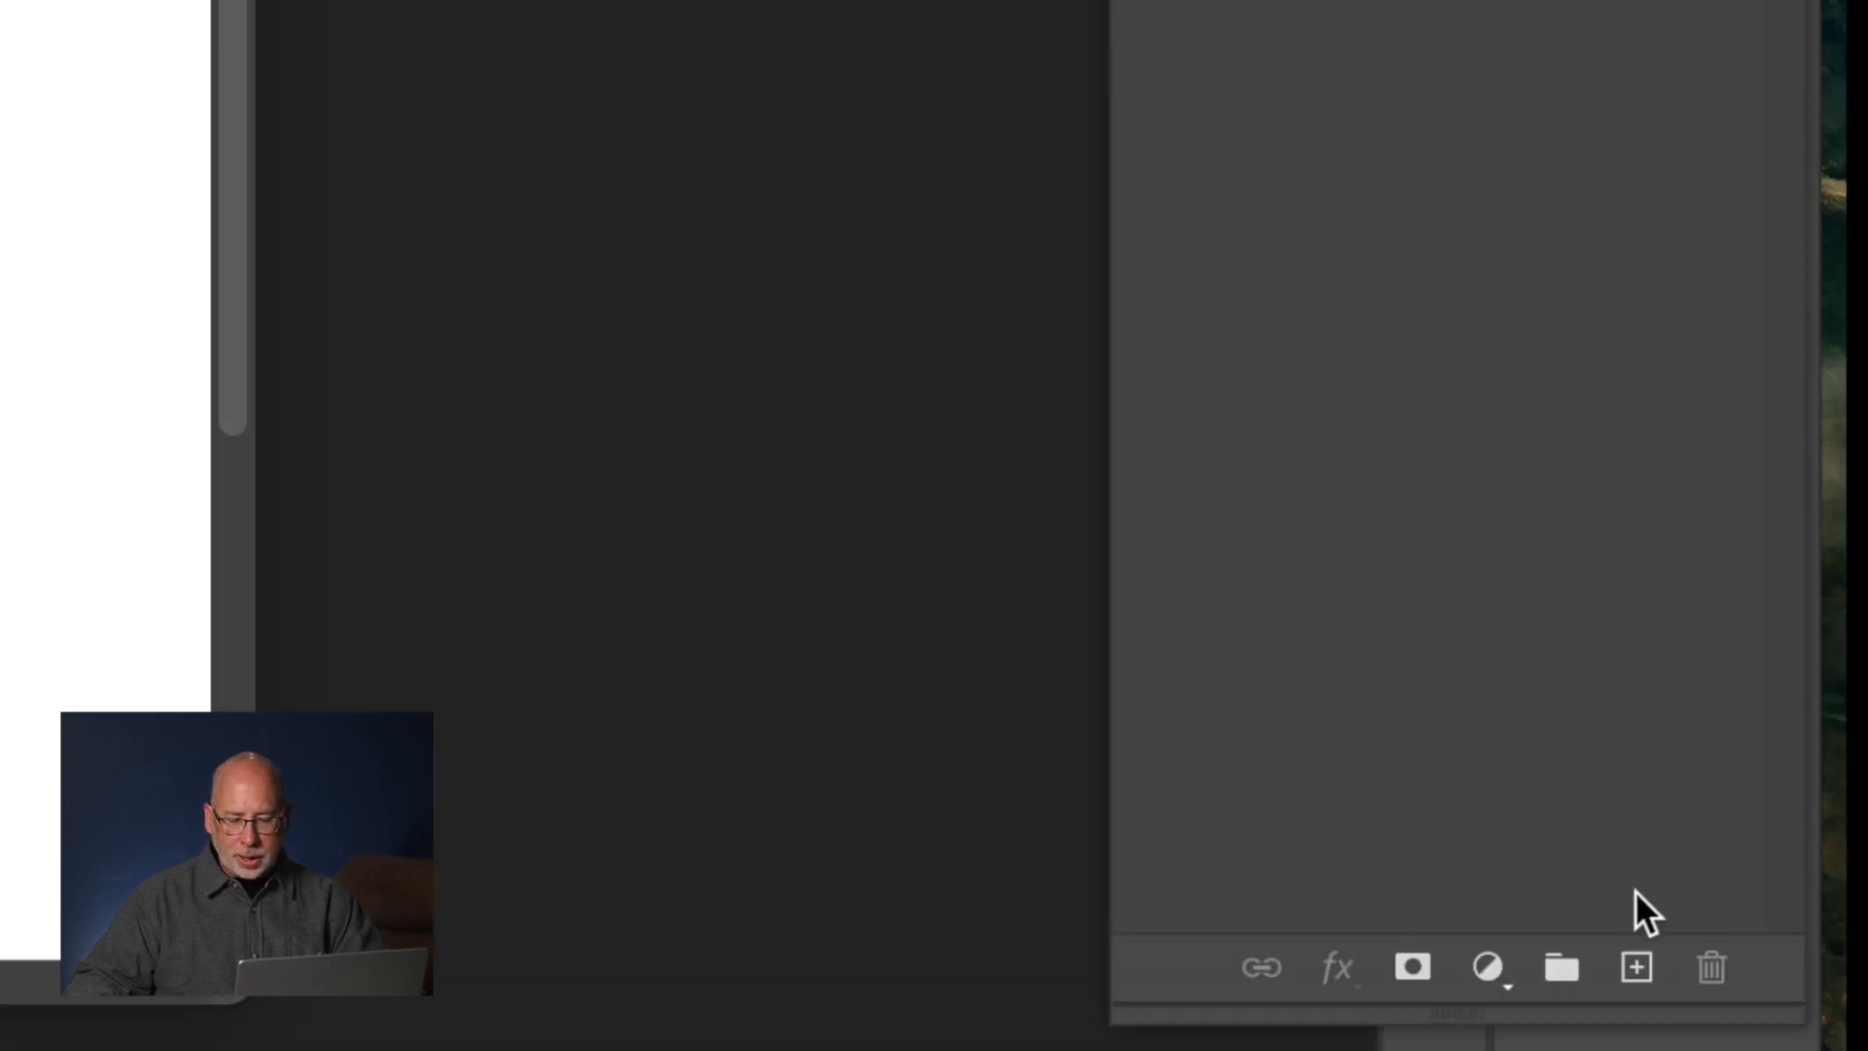
Add a new layer and draw a rough, irregular rectangular selection with the Lasso tool across the middle of the canvas.
{"action": "left_click", "coordinate": [1634, 970]}
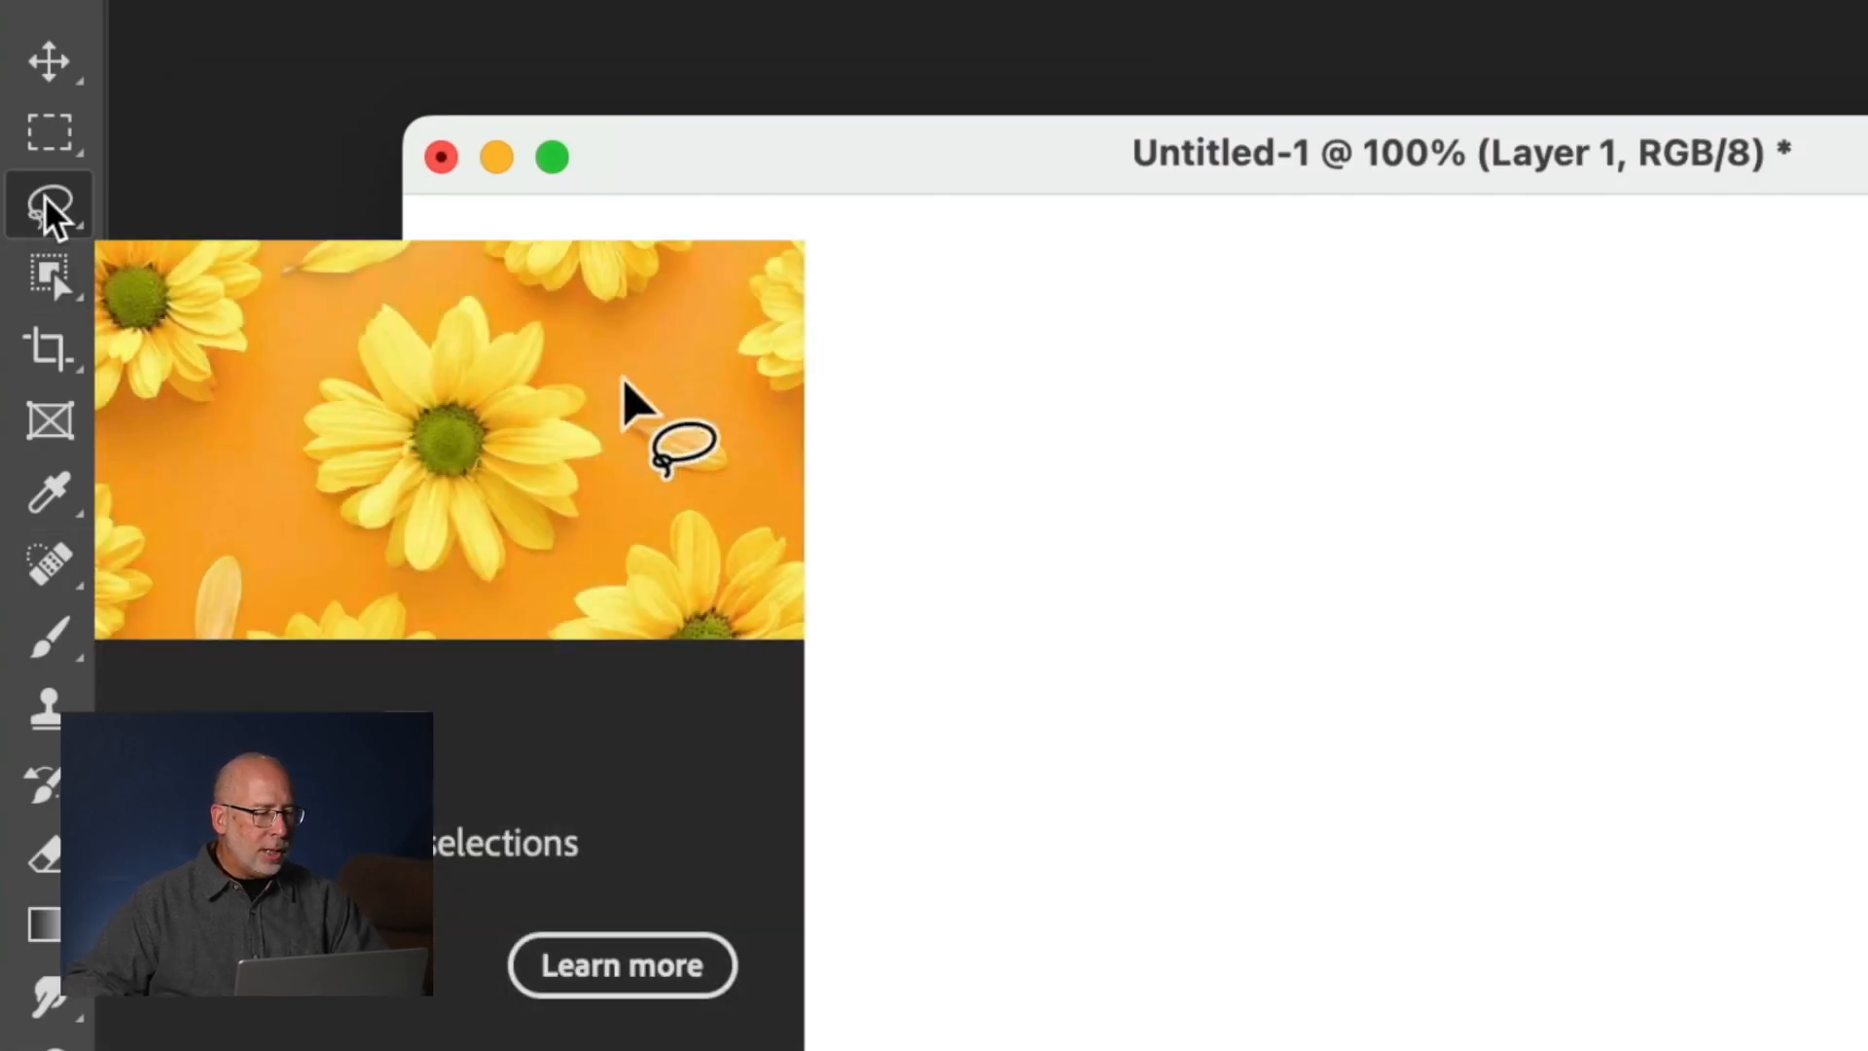
{"action": "left_click", "coordinate": [46, 202]}
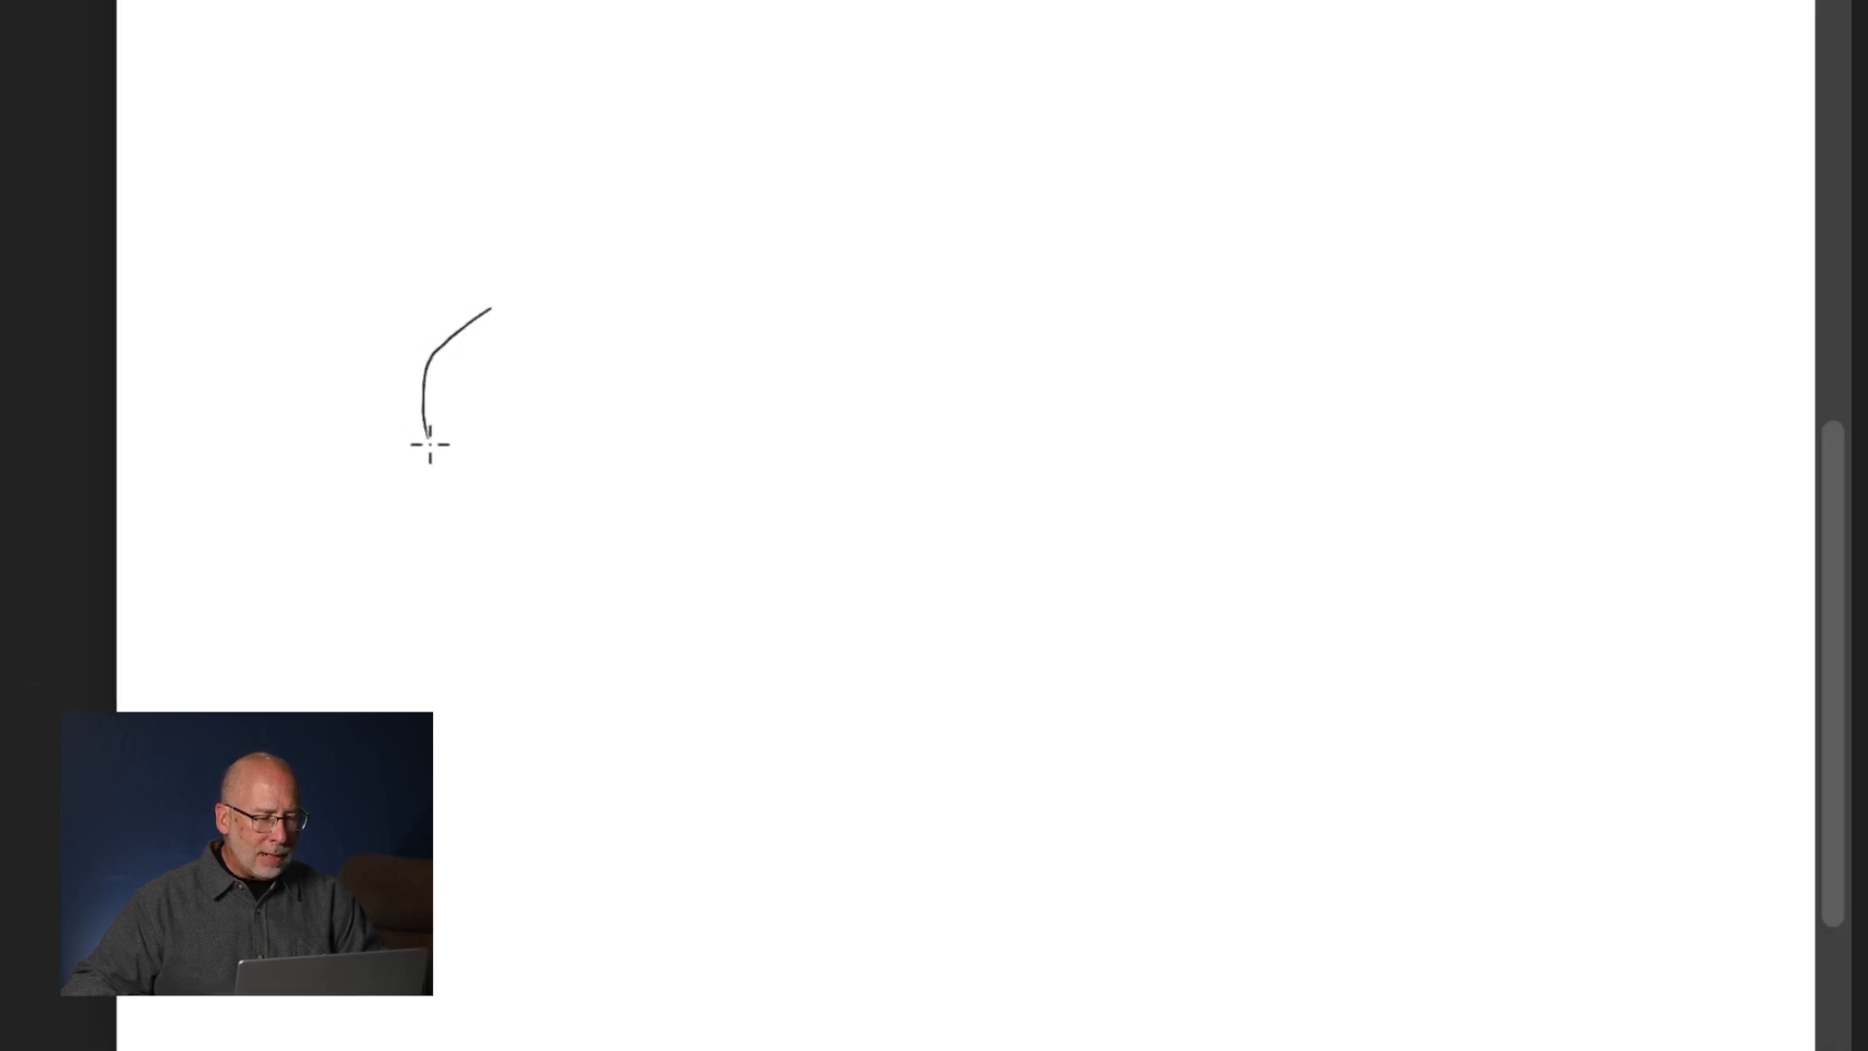
{"action": "left_click_drag", "start_coordinate": [430, 445], "coordinate": [439, 600]}
{"action": "left_click_drag", "start_coordinate": [510, 829], "coordinate": [647, 828]}
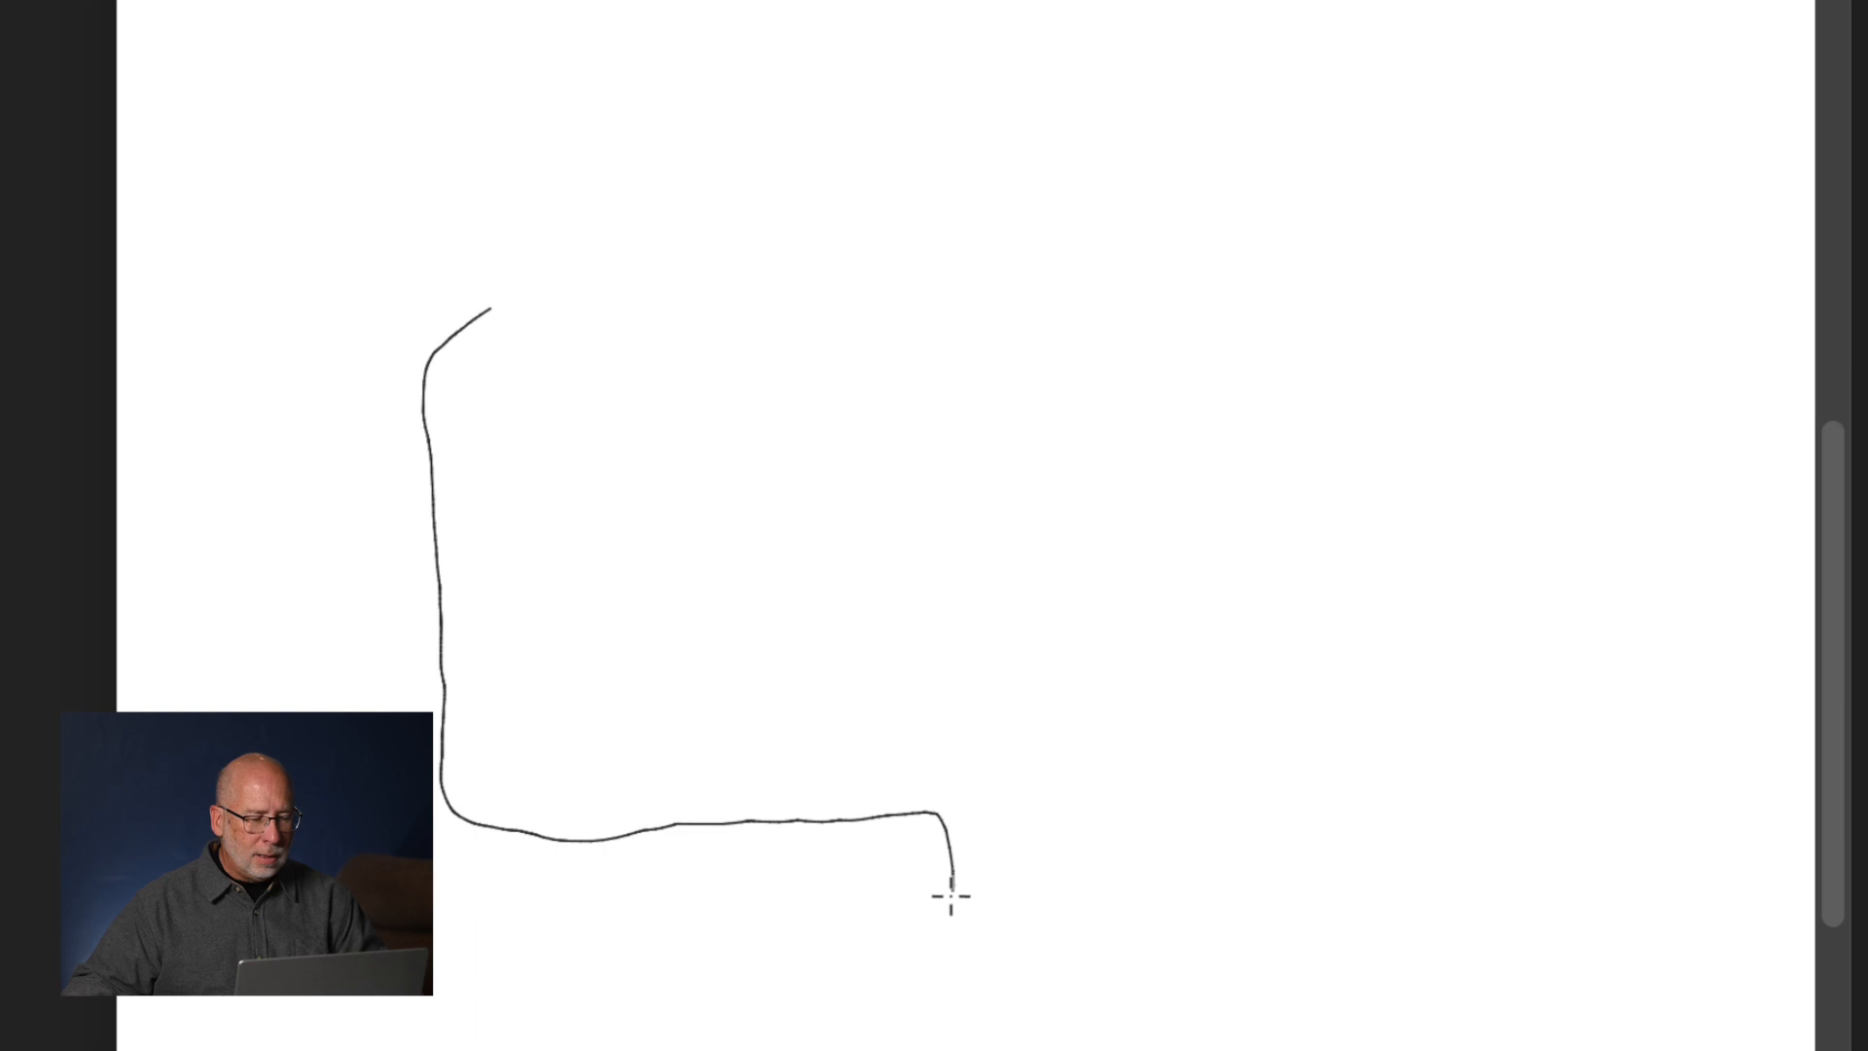
{"action": "left_click_drag", "start_coordinate": [970, 919], "coordinate": [1041, 830]}
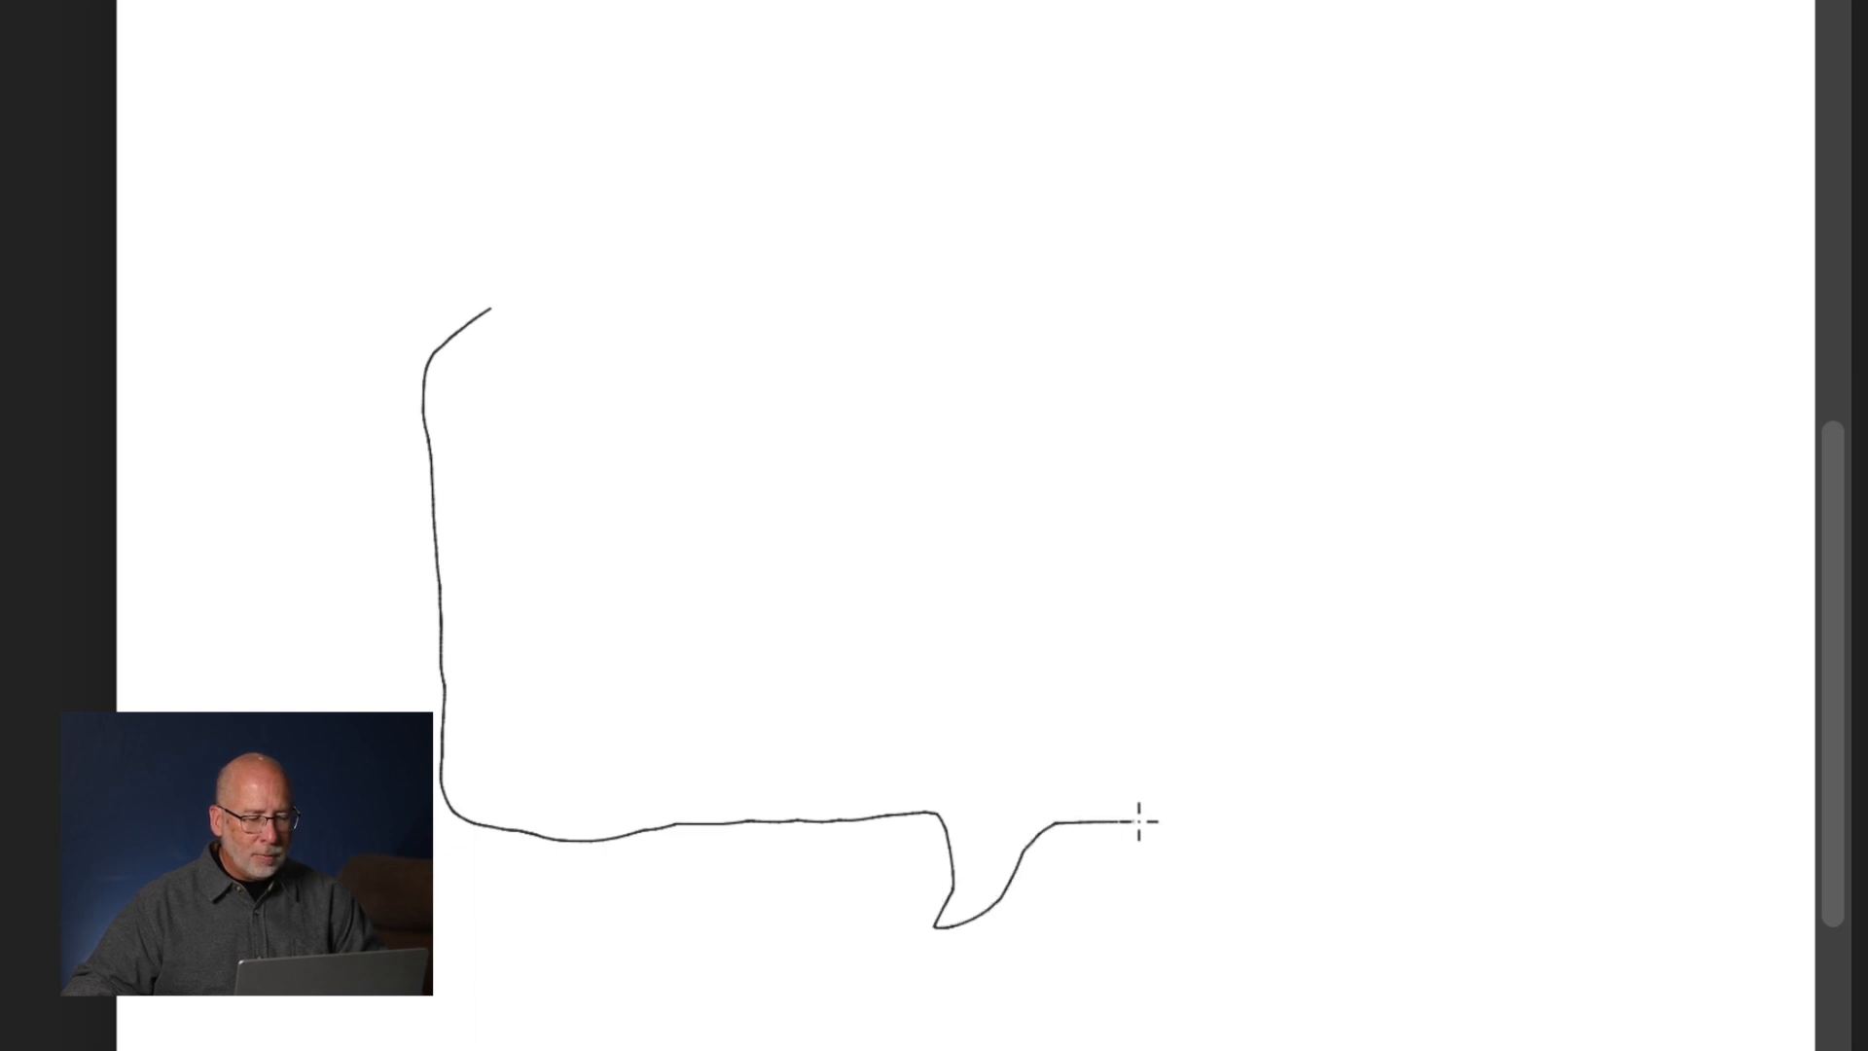
{"action": "mouse_move", "coordinate": [1421, 879]}
{"action": "left_mouse_down"}
{"action": "mouse_move", "coordinate": [1499, 938]}
{"action": "mouse_move", "coordinate": [1611, 965]}
{"action": "left_mouse_up"}
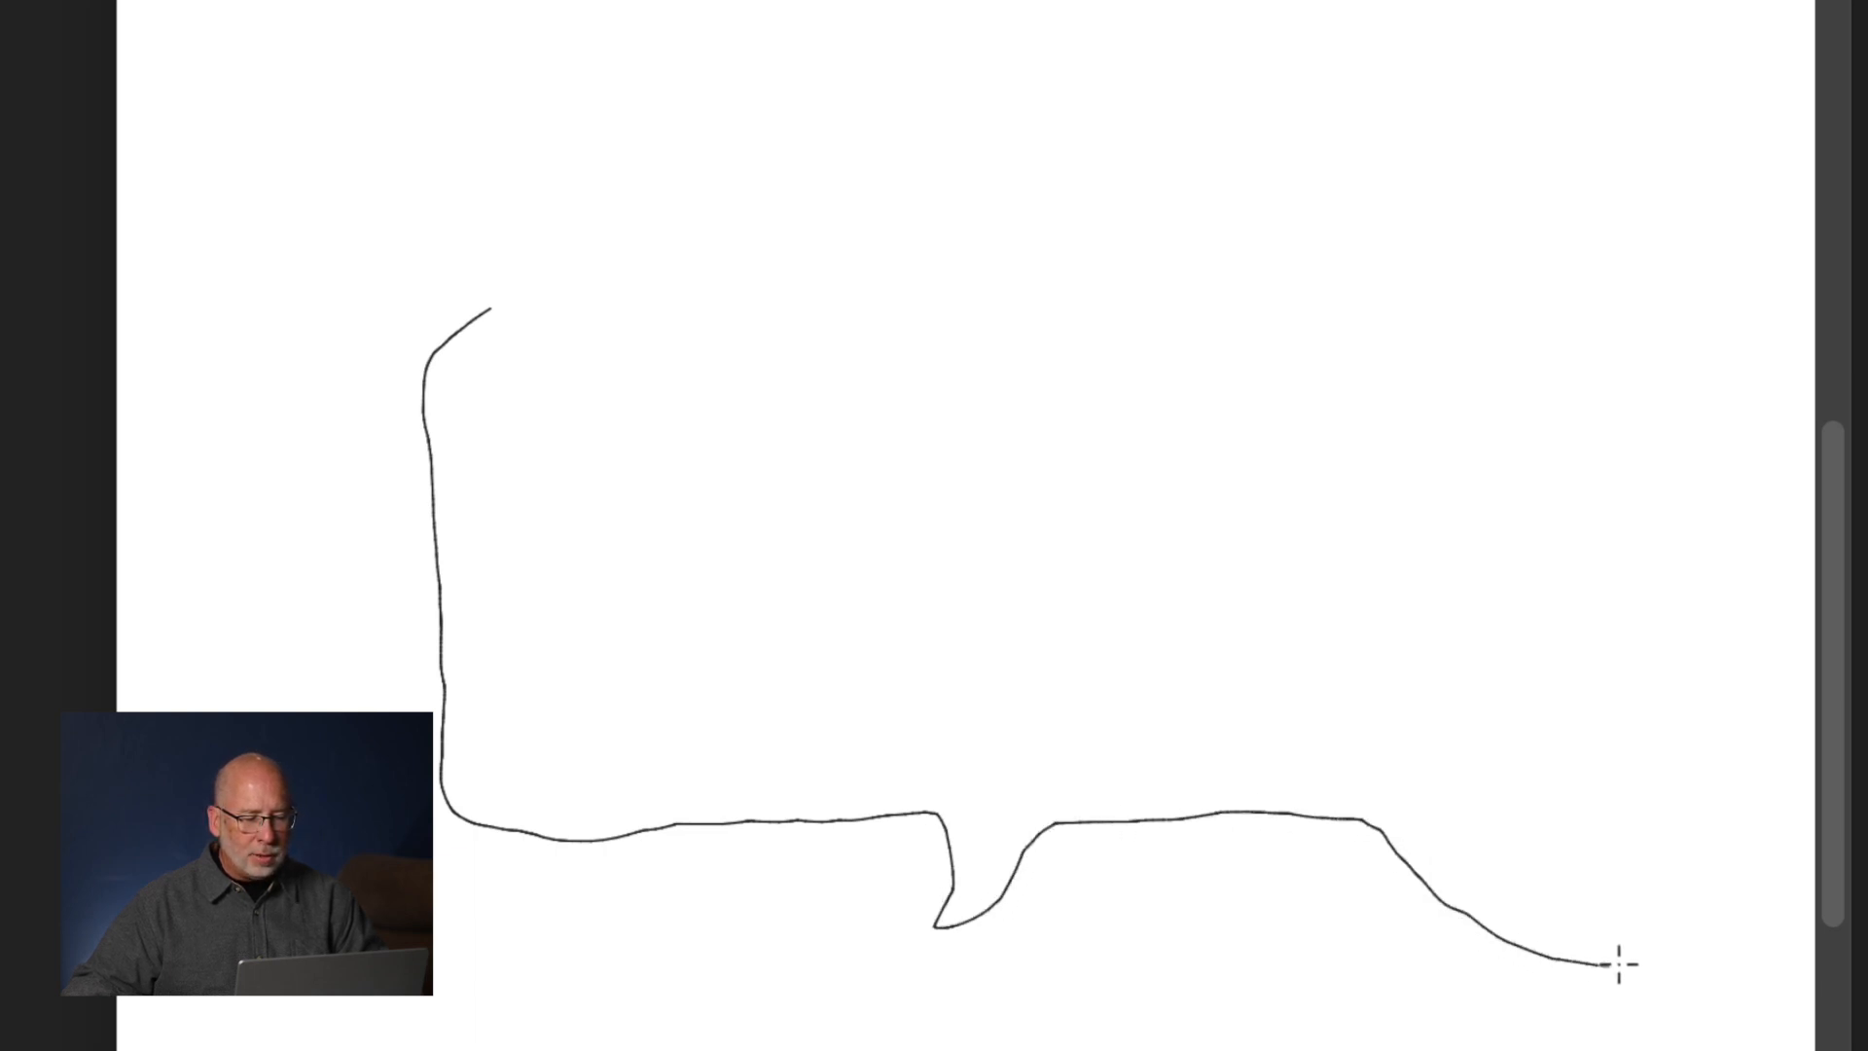
{"action": "left_click_drag", "start_coordinate": [1623, 887], "coordinate": [1447, 806]}
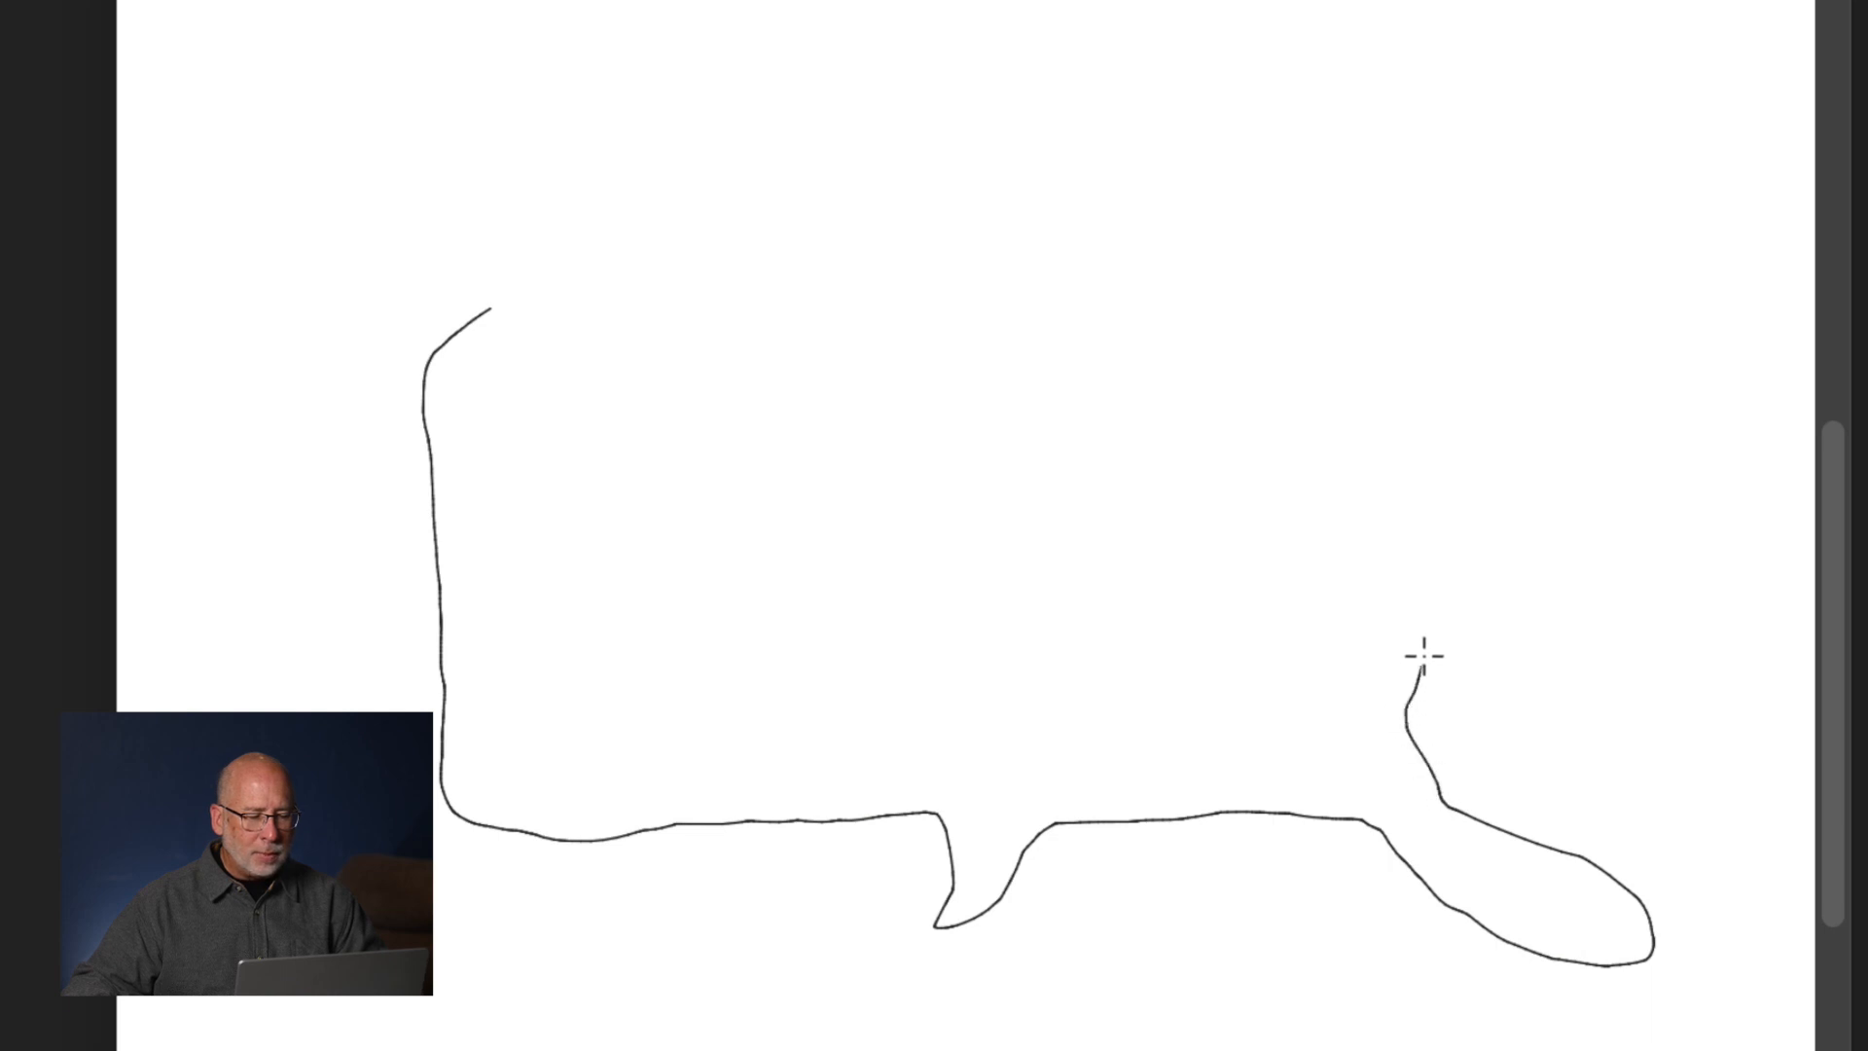
{"action": "mouse_move", "coordinate": [1411, 556]}
{"action": "left_mouse_down"}
{"action": "mouse_move", "coordinate": [1455, 476]}
{"action": "mouse_move", "coordinate": [1435, 405]}
{"action": "mouse_move", "coordinate": [1447, 307]}
{"action": "left_mouse_up"}
{"action": "left_click_drag", "start_coordinate": [1406, 233], "coordinate": [1281, 204]}
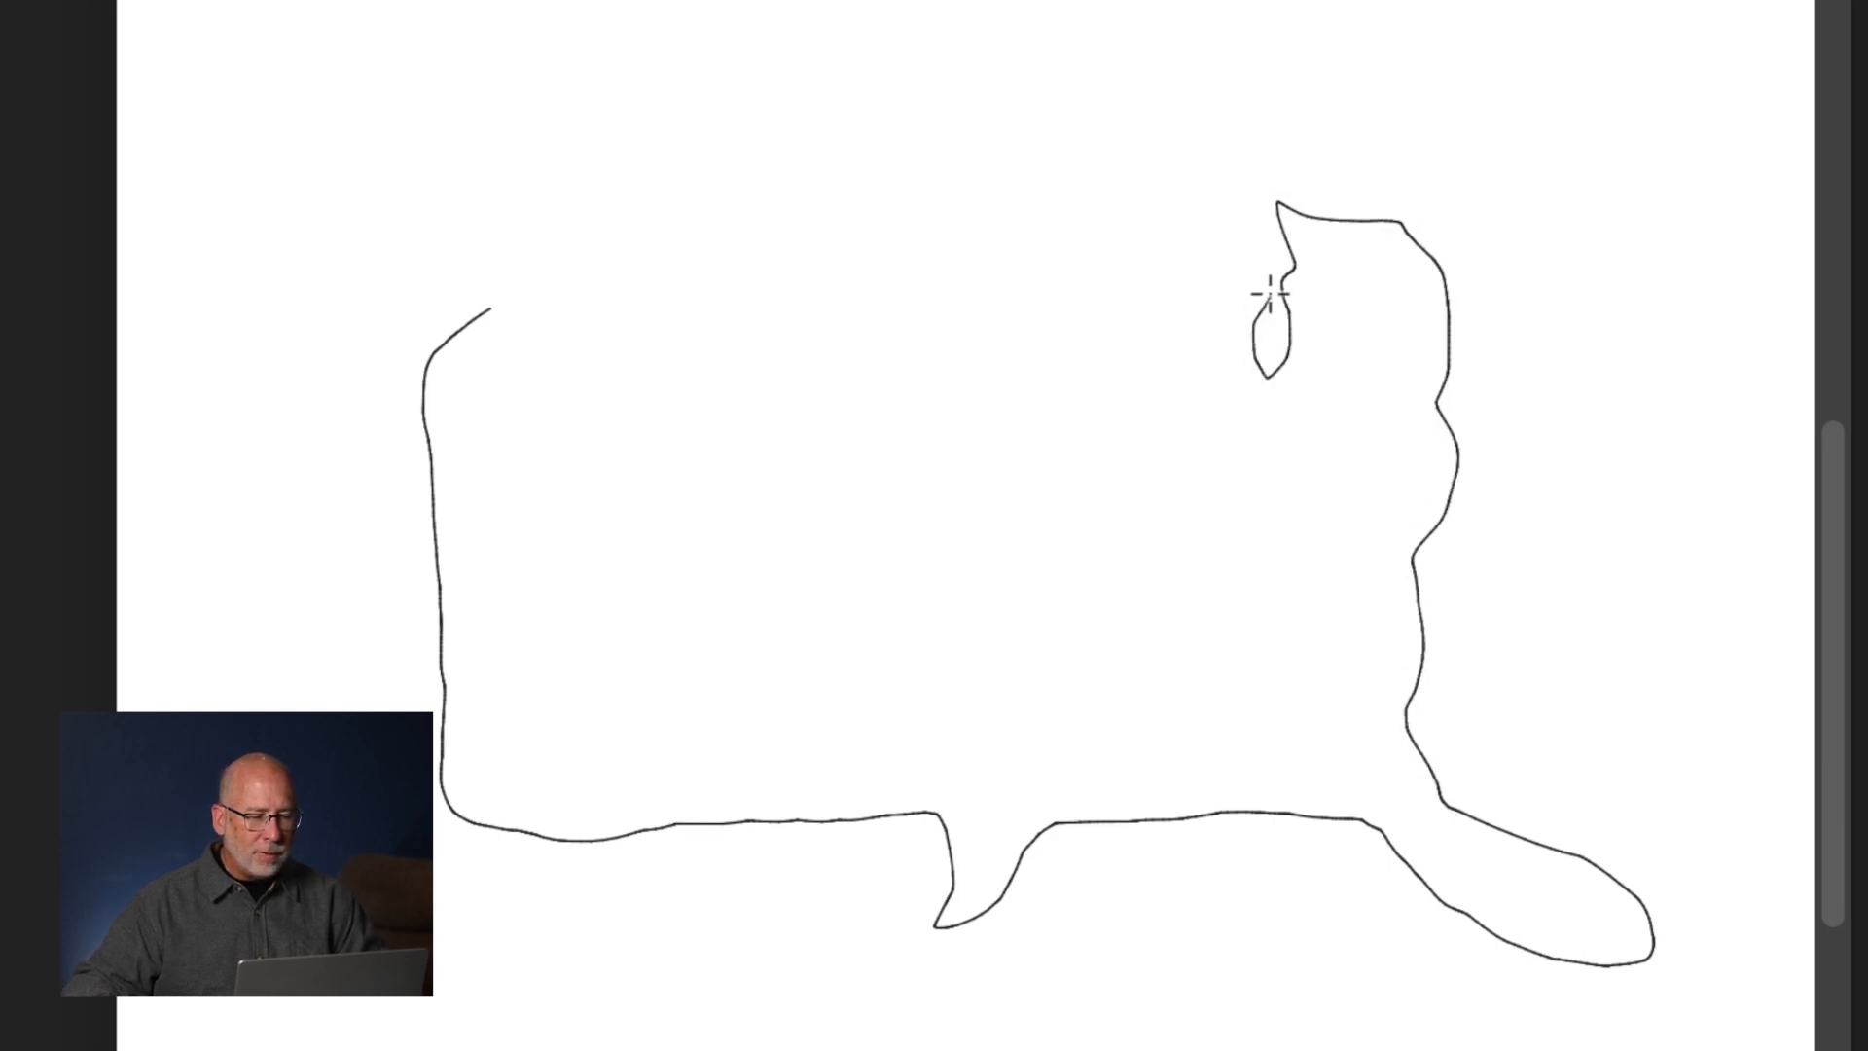
{"action": "left_click_drag", "start_coordinate": [1086, 236], "coordinate": [948, 286]}
{"action": "mouse_move", "coordinate": [817, 282]}
{"action": "left_mouse_down"}
{"action": "mouse_move", "coordinate": [667, 276]}
{"action": "mouse_move", "coordinate": [487, 305]}
{"action": "left_mouse_up"}
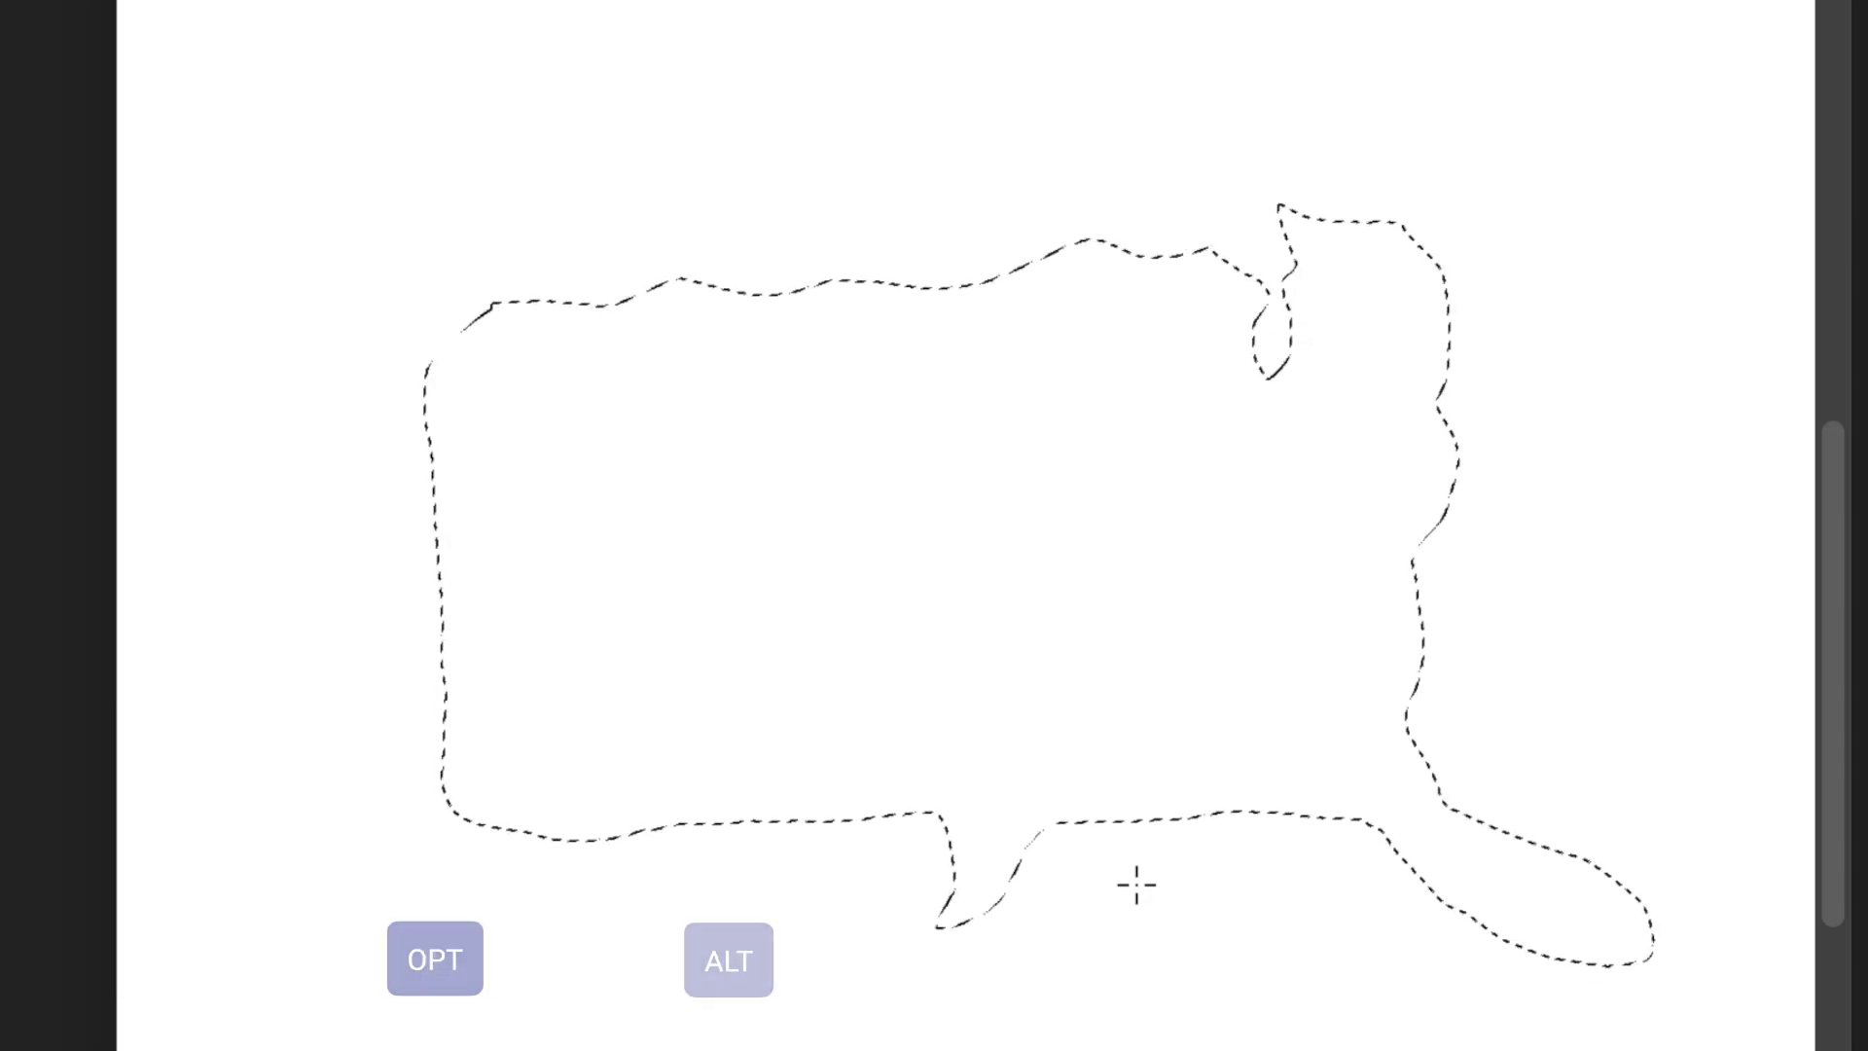
Subtract the small pointed tail and the long lower-right protrusion from the bottom edge of the lasso selection.
{"action": "key", "text": "alt"}
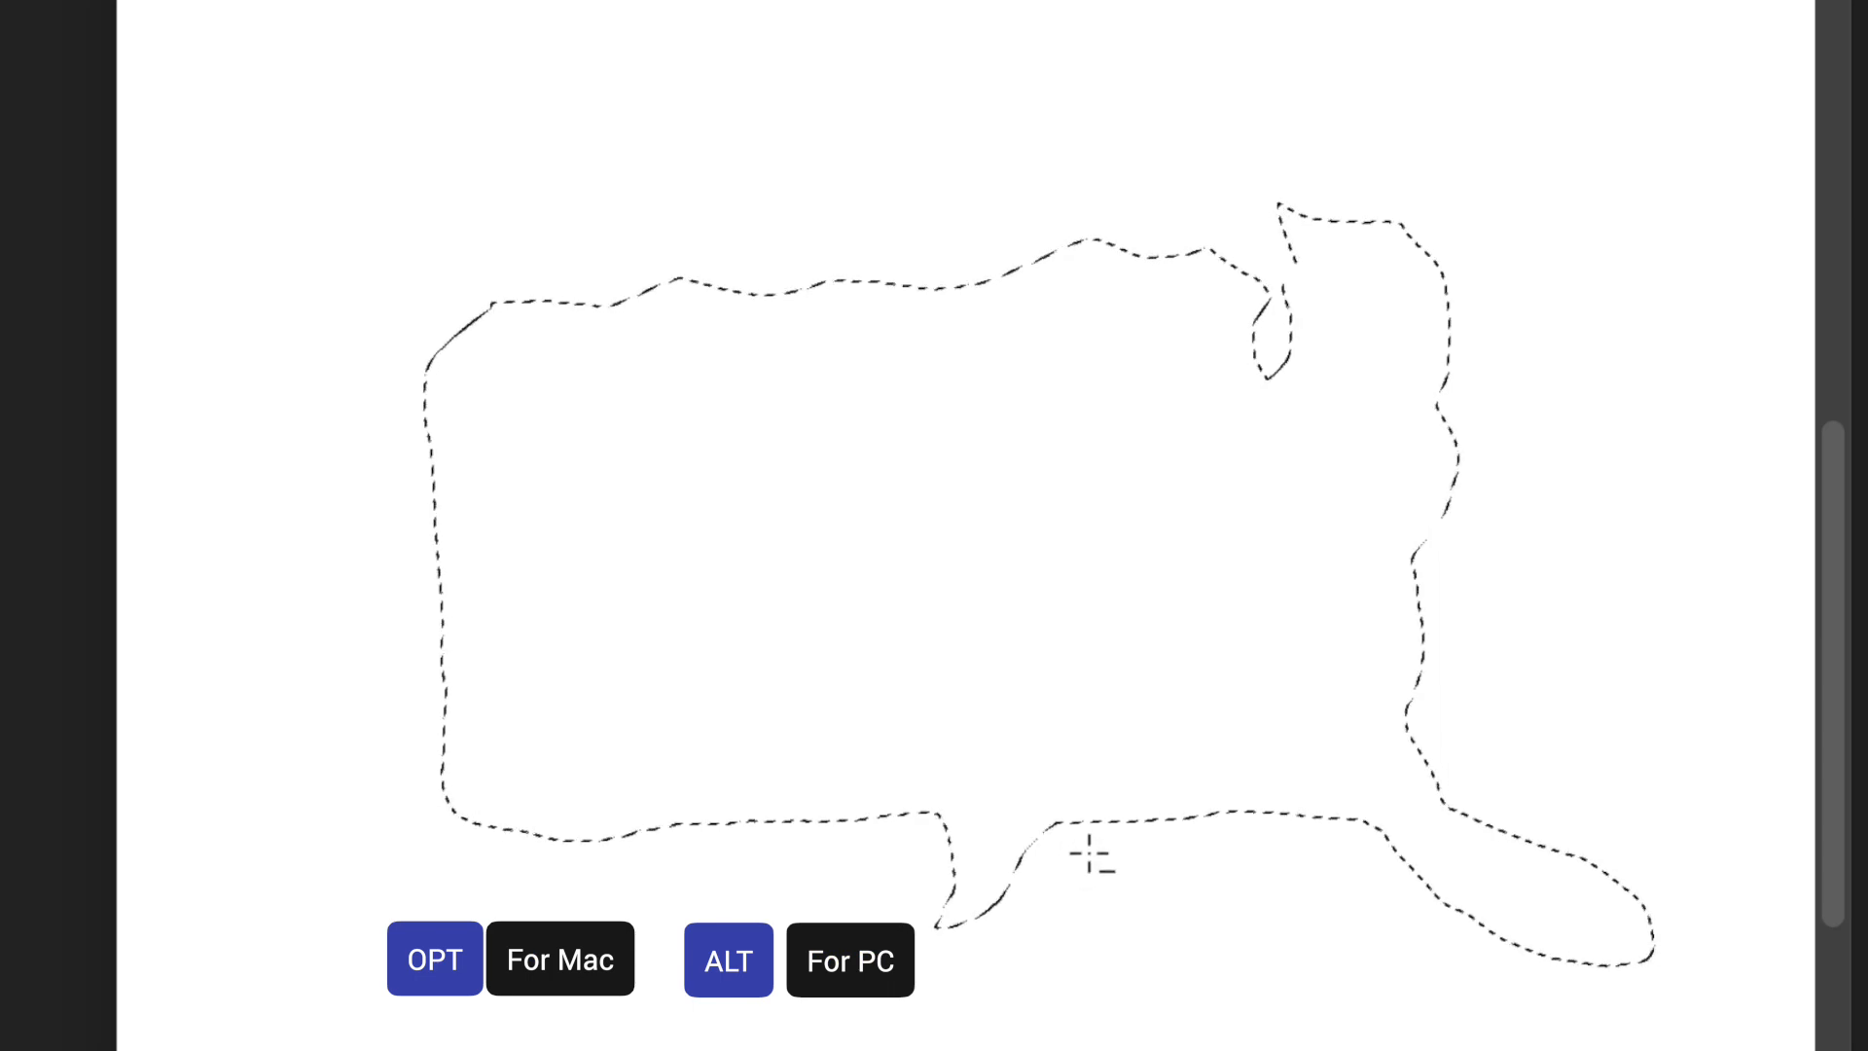
{"action": "mouse_move", "coordinate": [1089, 854]}
{"action": "left_mouse_down"}
{"action": "mouse_move", "coordinate": [1034, 789]}
{"action": "mouse_move", "coordinate": [967, 783]}
{"action": "mouse_move", "coordinate": [905, 823]}
{"action": "mouse_move", "coordinate": [857, 915]}
{"action": "mouse_move", "coordinate": [906, 986]}
{"action": "mouse_move", "coordinate": [1118, 979]}
{"action": "left_mouse_up"}
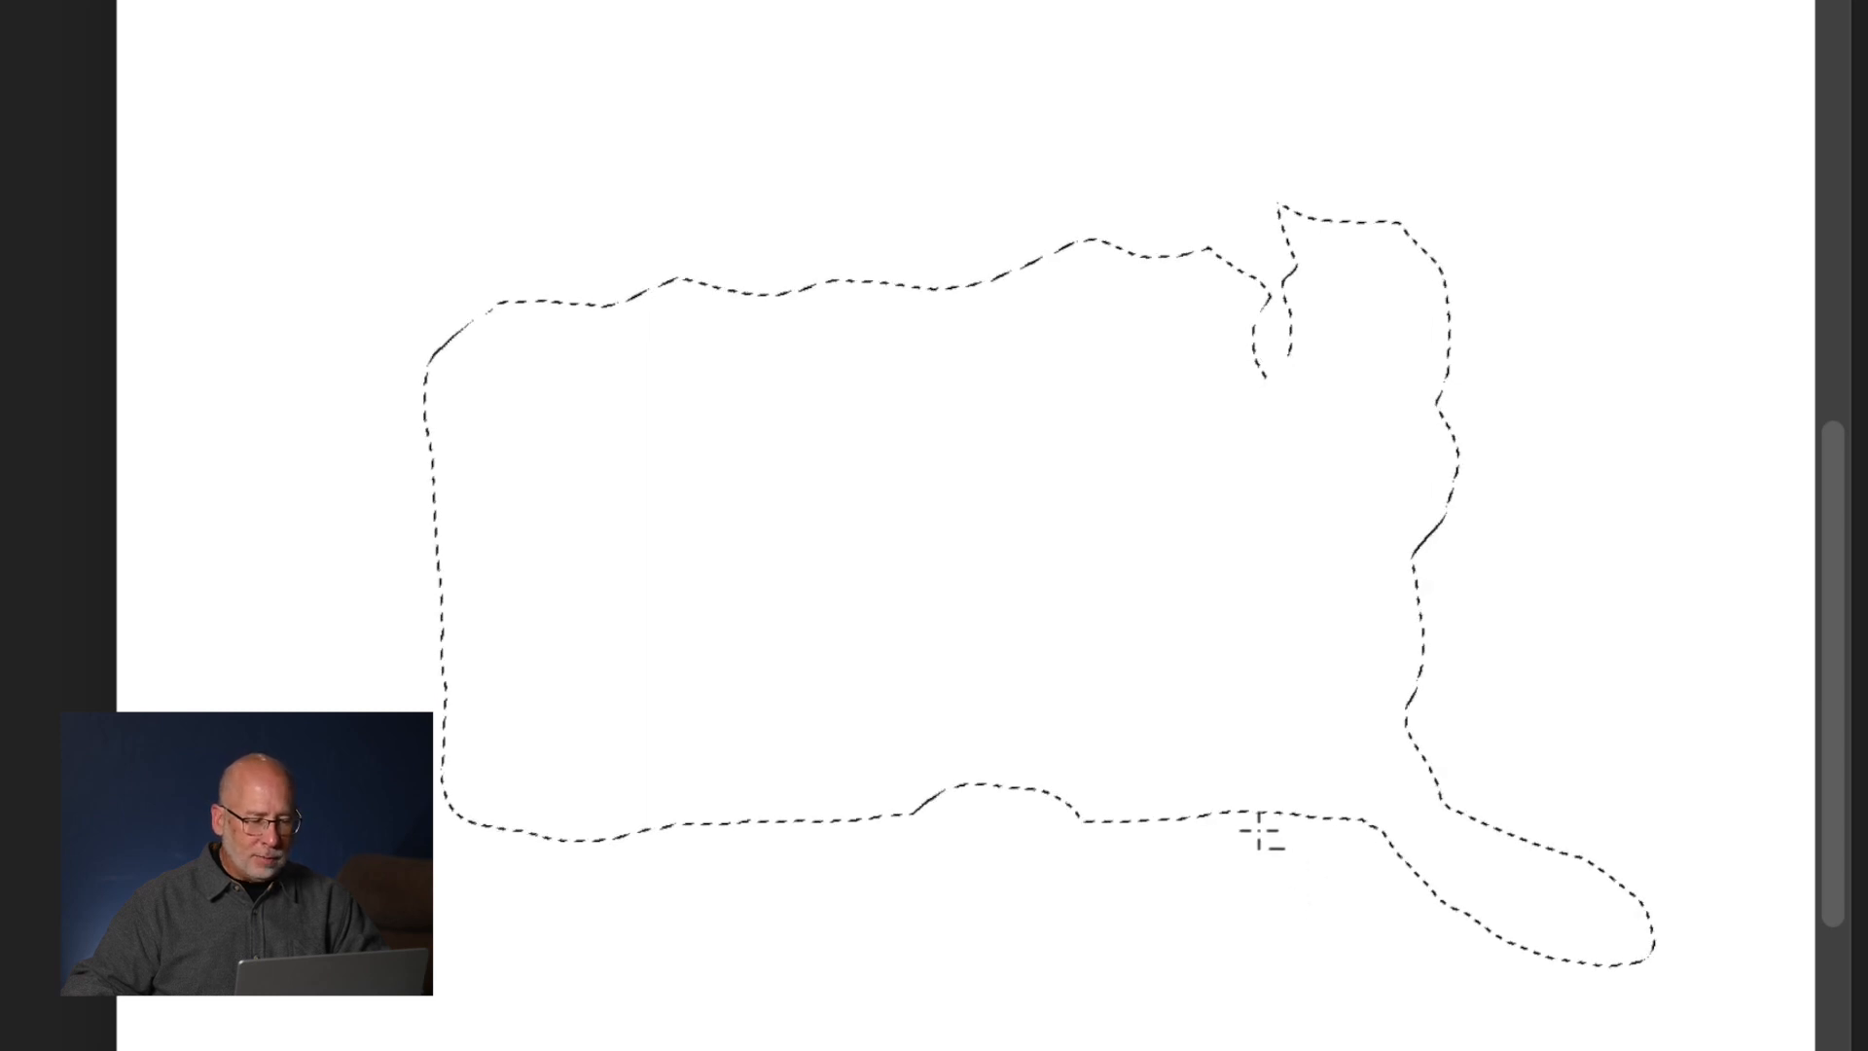
{"action": "key", "text": "alt"}
{"action": "mouse_move", "coordinate": [1256, 828]}
{"action": "left_mouse_down"}
{"action": "mouse_move", "coordinate": [1500, 746]}
{"action": "mouse_move", "coordinate": [1611, 759]}
{"action": "mouse_move", "coordinate": [1669, 806]}
{"action": "mouse_move", "coordinate": [1714, 916]}
{"action": "mouse_move", "coordinate": [1690, 1033]}
{"action": "mouse_move", "coordinate": [1544, 1050]}
{"action": "mouse_move", "coordinate": [1281, 855]}
{"action": "left_mouse_up"}
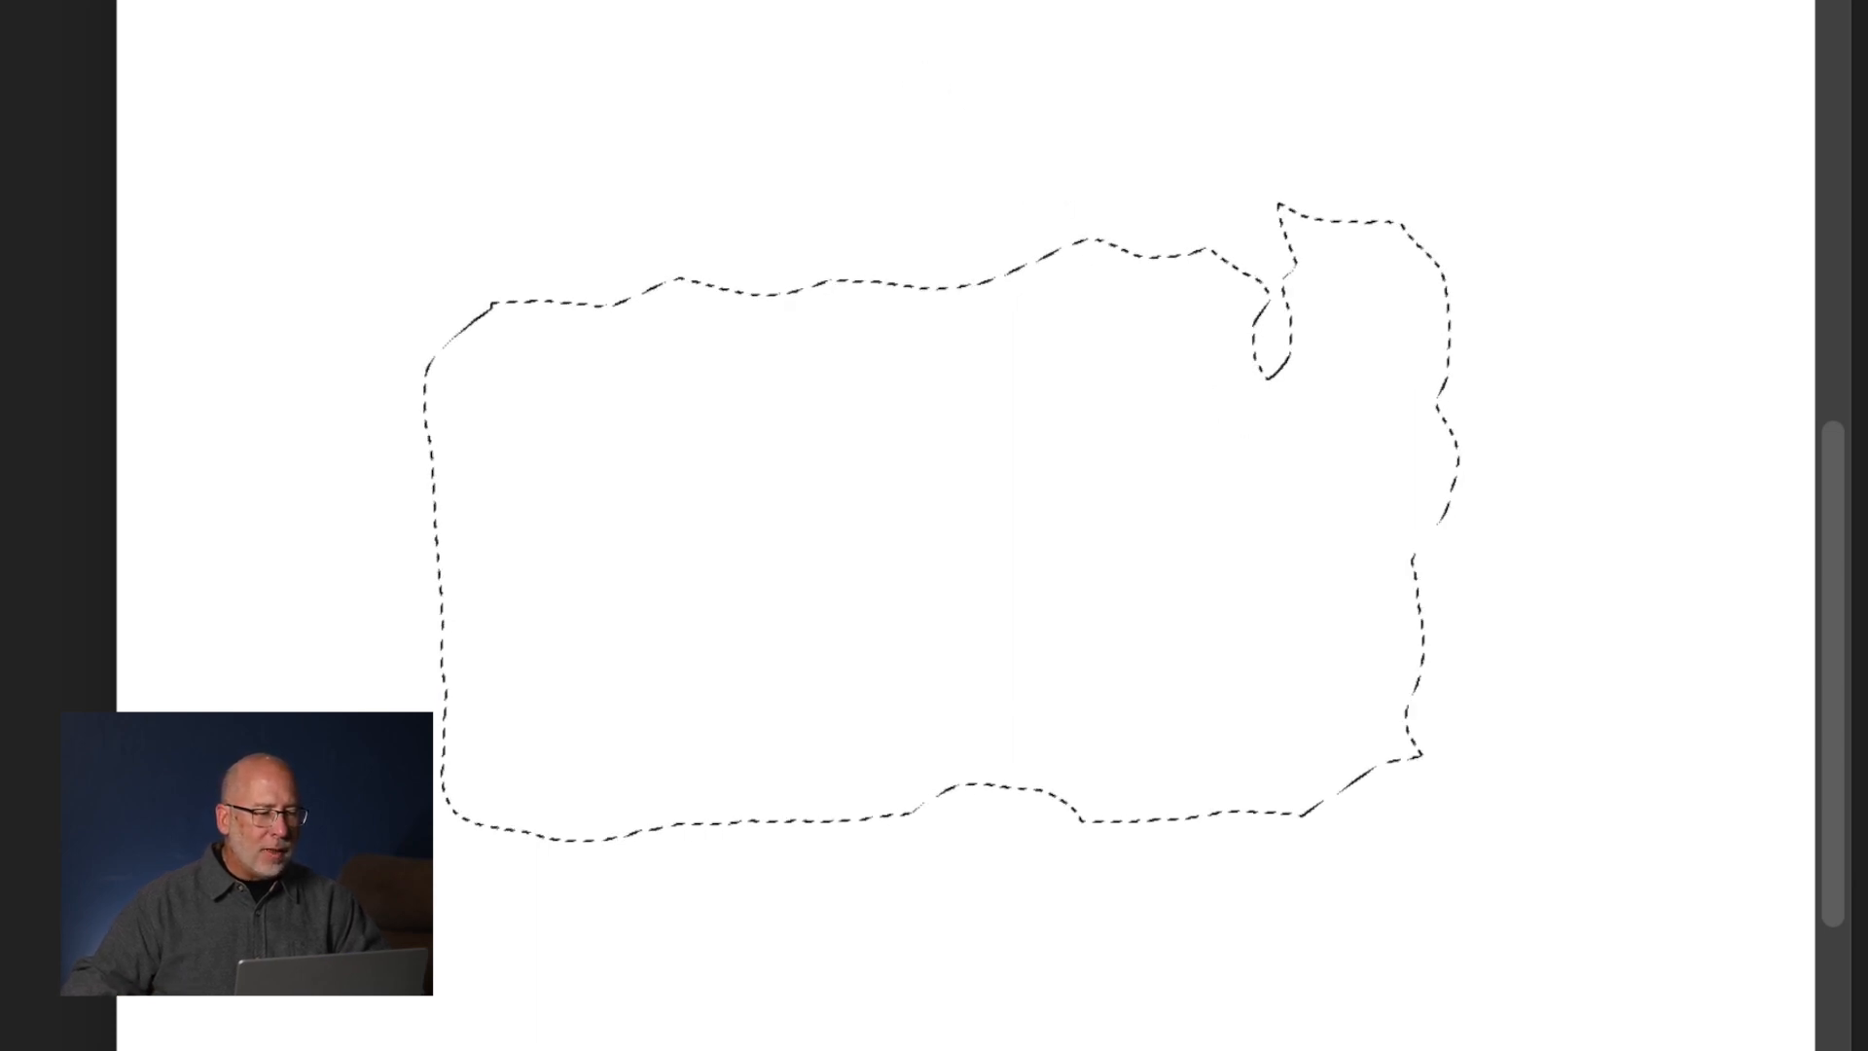
Fill the selection with black in Normal mode at 100% opacity.
{"action": "left_click", "coordinate": [228, 1]}
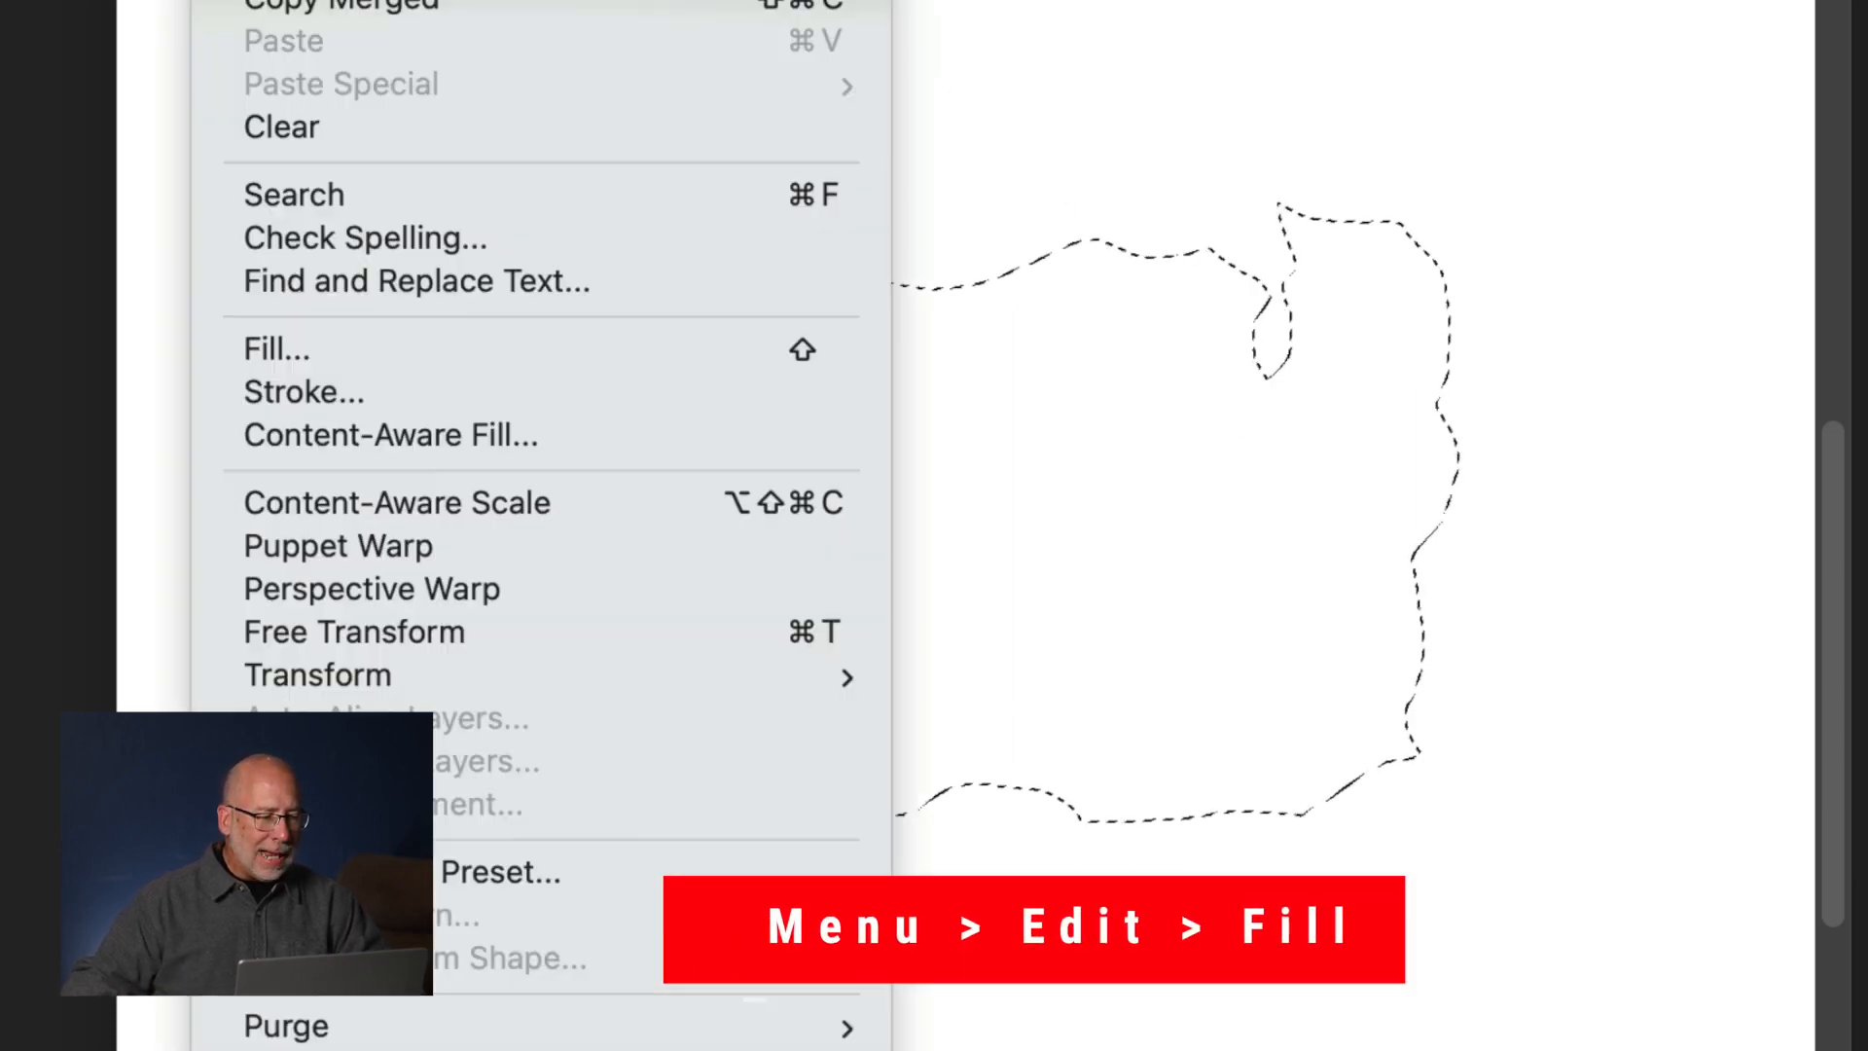
{"action": "left_click", "coordinate": [292, 348]}
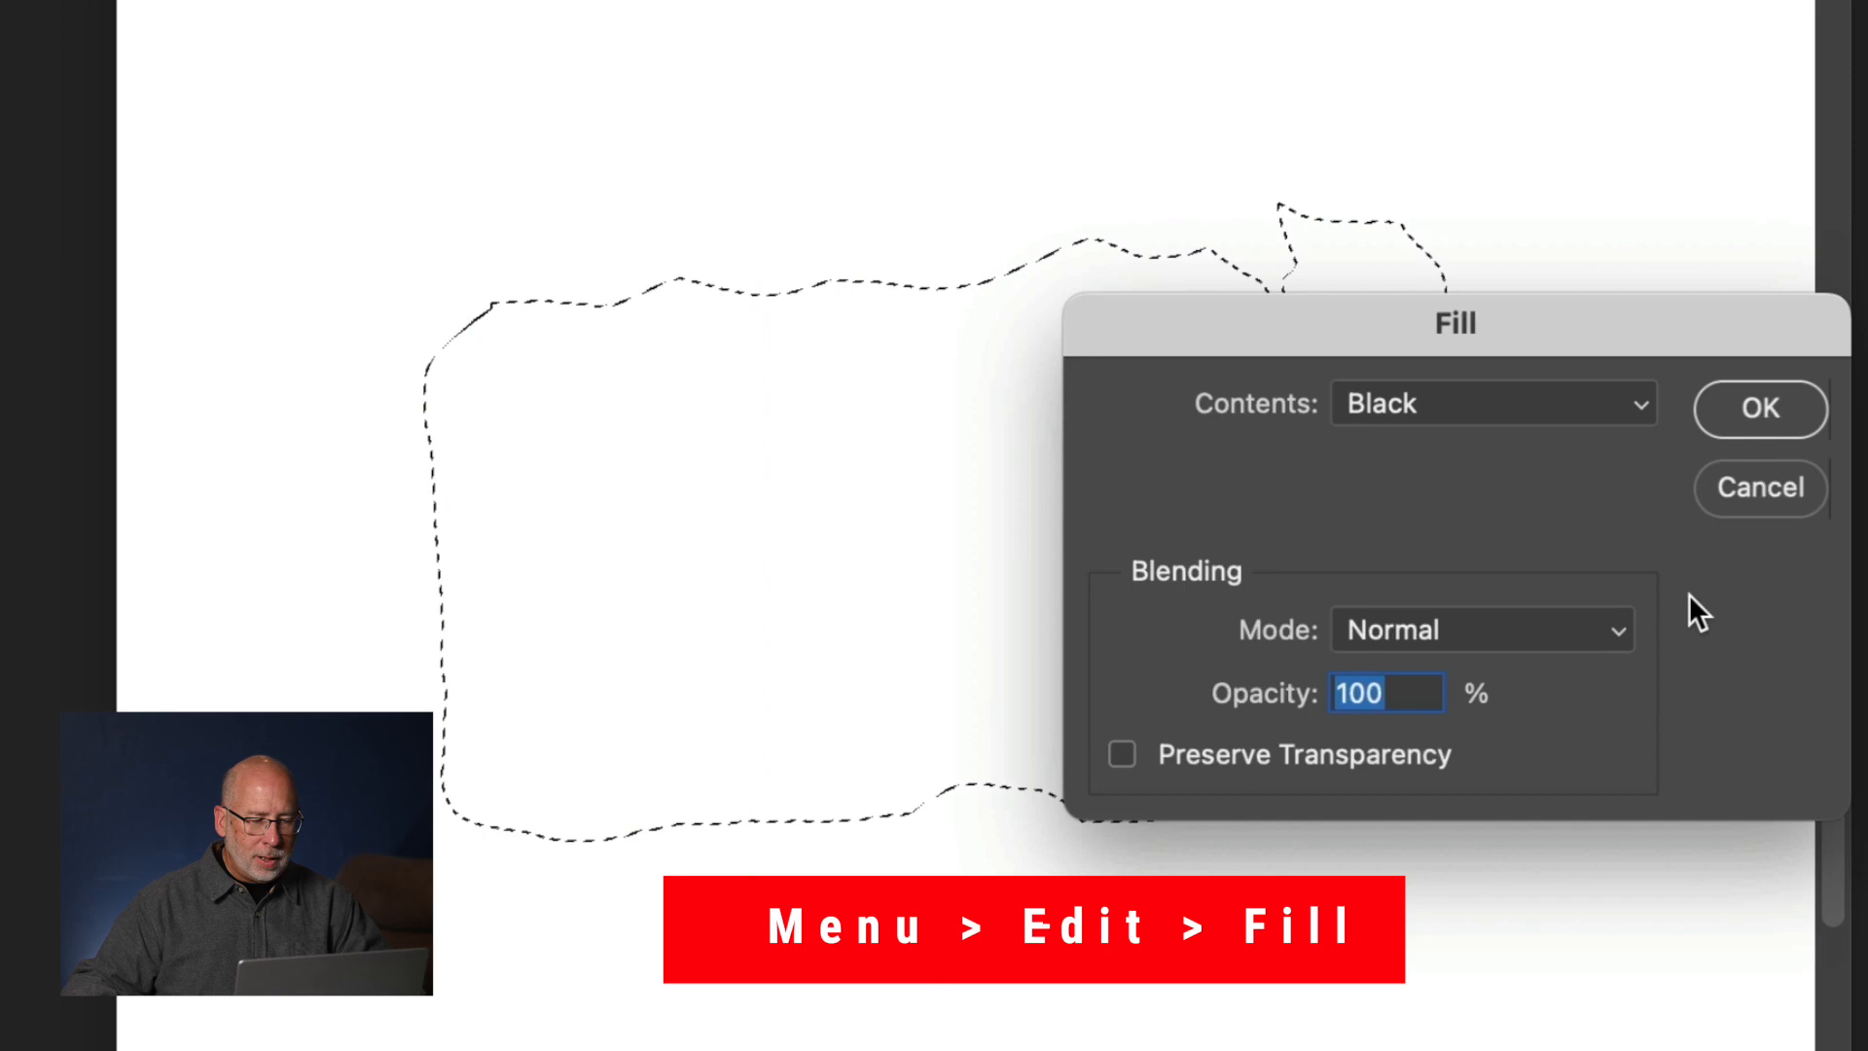
{"action": "left_click", "coordinate": [1759, 414]}
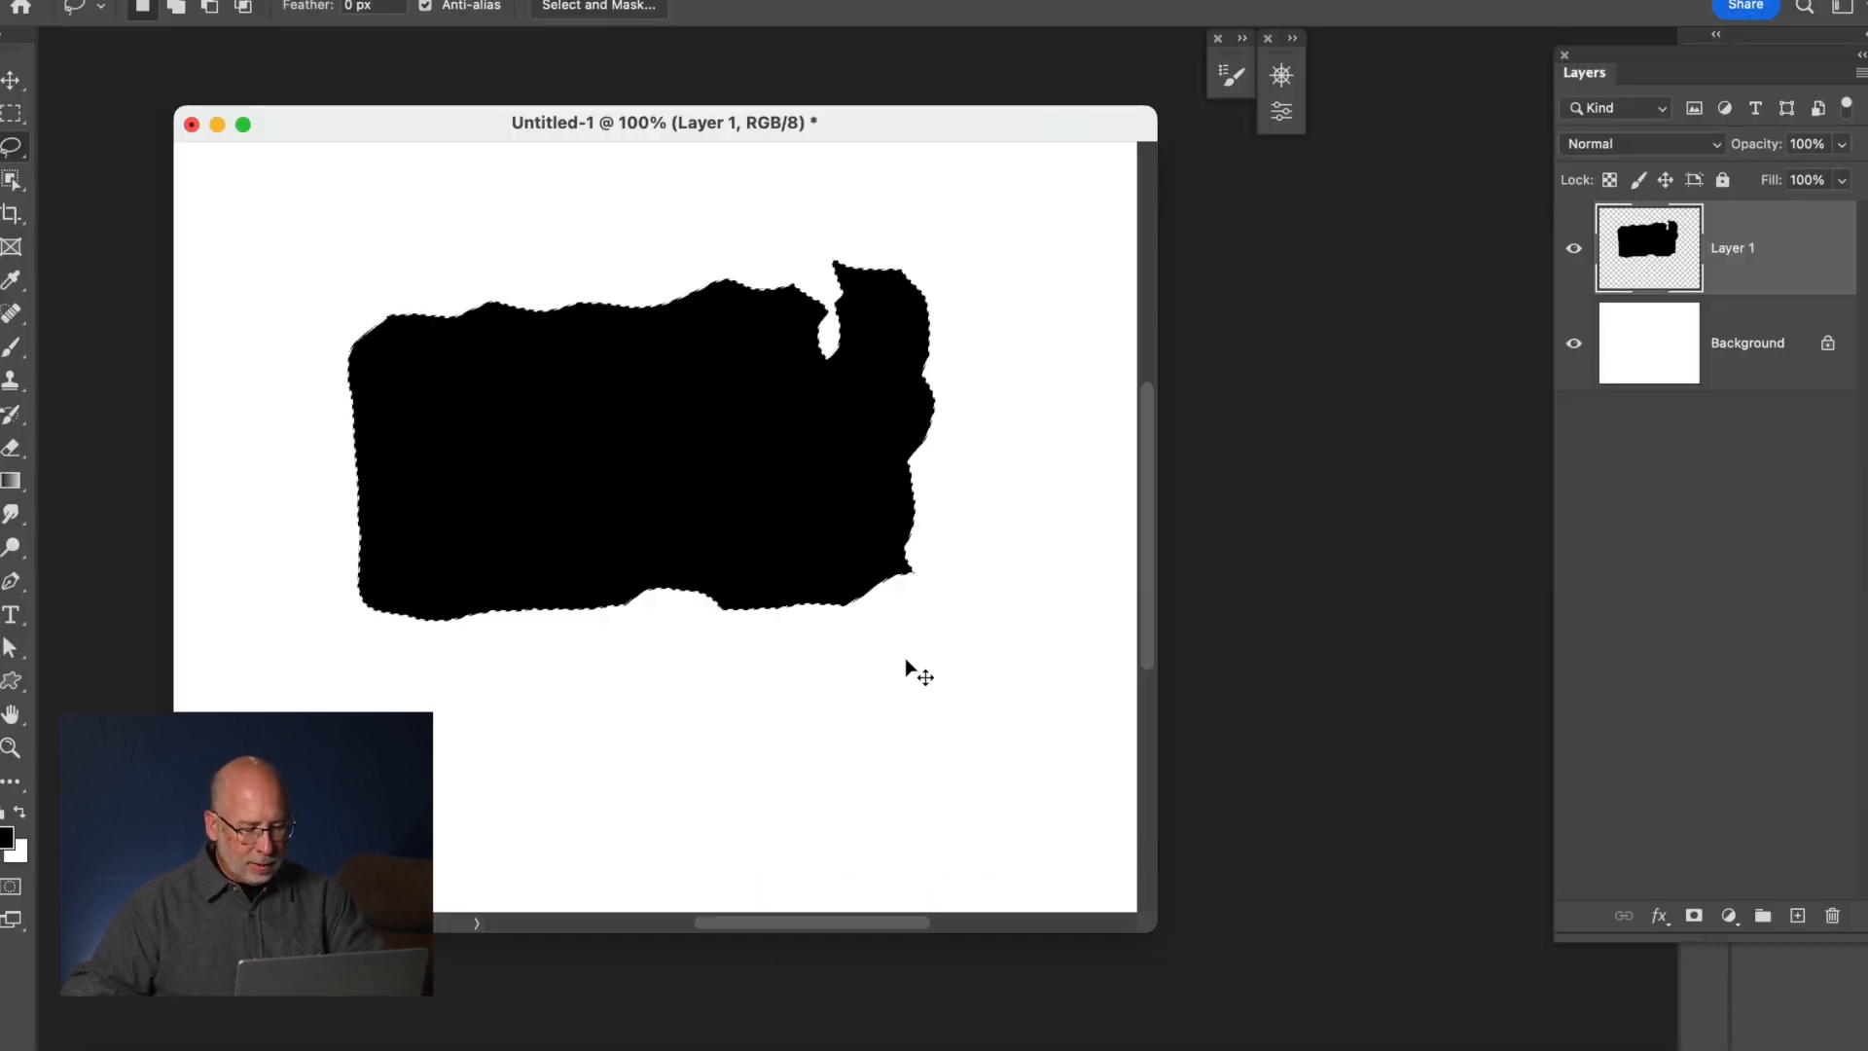
Deselect and move the black shape slightly down and to the right on the canvas.
{"action": "key", "text": "super+d"}
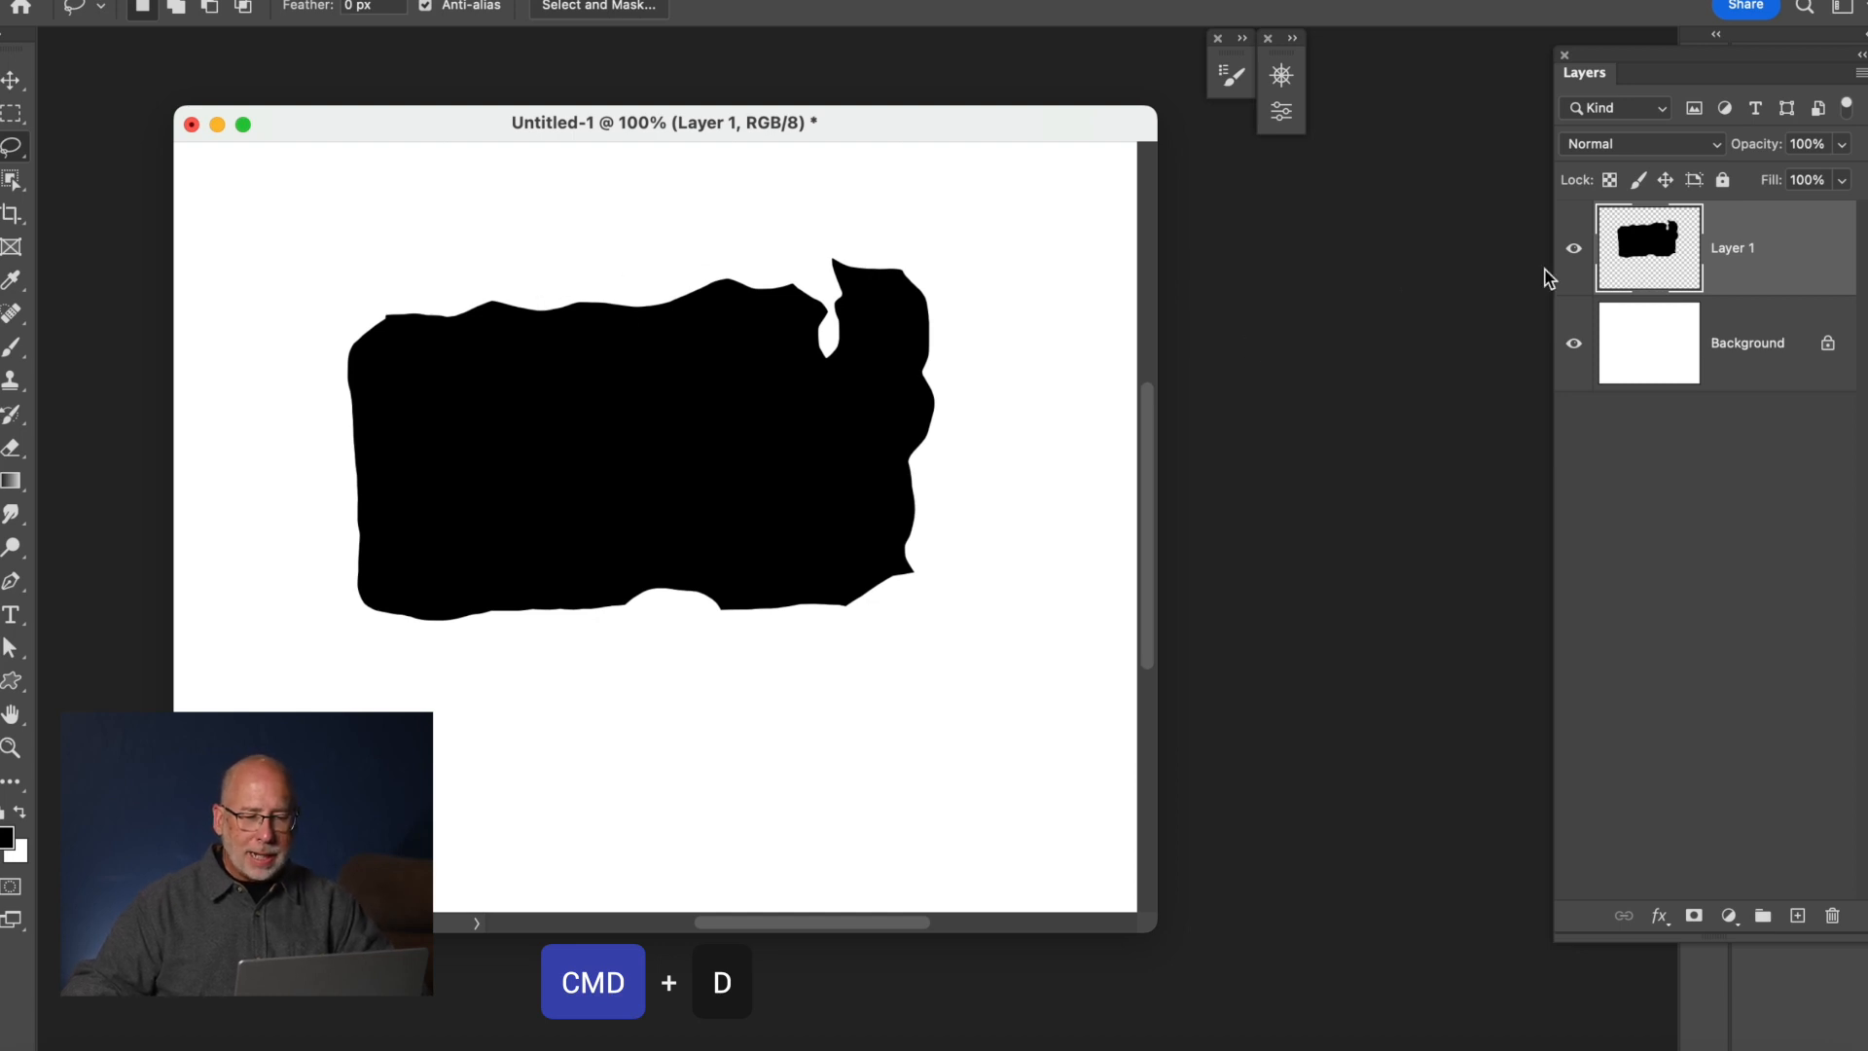
{"action": "key", "text": "v"}
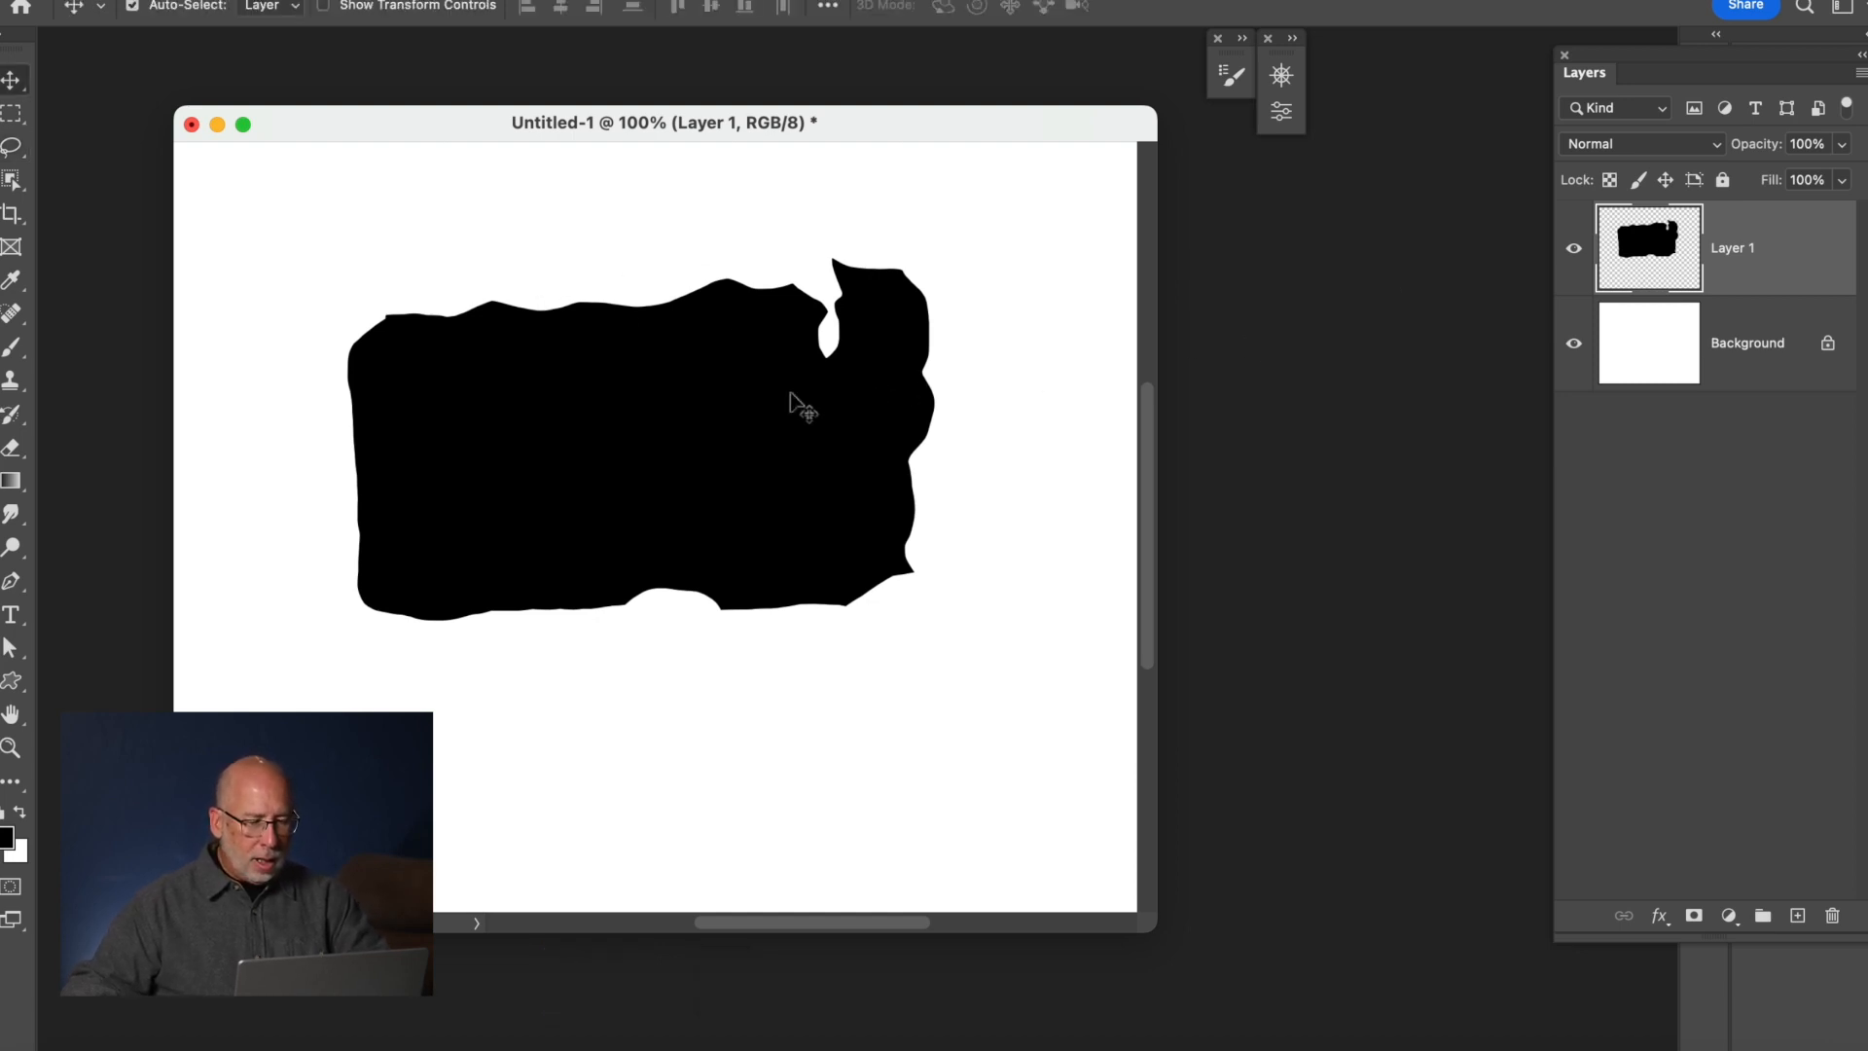
{"action": "left_click_drag", "start_coordinate": [704, 409], "coordinate": [742, 432]}
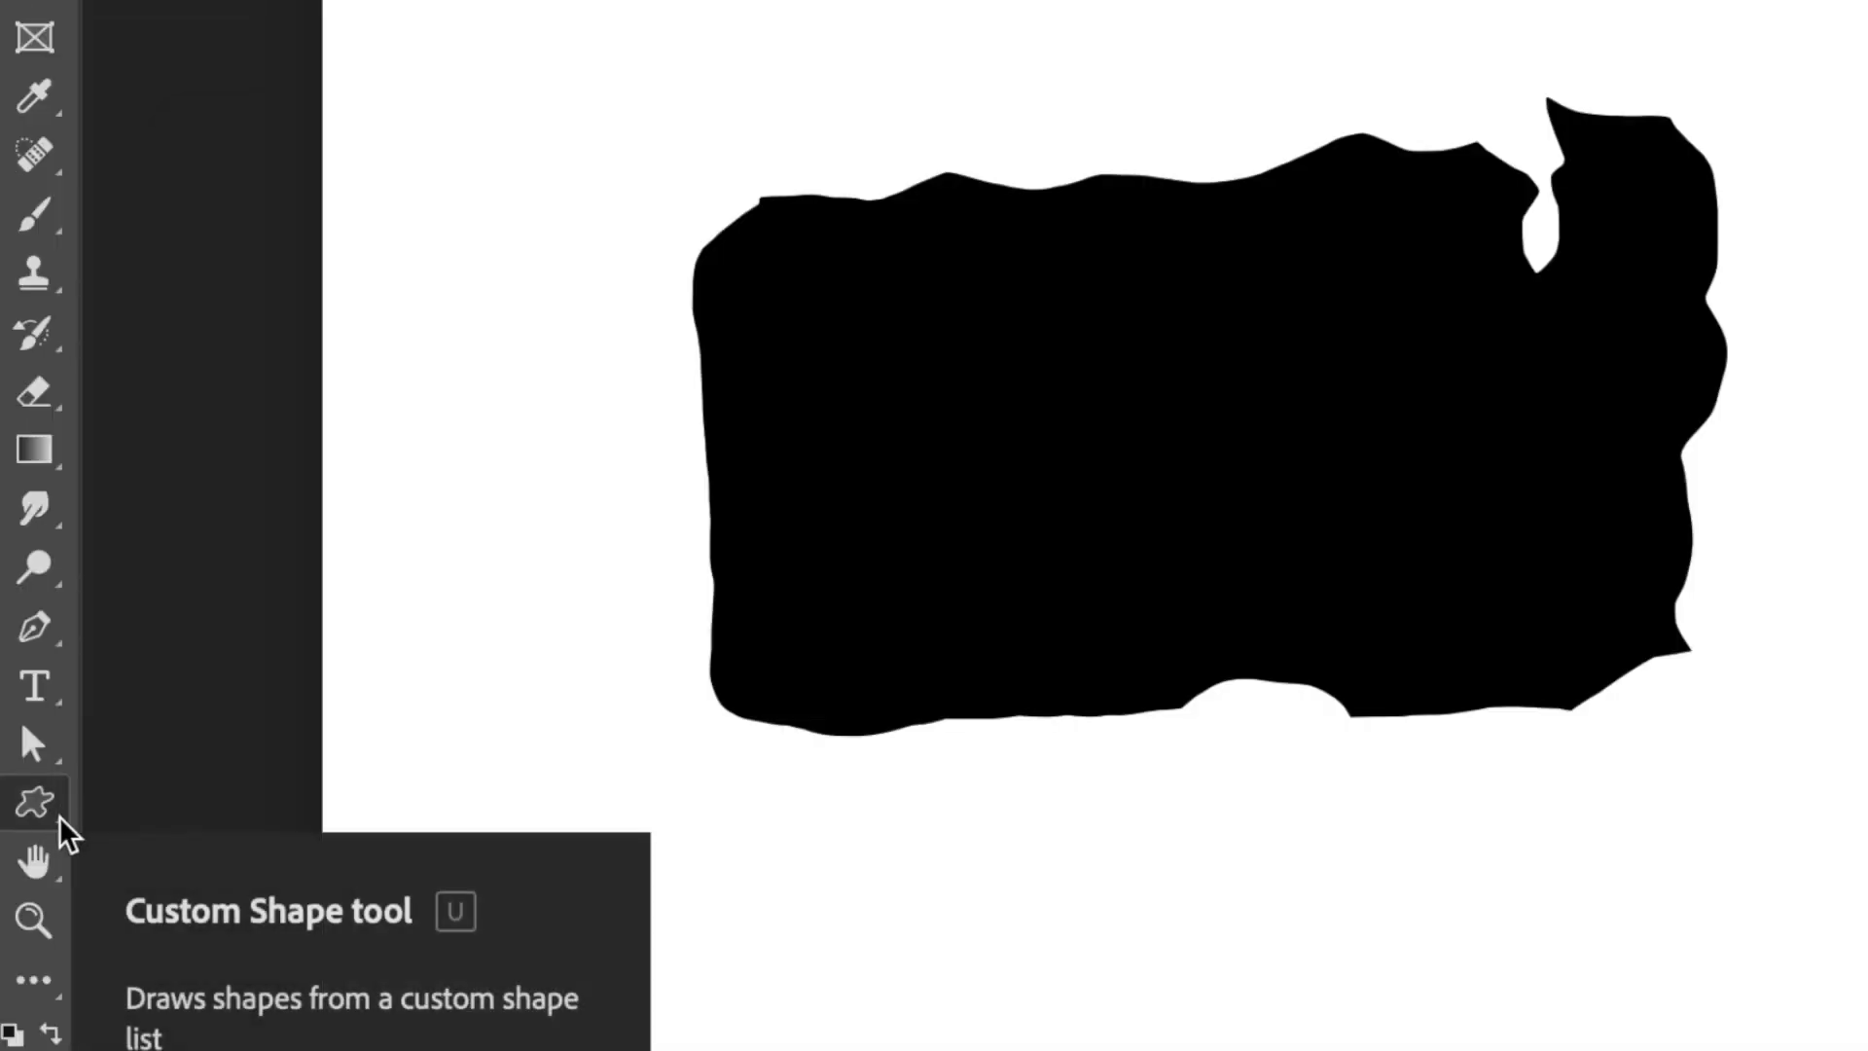
Activate the Custom Shape tool and set its fill to none.
{"action": "left_click", "coordinate": [55, 820]}
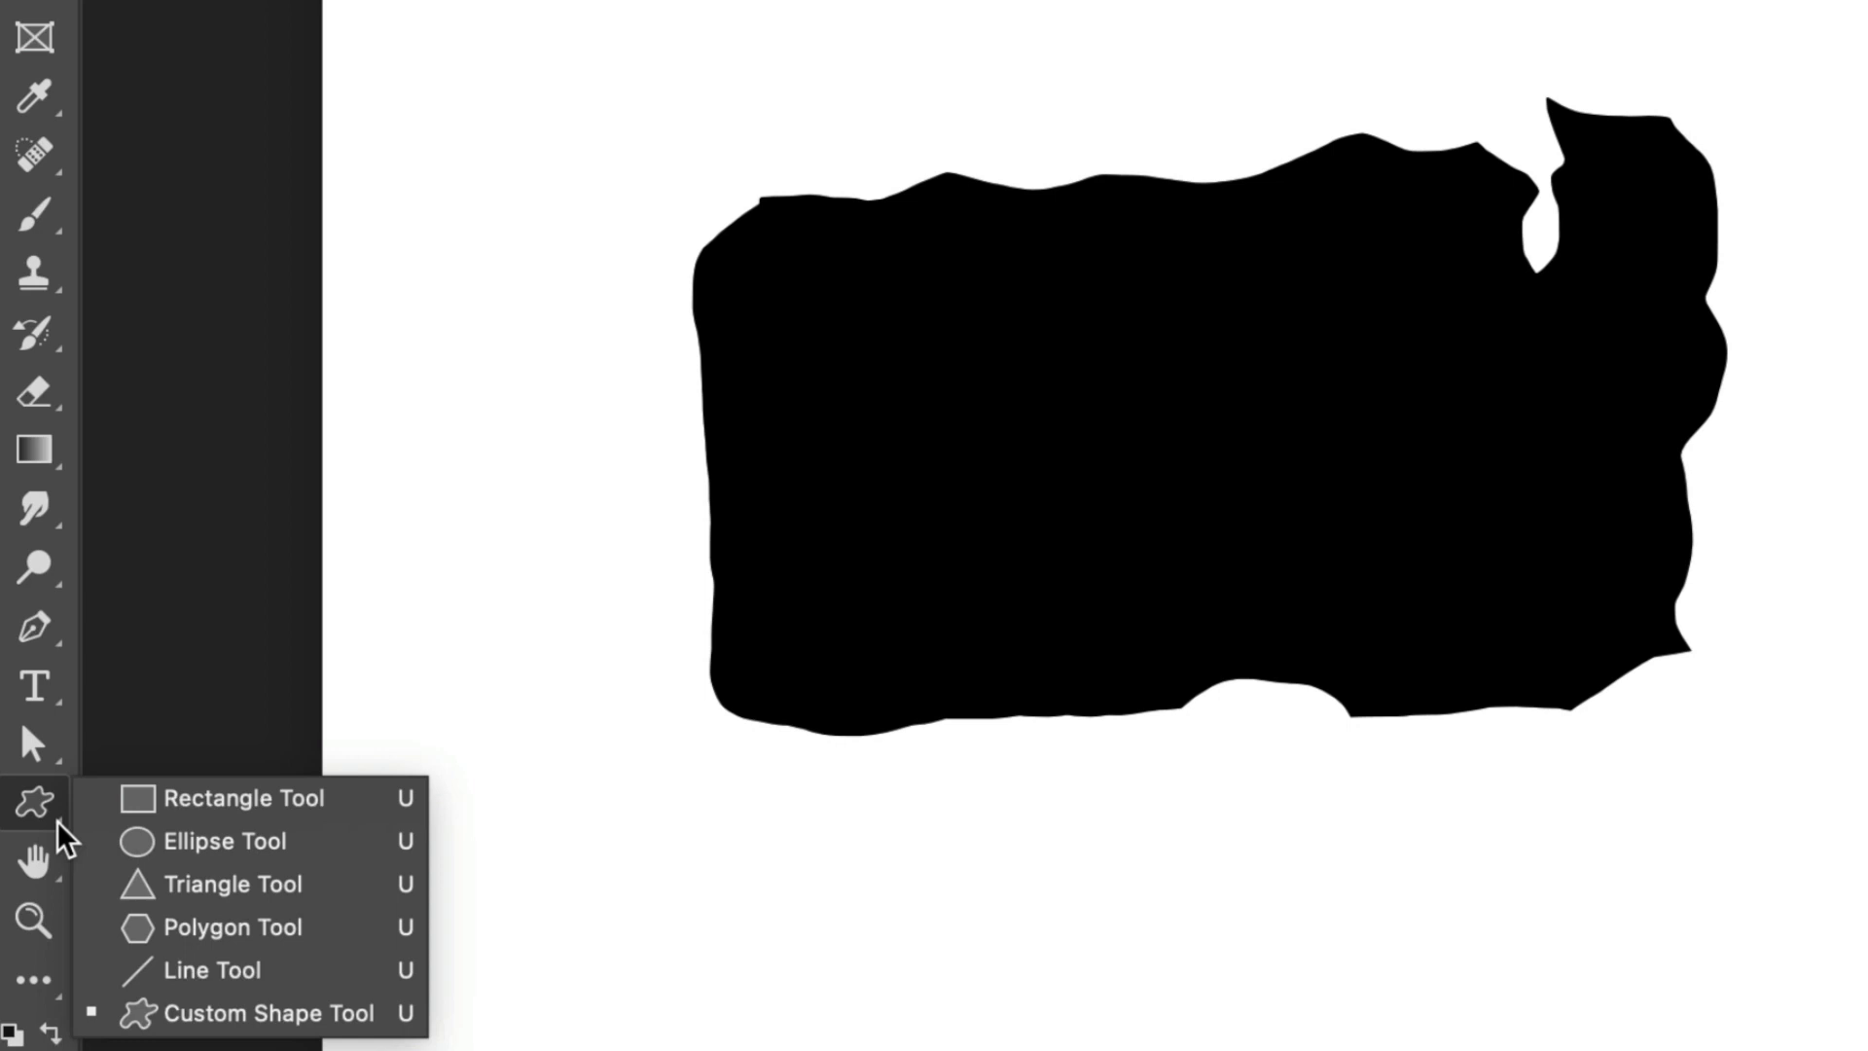
{"action": "left_click", "coordinate": [200, 1021]}
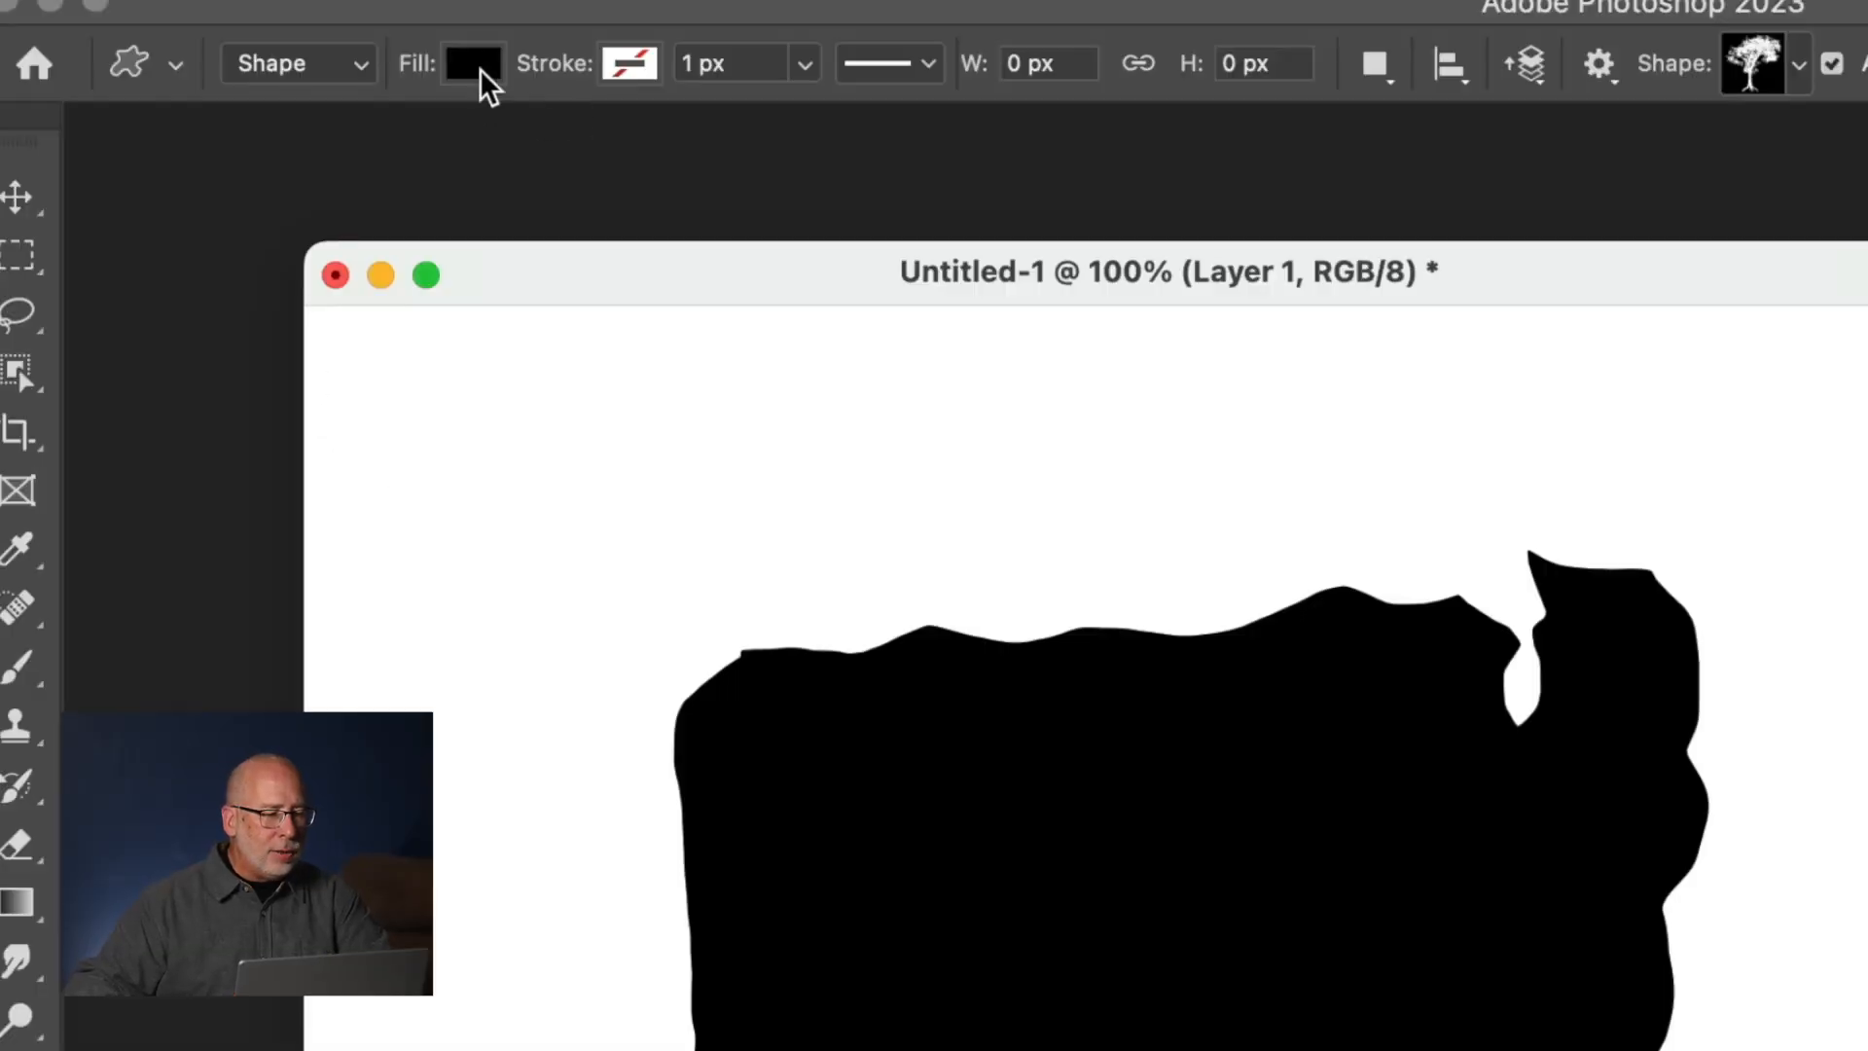
{"action": "left_click", "coordinate": [474, 66]}
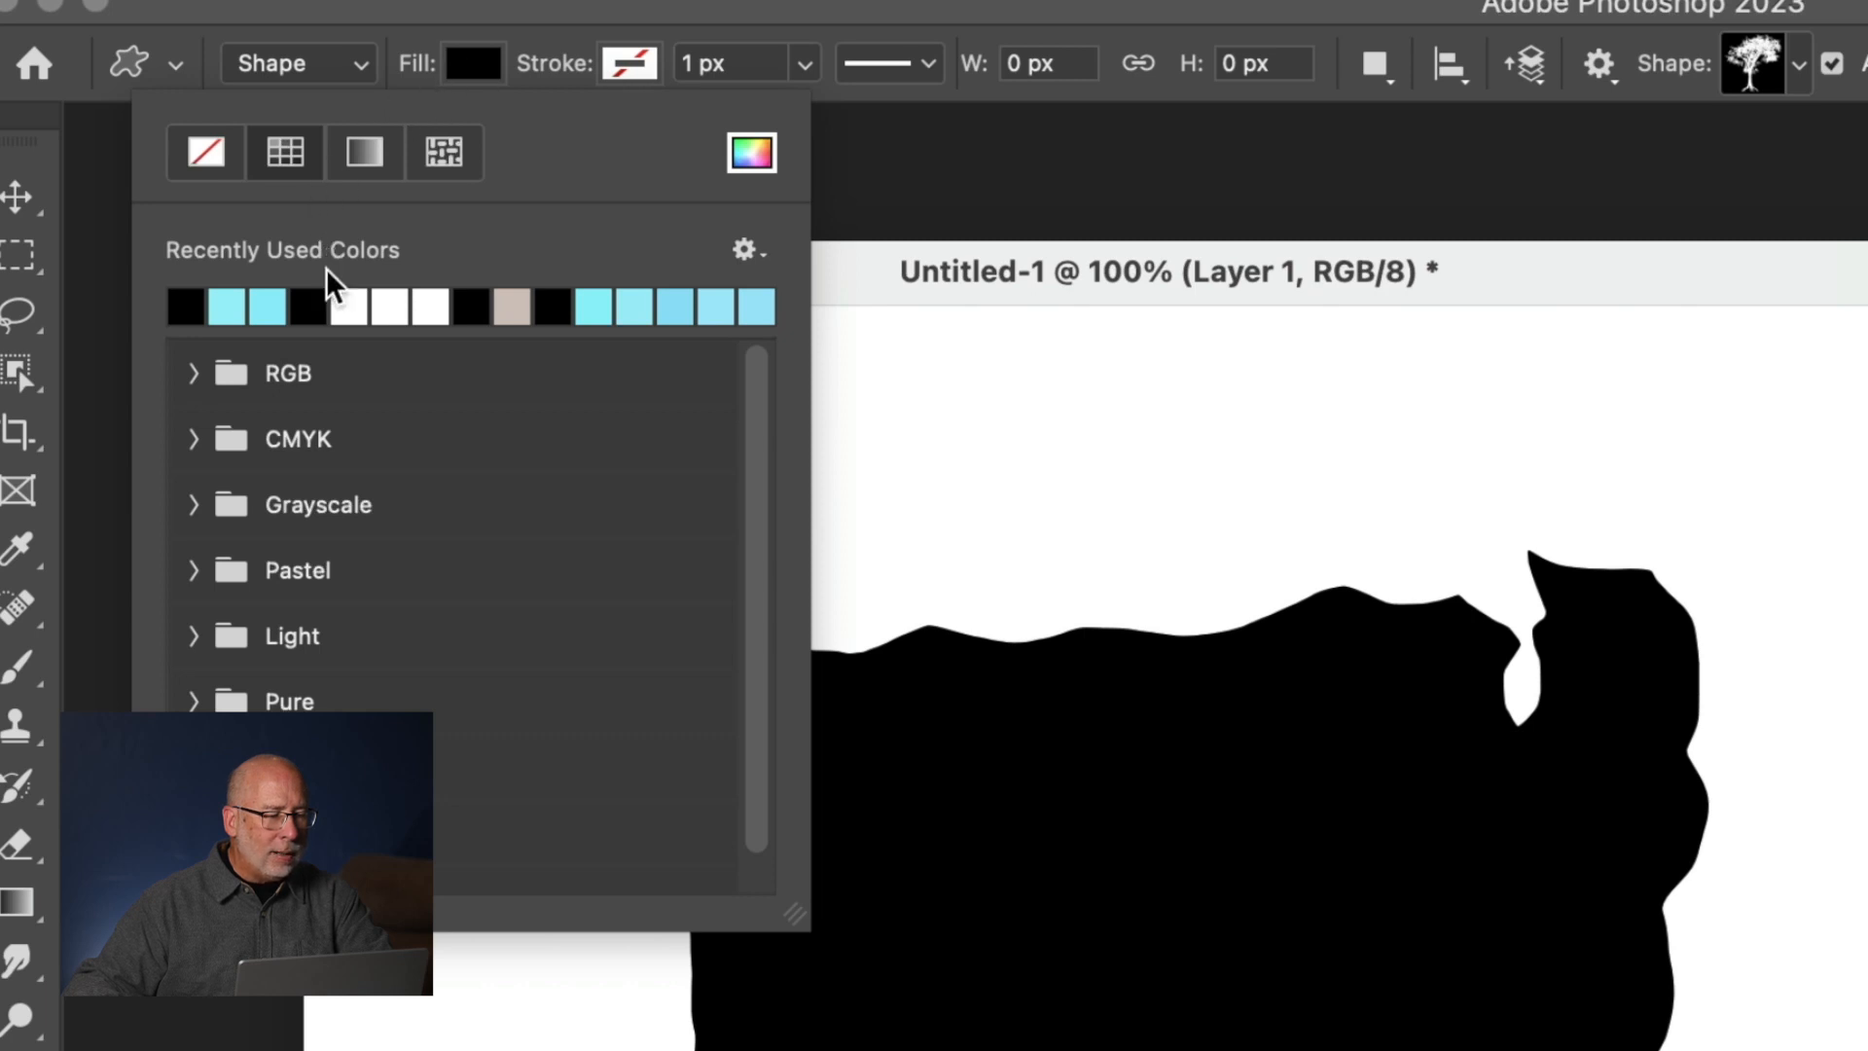
{"action": "left_click", "coordinate": [356, 313]}
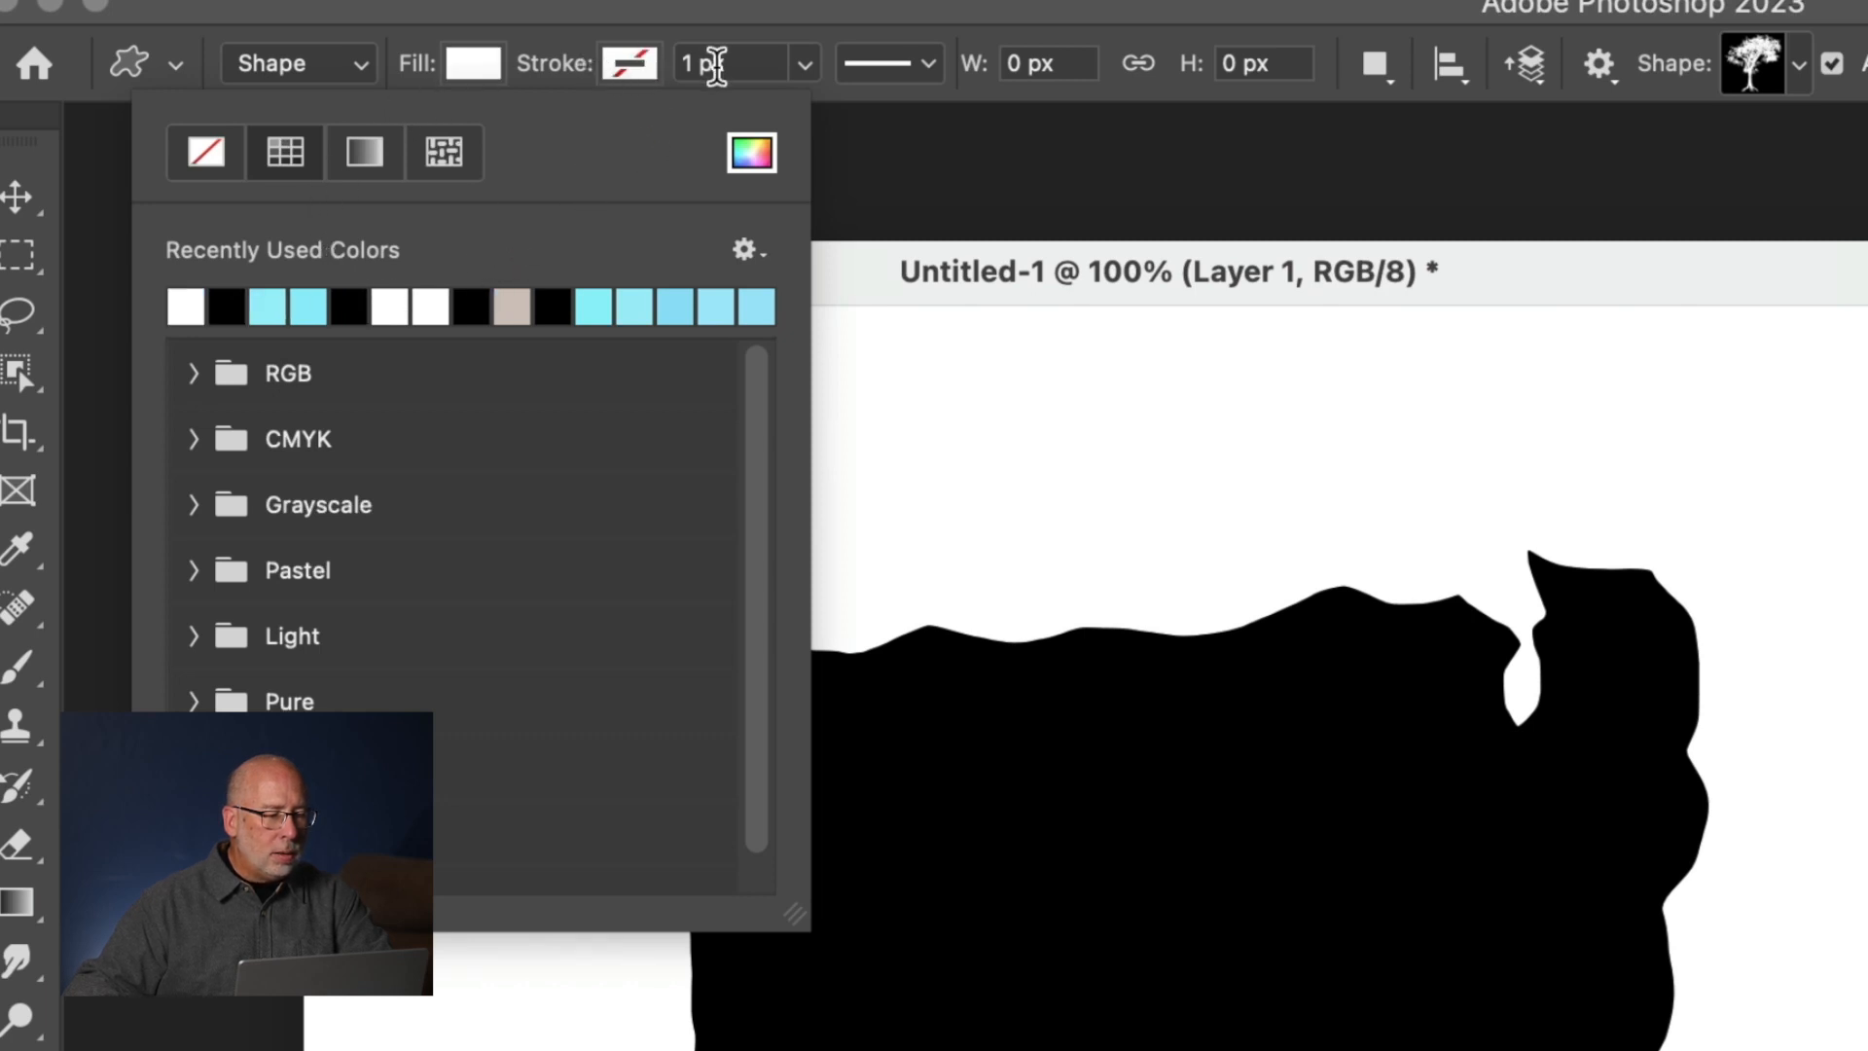
{"action": "left_click", "coordinate": [205, 152]}
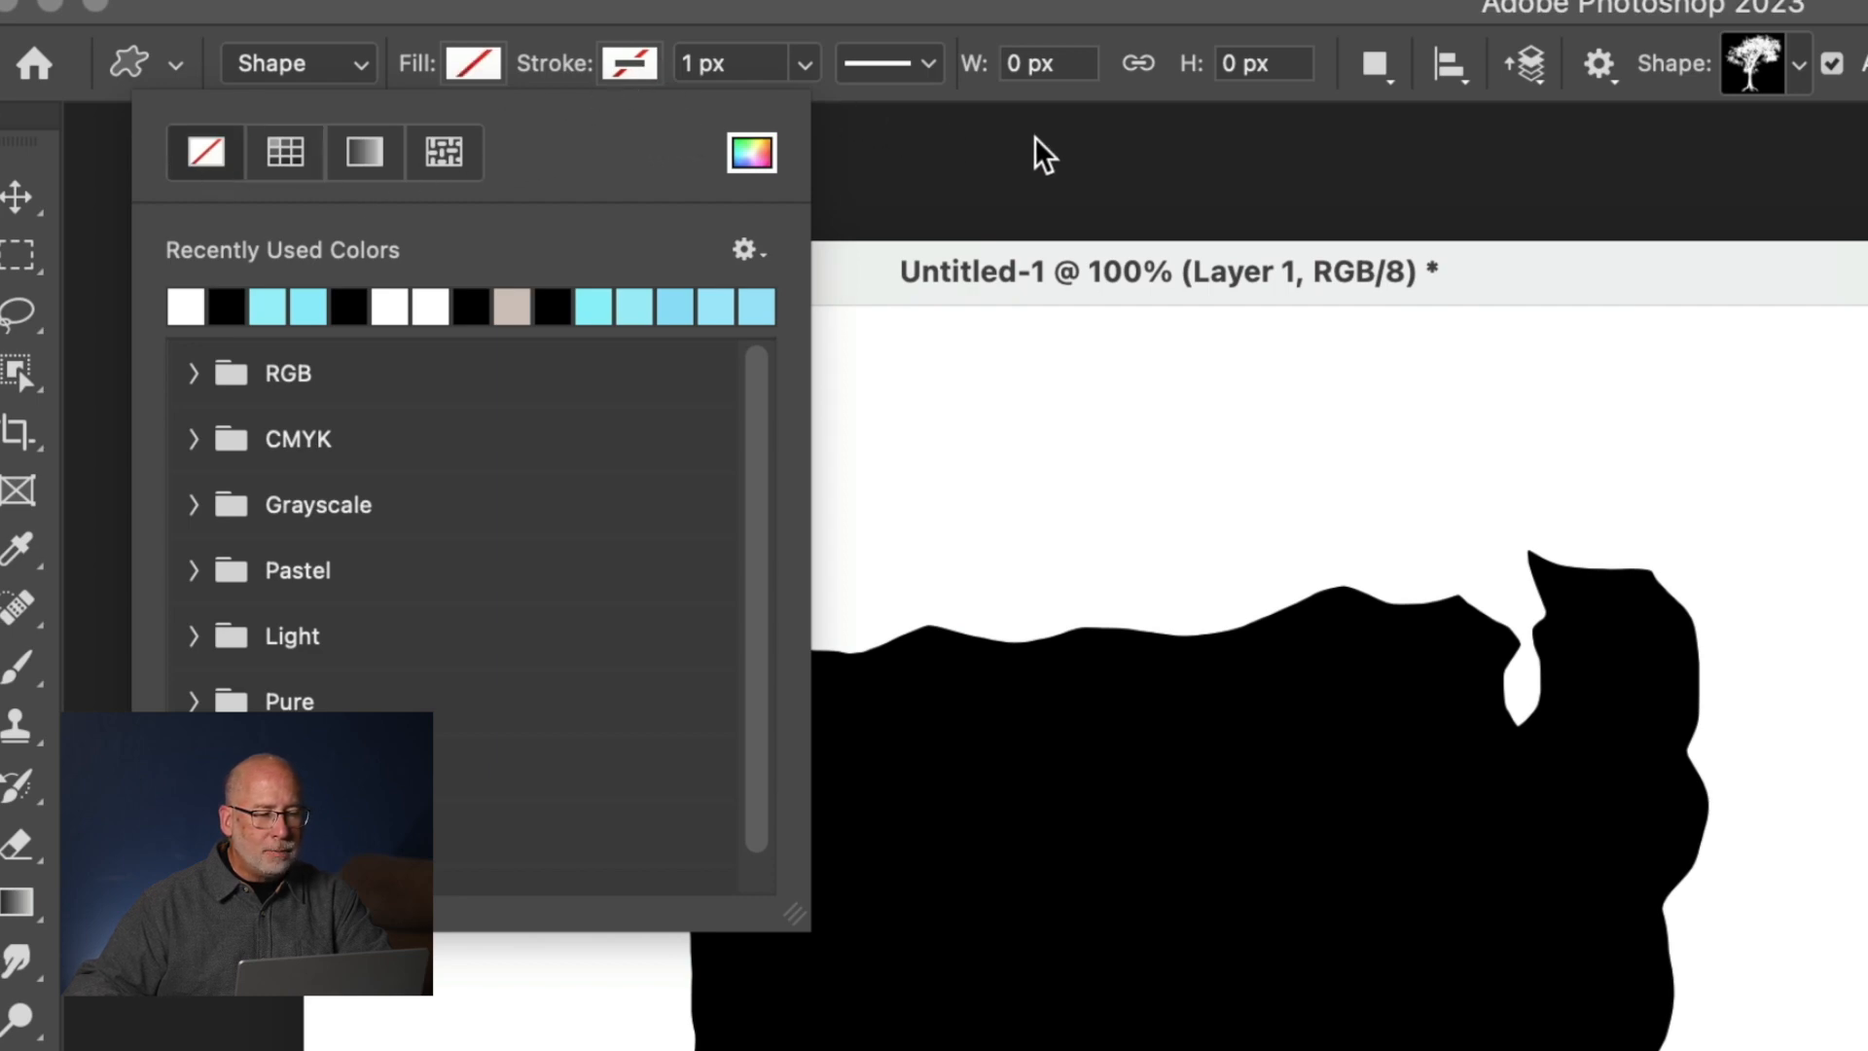
Draw the first Leaf Trees custom shape over the black shape, about 912 by 895 px, with its trunk extending below.
{"action": "left_click", "coordinate": [1801, 64]}
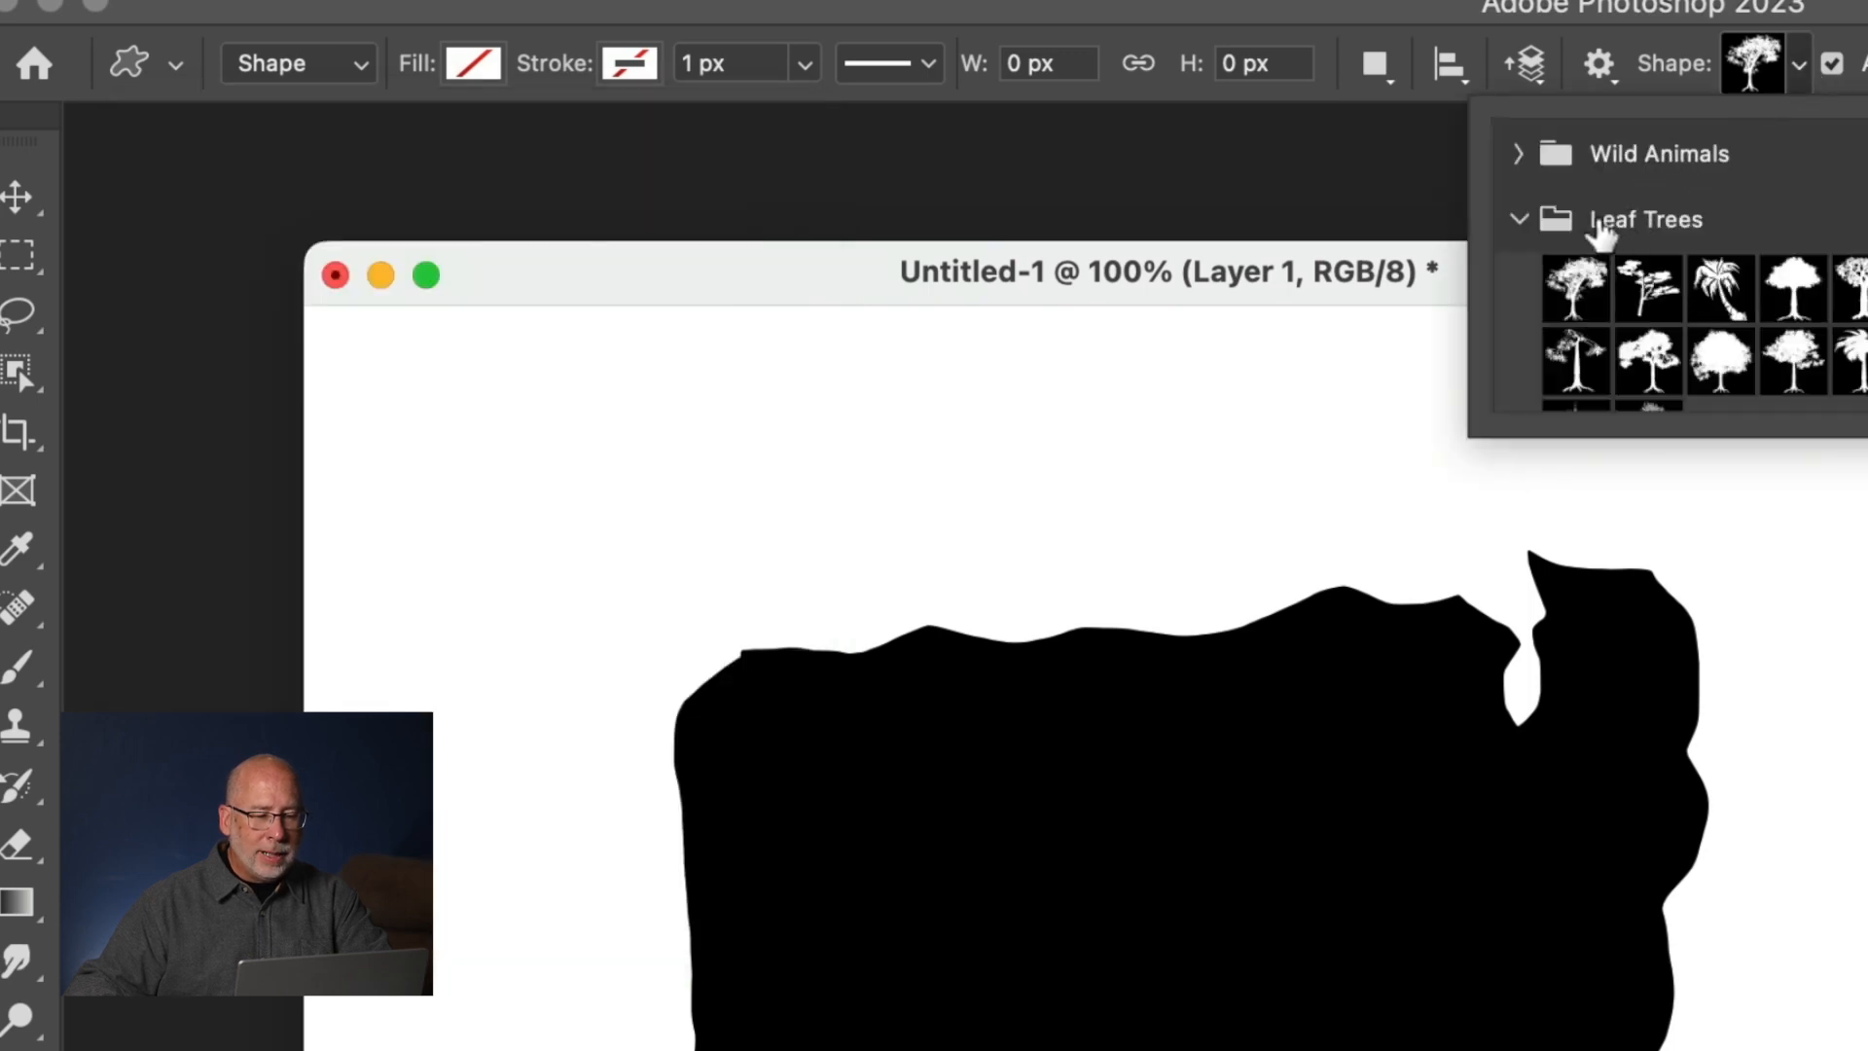
{"action": "left_click", "coordinate": [1571, 285]}
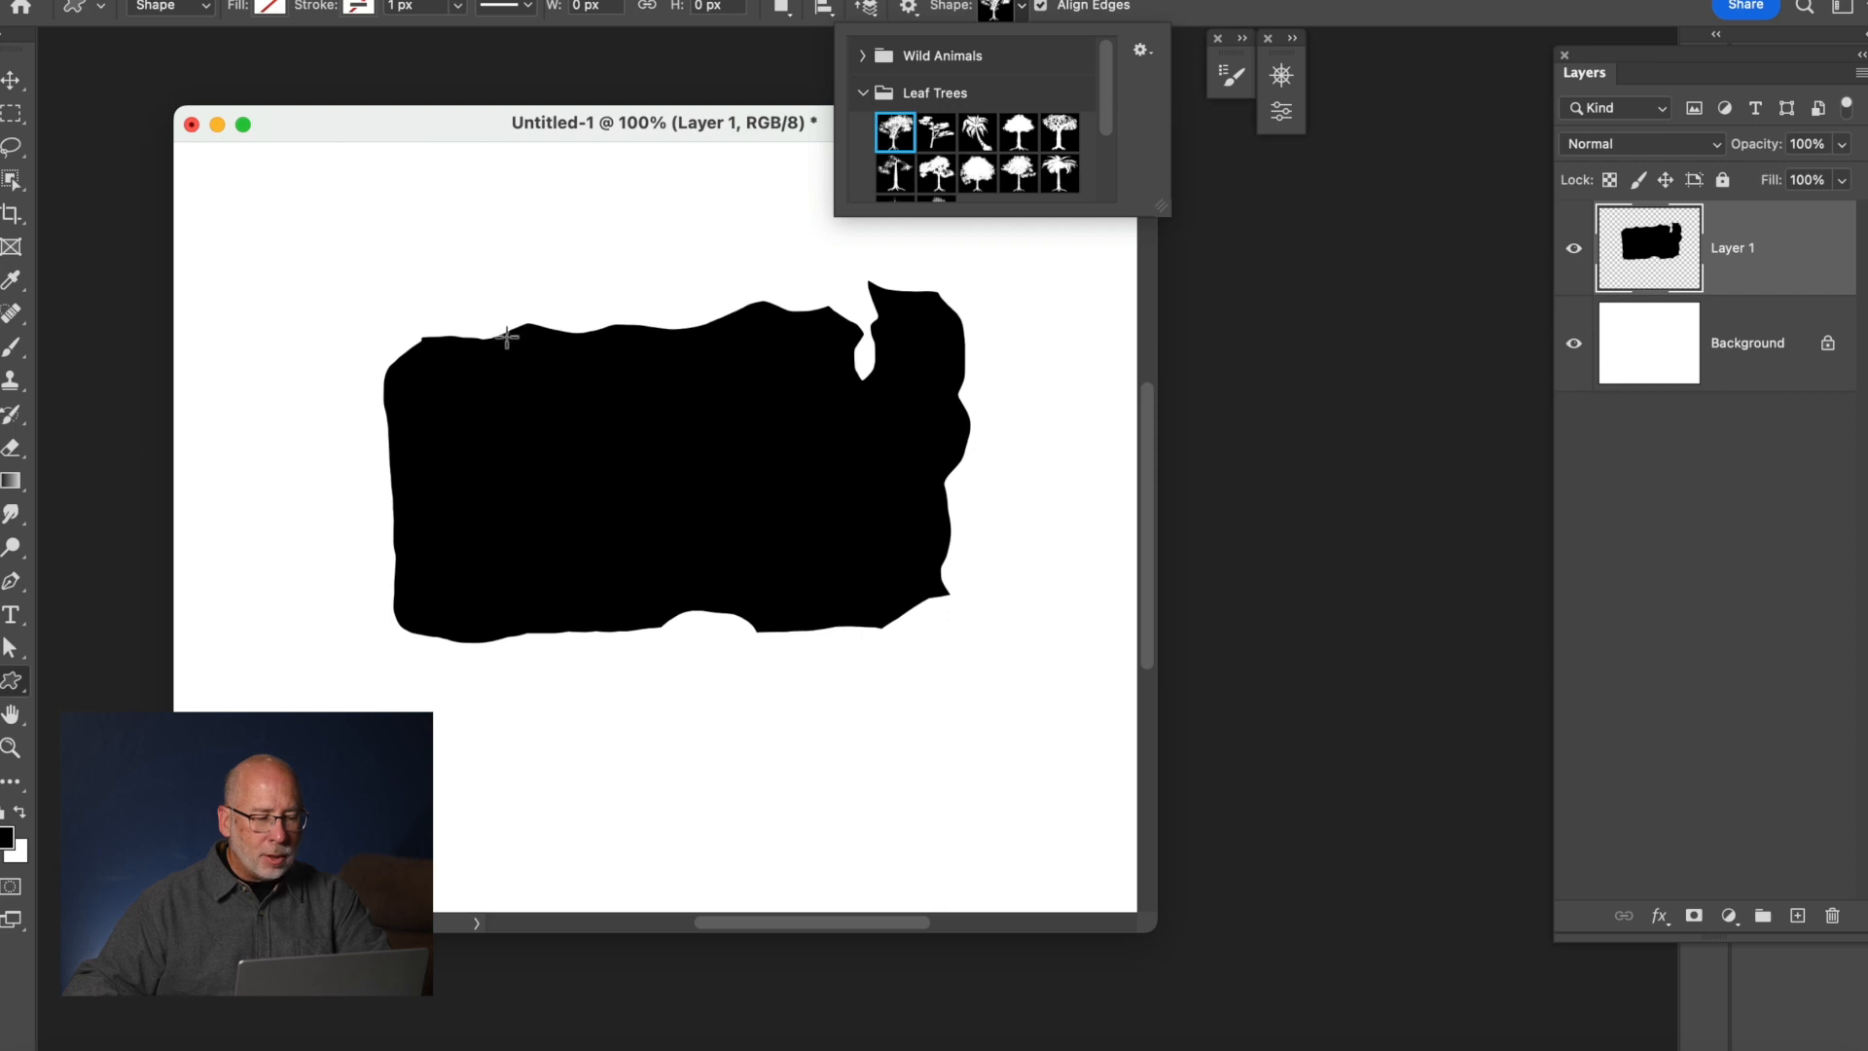
{"action": "left_click_drag", "start_coordinate": [451, 318], "coordinate": [951, 848]}
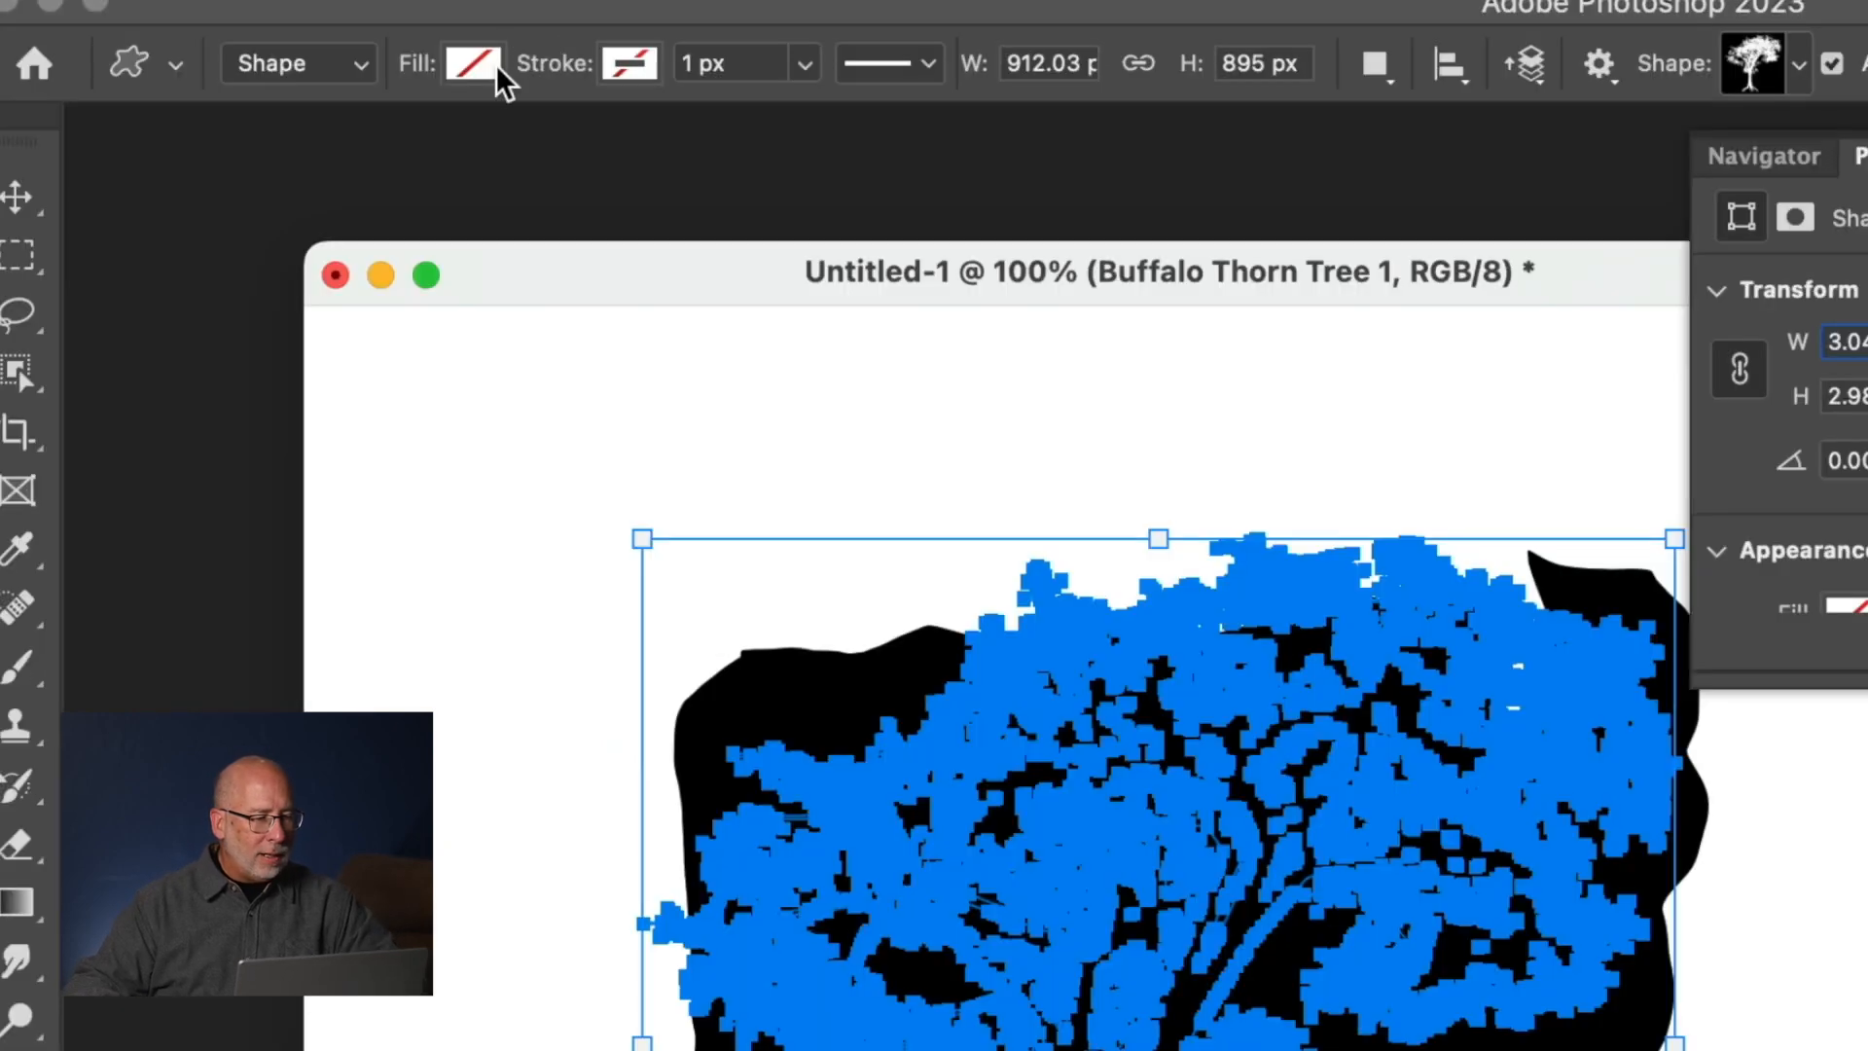
Set the tree shape's fill to white, then deselect its layer and collapse the shape properties.
{"action": "left_click", "coordinate": [268, 6]}
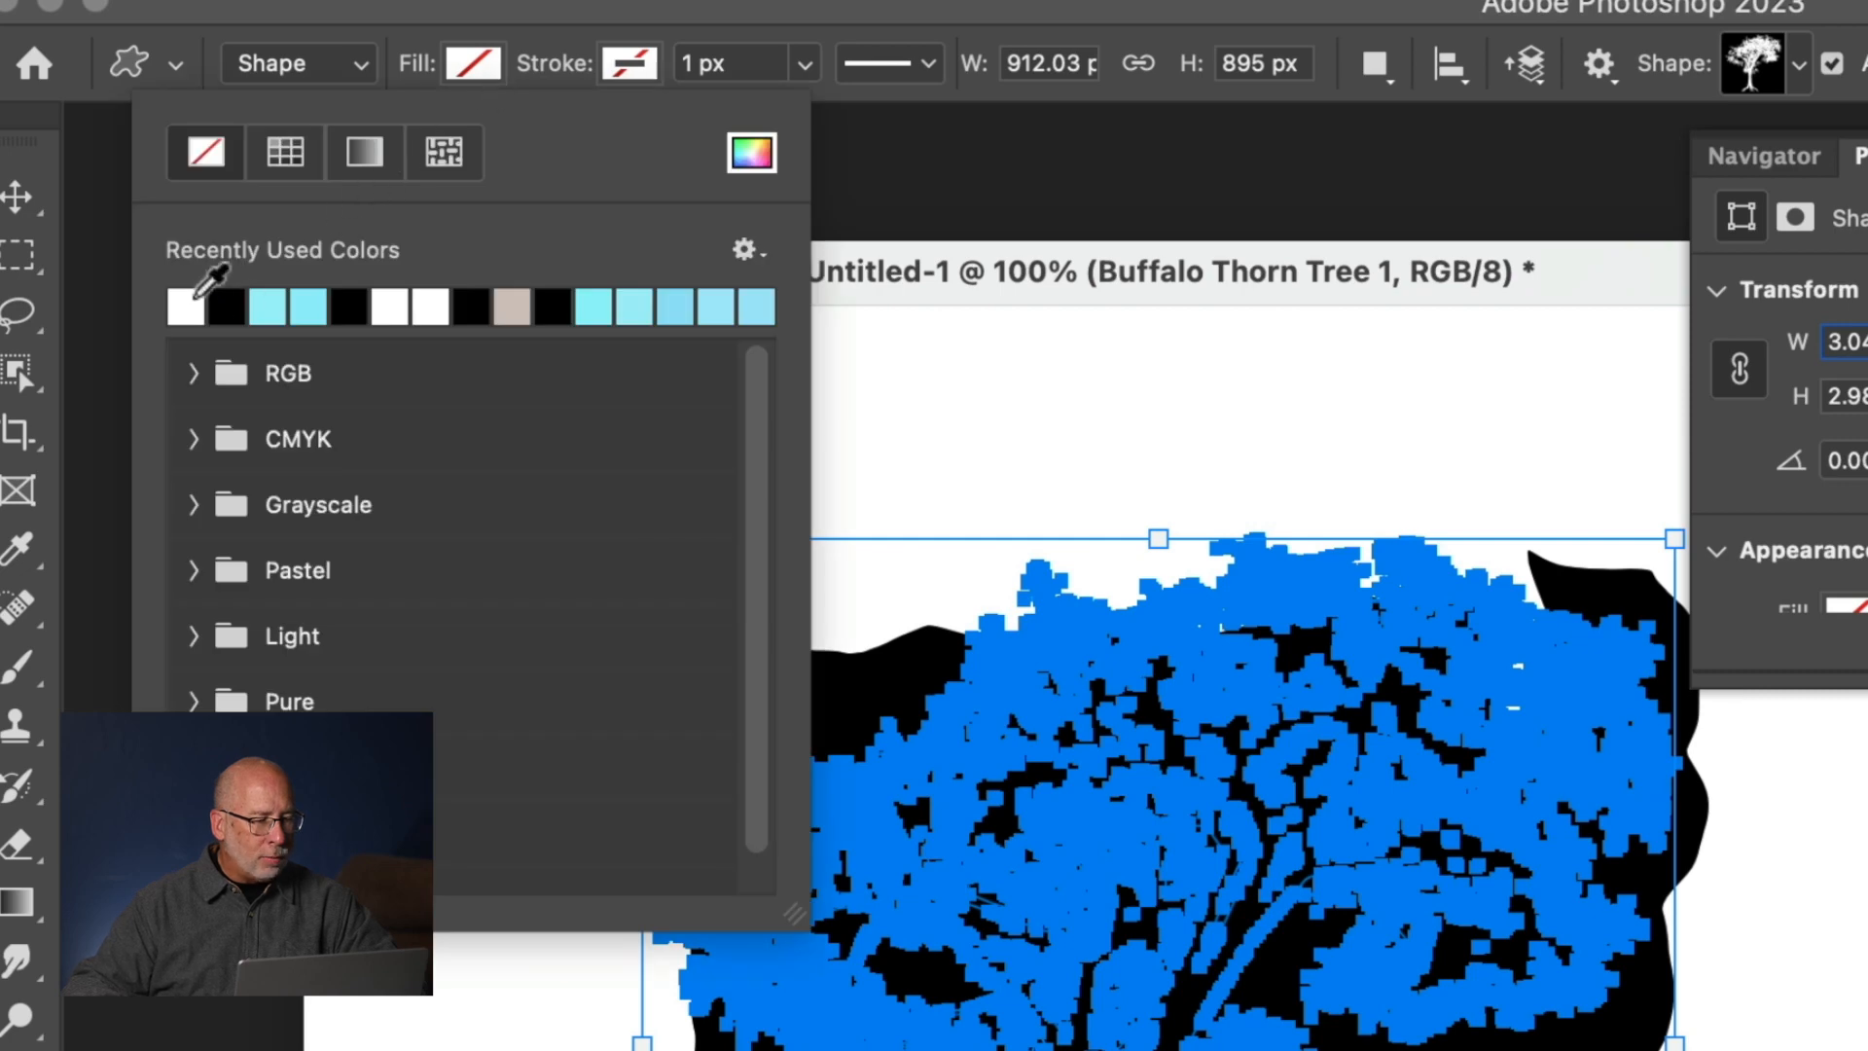
{"action": "left_click", "coordinate": [190, 296]}
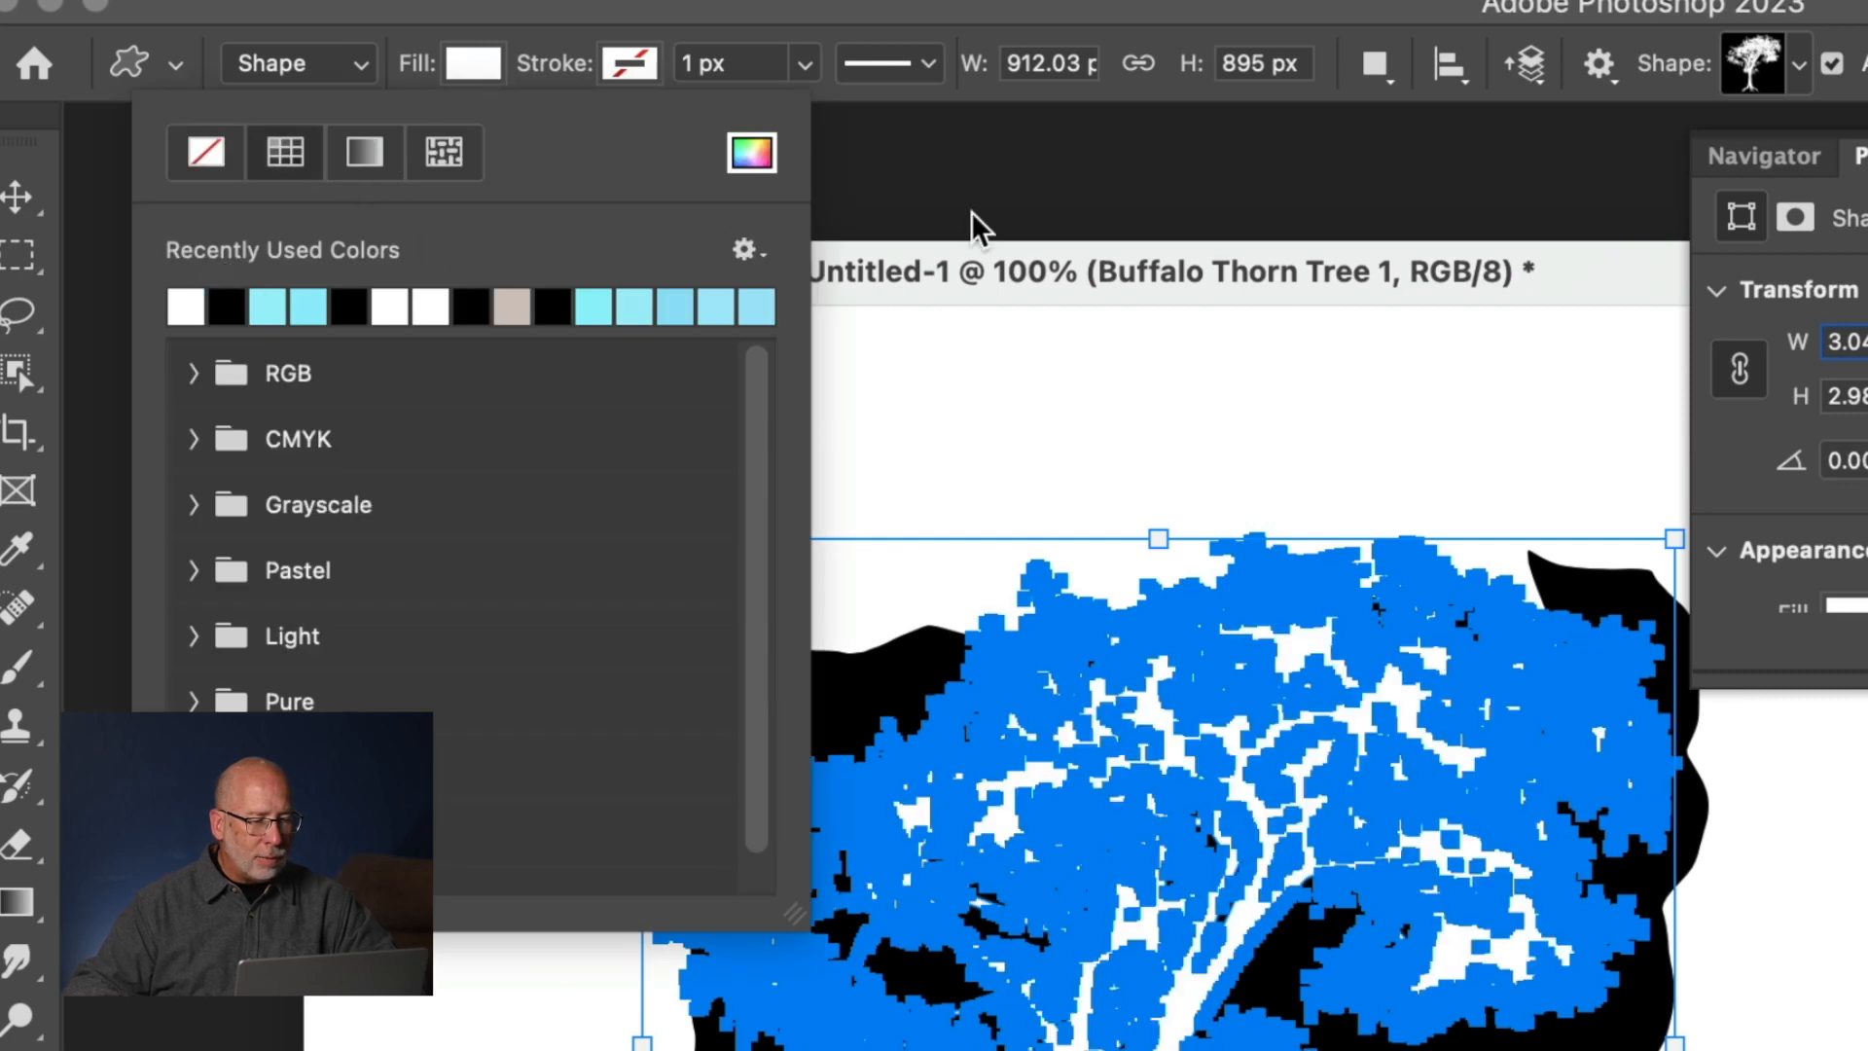
{"action": "left_click", "coordinate": [1313, 183]}
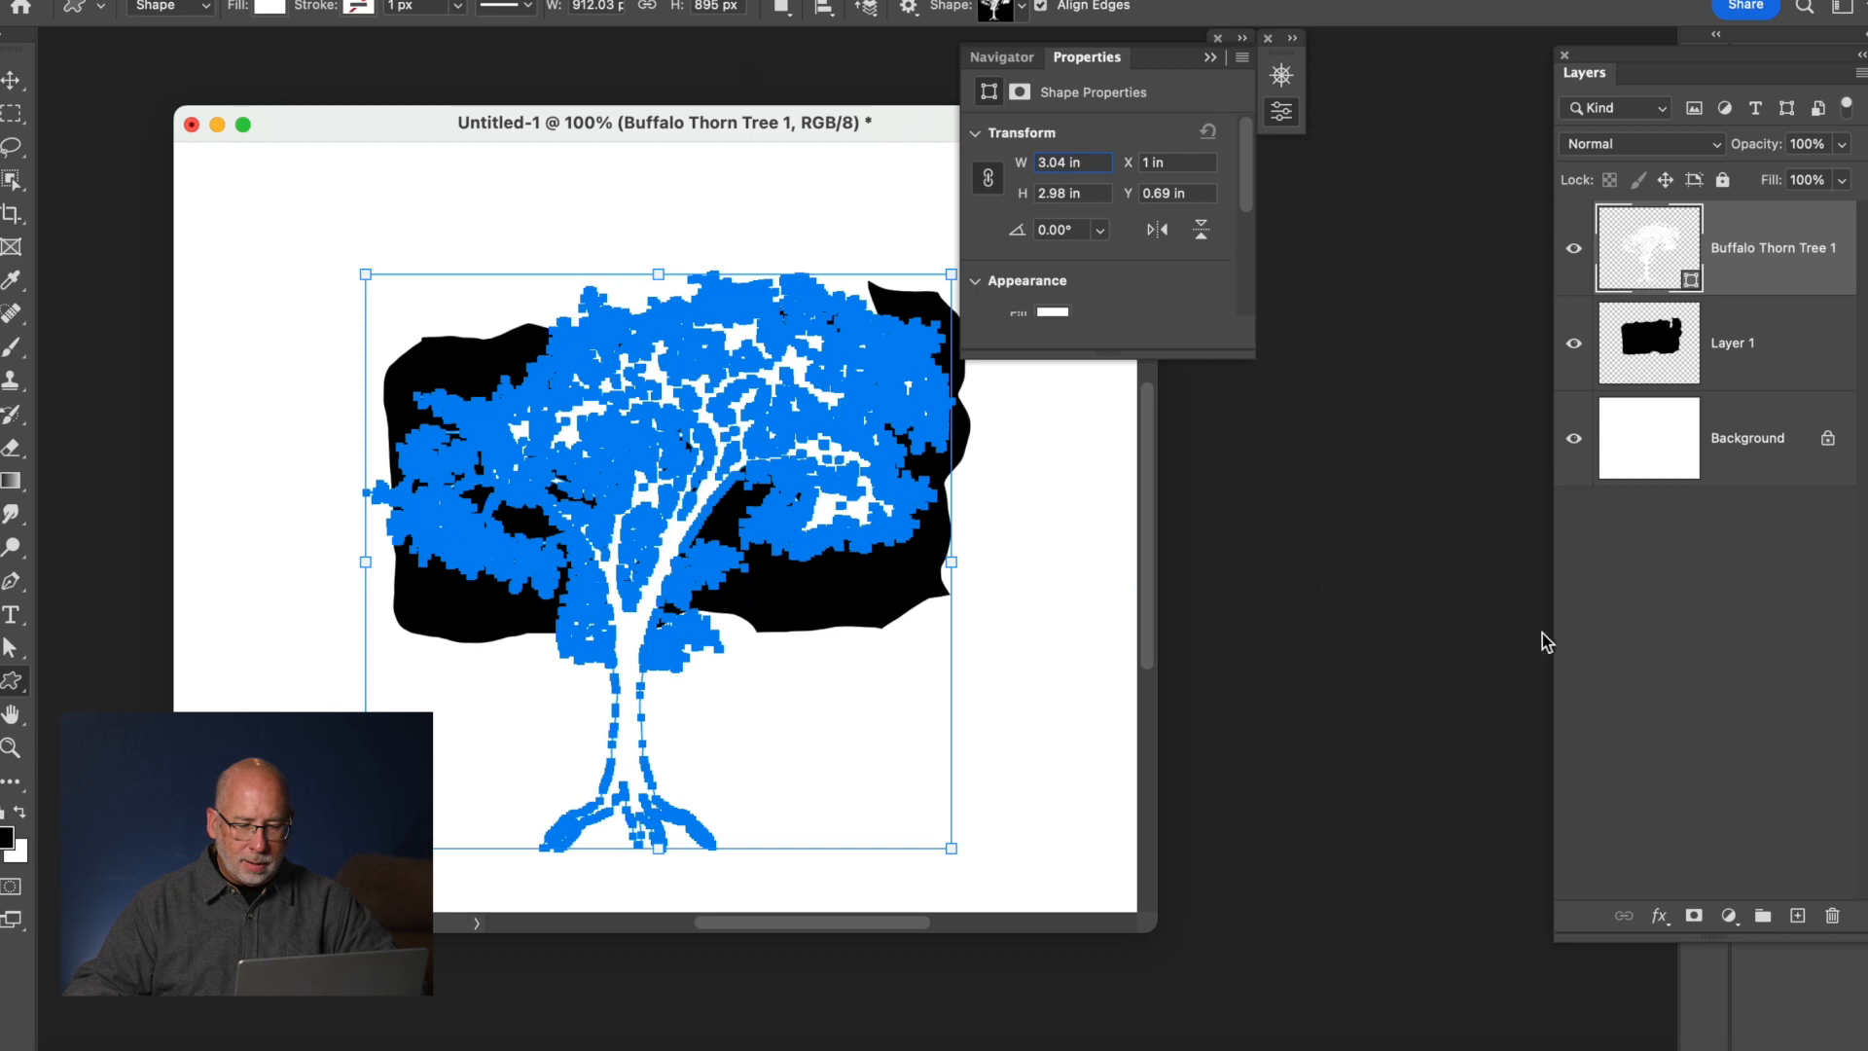
{"action": "left_click", "coordinate": [1704, 639]}
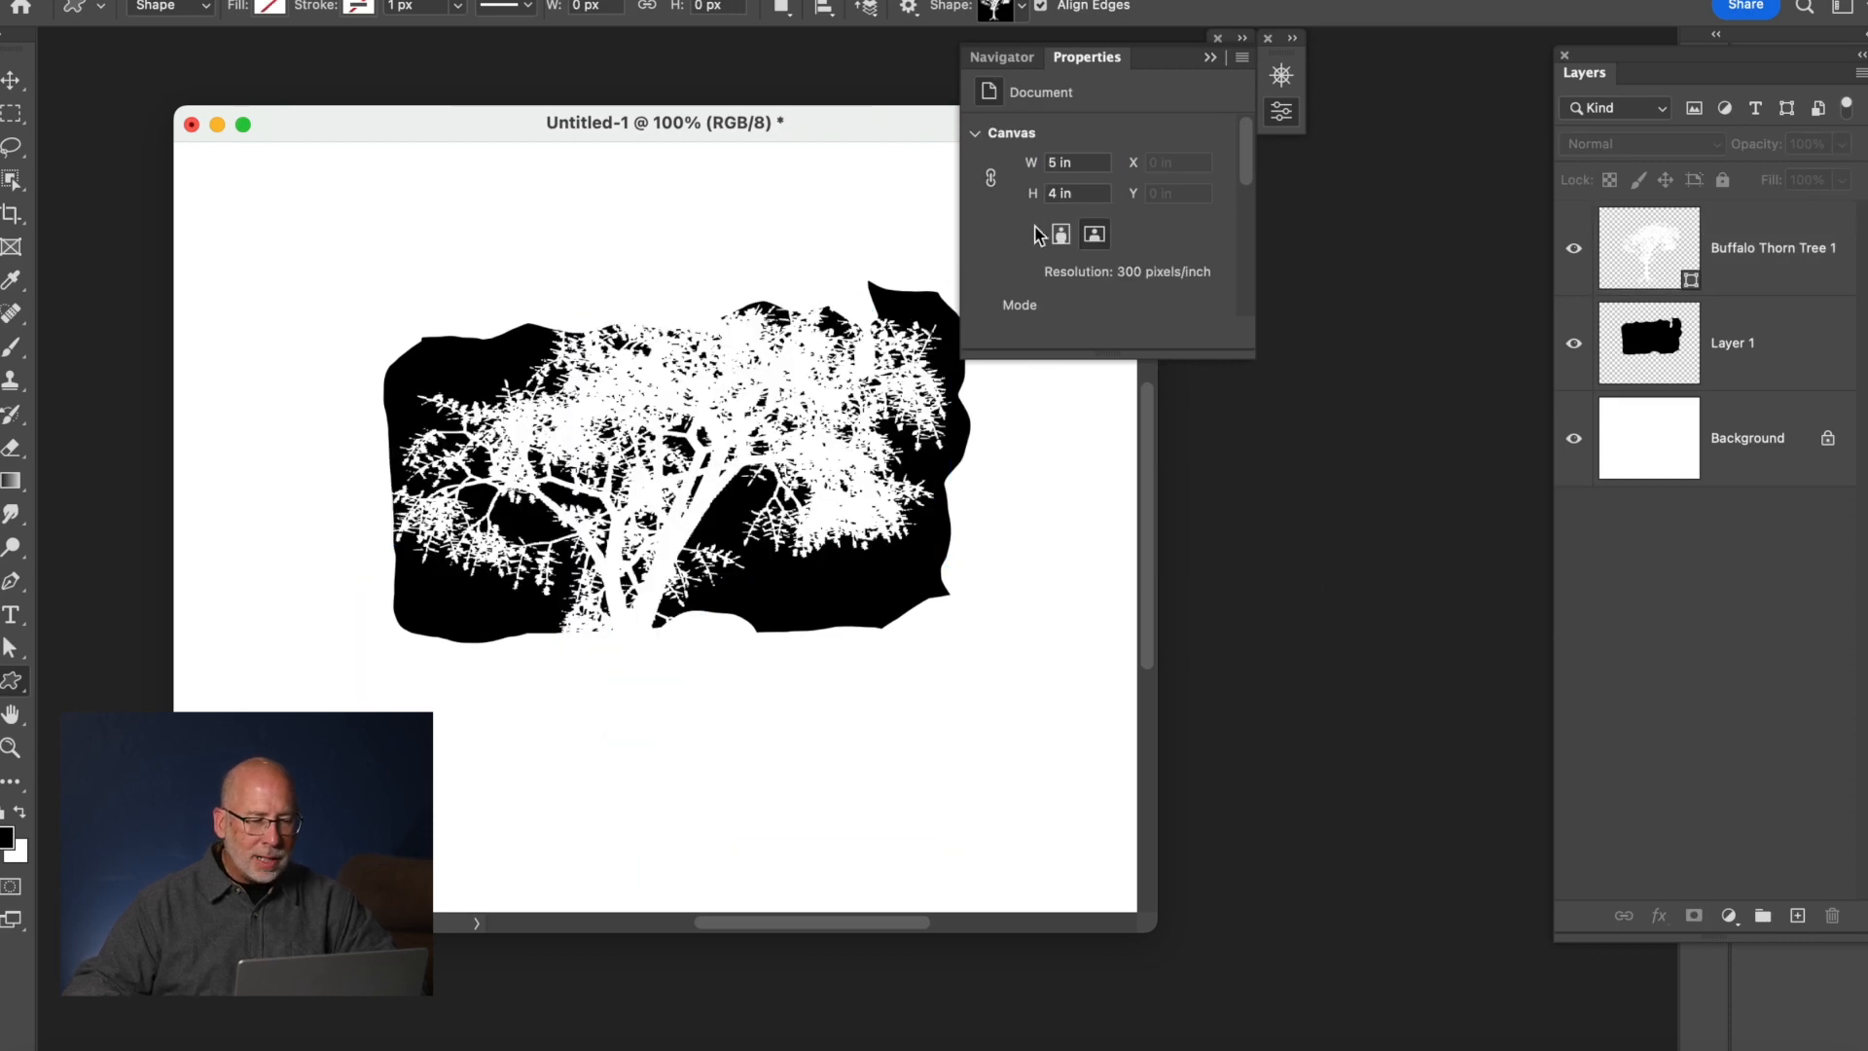
{"action": "left_click", "coordinate": [1213, 56]}
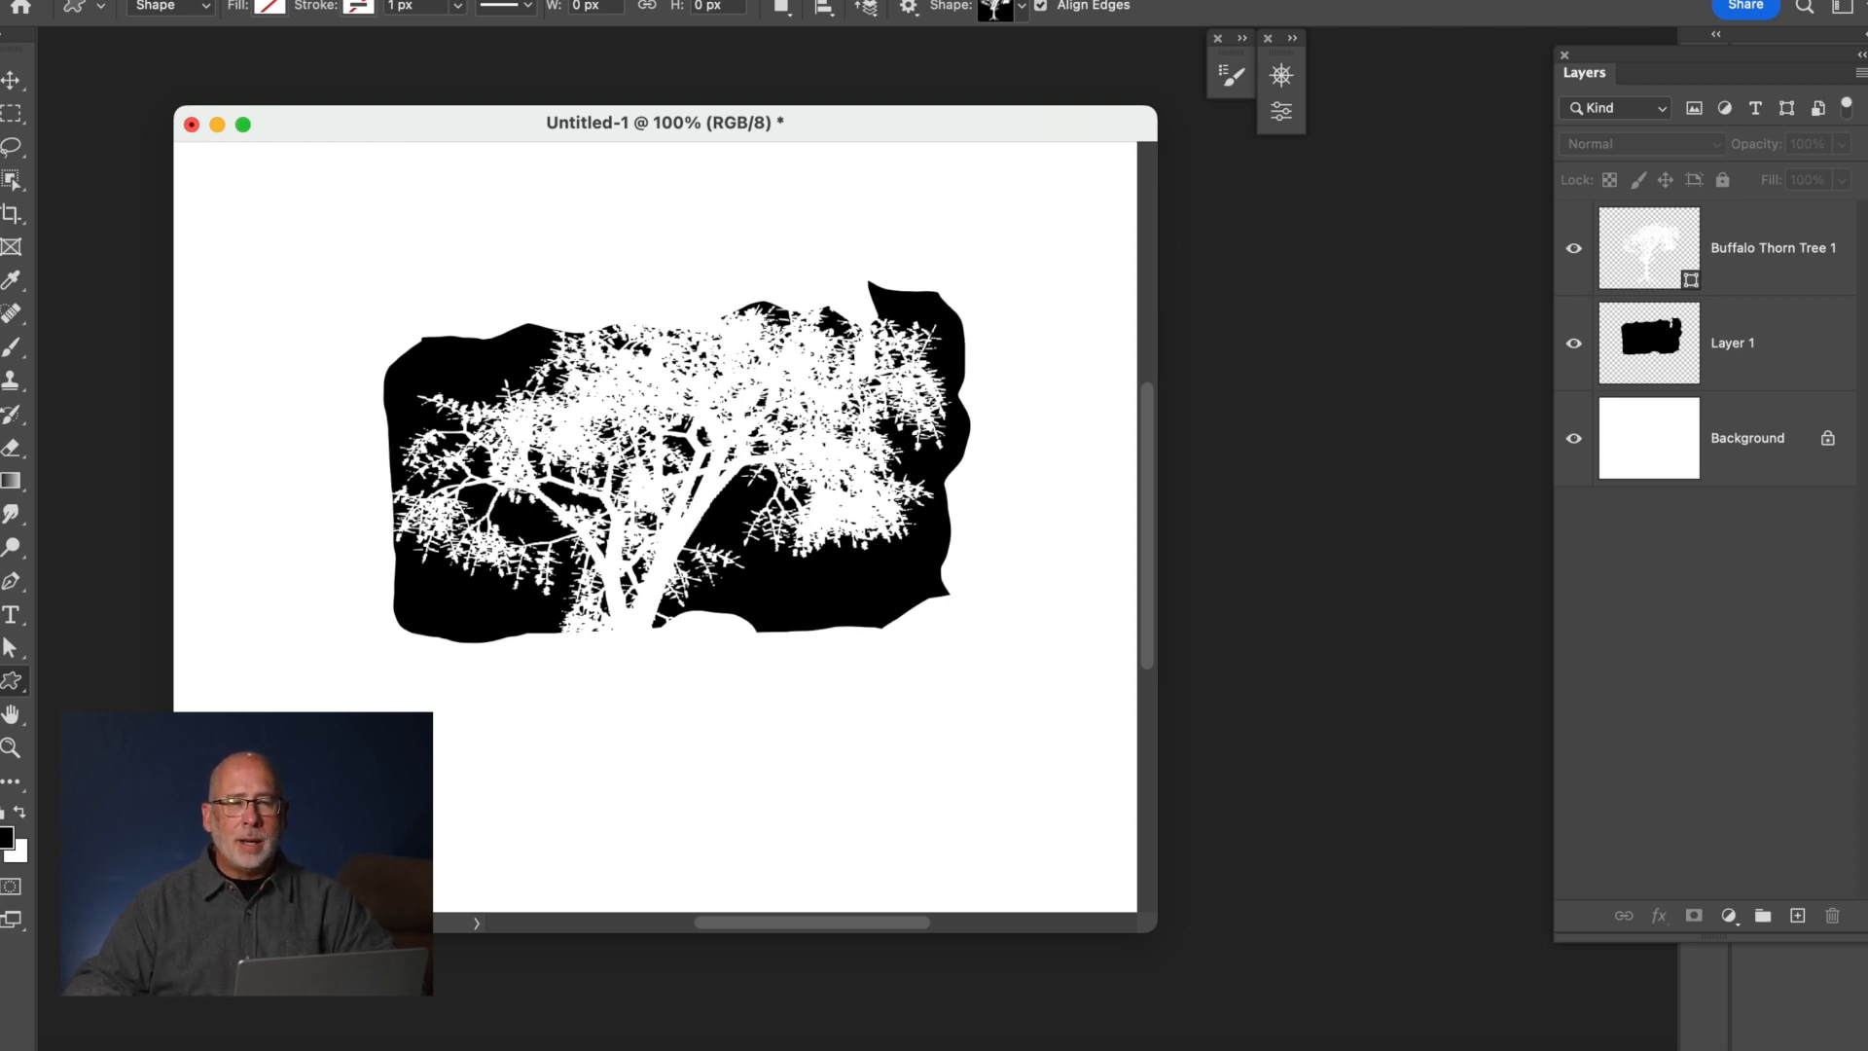
Add a new layer at the top of the layer stack and stamp all visible layers into it.
{"action": "left_click", "coordinate": [1788, 333]}
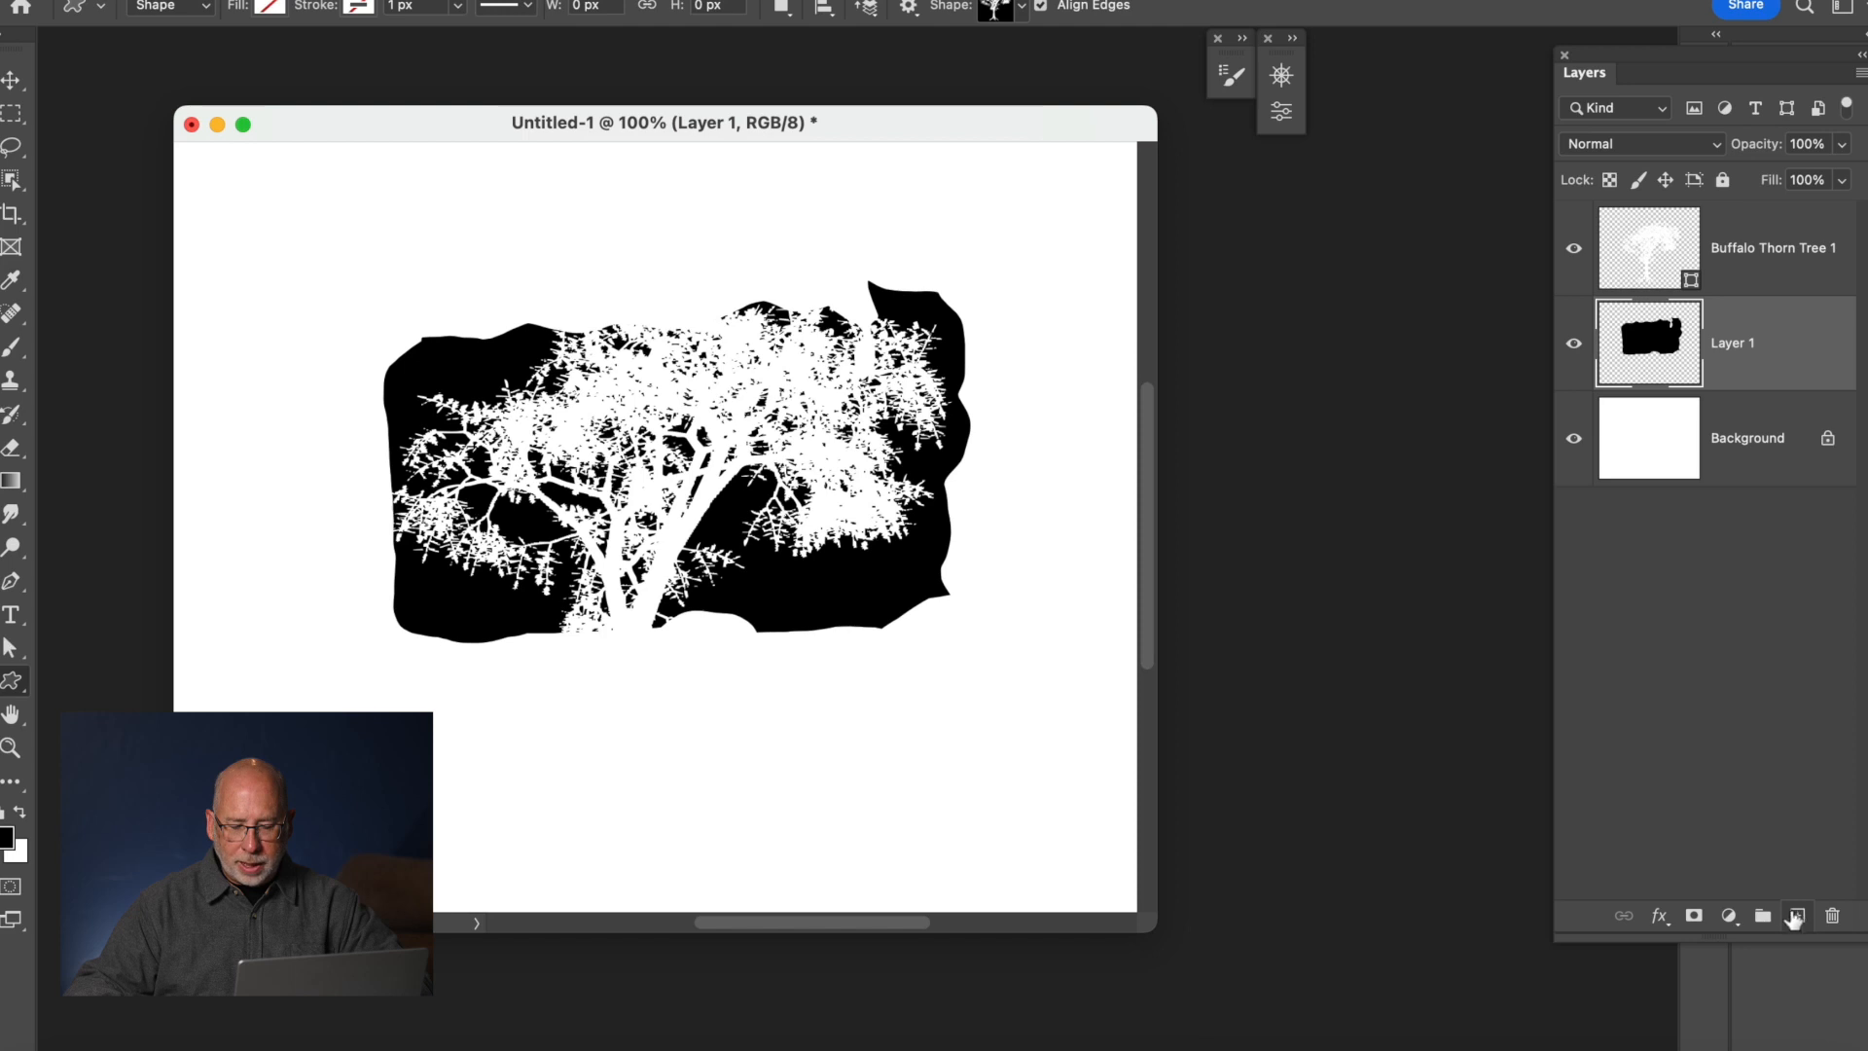
{"action": "left_click", "coordinate": [1795, 917]}
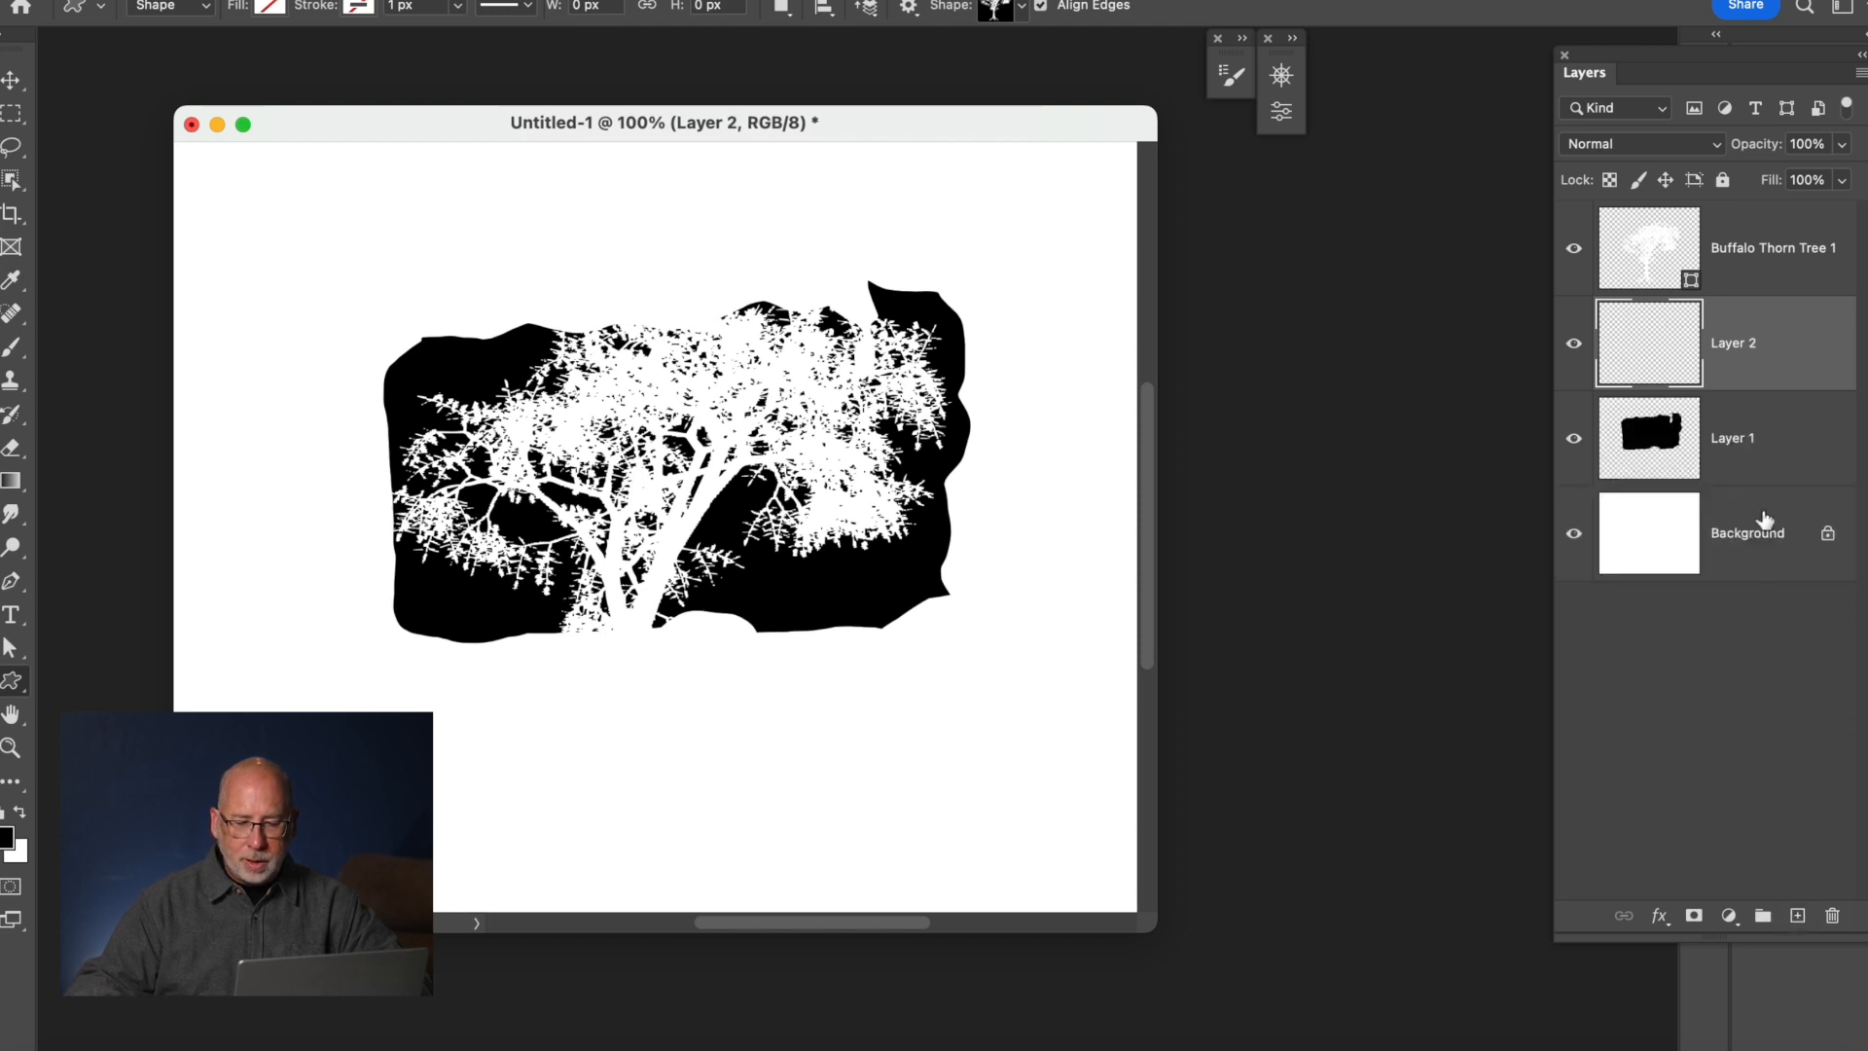
{"action": "left_click_drag", "start_coordinate": [1777, 338], "coordinate": [1751, 228]}
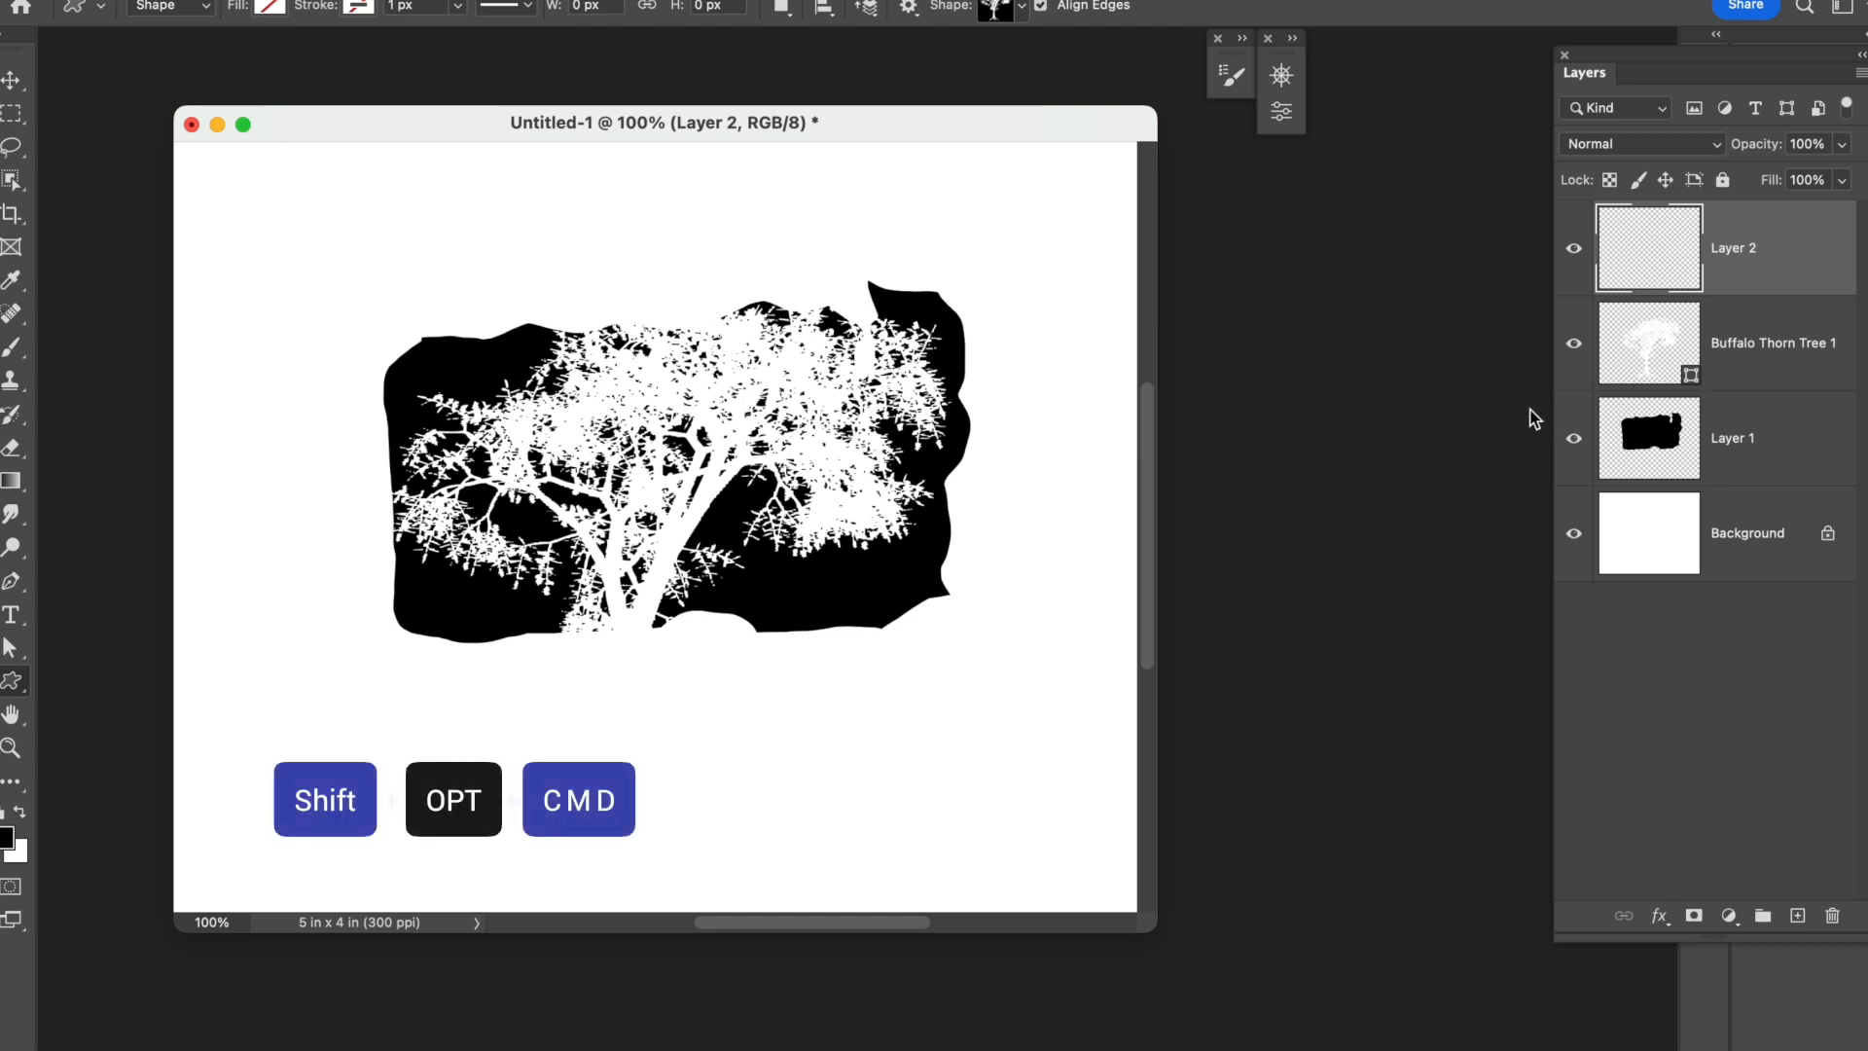
{"action": "key", "text": "shift+alt+super+e"}
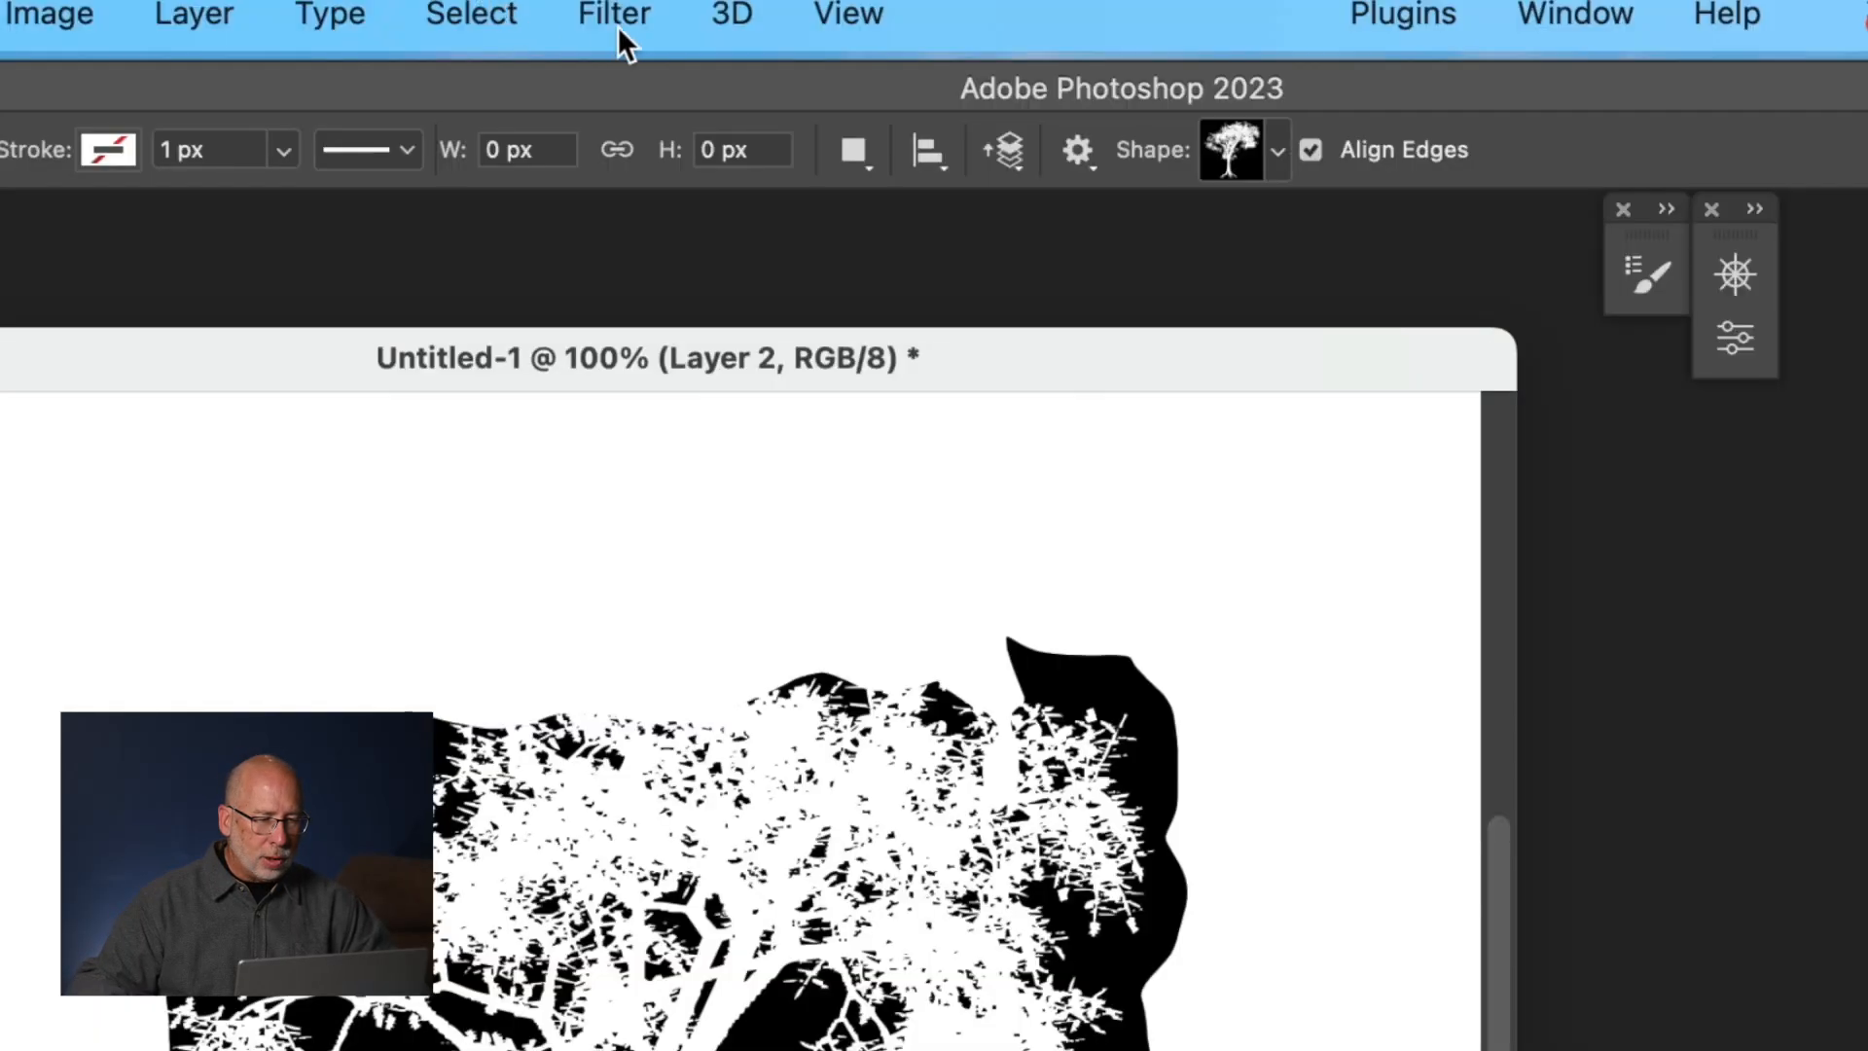
Apply a Gaussian Blur with a radius of 6.8 pixels to the merged artwork layer.
{"action": "left_click", "coordinate": [646, 0]}
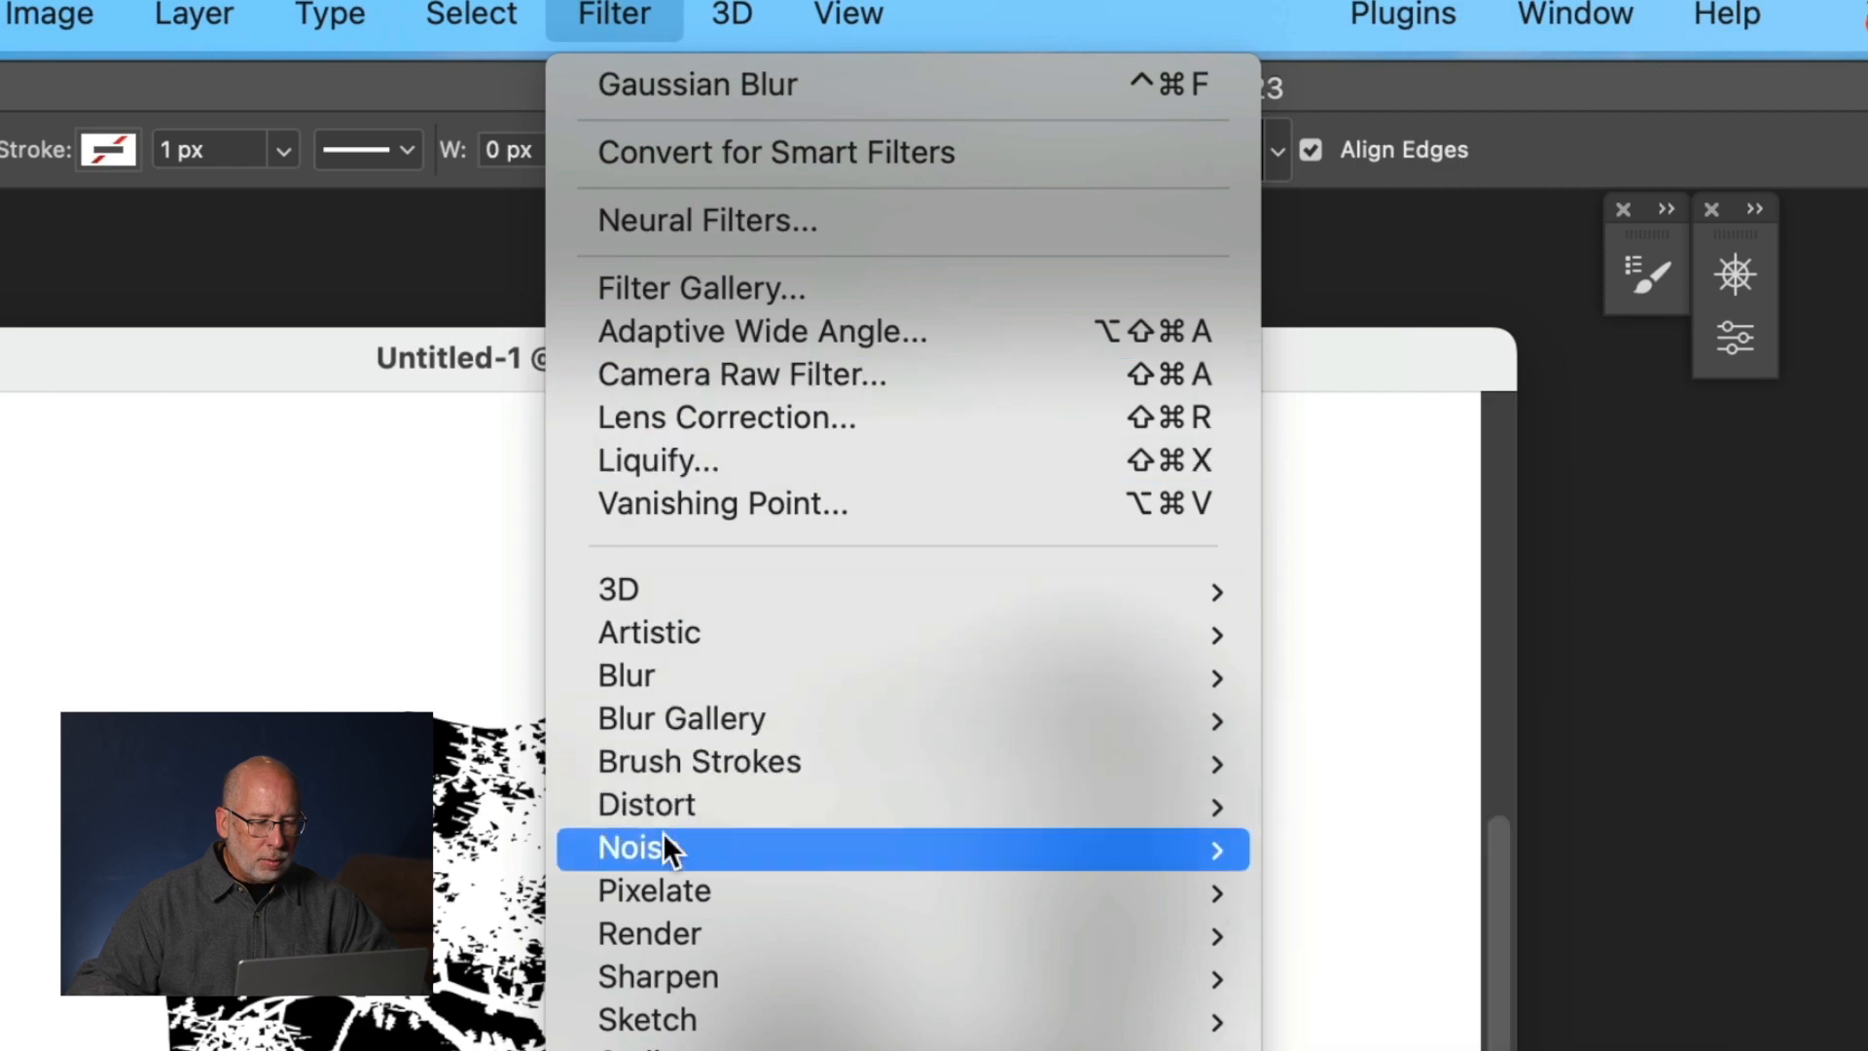
{"action": "mouse_move", "coordinate": [700, 667]}
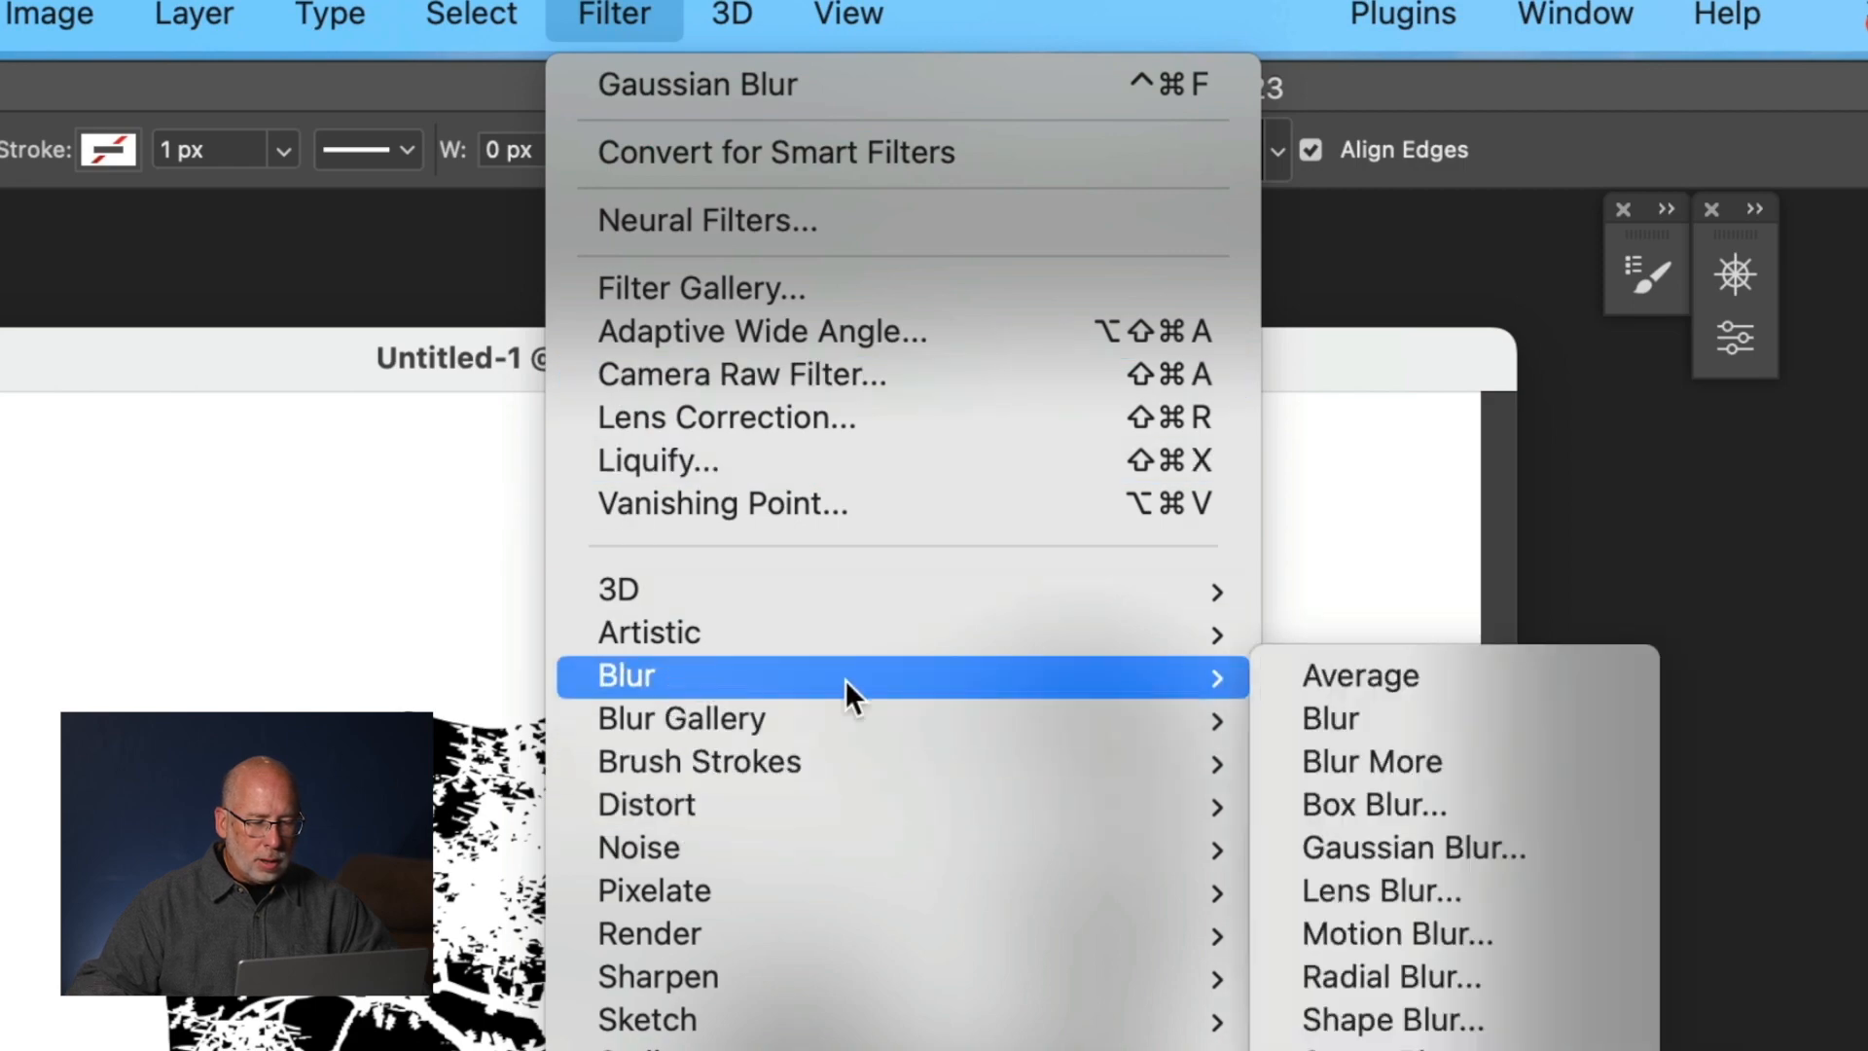
{"action": "left_click", "coordinate": [1346, 825]}
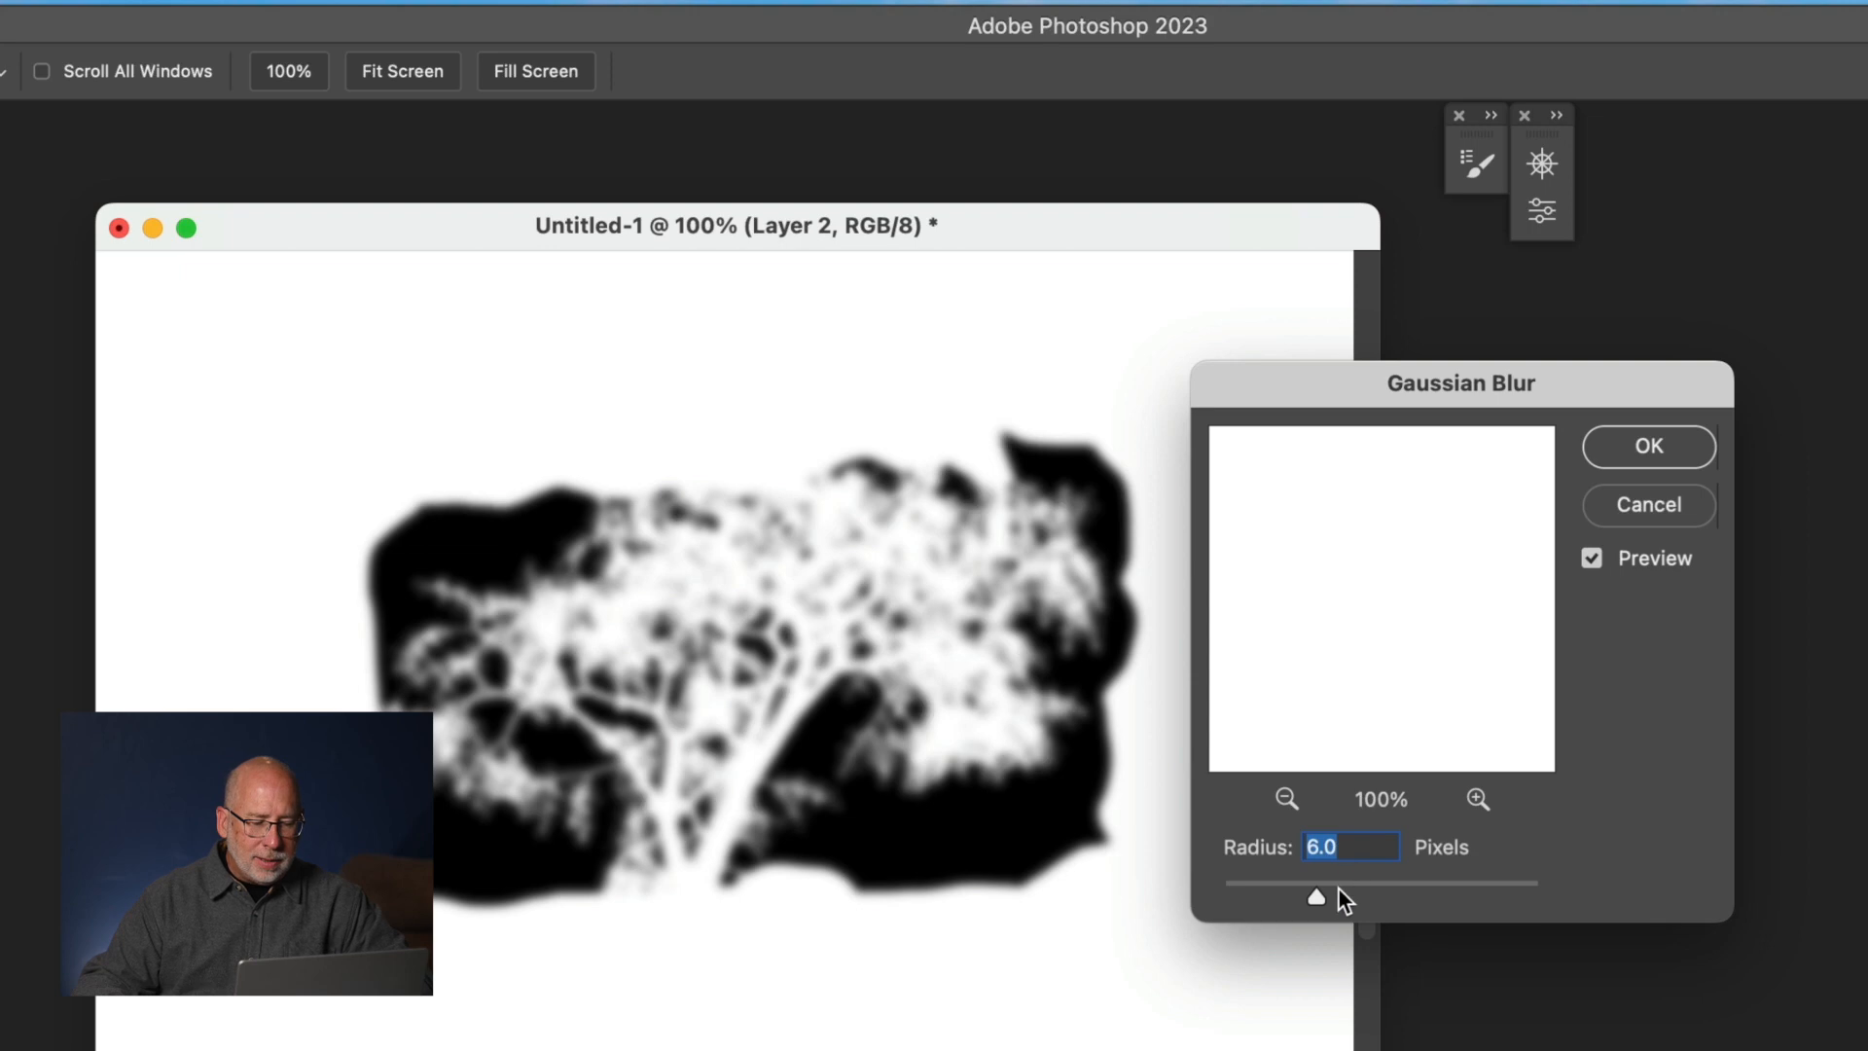
{"action": "mouse_move", "coordinate": [1311, 896]}
{"action": "left_mouse_down"}
{"action": "mouse_move", "coordinate": [1462, 907]}
{"action": "mouse_move", "coordinate": [1247, 890]}
{"action": "mouse_move", "coordinate": [1323, 904]}
{"action": "left_mouse_up"}
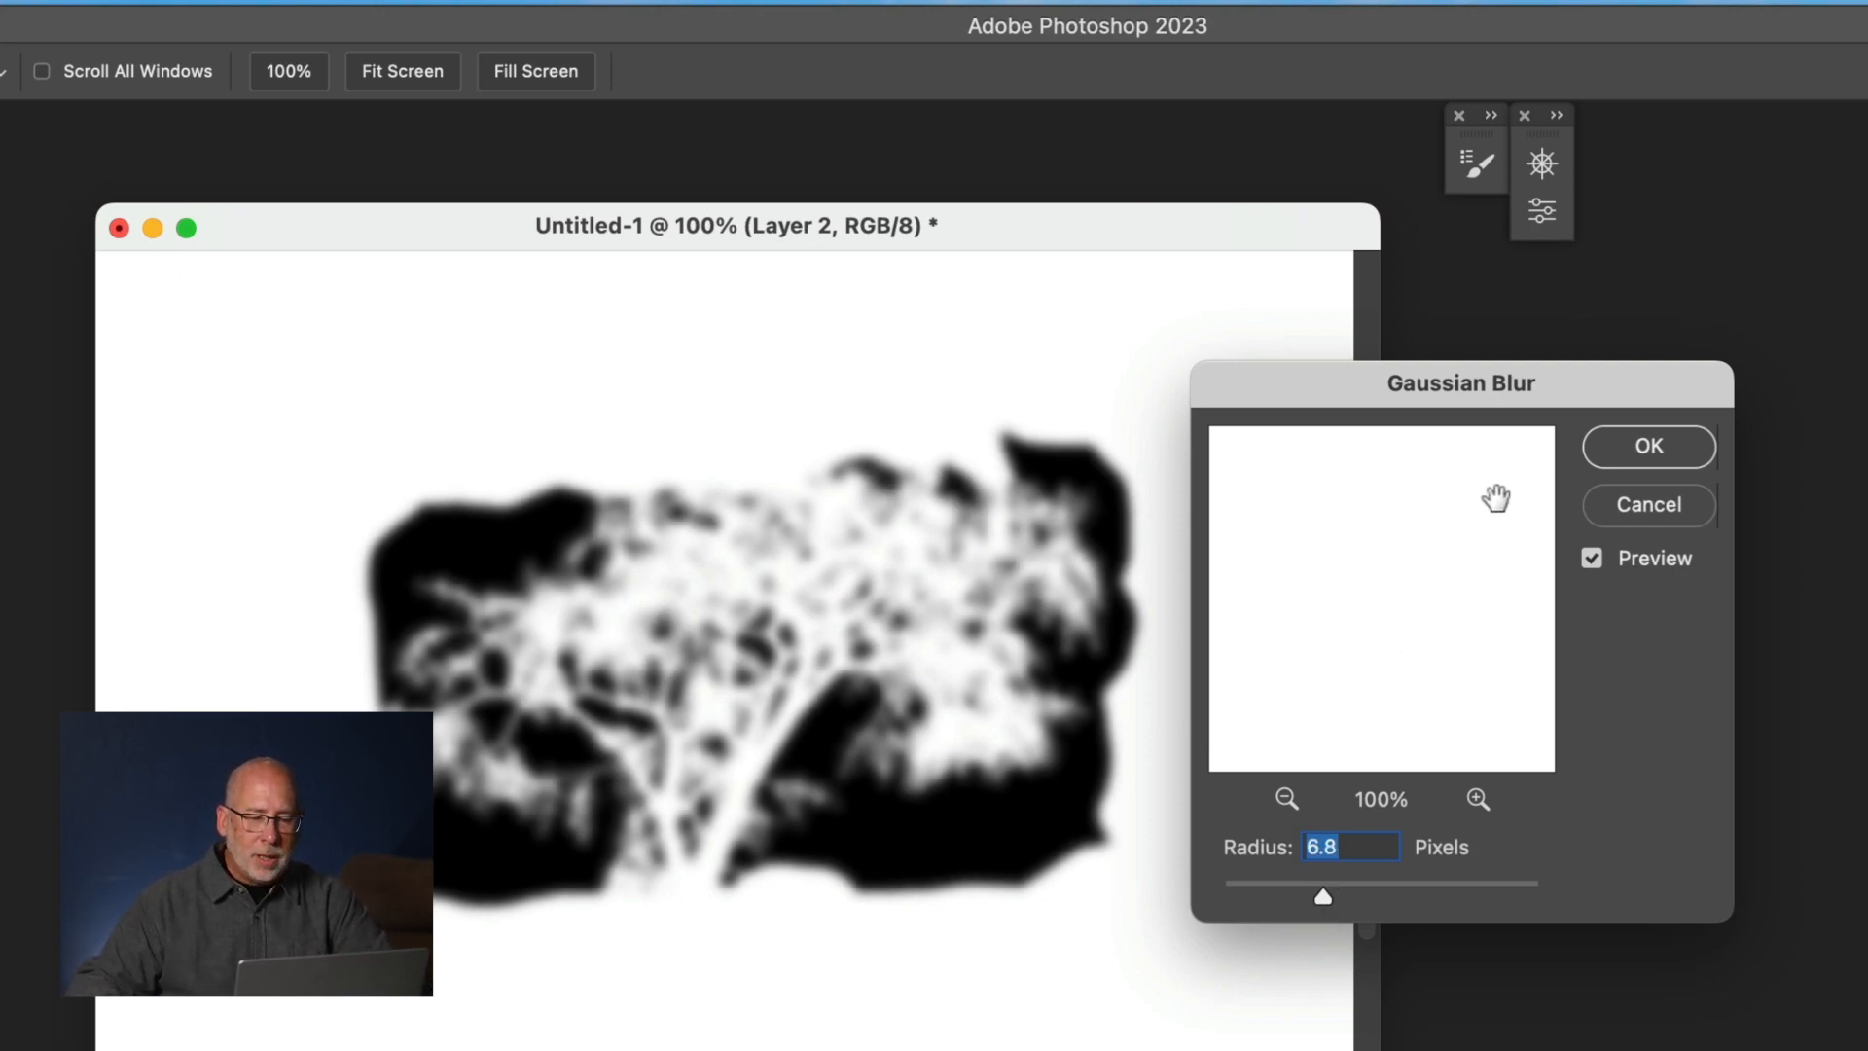
{"action": "left_click", "coordinate": [1638, 448]}
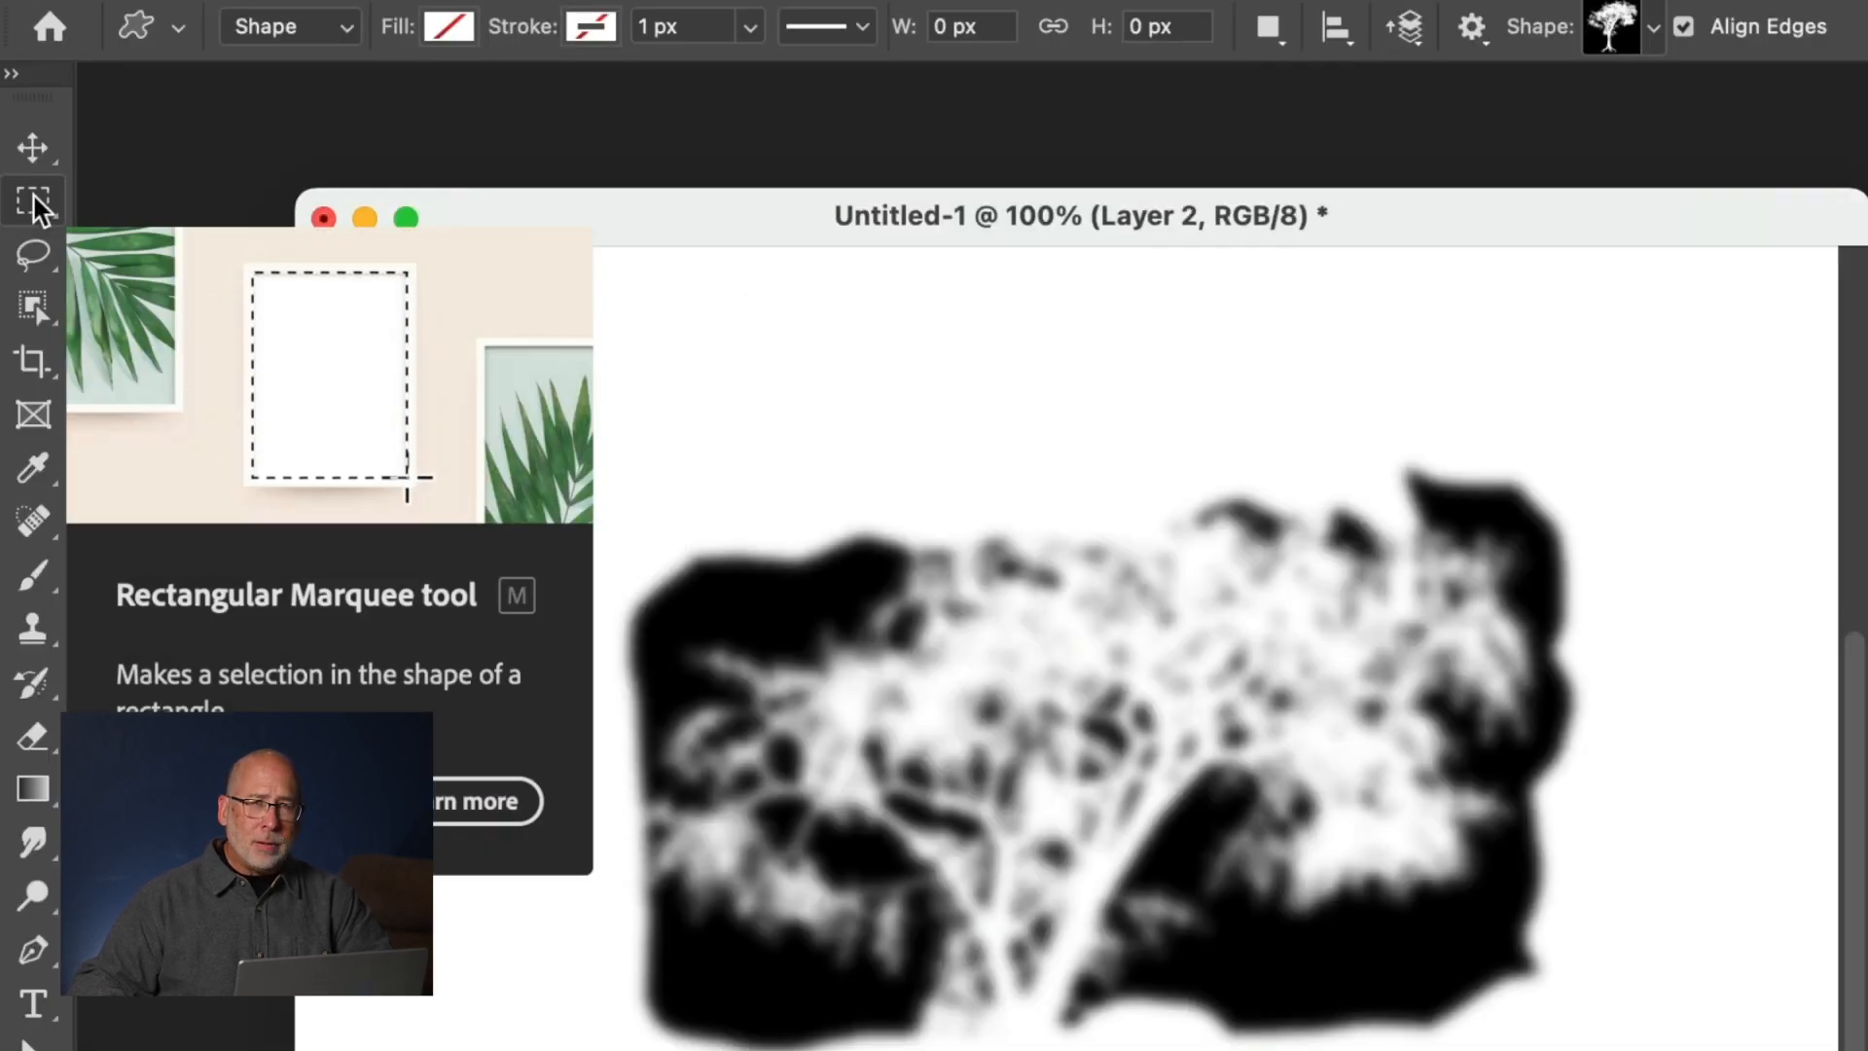
Select the whole blurred artwork with the Rectangular Marquee tool, leaving a white margin on all sides.
{"action": "left_click", "coordinate": [32, 193]}
{"action": "left_click_drag", "start_coordinate": [583, 437], "coordinate": [1602, 929]}
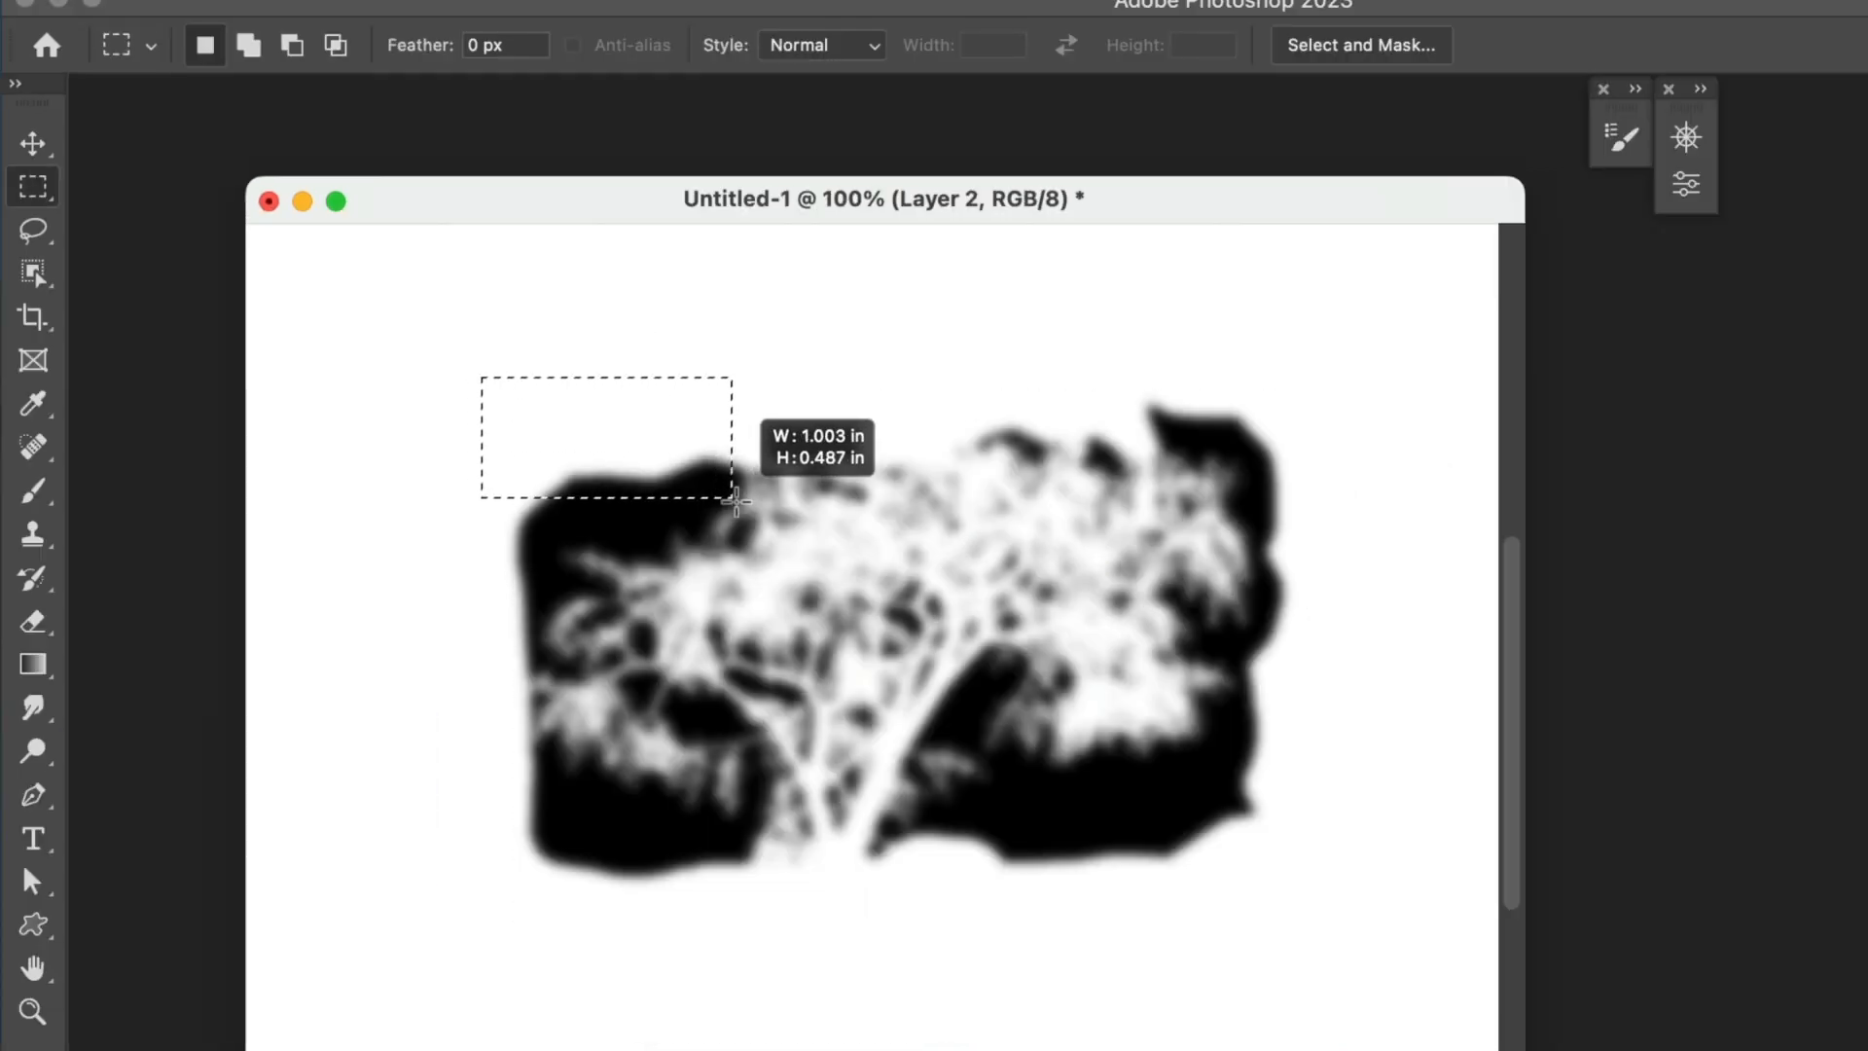
{"action": "left_click_drag", "start_coordinate": [1317, 786], "coordinate": [1313, 908]}
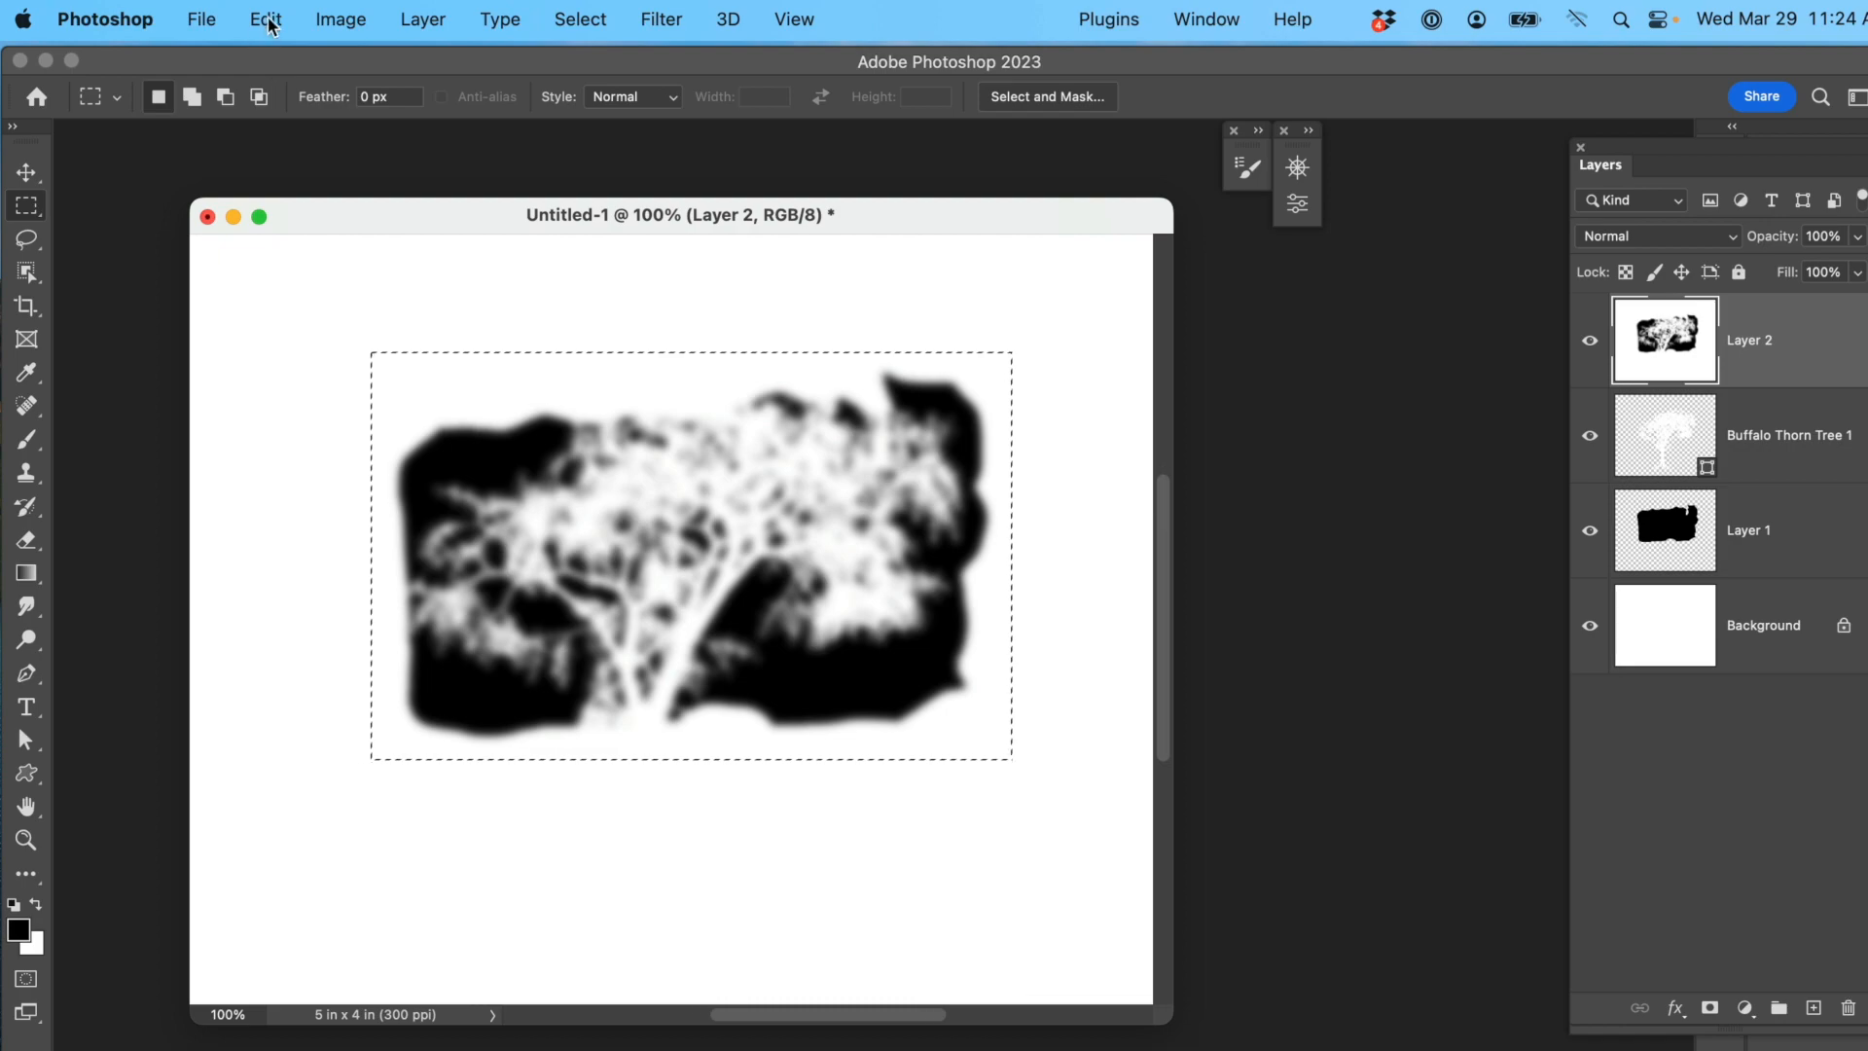
Define the selected artwork as a brush preset named Eye.
{"action": "left_click", "coordinate": [265, 20]}
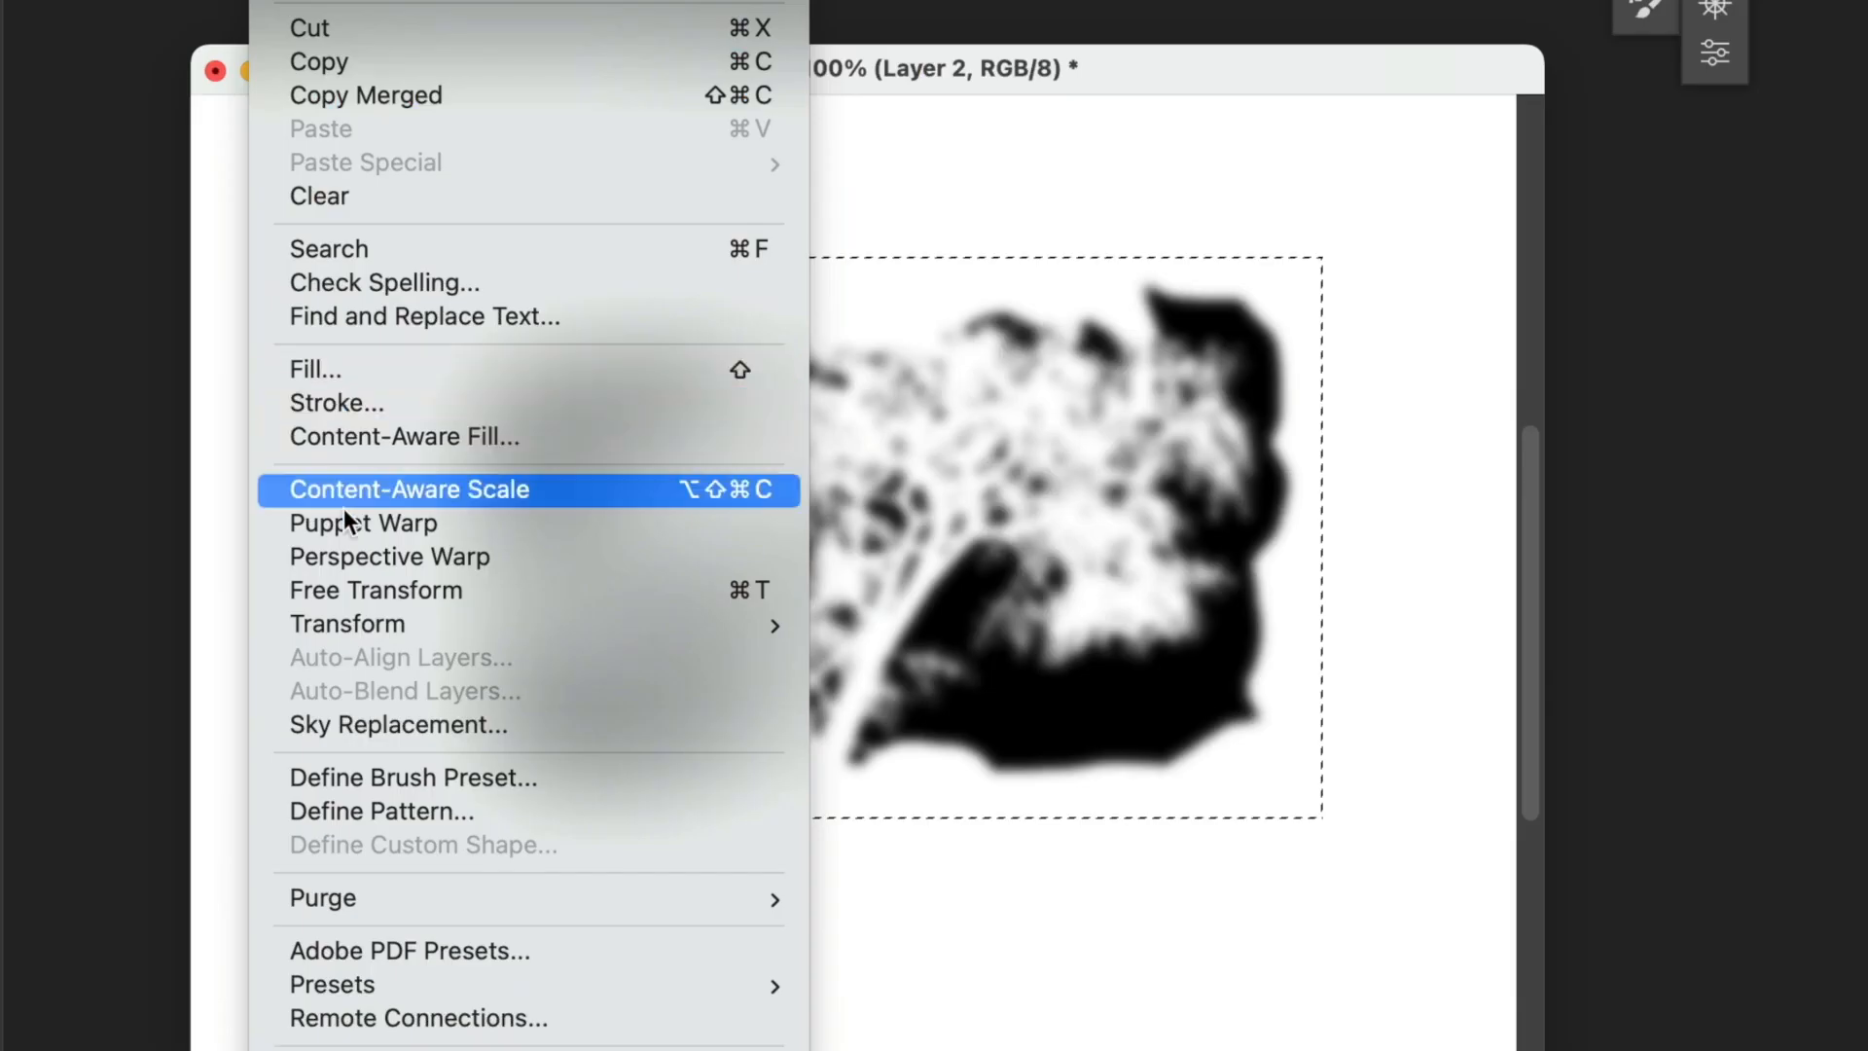
{"action": "left_click", "coordinate": [383, 777]}
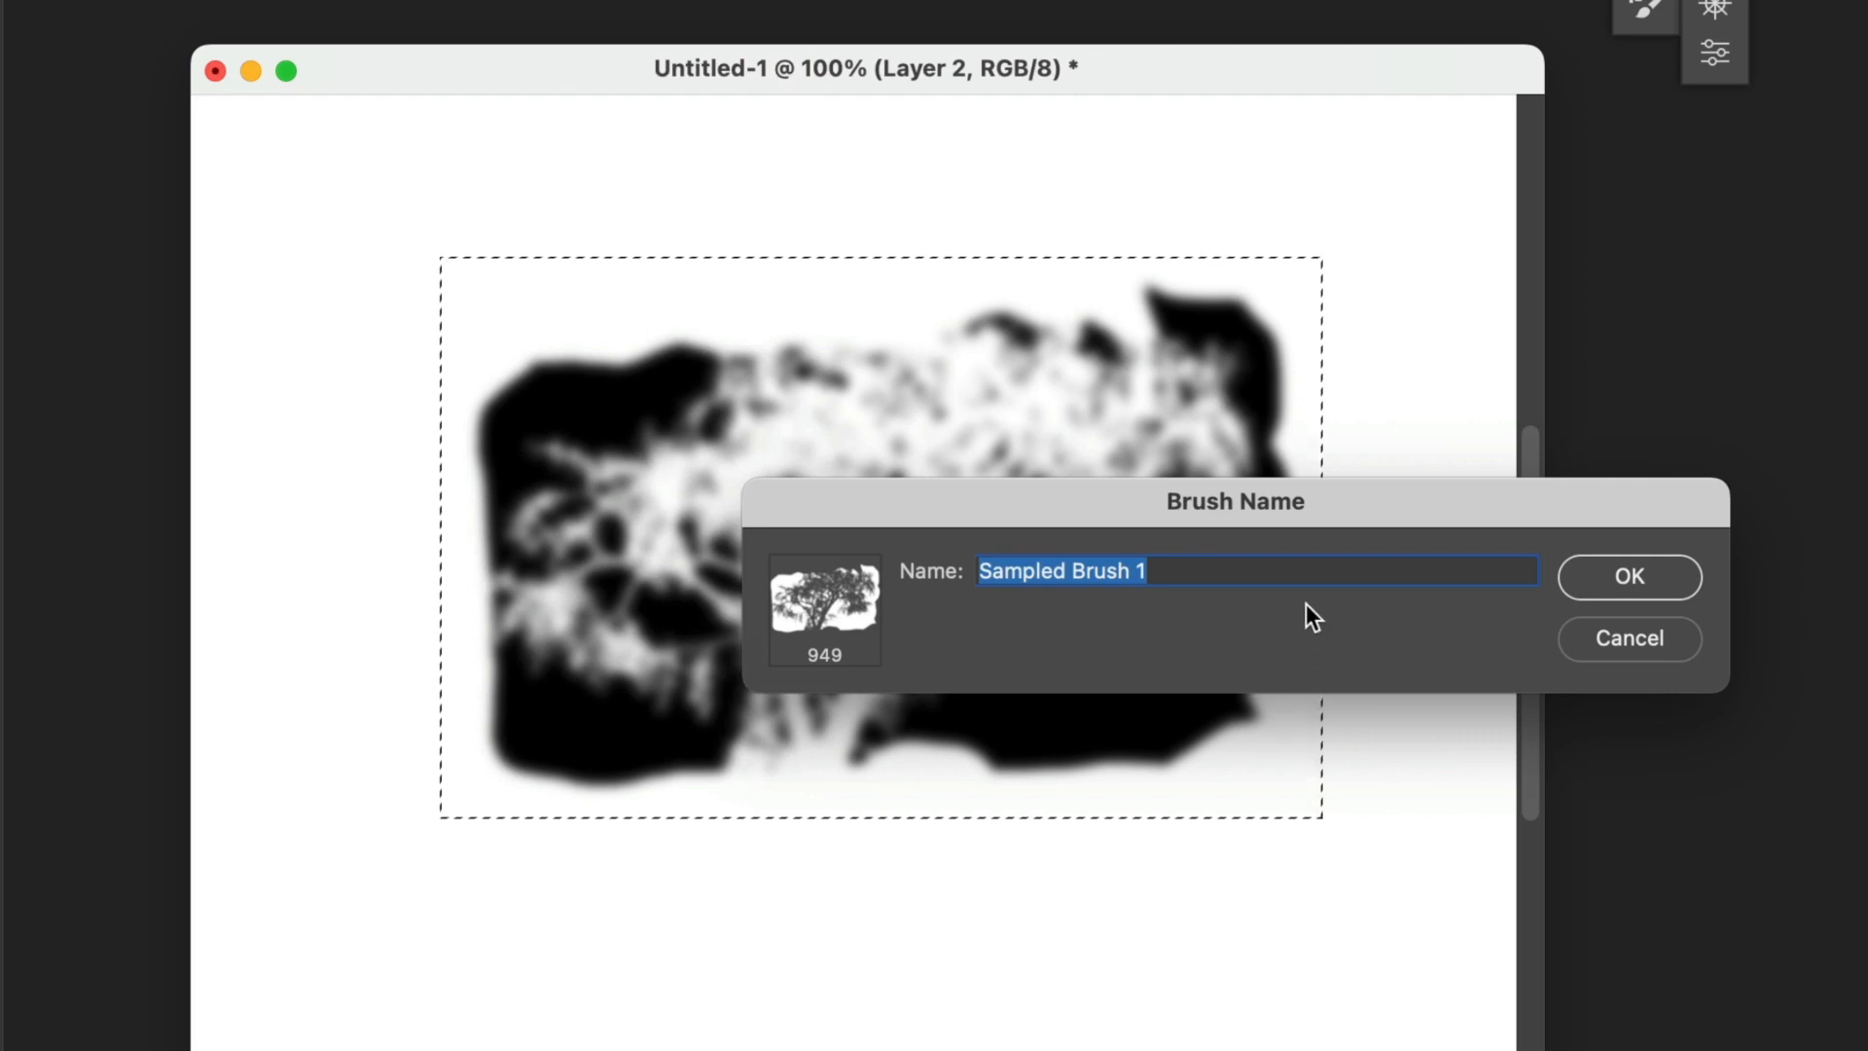
{"action": "type", "text": "E"}
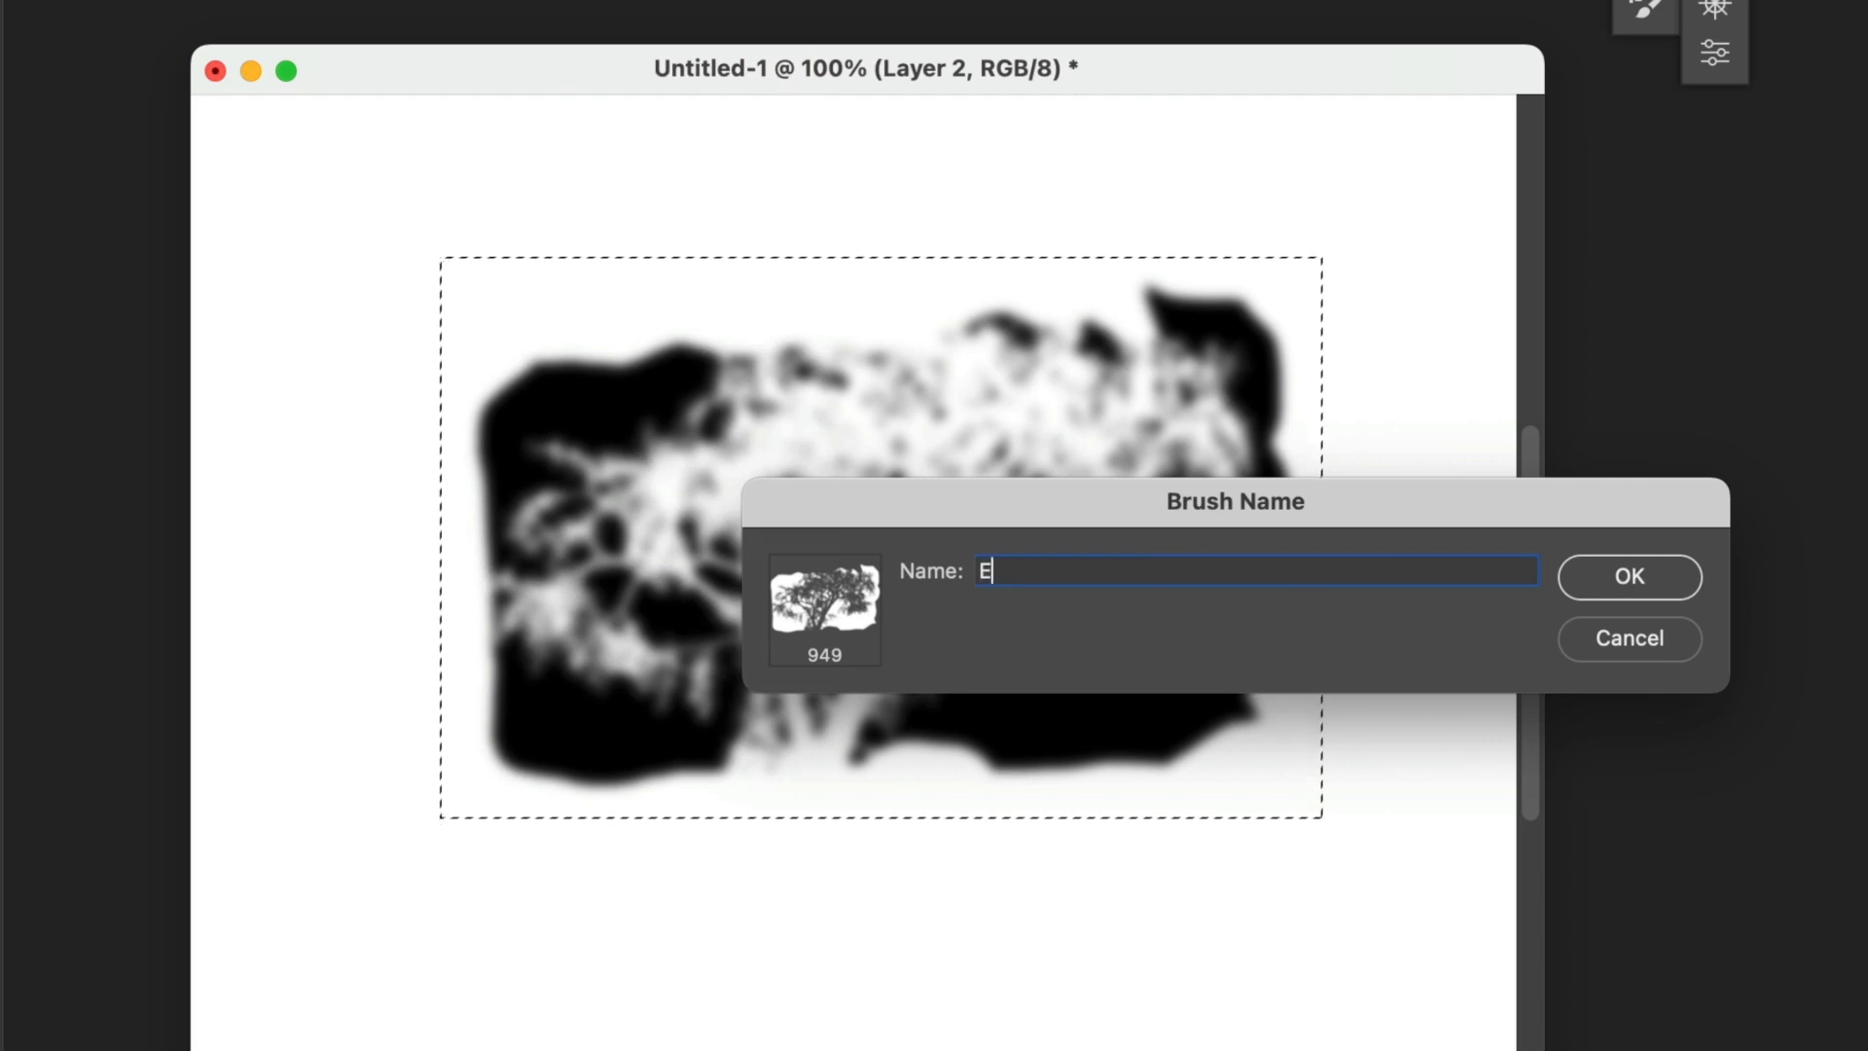
{"action": "type", "text": "ye"}
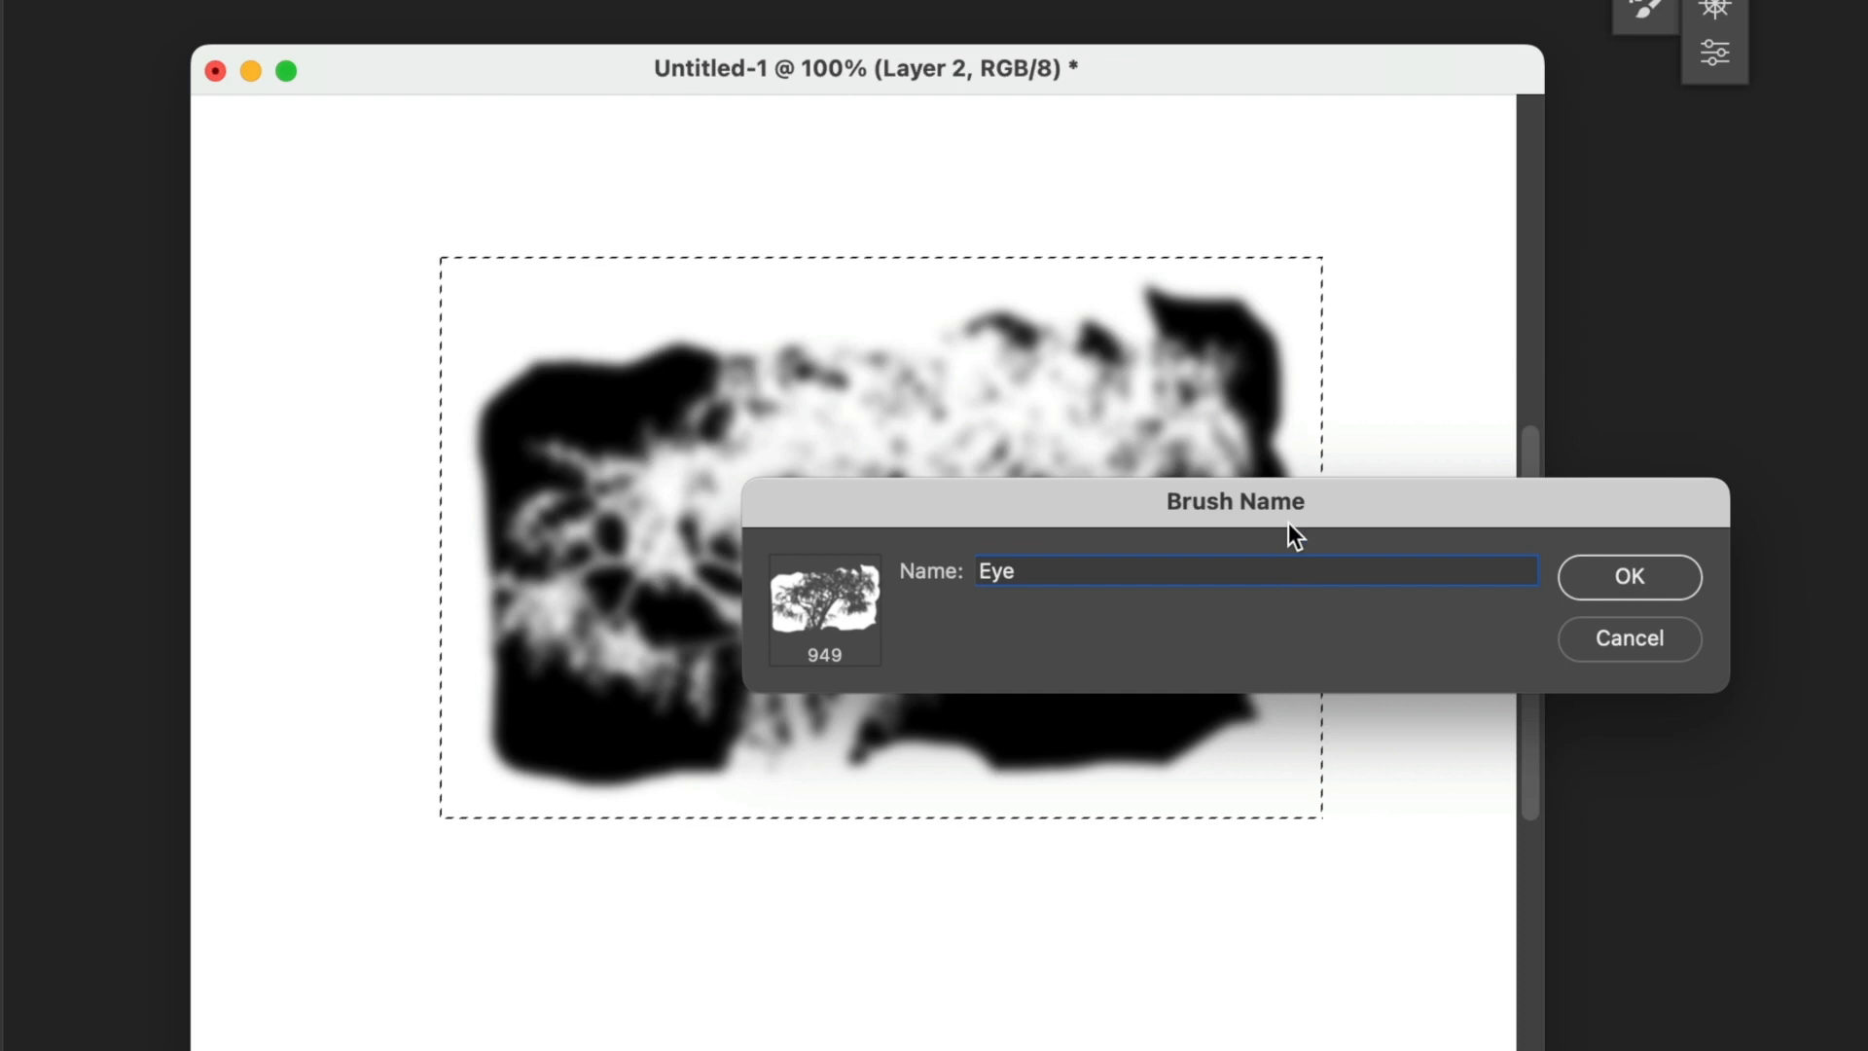
{"action": "left_click", "coordinate": [1672, 570]}
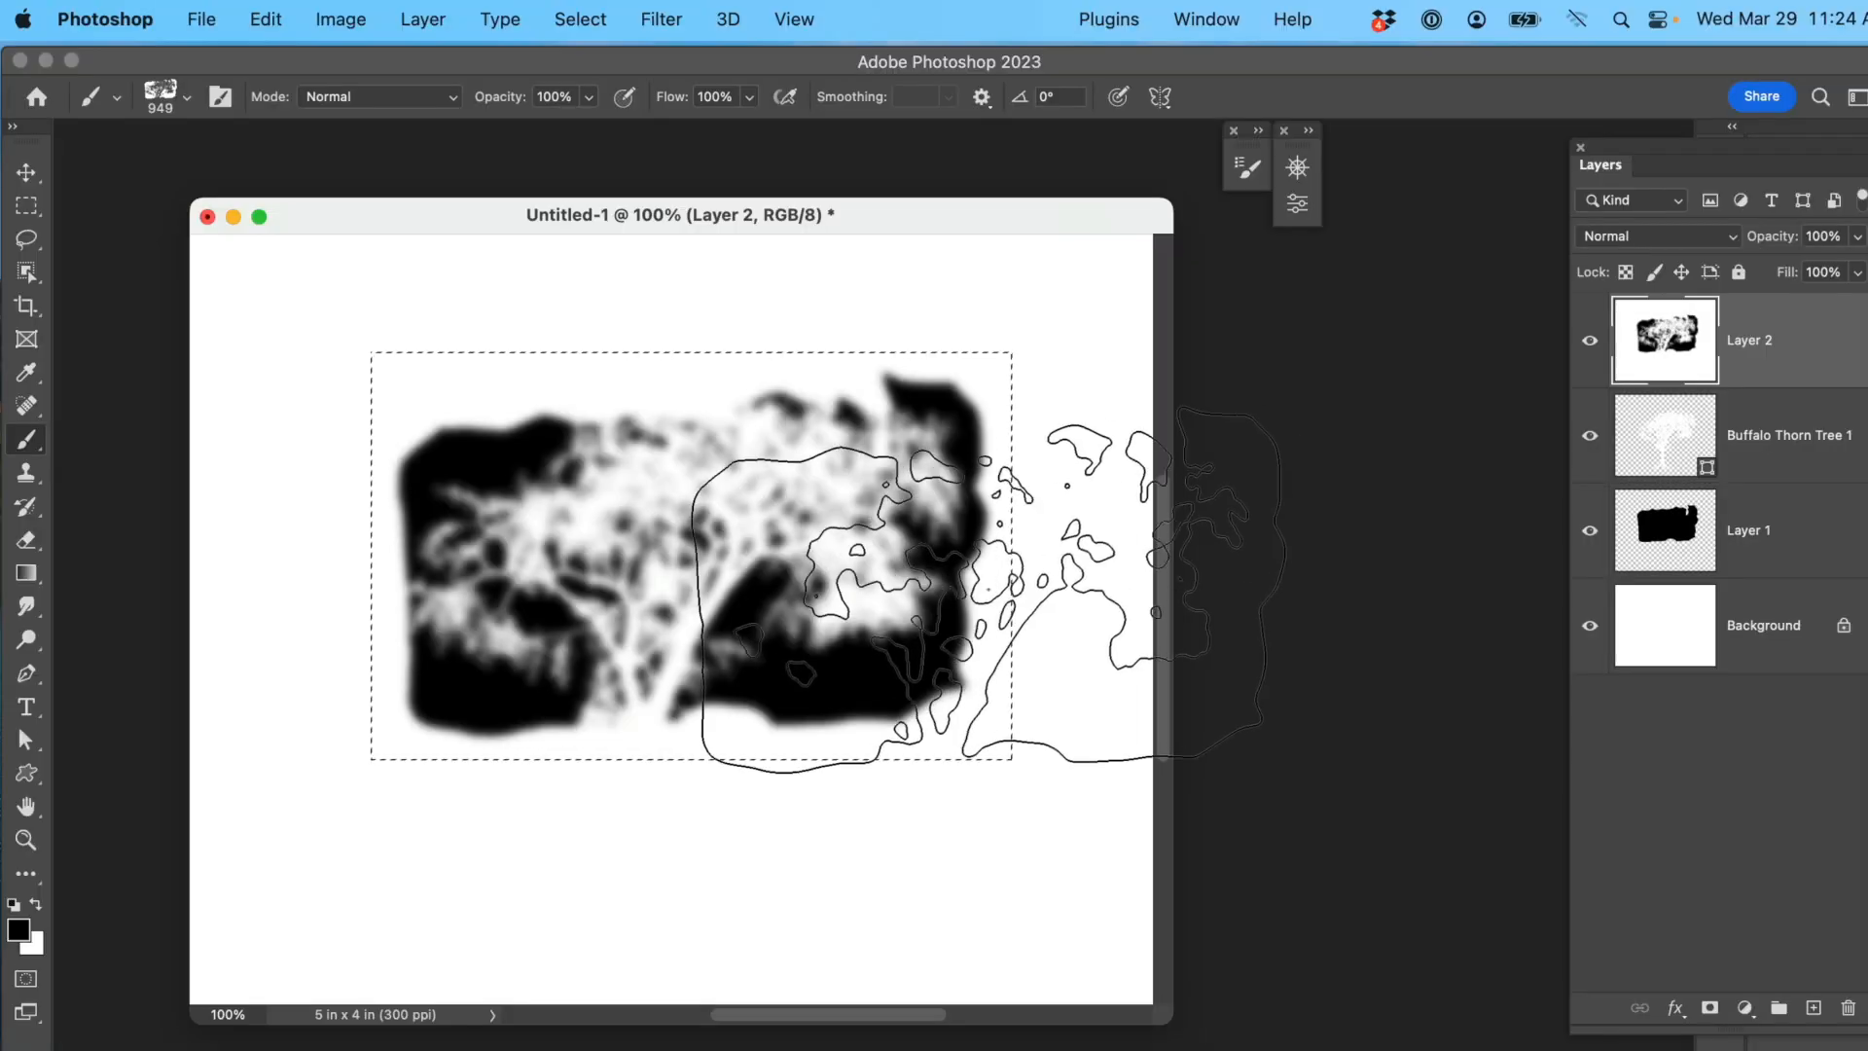
Deselect, fill the merged layer with white, and stamp the new Eye brush once in black on the canvas.
{"action": "key", "text": "super+d"}
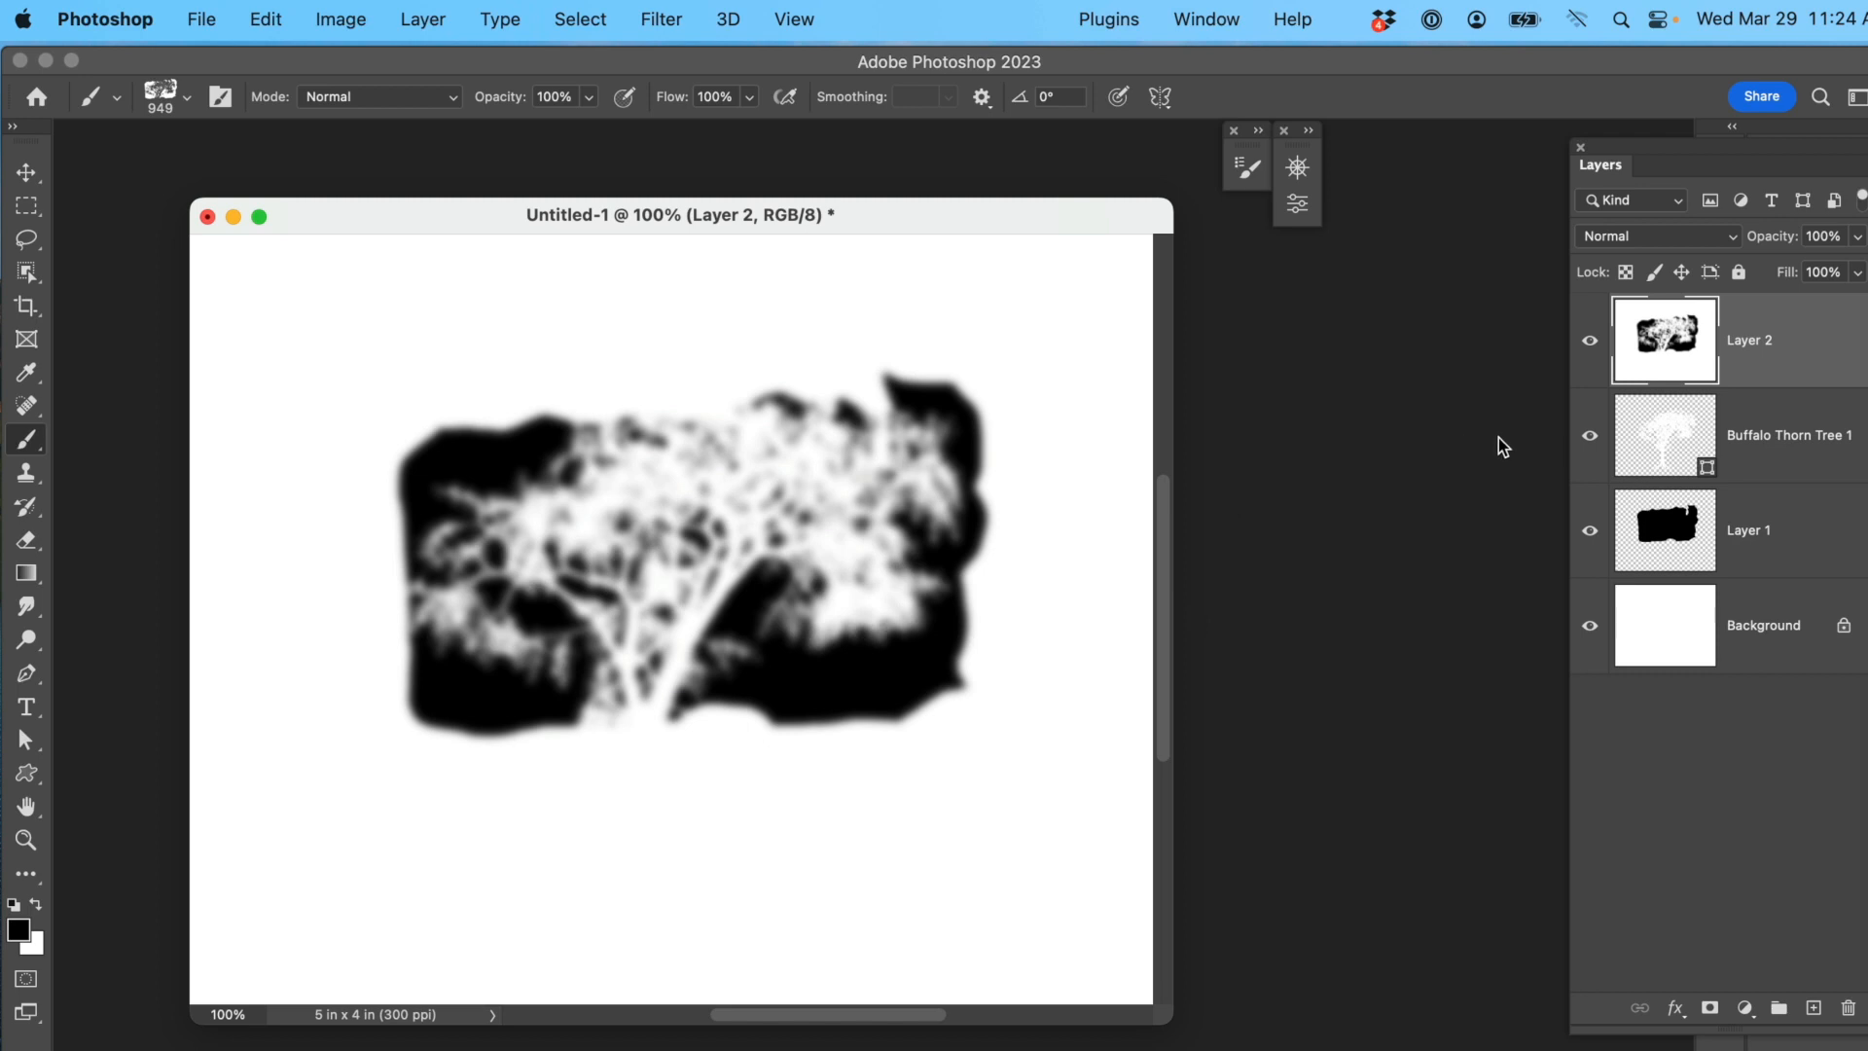
{"action": "key", "text": "super+BackSpace"}
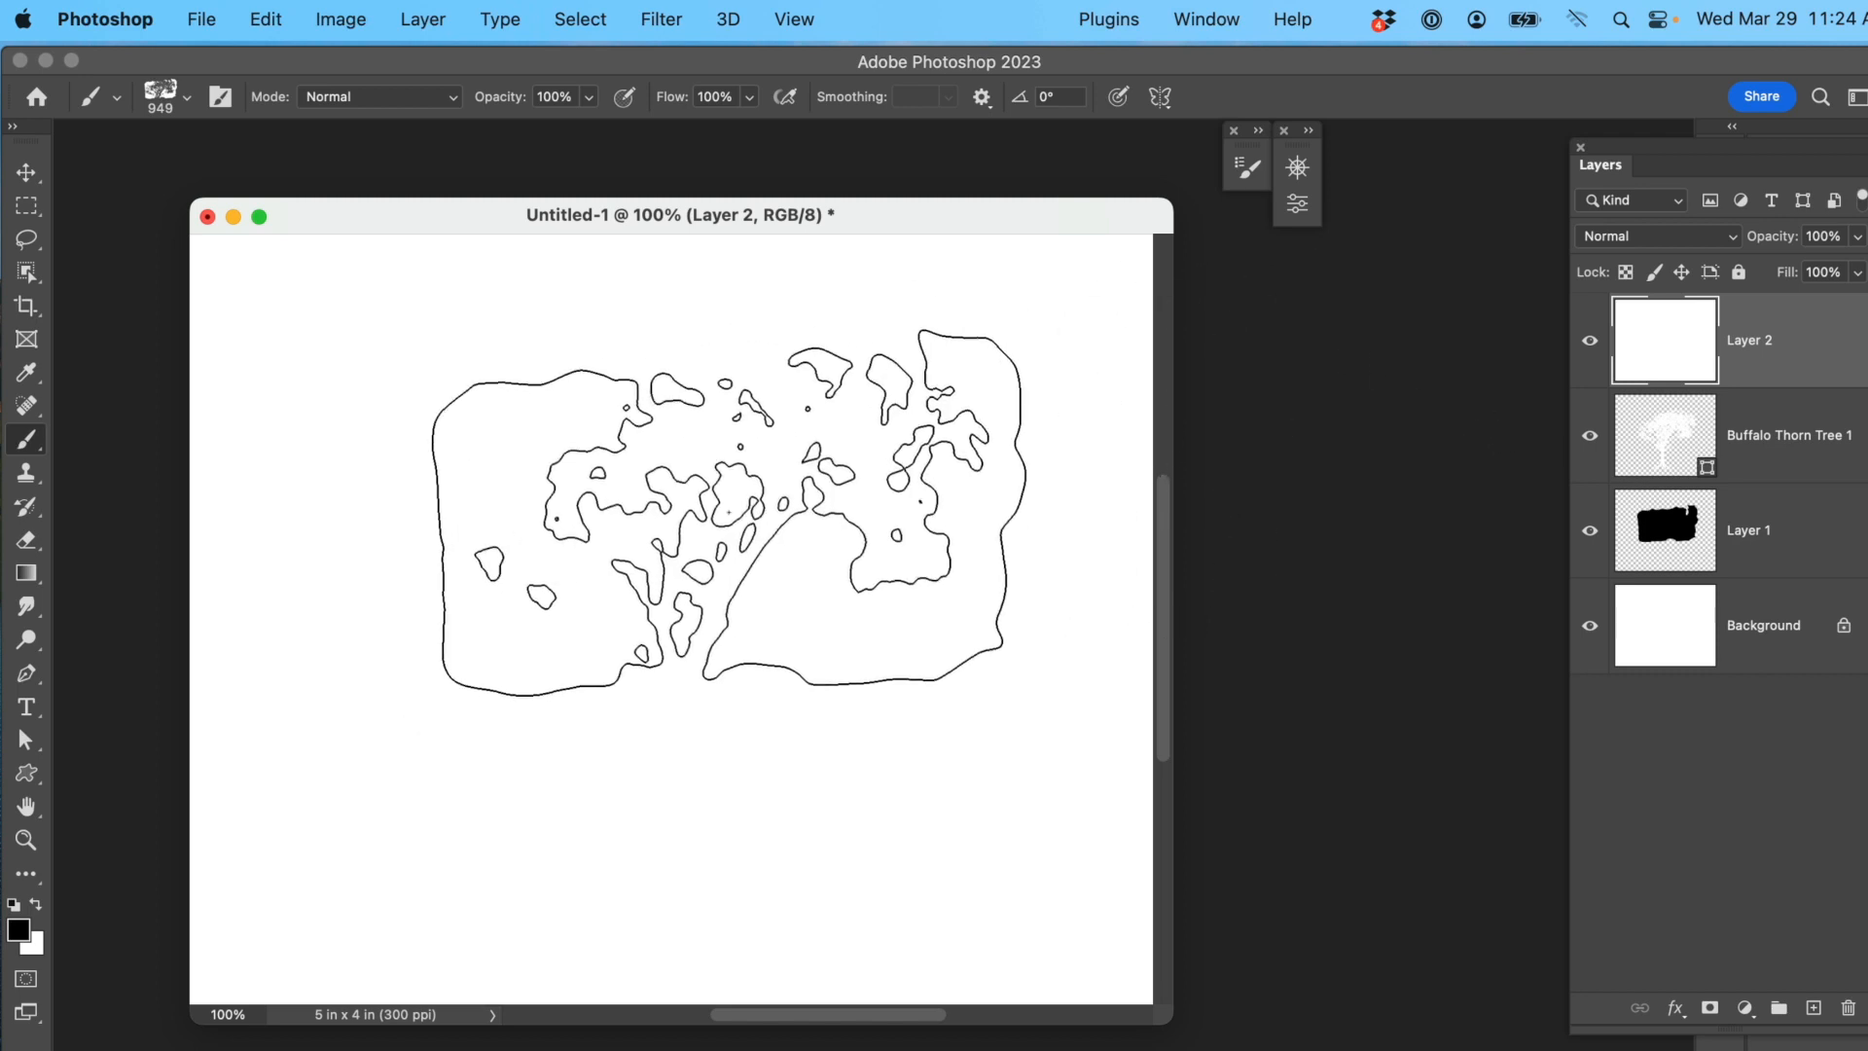
{"action": "left_click", "coordinate": [687, 548]}
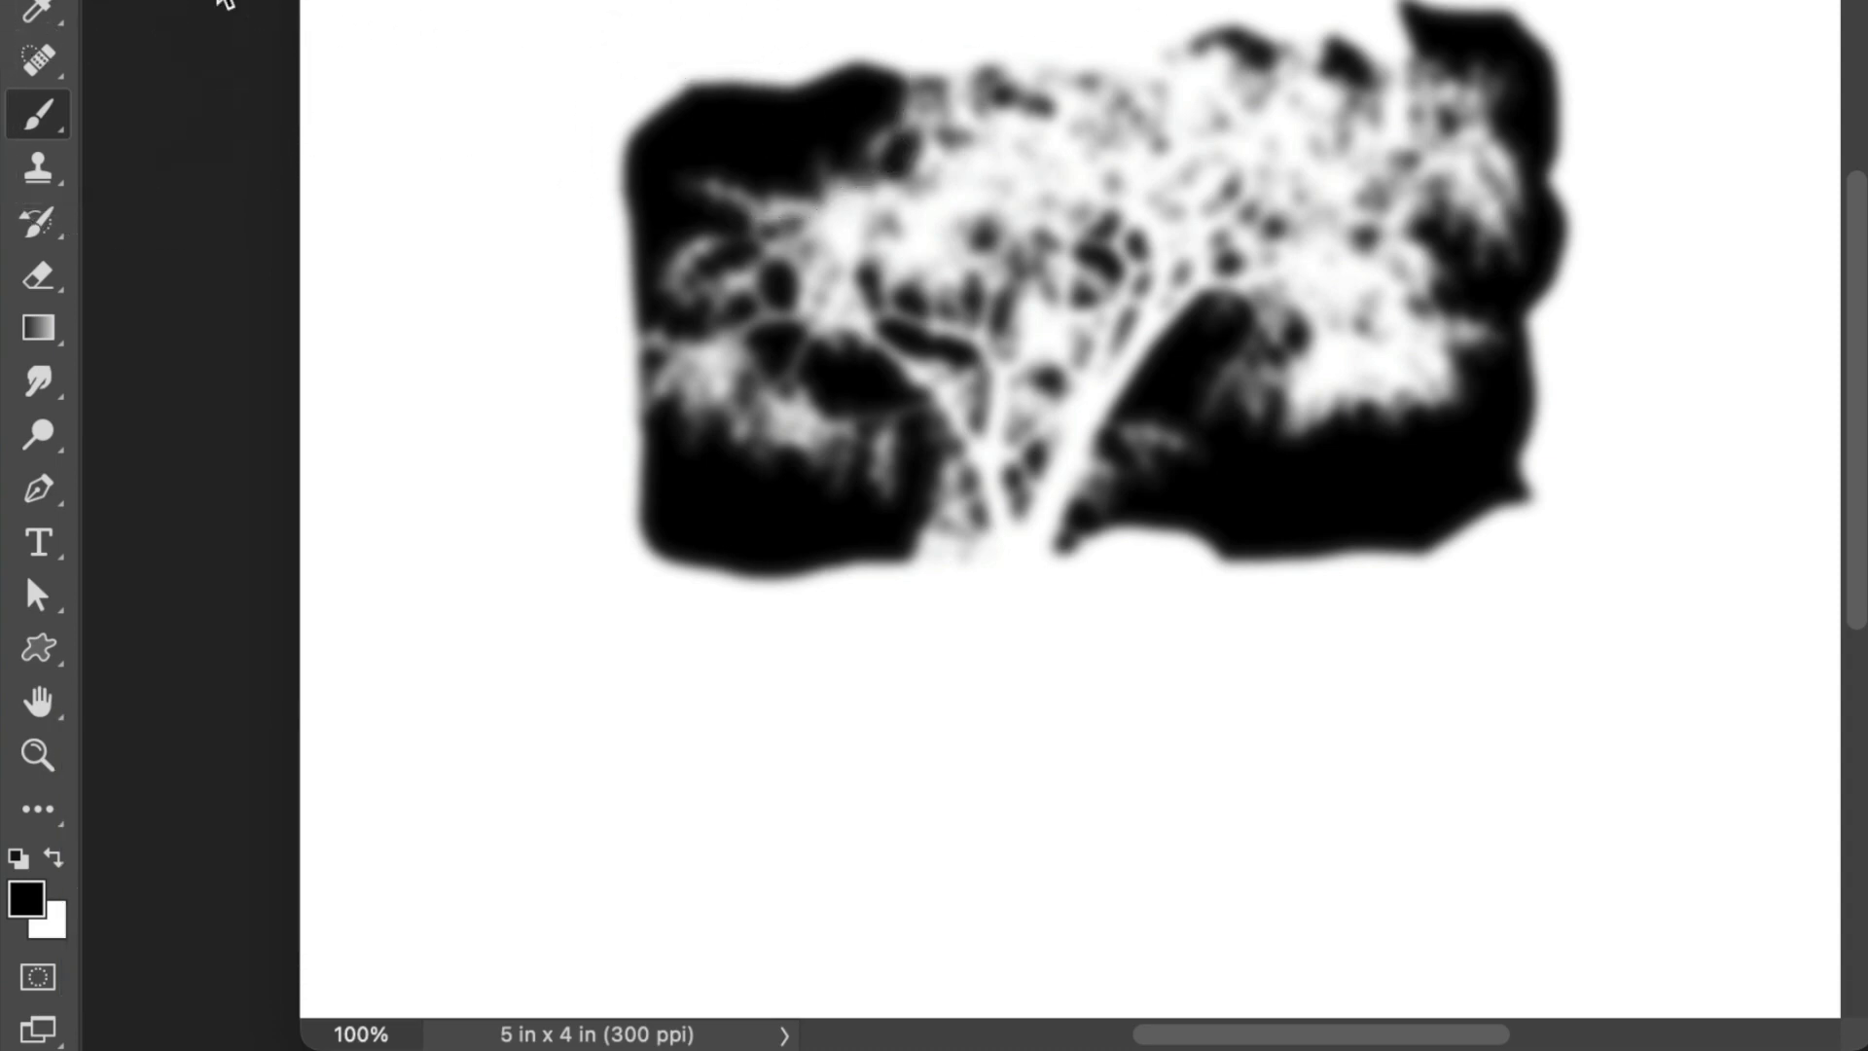
Set the foreground color to light blue, hex b1edf8.
{"action": "left_click", "coordinate": [26, 905]}
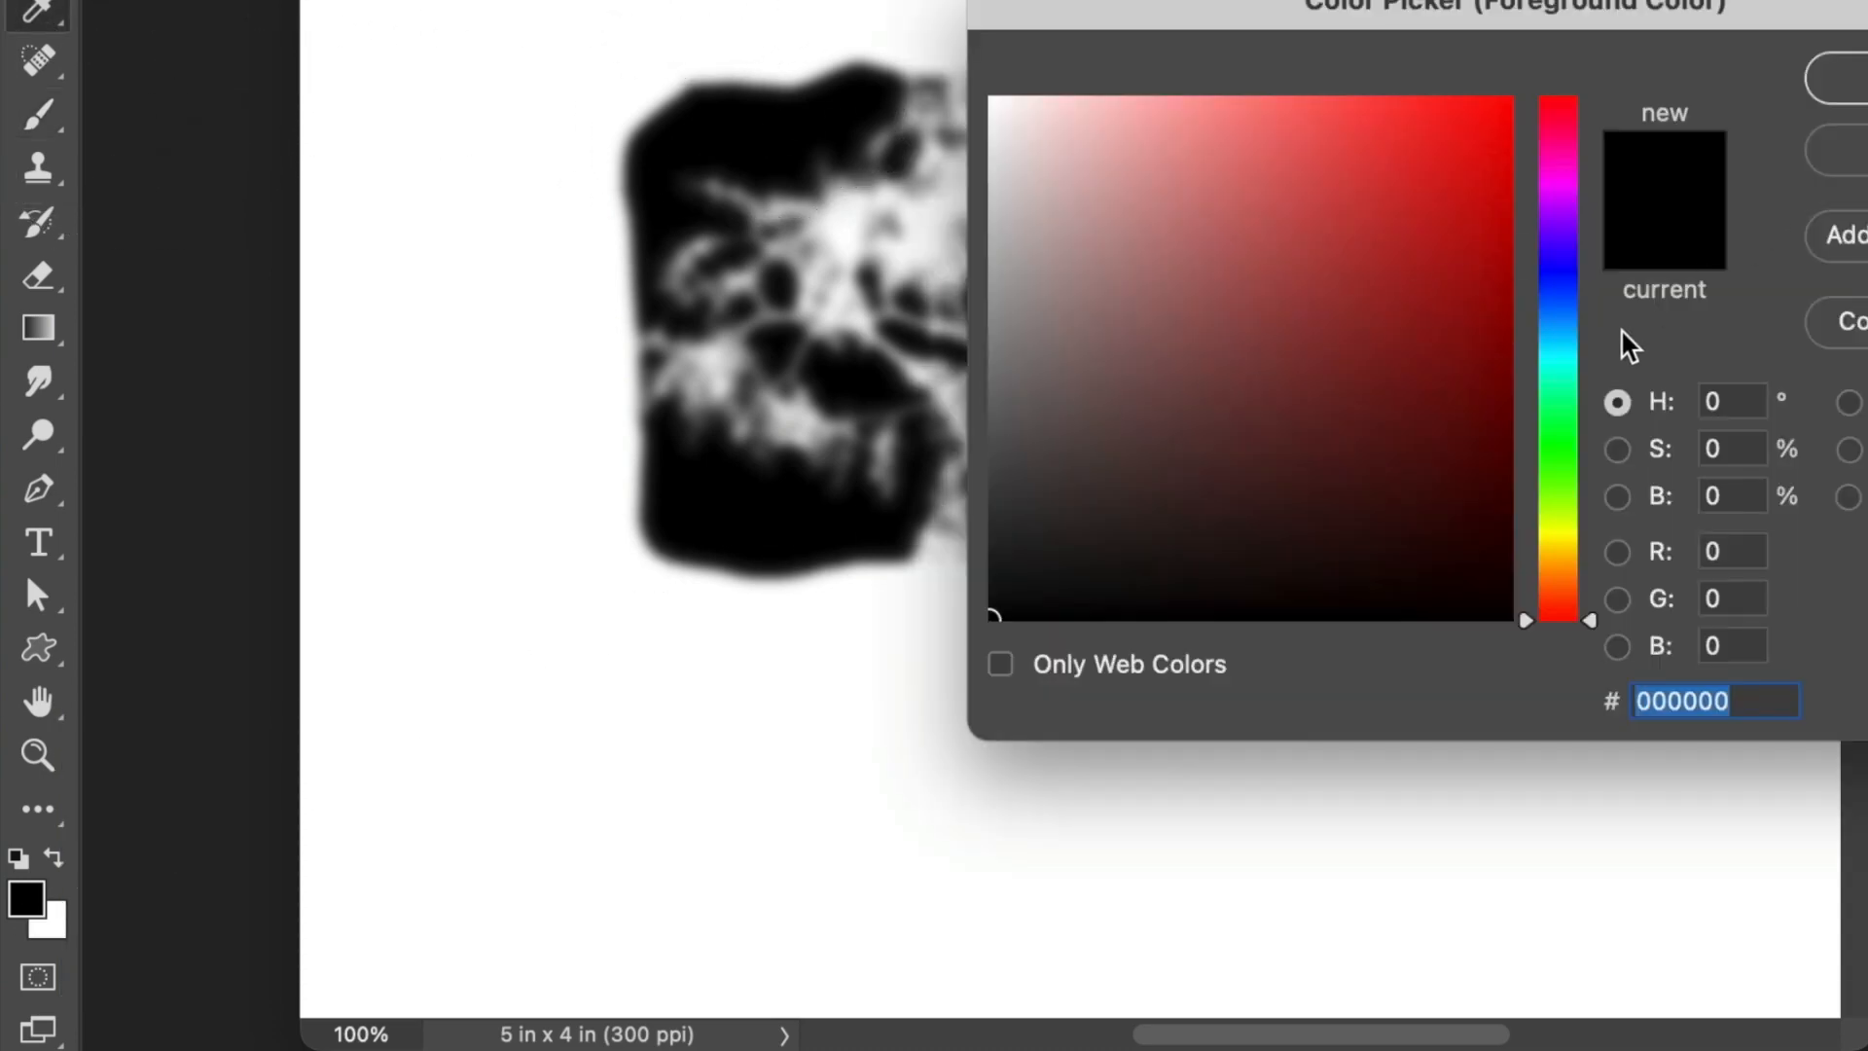
{"action": "left_click", "coordinate": [1565, 360]}
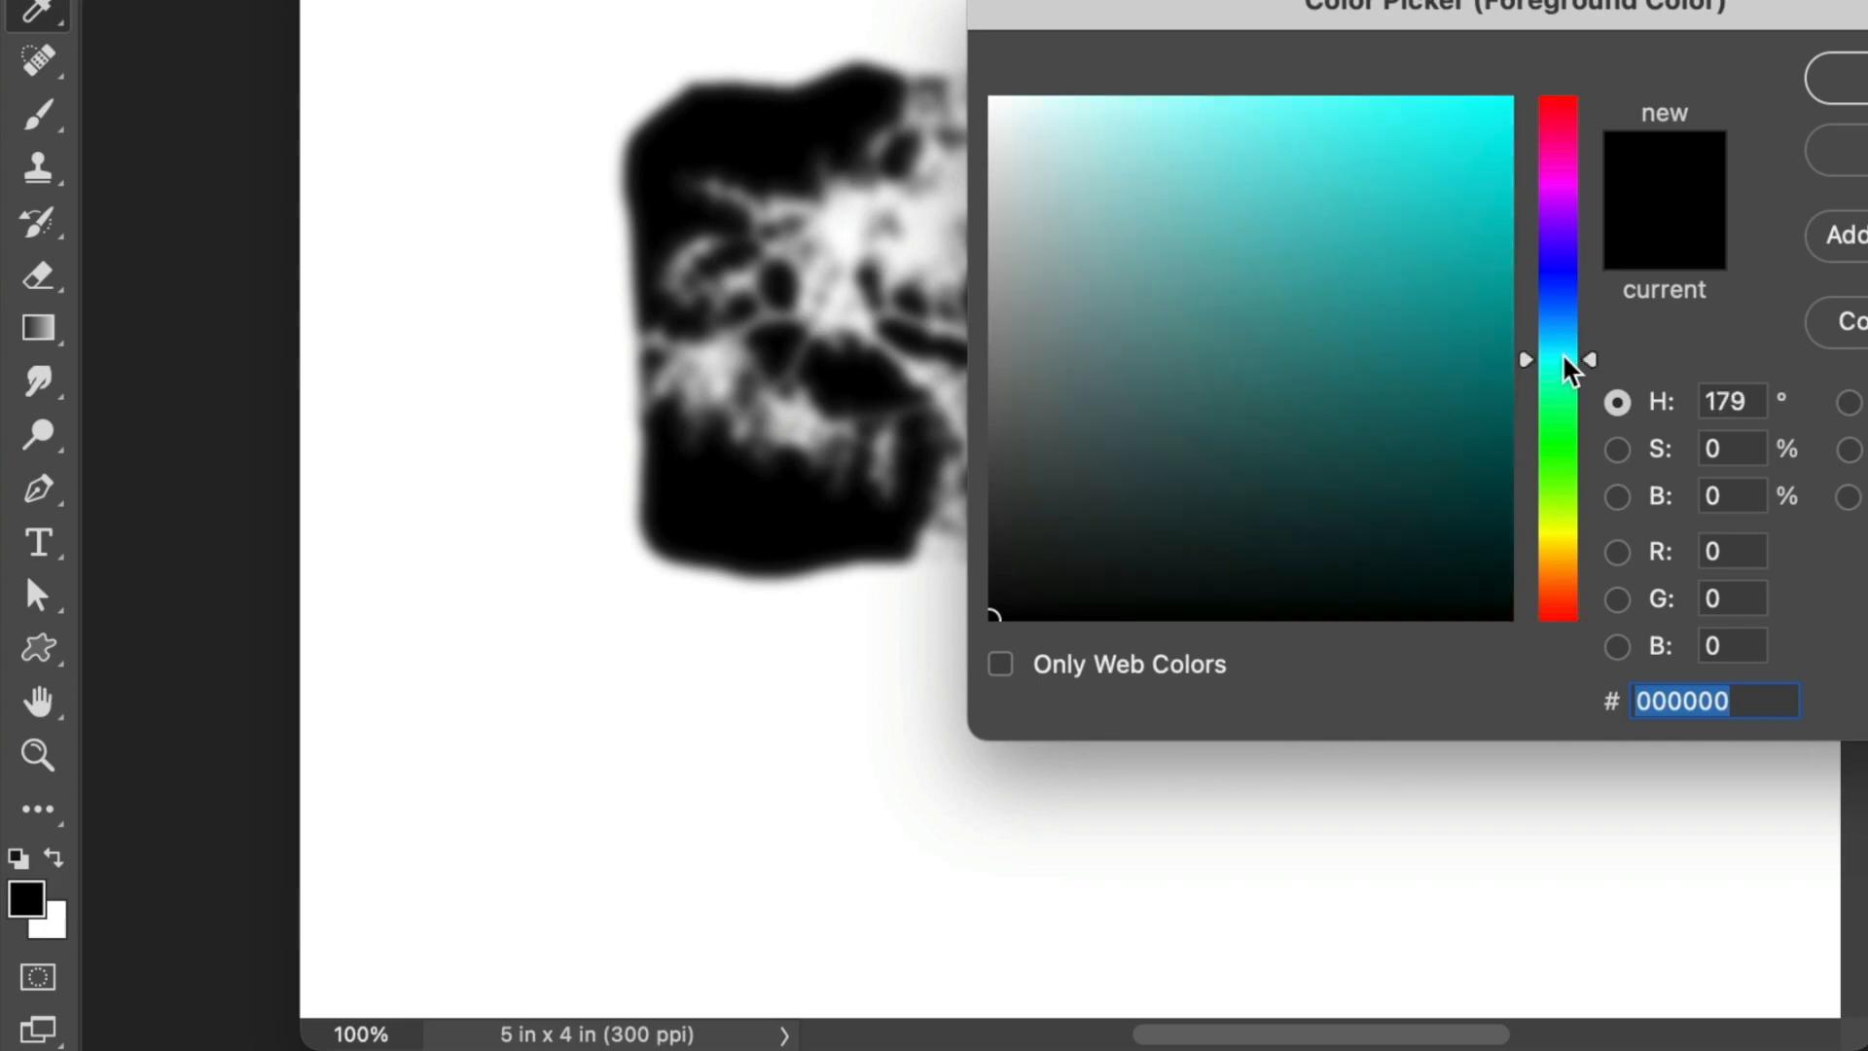
{"action": "left_click_drag", "start_coordinate": [1562, 342], "coordinate": [1563, 344]}
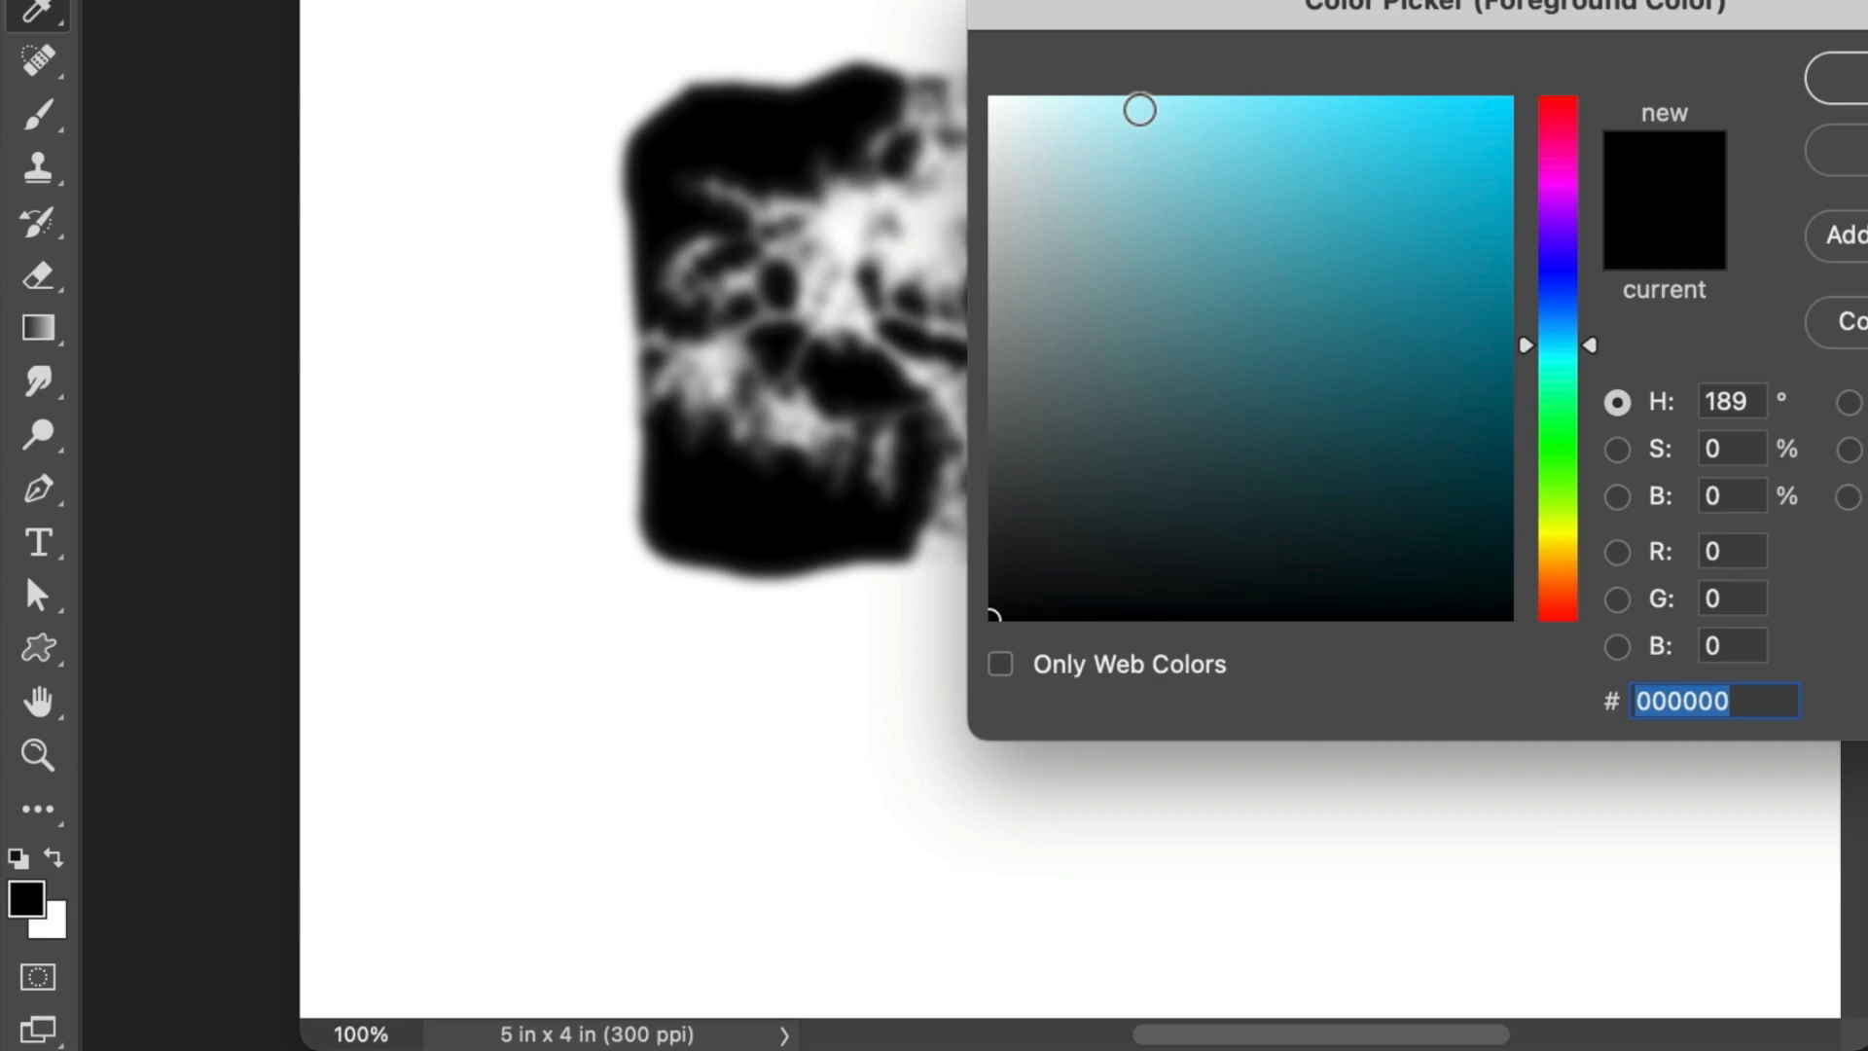
{"action": "left_click", "coordinate": [1141, 110]}
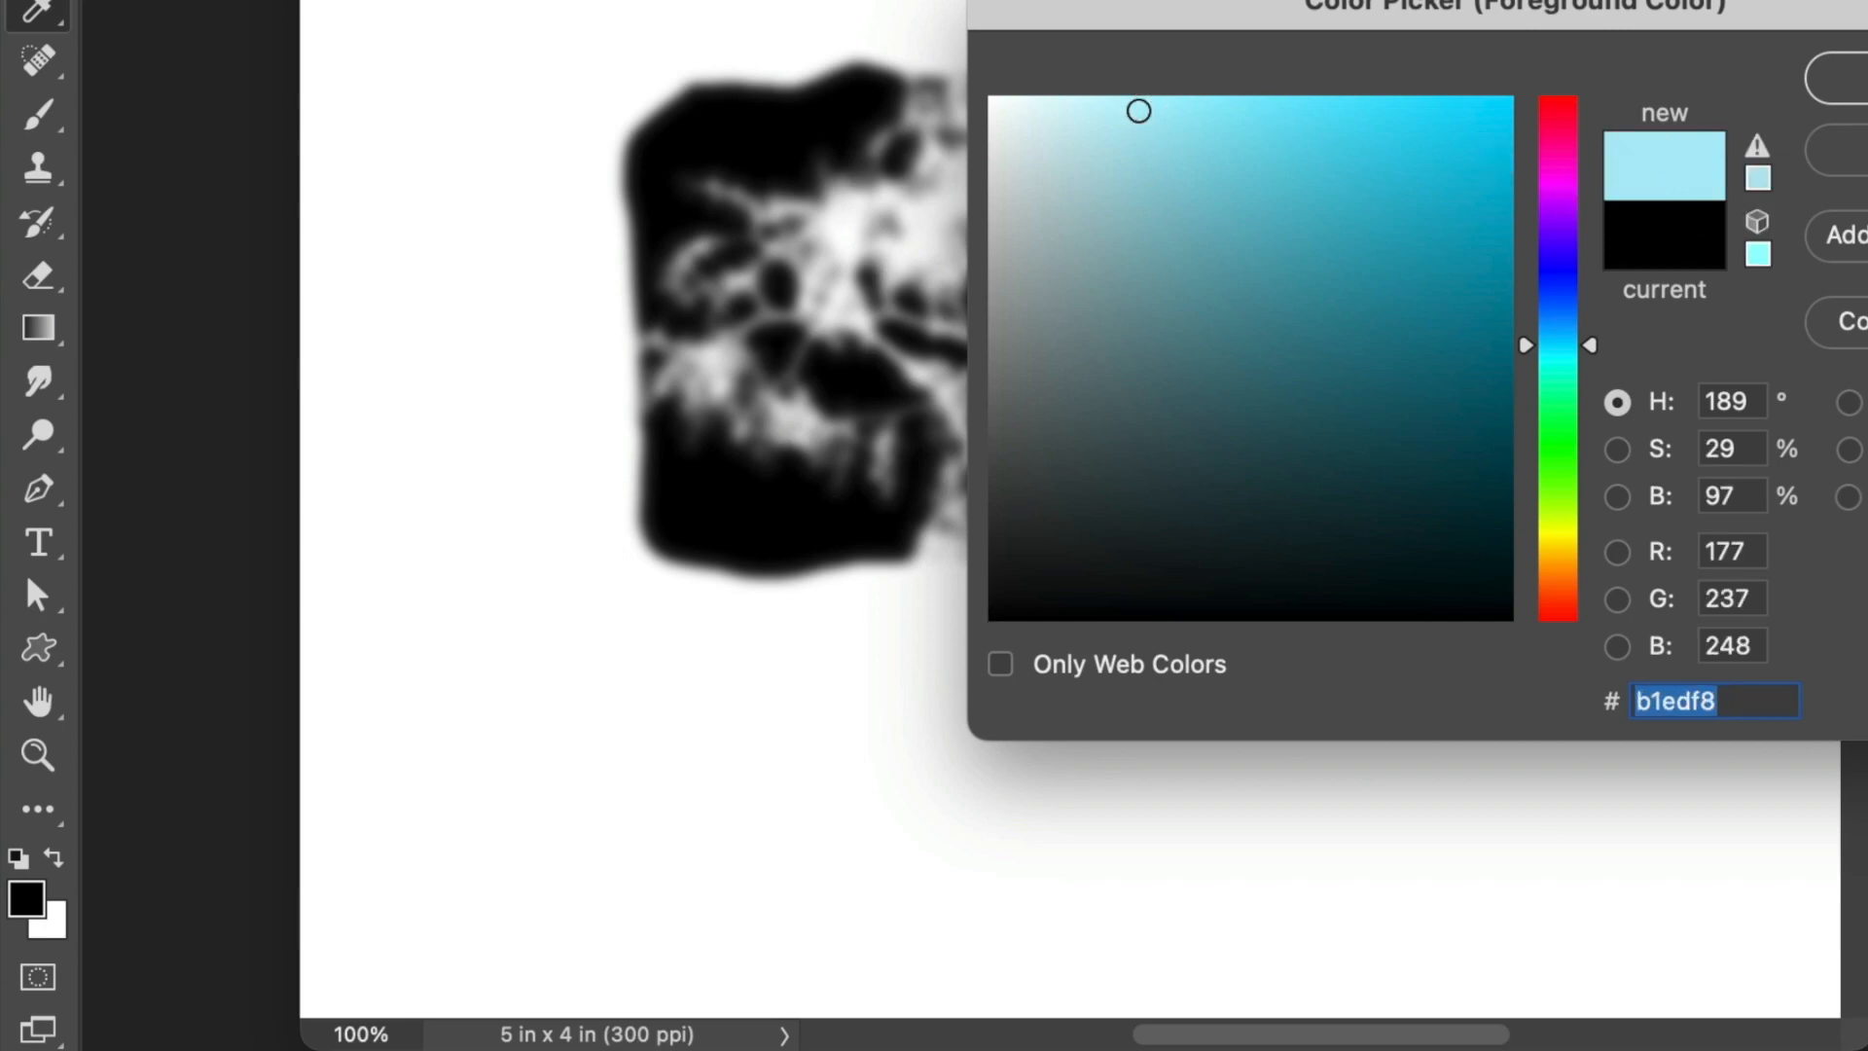
{"action": "key", "text": "Return"}
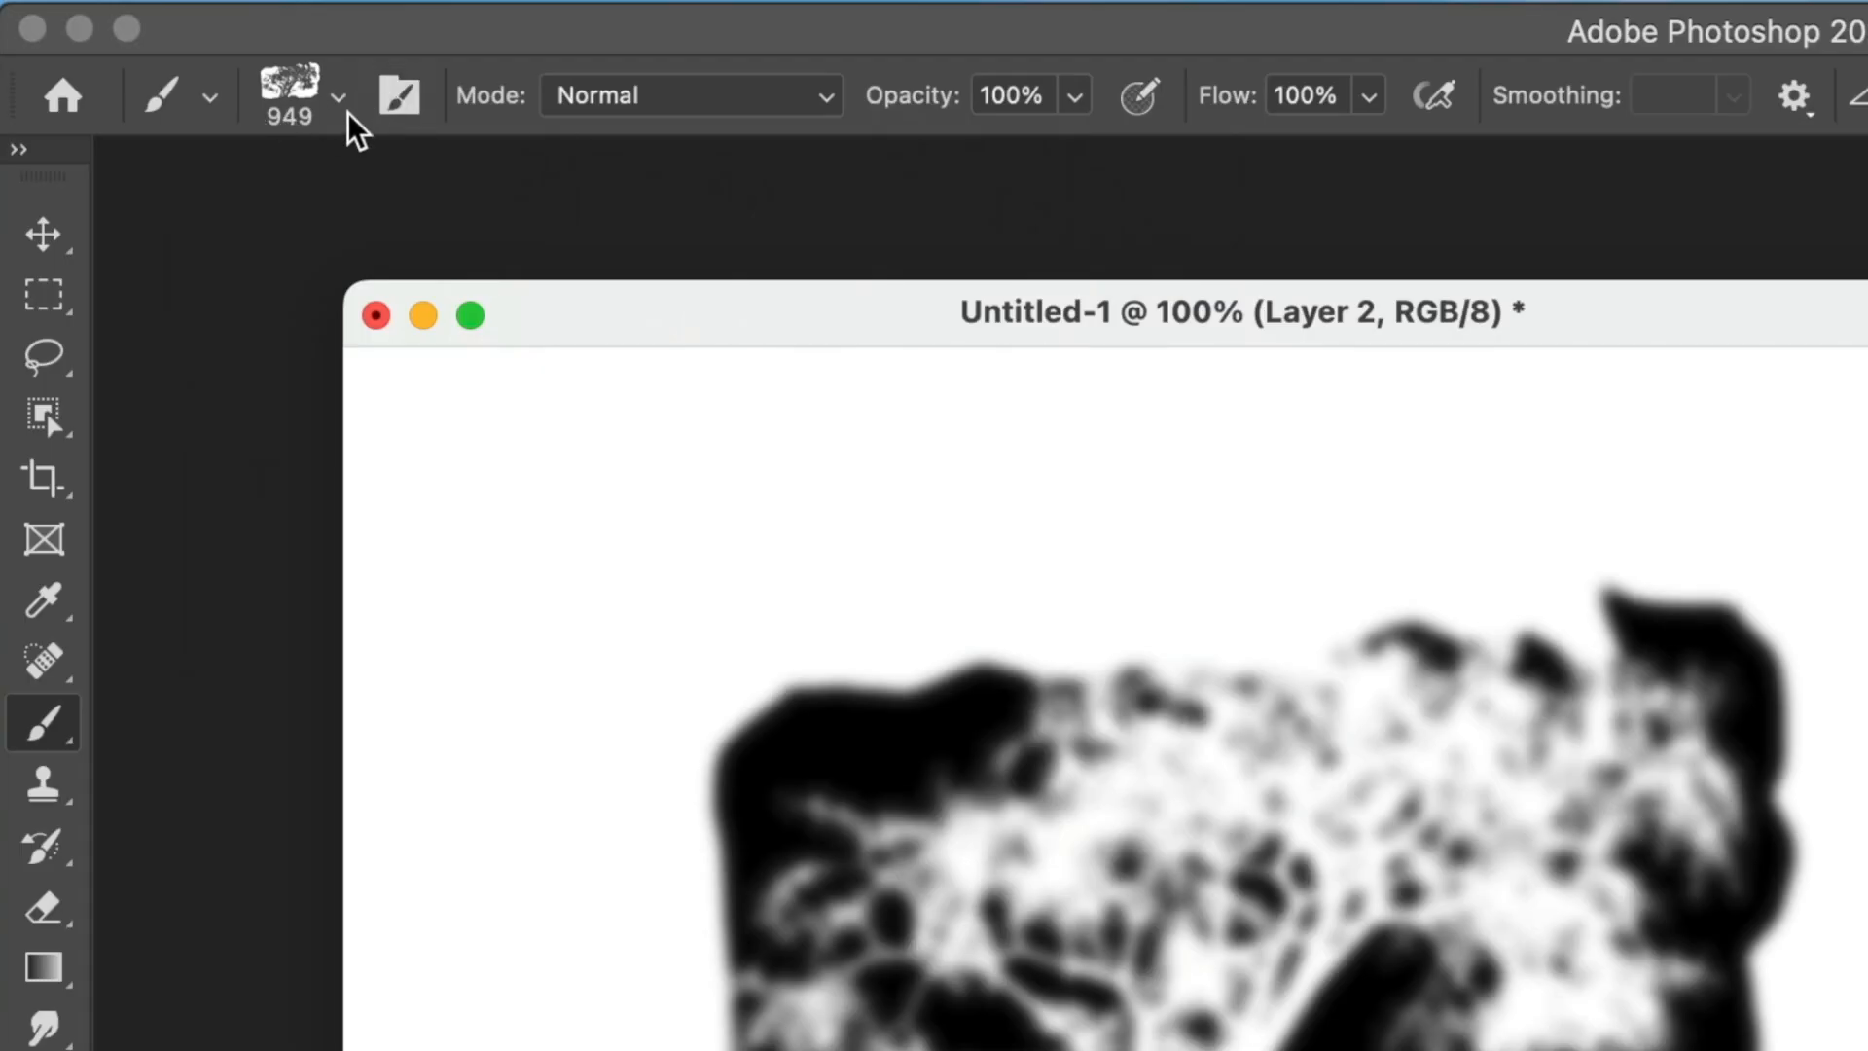
Save the current brush as a new preset named Eye Highlight, including tool settings and color but not brush size.
{"action": "left_click", "coordinate": [341, 99]}
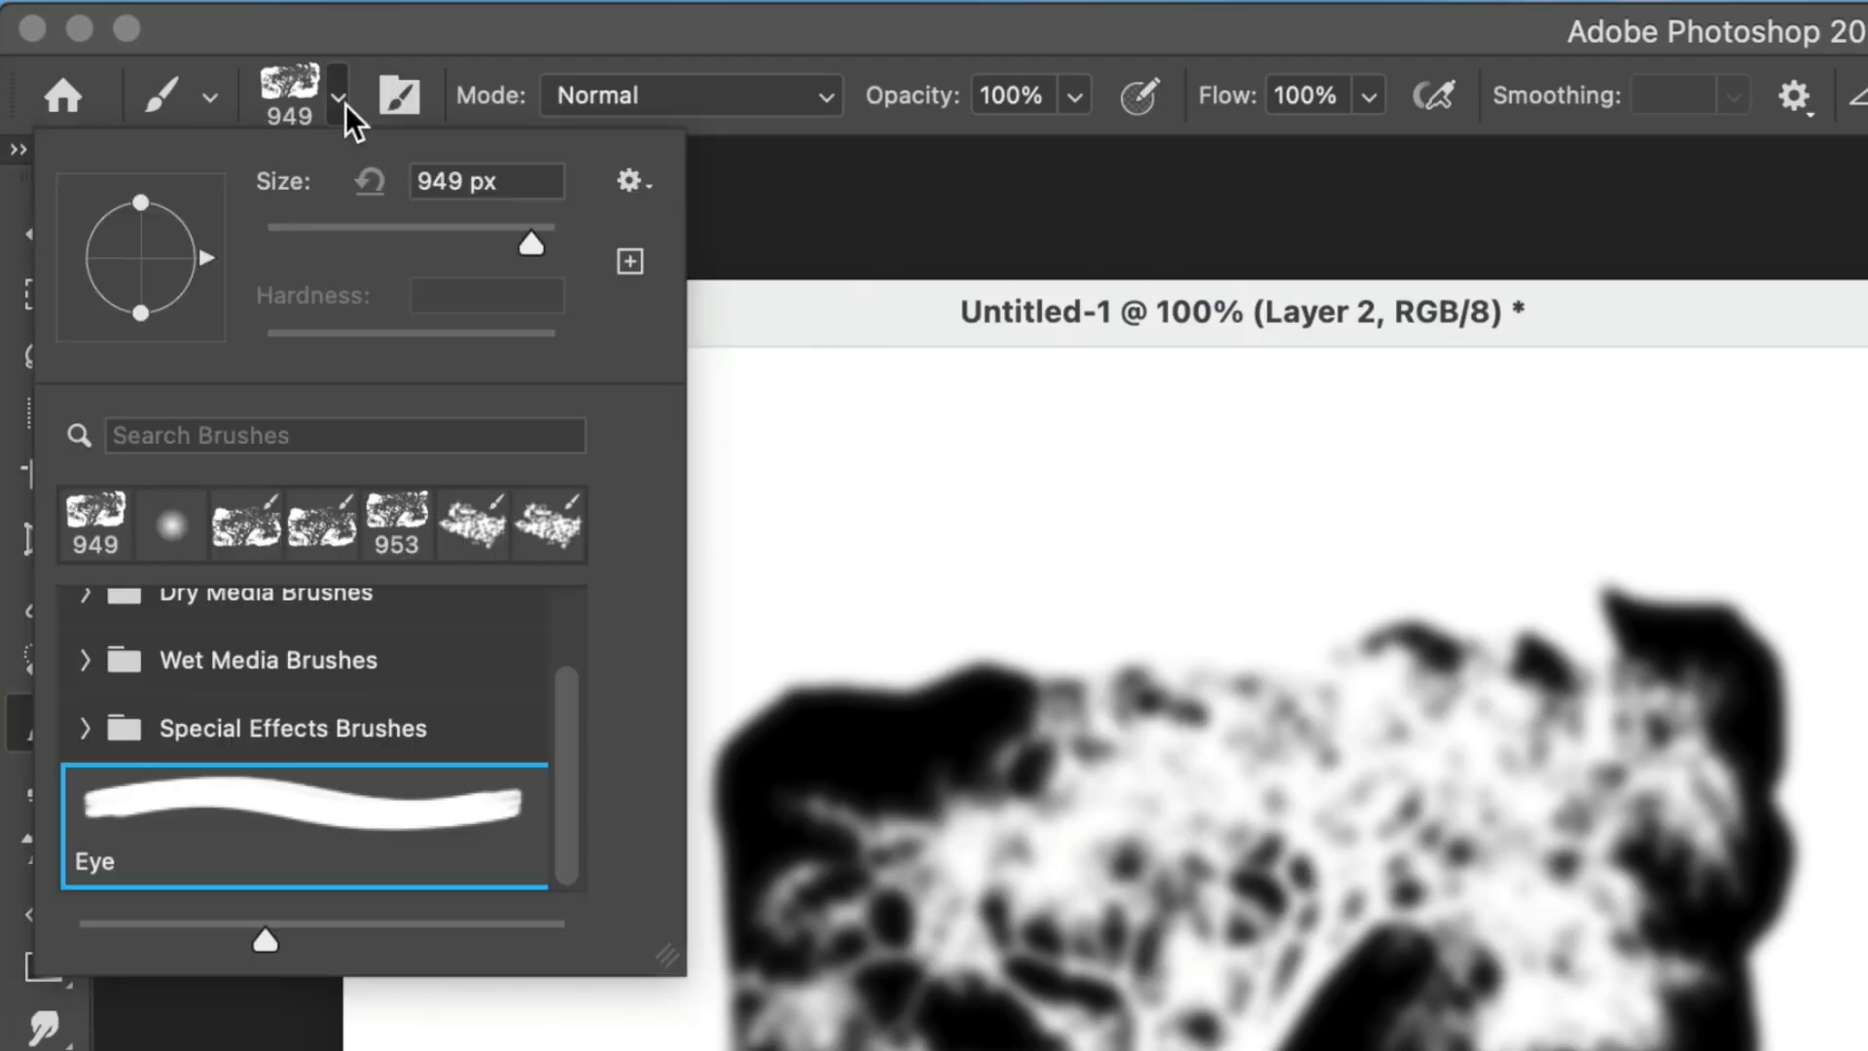
{"action": "left_click", "coordinate": [650, 191]}
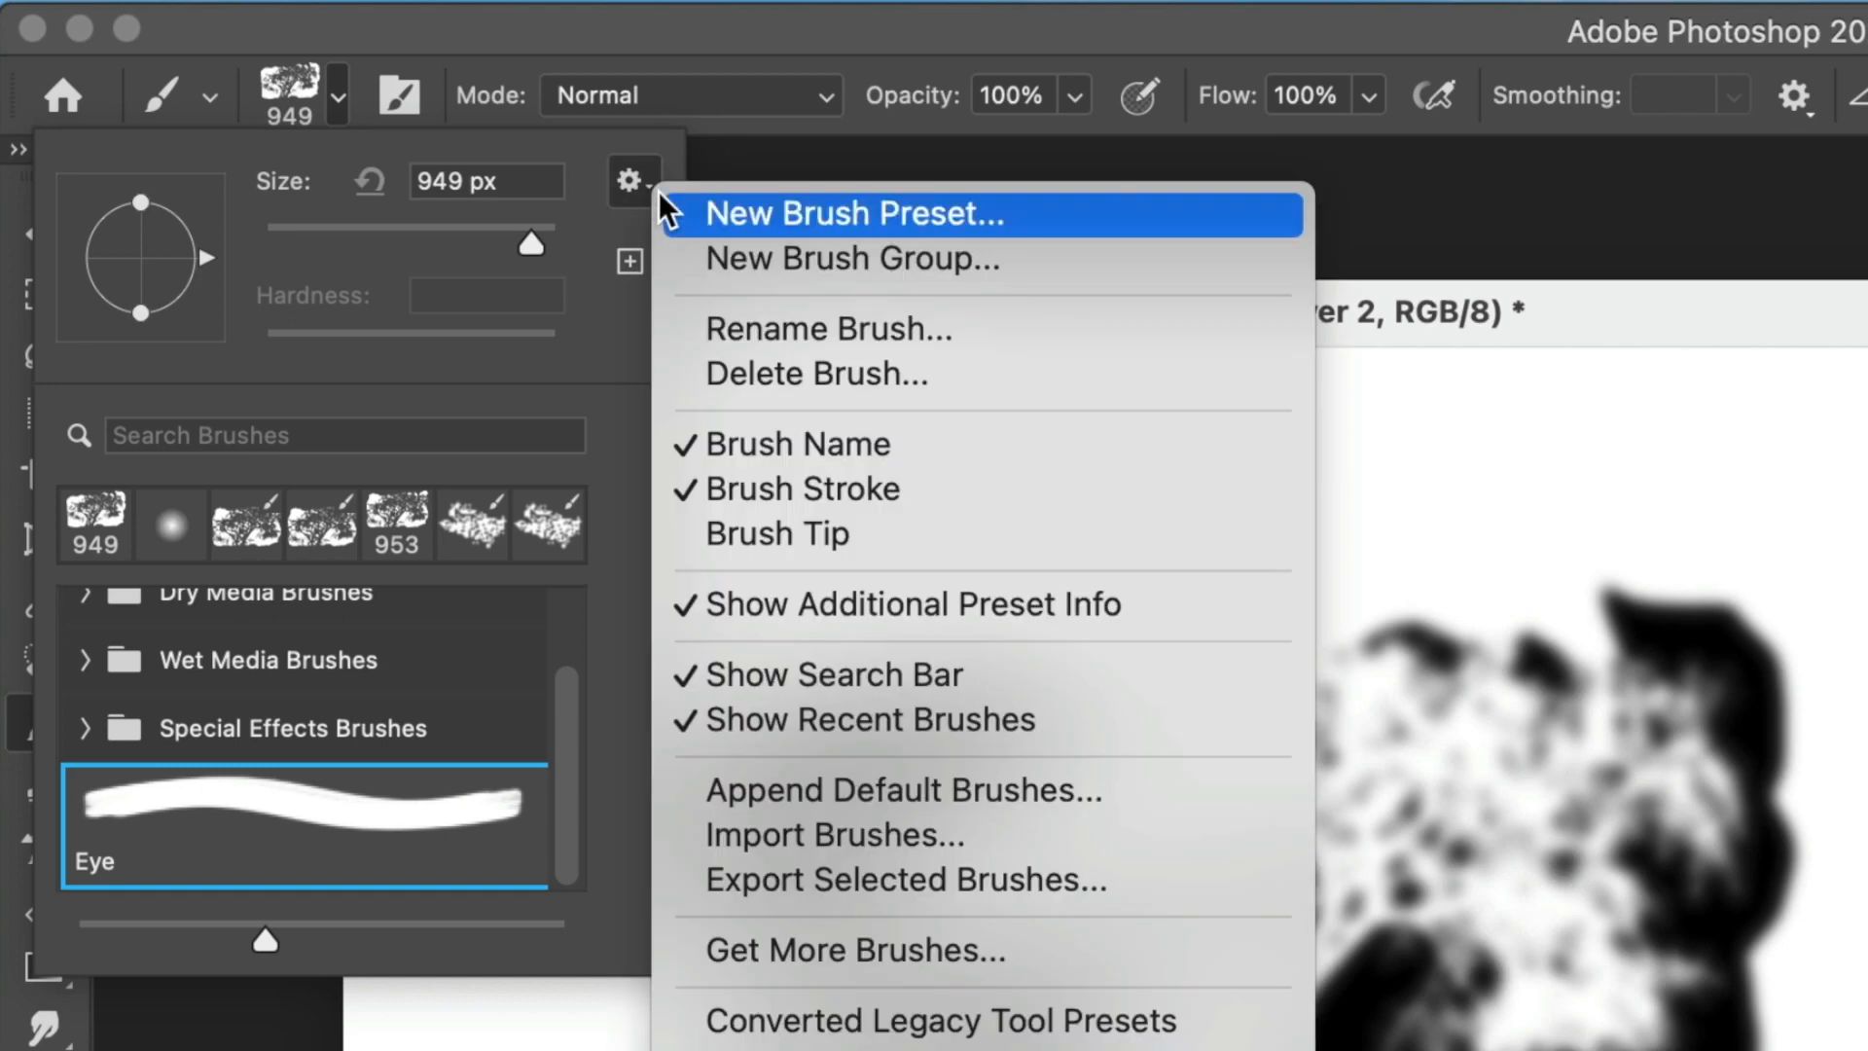
{"action": "left_click", "coordinate": [736, 215]}
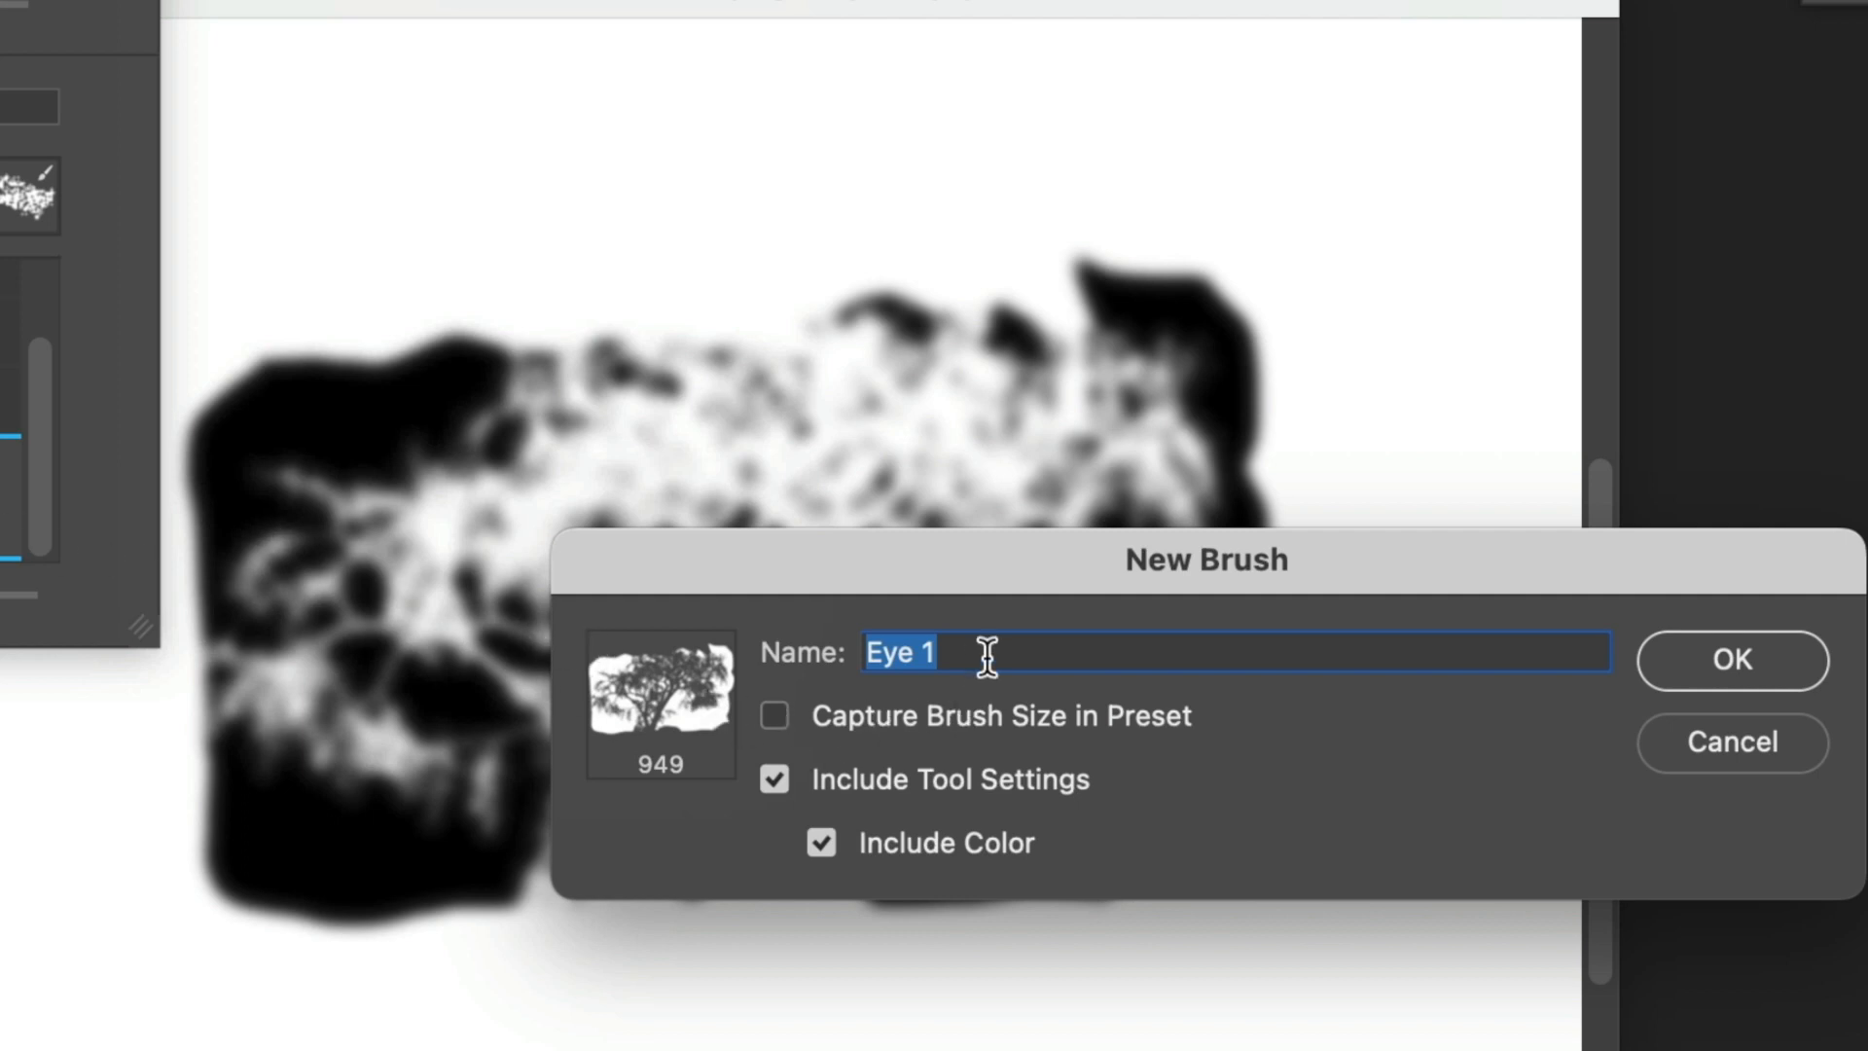
{"action": "type", "text": "Ey"}
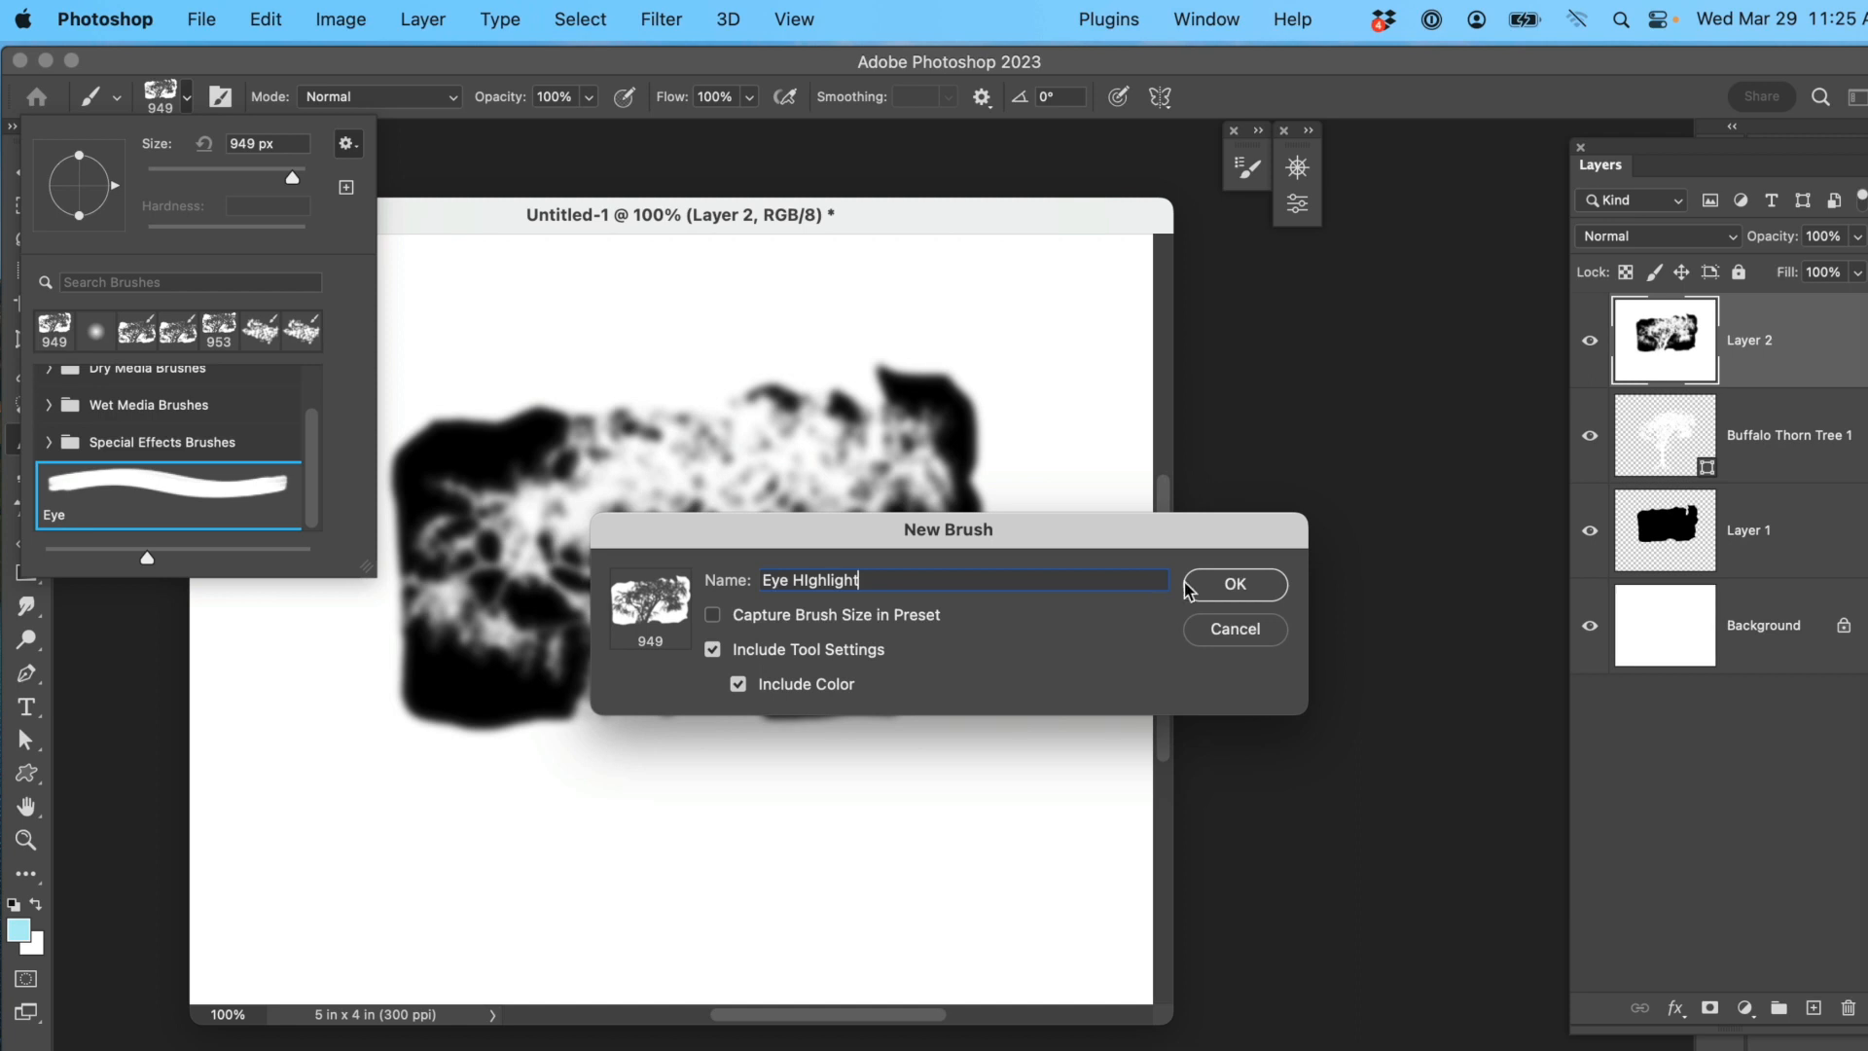
{"action": "left_click", "coordinate": [1252, 589]}
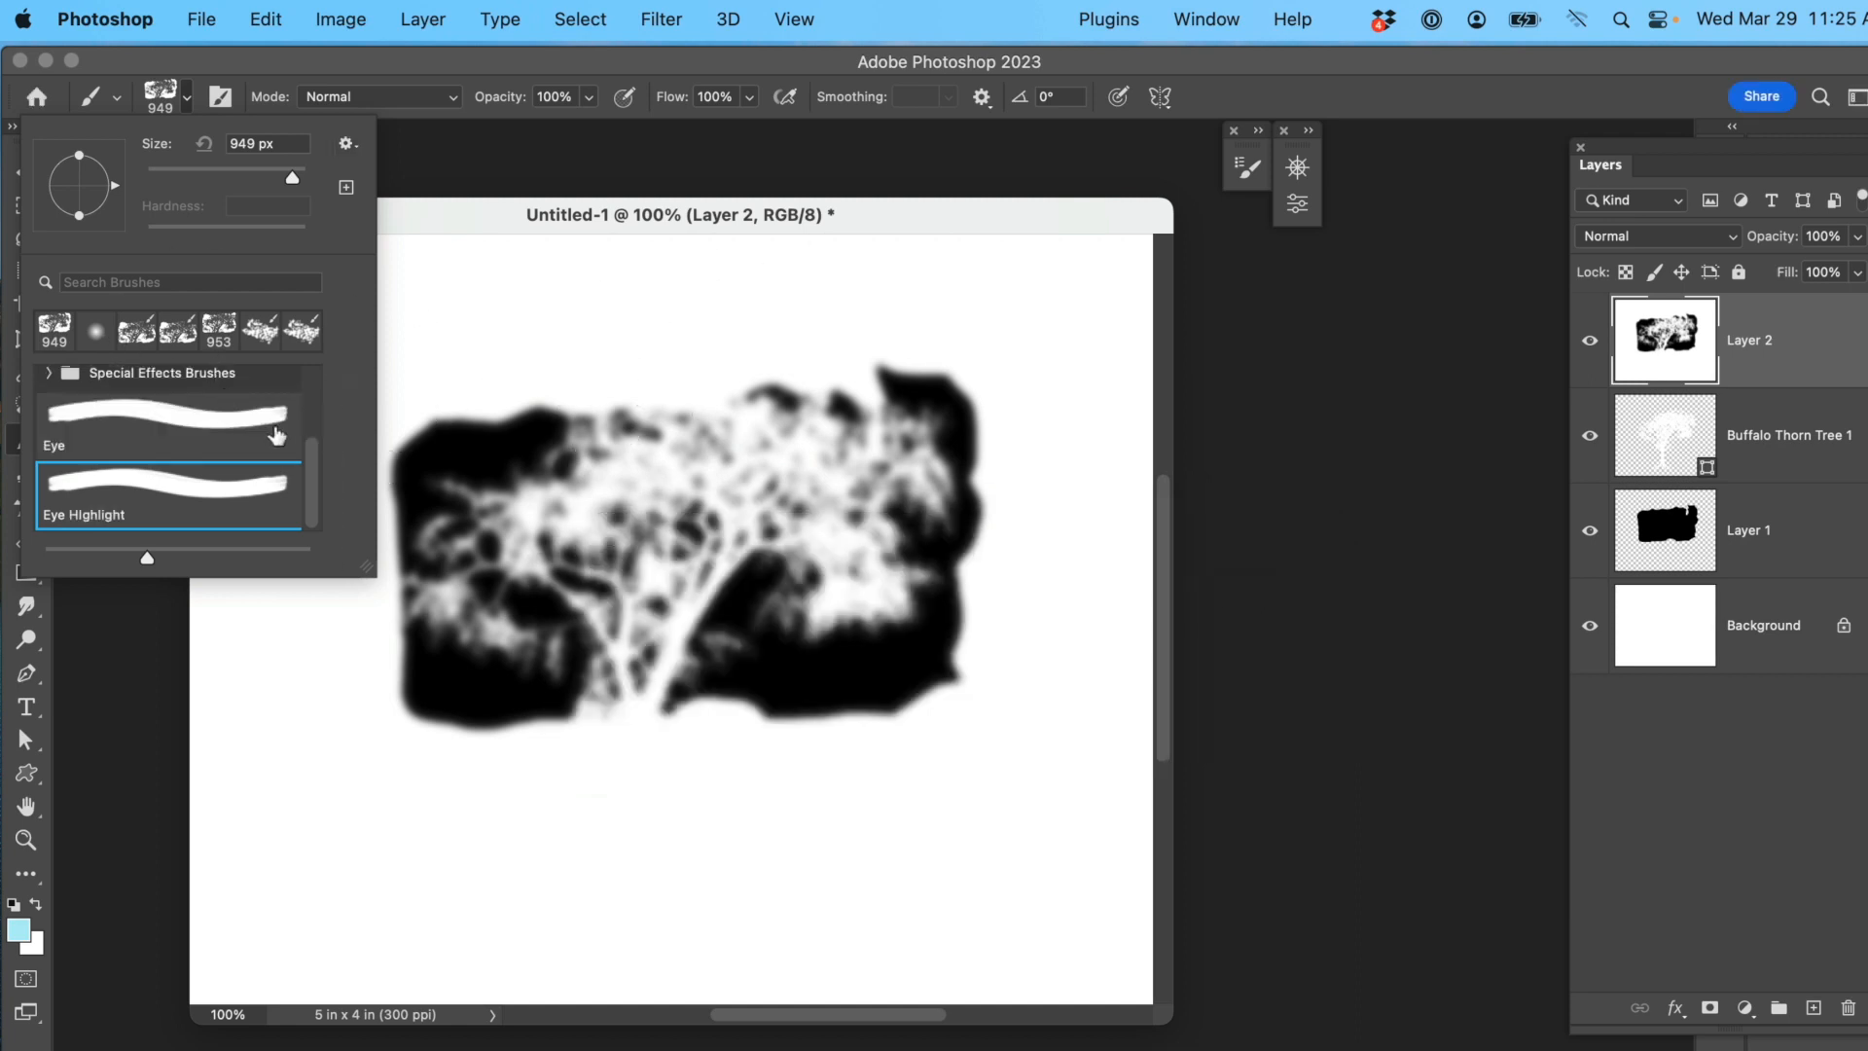
Choose the Soft Round brush from General Brushes and paint one light blue dab over the artwork's upper-left area.
{"action": "scroll", "coordinate": [581, 796], "scroll_direction": "up", "scroll_amount": 5}
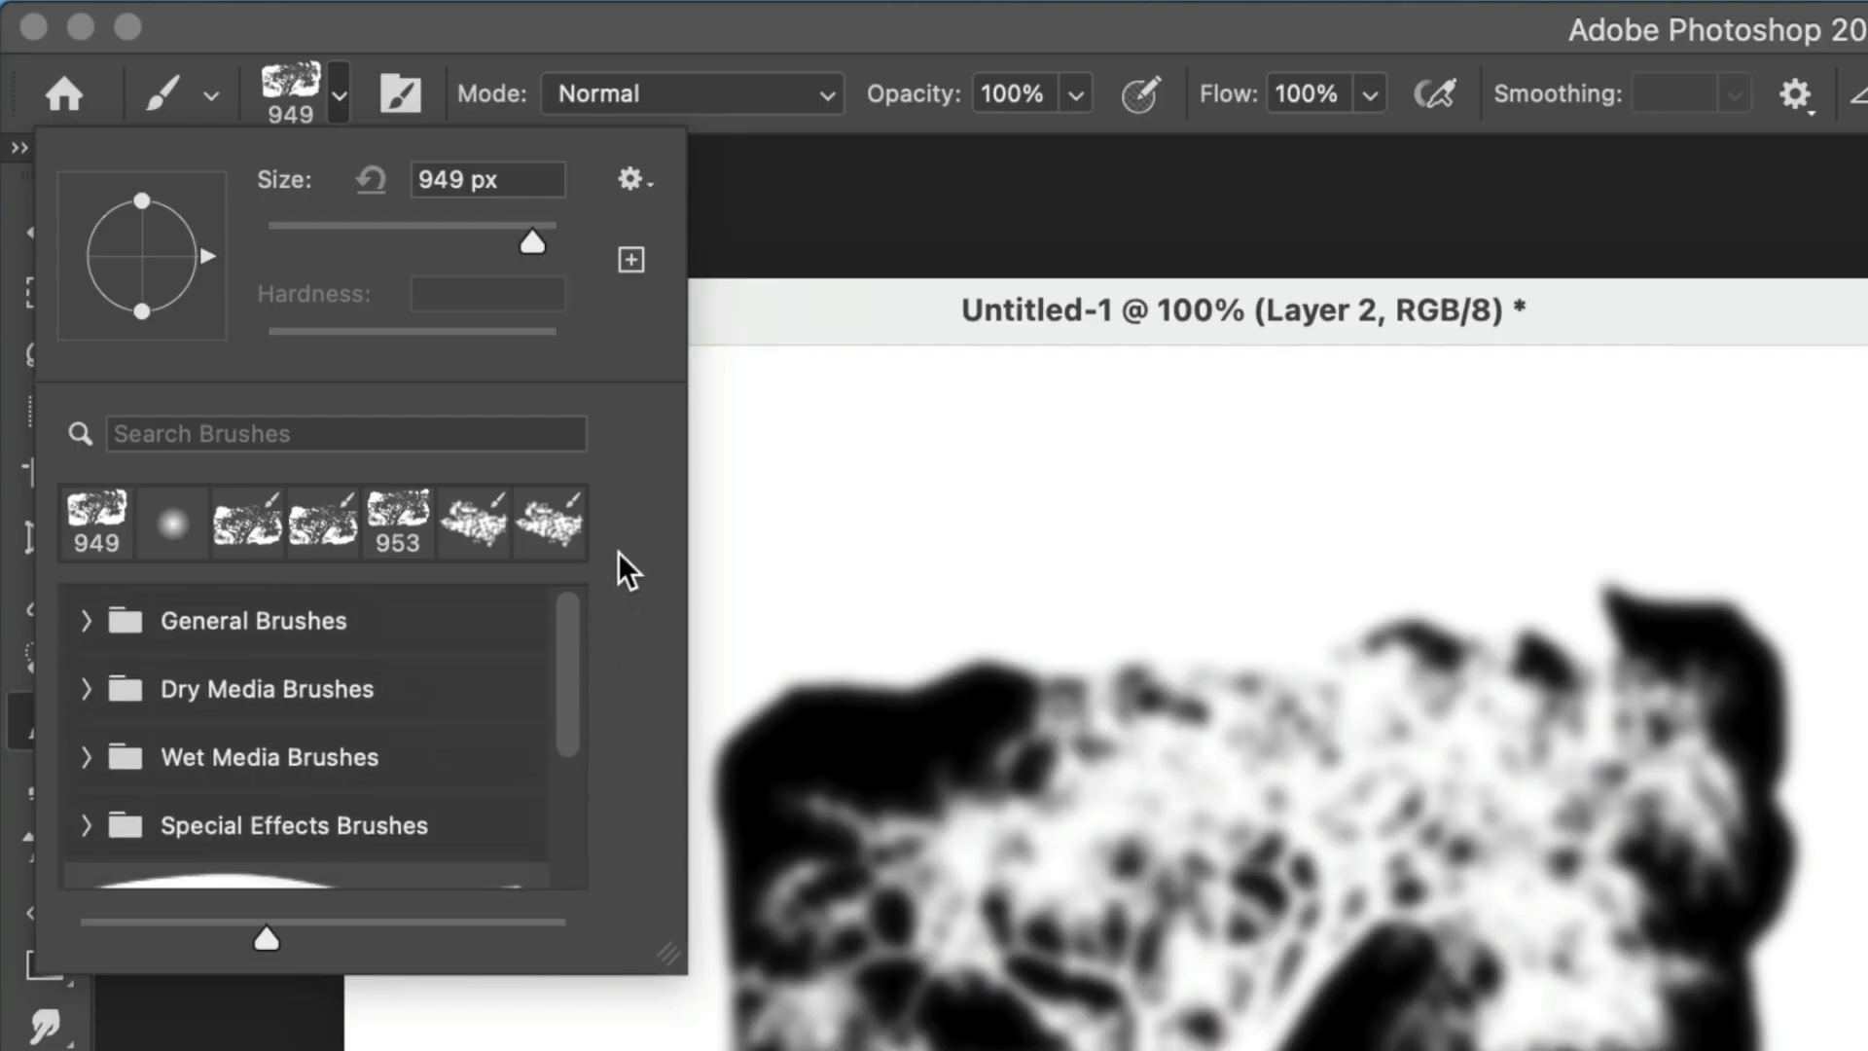
{"action": "left_click", "coordinate": [88, 615]}
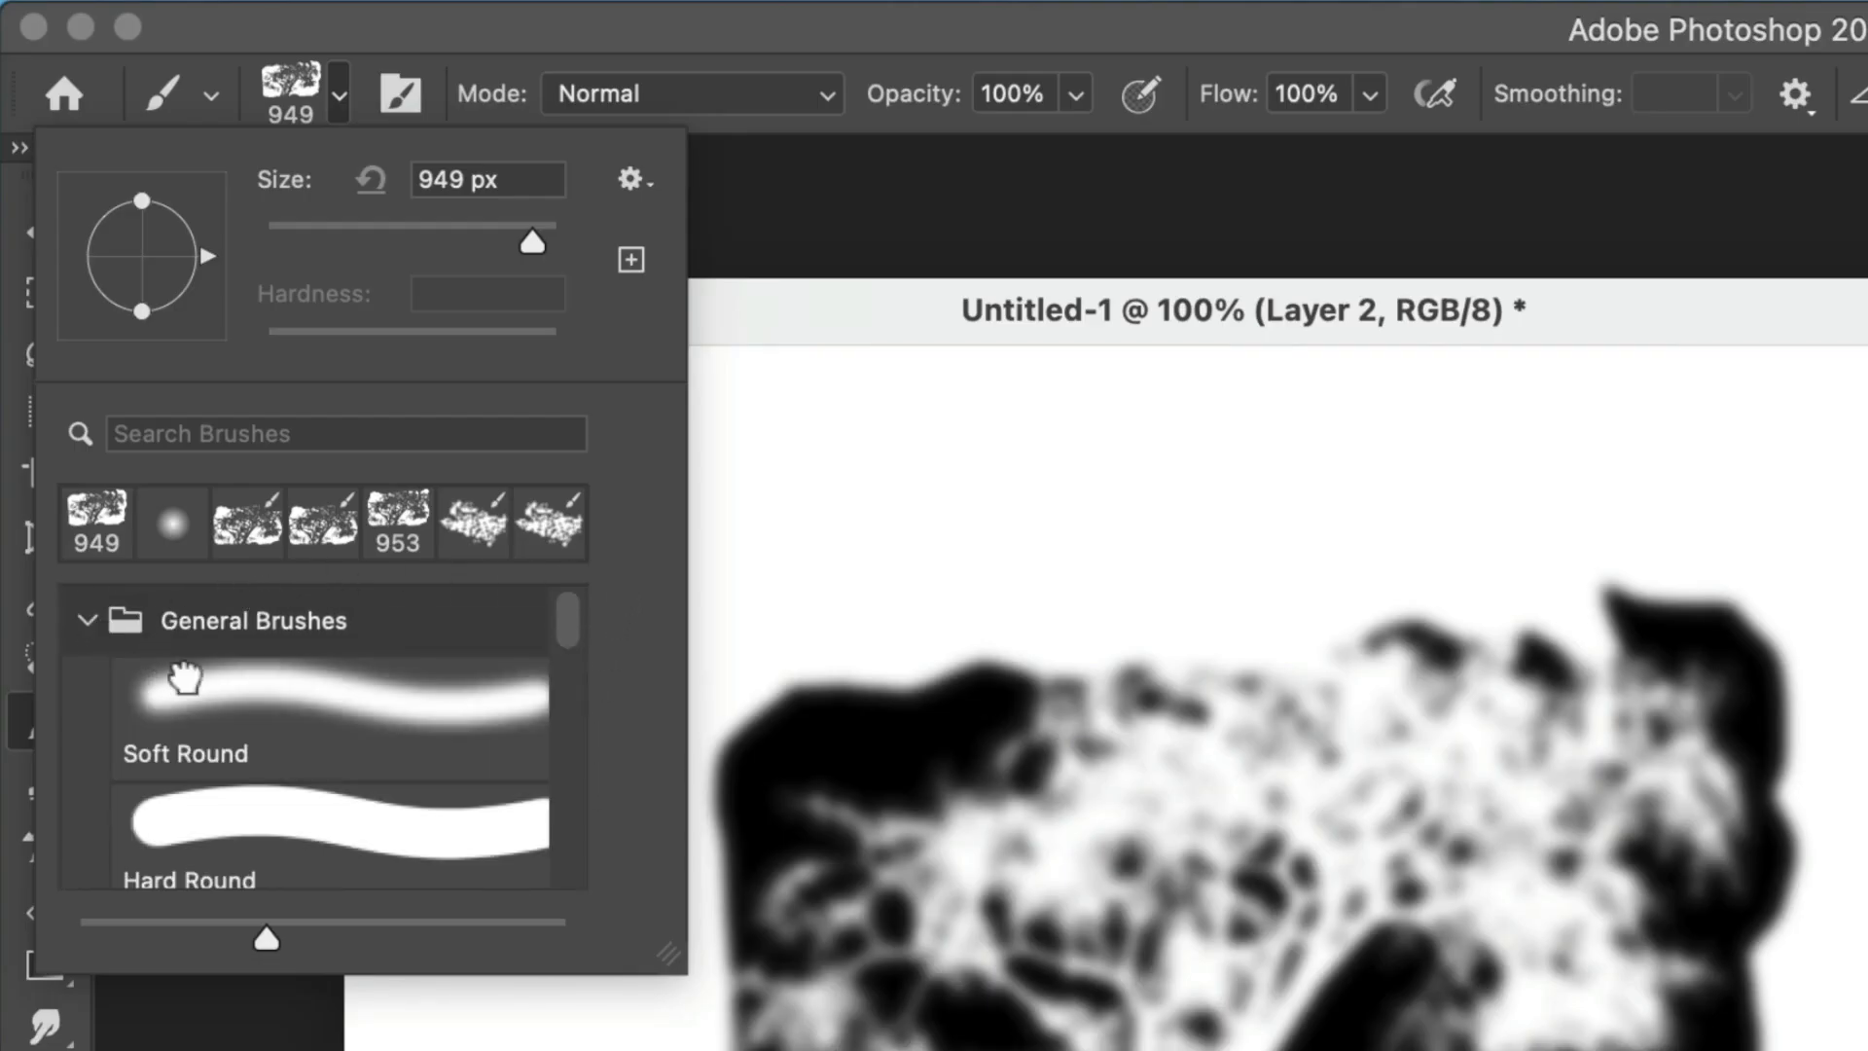
{"action": "left_click", "coordinate": [180, 686]}
{"action": "left_click", "coordinate": [852, 615]}
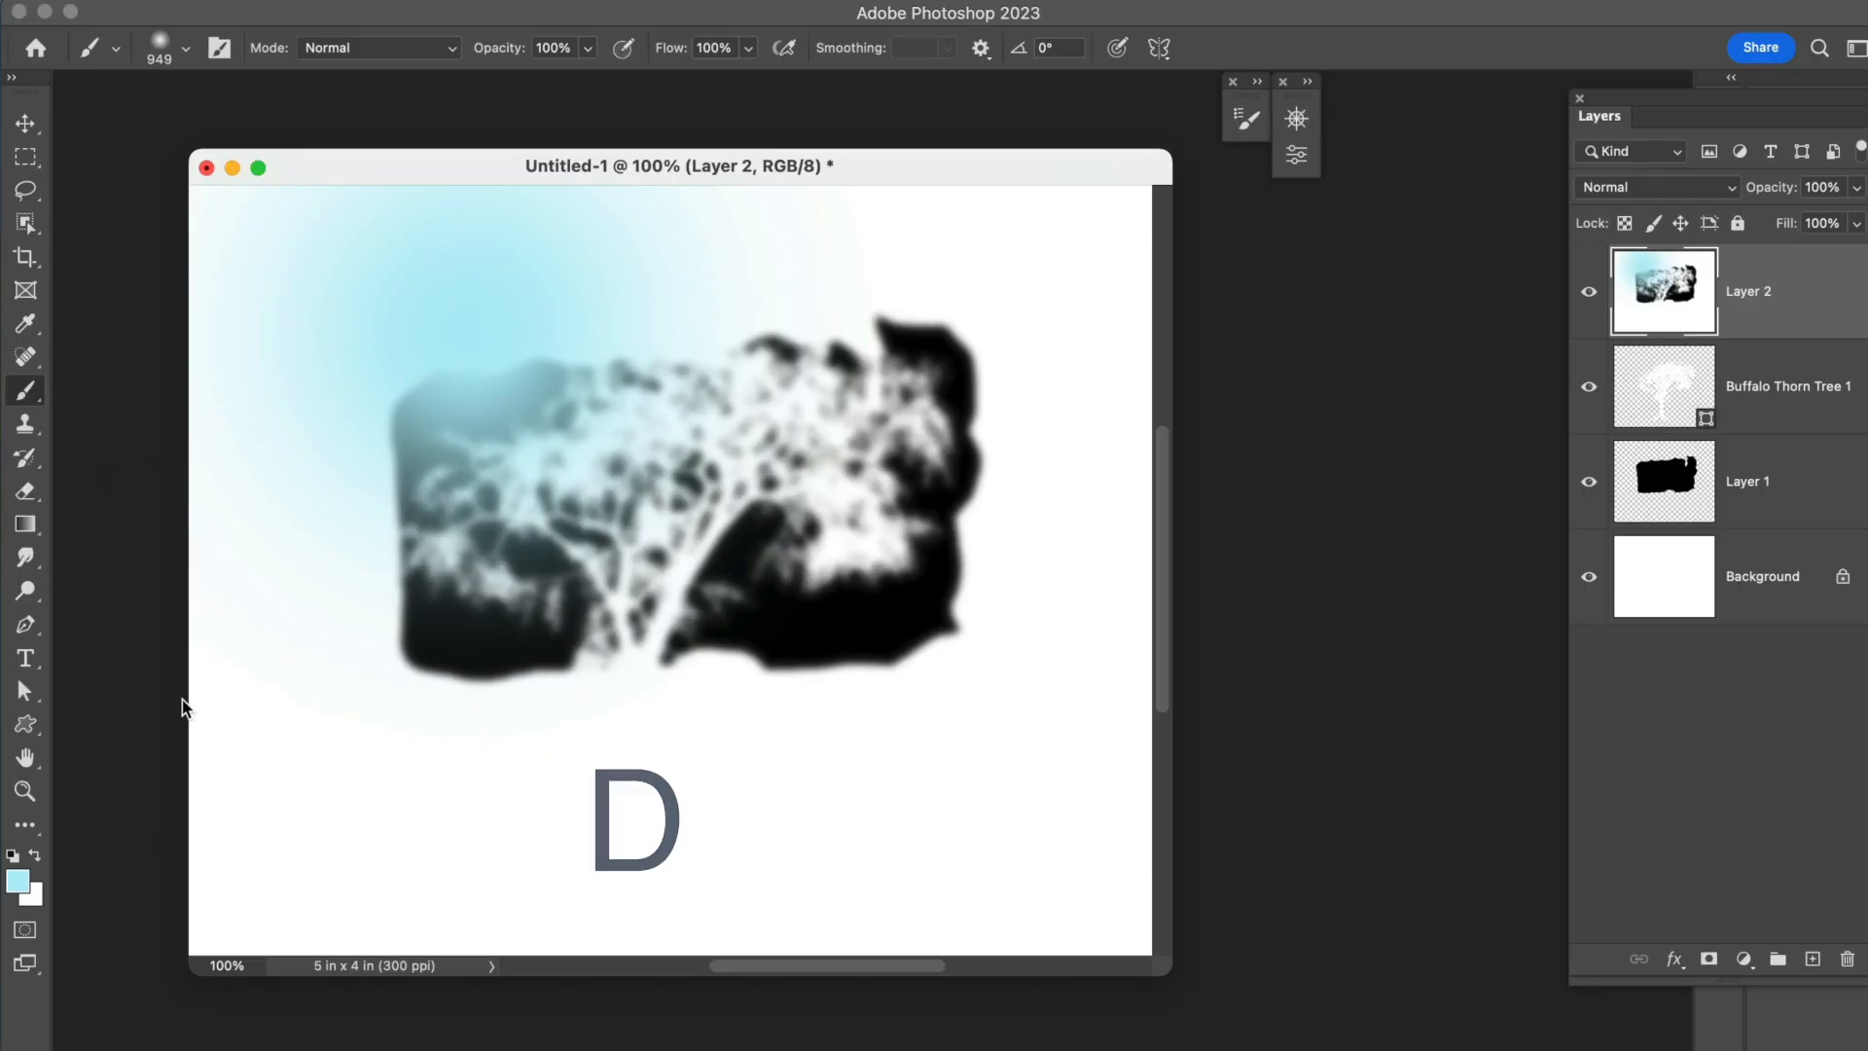
Reset the colors to default, reduce the brush size to 250 px, and paint a short black stroke below the tree.
{"action": "key", "text": "d"}
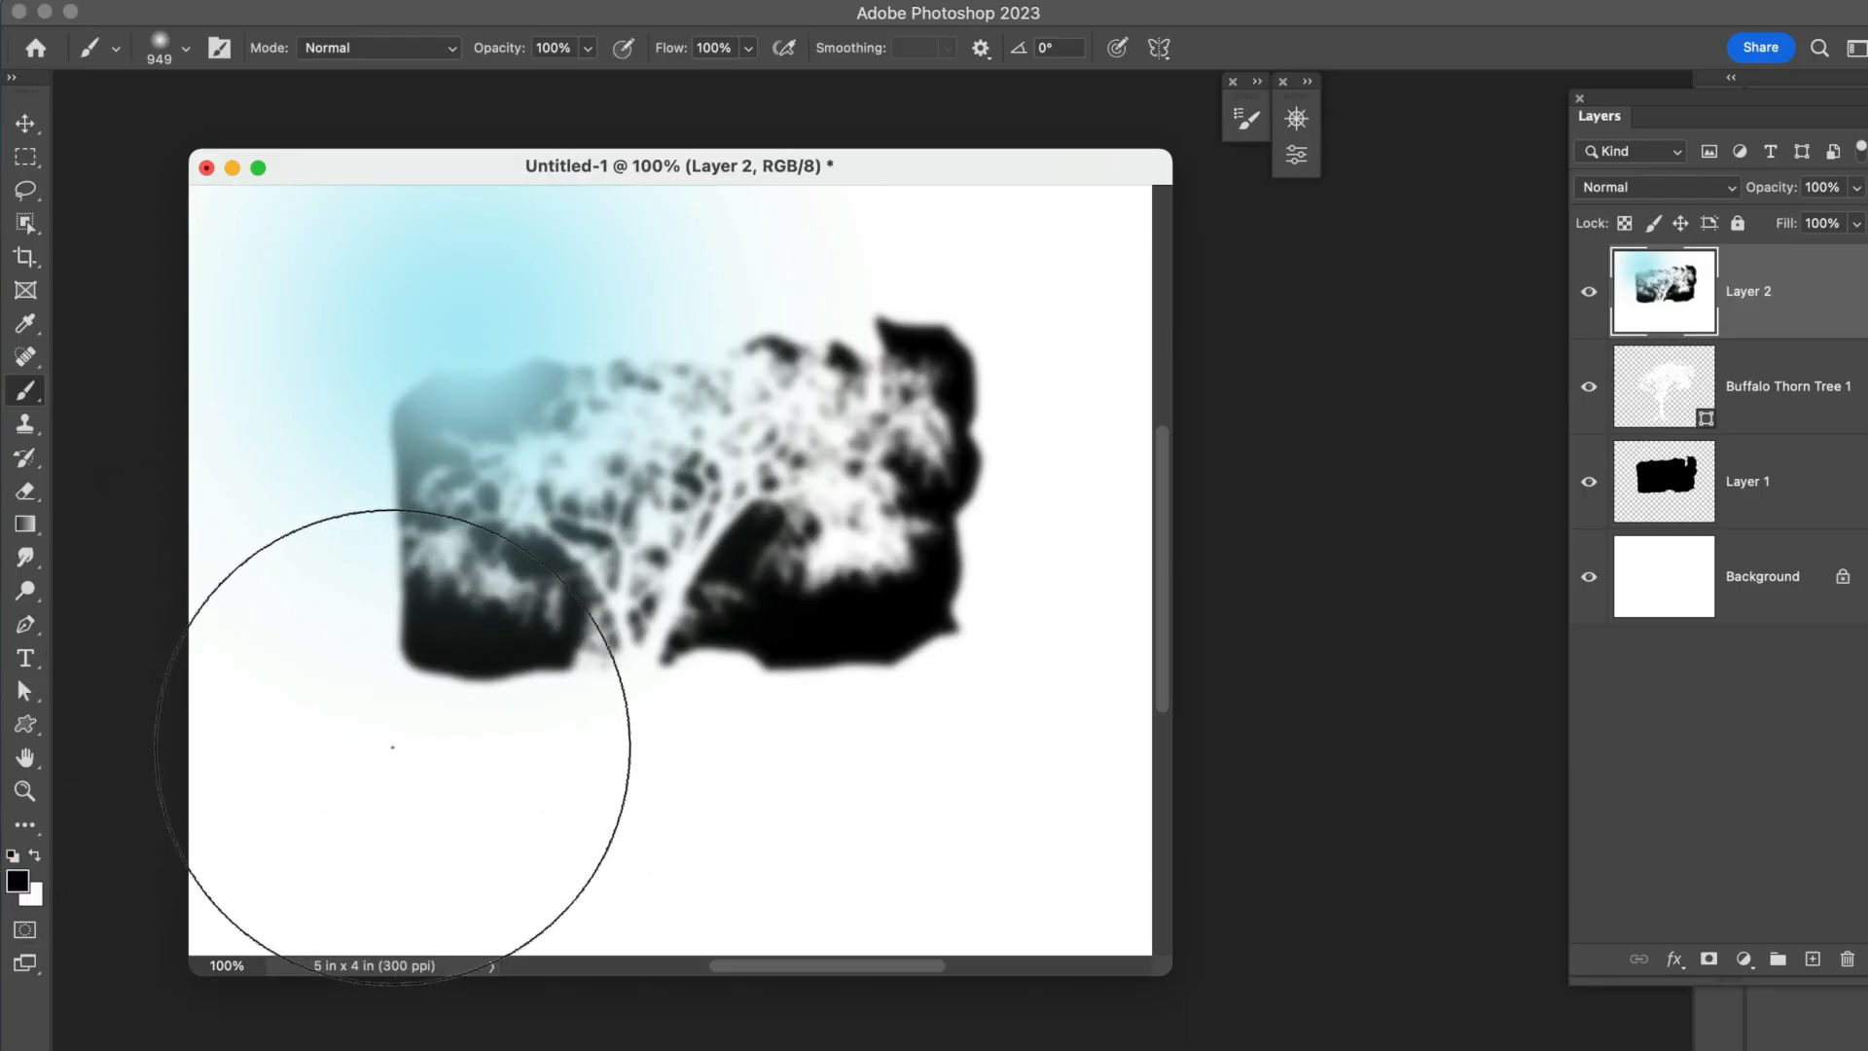
{"action": "key", "text": "bracketleft"}
{"action": "key", "text": "bracketleft"}
{"action": "key", "text": "bracketleft"}
{"action": "key", "text": "bracketleft"}
{"action": "key", "text": "bracketleft"}
{"action": "key", "text": "bracketleft"}
{"action": "key", "text": "bracketleft"}
{"action": "key", "text": "bracketleft"}
{"action": "left_click_drag", "start_coordinate": [754, 749], "coordinate": [584, 763]}
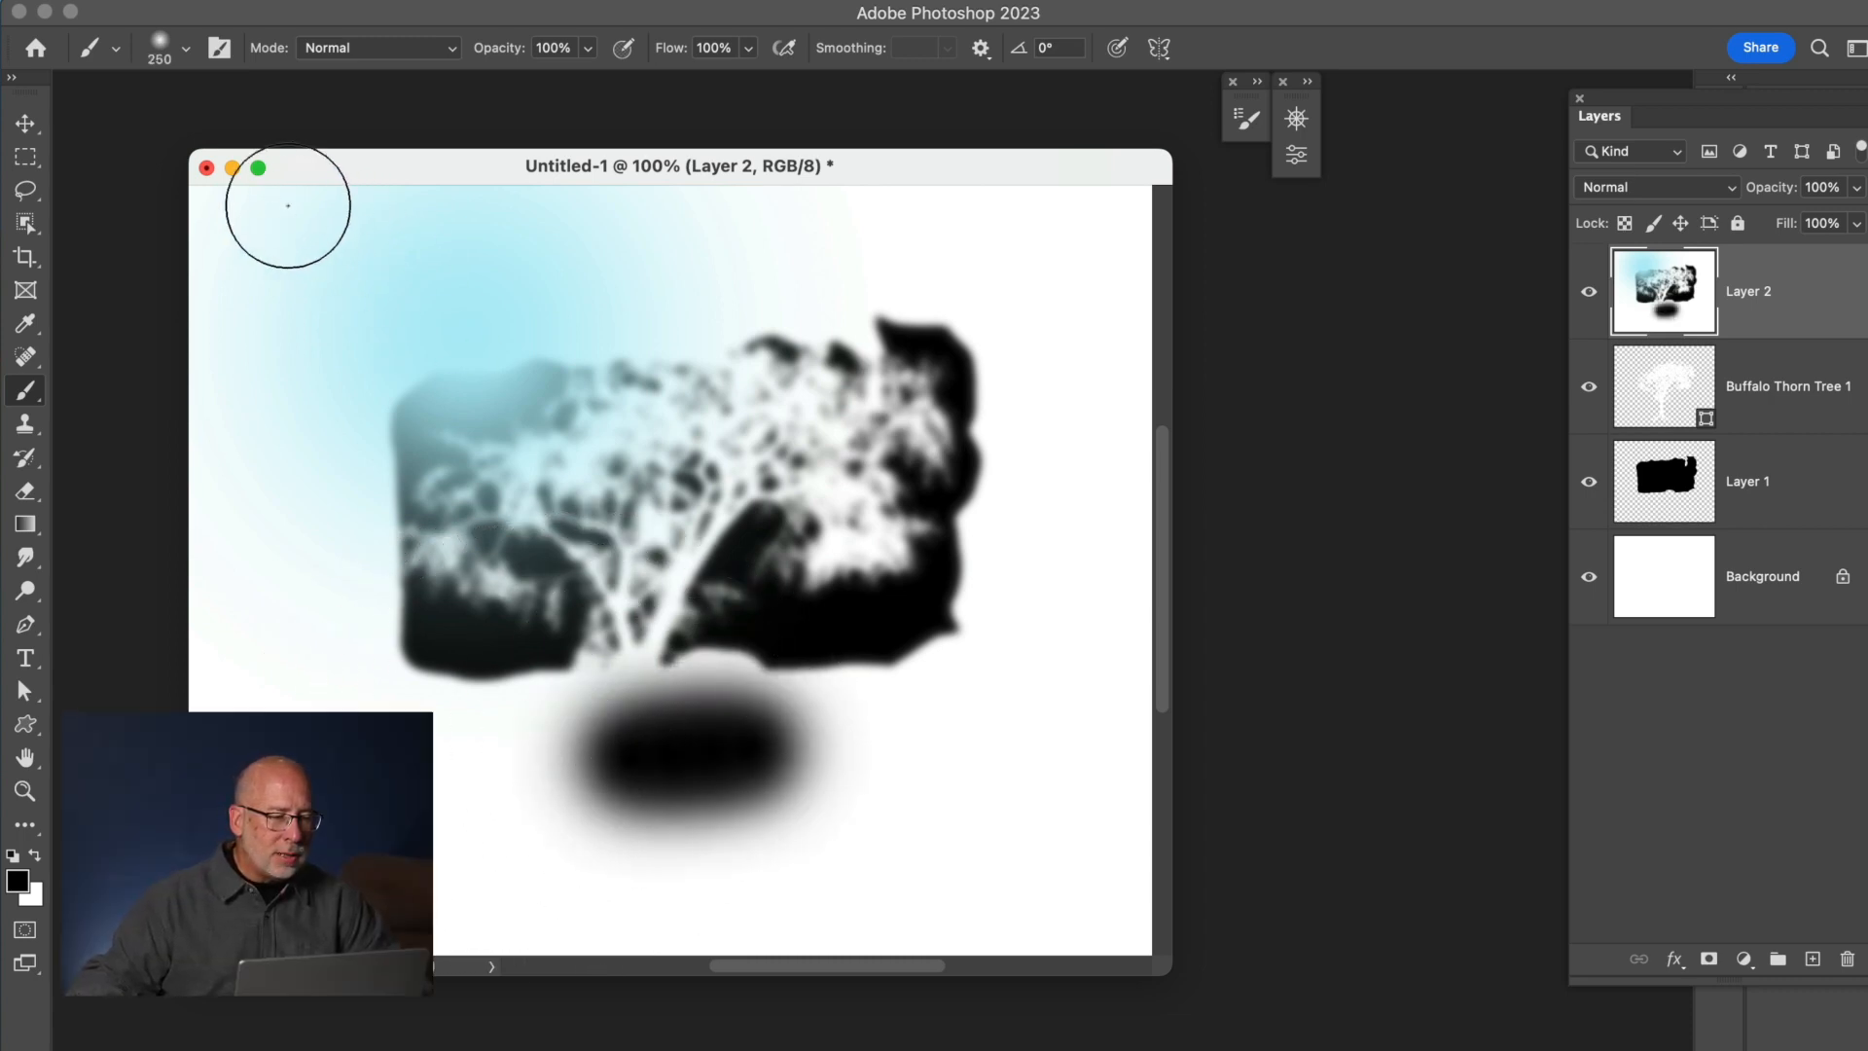
Close the untitled document without saving and open Colby_5750-Edit.psd from the Eye Enhancement folder.
{"action": "left_click", "coordinate": [207, 169]}
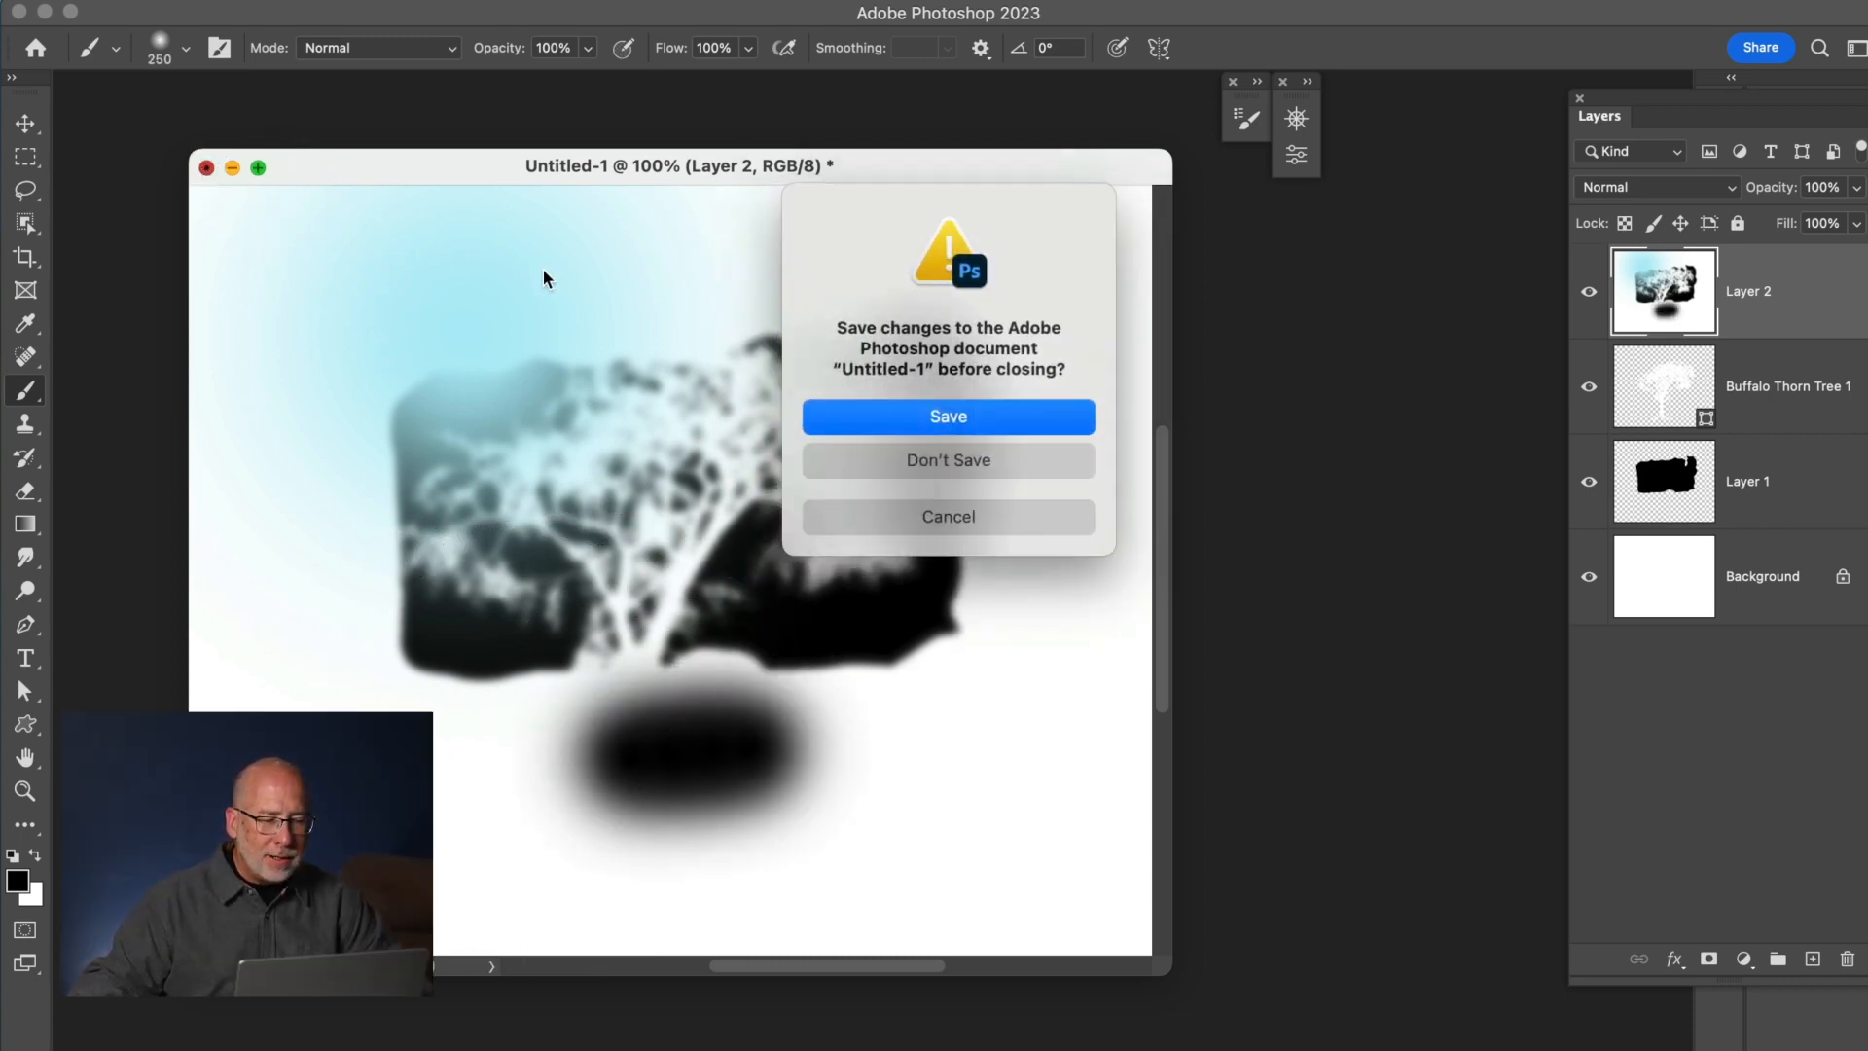
{"action": "left_click", "coordinate": [946, 464]}
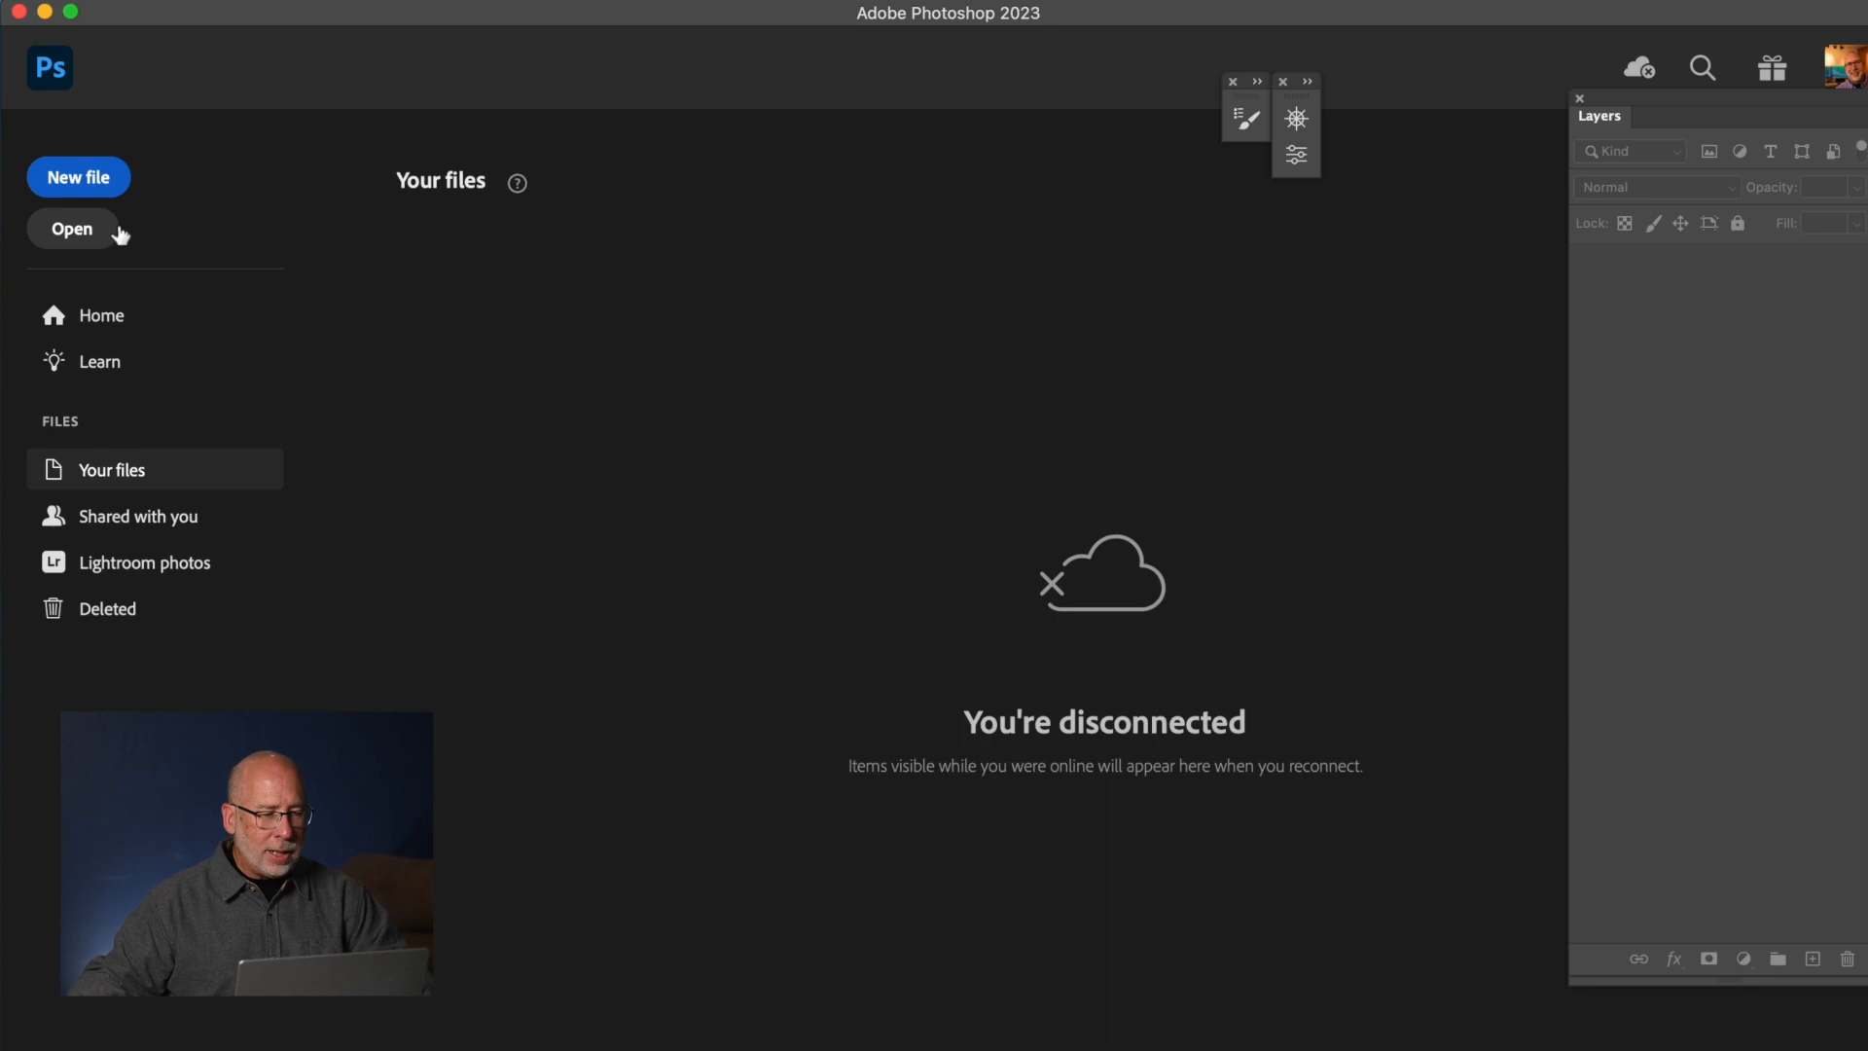
{"action": "left_click", "coordinate": [97, 230]}
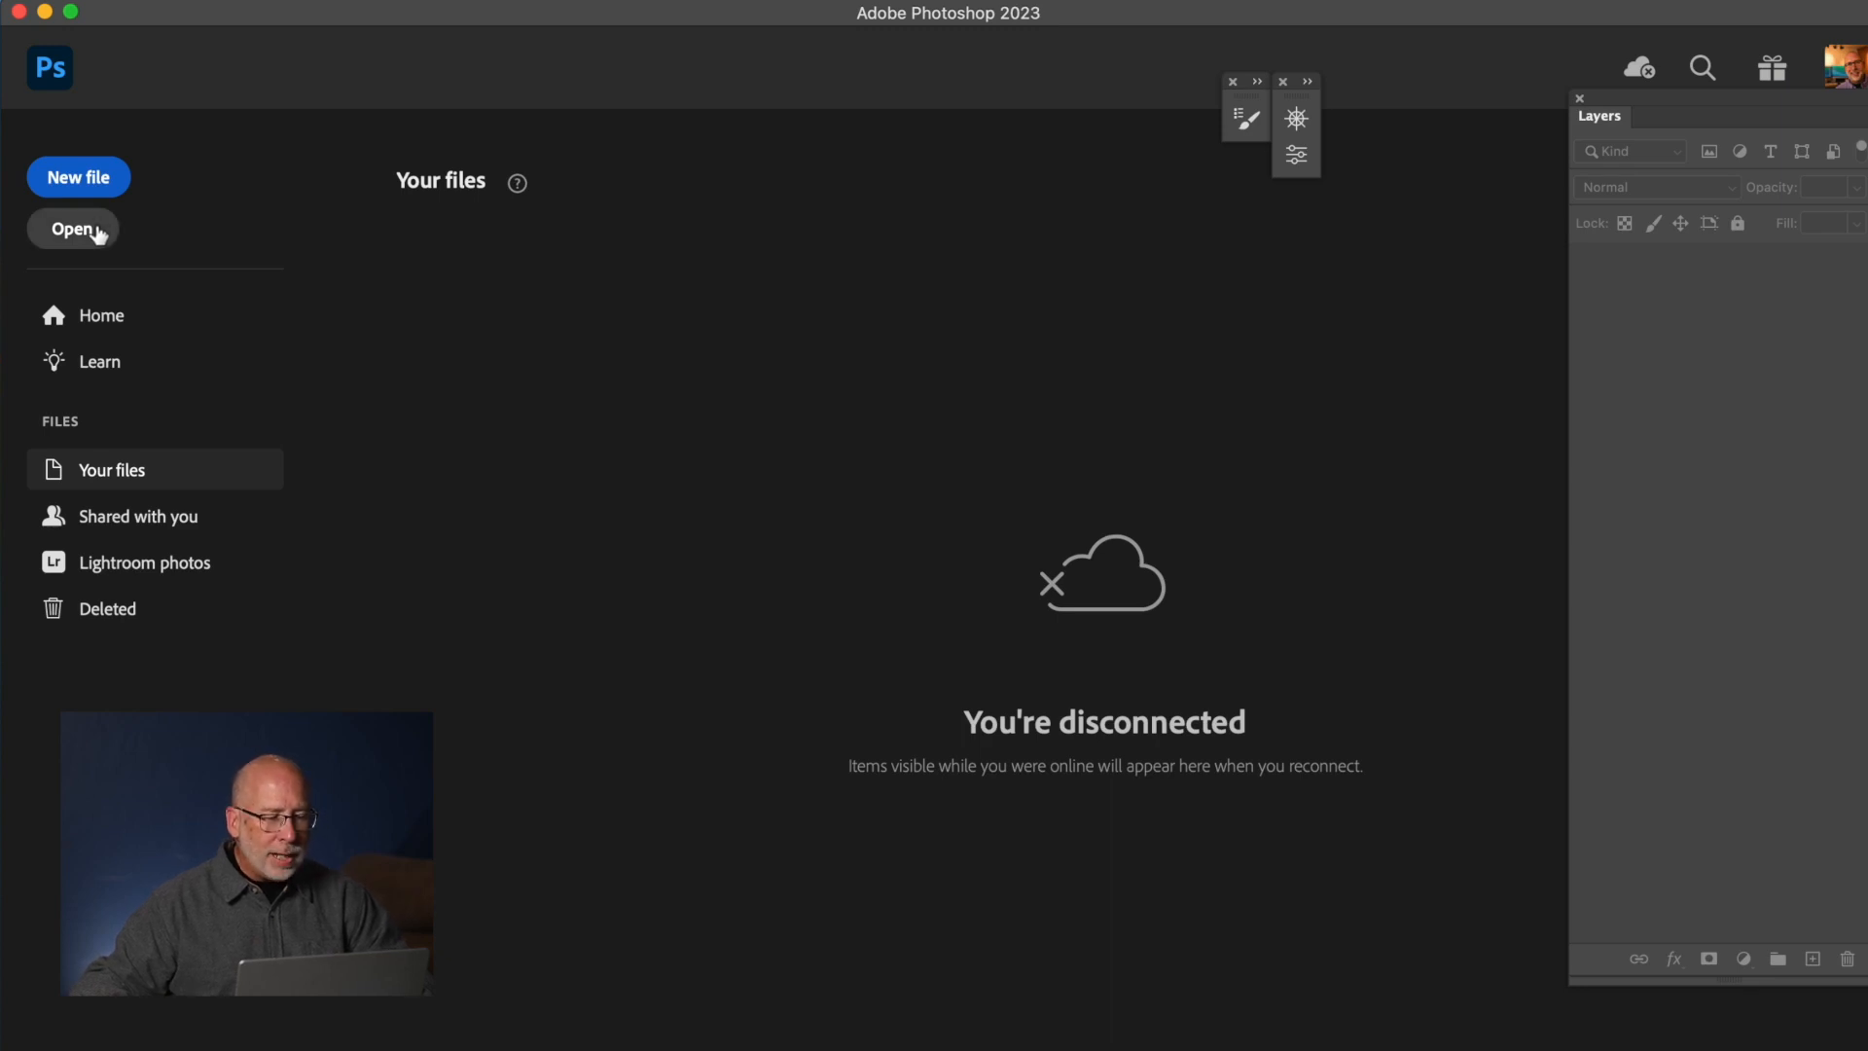
{"action": "left_click", "coordinate": [689, 234]}
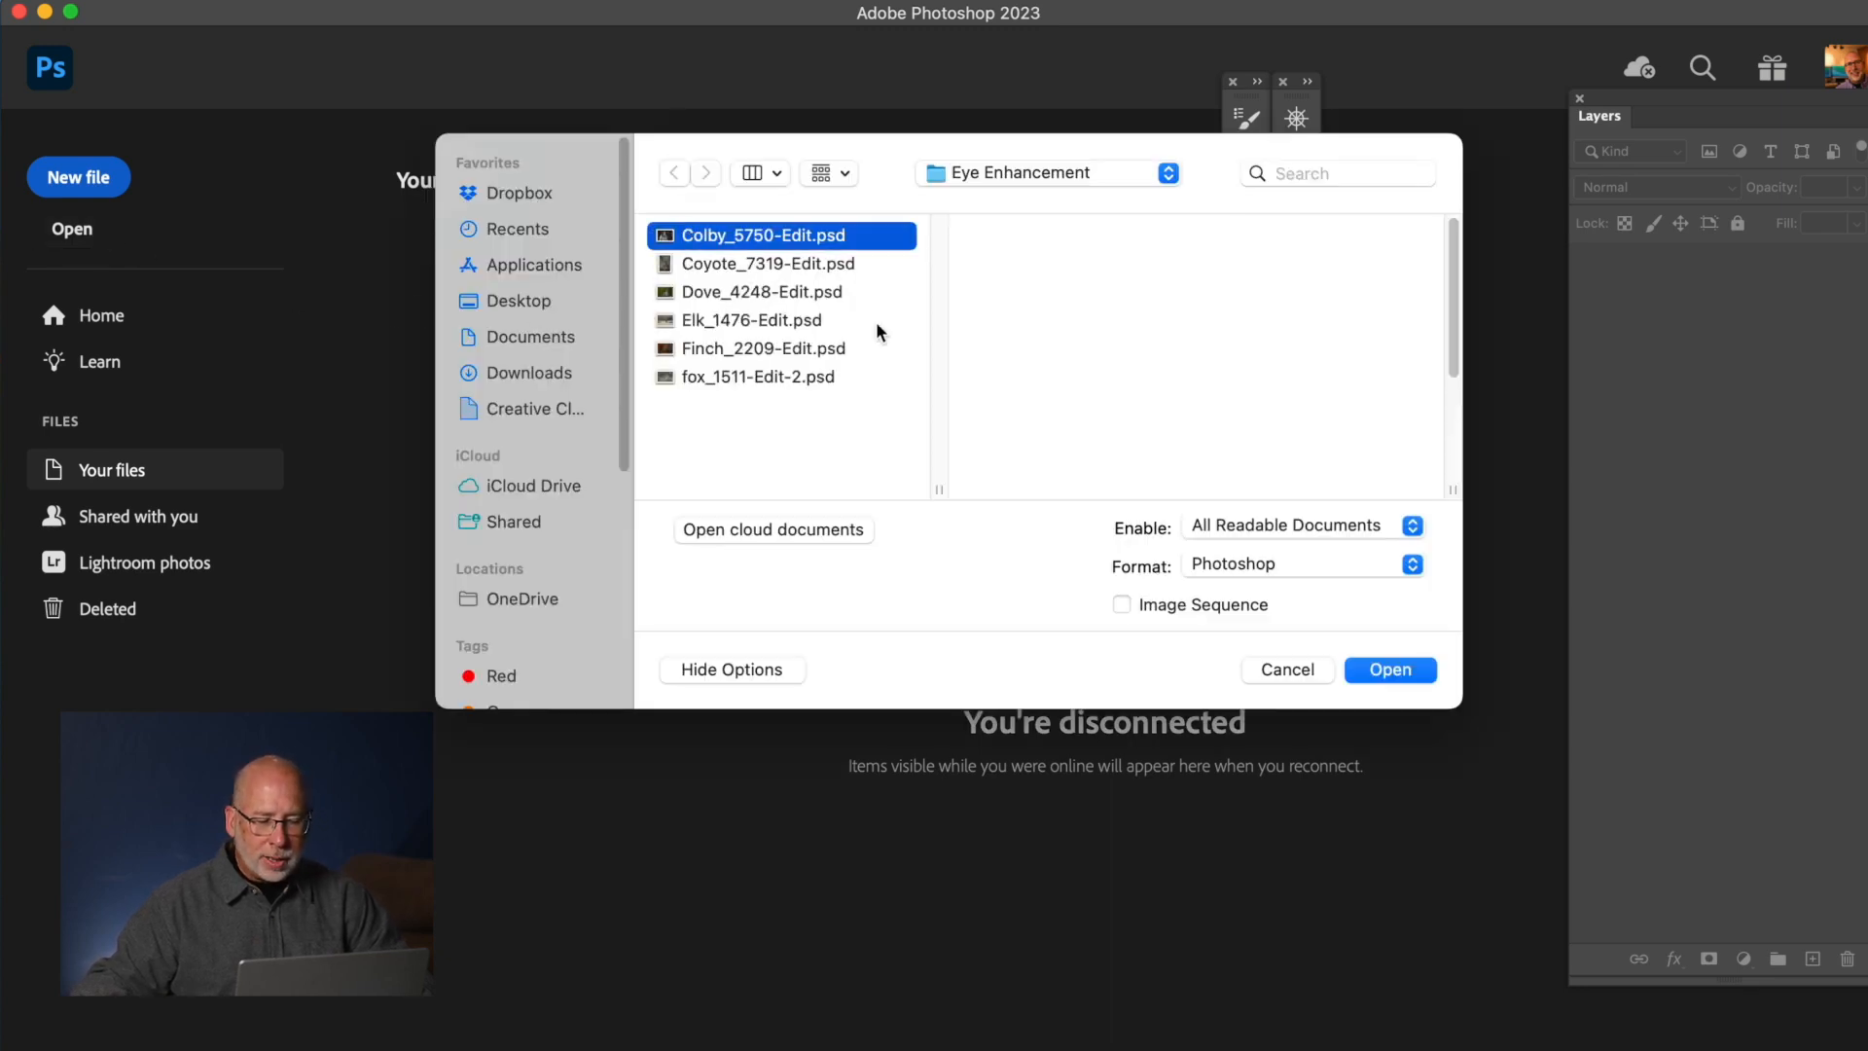
{"action": "left_click", "coordinate": [1422, 673]}
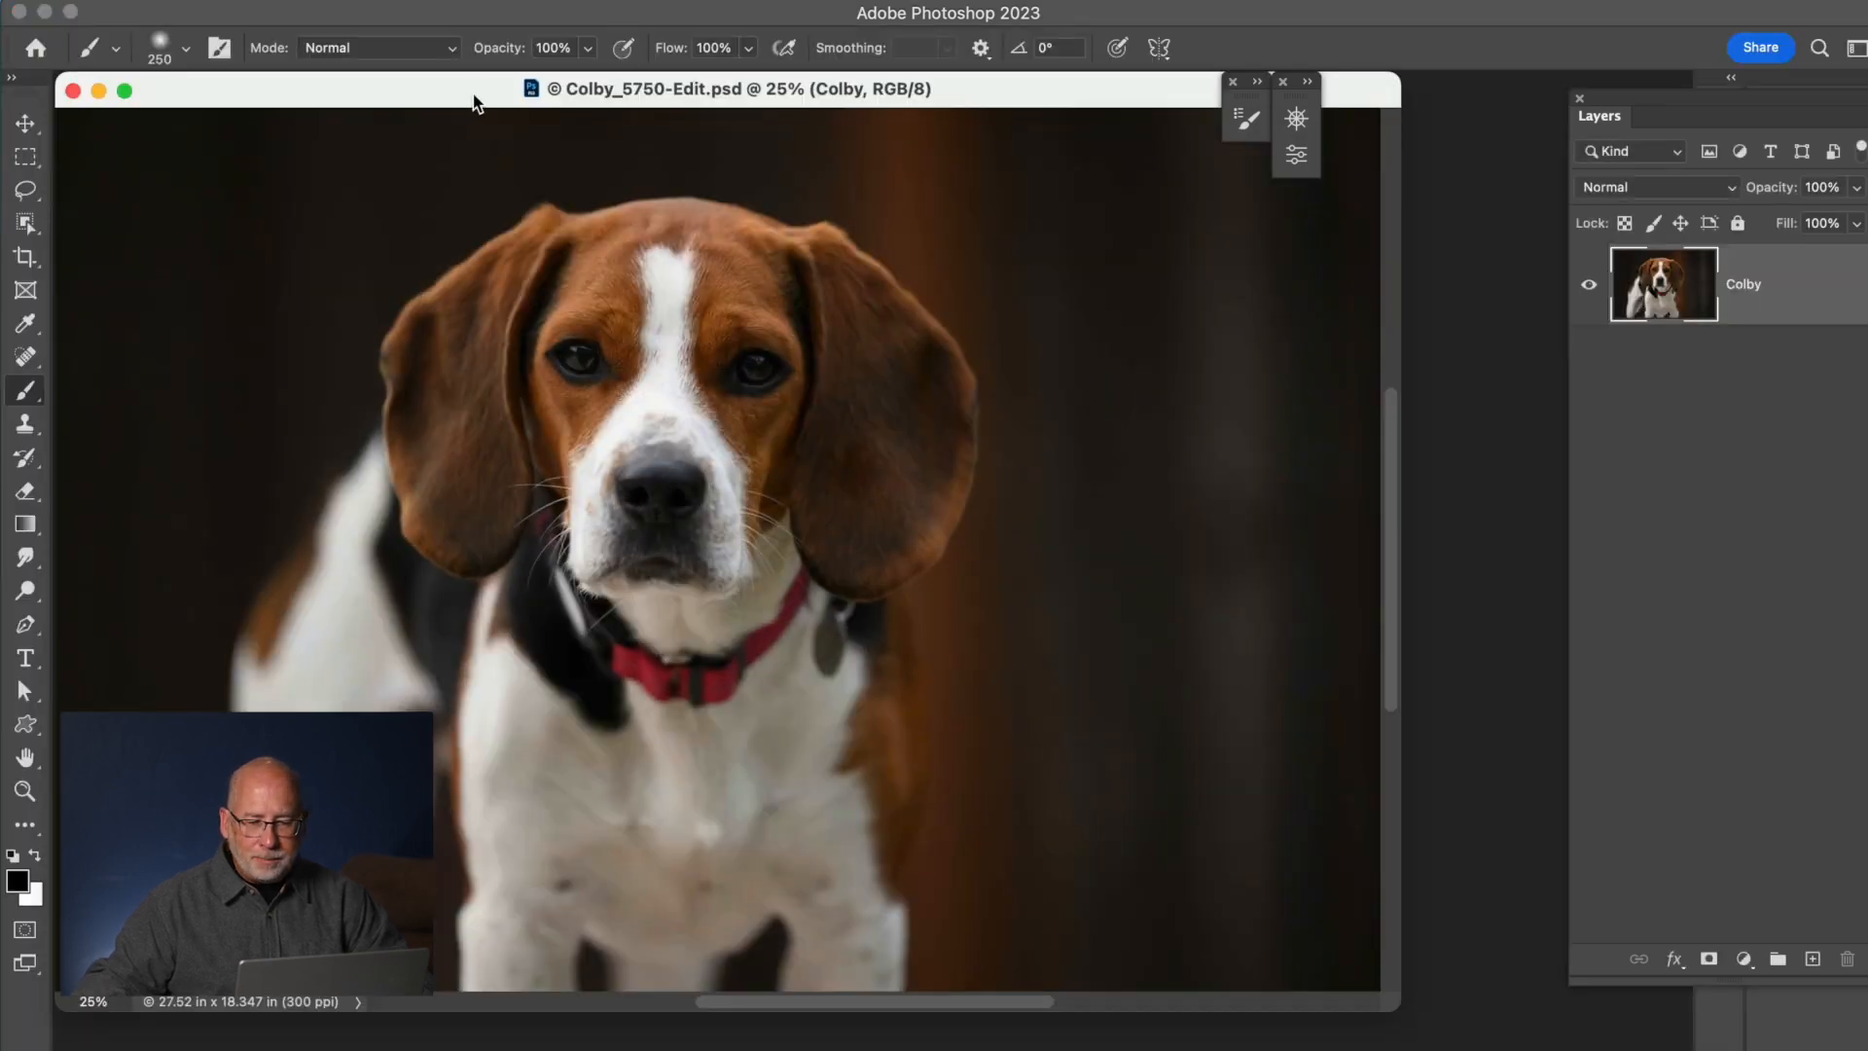
Add a new empty layer above the Colby layer and activate the Brush tool for working around the dog's eyes.
{"action": "left_click_drag", "start_coordinate": [473, 104], "coordinate": [517, 133]}
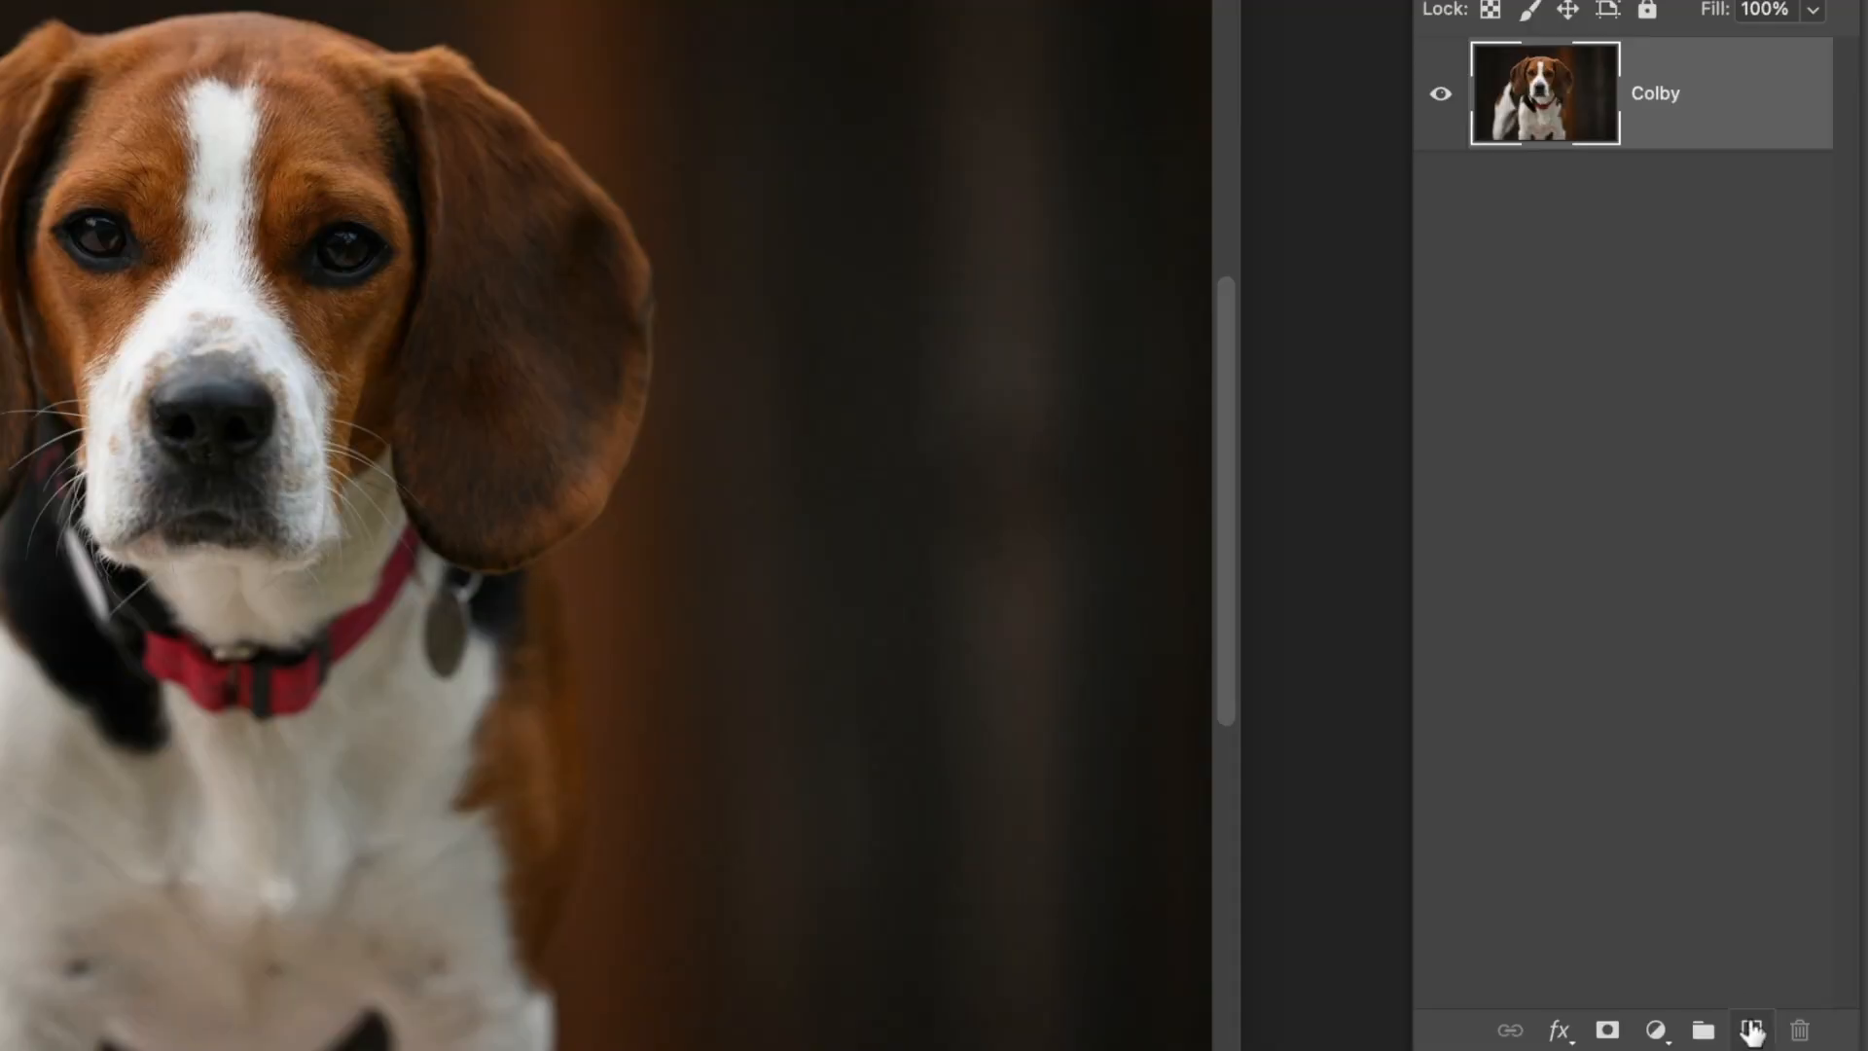
{"action": "left_click", "coordinate": [1751, 1032]}
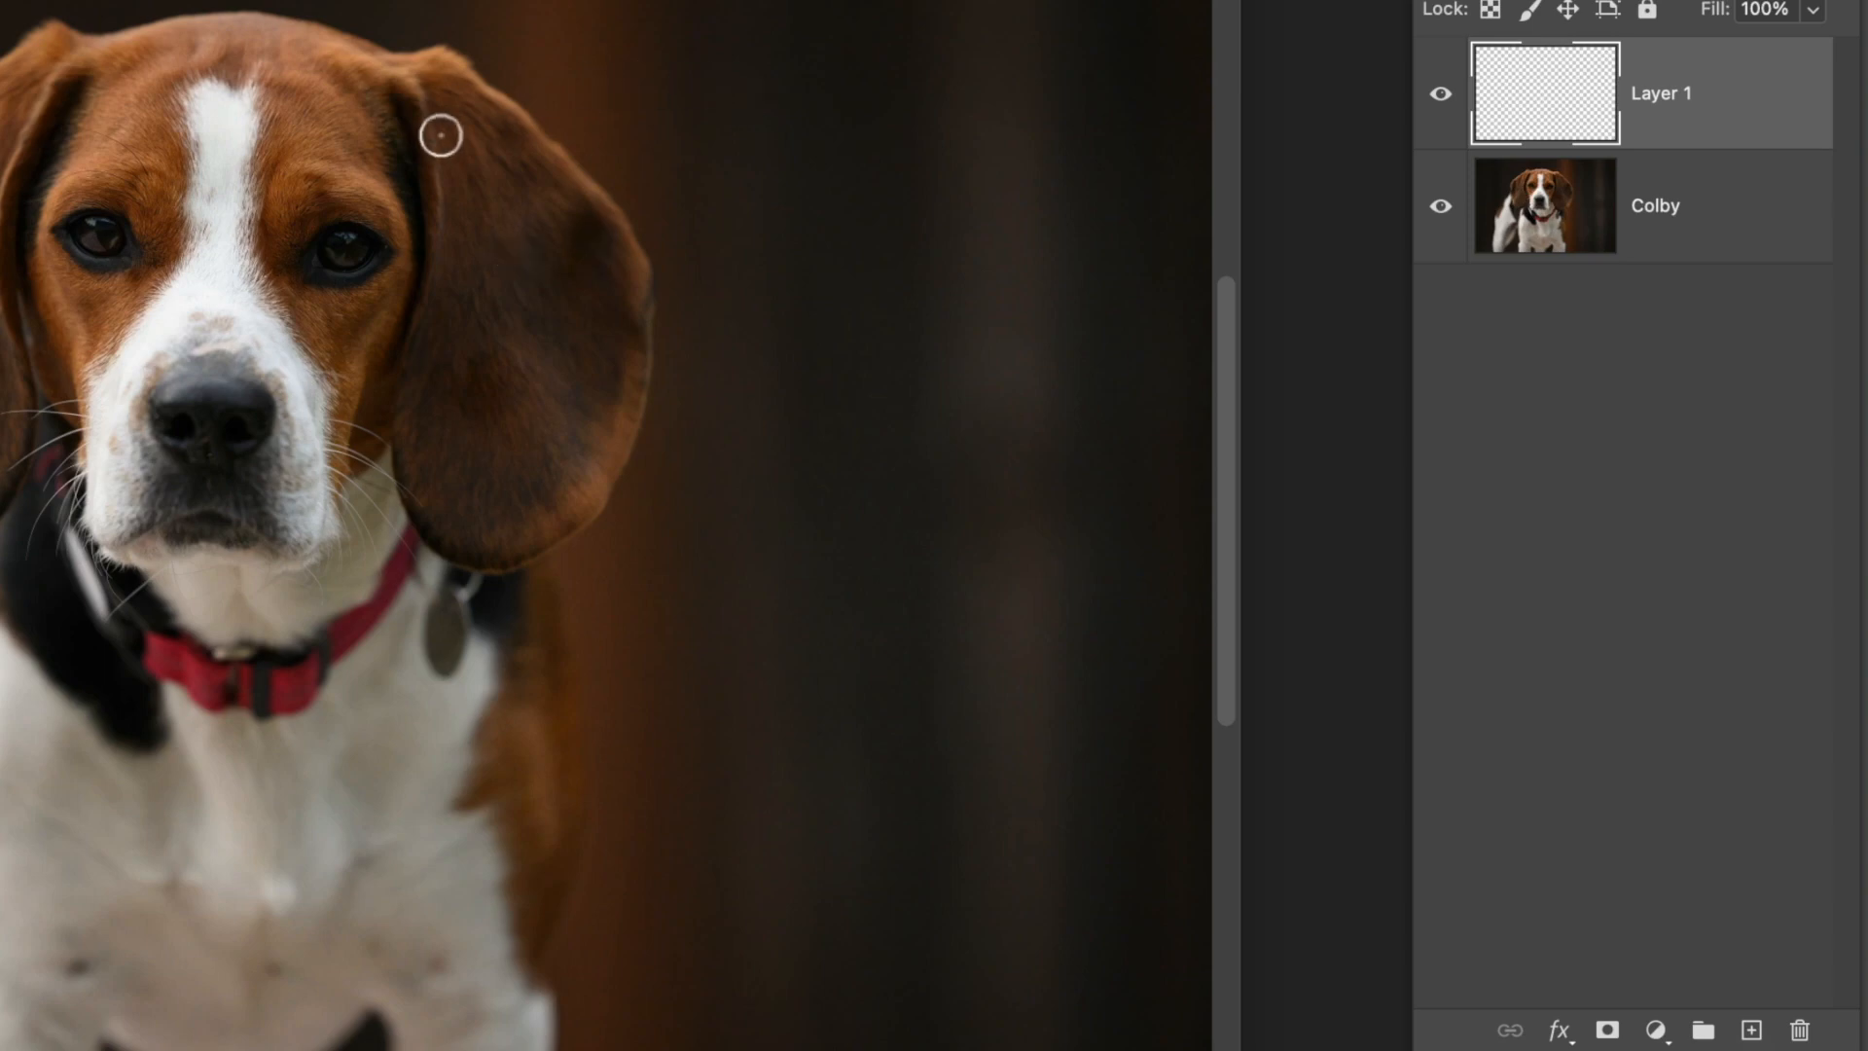
{"action": "key", "text": "z"}
{"action": "left_click_drag", "start_coordinate": [0, 129], "coordinate": [525, 397]}
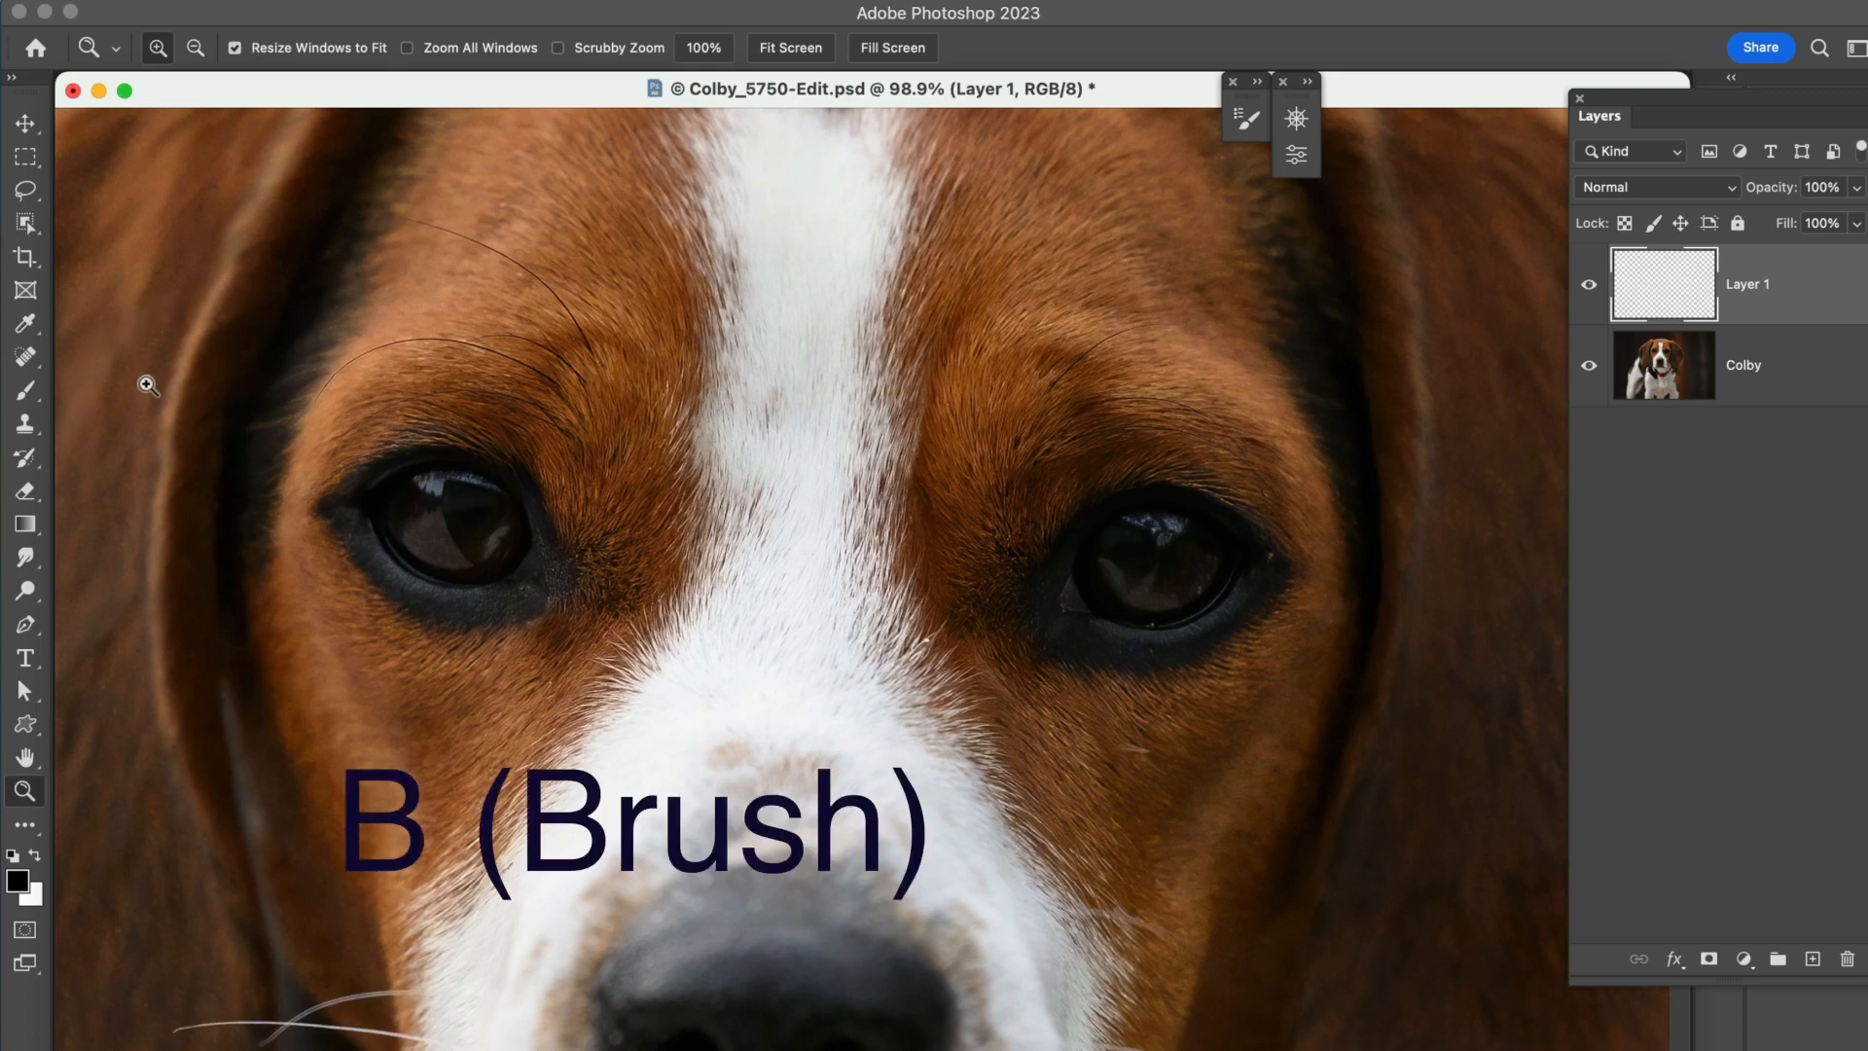
{"action": "key", "text": "b"}
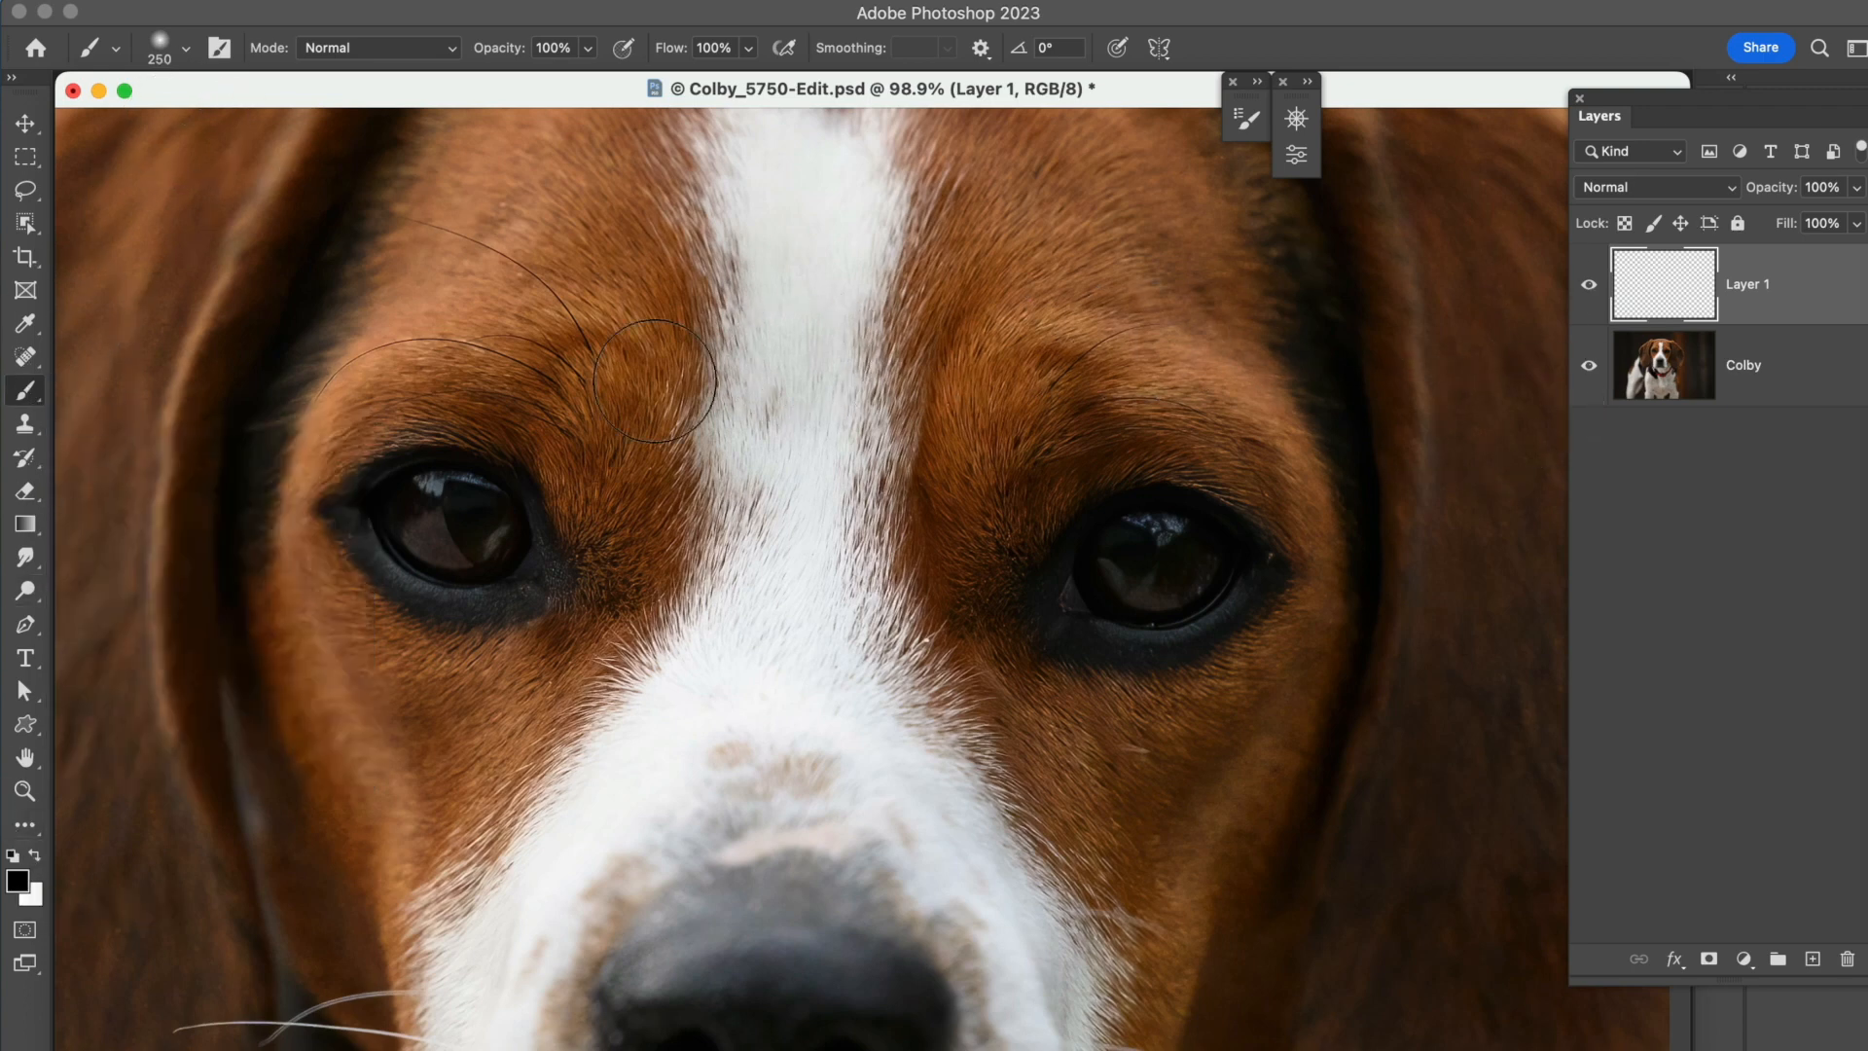
Paint two black Soft Round test strokes over the dog's eye and forehead and undo both.
{"action": "mouse_move", "coordinate": [604, 392]}
{"action": "left_mouse_down"}
{"action": "mouse_move", "coordinate": [482, 503]}
{"action": "mouse_move", "coordinate": [453, 564]}
{"action": "left_mouse_up"}
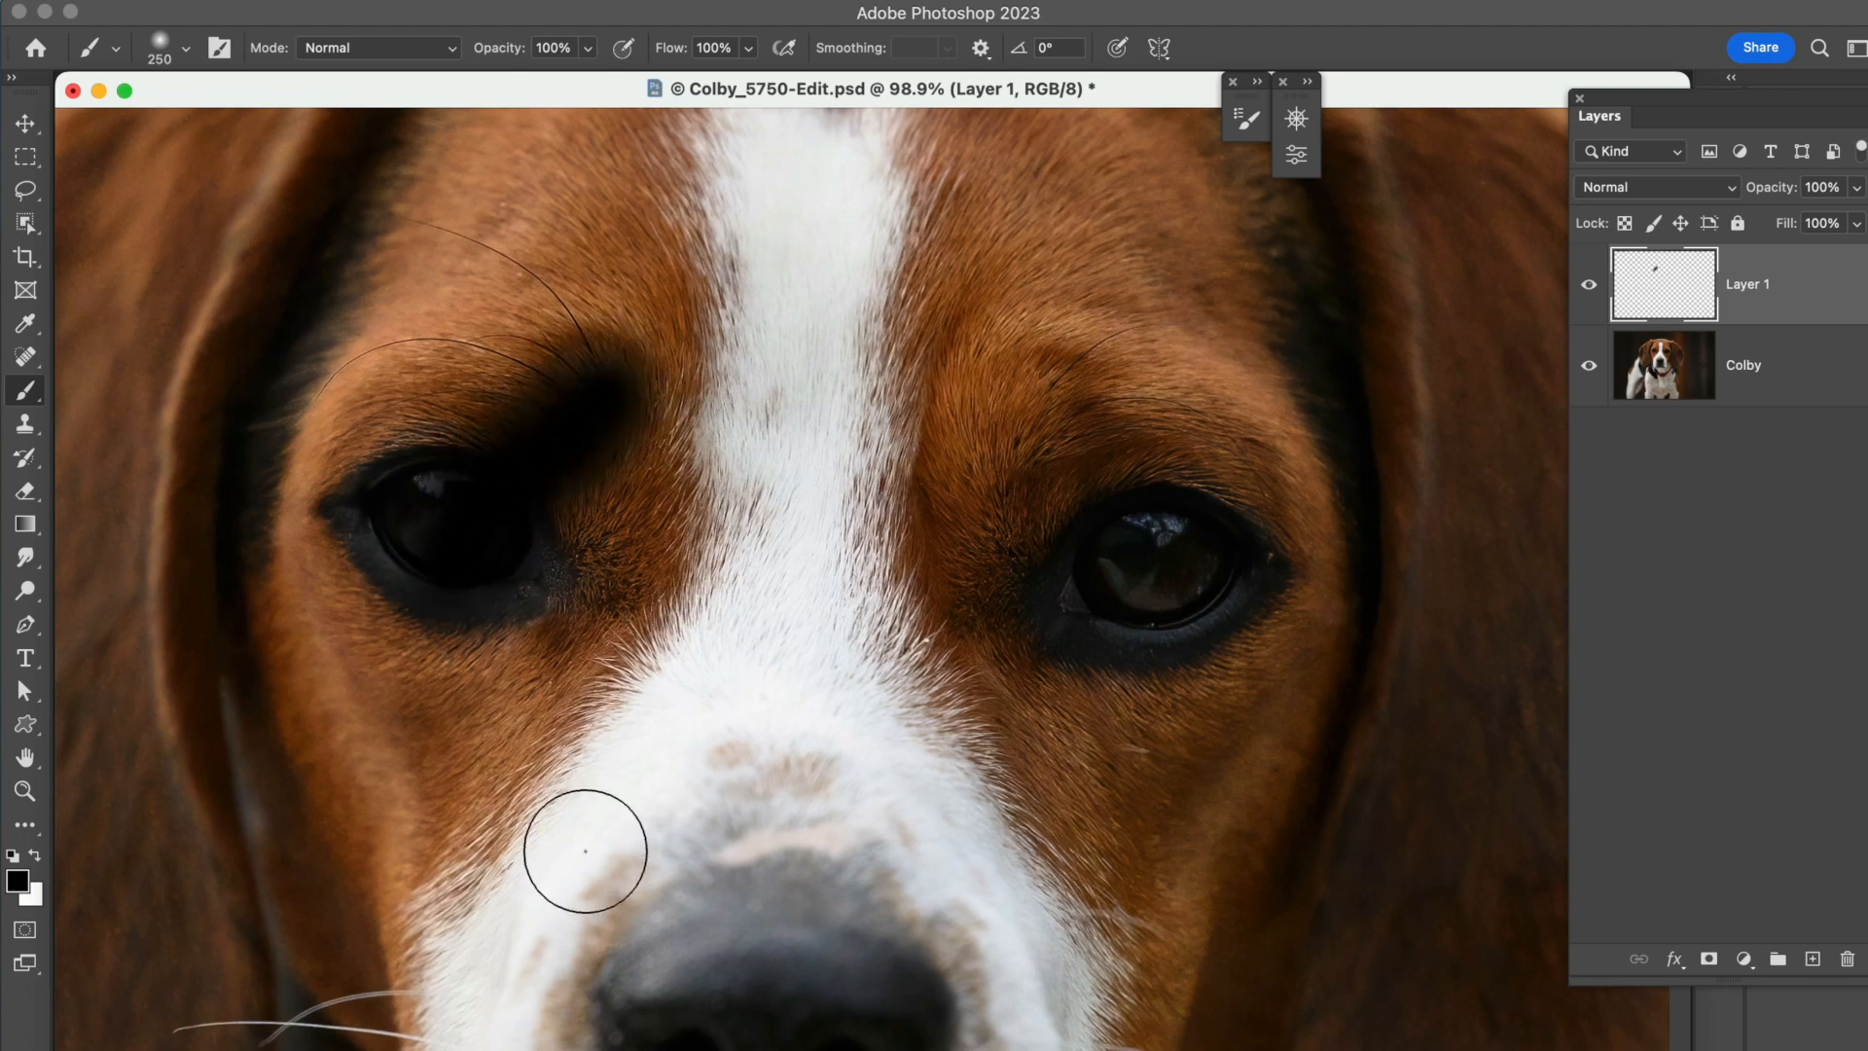
{"action": "left_click_drag", "start_coordinate": [830, 273], "coordinate": [715, 589]}
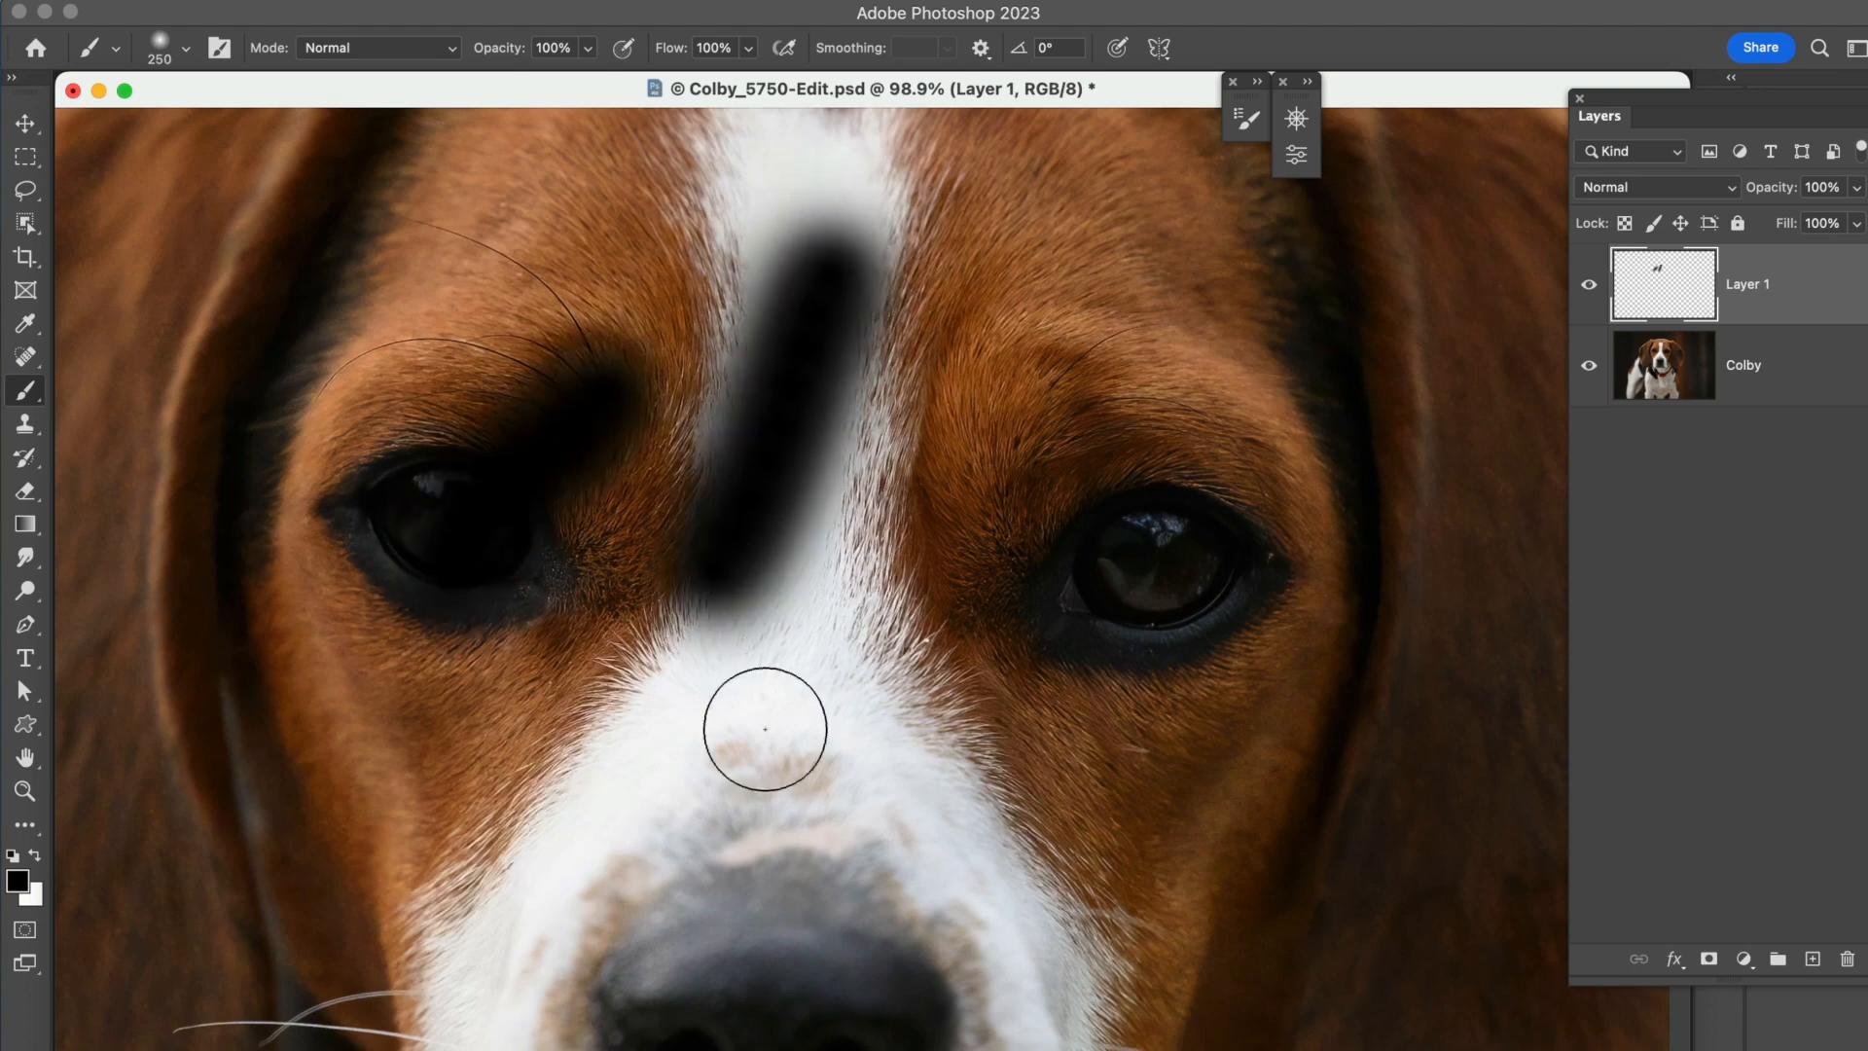
{"action": "key", "text": "super+z"}
{"action": "key", "text": "super+z"}
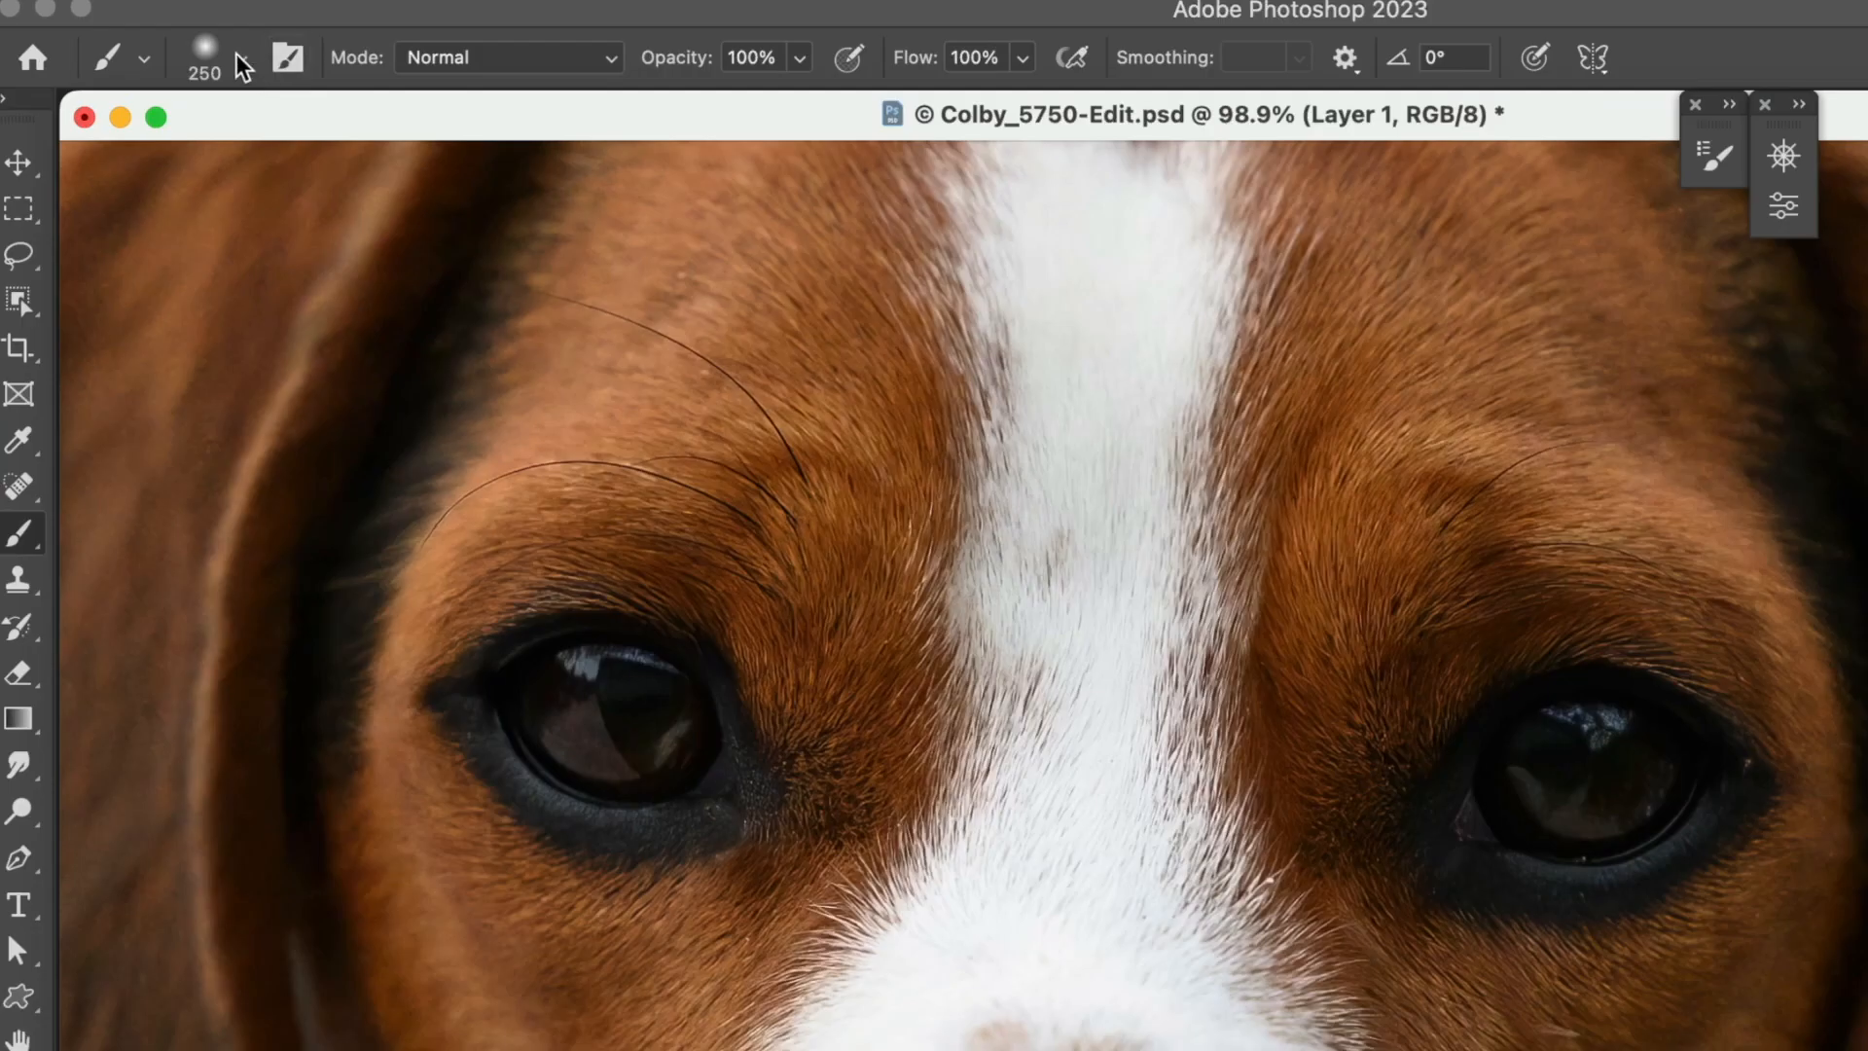
Choose the Eye Highlight brush preset from the end of the brush list.
{"action": "left_click", "coordinate": [240, 66]}
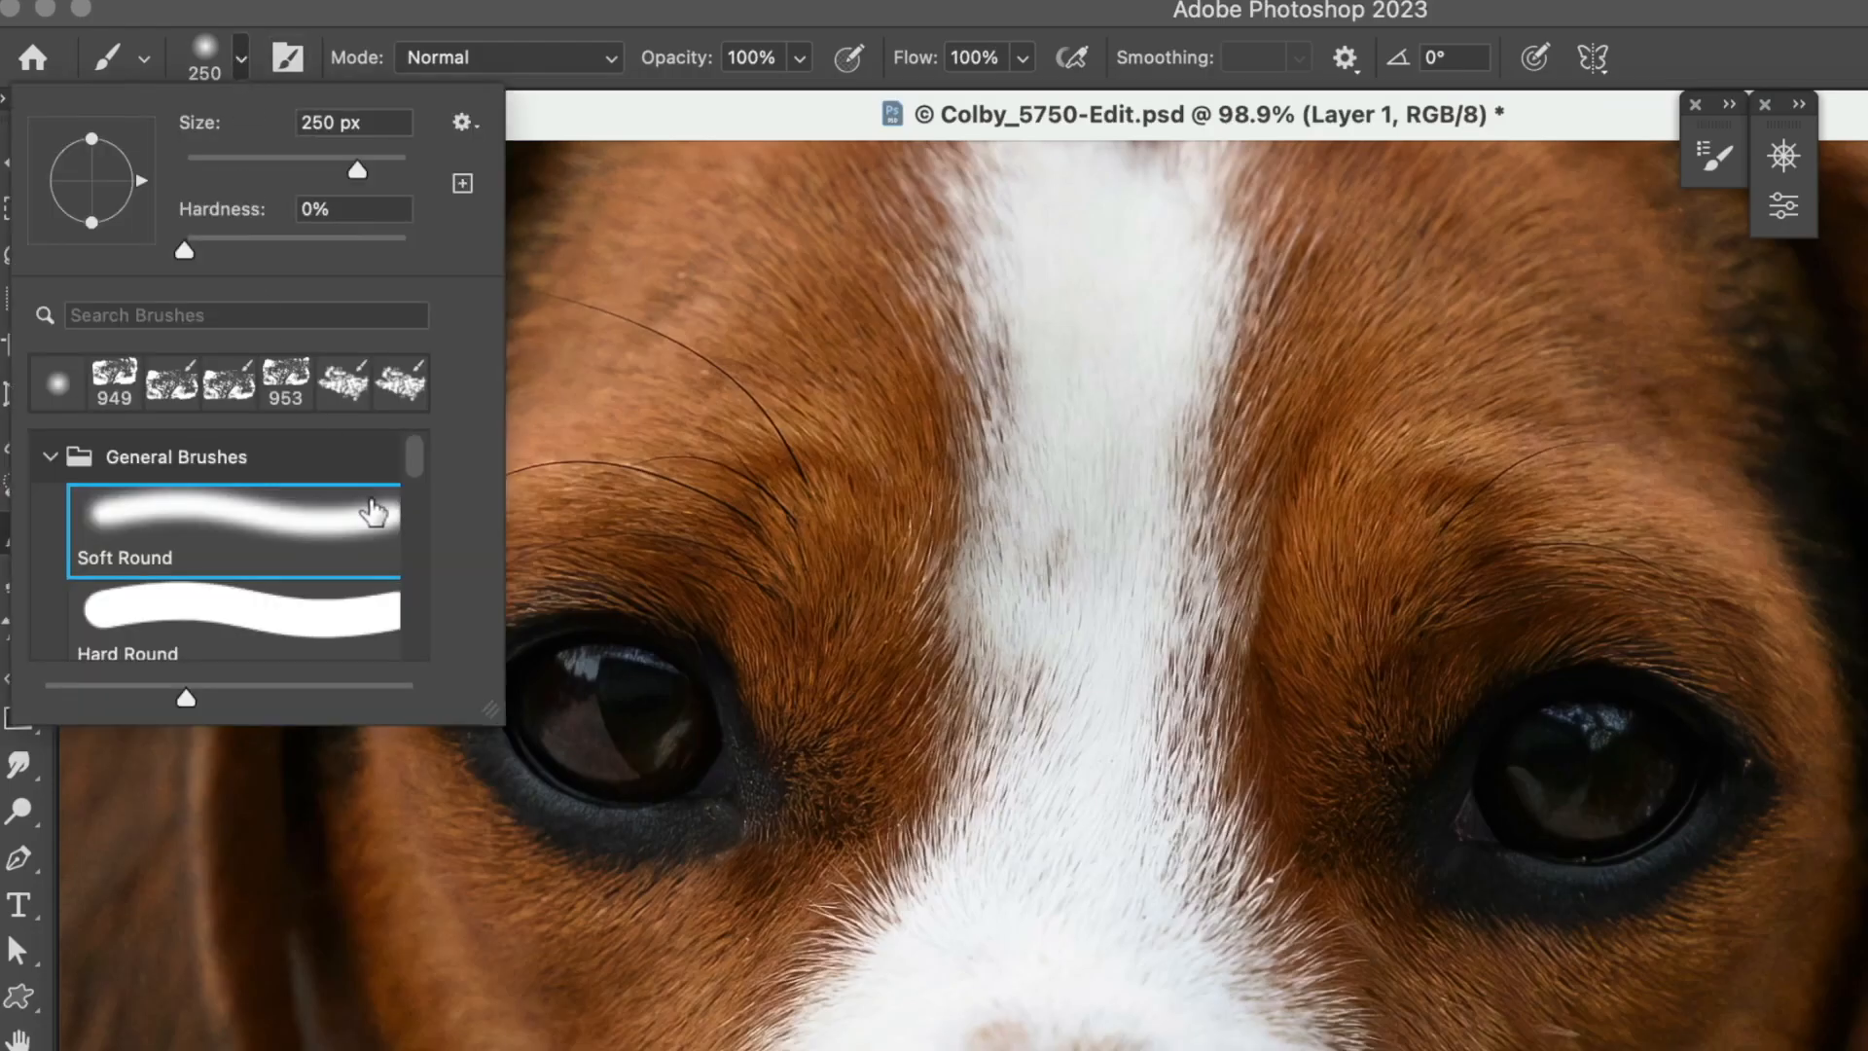
{"action": "left_click_drag", "start_coordinate": [425, 445], "coordinate": [433, 691]}
{"action": "left_click", "coordinate": [167, 611]}
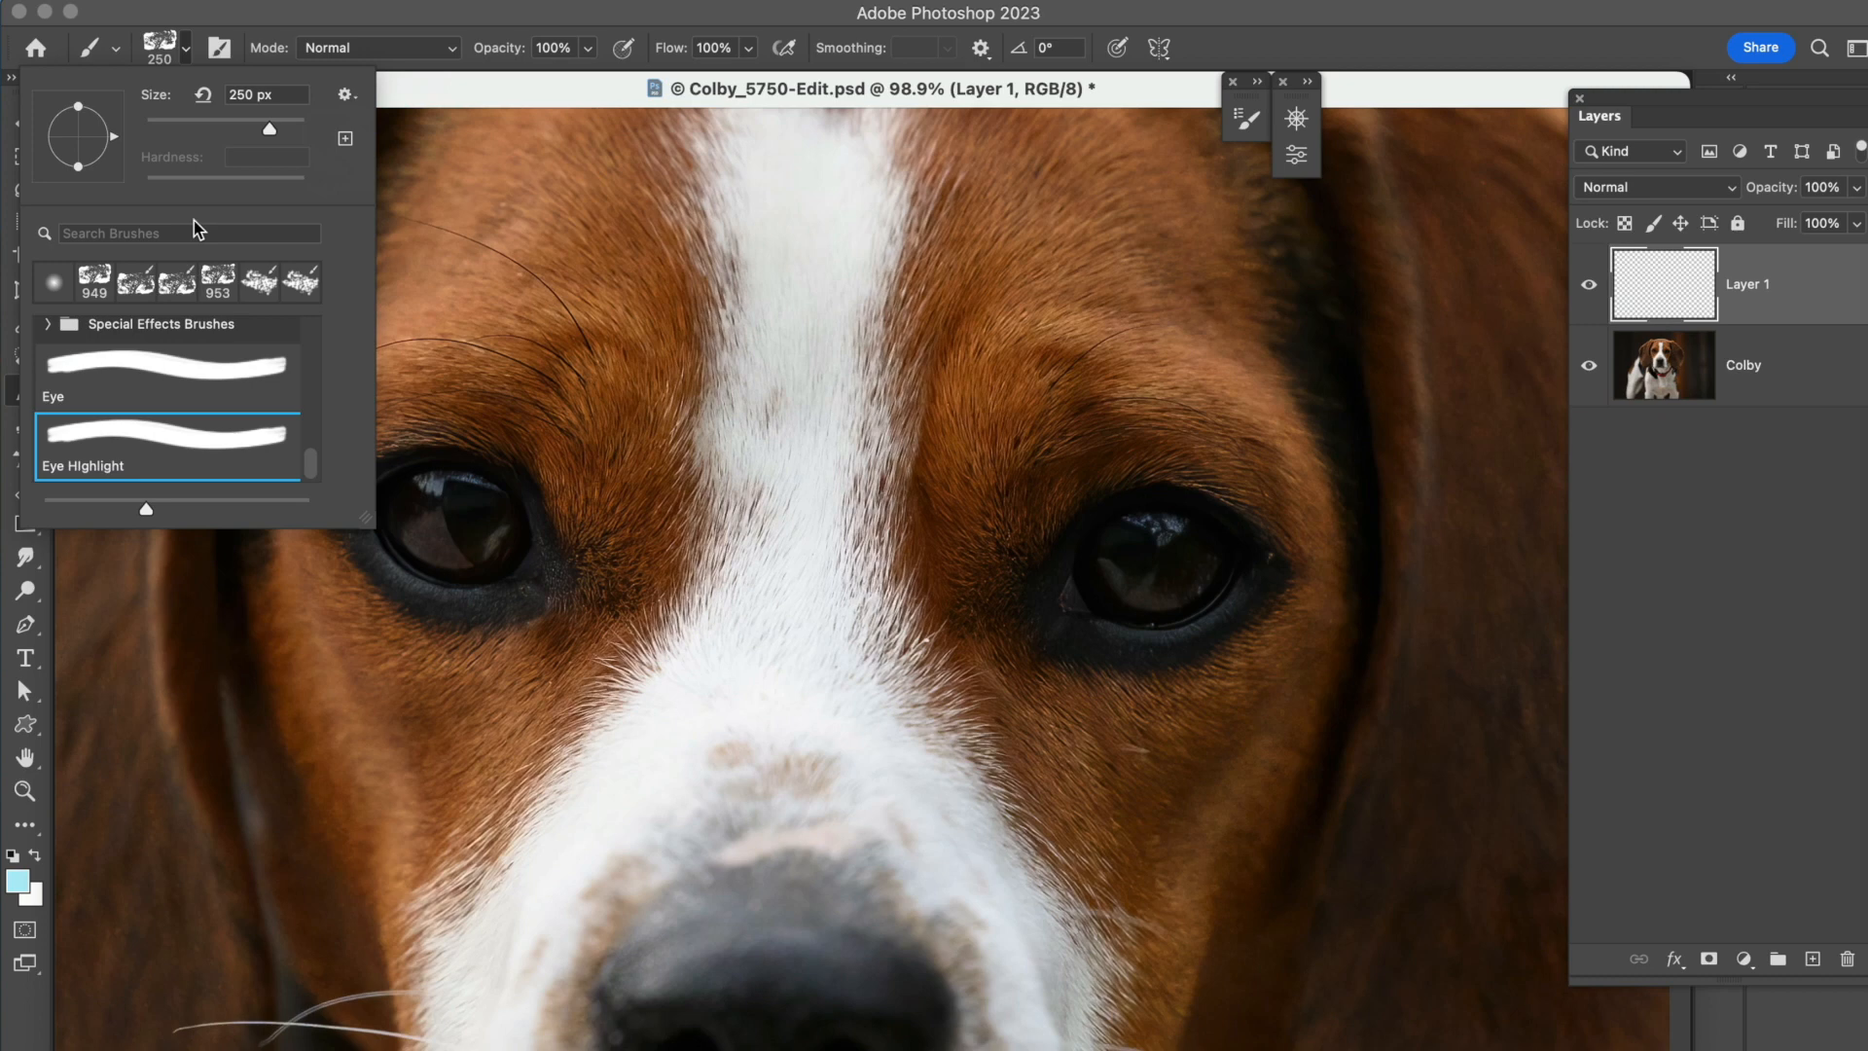
{"action": "left_click", "coordinate": [467, 87]}
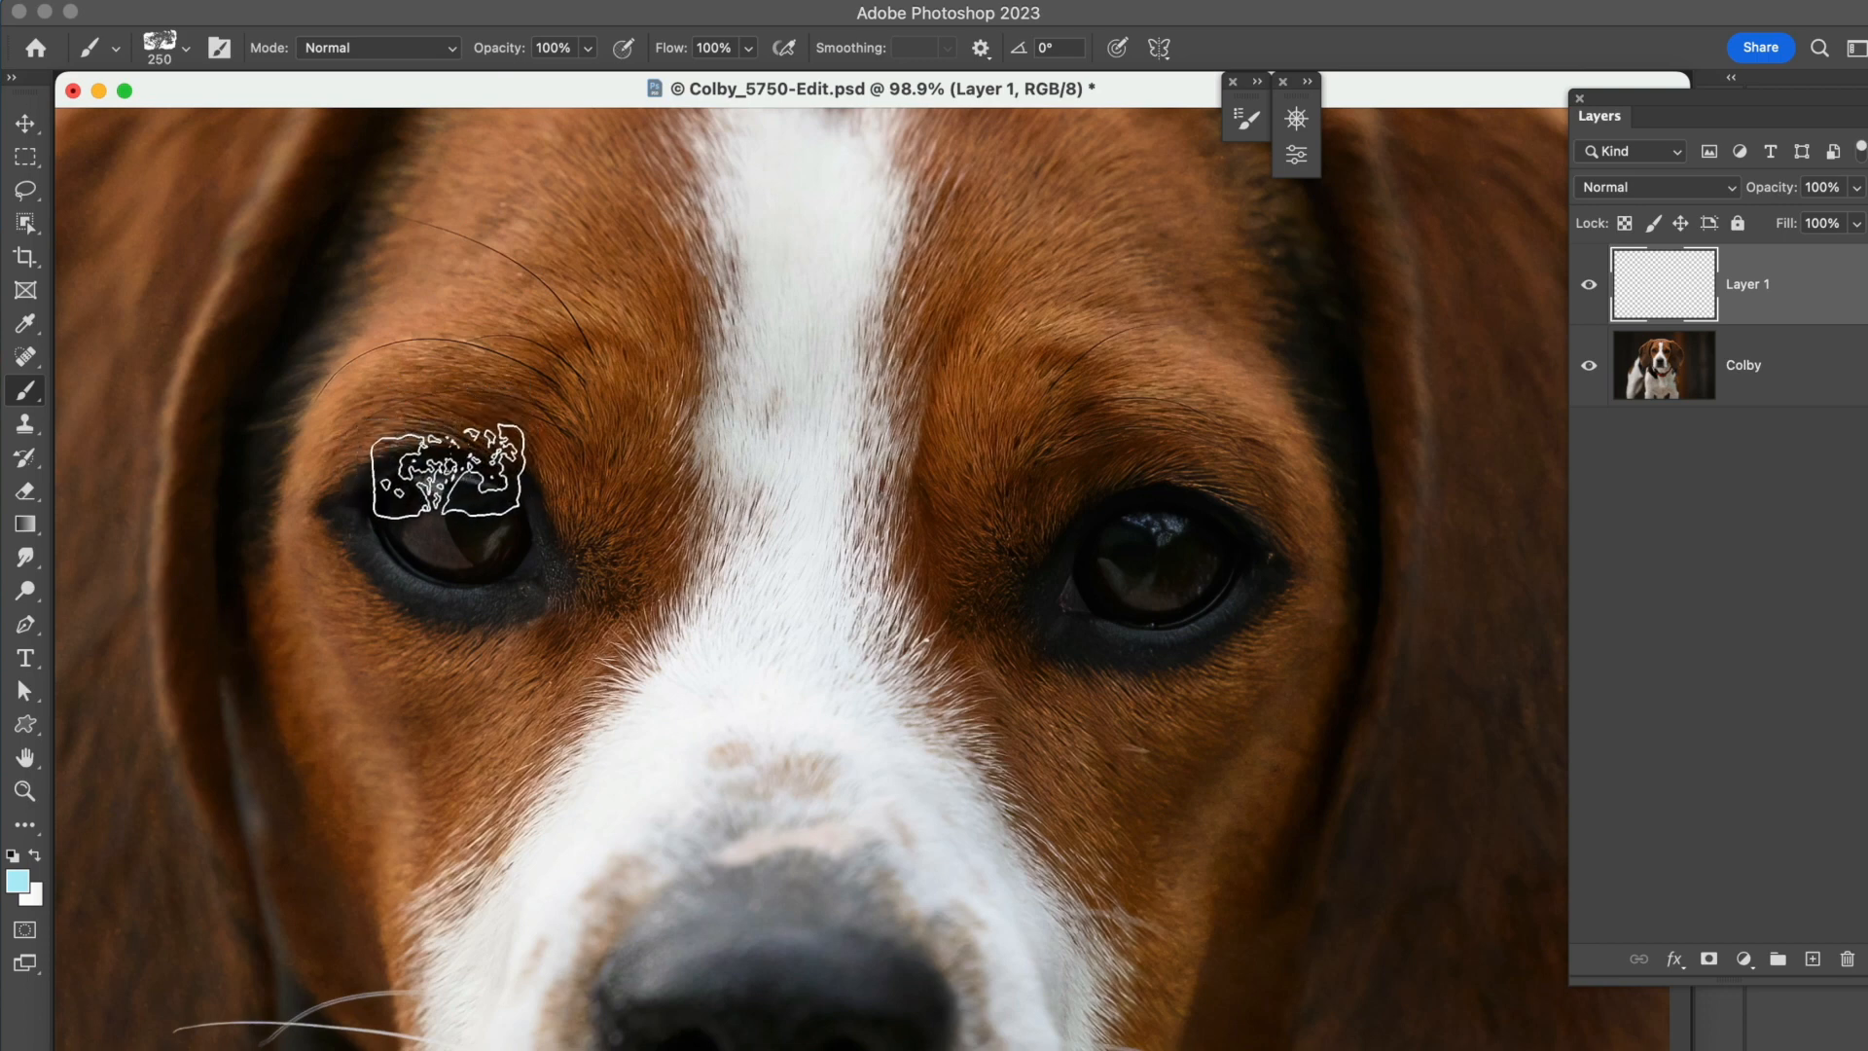
Size the Eye Highlight brush to 200 px and rotate its tip to -11°.
{"action": "key", "text": "bracketright"}
{"action": "key", "text": "bracketright"}
{"action": "key", "text": "bracketright"}
{"action": "key", "text": "bracketright"}
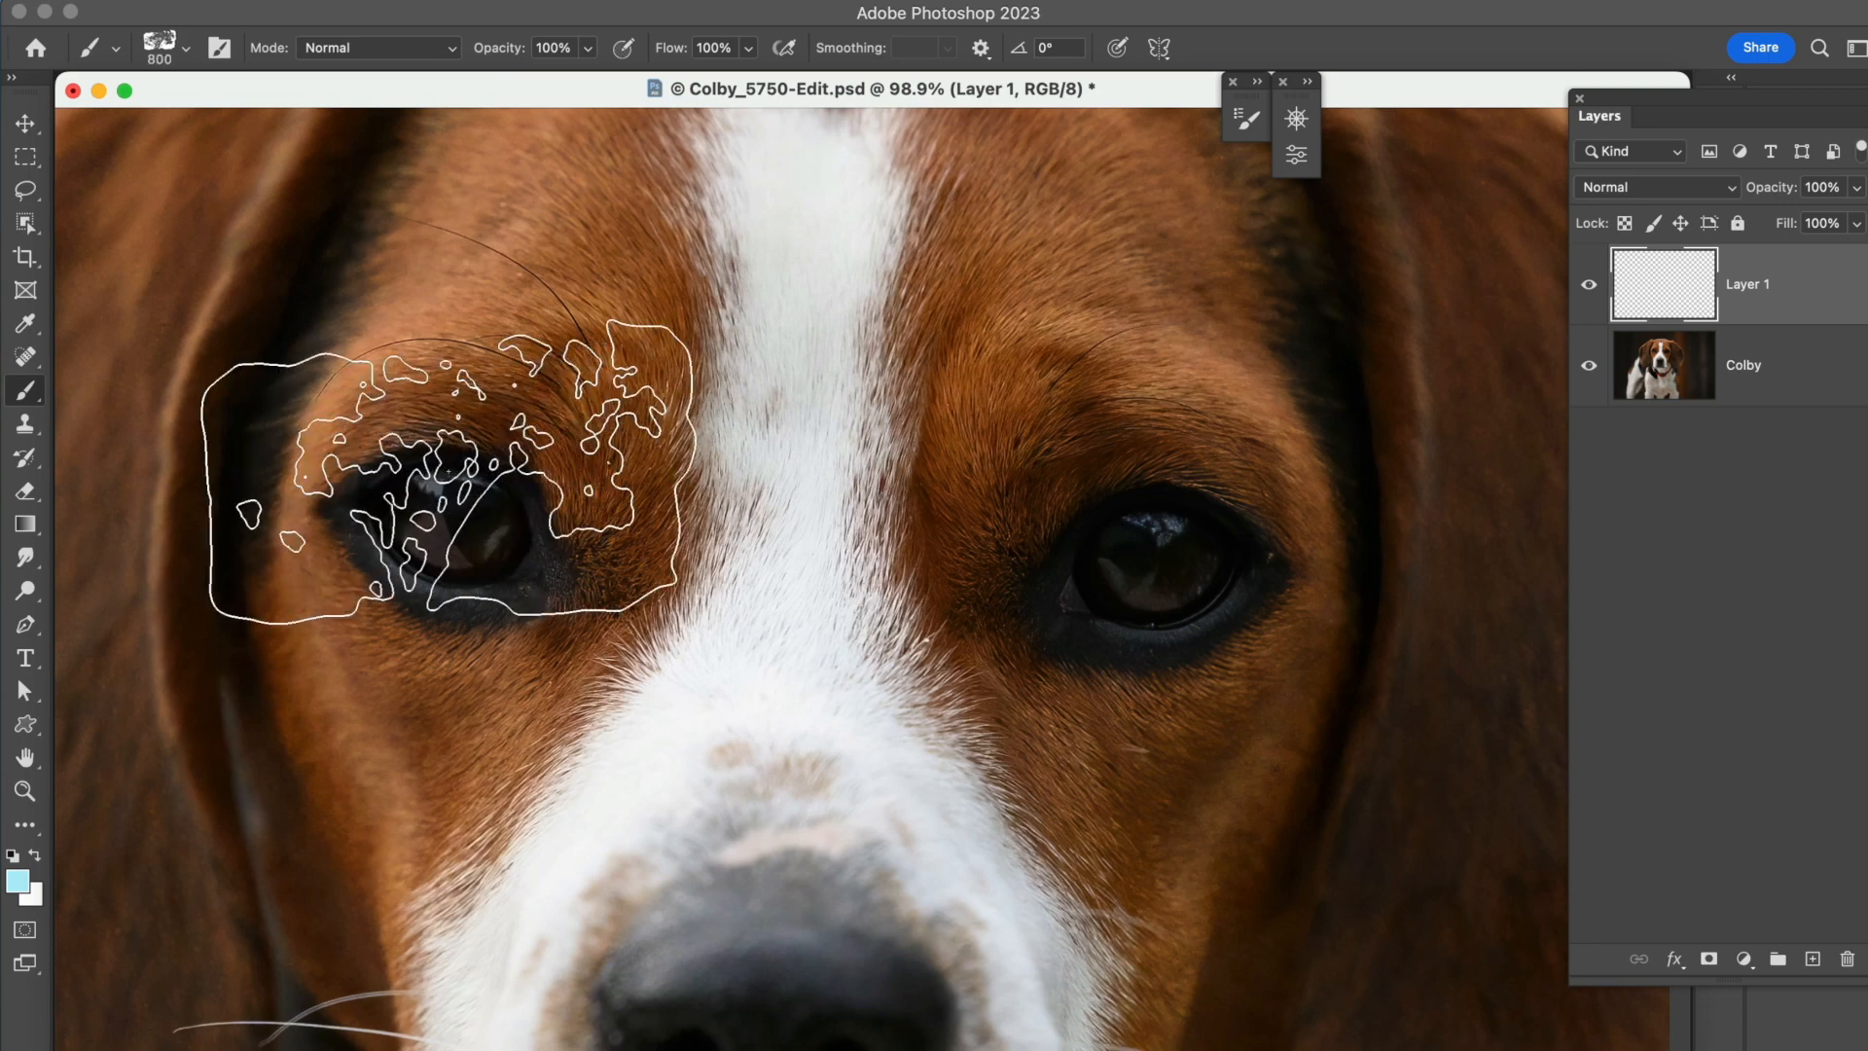
{"action": "key", "text": "bracketleft"}
{"action": "key", "text": "bracketleft"}
{"action": "key", "text": "bracketleft"}
{"action": "key", "text": "bracketleft"}
{"action": "key", "text": "bracketleft"}
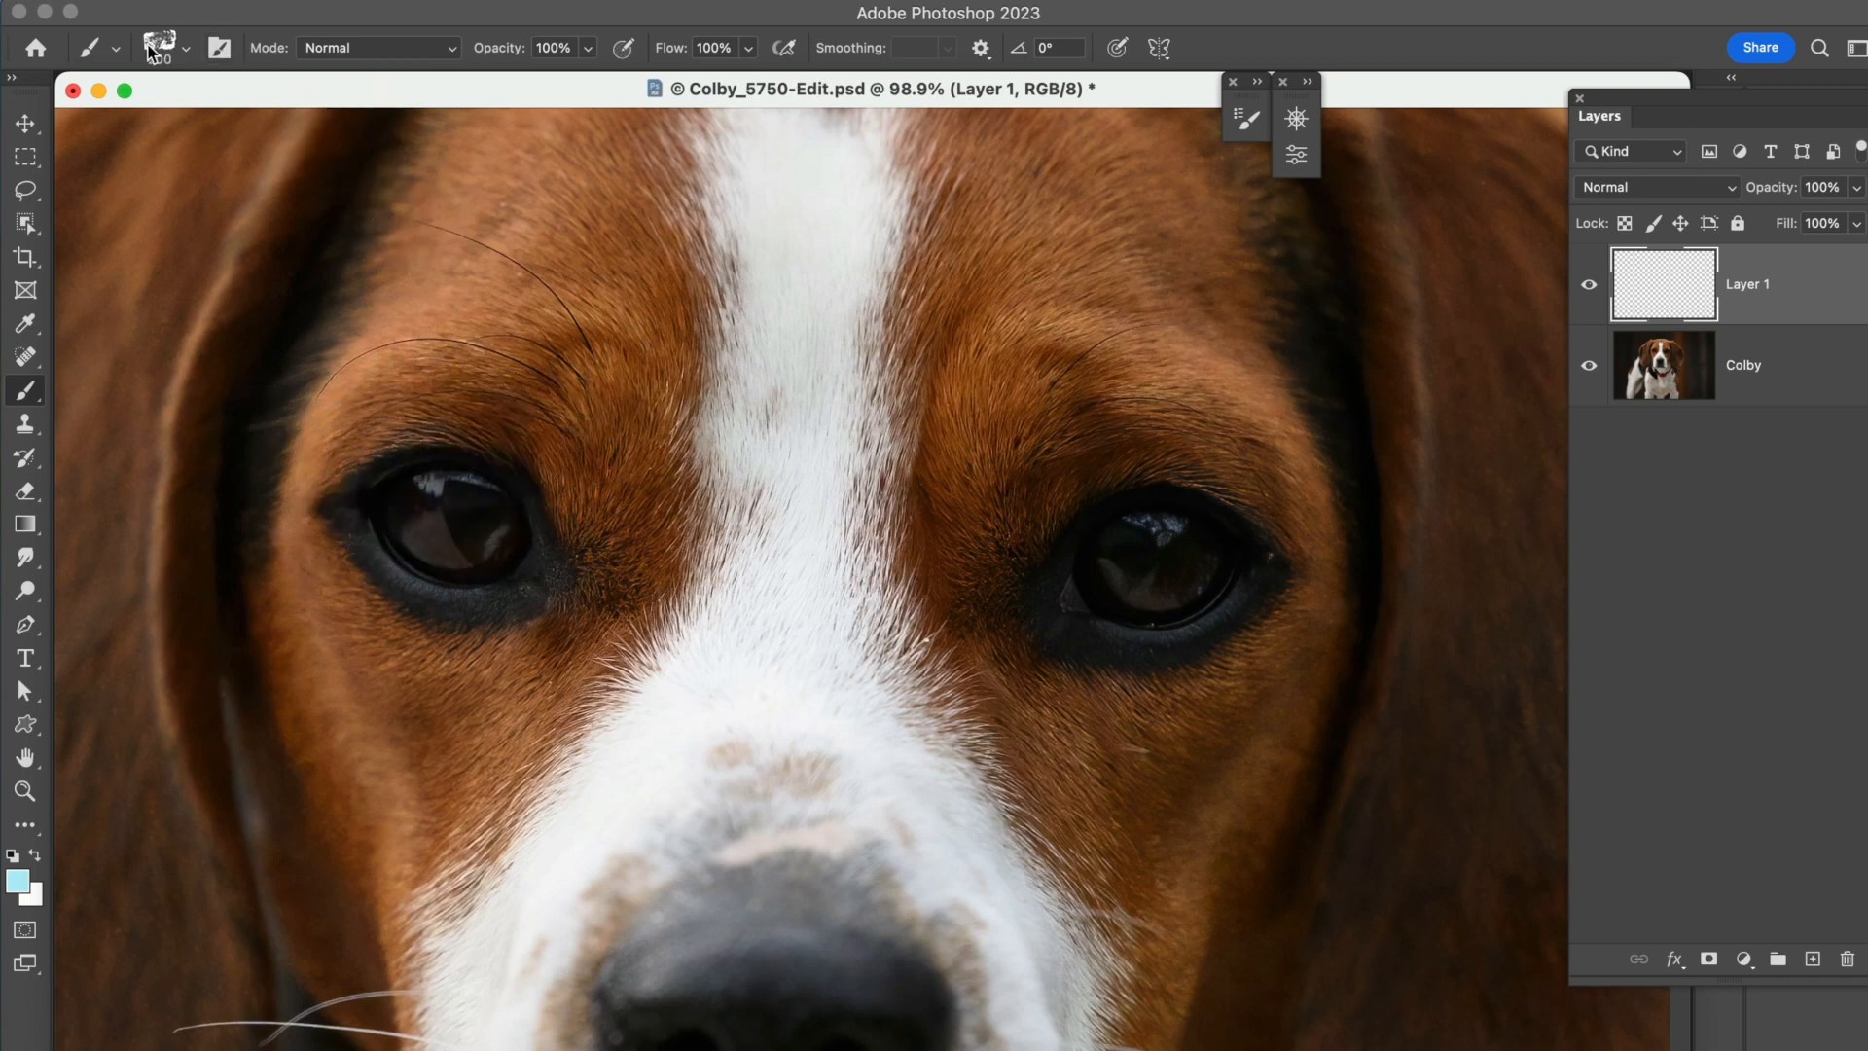
{"action": "left_click", "coordinate": [190, 50]}
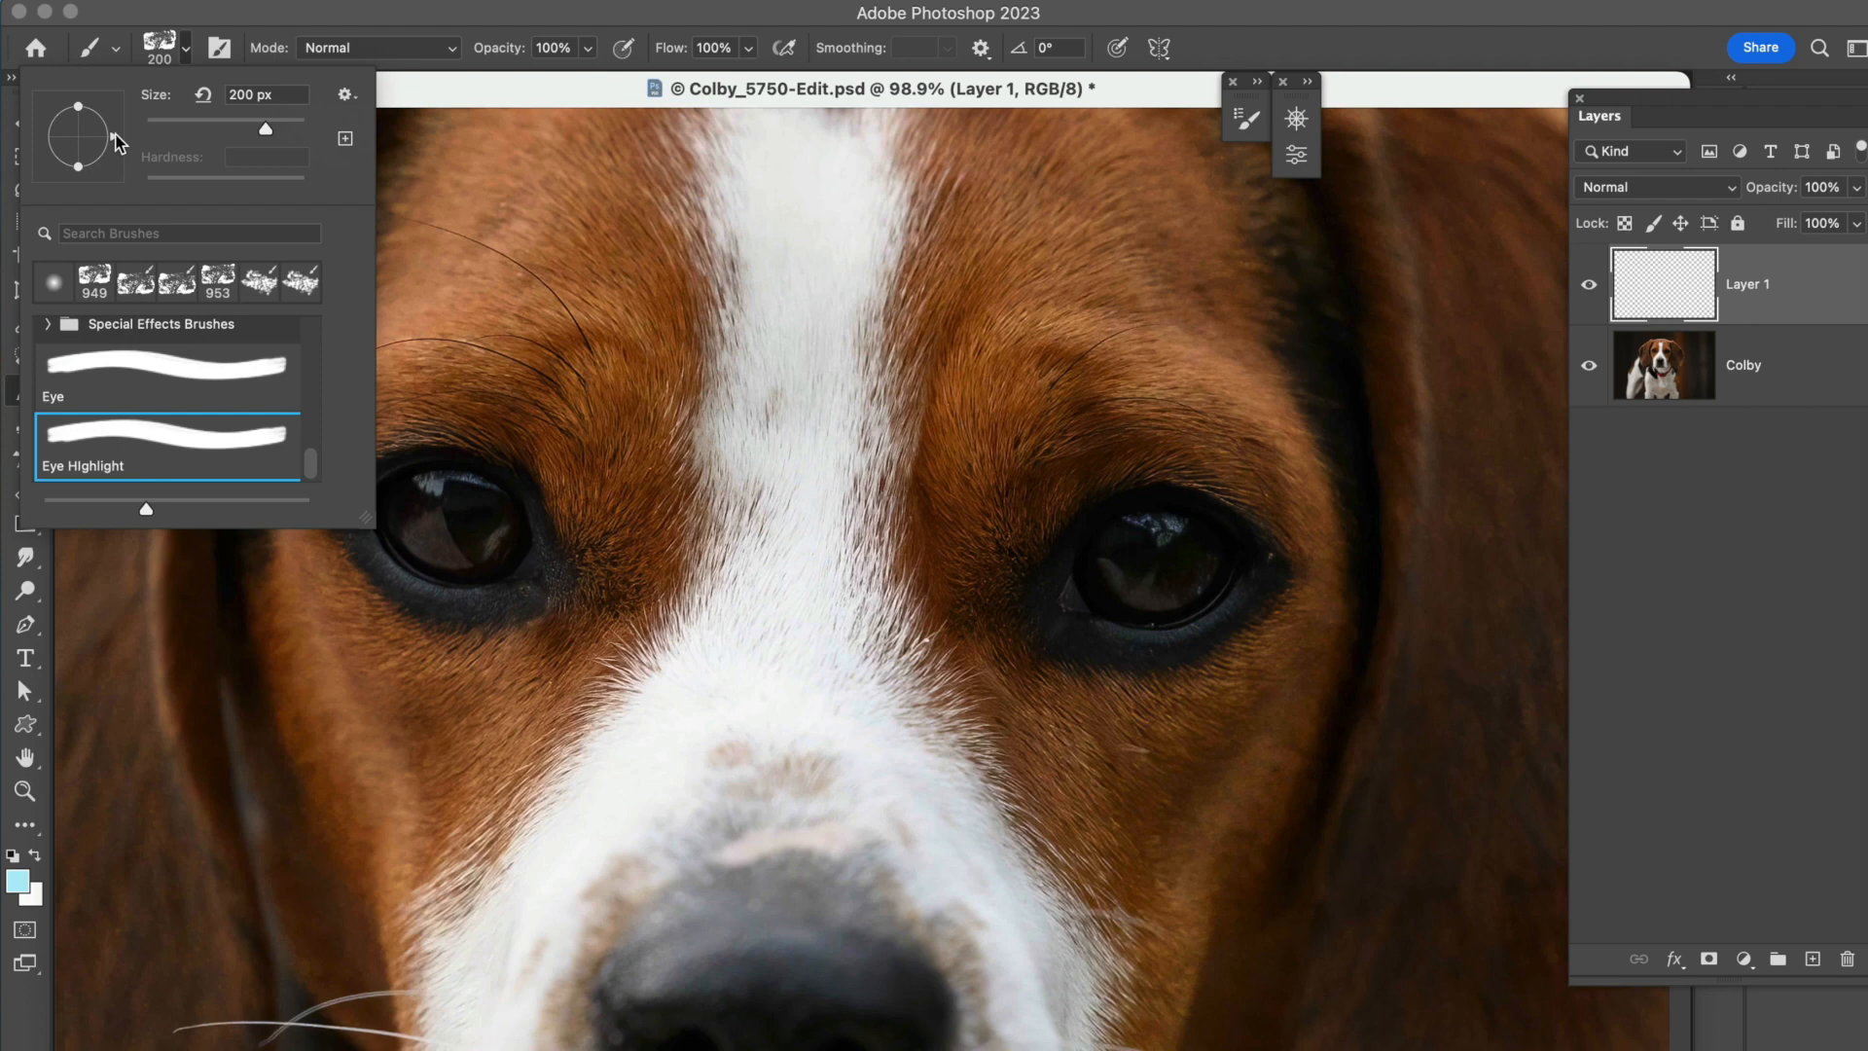
{"action": "left_click", "coordinate": [113, 155]}
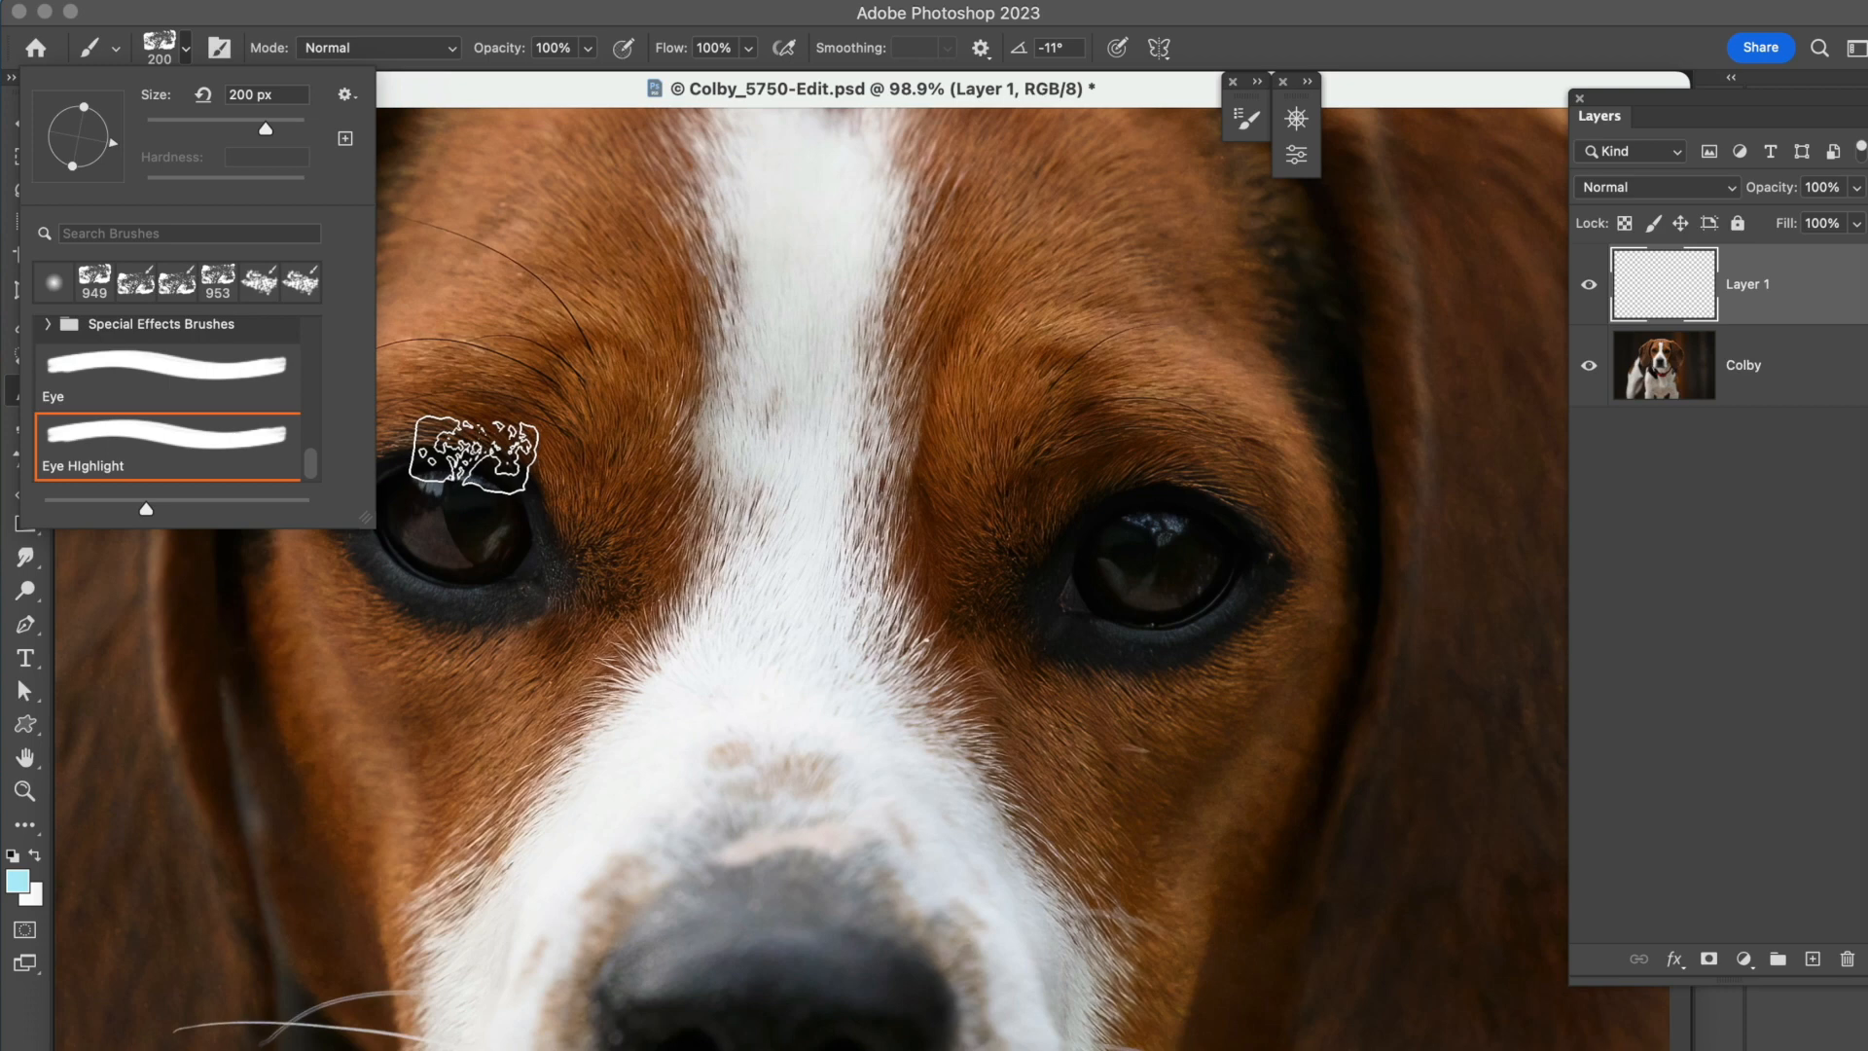
{"action": "left_click", "coordinate": [563, 84]}
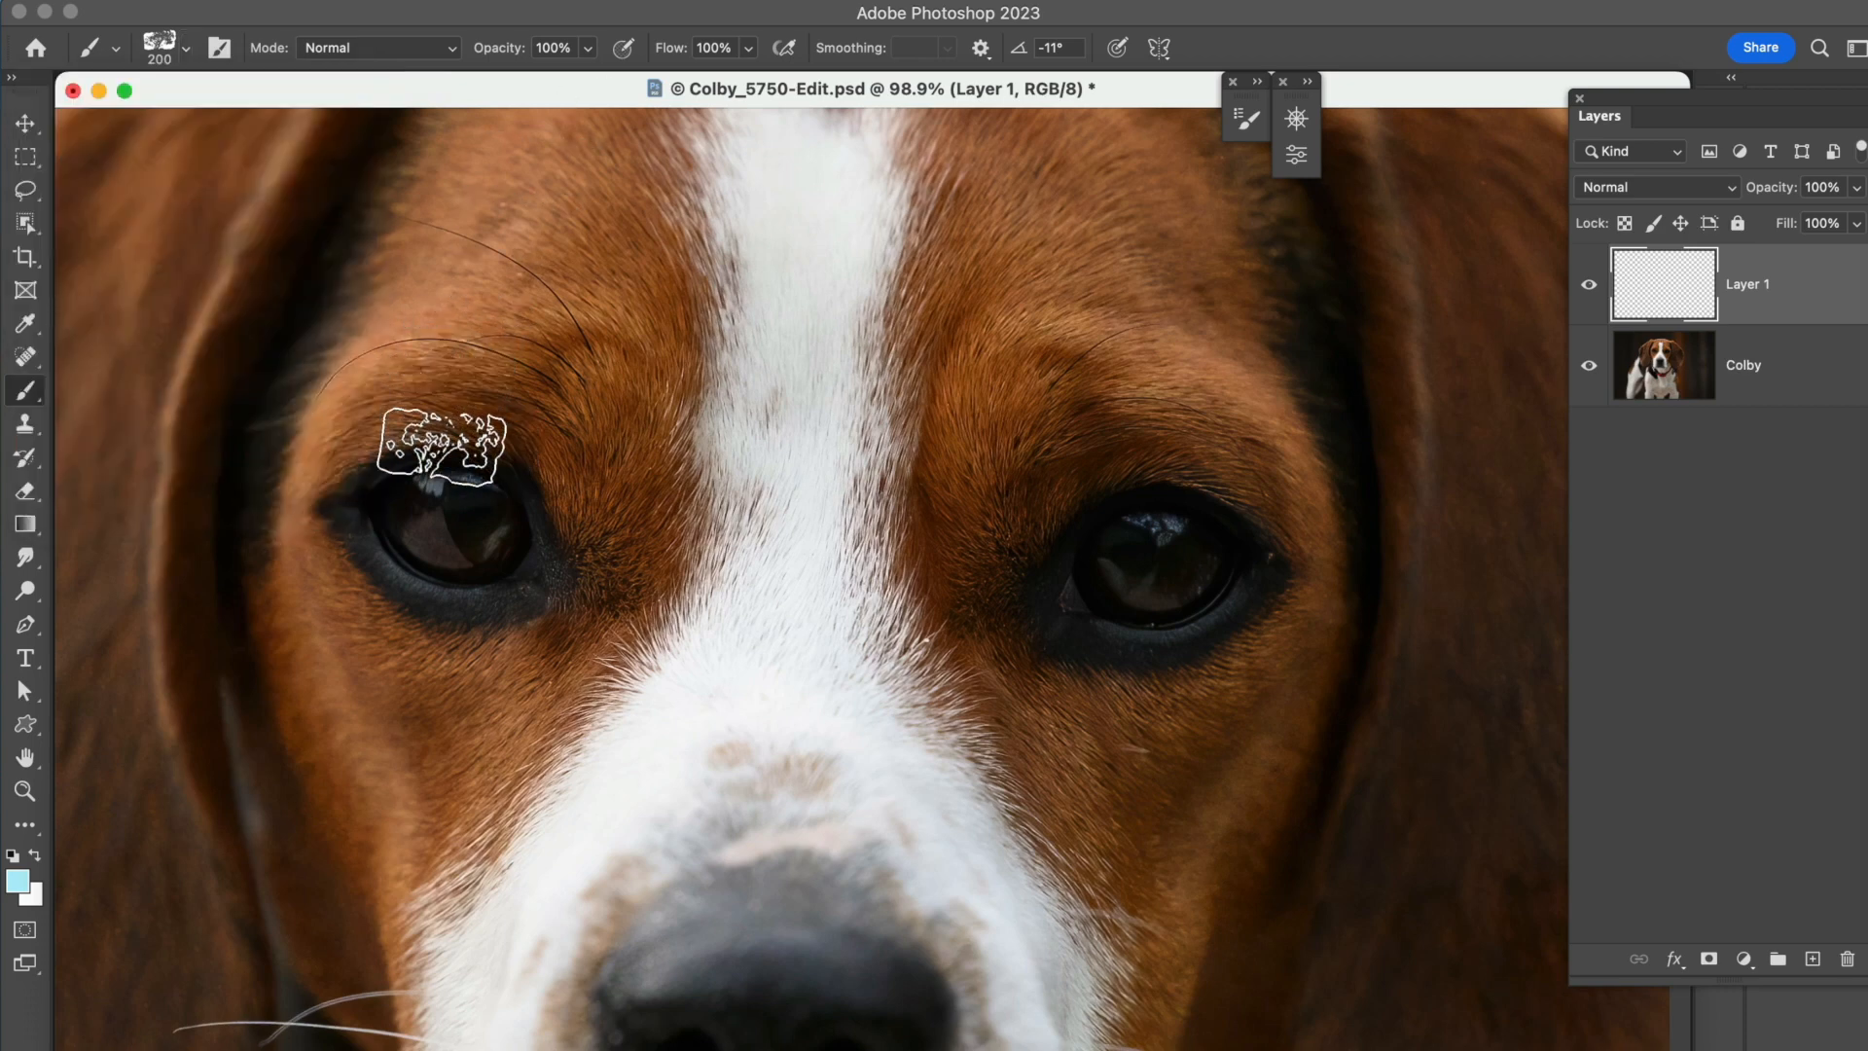
Set the brush size to 250 px and stamp the light blue tree highlight once over the upper part of each eye.
{"action": "key", "text": "bracketright"}
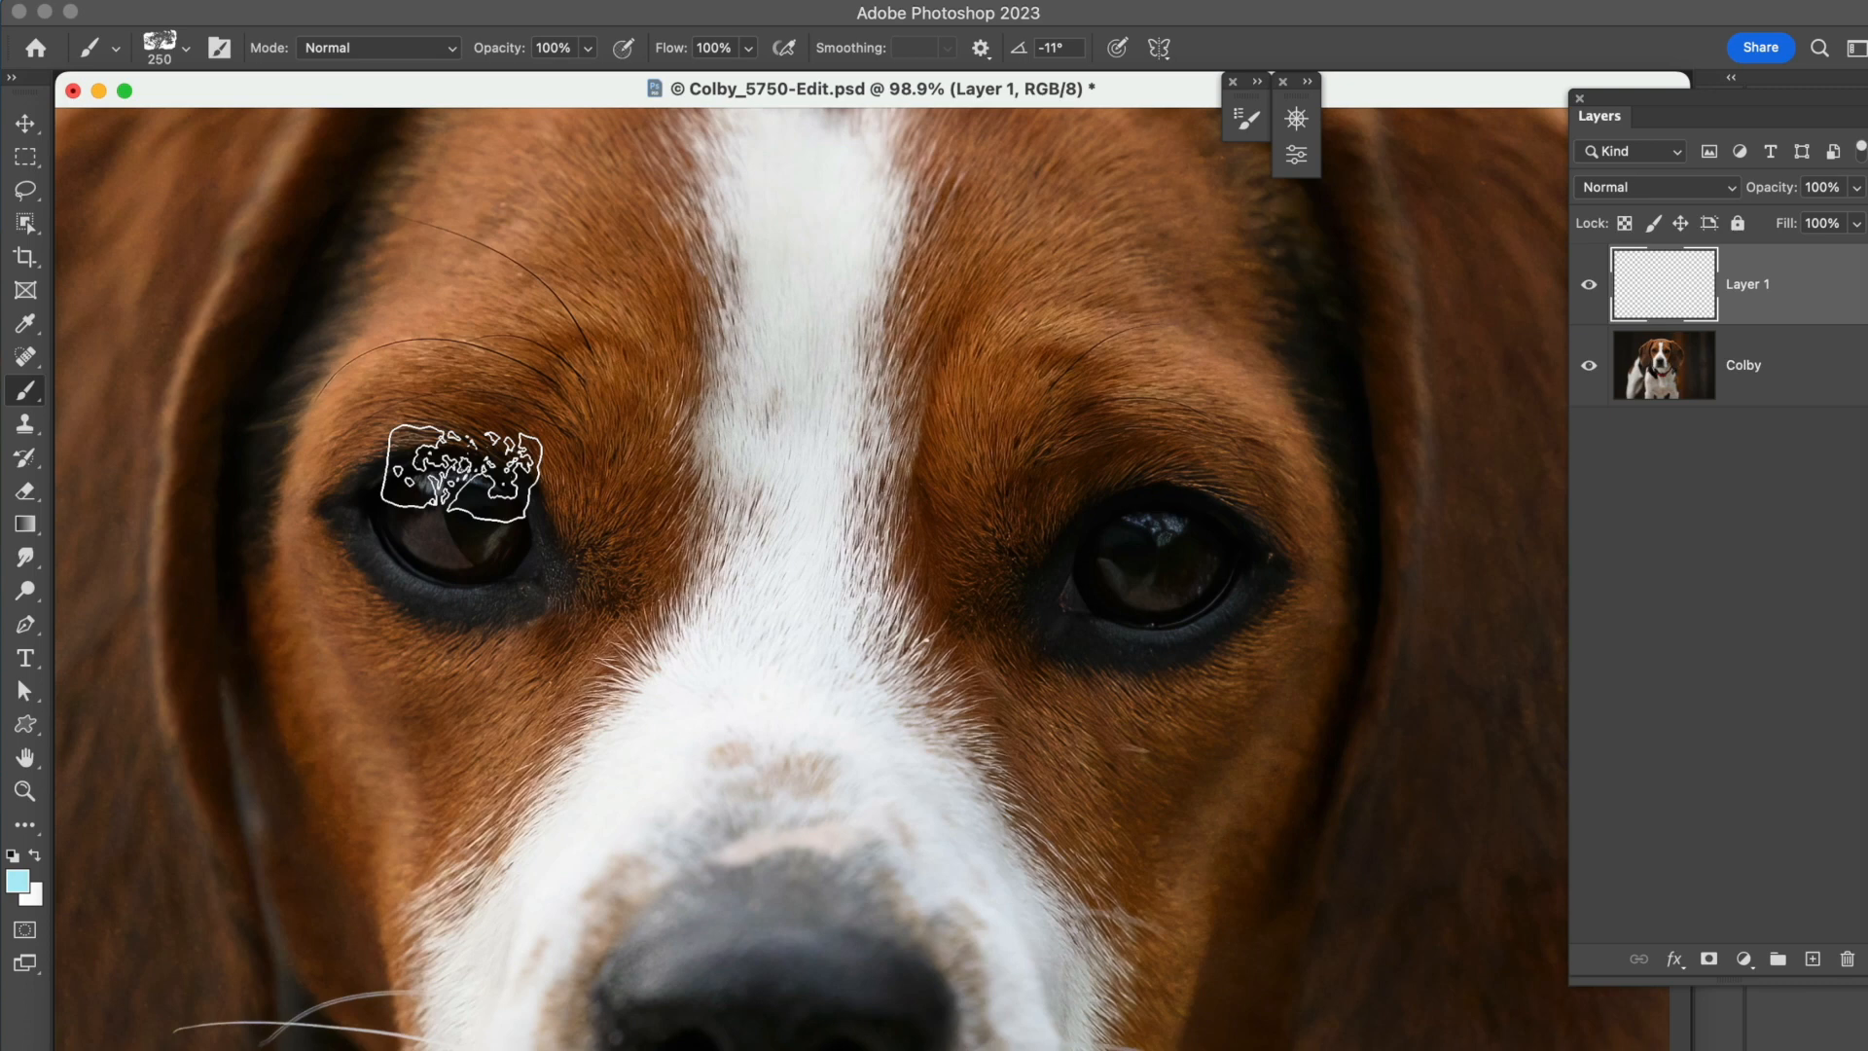
{"action": "left_click", "coordinate": [461, 474]}
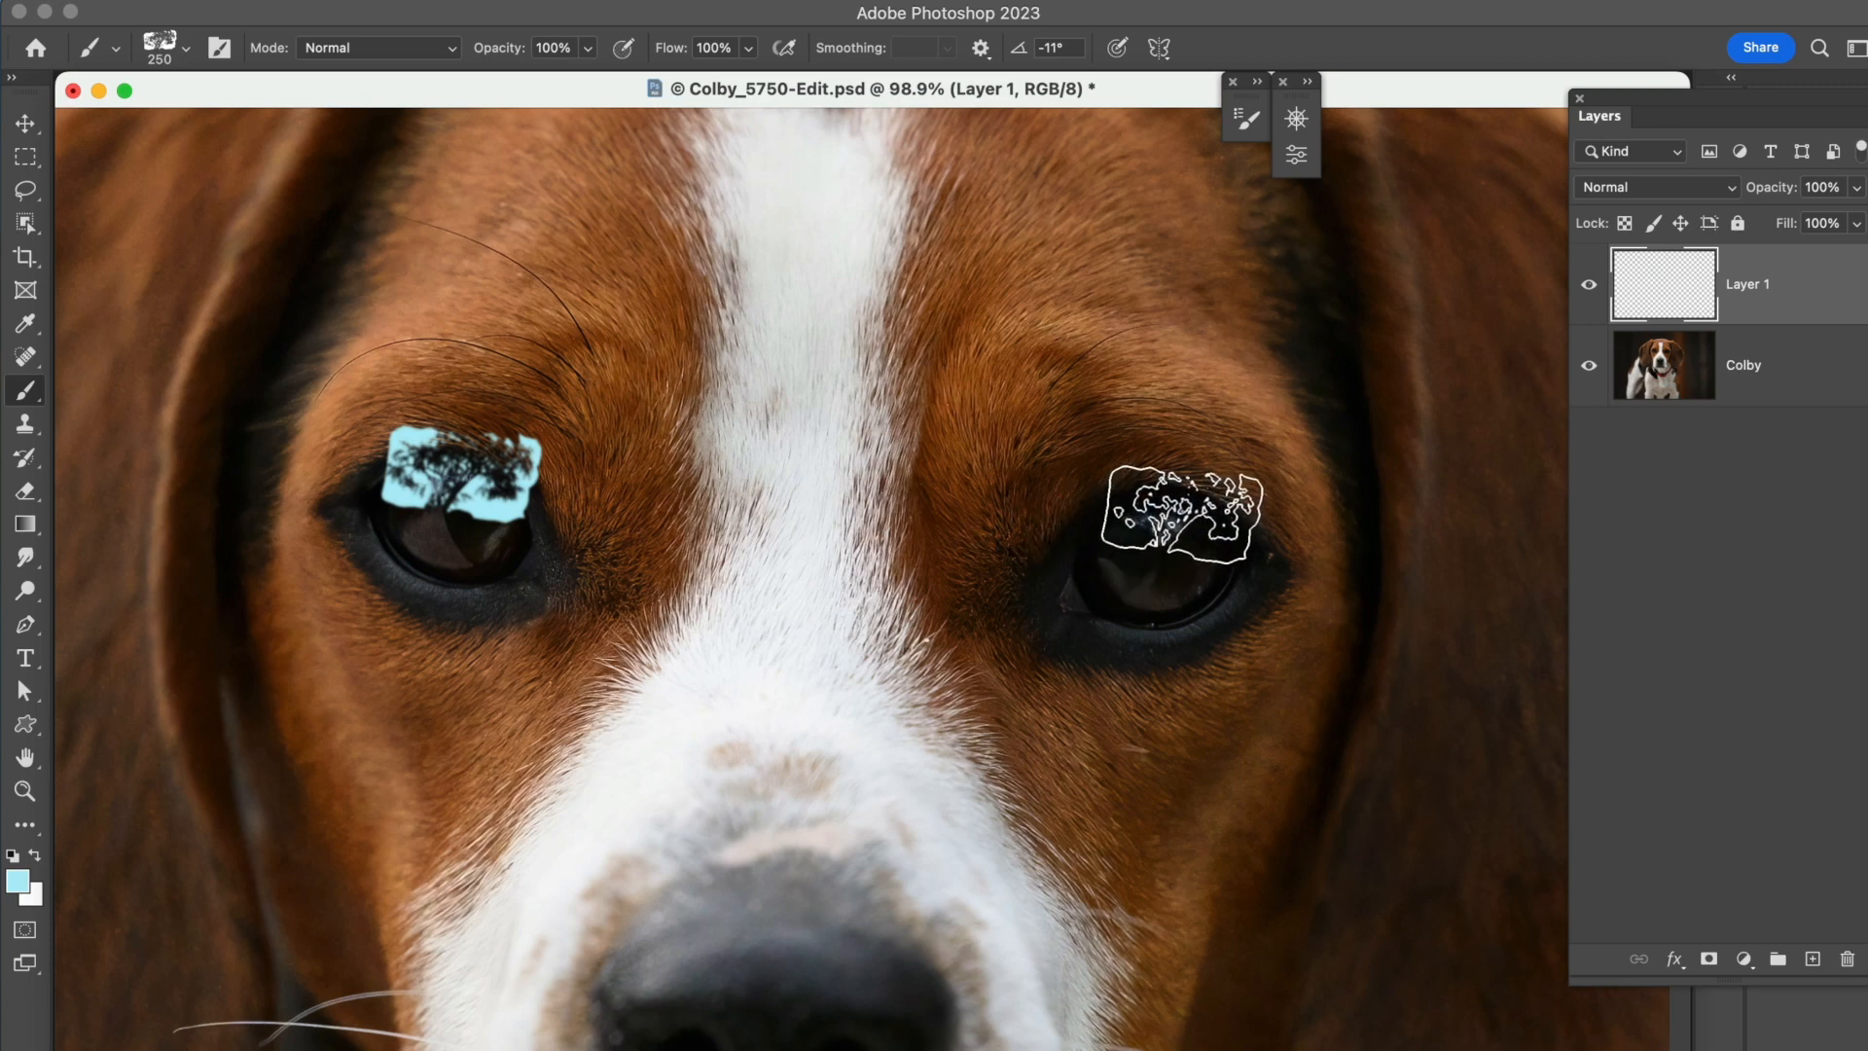
{"action": "left_click", "coordinate": [1181, 515]}
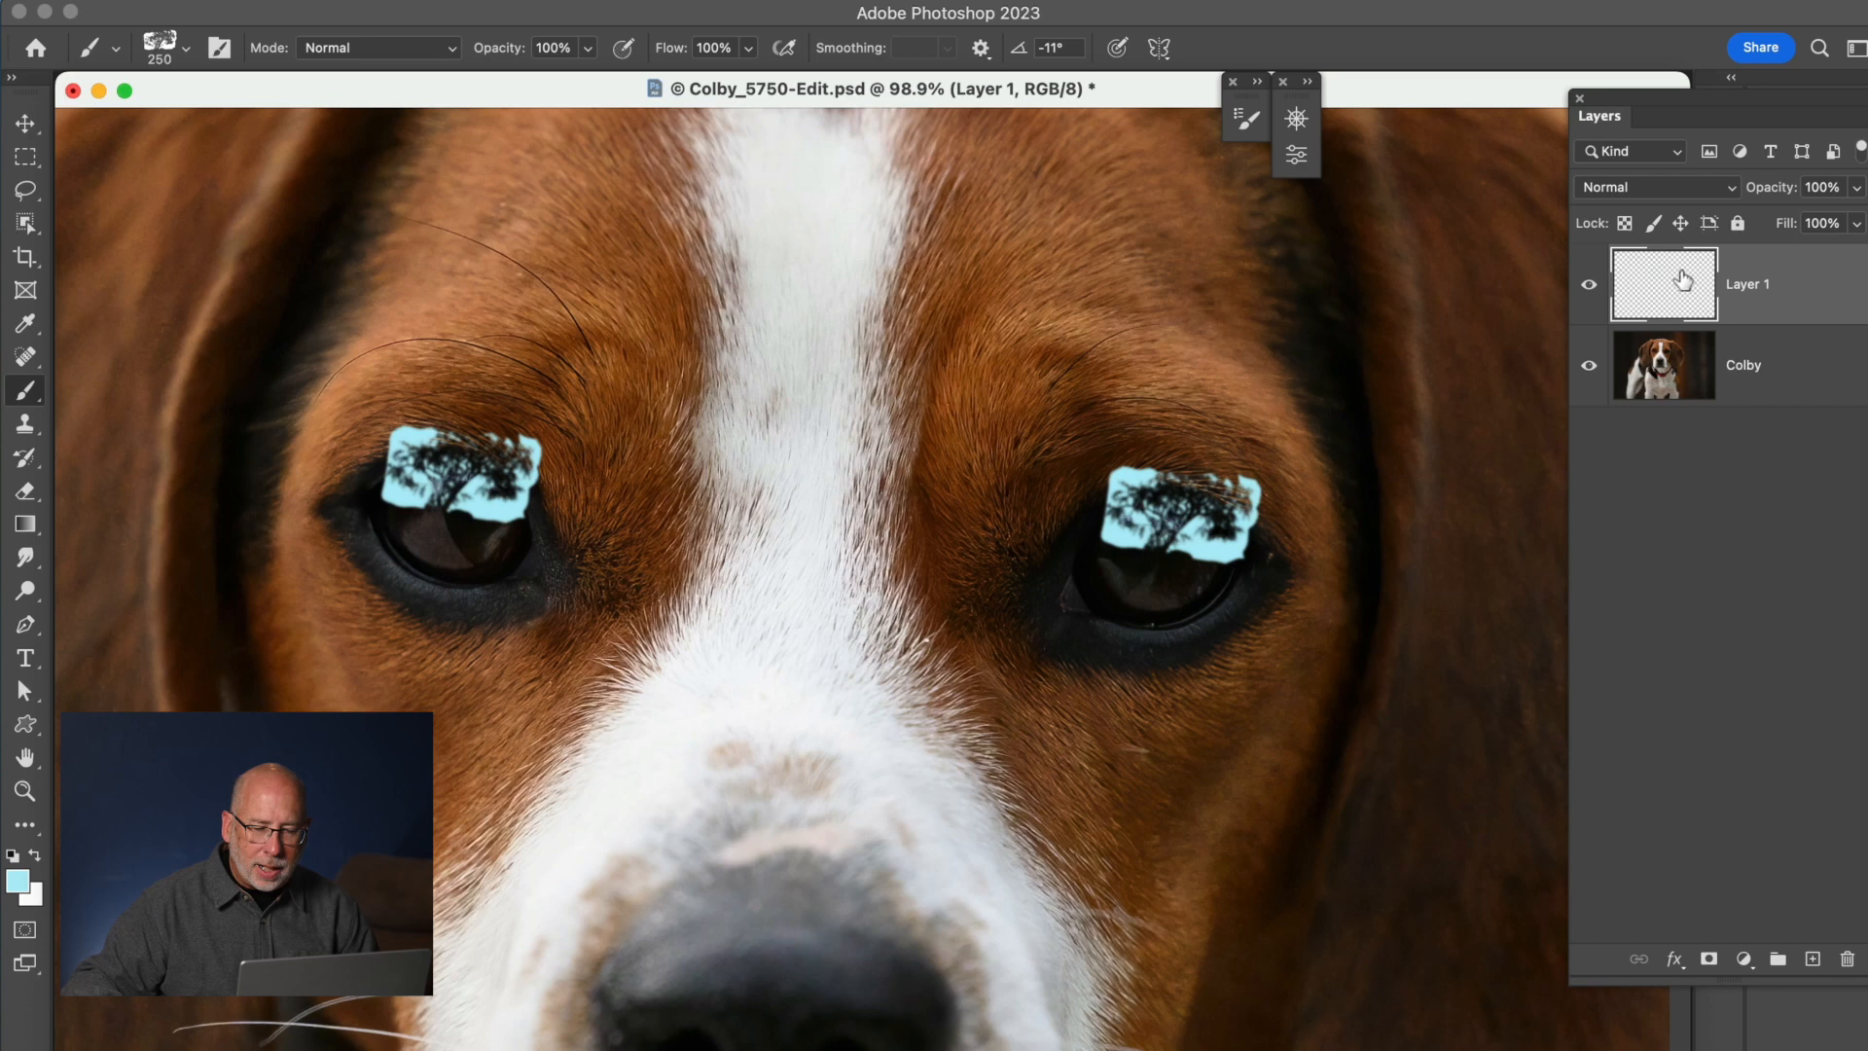
Hide and show Layer 1 twice to compare the eyes with and without the highlights.
{"action": "left_click", "coordinate": [1591, 286]}
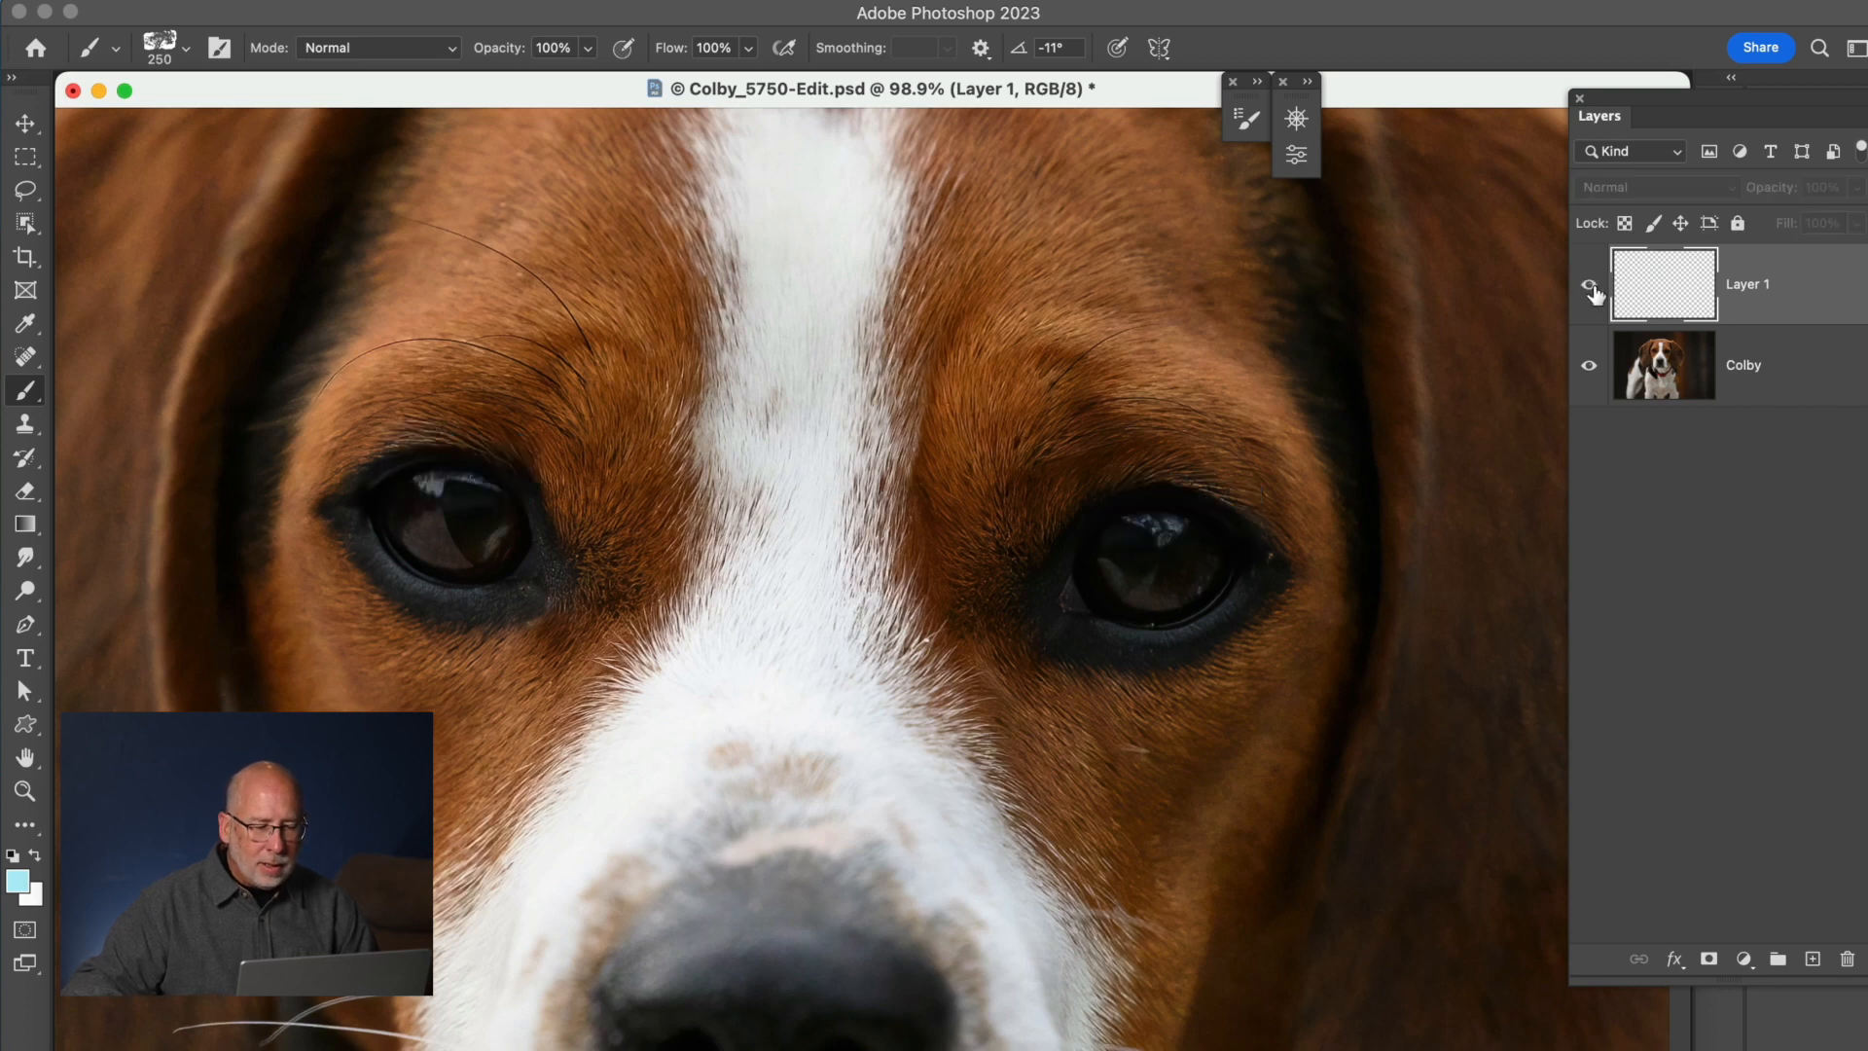
{"action": "left_click", "coordinate": [1590, 288]}
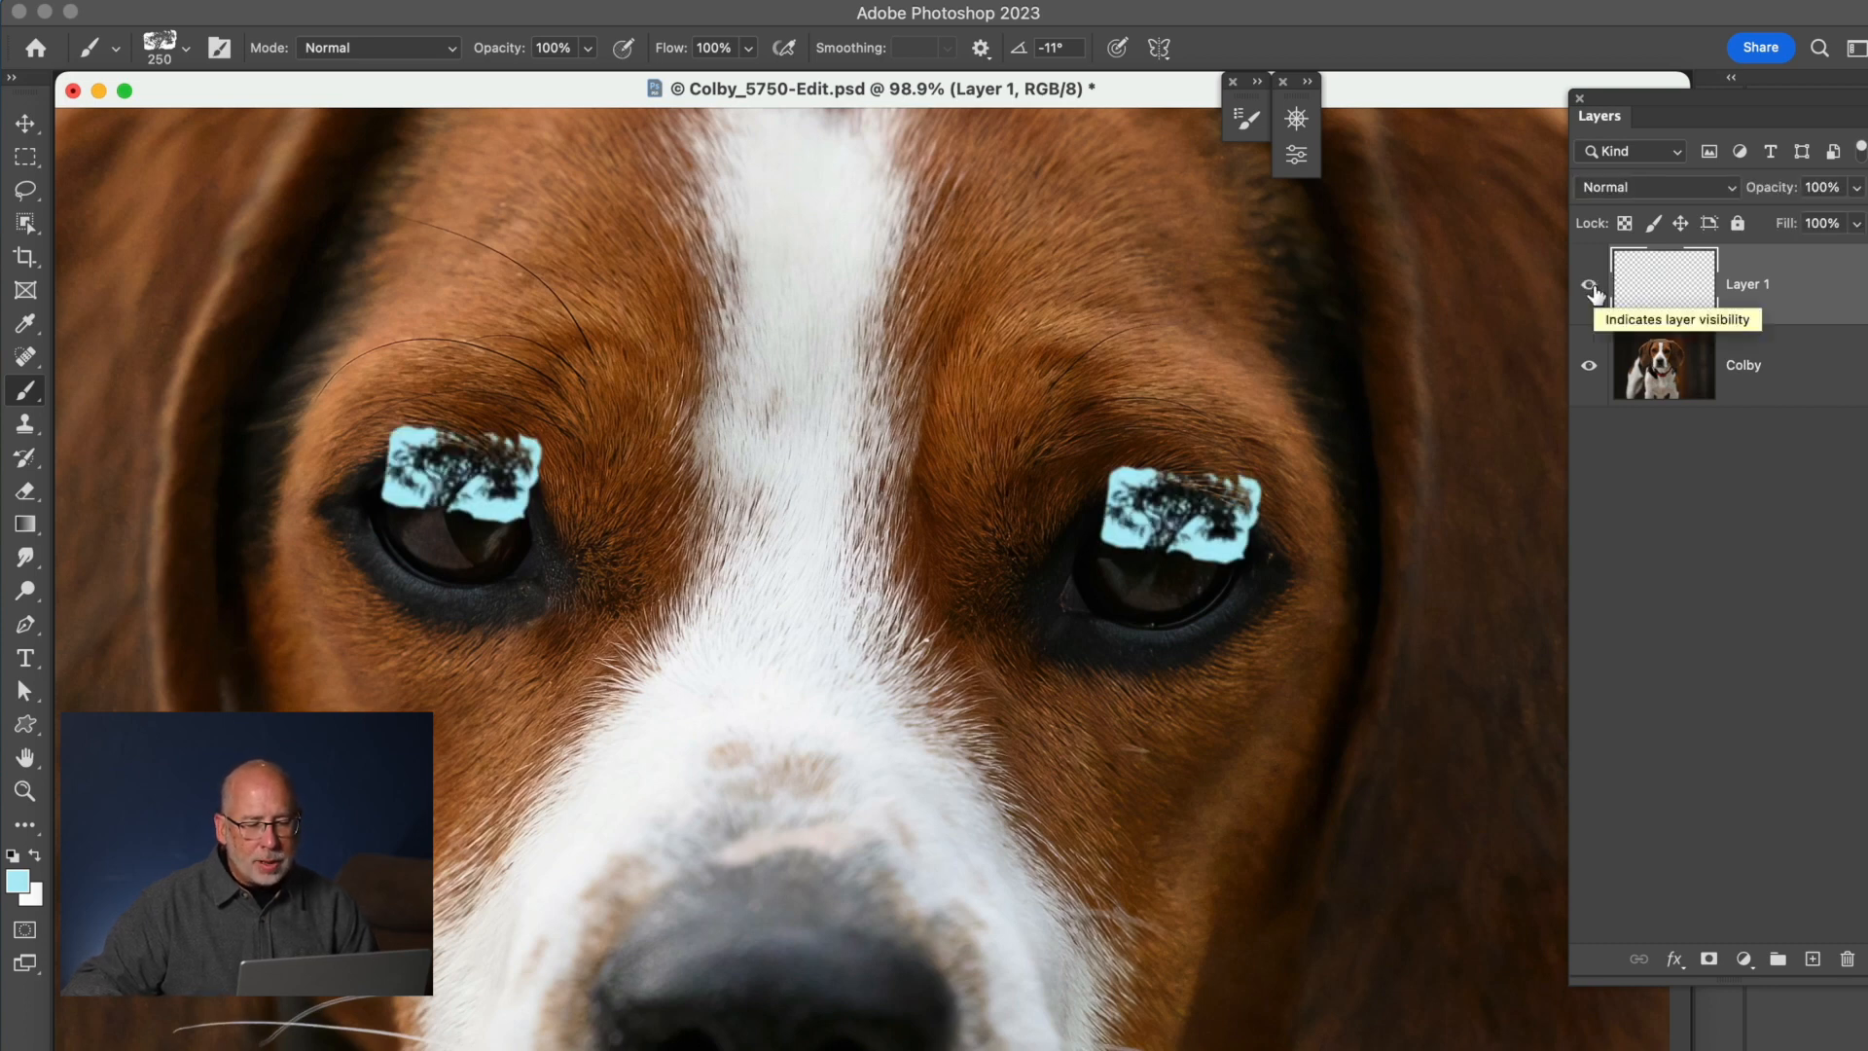
{"action": "left_click", "coordinate": [1591, 288]}
{"action": "left_click", "coordinate": [1591, 288]}
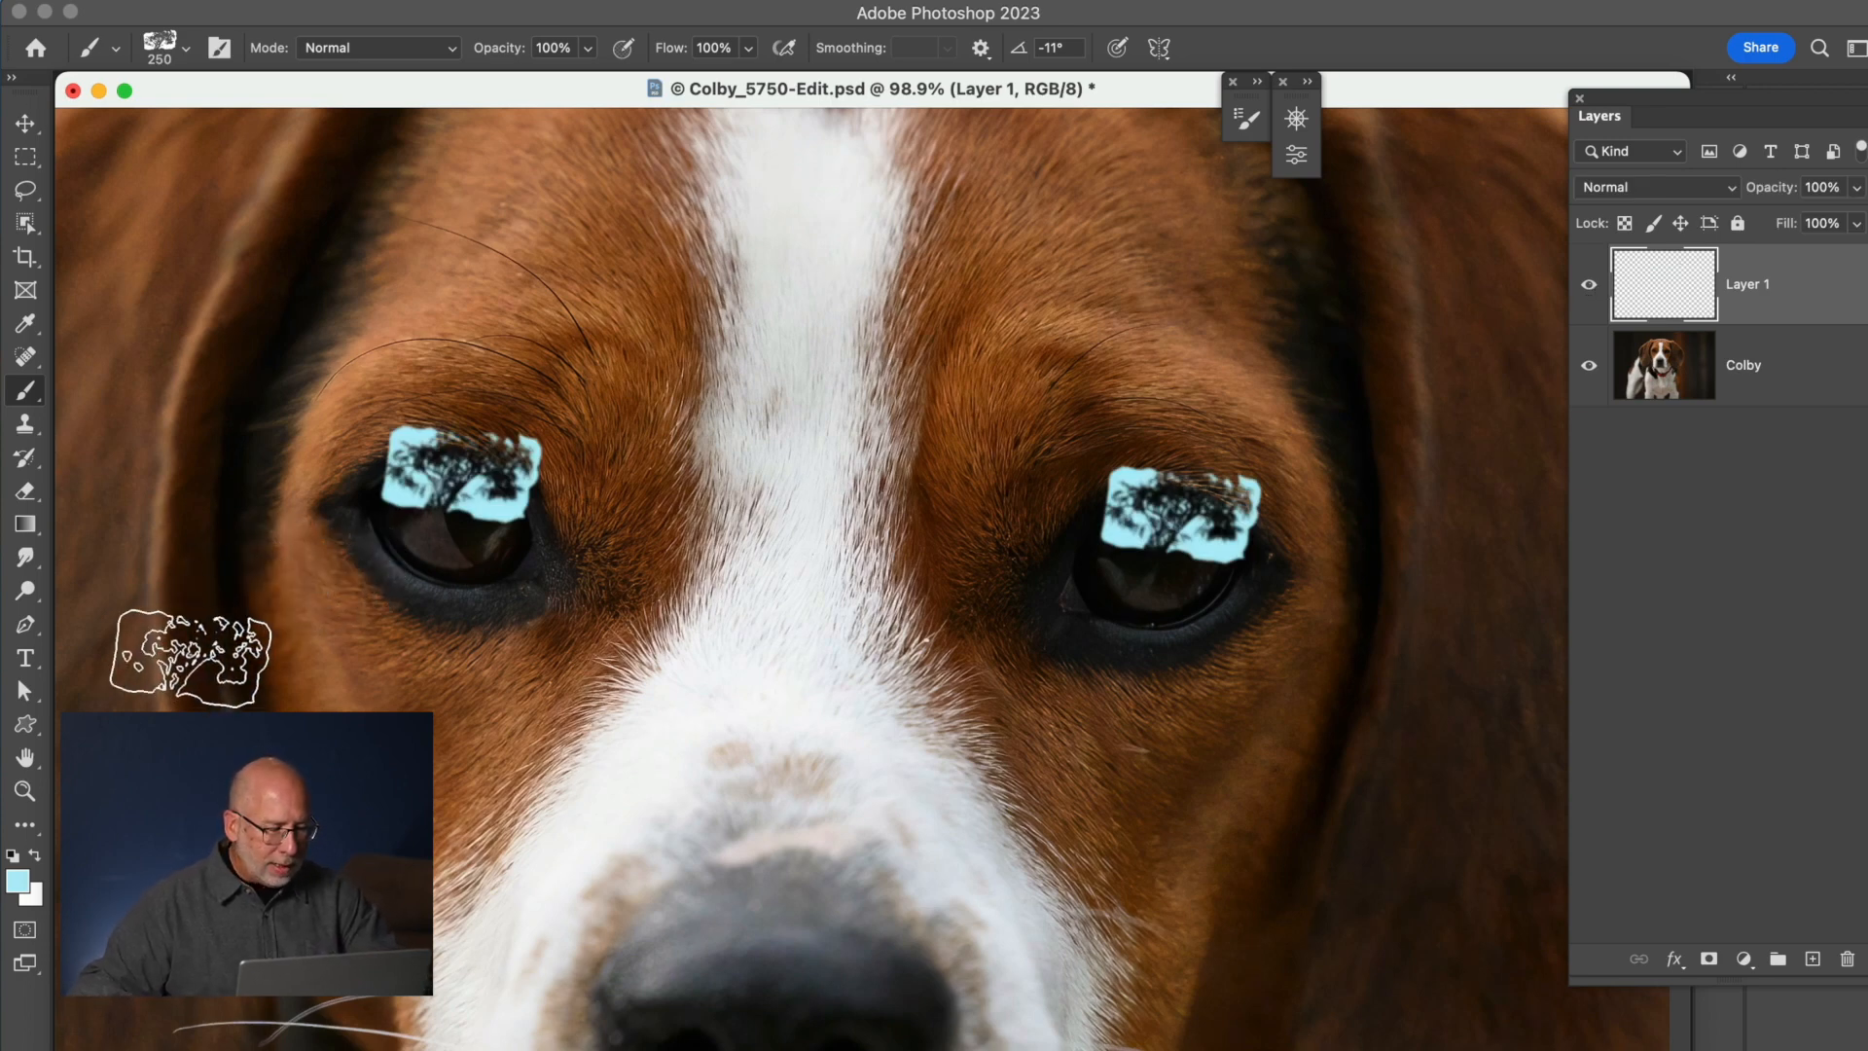
Reset the colors to default and choose the Soft Round brush from General Brushes.
{"action": "left_click", "coordinate": [13, 856]}
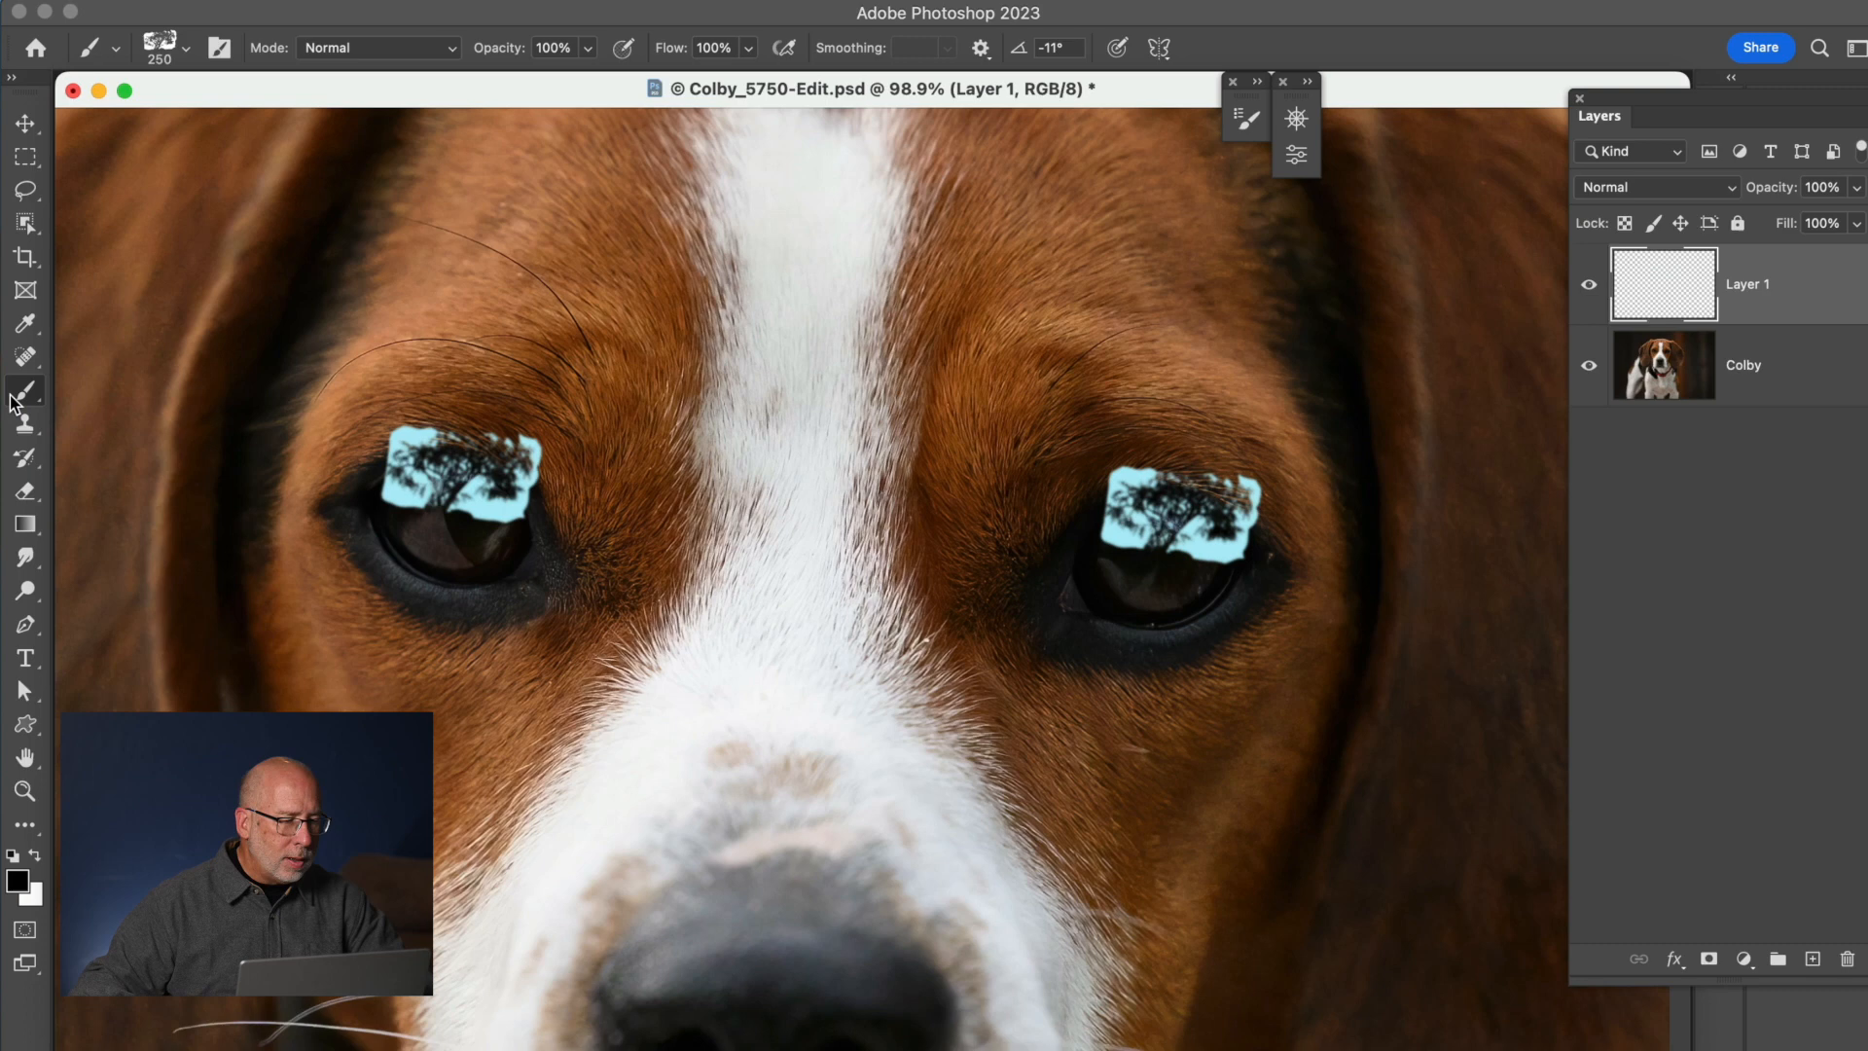
{"action": "left_click", "coordinate": [185, 56]}
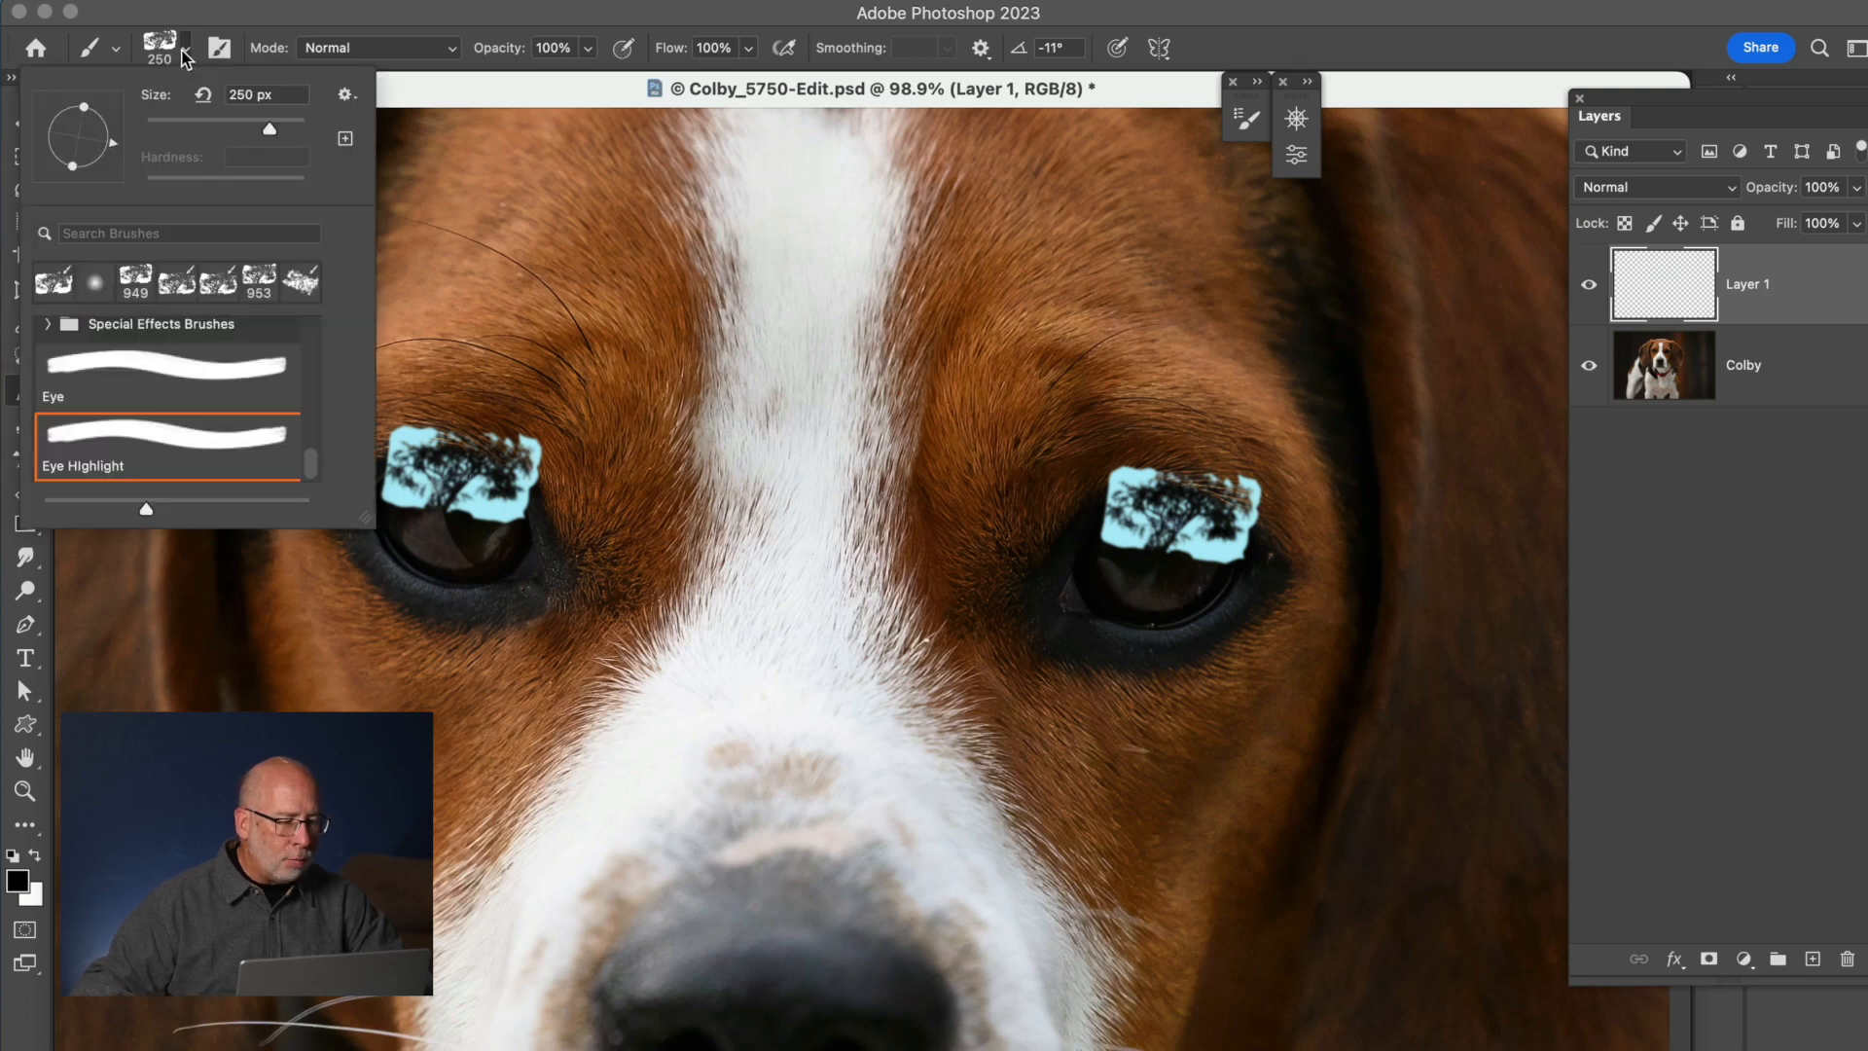
{"action": "left_click_drag", "start_coordinate": [312, 454], "coordinate": [343, 277]}
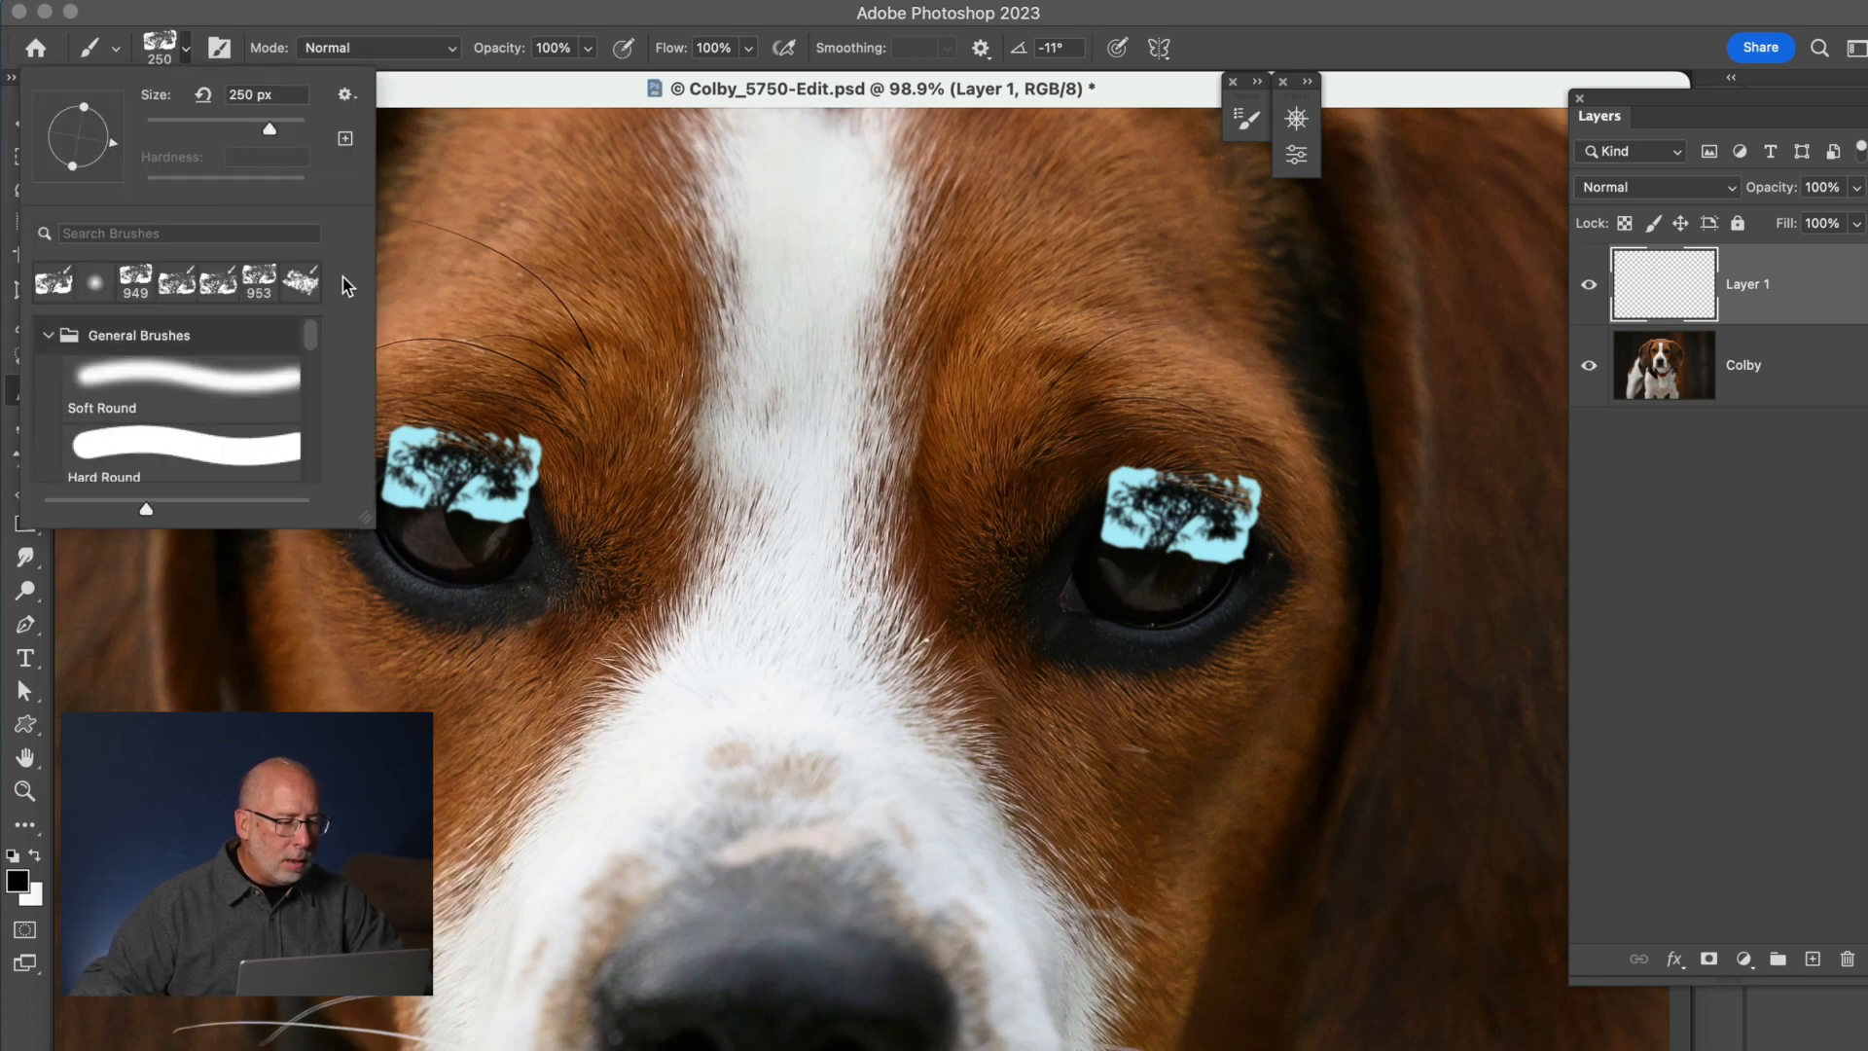
{"action": "left_click", "coordinate": [127, 370]}
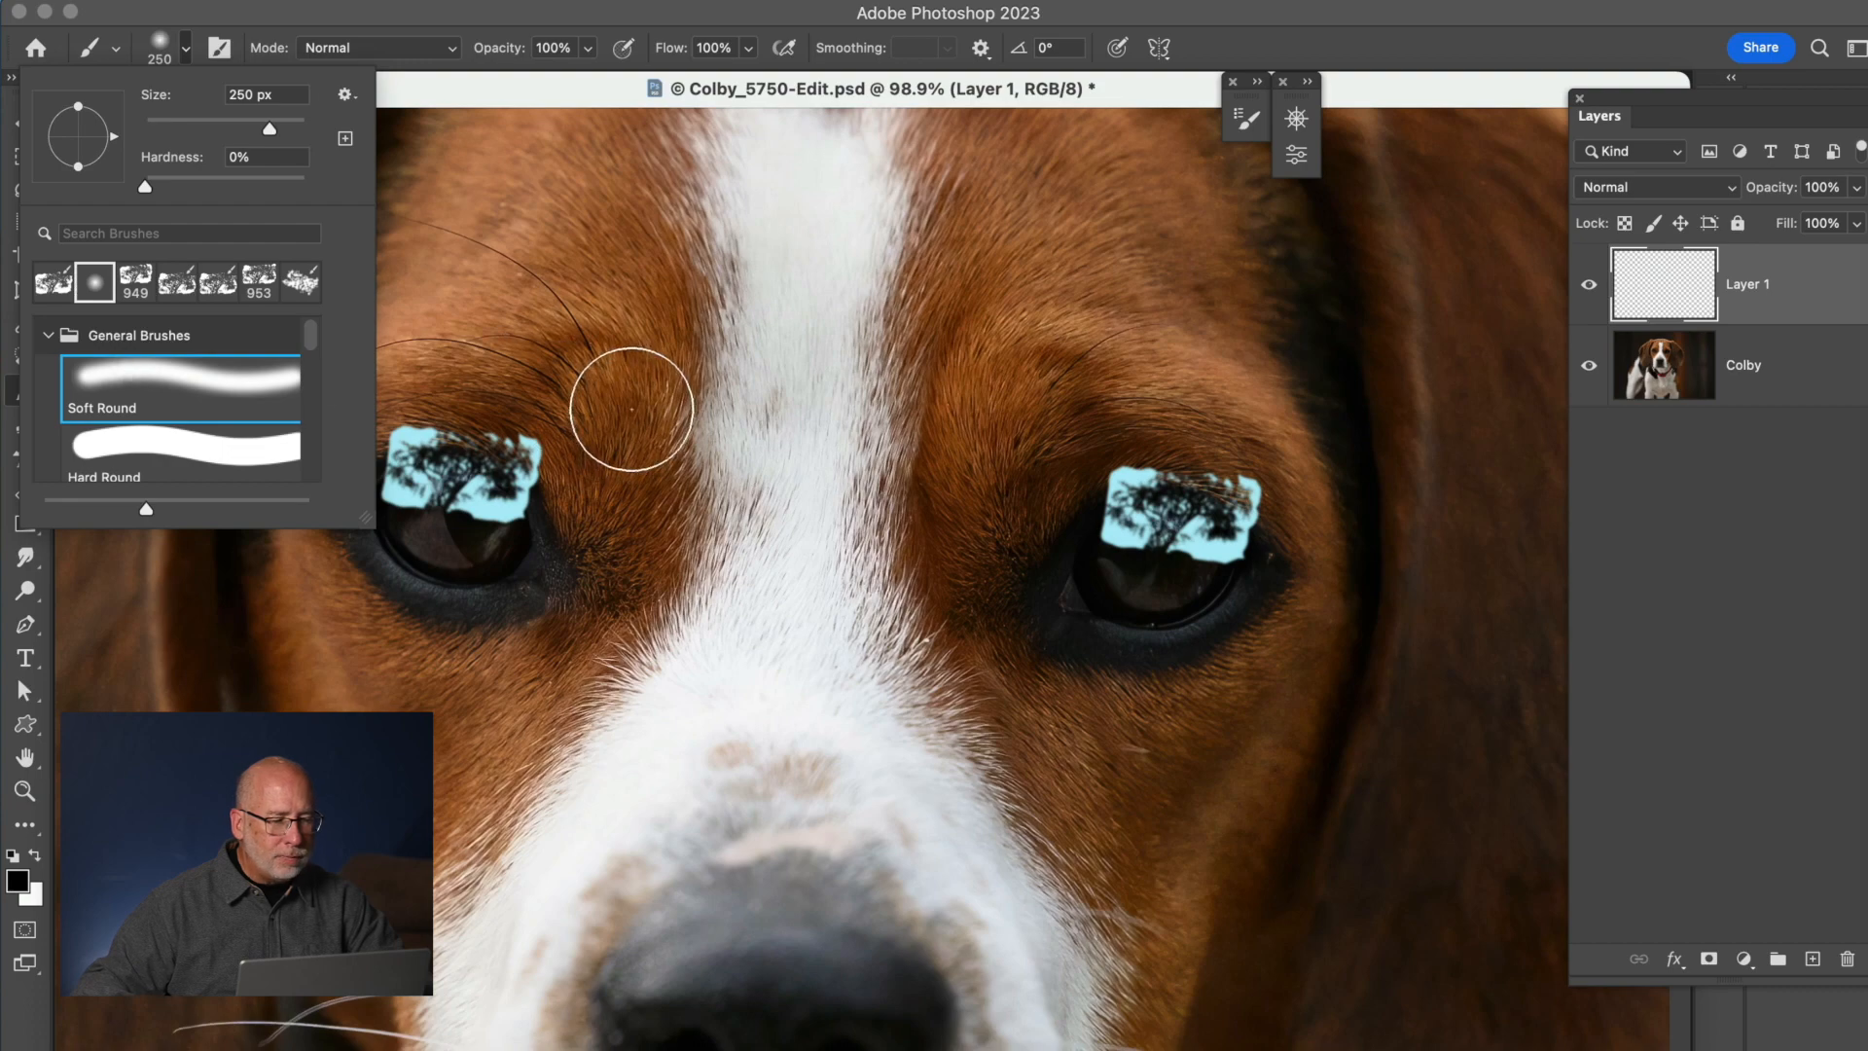
{"action": "left_click", "coordinate": [522, 103]}
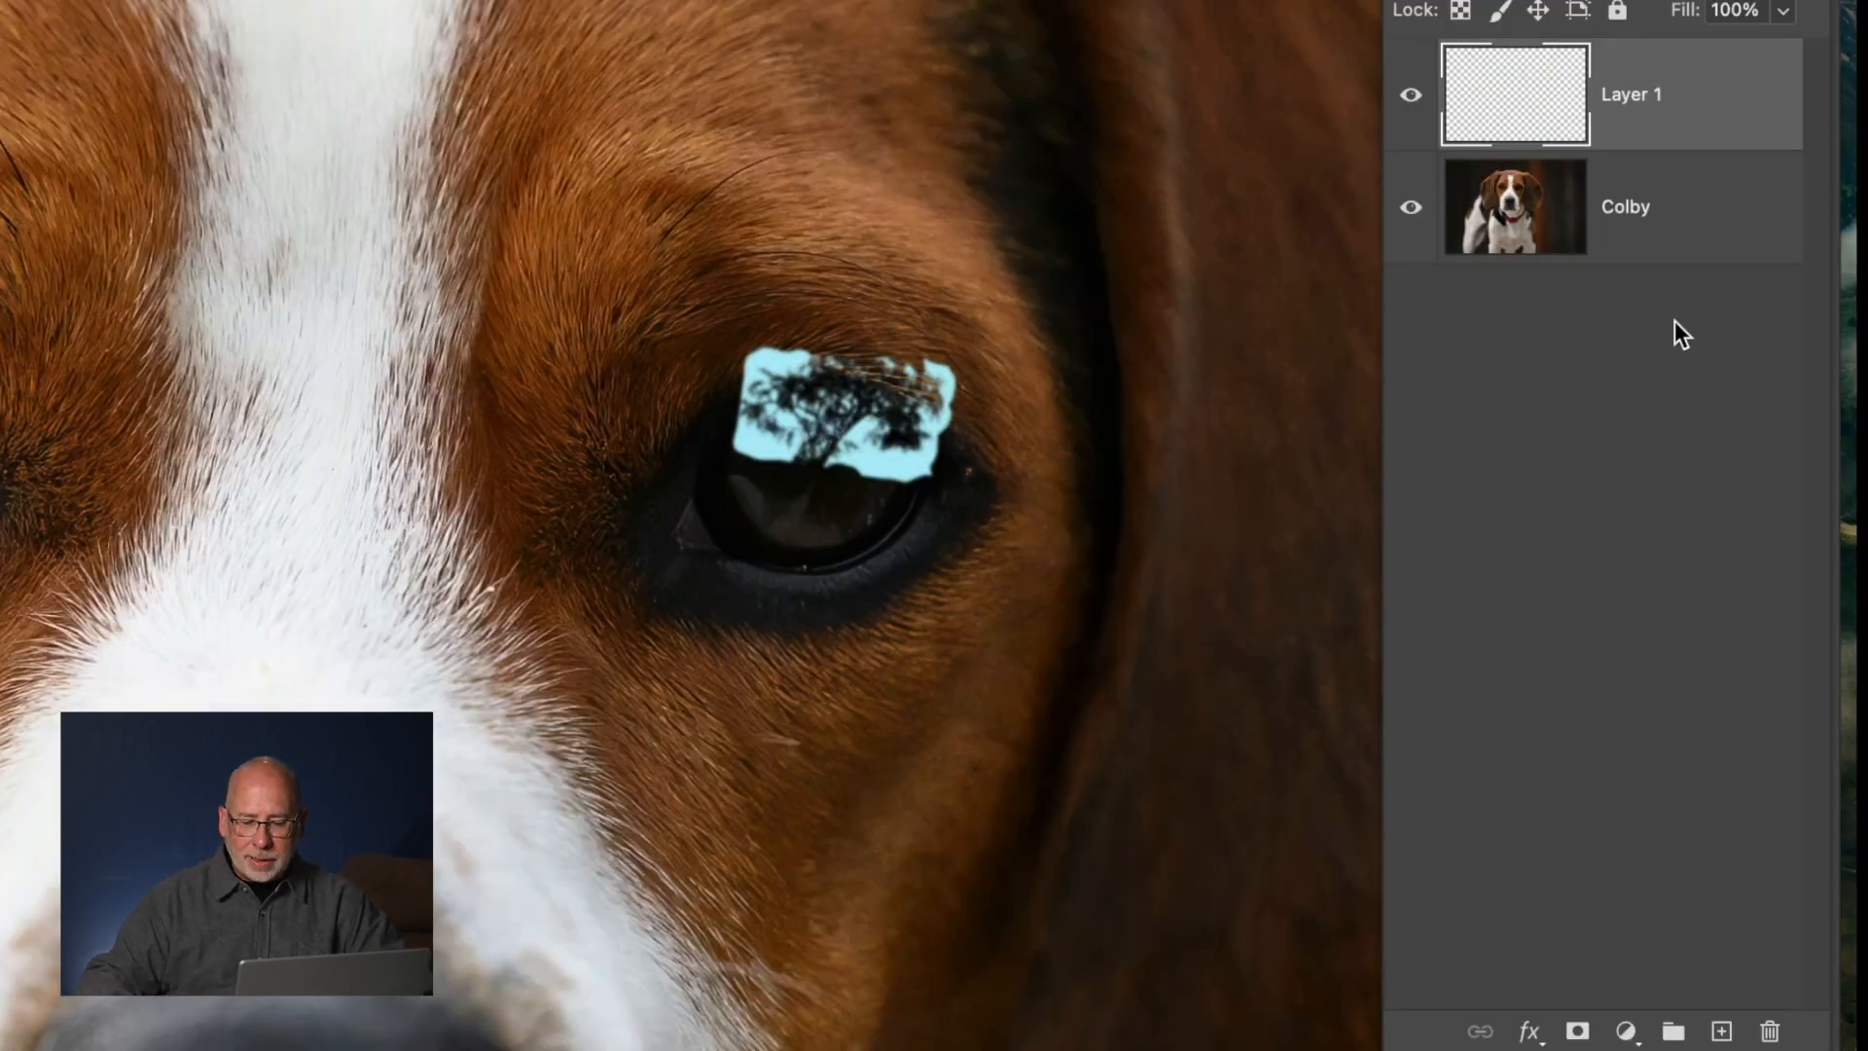
Add a white layer mask to Layer 1.
{"action": "left_click", "coordinate": [1577, 1033]}
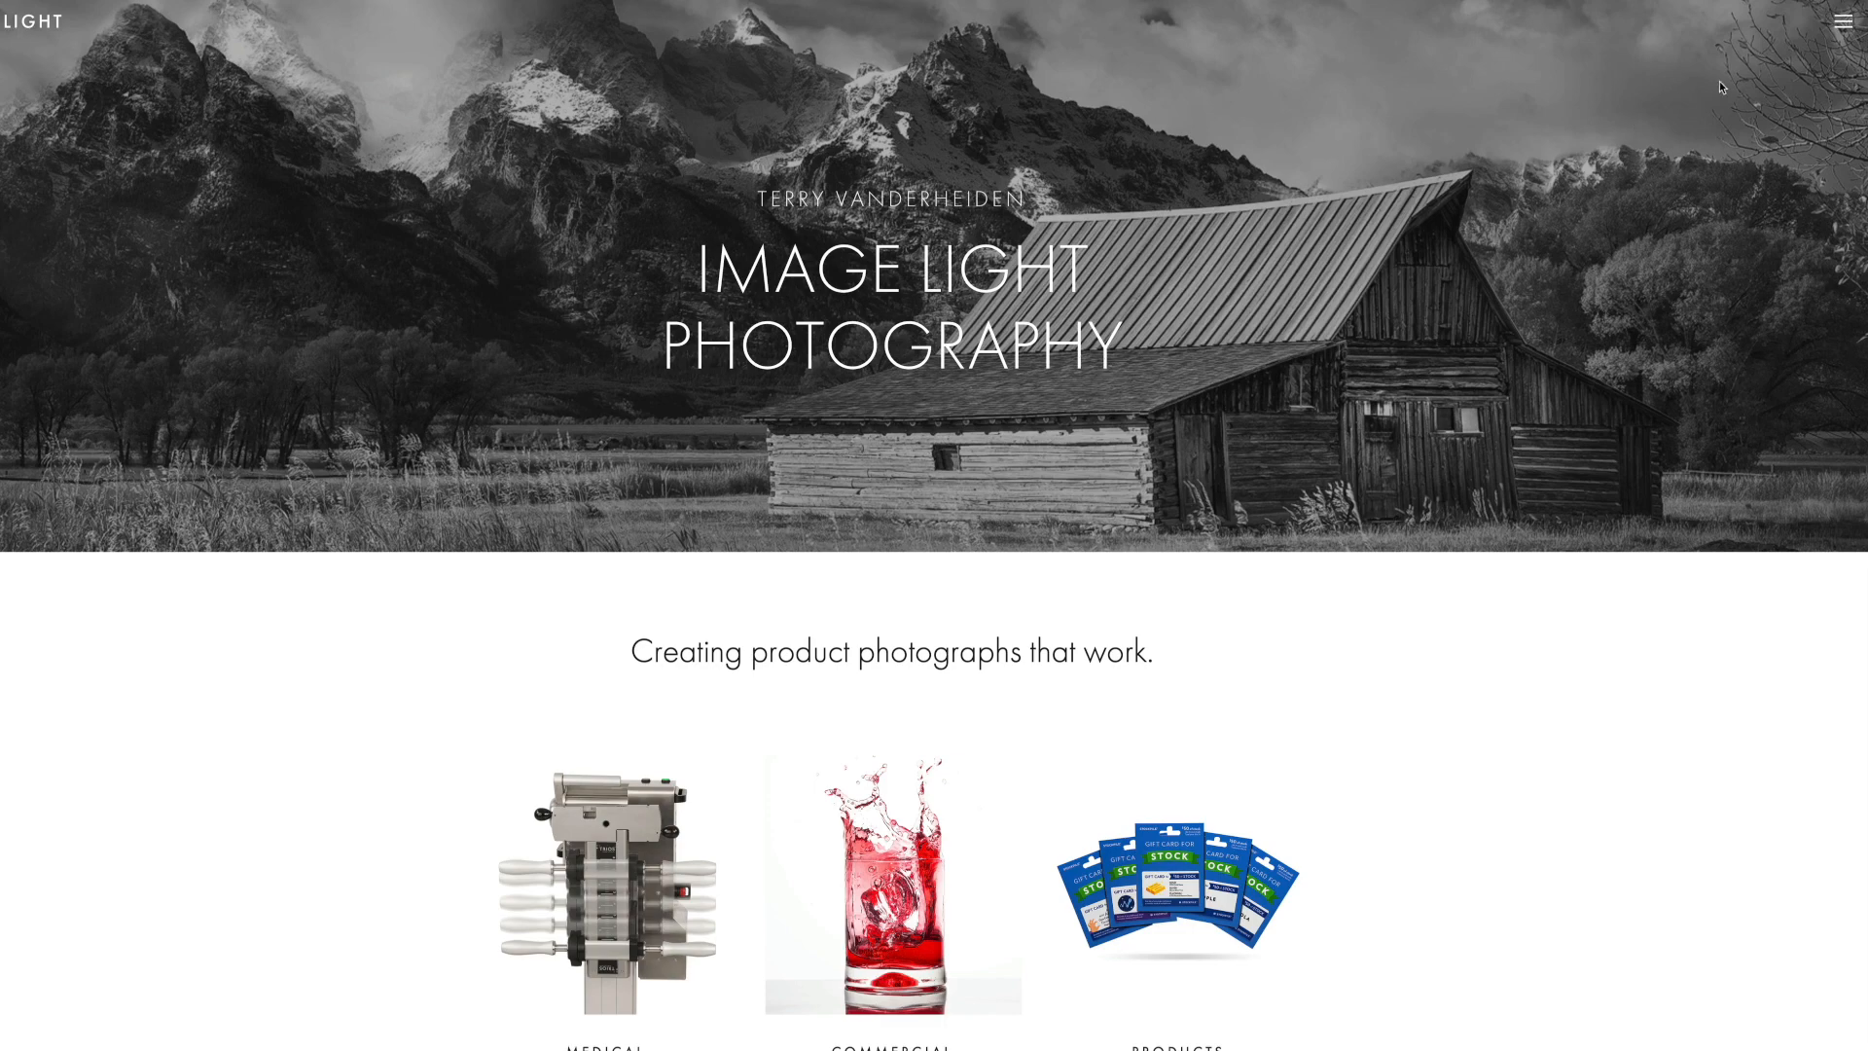
In the browser, go to the Image Light Photography store and open the RAZOR-SHARP NATURE PHOTOGRAPHY product.
{"action": "left_click", "coordinate": [1842, 27]}
{"action": "left_click", "coordinate": [1655, 113]}
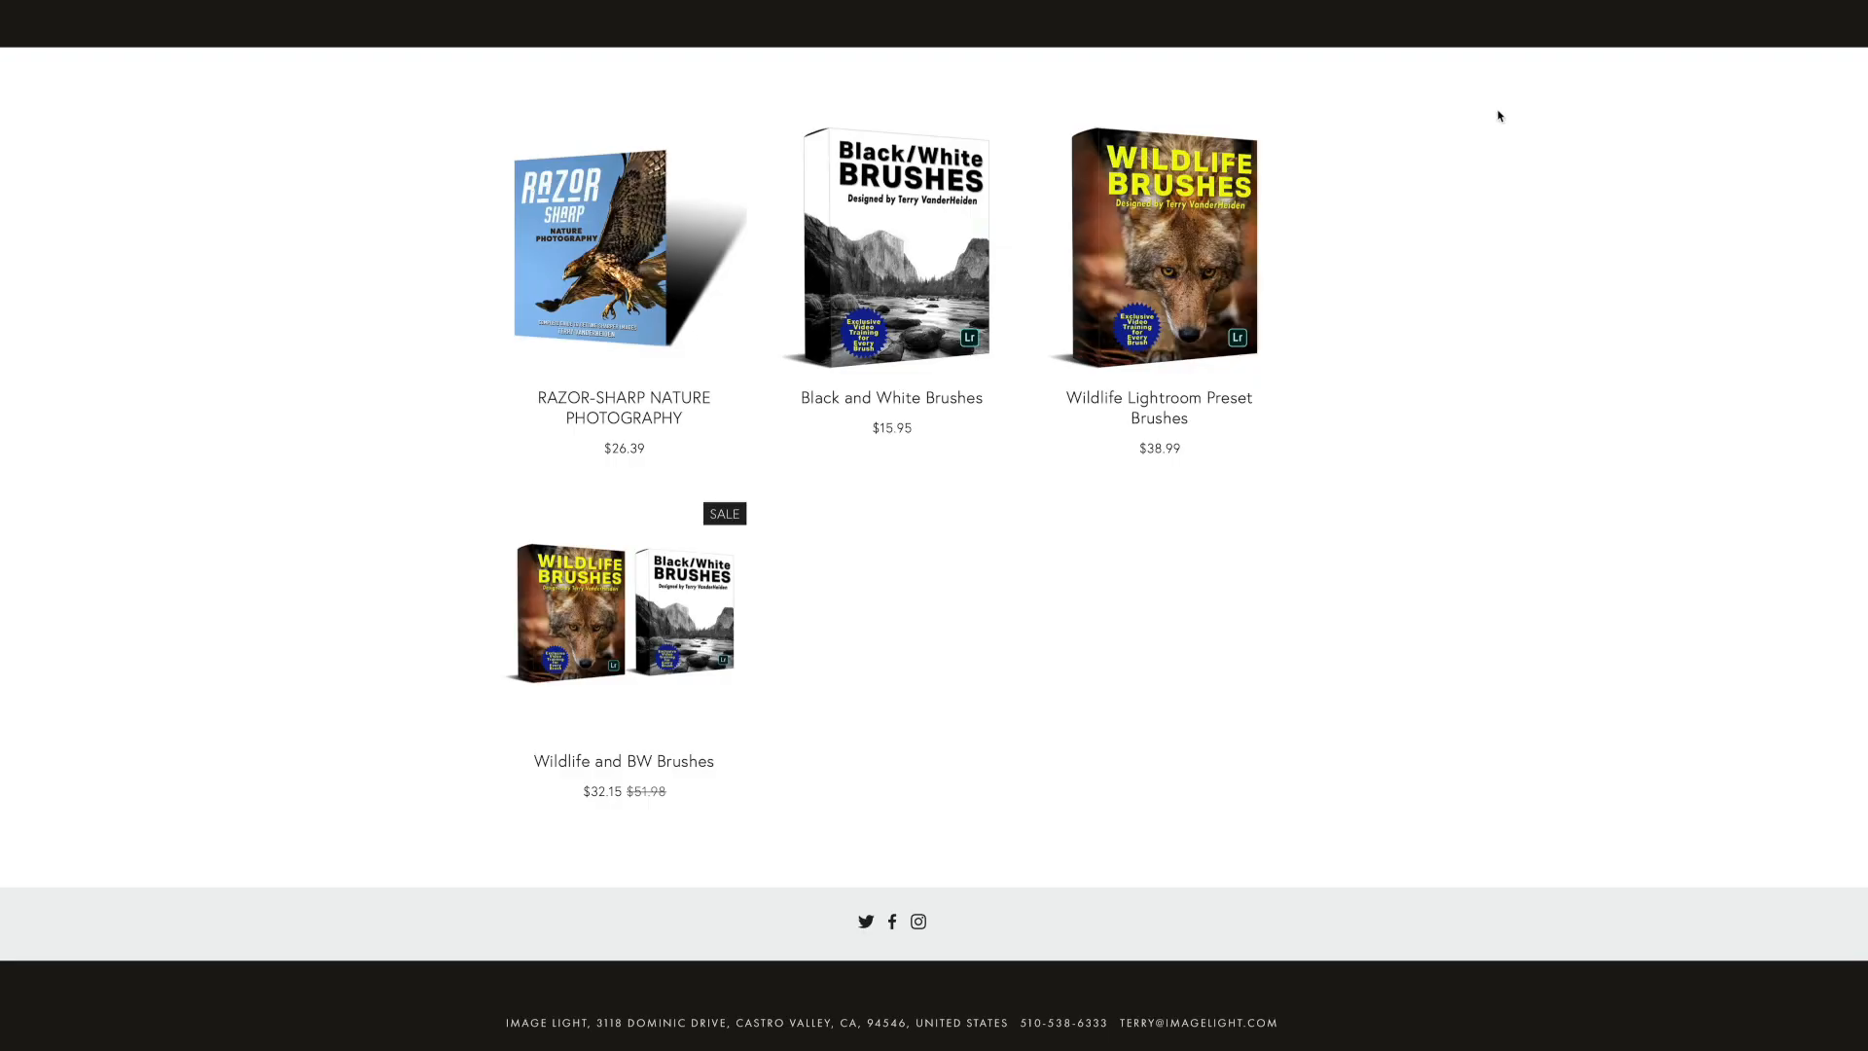
{"action": "left_click", "coordinate": [622, 405]}
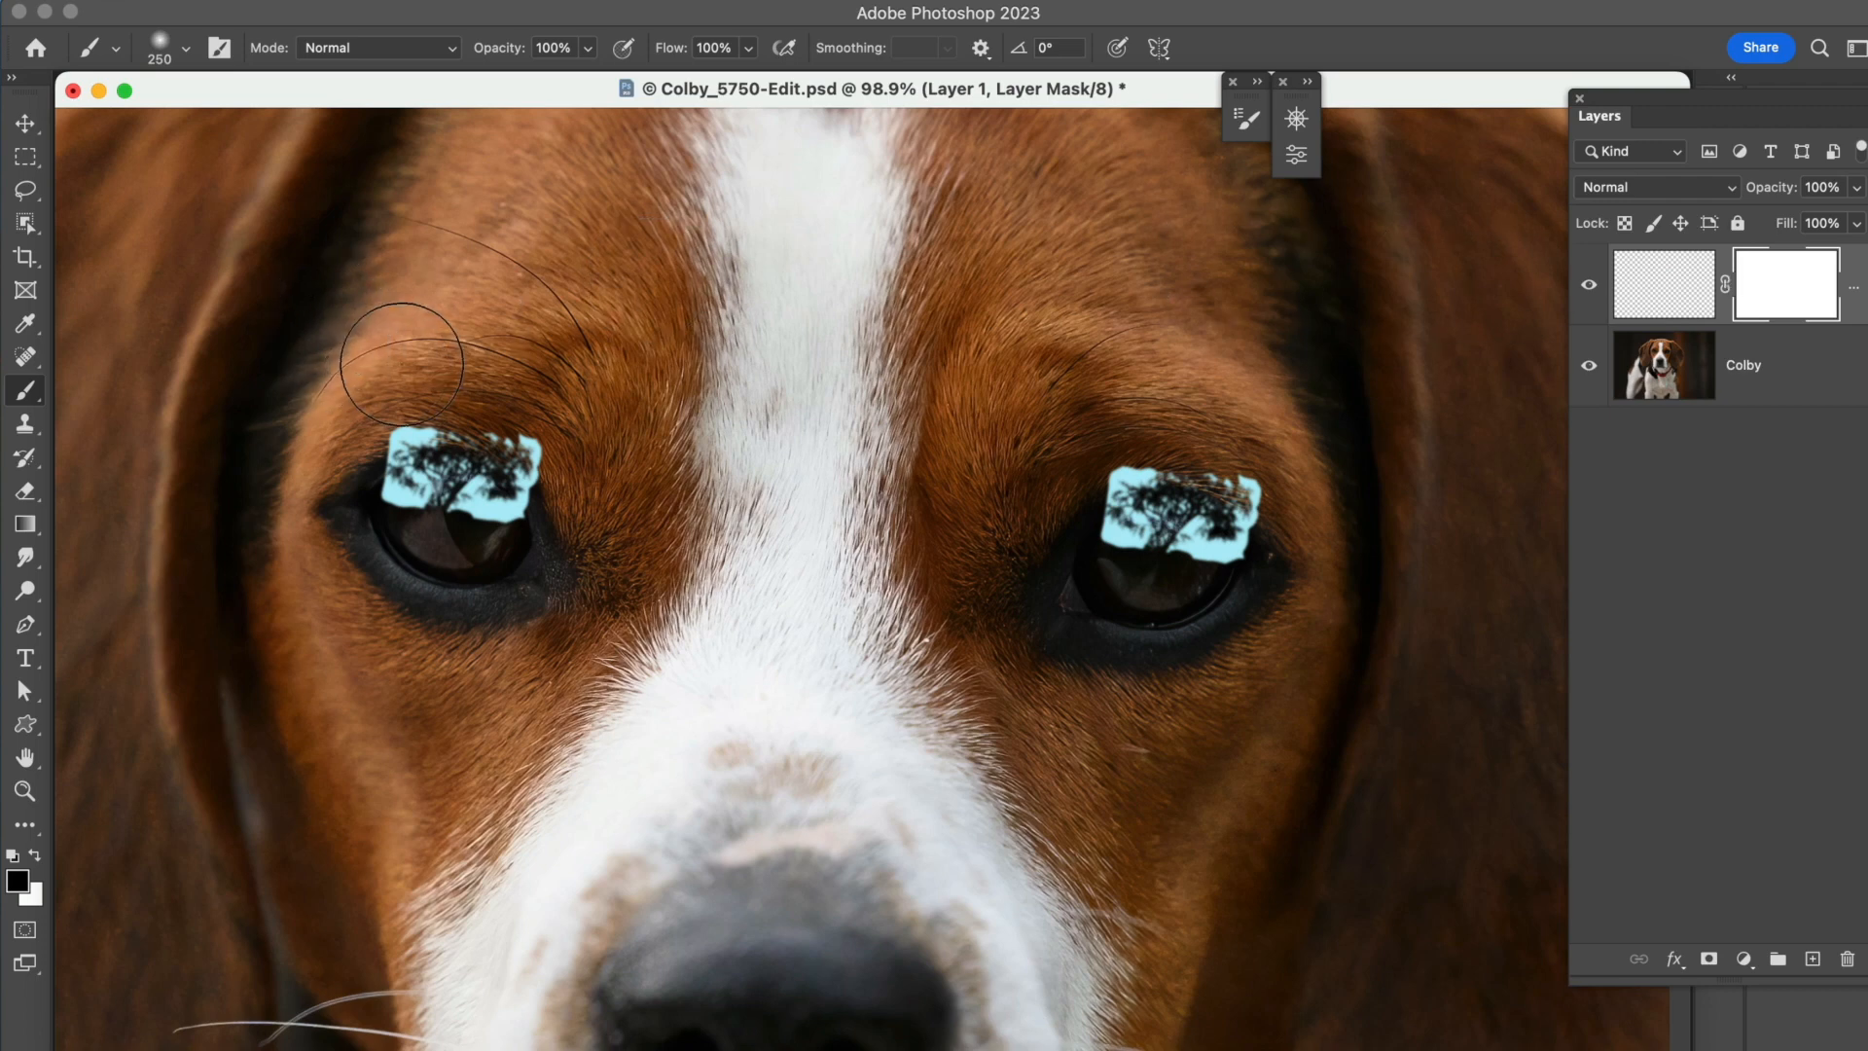
Zoom in on the left eye to 262% and reduce the Soft Round brush to 90 px.
{"action": "key", "text": "z"}
{"action": "left_click_drag", "start_coordinate": [292, 333], "coordinate": [753, 702]}
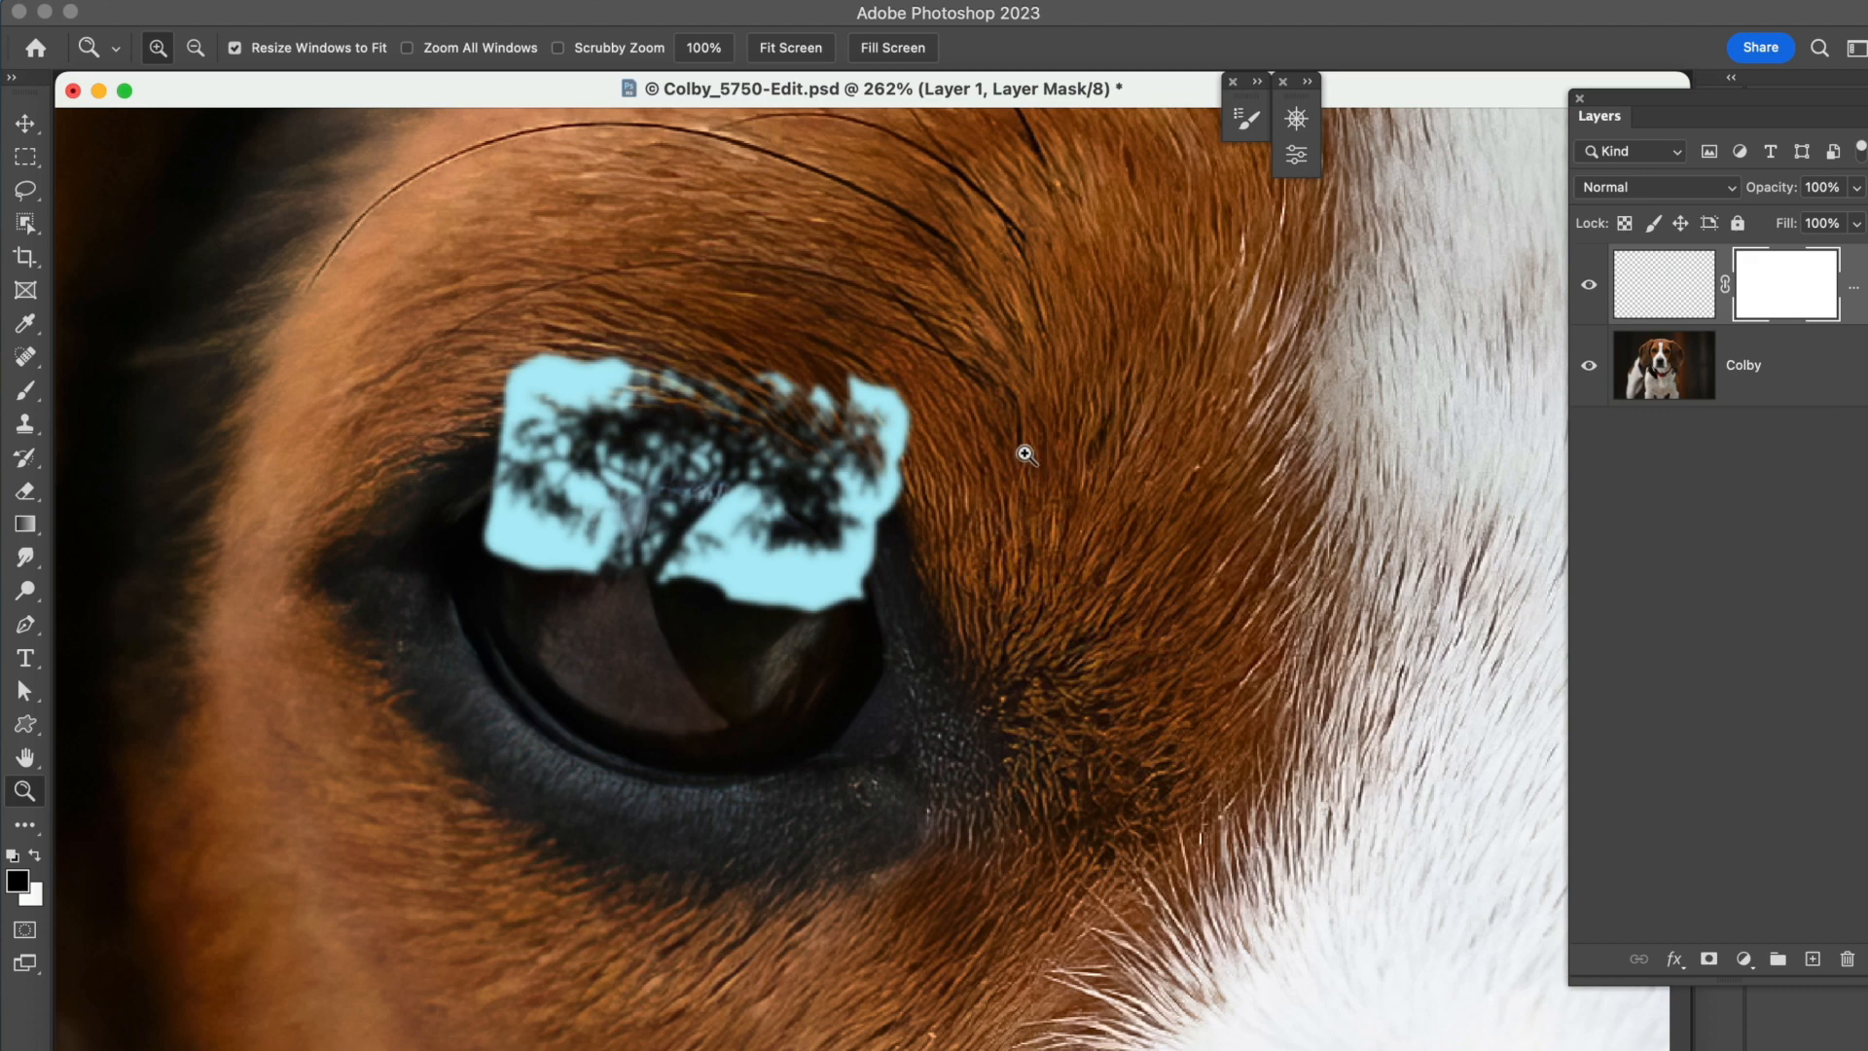
{"action": "key", "text": "b"}
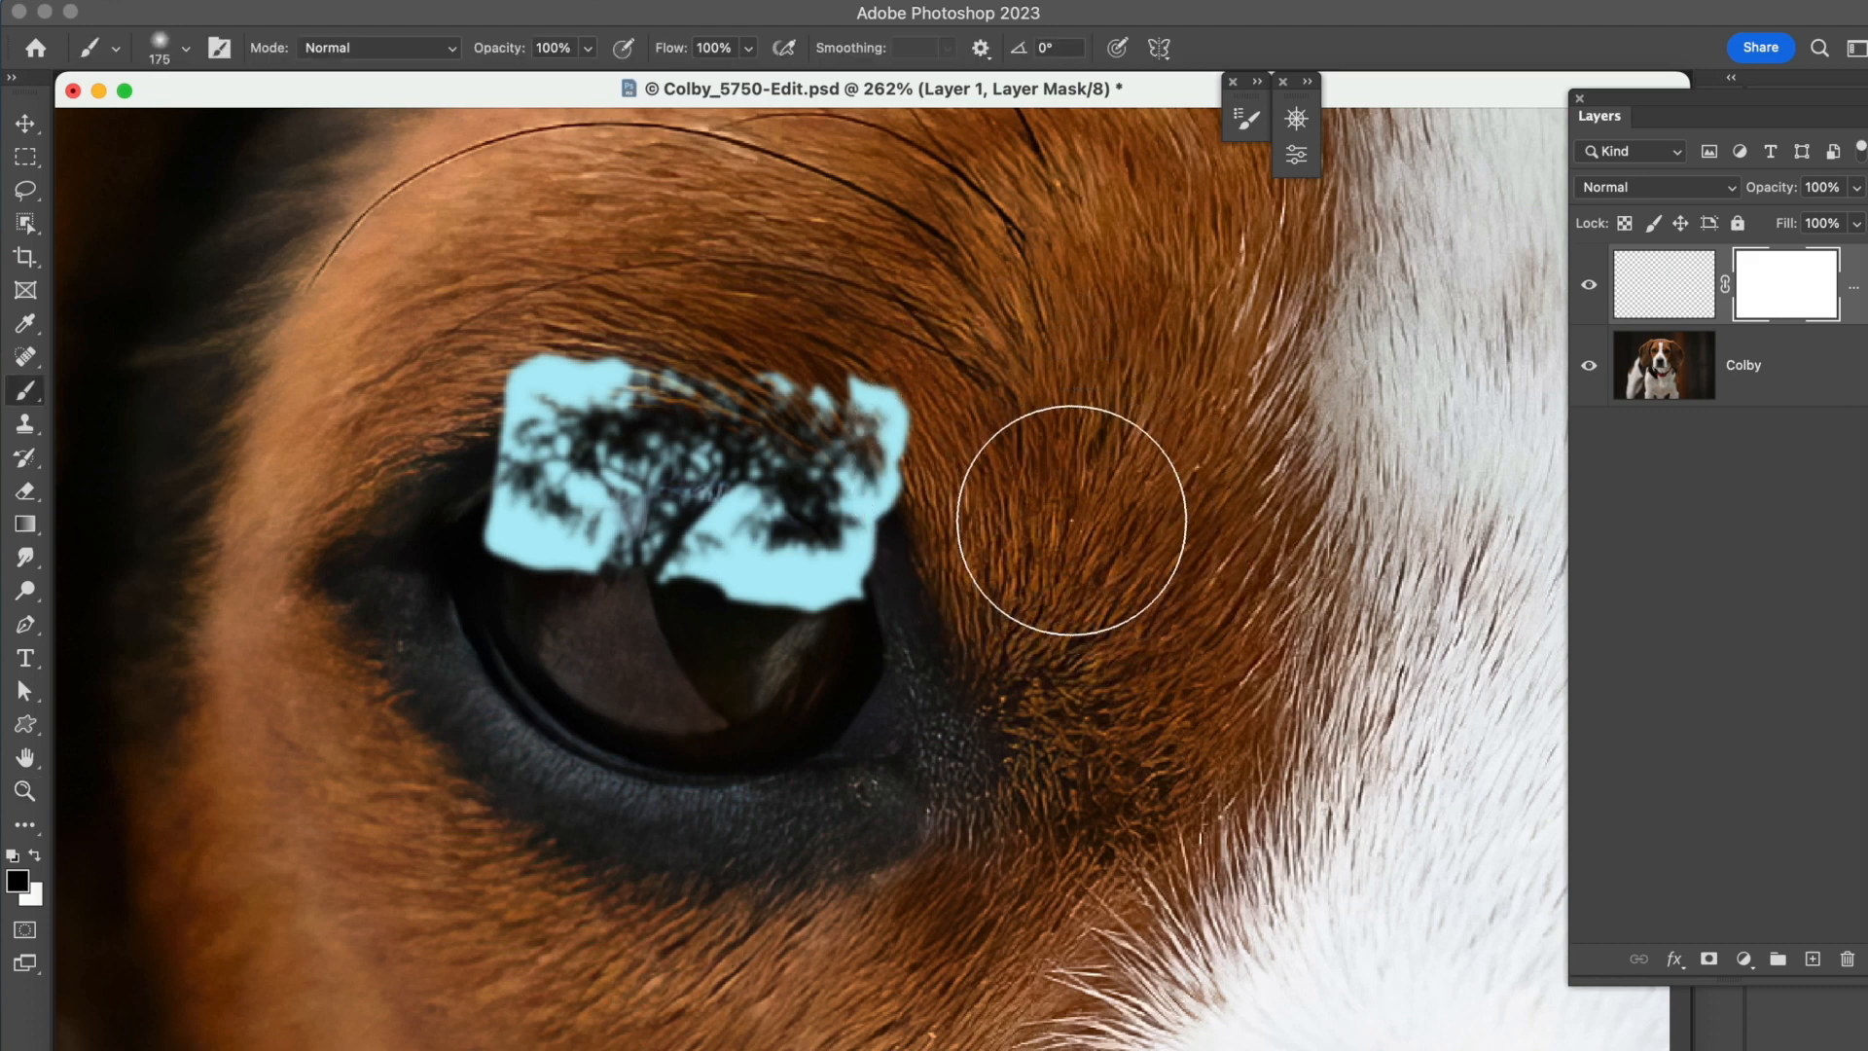
{"action": "key", "text": "bracketleft"}
{"action": "key", "text": "bracketleft"}
{"action": "key", "text": "bracketleft"}
{"action": "key", "text": "bracketleft"}
Paint black on the mask along the lower edge of the left eye's highlight, and refill the mask with white.
{"action": "left_click_drag", "start_coordinate": [989, 532], "coordinate": [559, 638]}
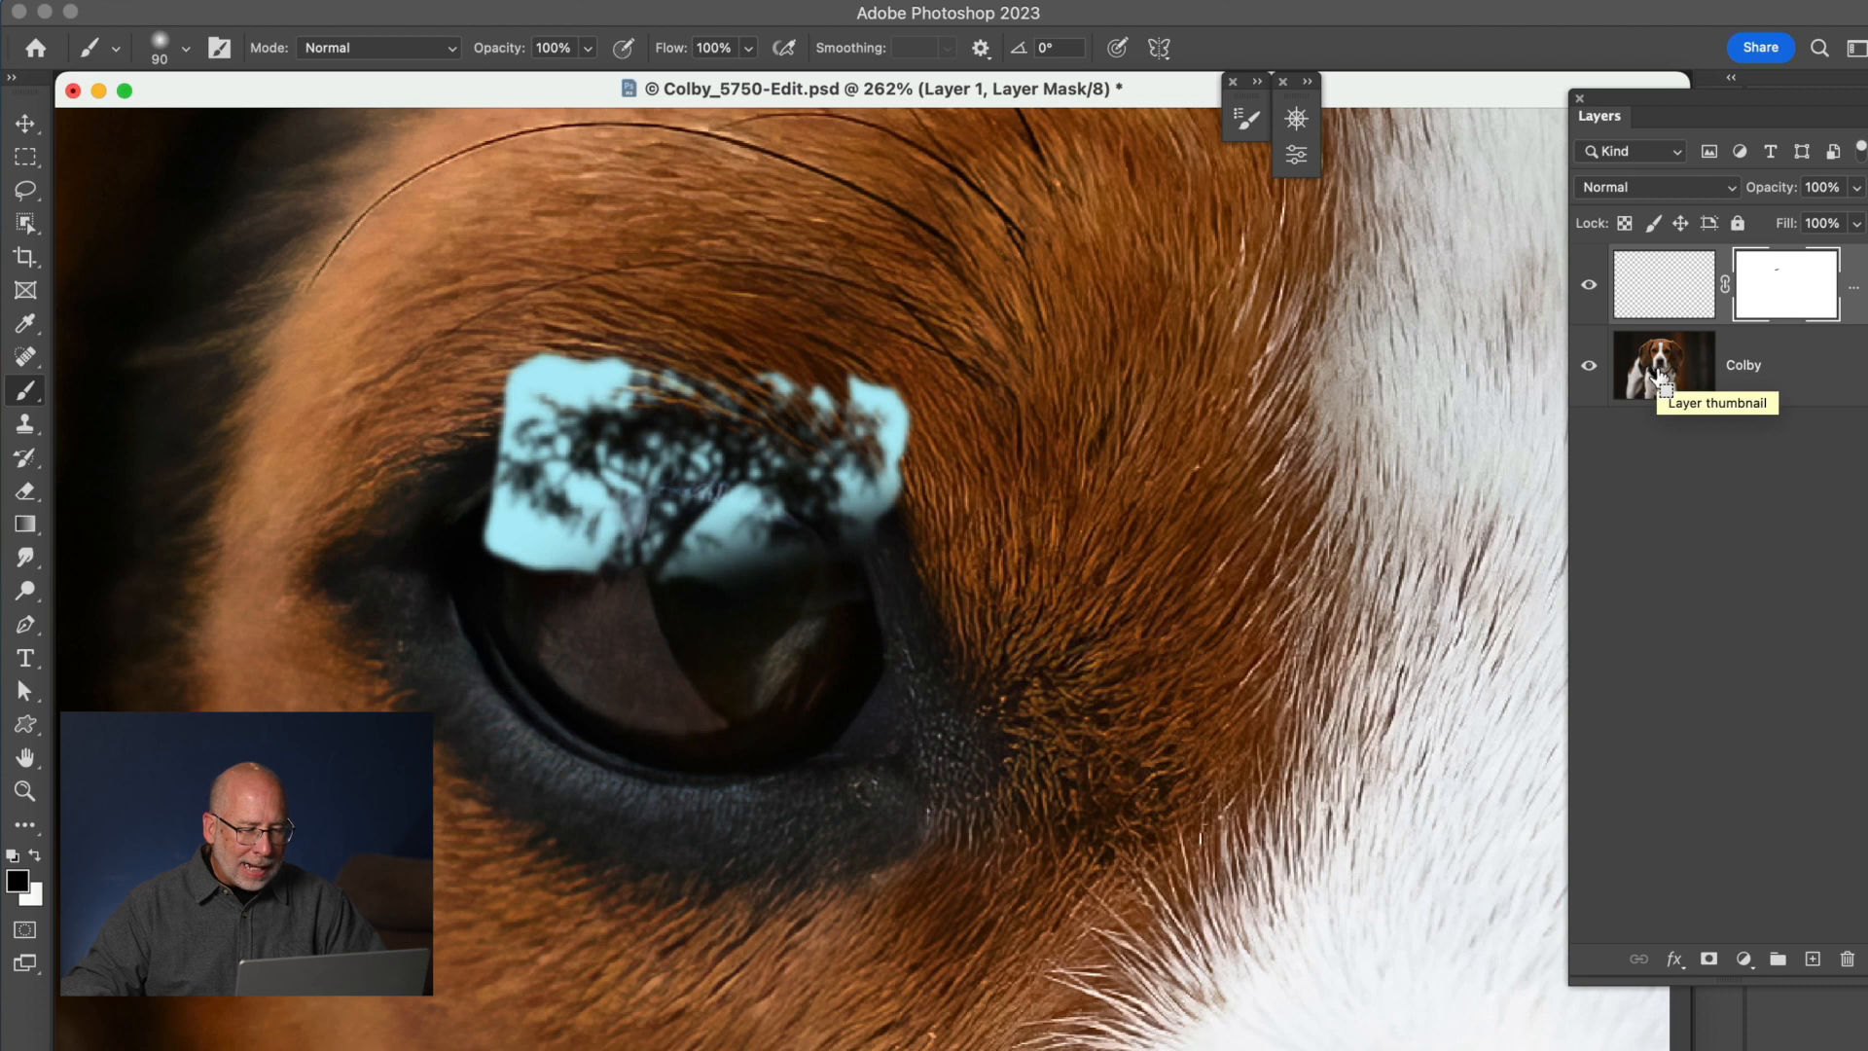
{"action": "key", "text": "super+BackSpace"}
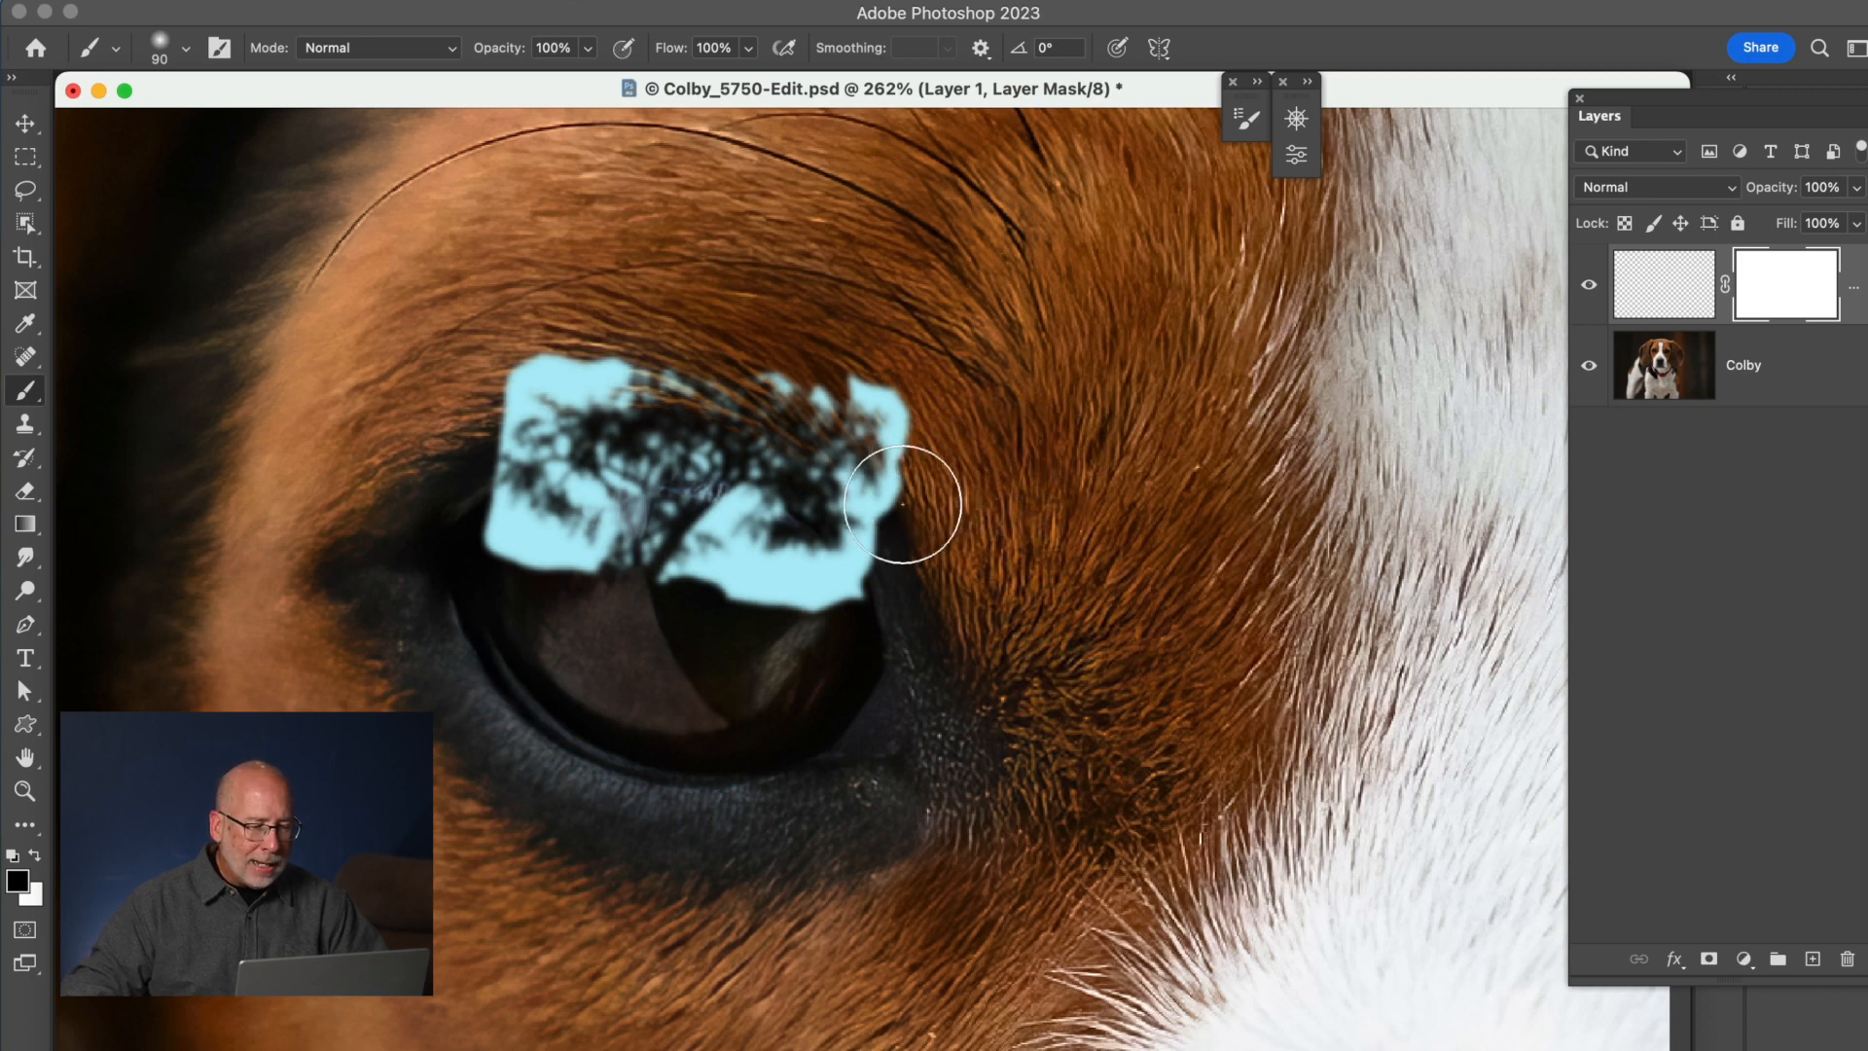
Paint black on the layer mask to hide the left eye's highlight where it overlaps the upper eyelid and inner corner.
{"action": "mouse_move", "coordinate": [914, 492]}
{"action": "left_mouse_down"}
{"action": "mouse_move", "coordinate": [816, 401]}
{"action": "mouse_move", "coordinate": [893, 414]}
{"action": "mouse_move", "coordinate": [716, 374]}
{"action": "mouse_move", "coordinate": [550, 384]}
{"action": "mouse_move", "coordinate": [453, 429]}
{"action": "left_mouse_up"}
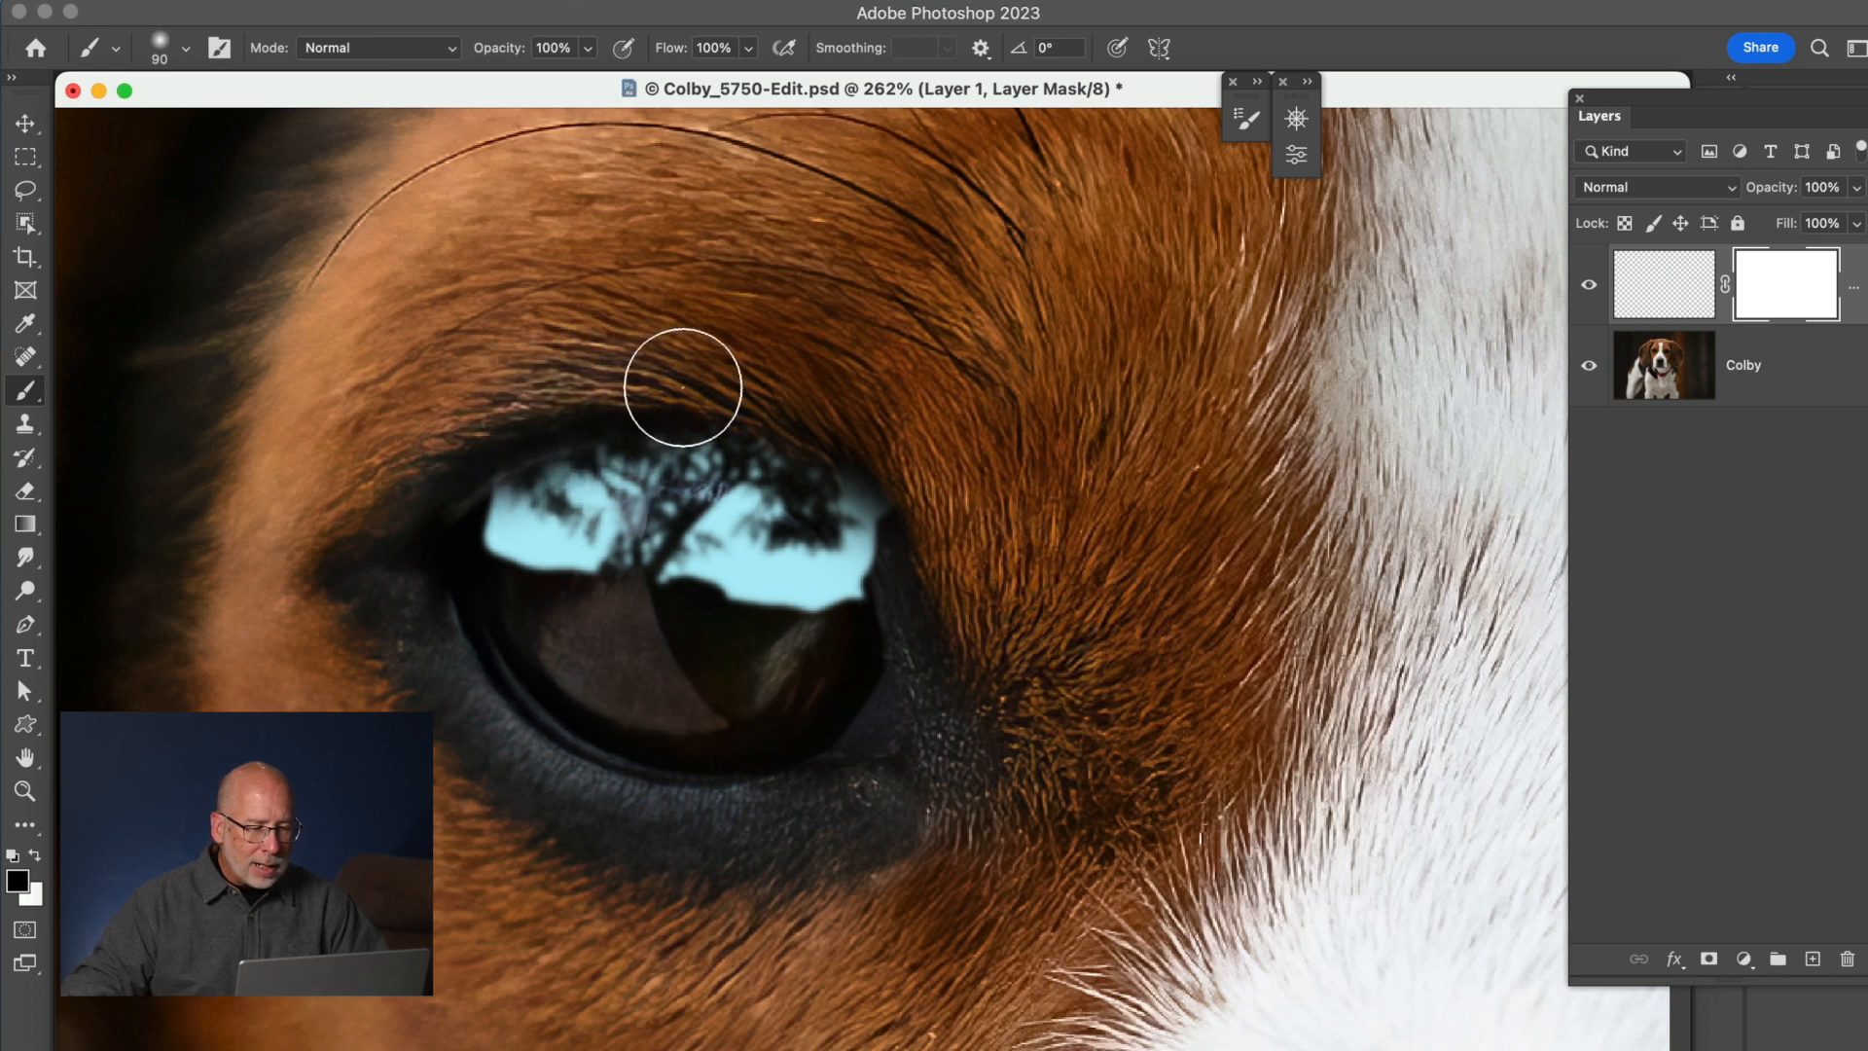
{"action": "mouse_move", "coordinate": [930, 509]}
{"action": "left_mouse_down"}
{"action": "mouse_move", "coordinate": [902, 481]}
{"action": "mouse_move", "coordinate": [925, 531]}
{"action": "mouse_move", "coordinate": [897, 473]}
{"action": "mouse_move", "coordinate": [932, 503]}
{"action": "left_mouse_up"}
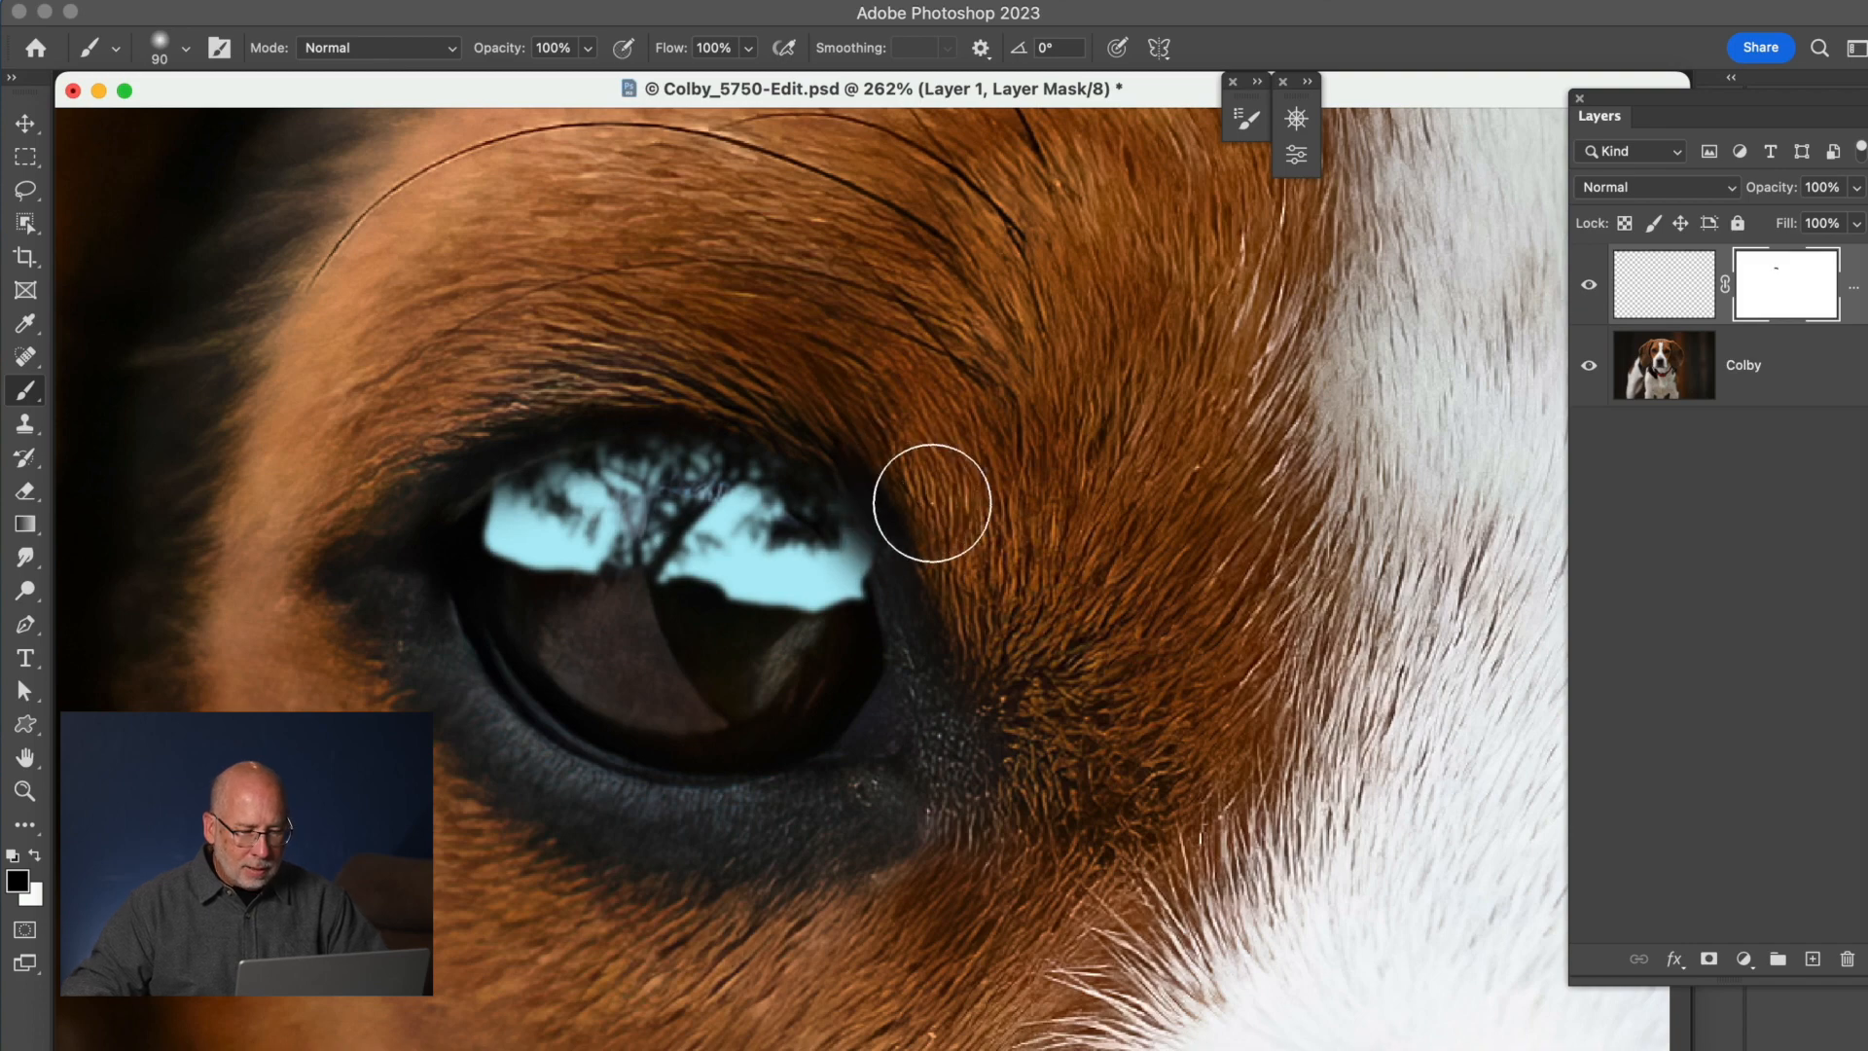
Paint black on the layer mask to hide the right eye's highlight where it overlaps the upper eyelid and outer edge.
{"action": "left_click_drag", "start_coordinate": [1294, 557], "coordinate": [47, 504]}
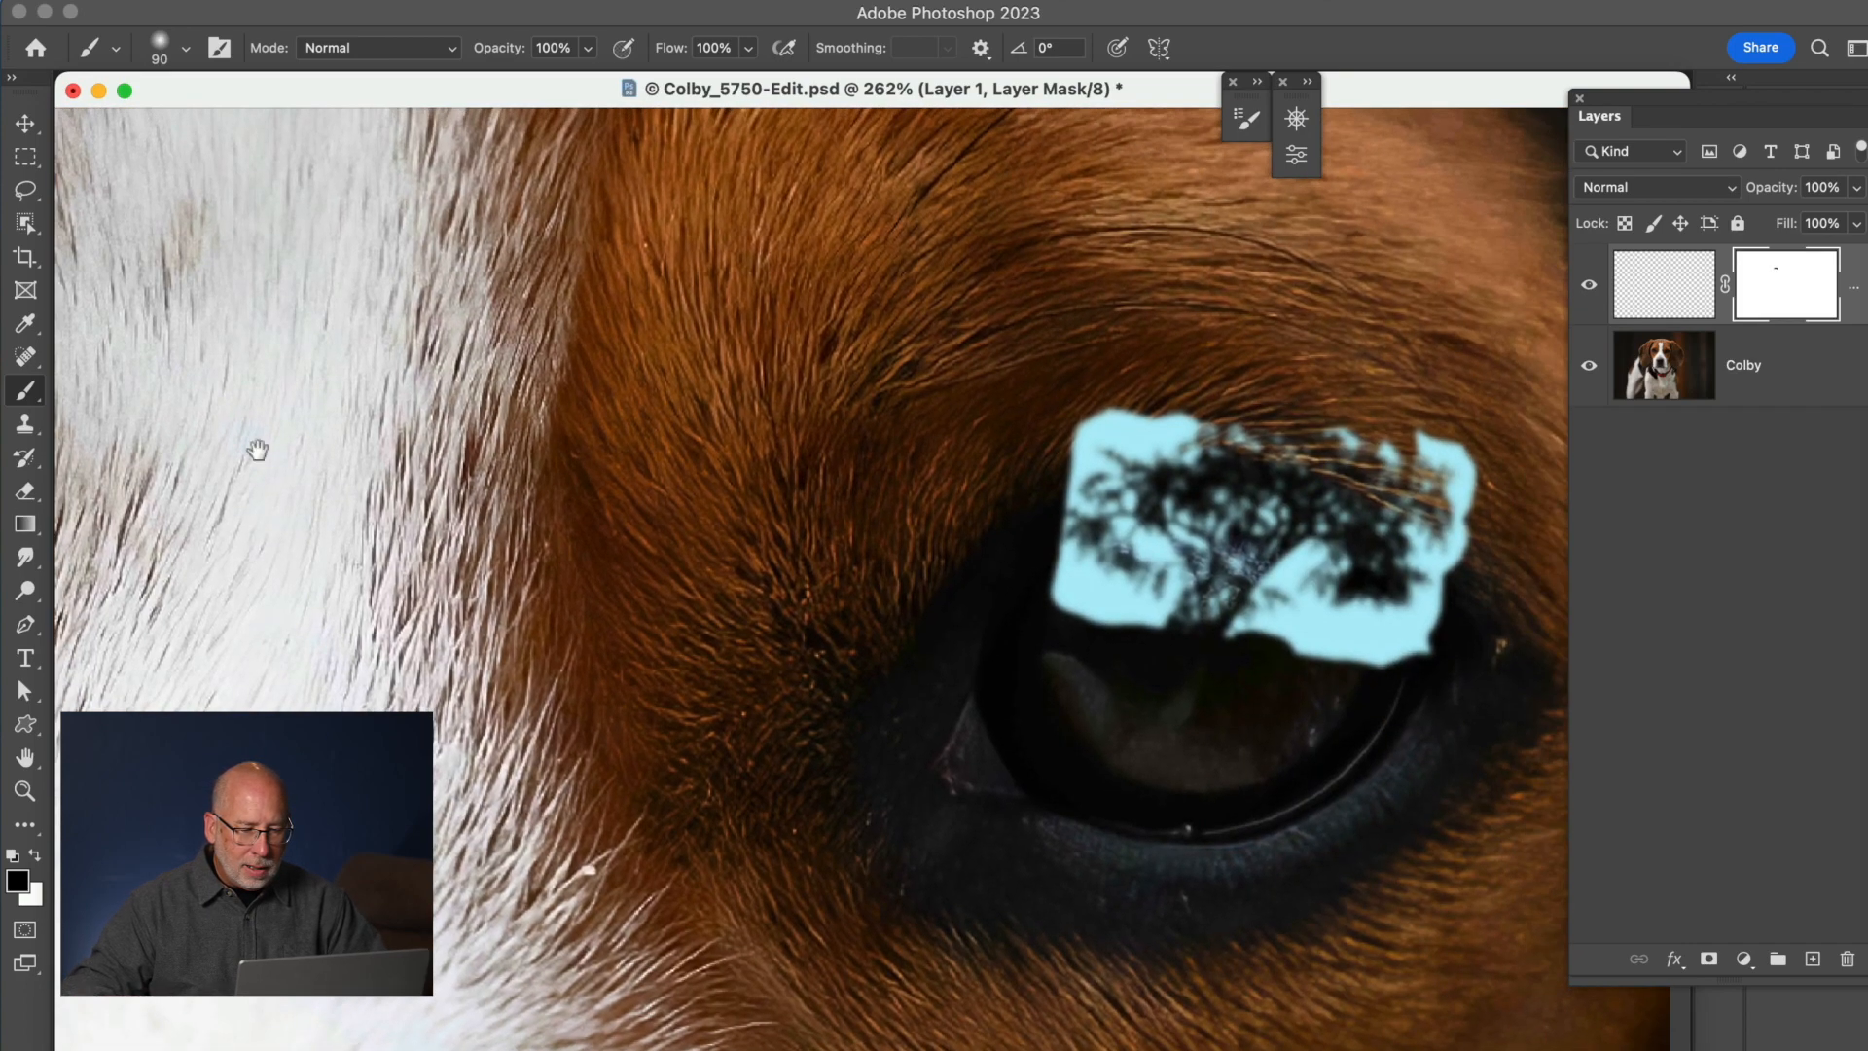
{"action": "mouse_move", "coordinate": [1209, 388]}
{"action": "left_mouse_down"}
{"action": "mouse_move", "coordinate": [1180, 418]}
{"action": "mouse_move", "coordinate": [1034, 459]}
{"action": "left_mouse_up"}
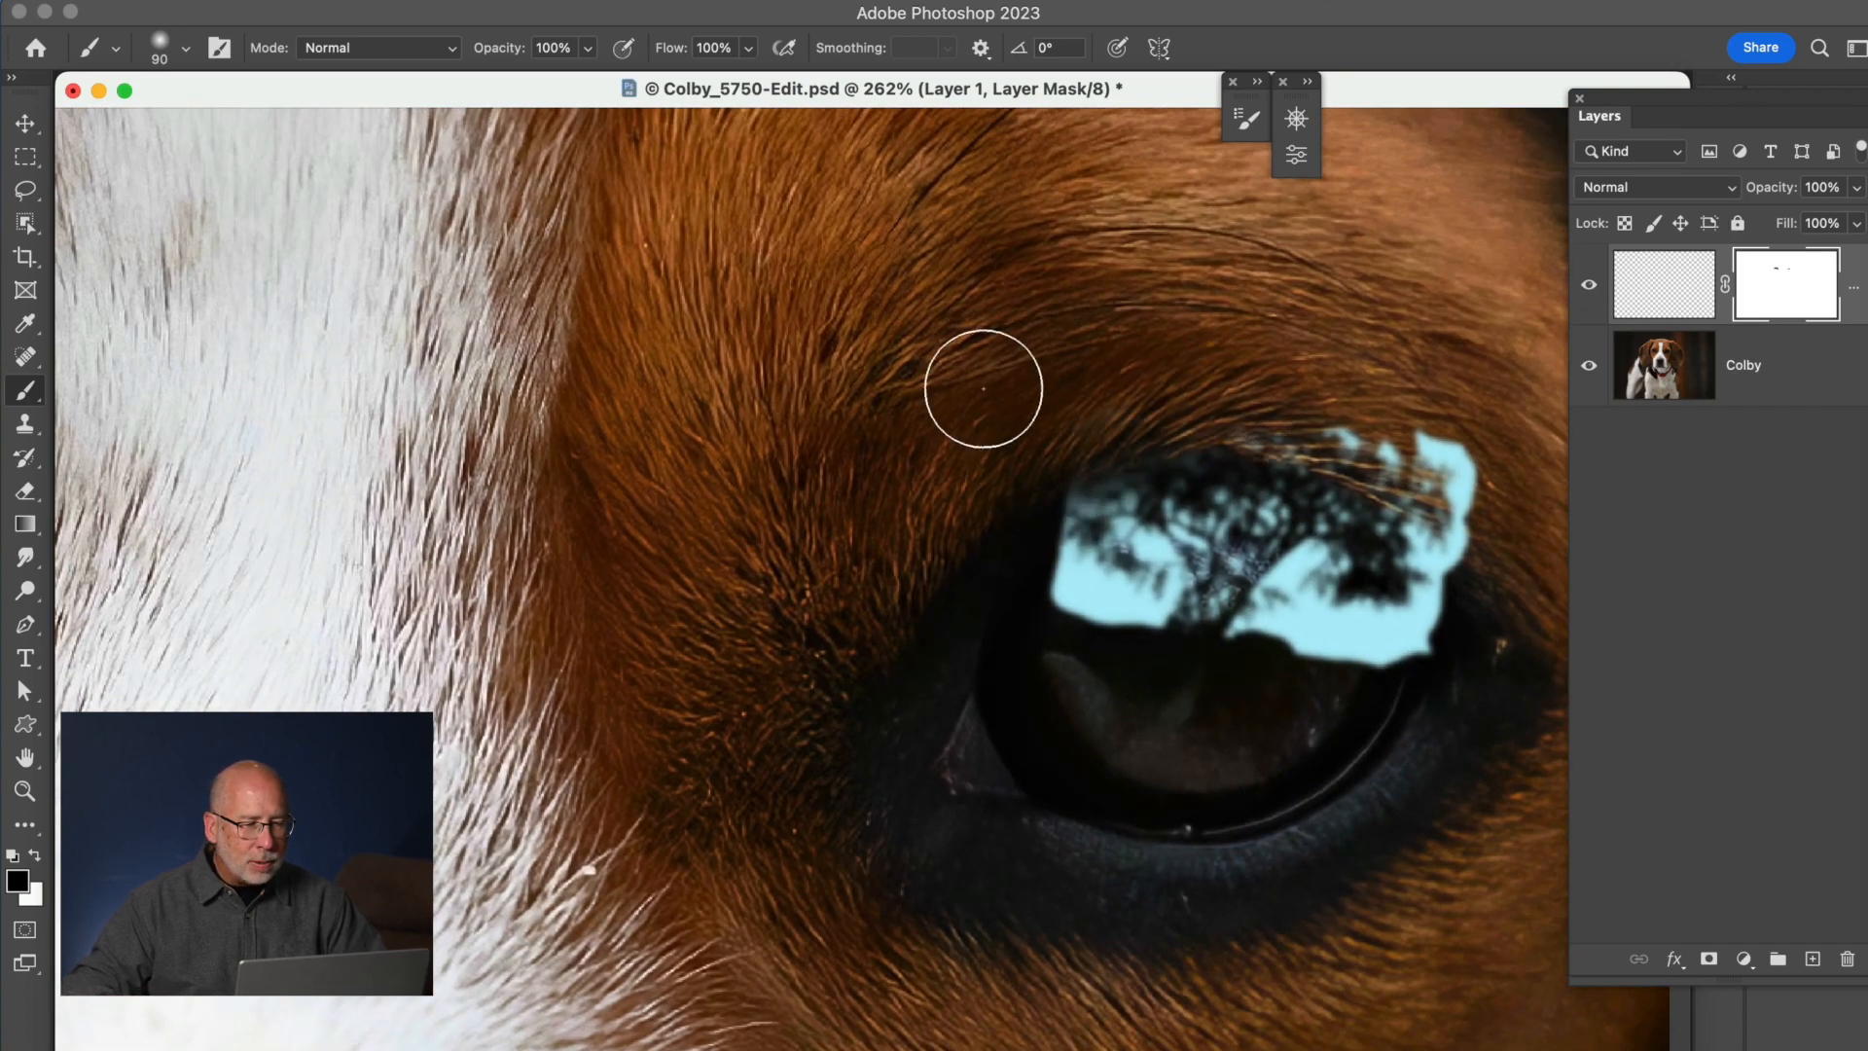
{"action": "mouse_move", "coordinate": [1131, 435]}
{"action": "left_mouse_down"}
{"action": "mouse_move", "coordinate": [1331, 443]}
{"action": "mouse_move", "coordinate": [1432, 487]}
{"action": "mouse_move", "coordinate": [1491, 546]}
{"action": "mouse_move", "coordinate": [1436, 460]}
{"action": "mouse_move", "coordinate": [1378, 423]}
{"action": "mouse_move", "coordinate": [1455, 531]}
{"action": "mouse_move", "coordinate": [1317, 439]}
{"action": "mouse_move", "coordinate": [1198, 422]}
{"action": "mouse_move", "coordinate": [1010, 487]}
{"action": "mouse_move", "coordinate": [1112, 439]}
{"action": "mouse_move", "coordinate": [1203, 437]}
{"action": "mouse_move", "coordinate": [1293, 446]}
{"action": "mouse_move", "coordinate": [1472, 551]}
{"action": "left_mouse_up"}
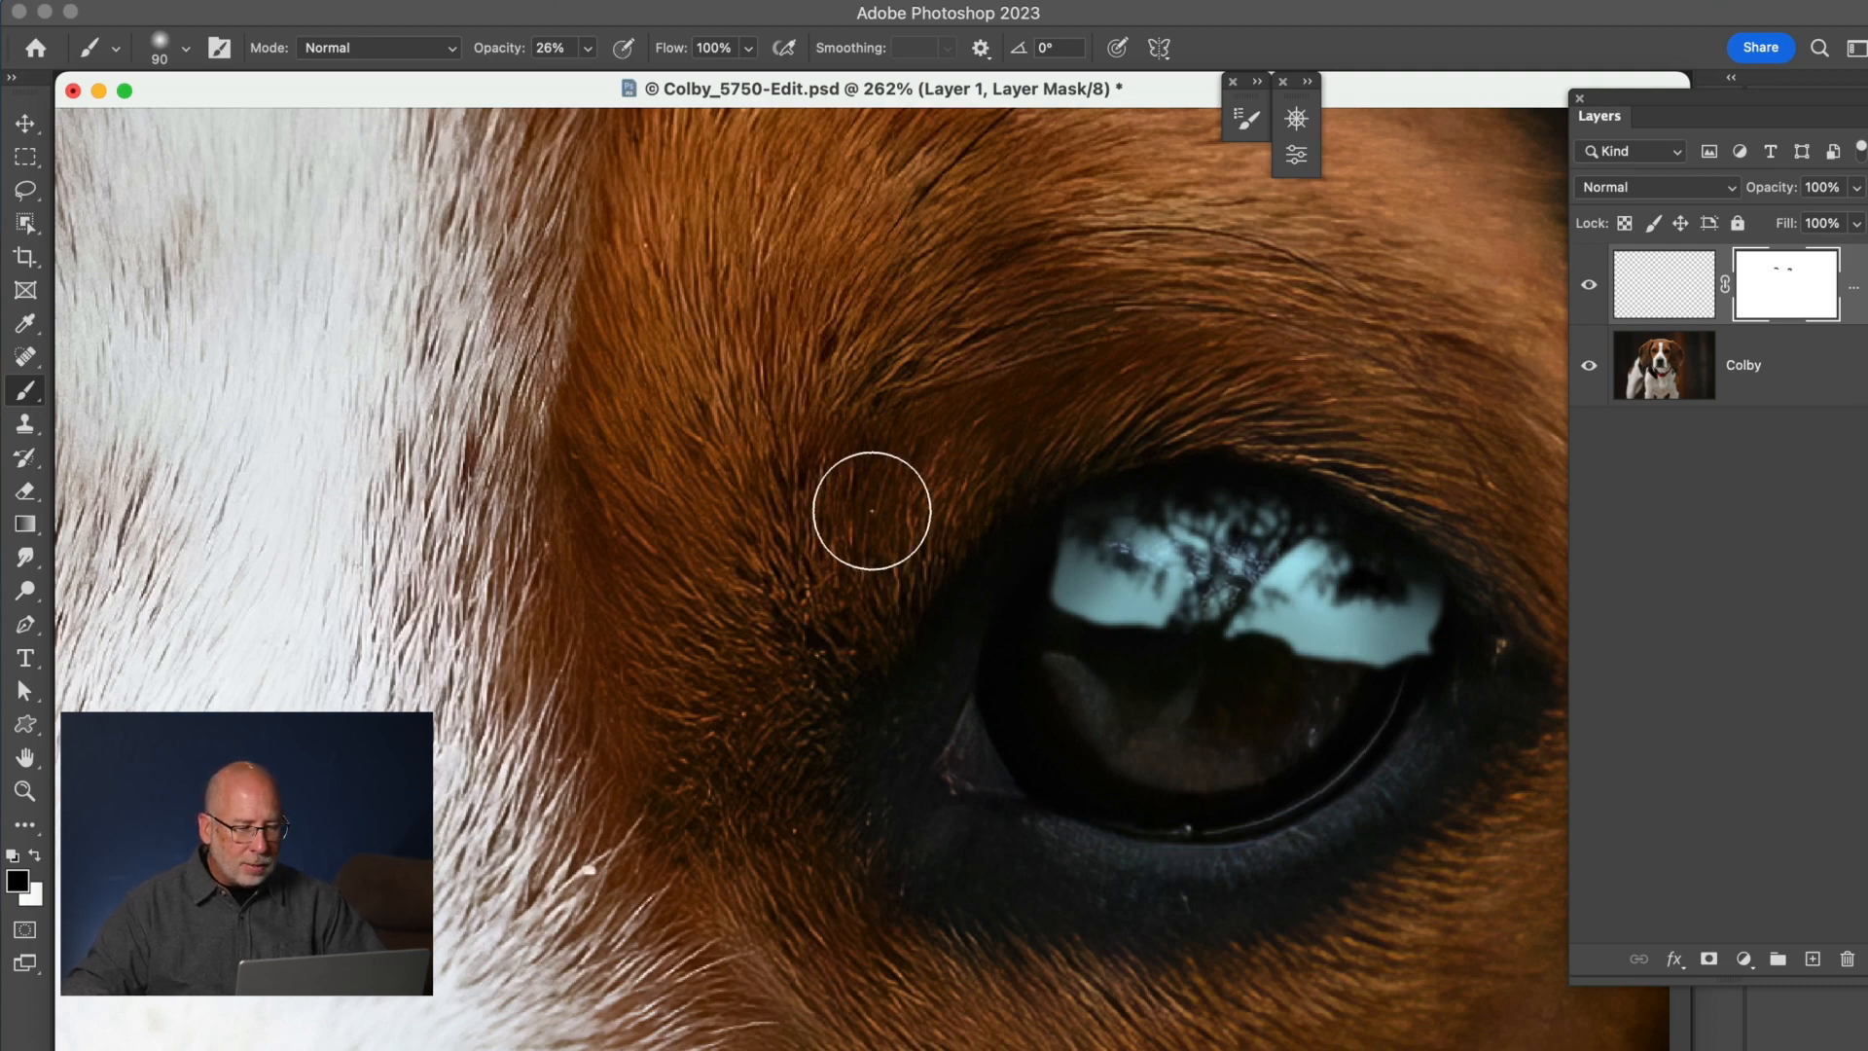
Review both eyes at 50% zoom, comparing the dog photo with and without the highlight layer.
{"action": "mouse_move", "coordinate": [650, 438]}
{"action": "left_mouse_down"}
{"action": "mouse_move", "coordinate": [559, 456]}
{"action": "mouse_move", "coordinate": [1415, 392]}
{"action": "left_mouse_up"}
{"action": "left_click_drag", "start_coordinate": [447, 487], "coordinate": [1107, 441]}
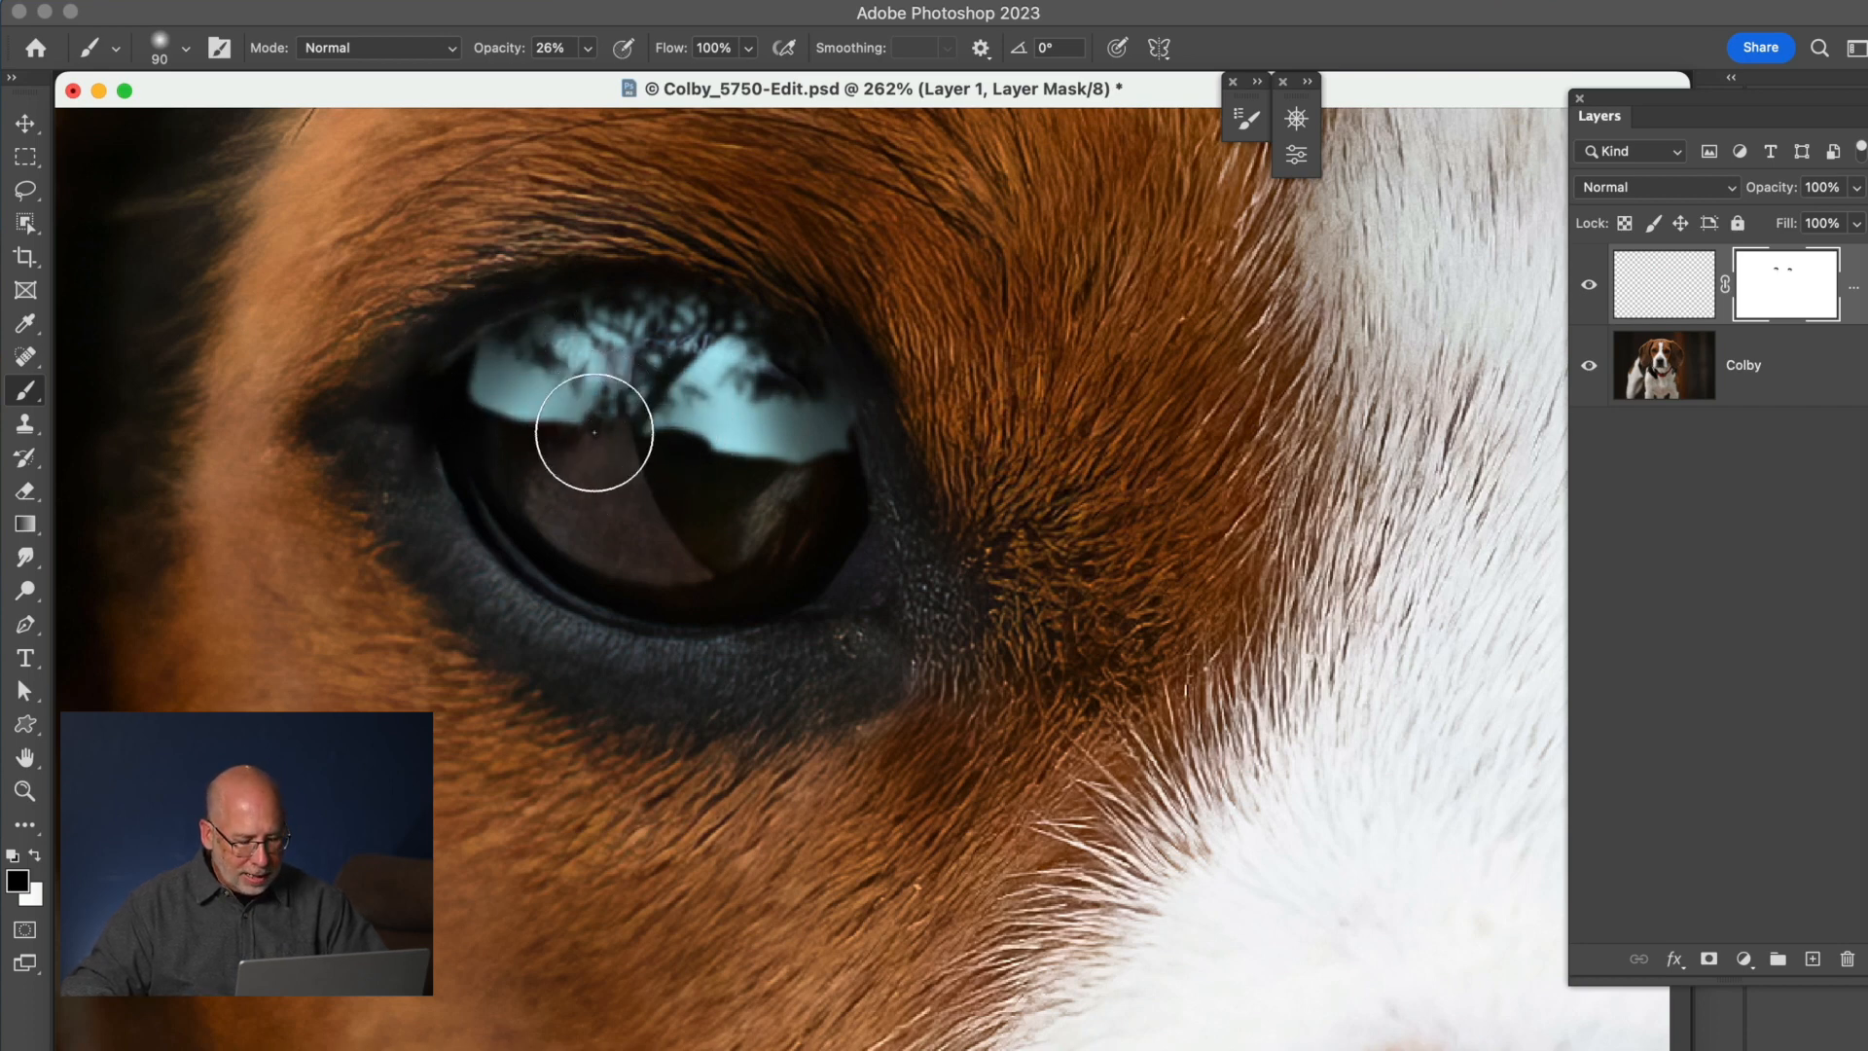
{"action": "key", "text": "z"}
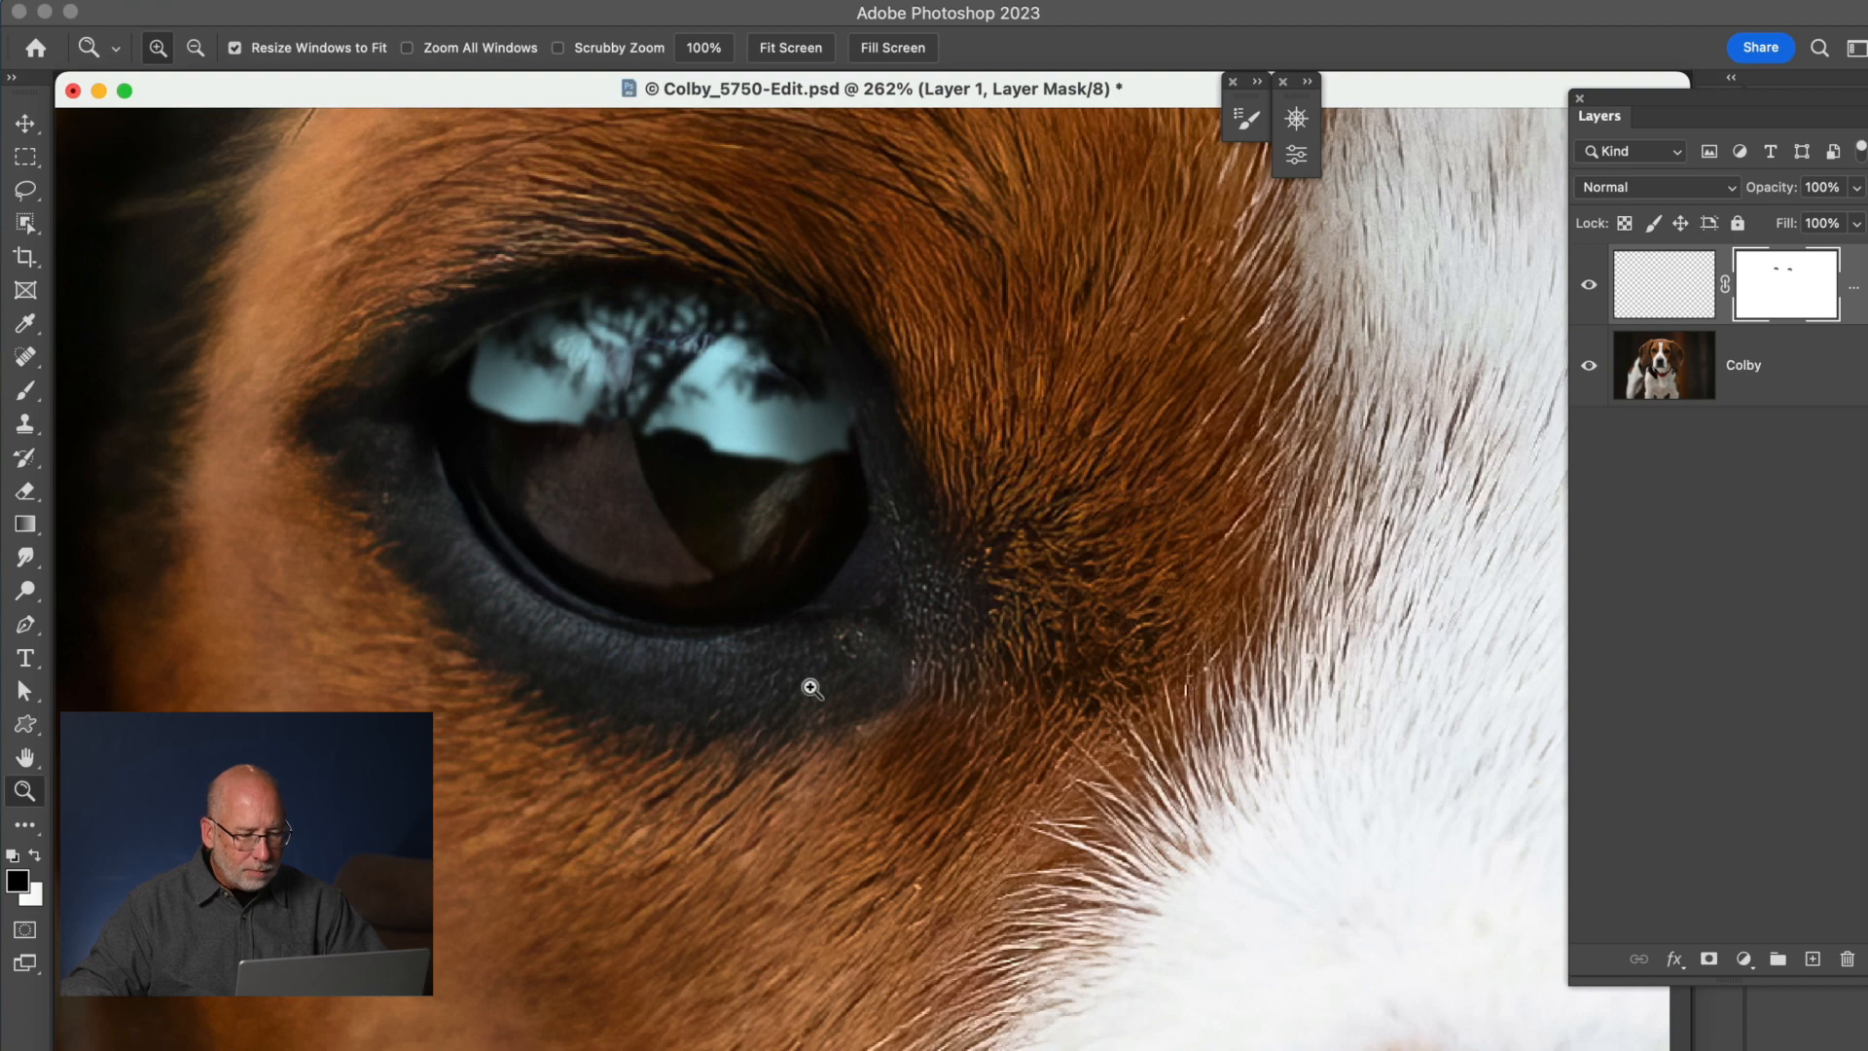
{"action": "left_click", "coordinate": [811, 688], "text": "alt"}
{"action": "left_click", "coordinate": [811, 687], "text": "alt"}
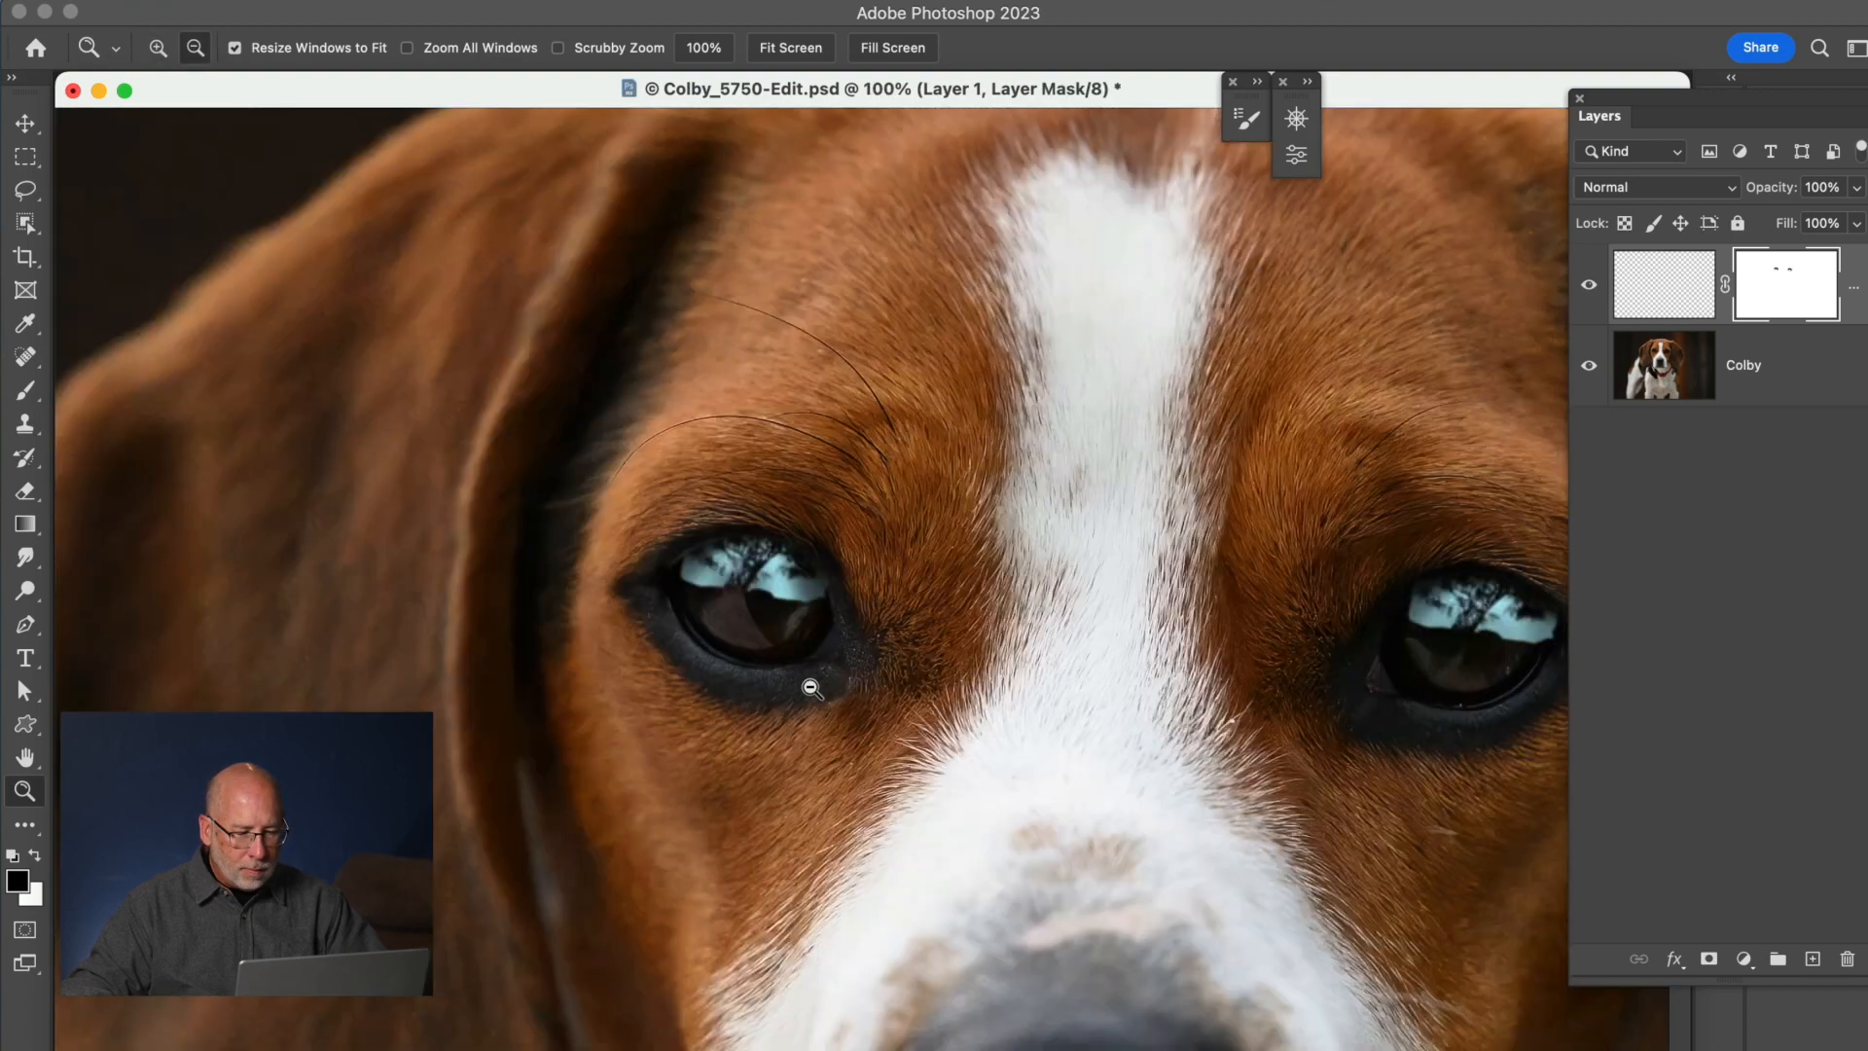
{"action": "left_click", "coordinate": [904, 766], "text": "alt"}
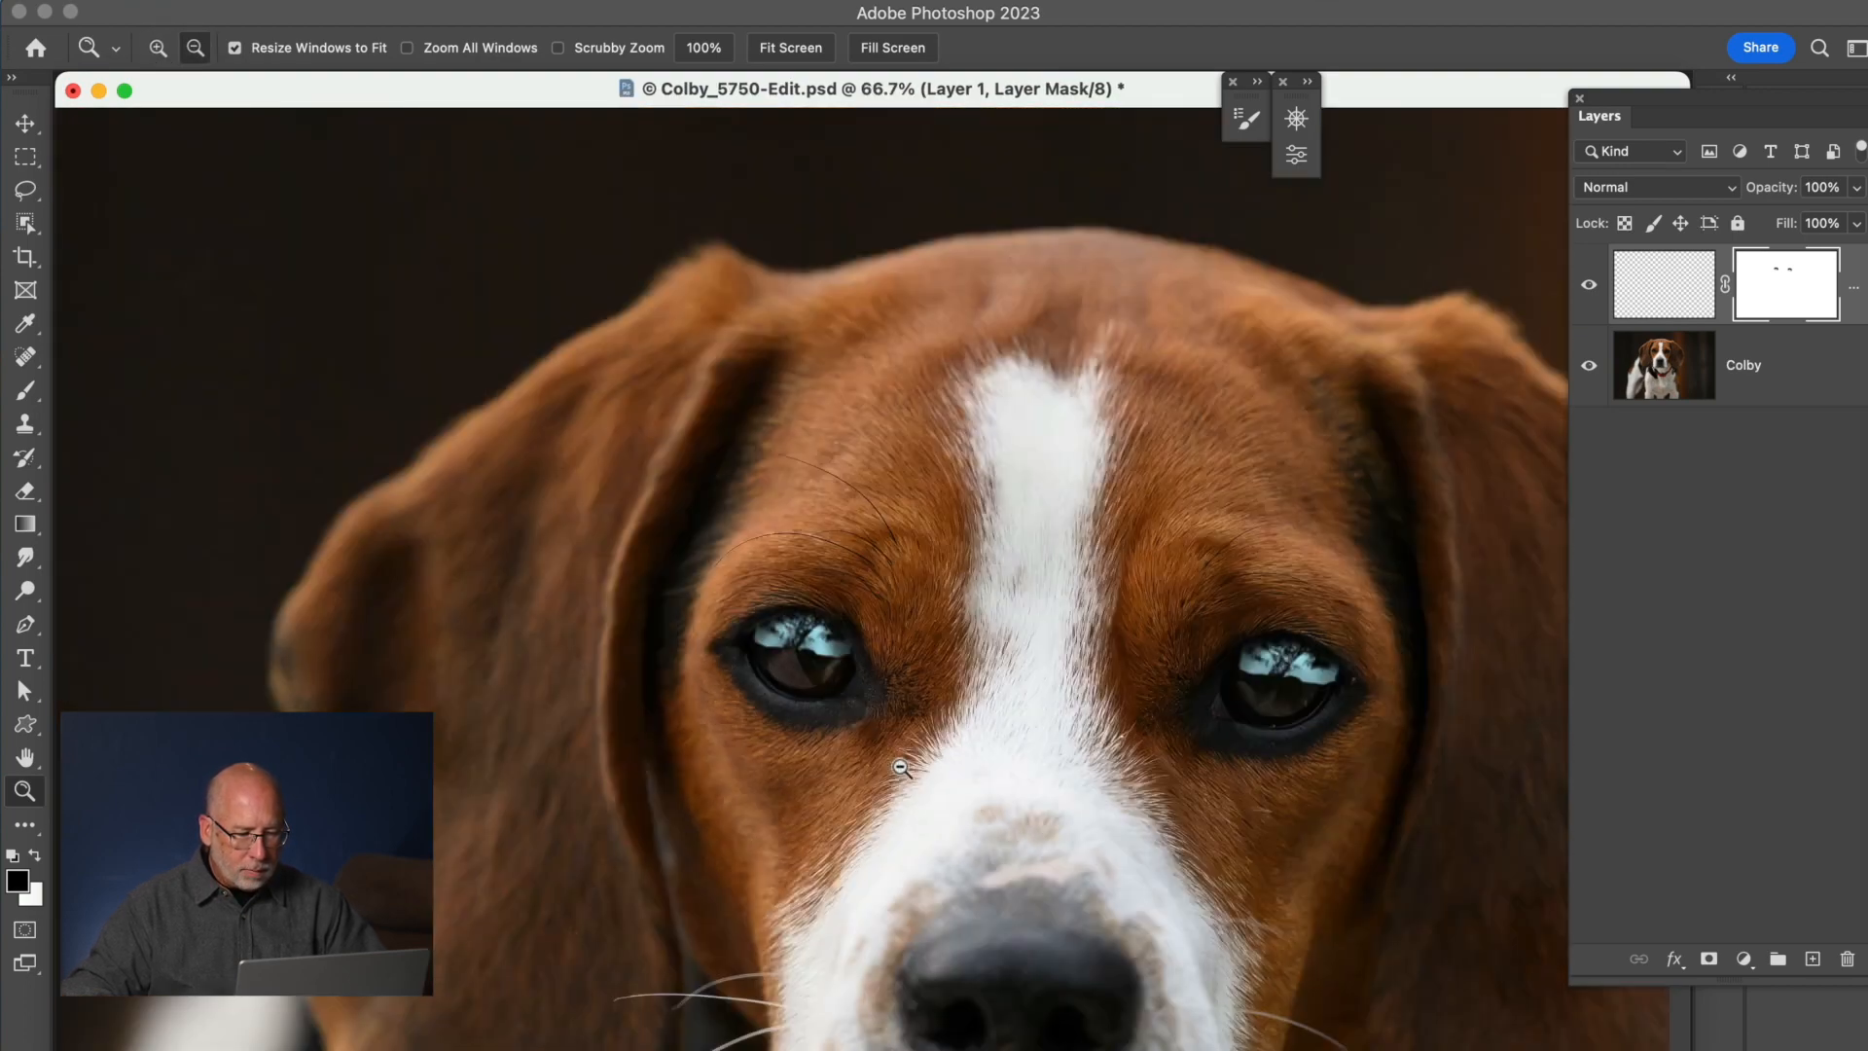
{"action": "left_click", "coordinate": [901, 767], "text": "alt"}
{"action": "left_click_drag", "start_coordinate": [1027, 761], "coordinate": [833, 626]}
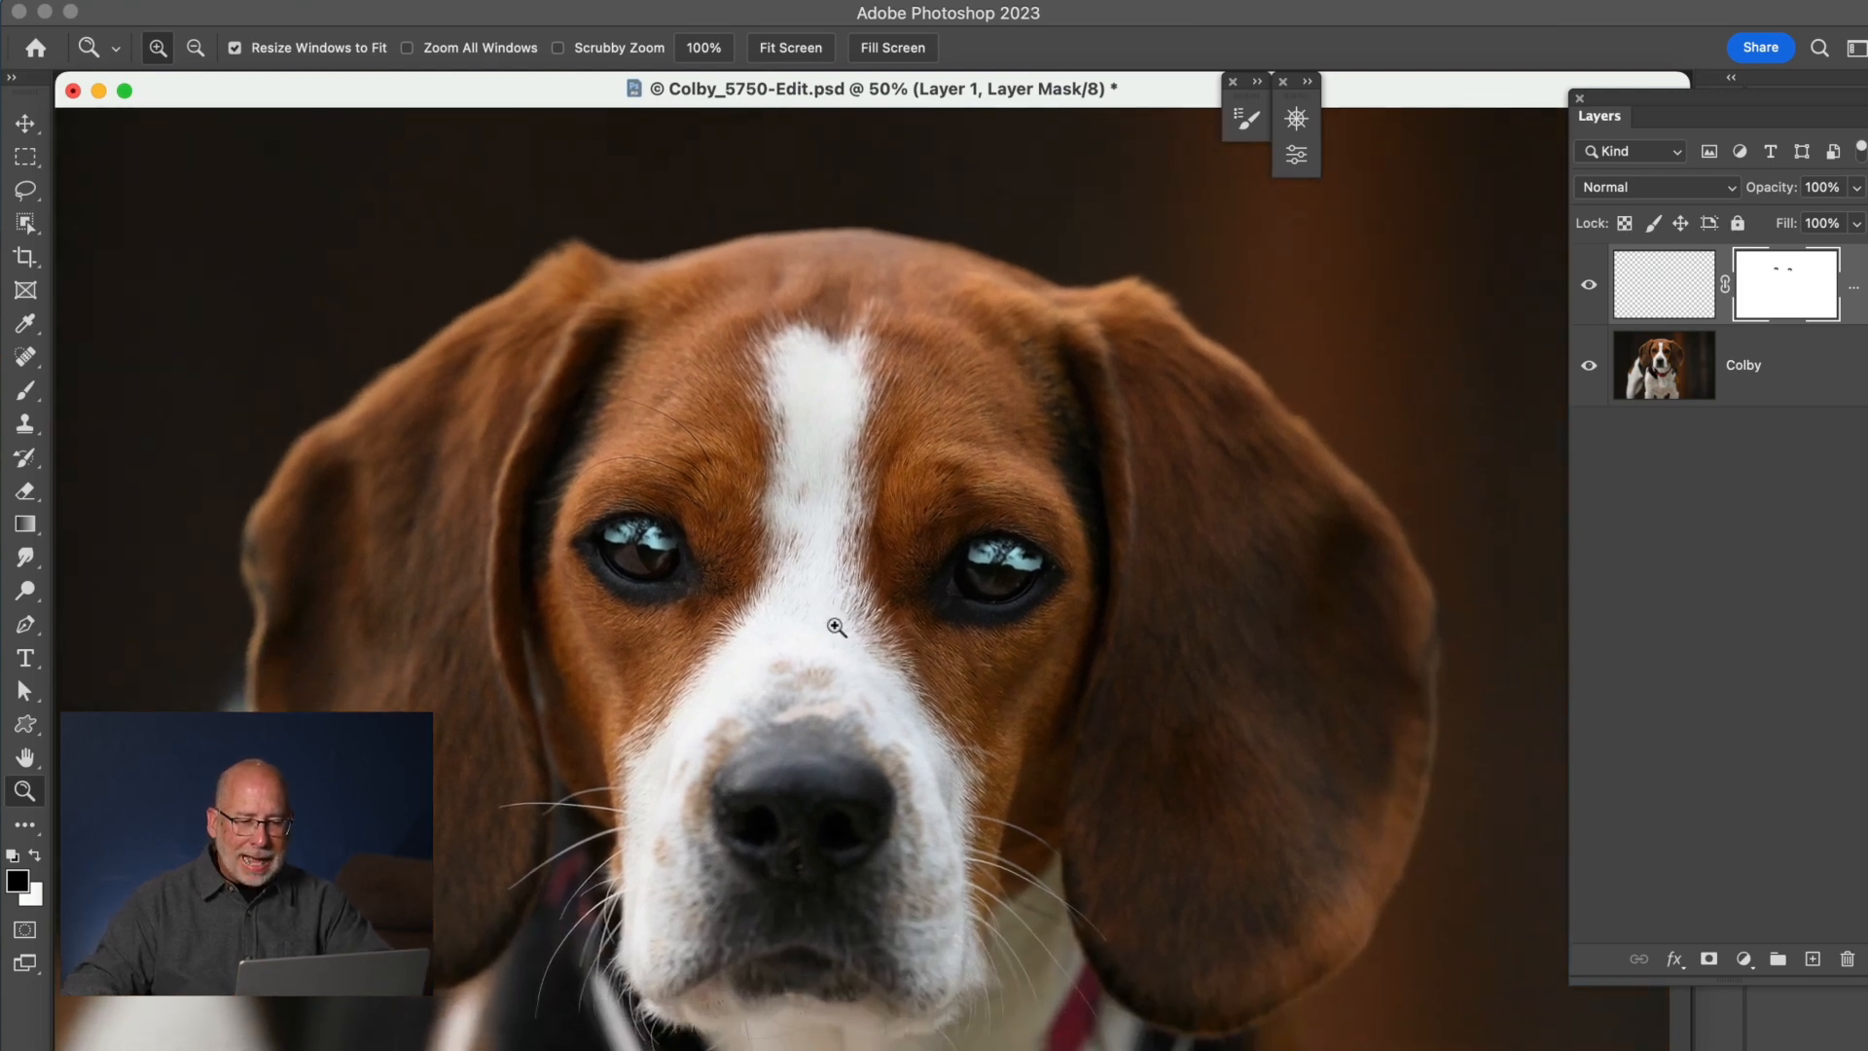
{"action": "left_click", "coordinate": [1588, 292]}
{"action": "left_click", "coordinate": [1588, 292]}
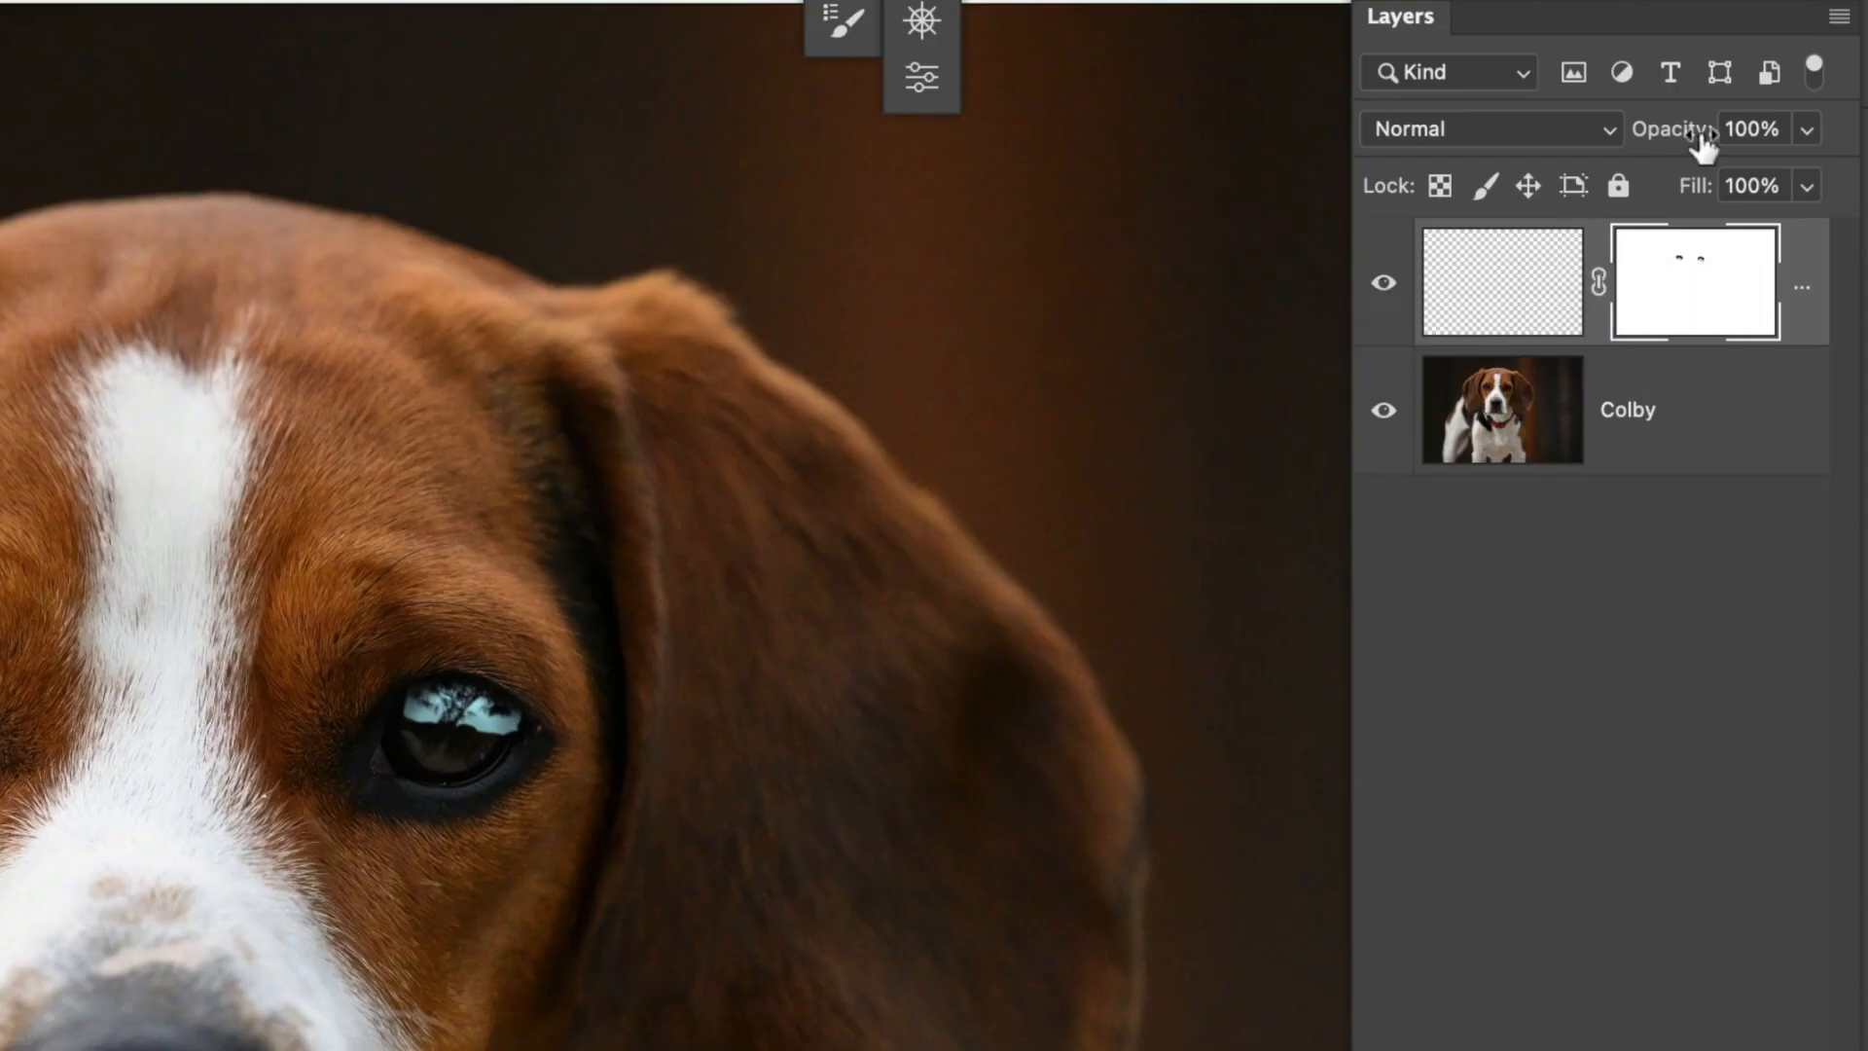
Reduce the highlight layer's opacity to 60%.
{"action": "left_click", "coordinate": [1805, 131]}
{"action": "left_click_drag", "start_coordinate": [1785, 177], "coordinate": [1746, 199]}
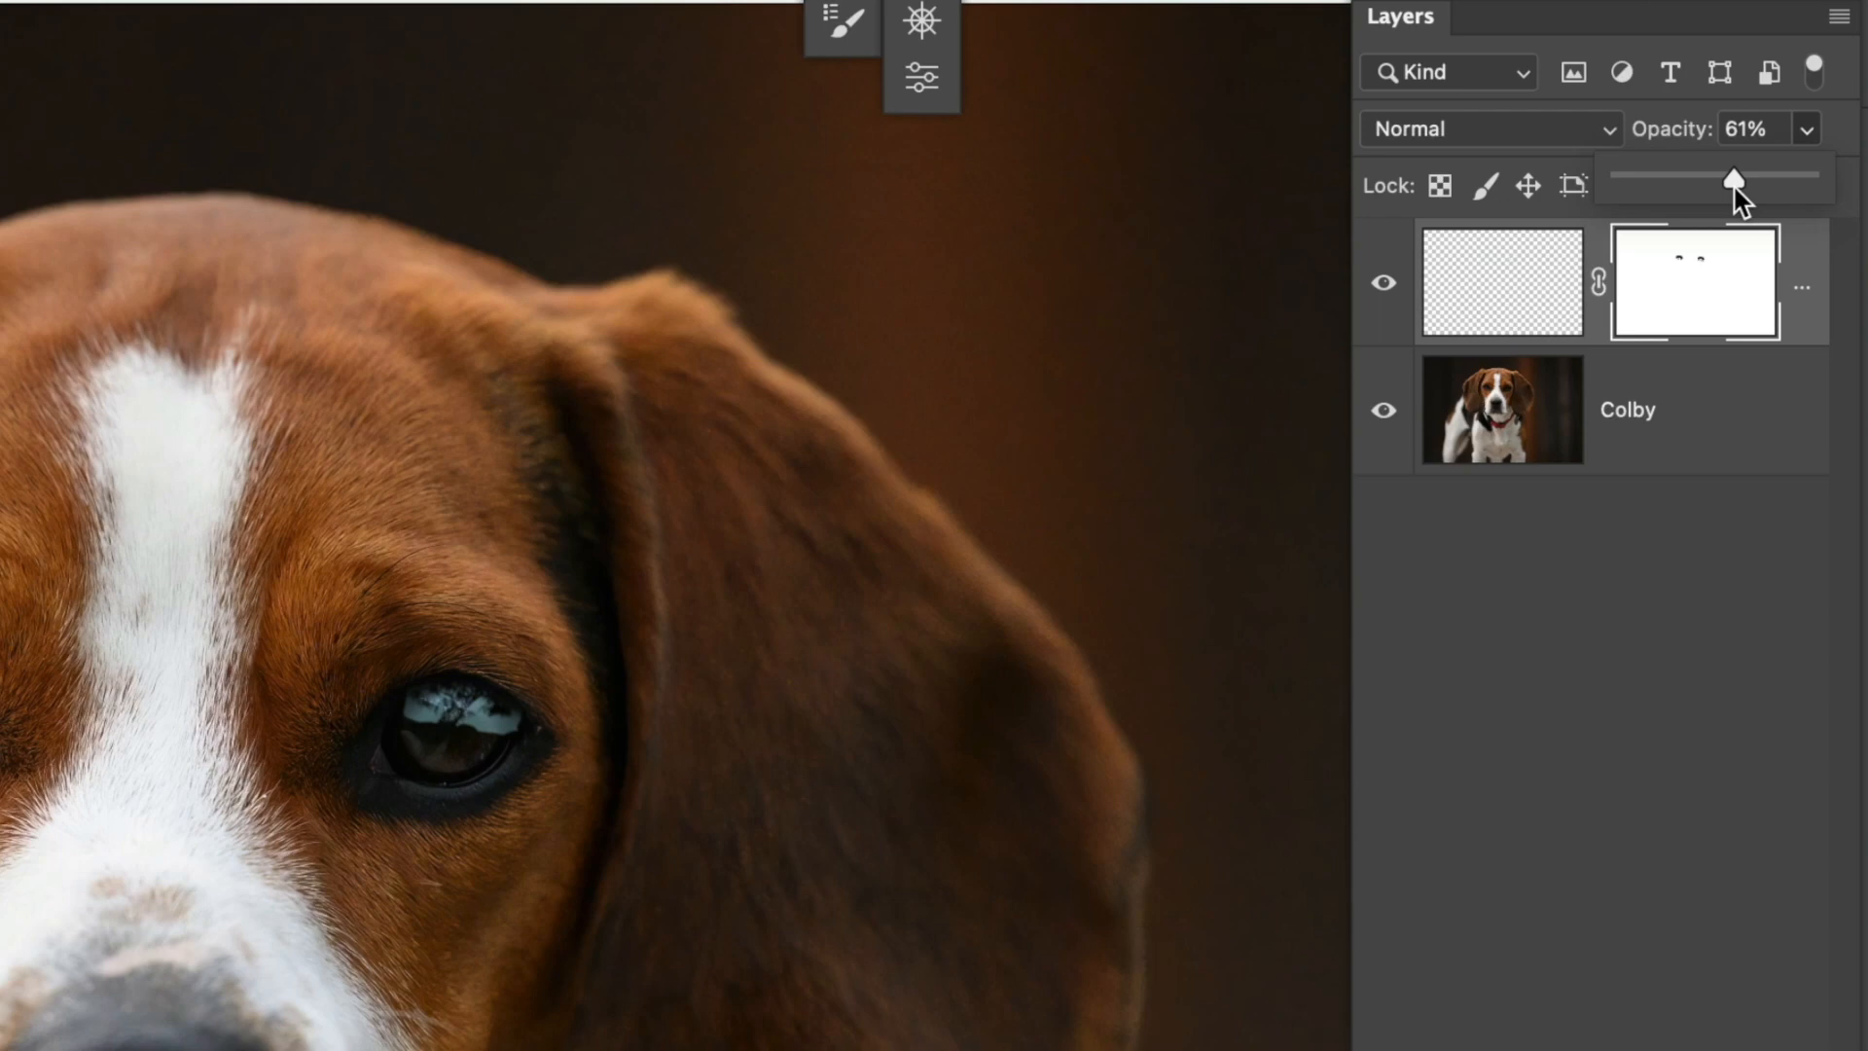
{"action": "left_click_drag", "start_coordinate": [1734, 190], "coordinate": [1732, 189]}
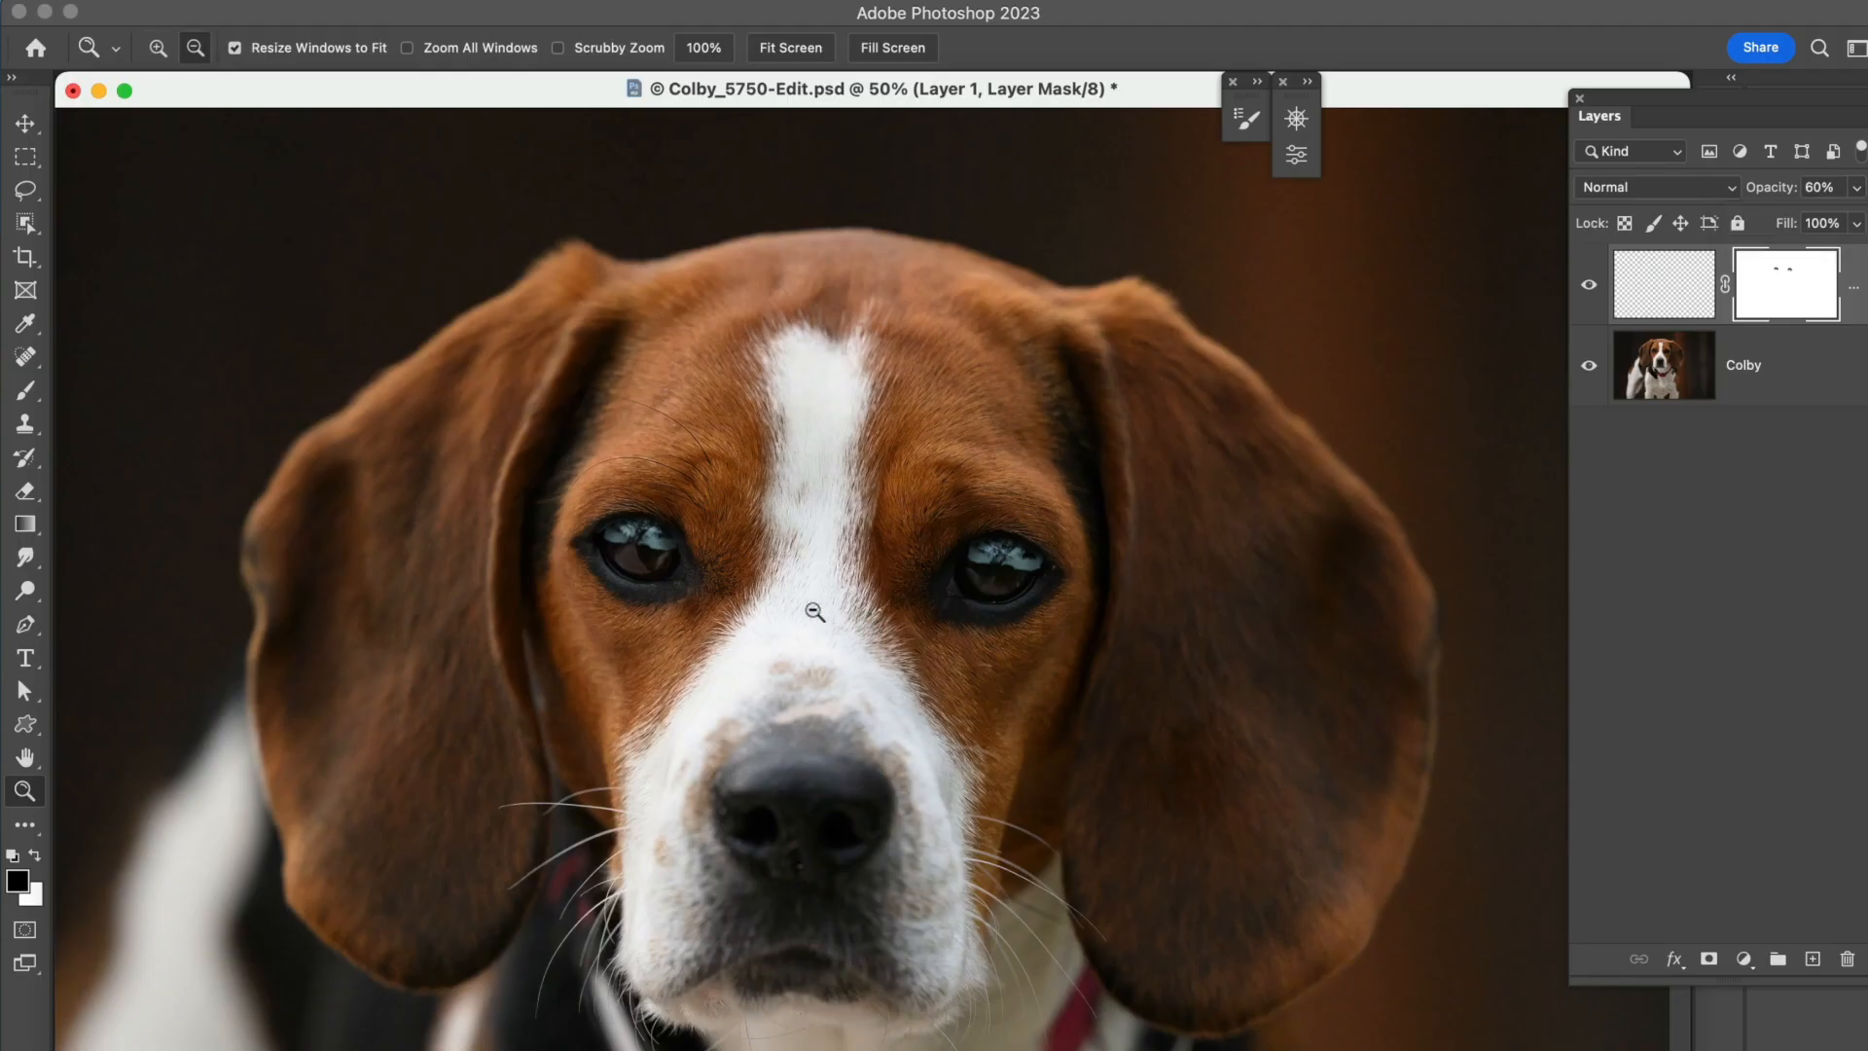
{"action": "left_click", "coordinate": [161, 806], "text": "alt"}
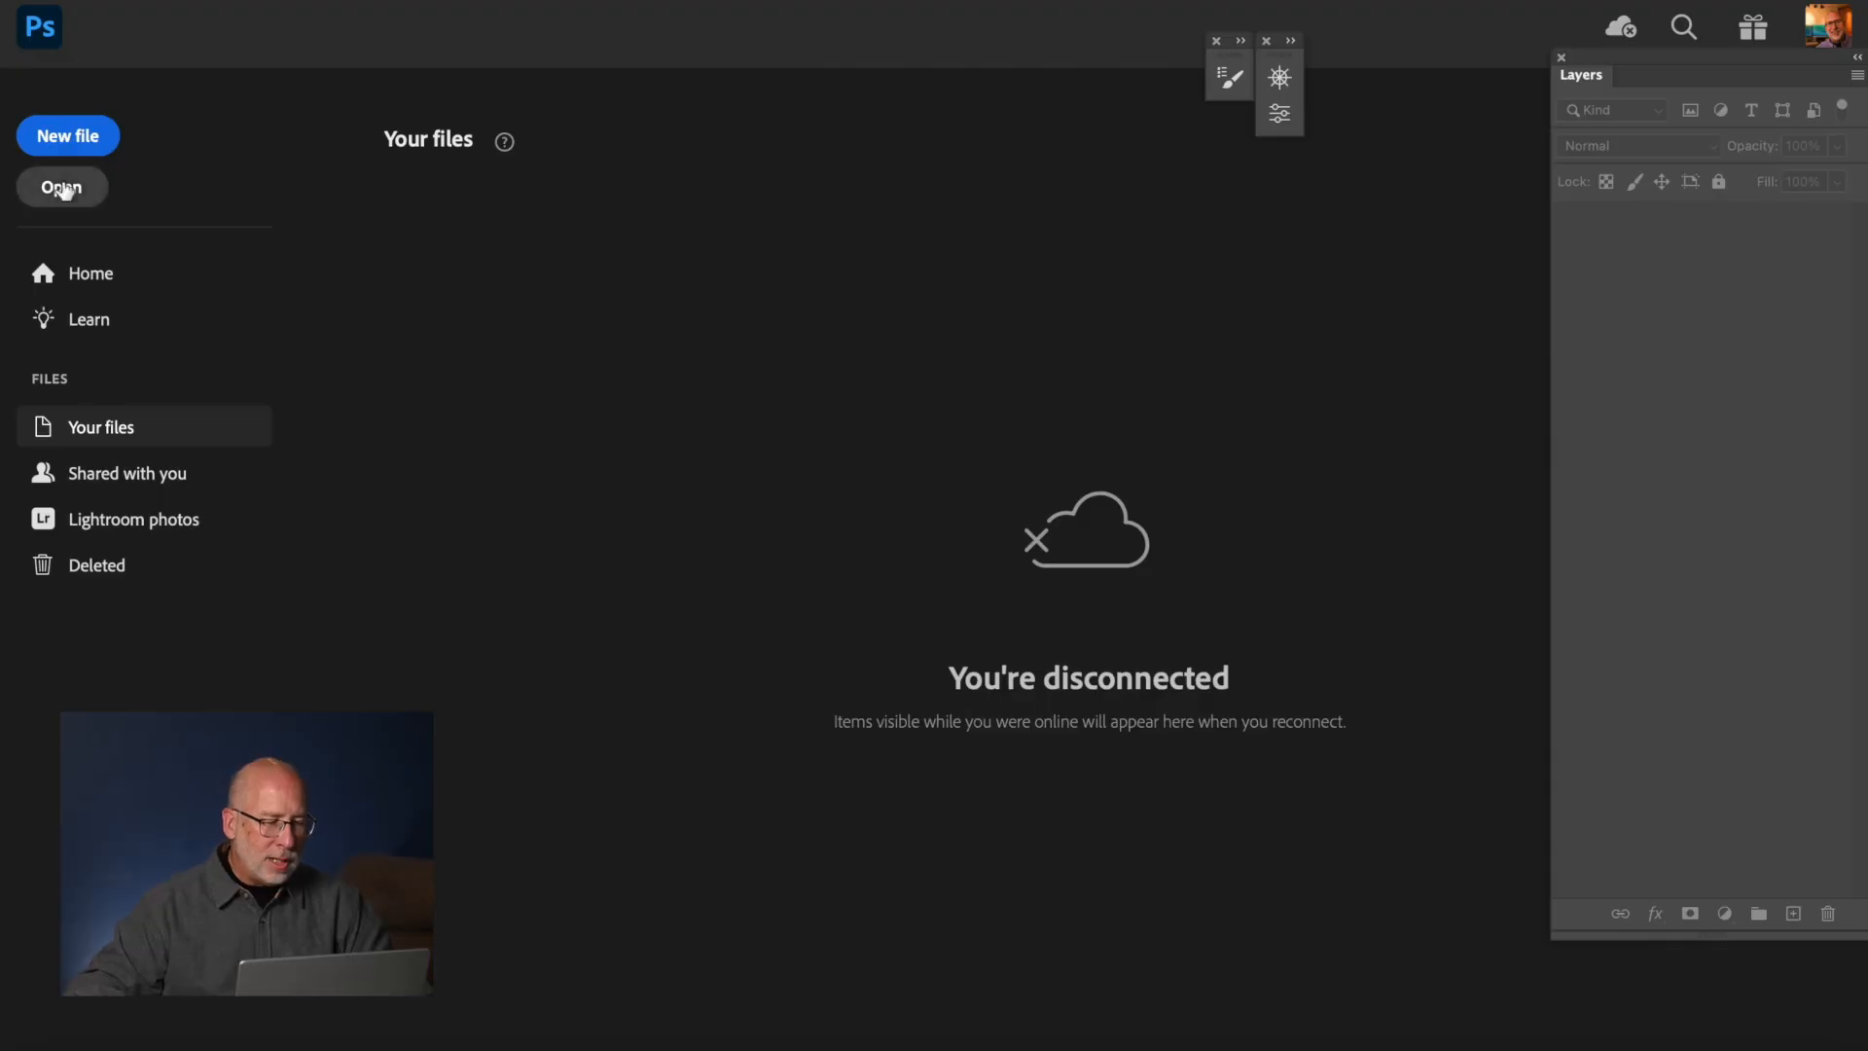
Open Dove_4248-Edit.psd from the Eye Enhancement folder.
{"action": "left_click", "coordinate": [61, 186]}
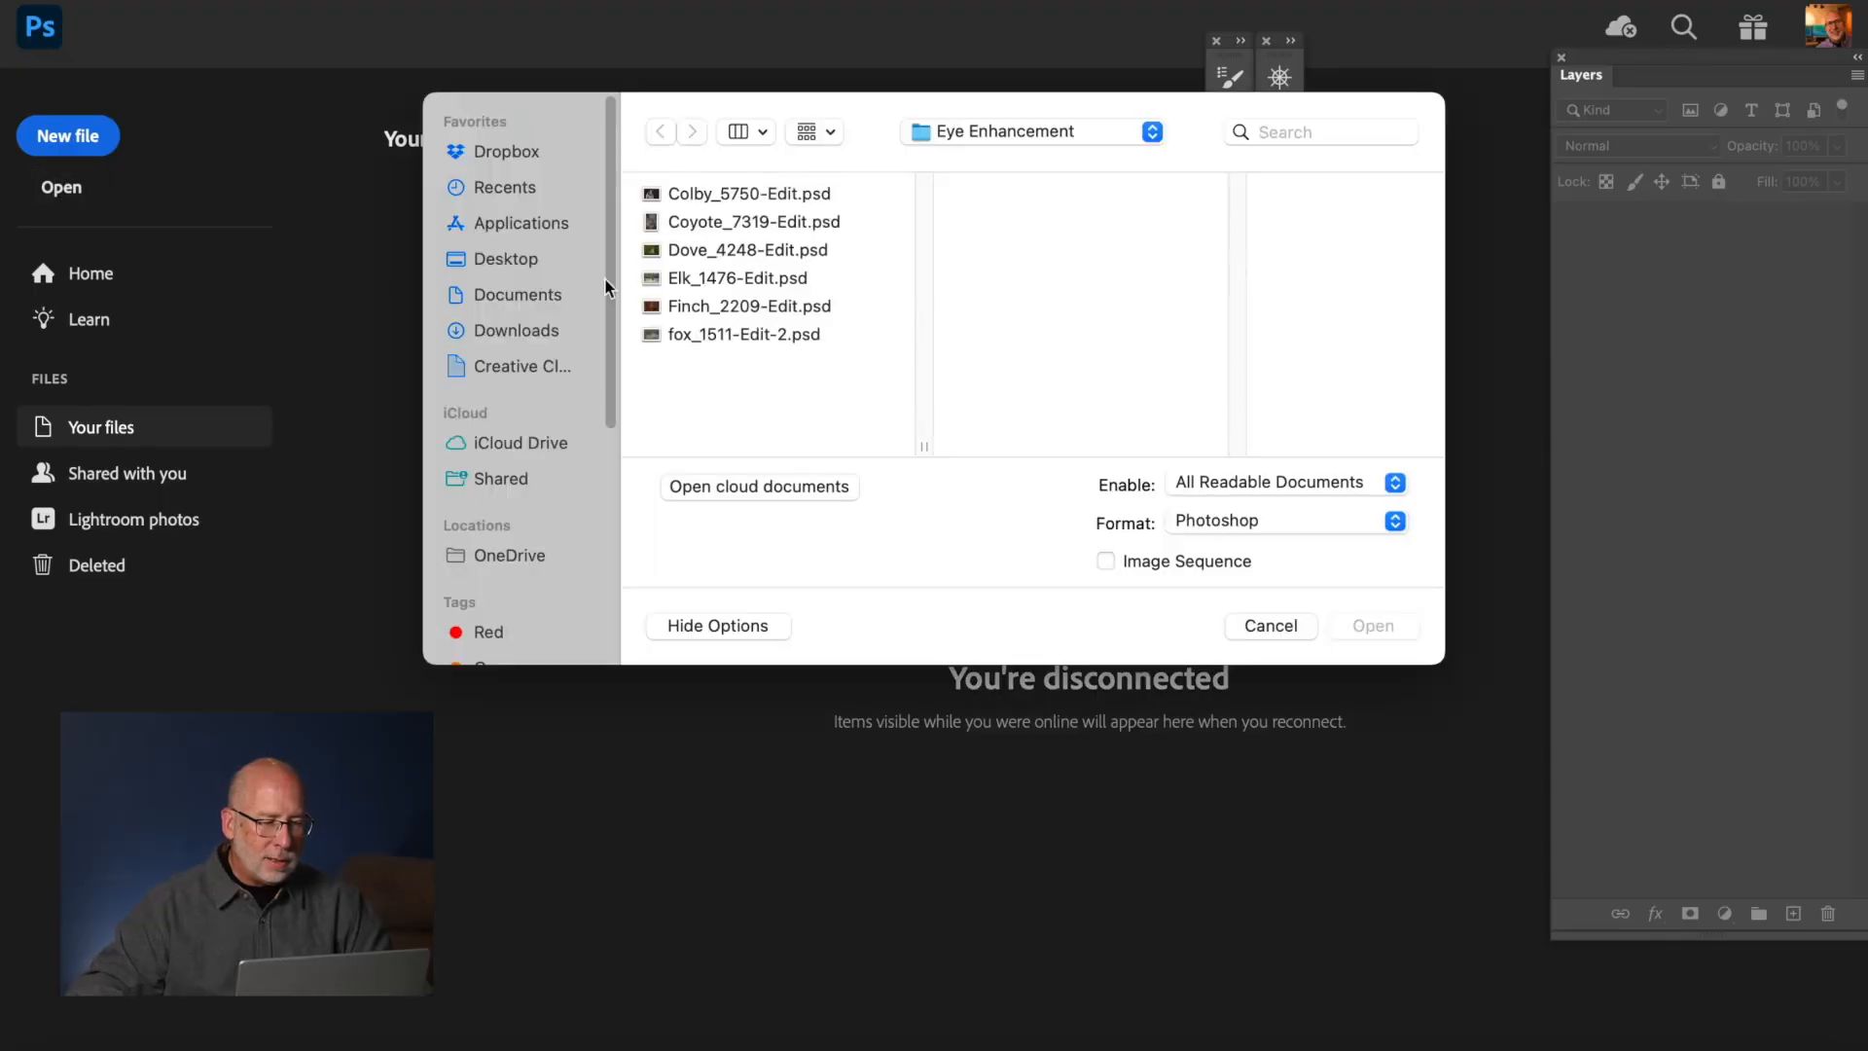
{"action": "left_click", "coordinate": [705, 251]}
{"action": "key", "text": "Return"}
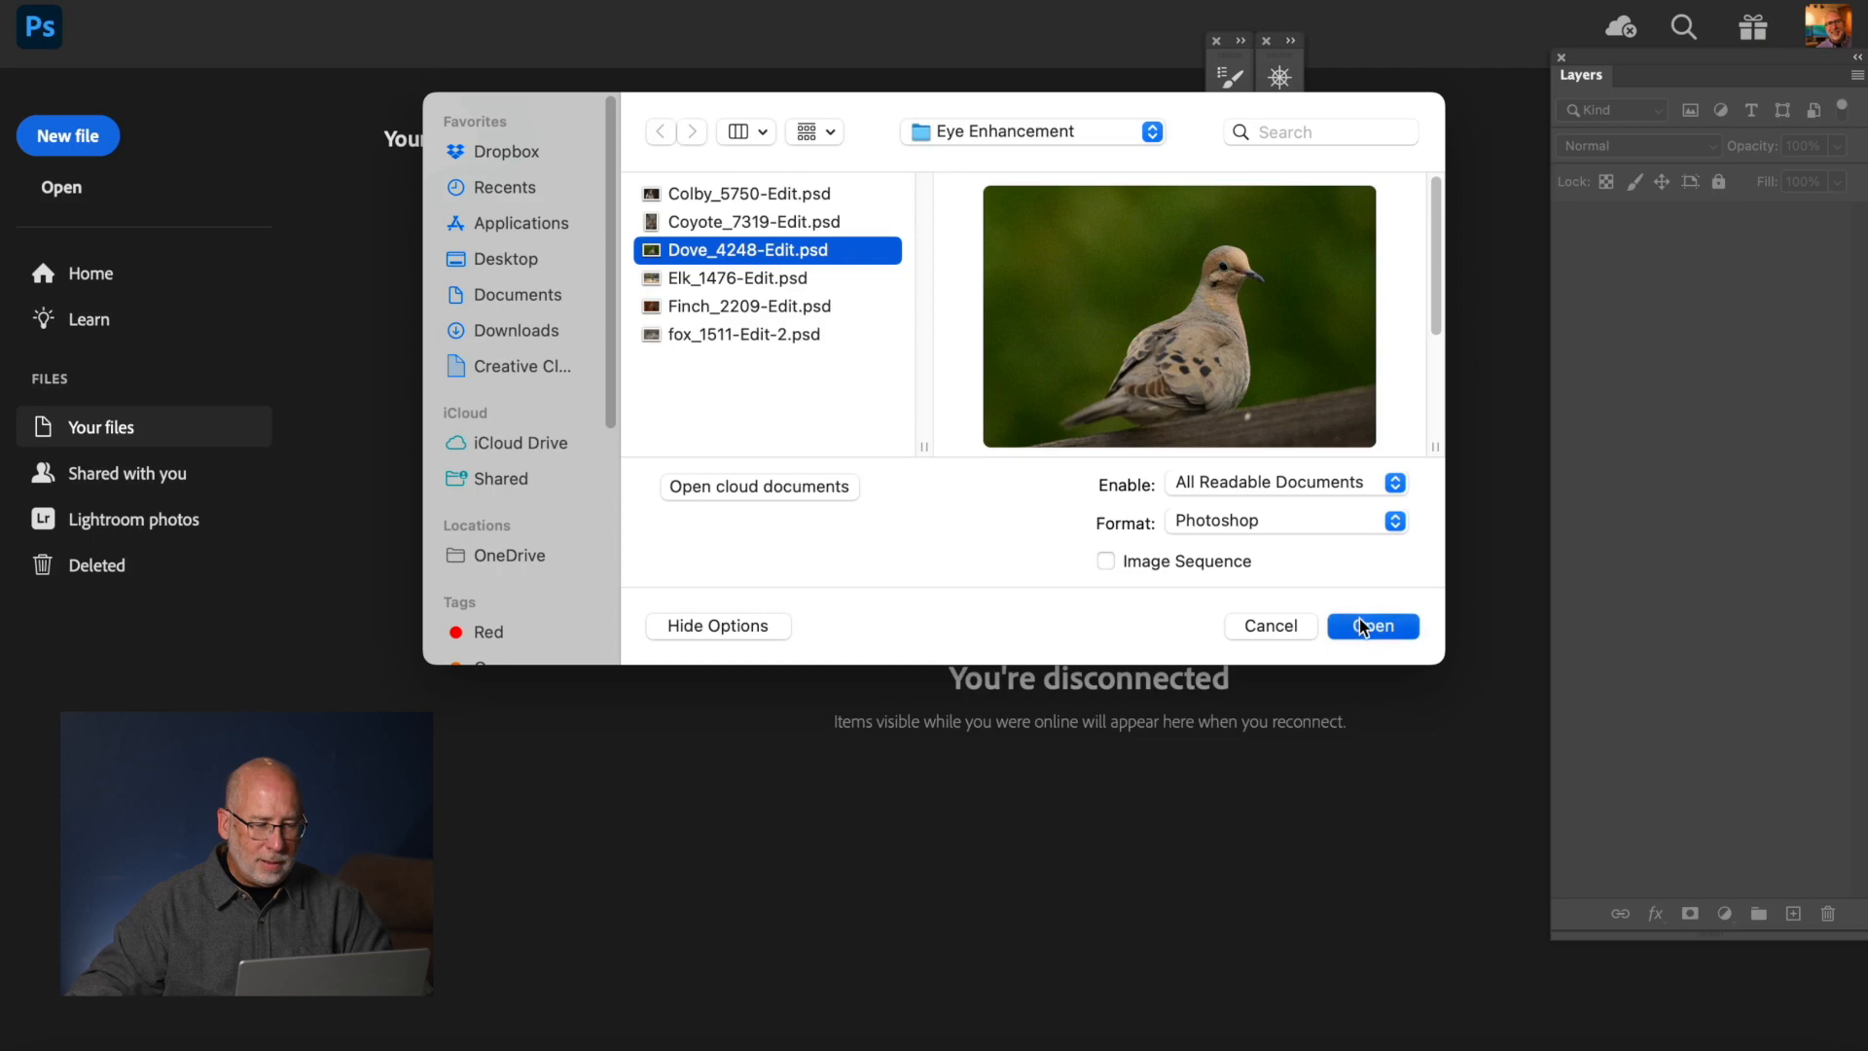
Zoom in on the dove's head to 131% and add a new blank layer above the background.
{"action": "key", "text": "z"}
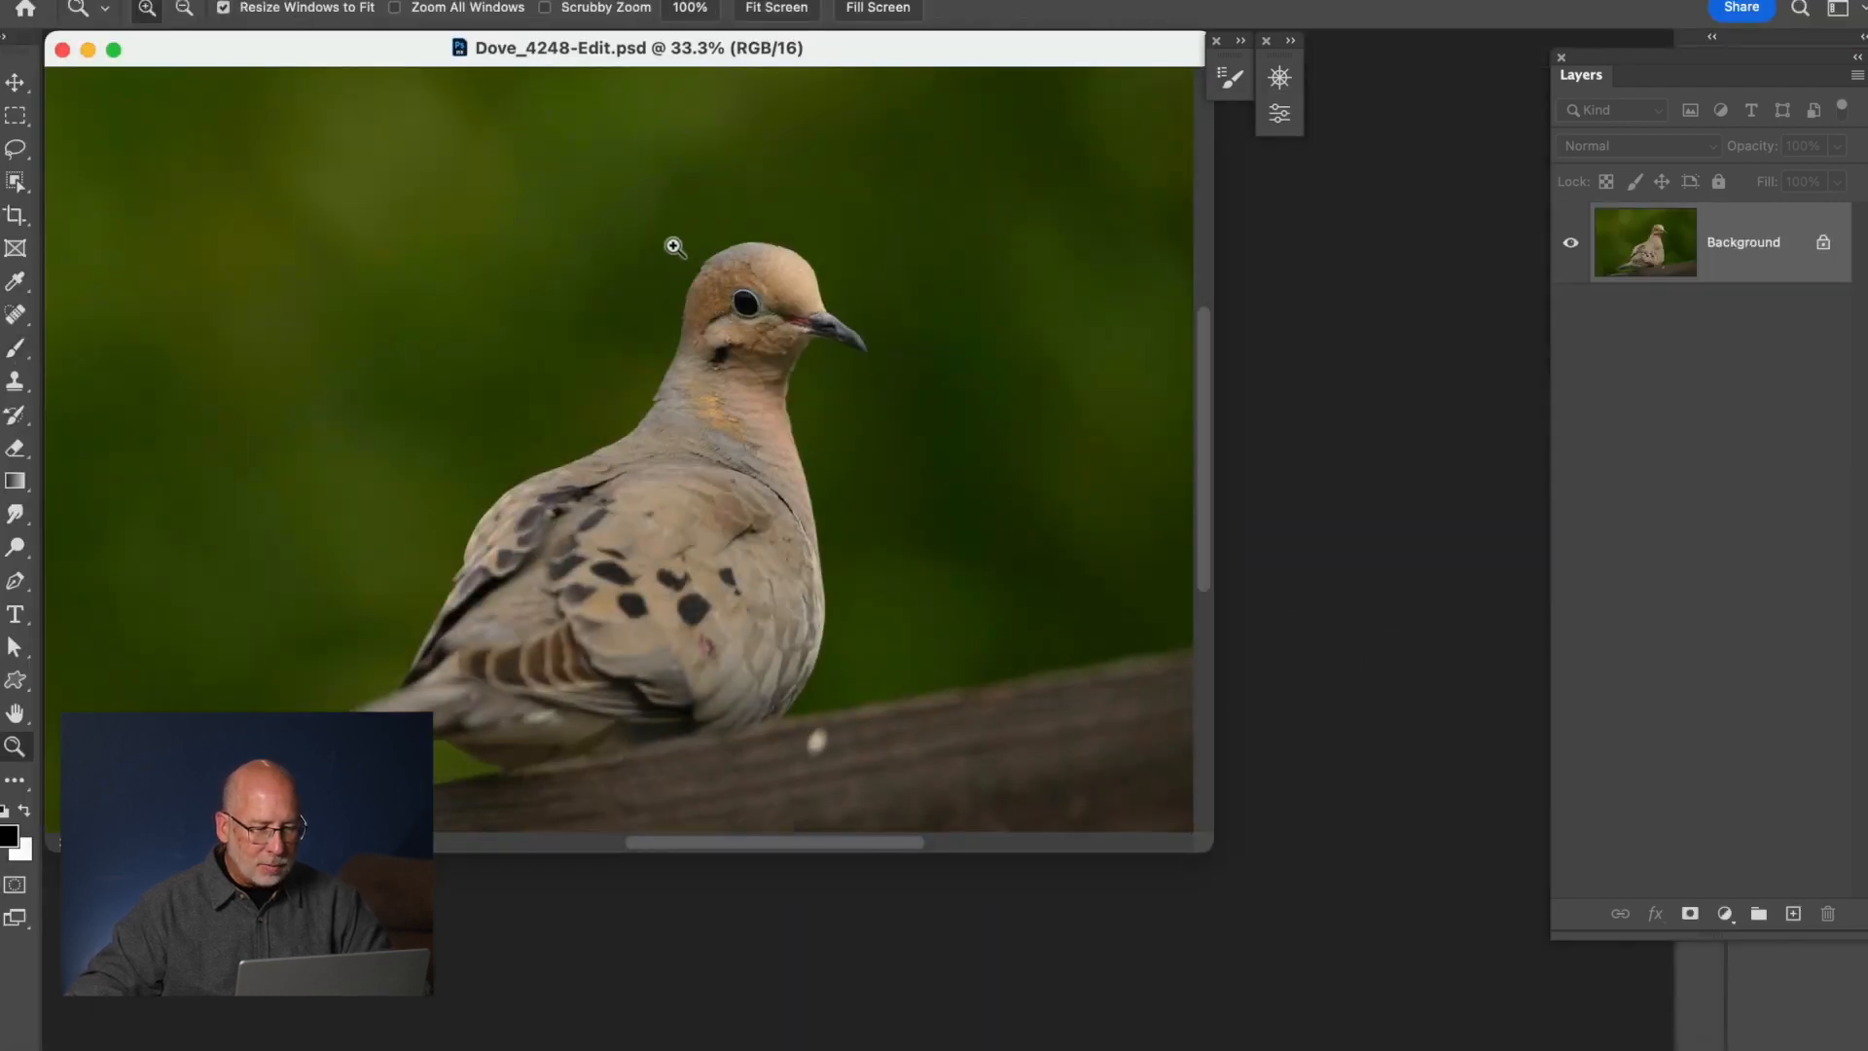
{"action": "left_click_drag", "start_coordinate": [633, 221], "coordinate": [950, 467]}
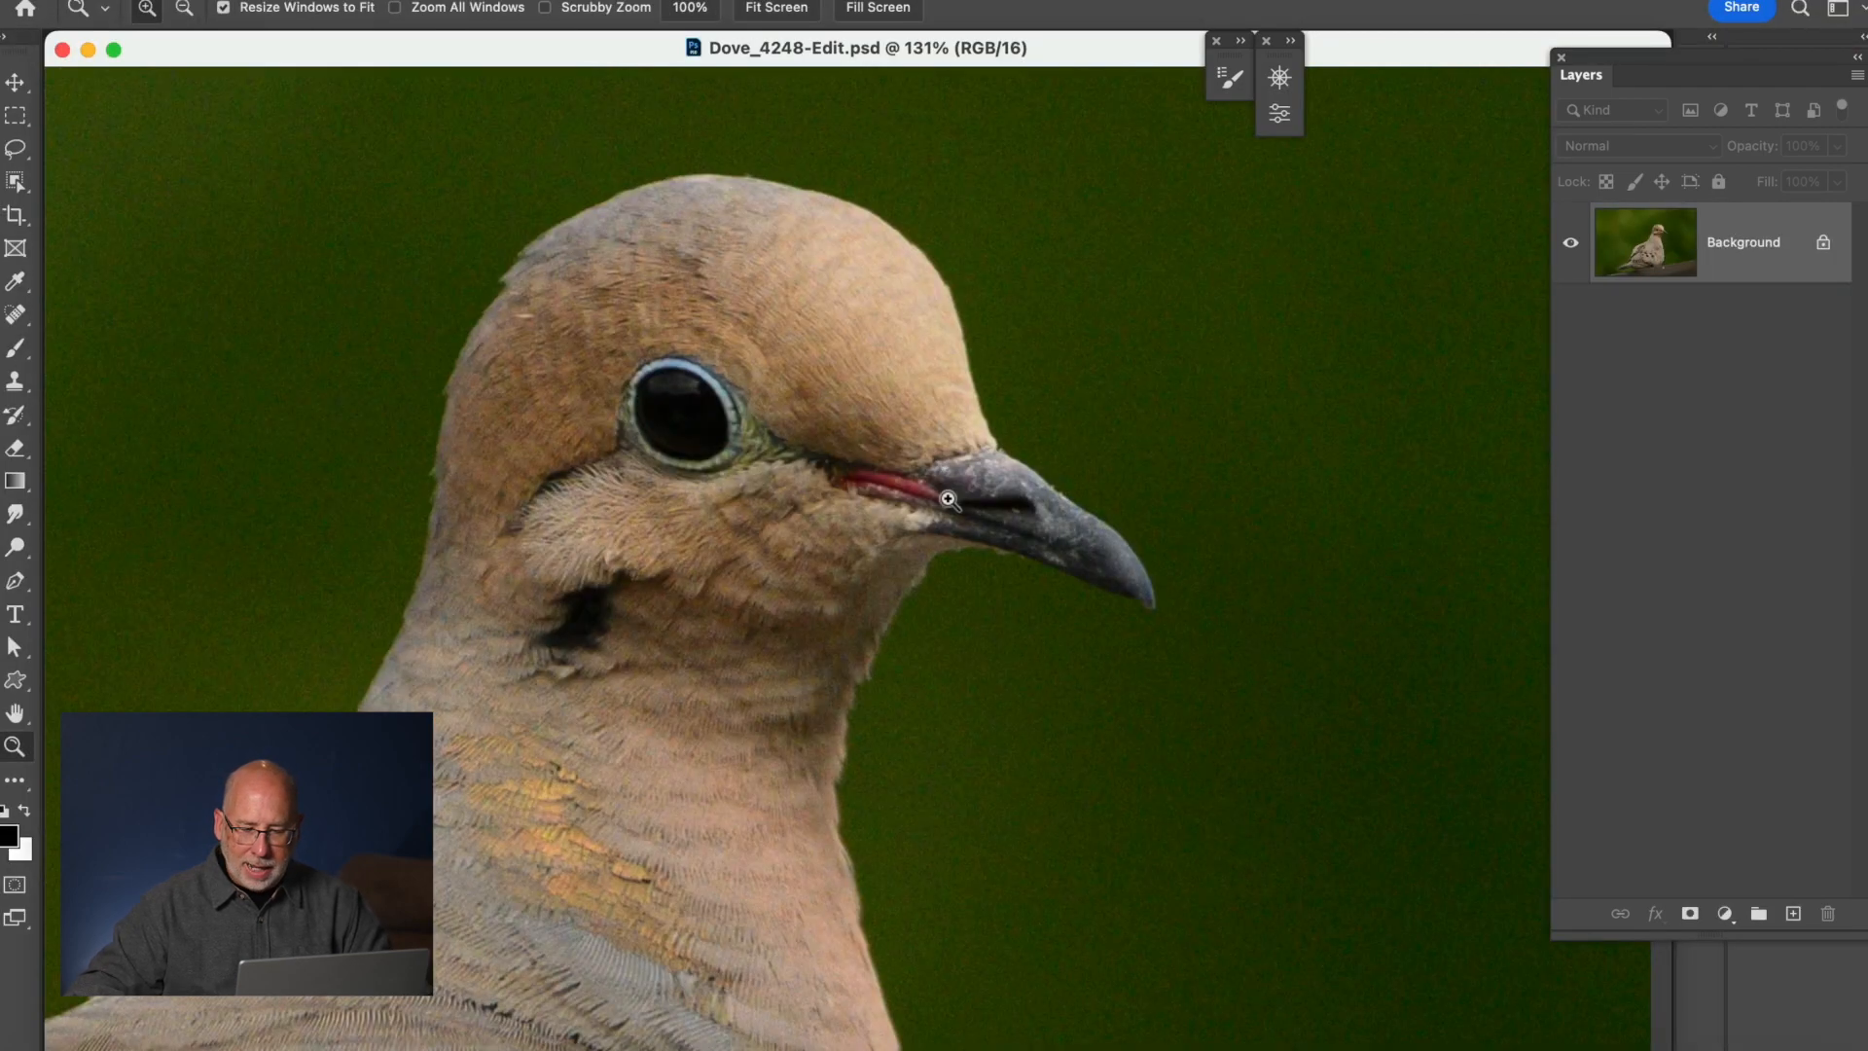
{"action": "left_click", "coordinate": [1794, 915]}
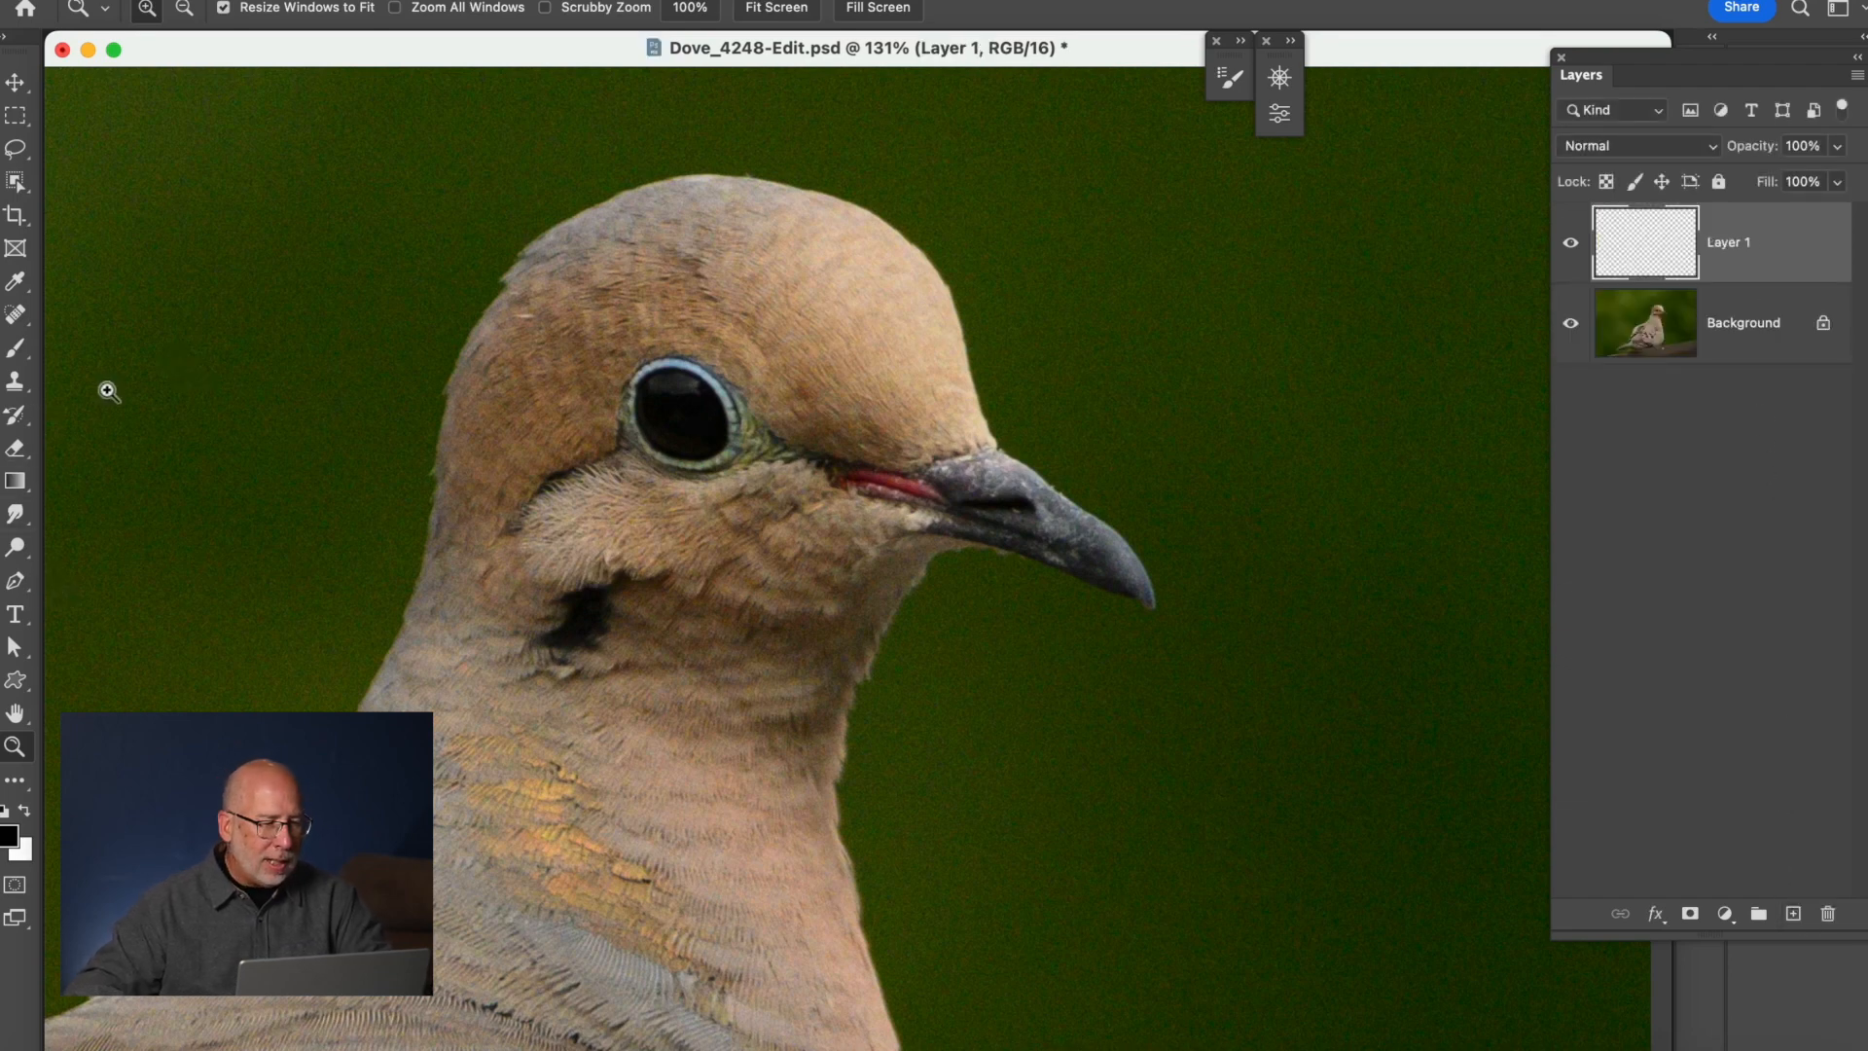
Choose the Eye Highlight brush and size it to 90 px to fit the upper part of the dove's eye.
{"action": "key", "text": "b"}
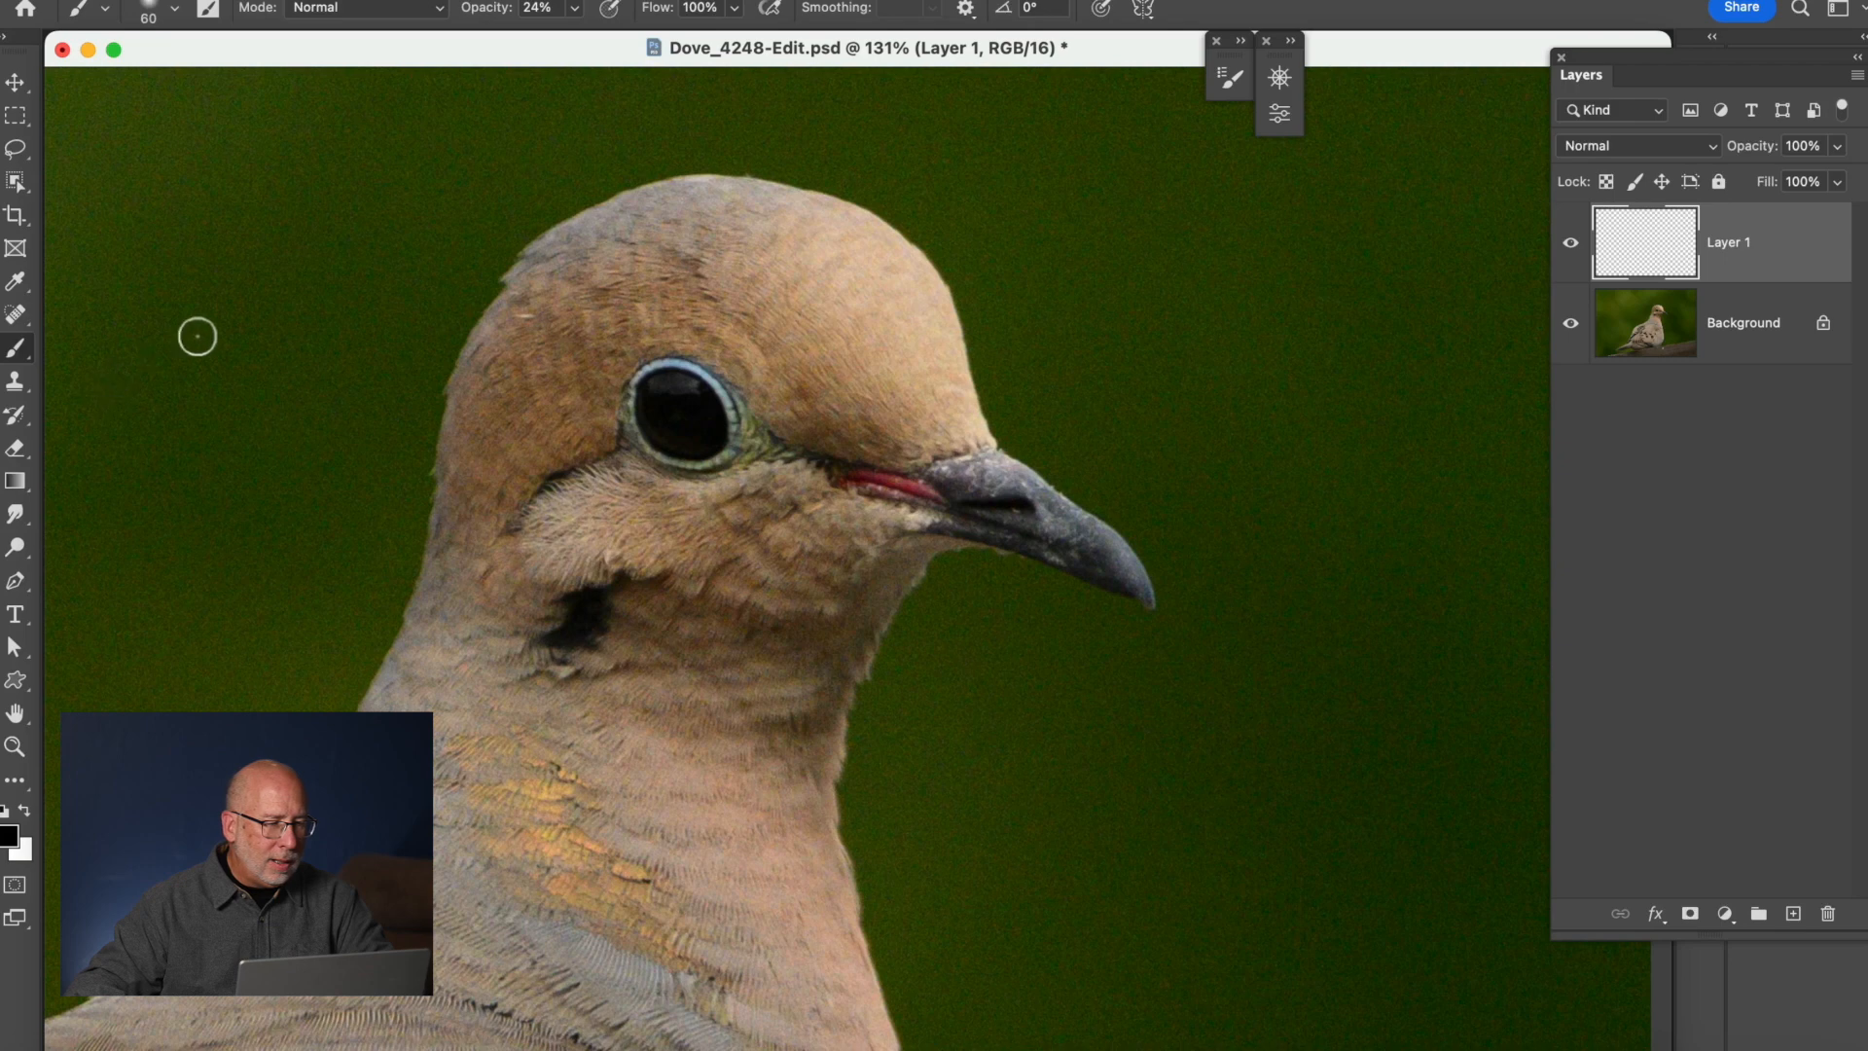
{"action": "left_click", "coordinate": [175, 14]}
{"action": "left_click_drag", "start_coordinate": [303, 296], "coordinate": [294, 451]}
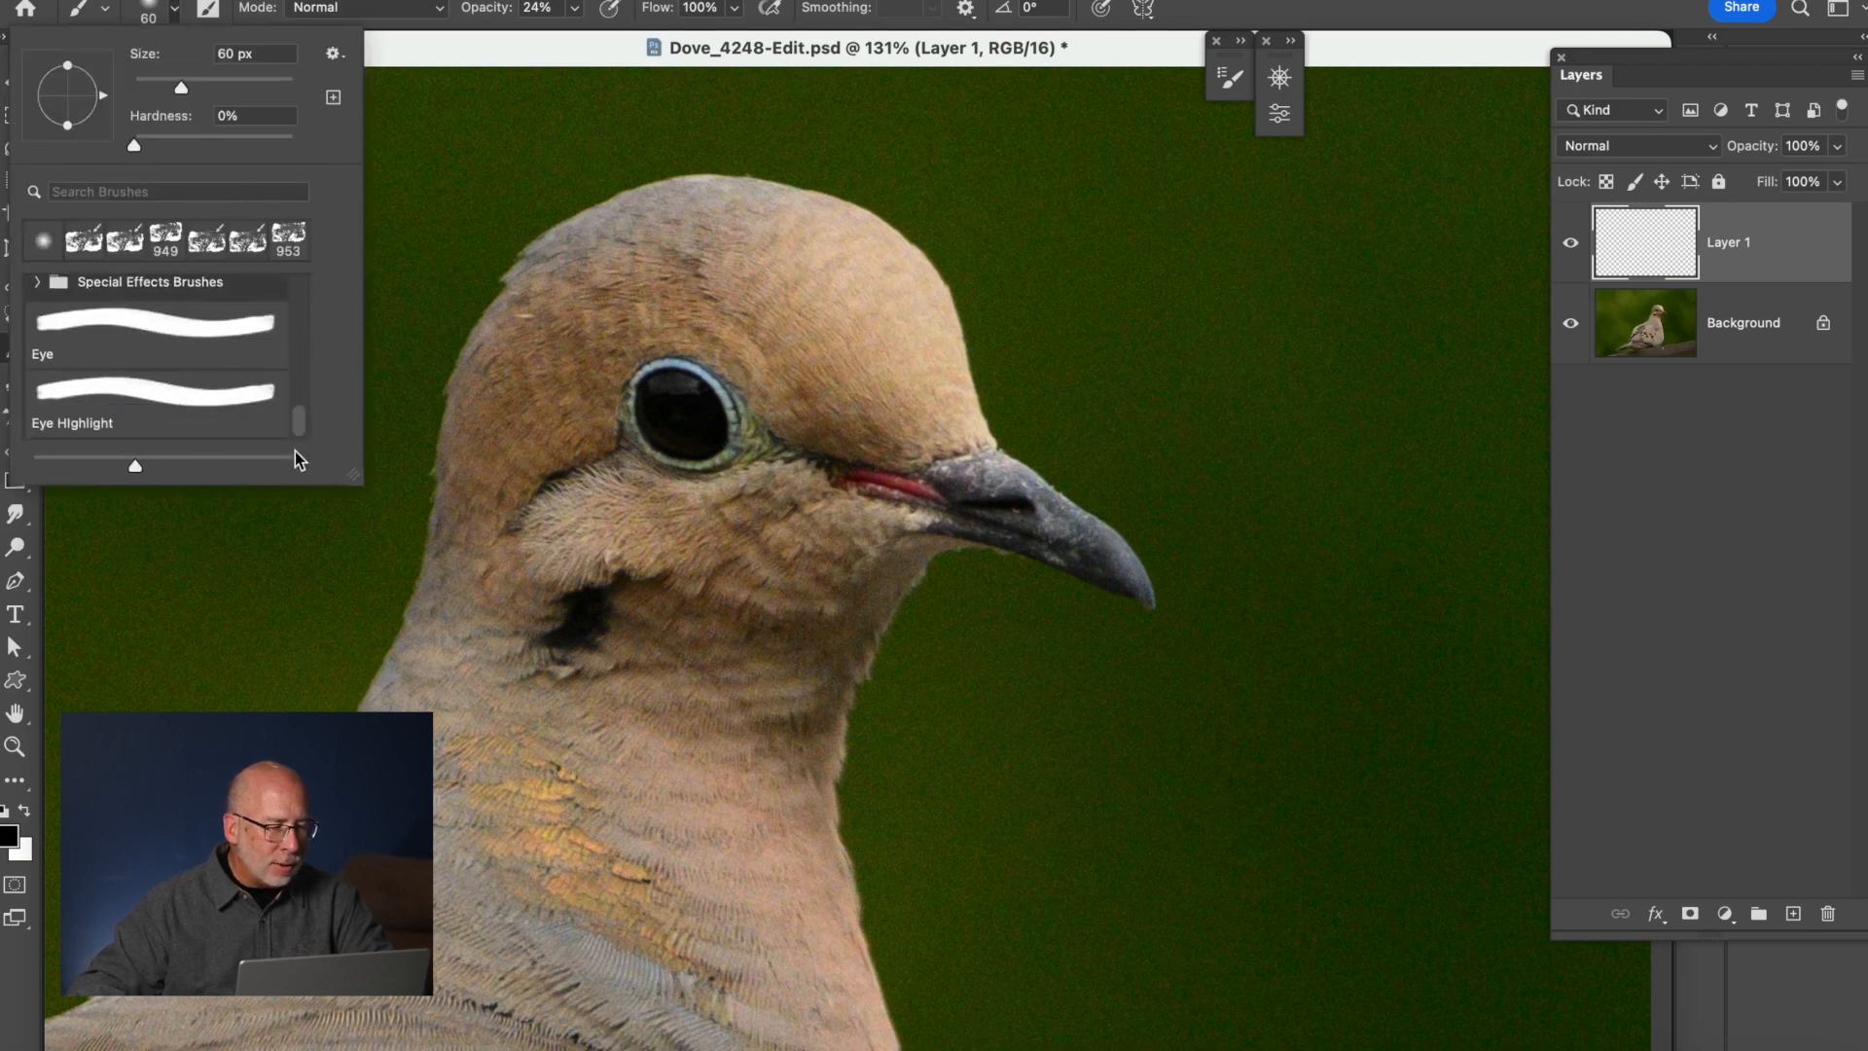
{"action": "left_click", "coordinate": [206, 421]}
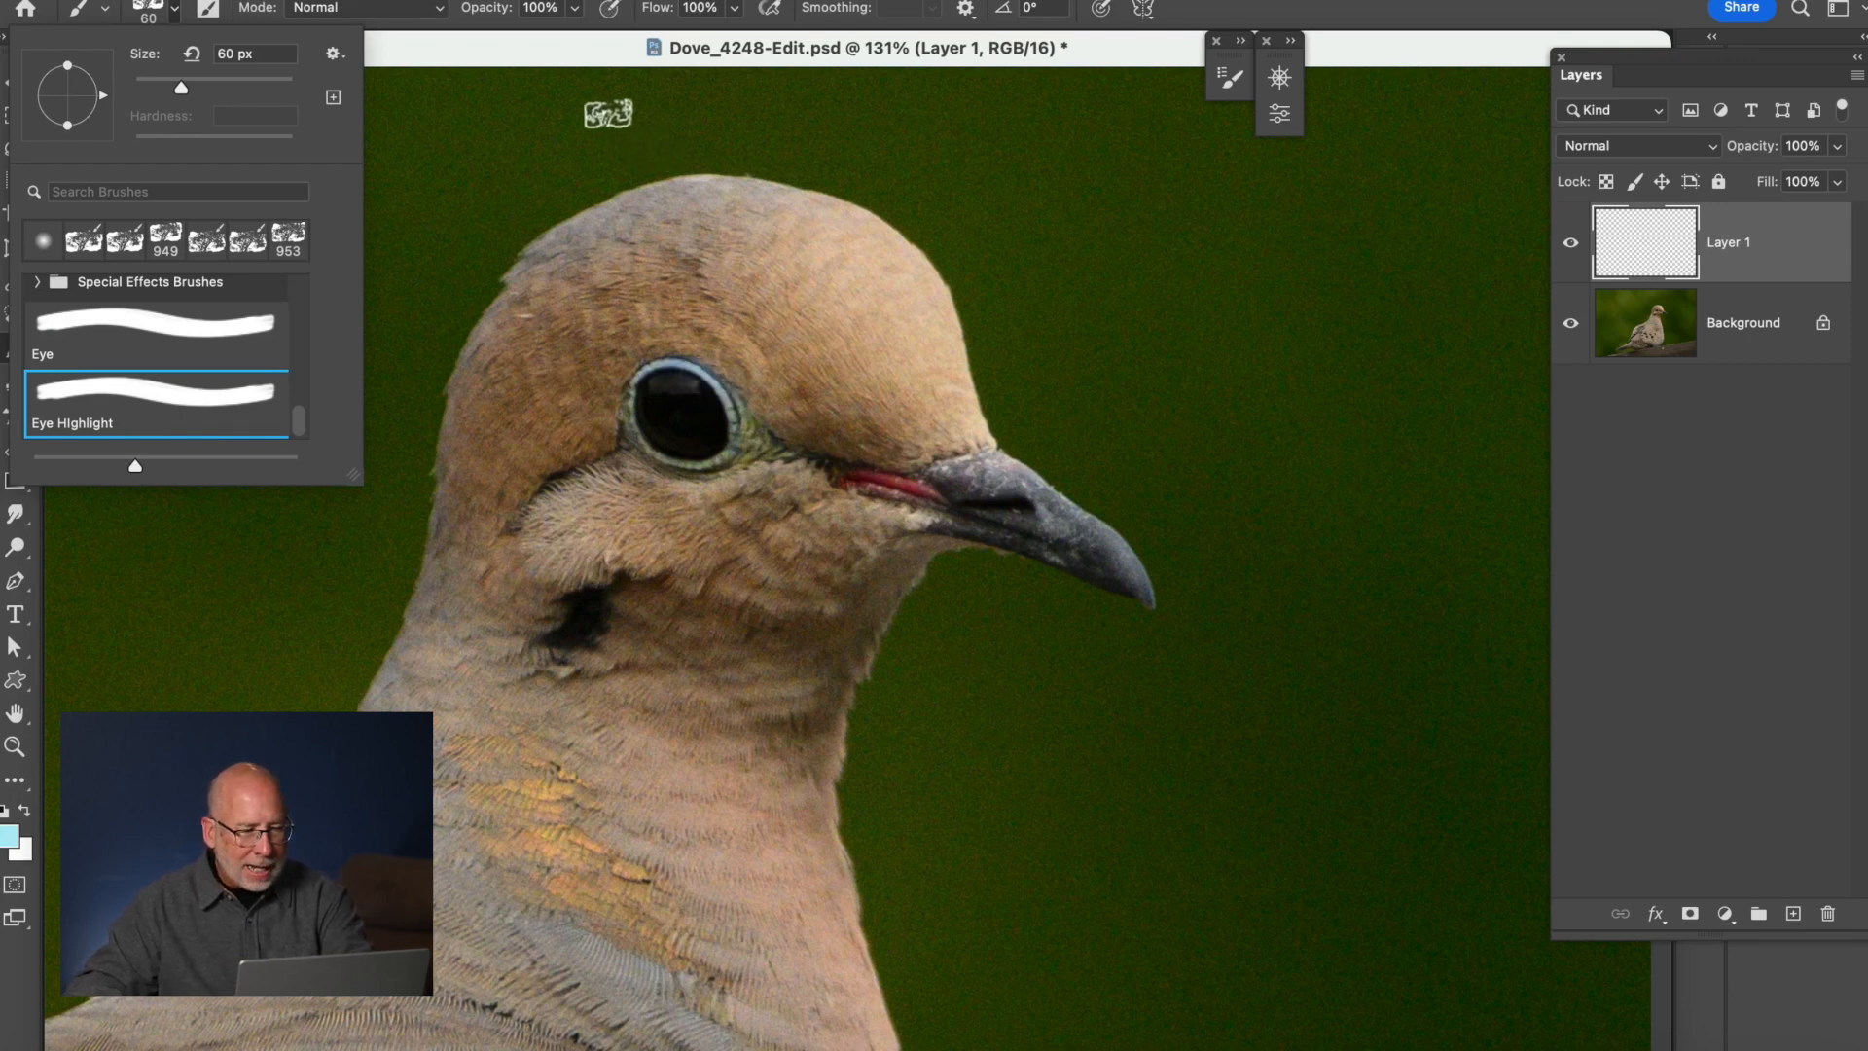
{"action": "left_click", "coordinate": [541, 37]}
{"action": "key", "text": "bracketright"}
{"action": "key", "text": "bracketright"}
{"action": "key", "text": "bracketright"}
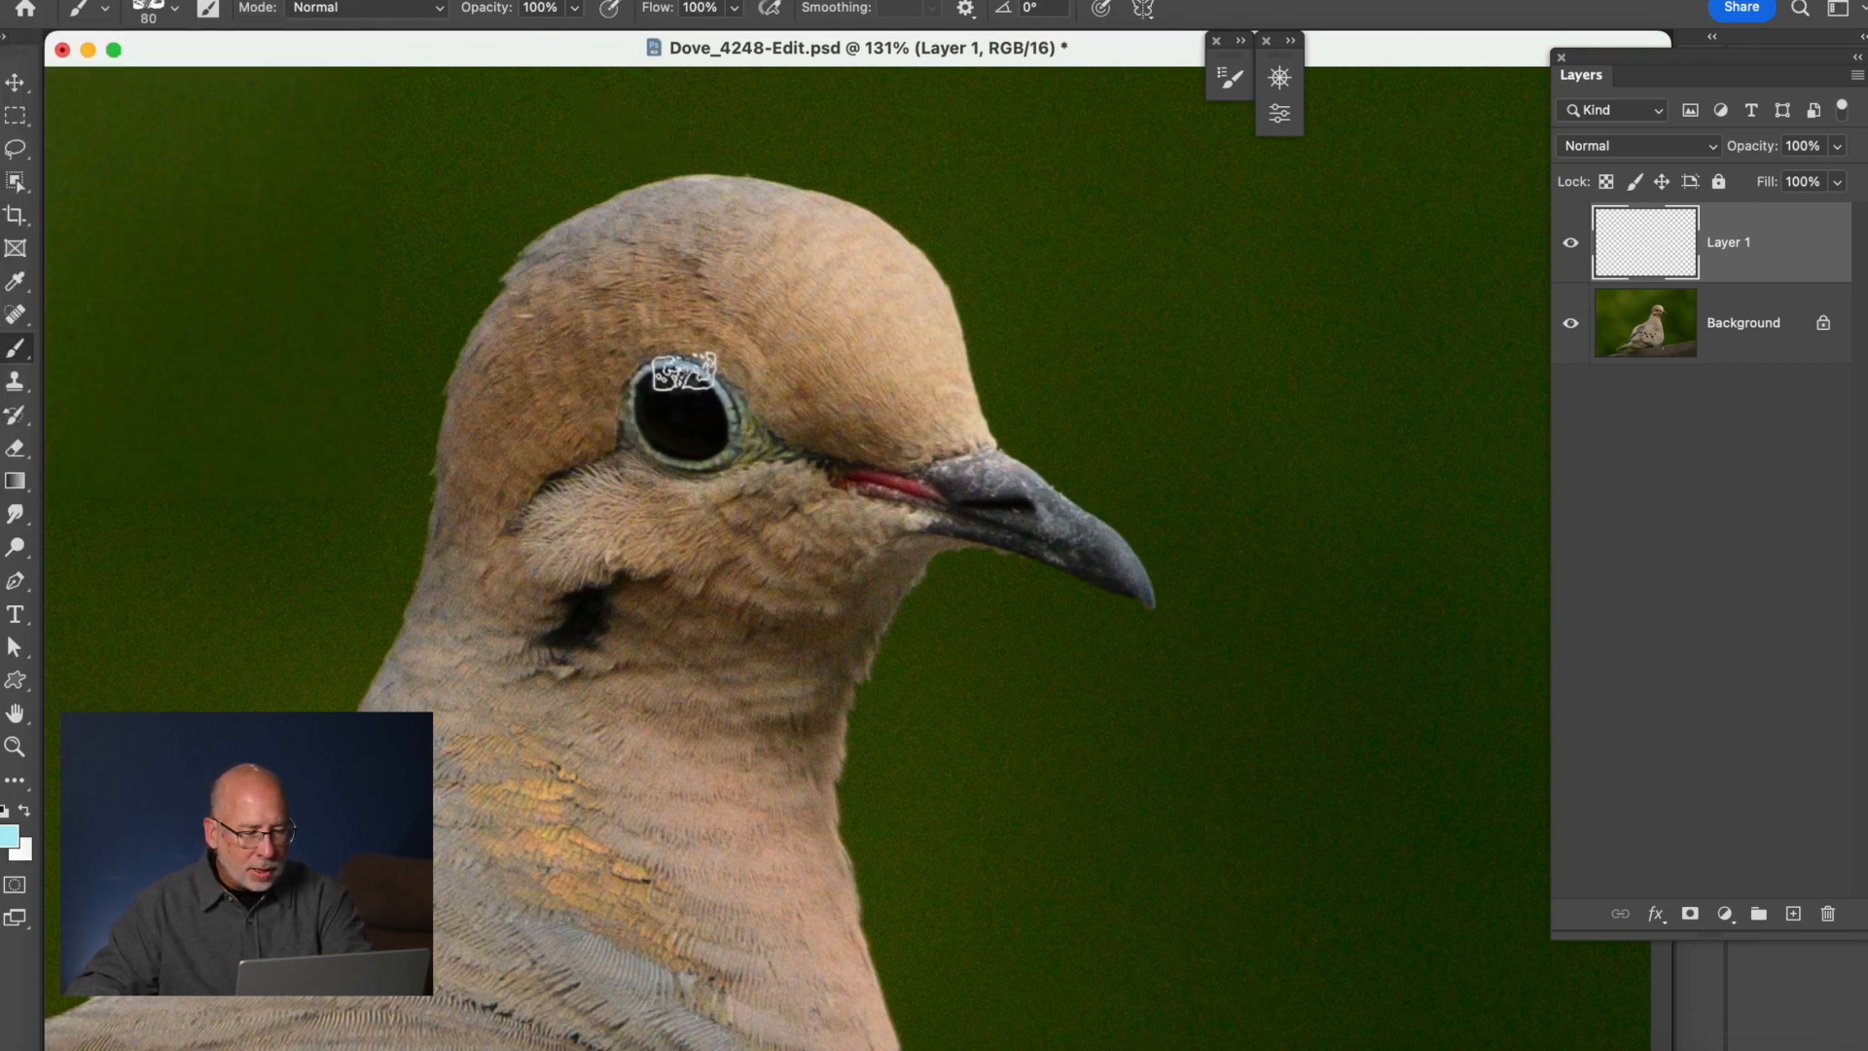
{"action": "key", "text": "bracketright"}
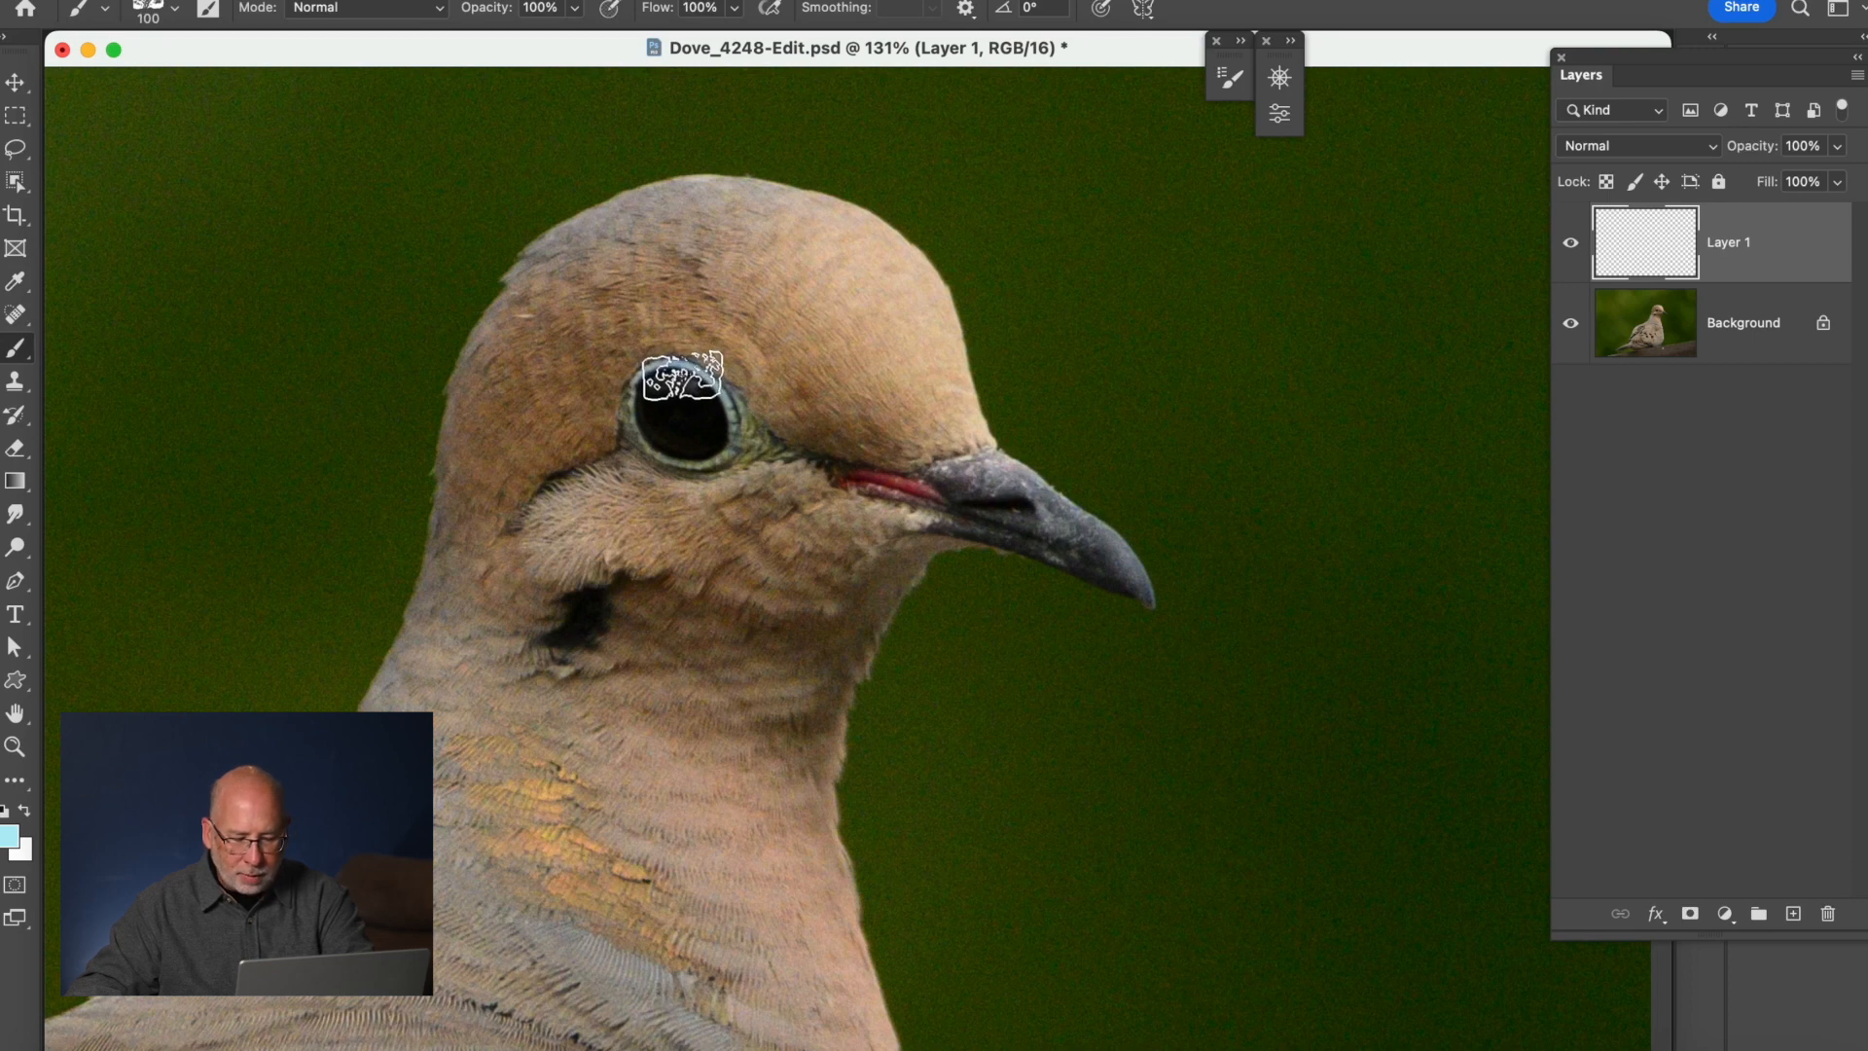
{"action": "key", "text": "bracketleft"}
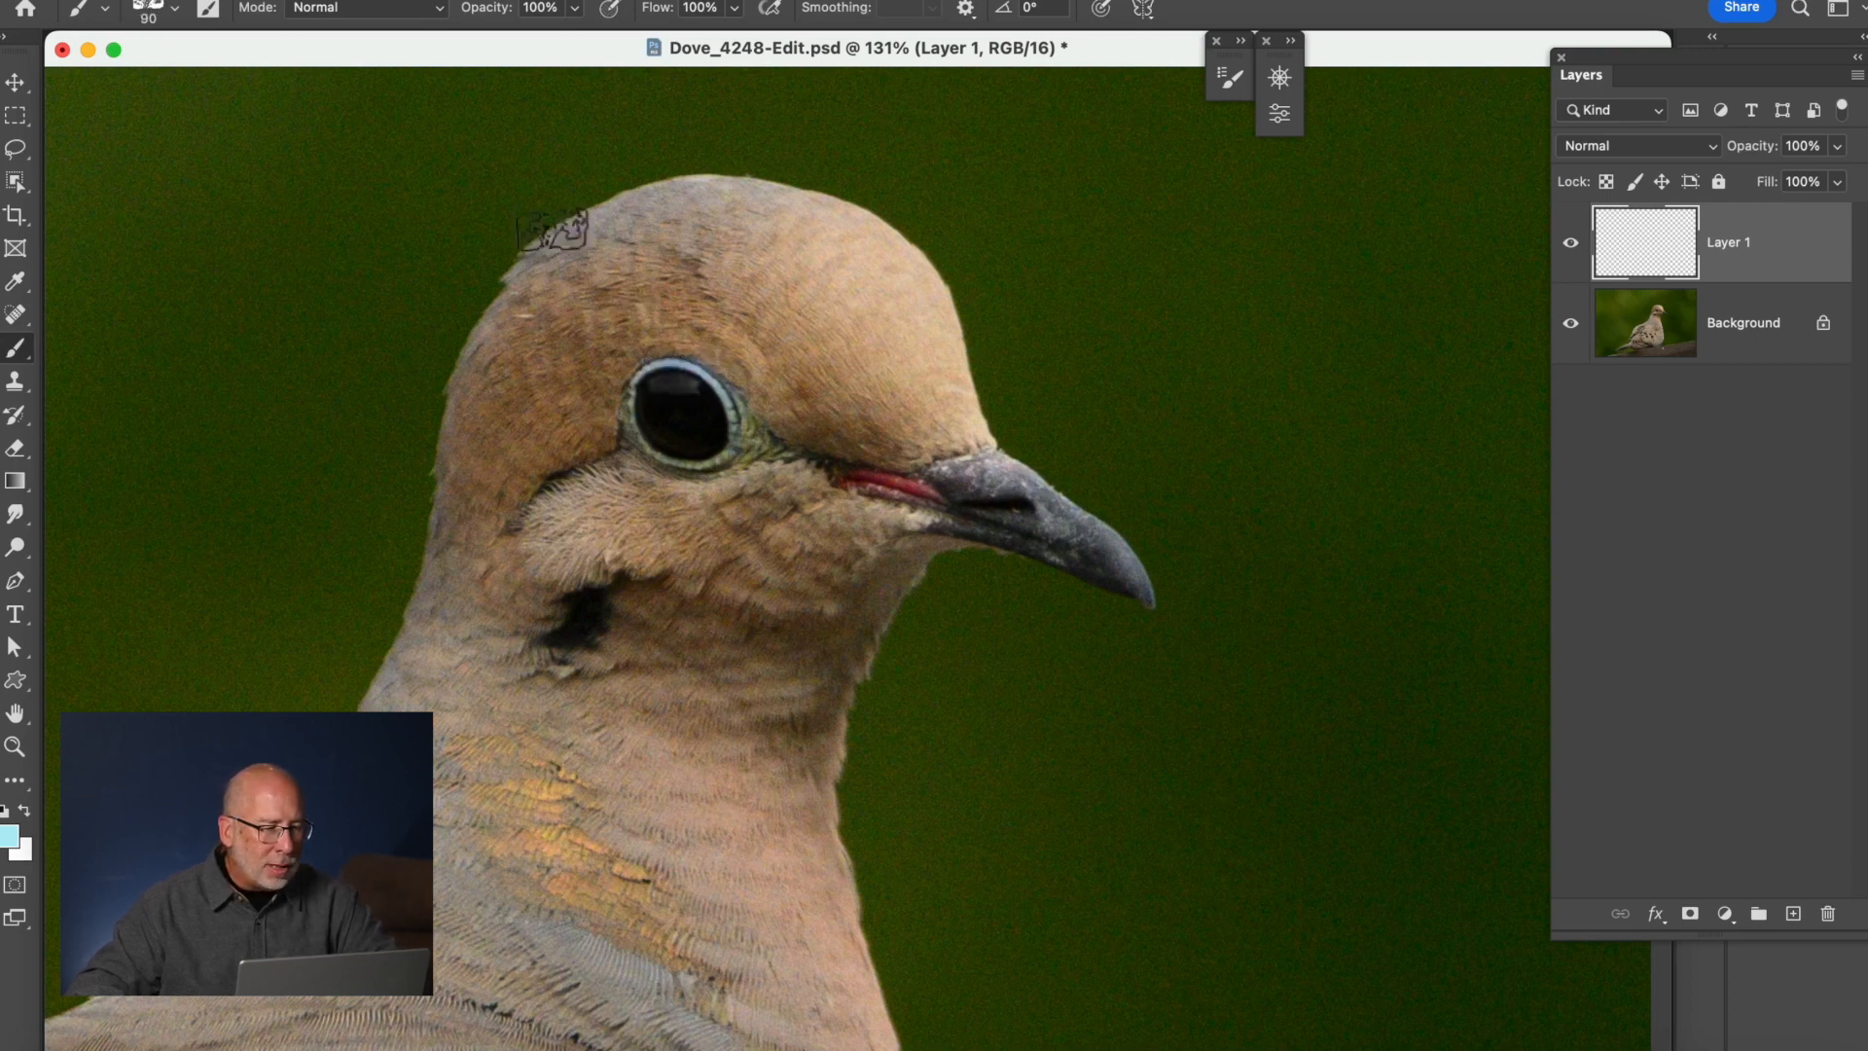
Rotate the Eye Highlight brush to -13° and stamp the light blue highlight once on the upper part of the dove's eye.
{"action": "left_click", "coordinate": [176, 11]}
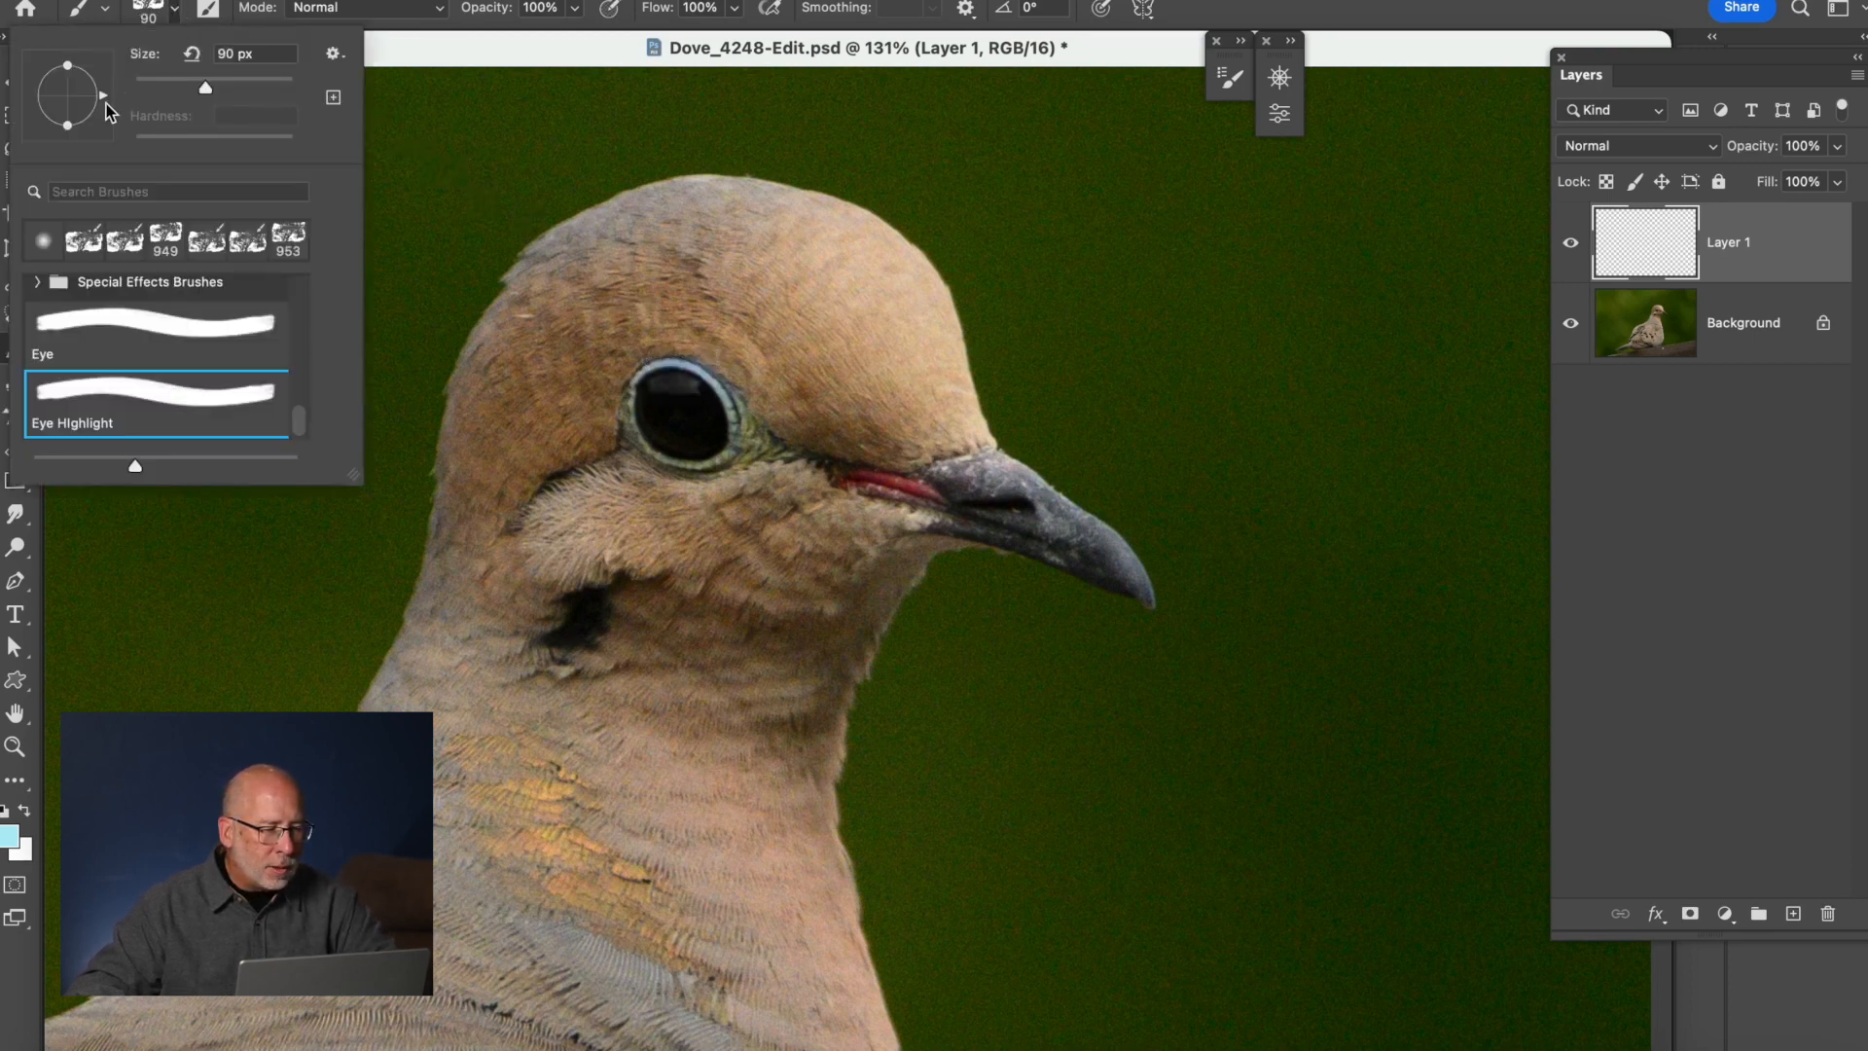
{"action": "left_click_drag", "start_coordinate": [107, 110], "coordinate": [108, 105]}
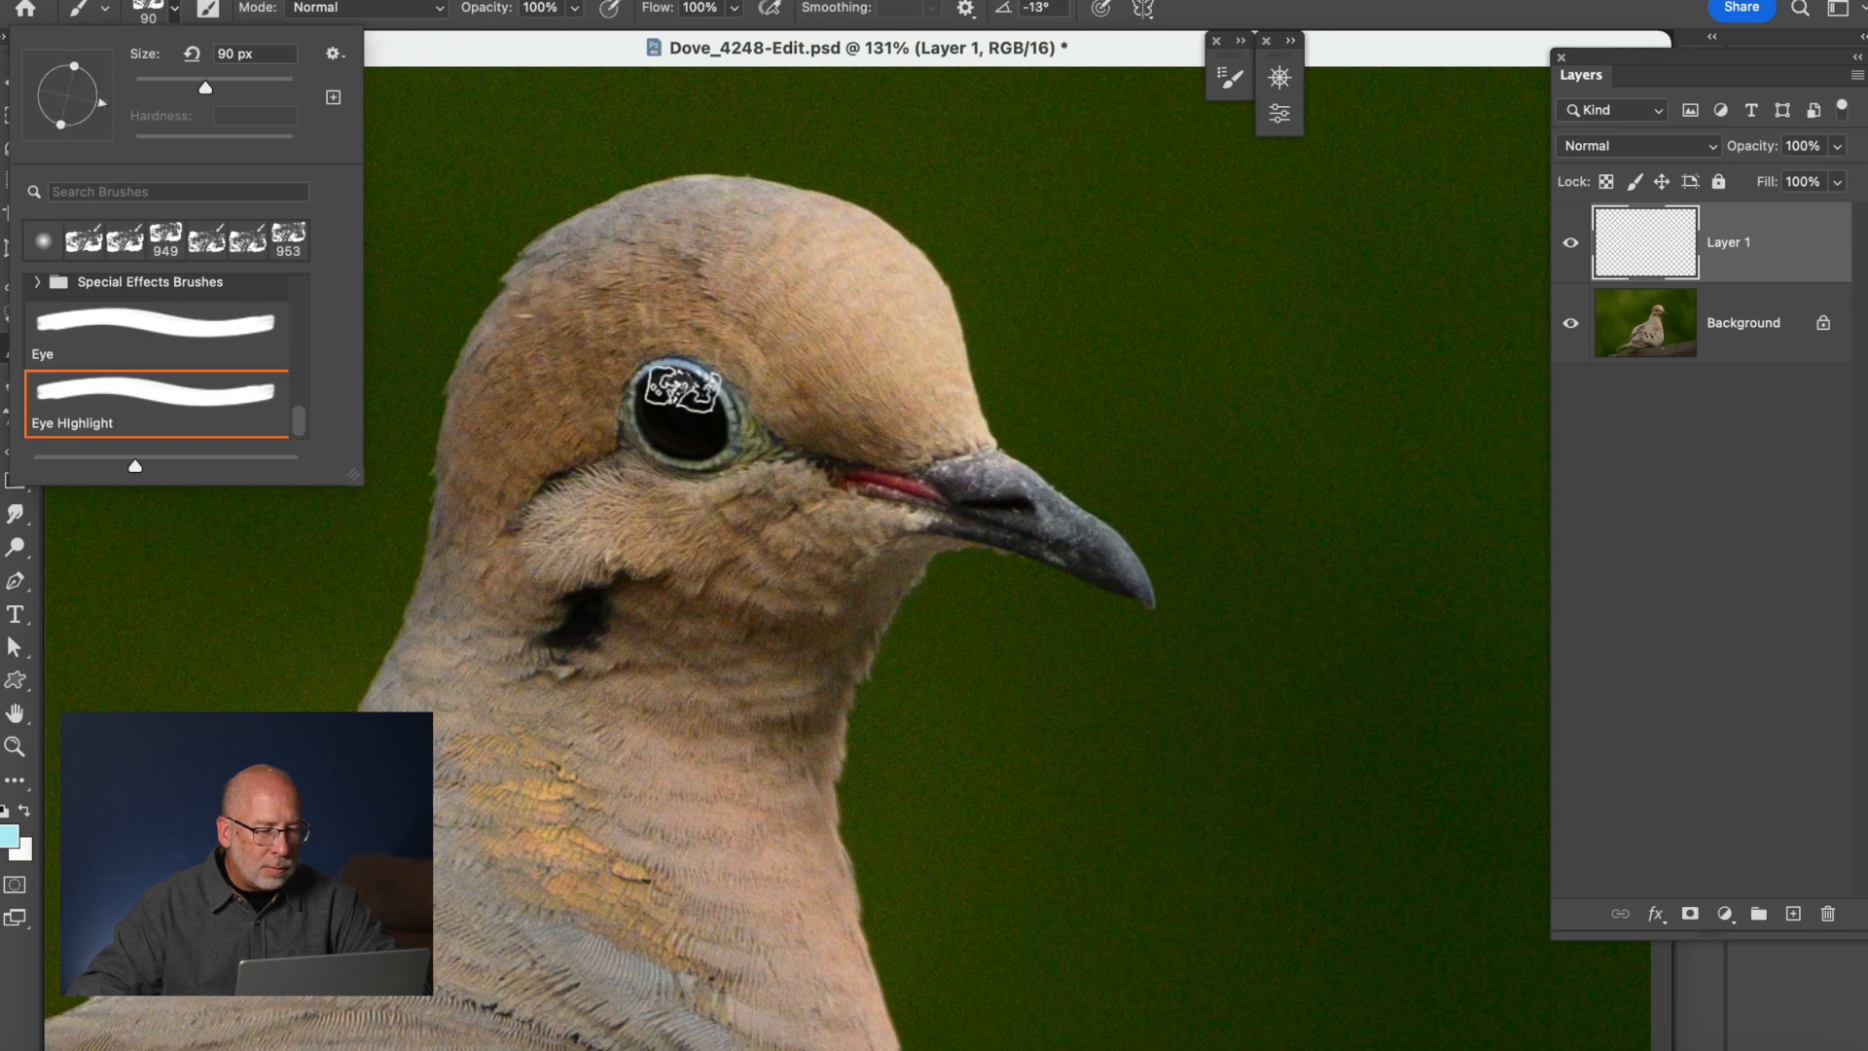
{"action": "left_click", "coordinate": [609, 56]}
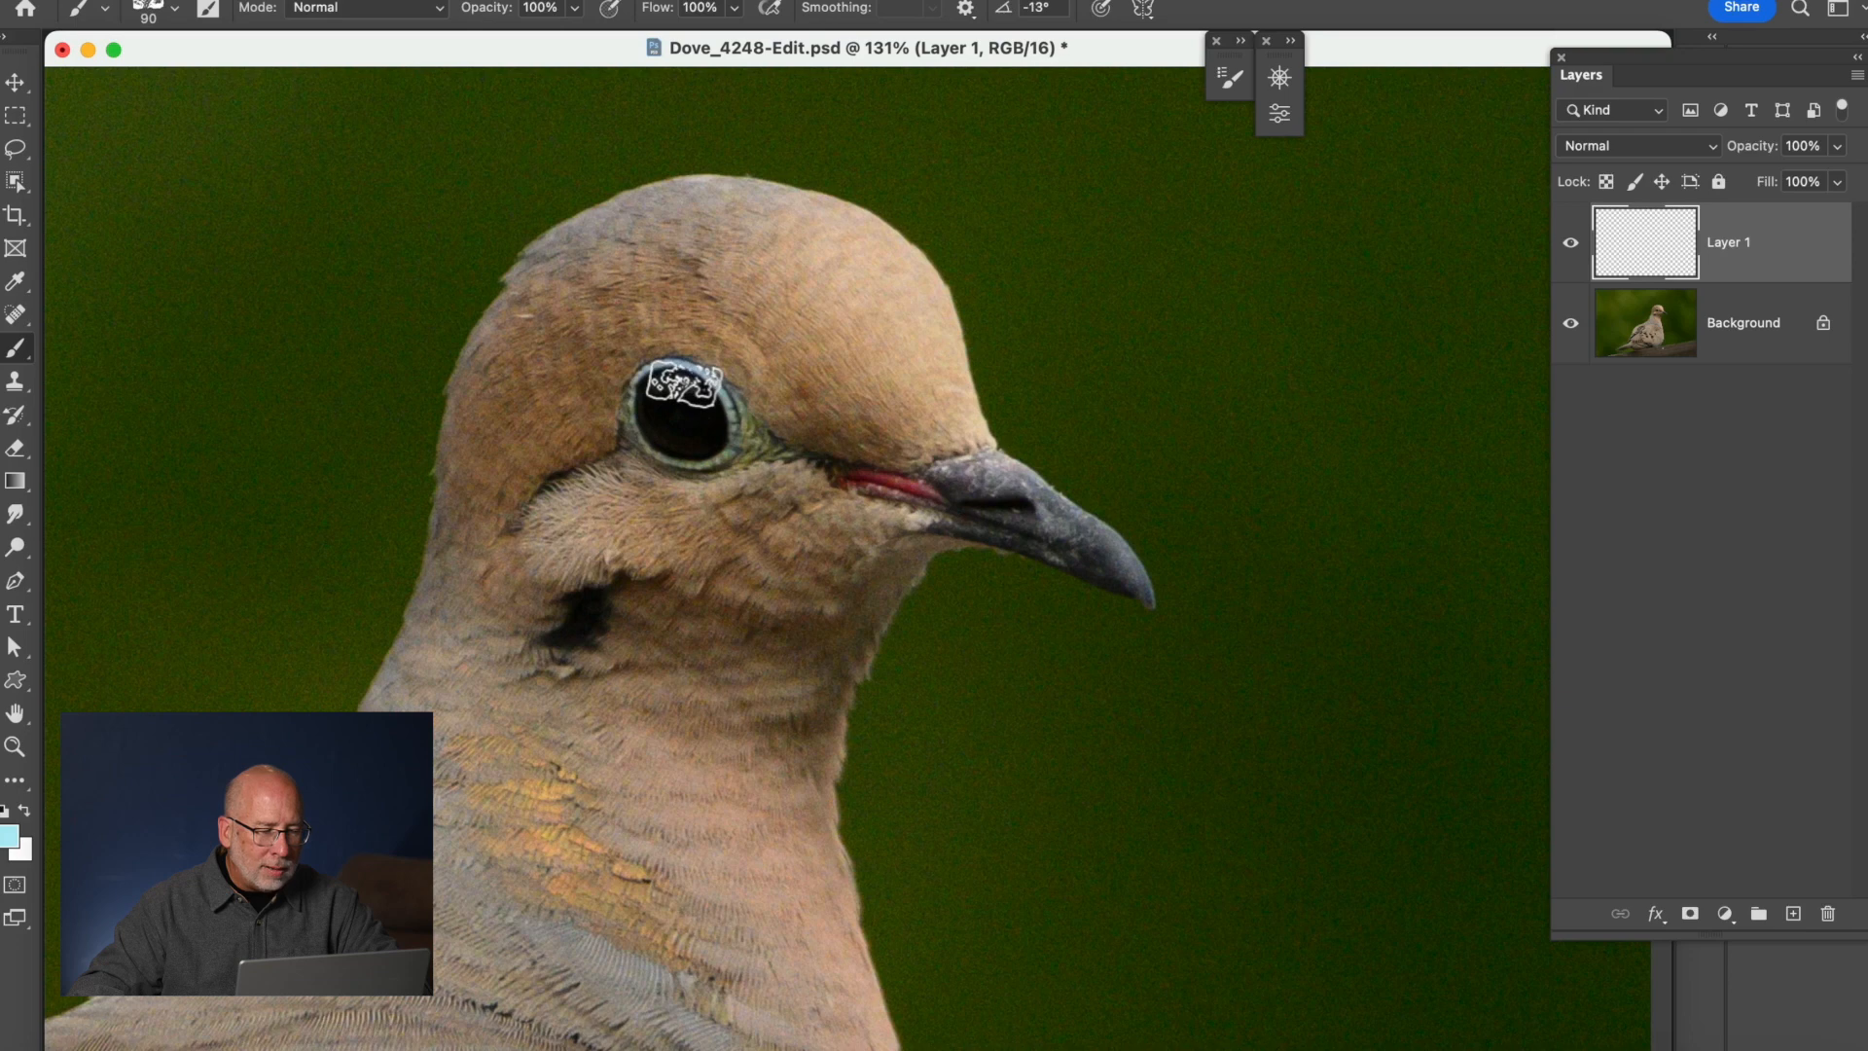
{"action": "left_click", "coordinate": [684, 383]}
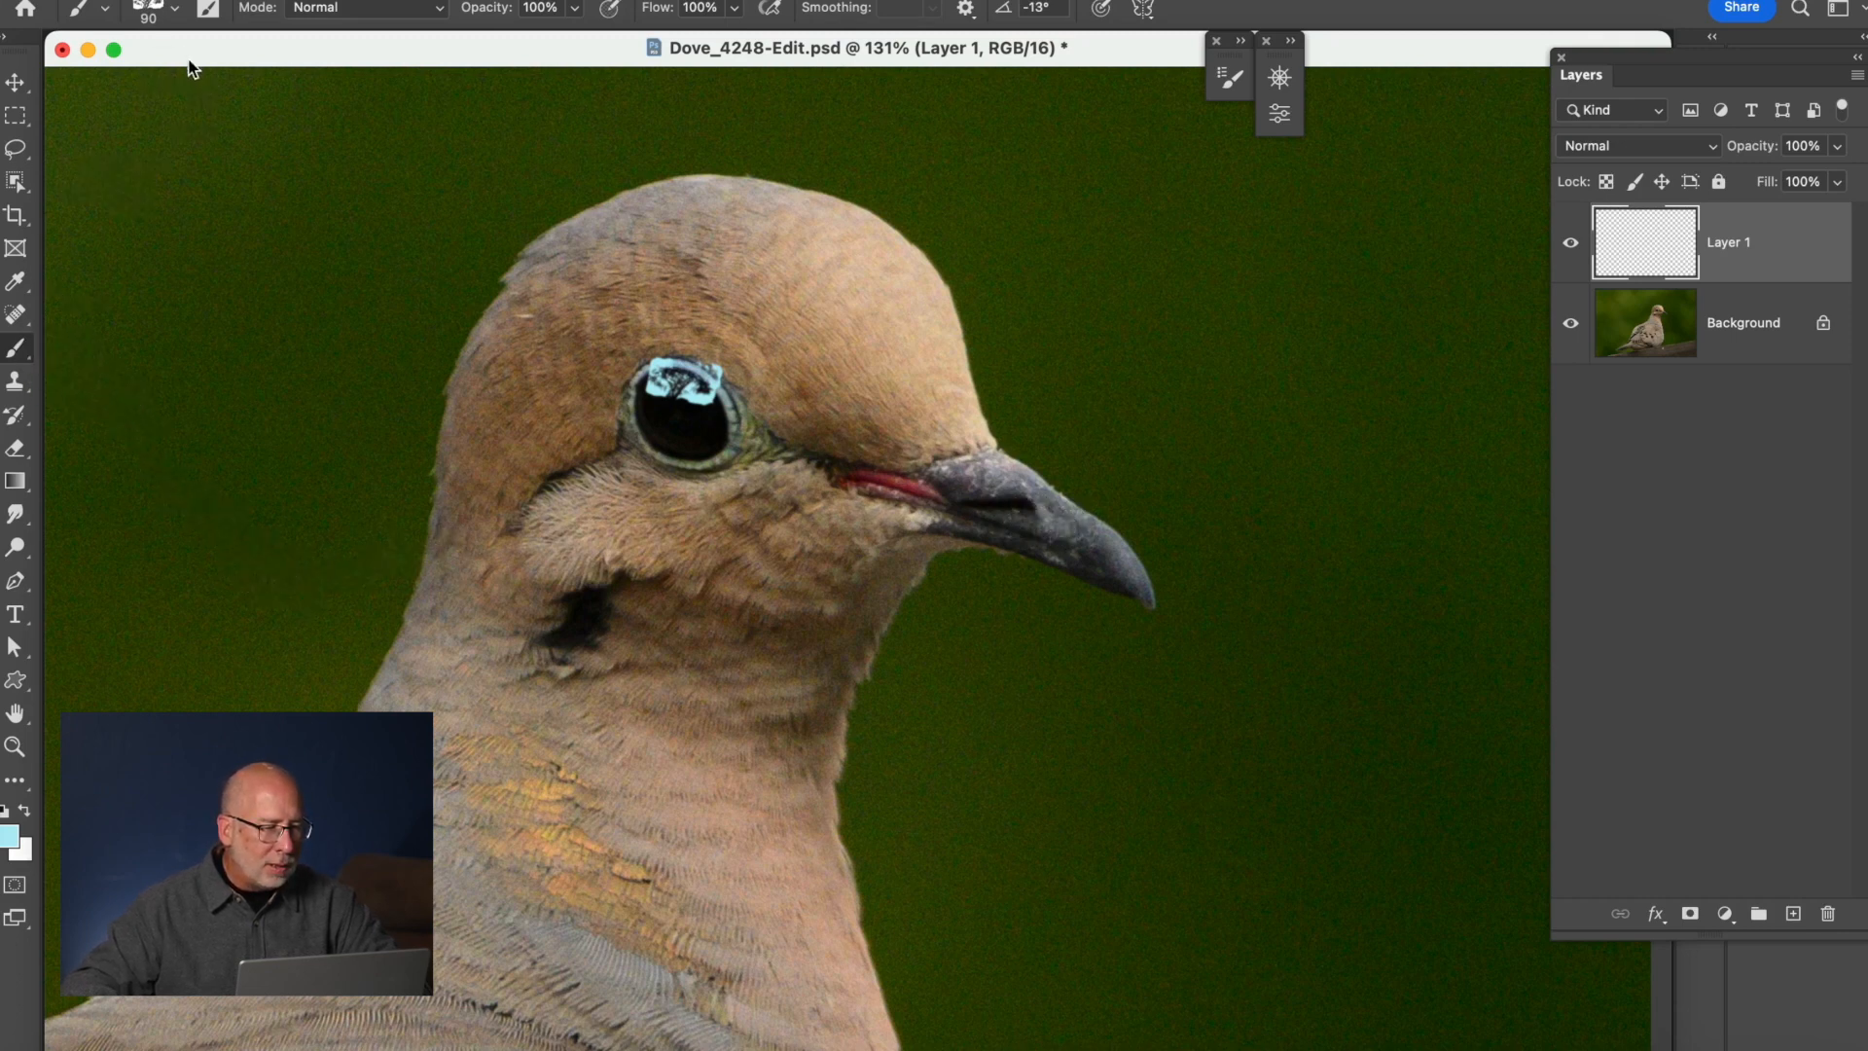
Switch to the Soft Round brush, restore the default black and white colors, and add a white mask to the highlight layer.
{"action": "left_click", "coordinate": [177, 12]}
{"action": "left_click_drag", "start_coordinate": [301, 433], "coordinate": [332, 275]}
{"action": "left_click", "coordinate": [147, 332]}
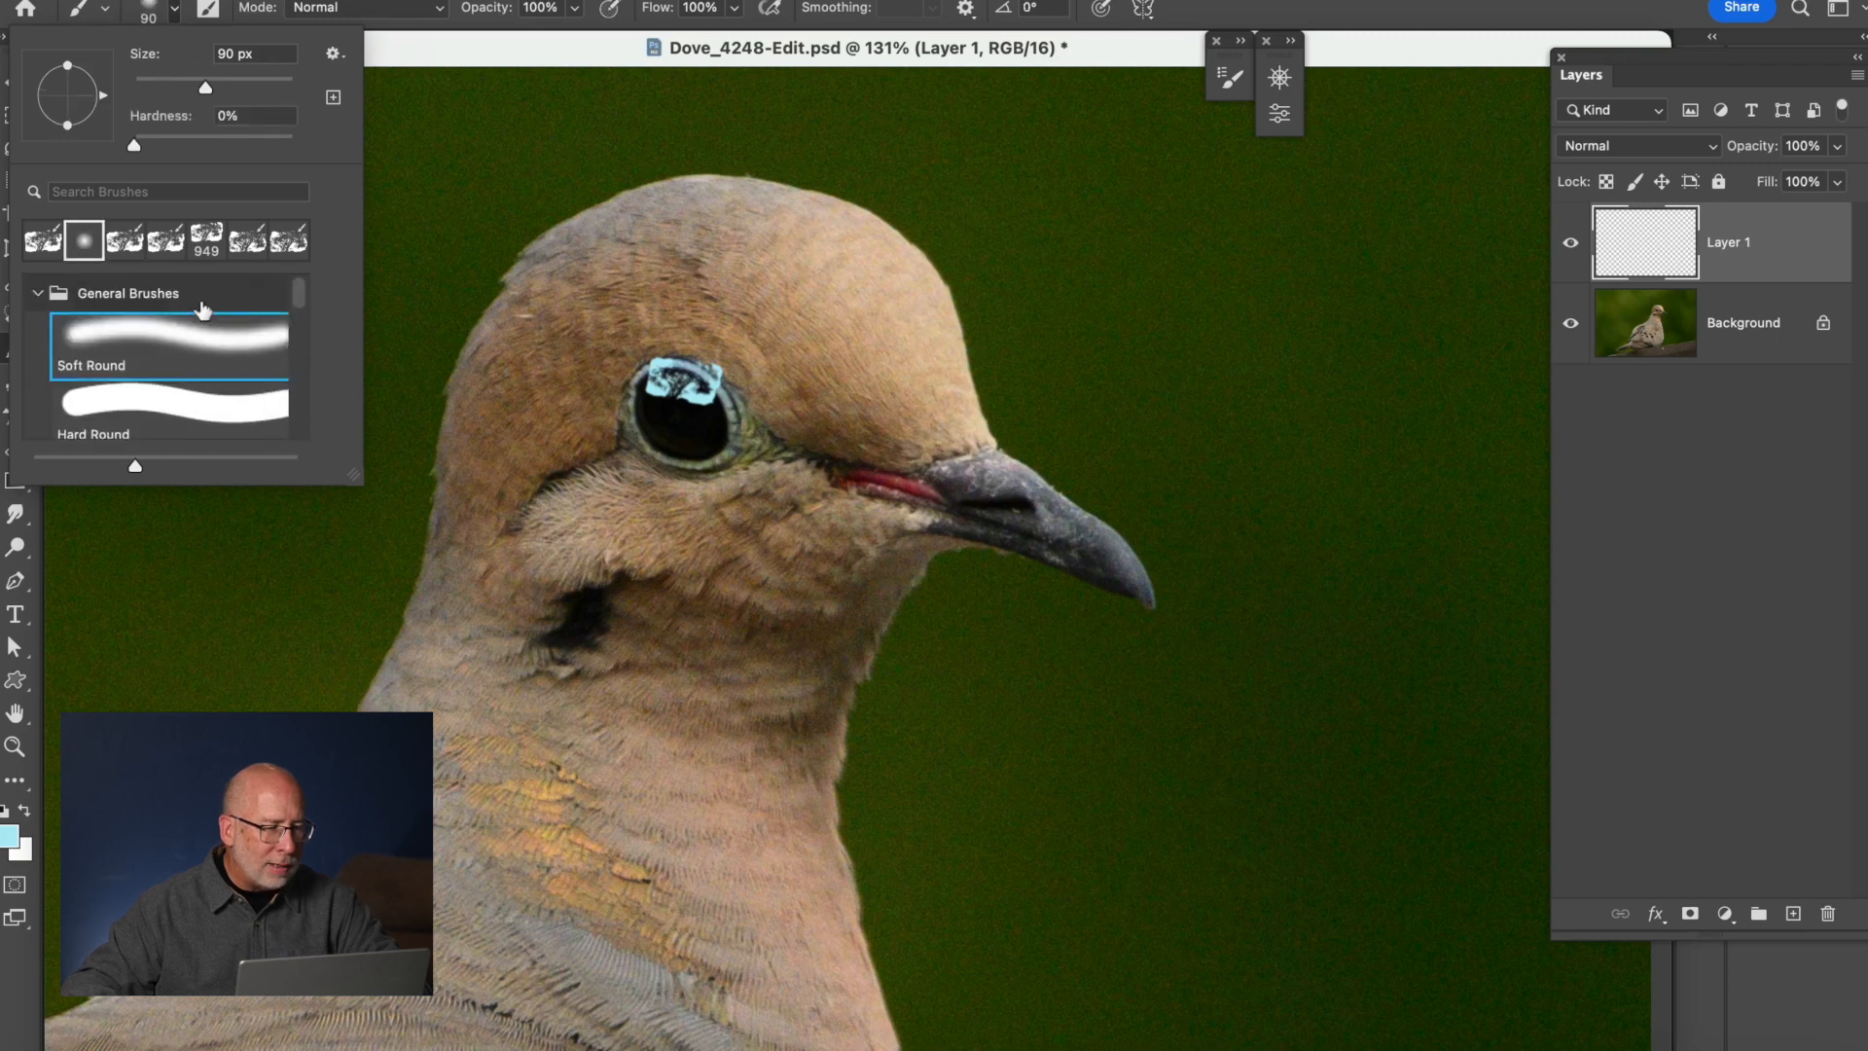
{"action": "left_click", "coordinate": [397, 45]}
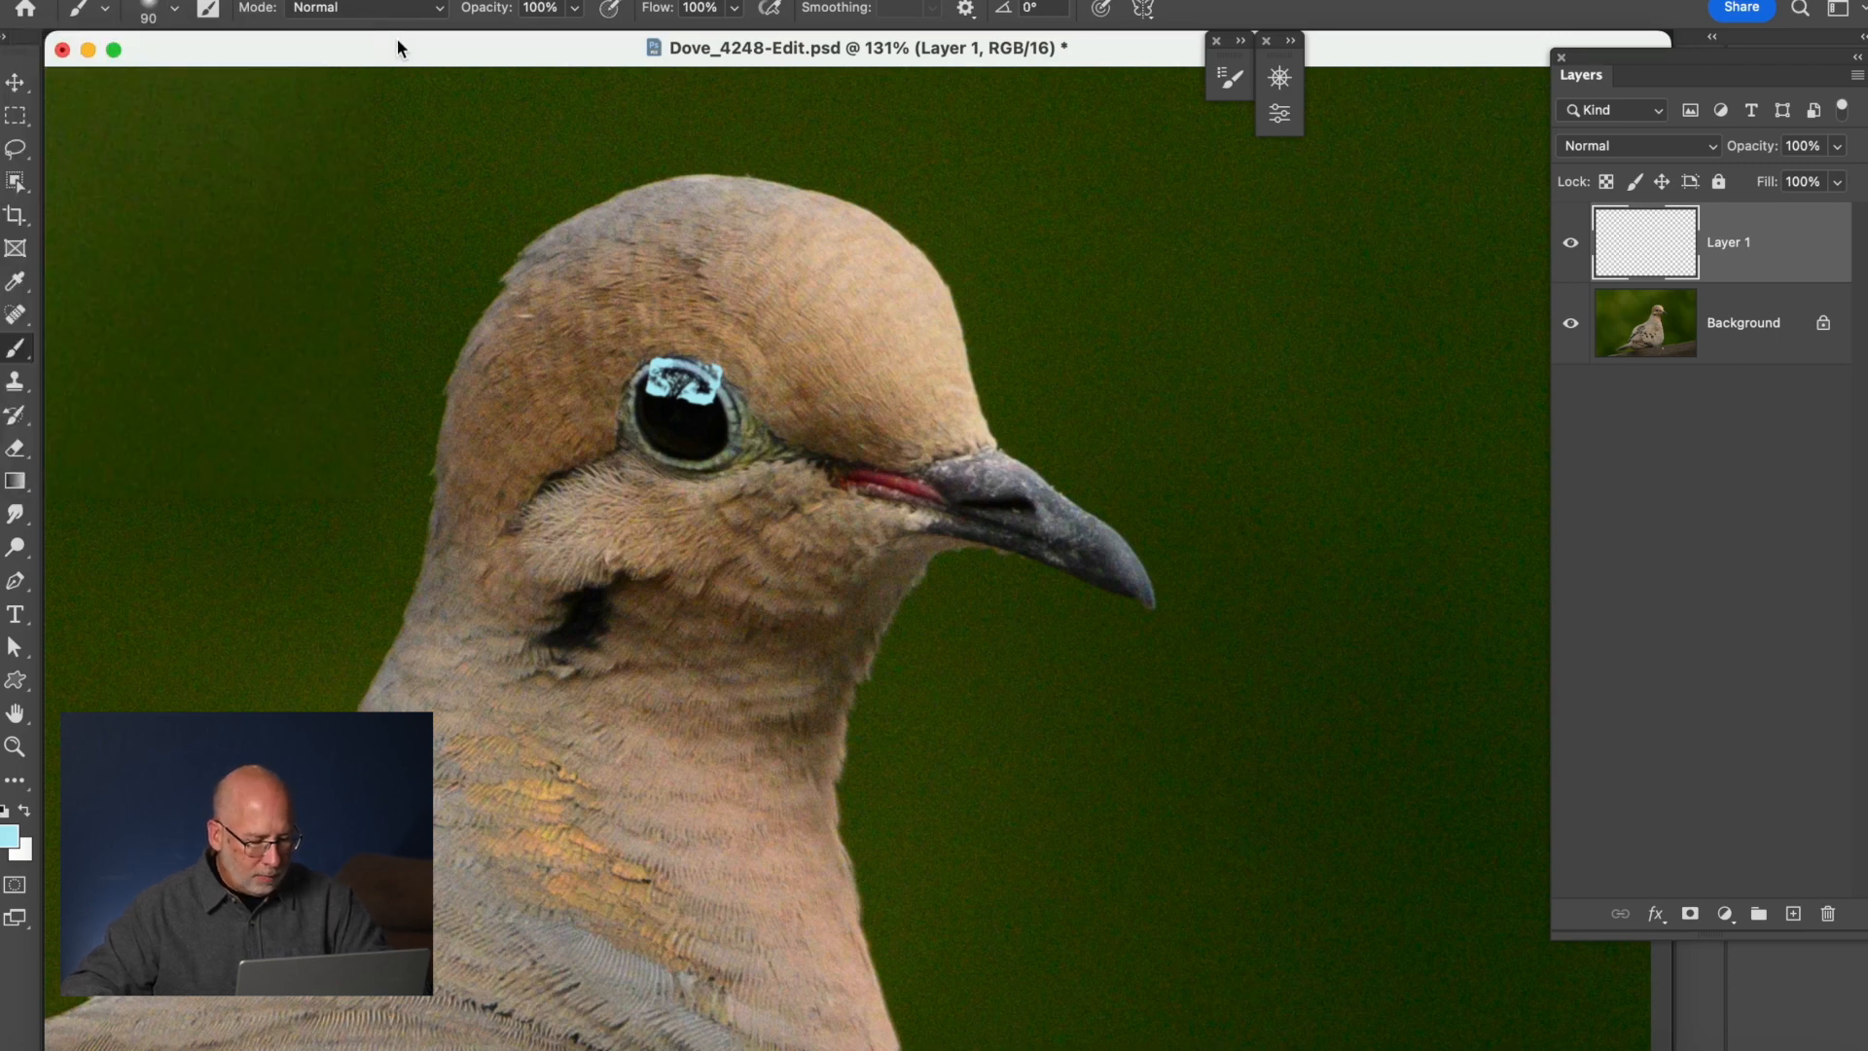
{"action": "key", "text": "d"}
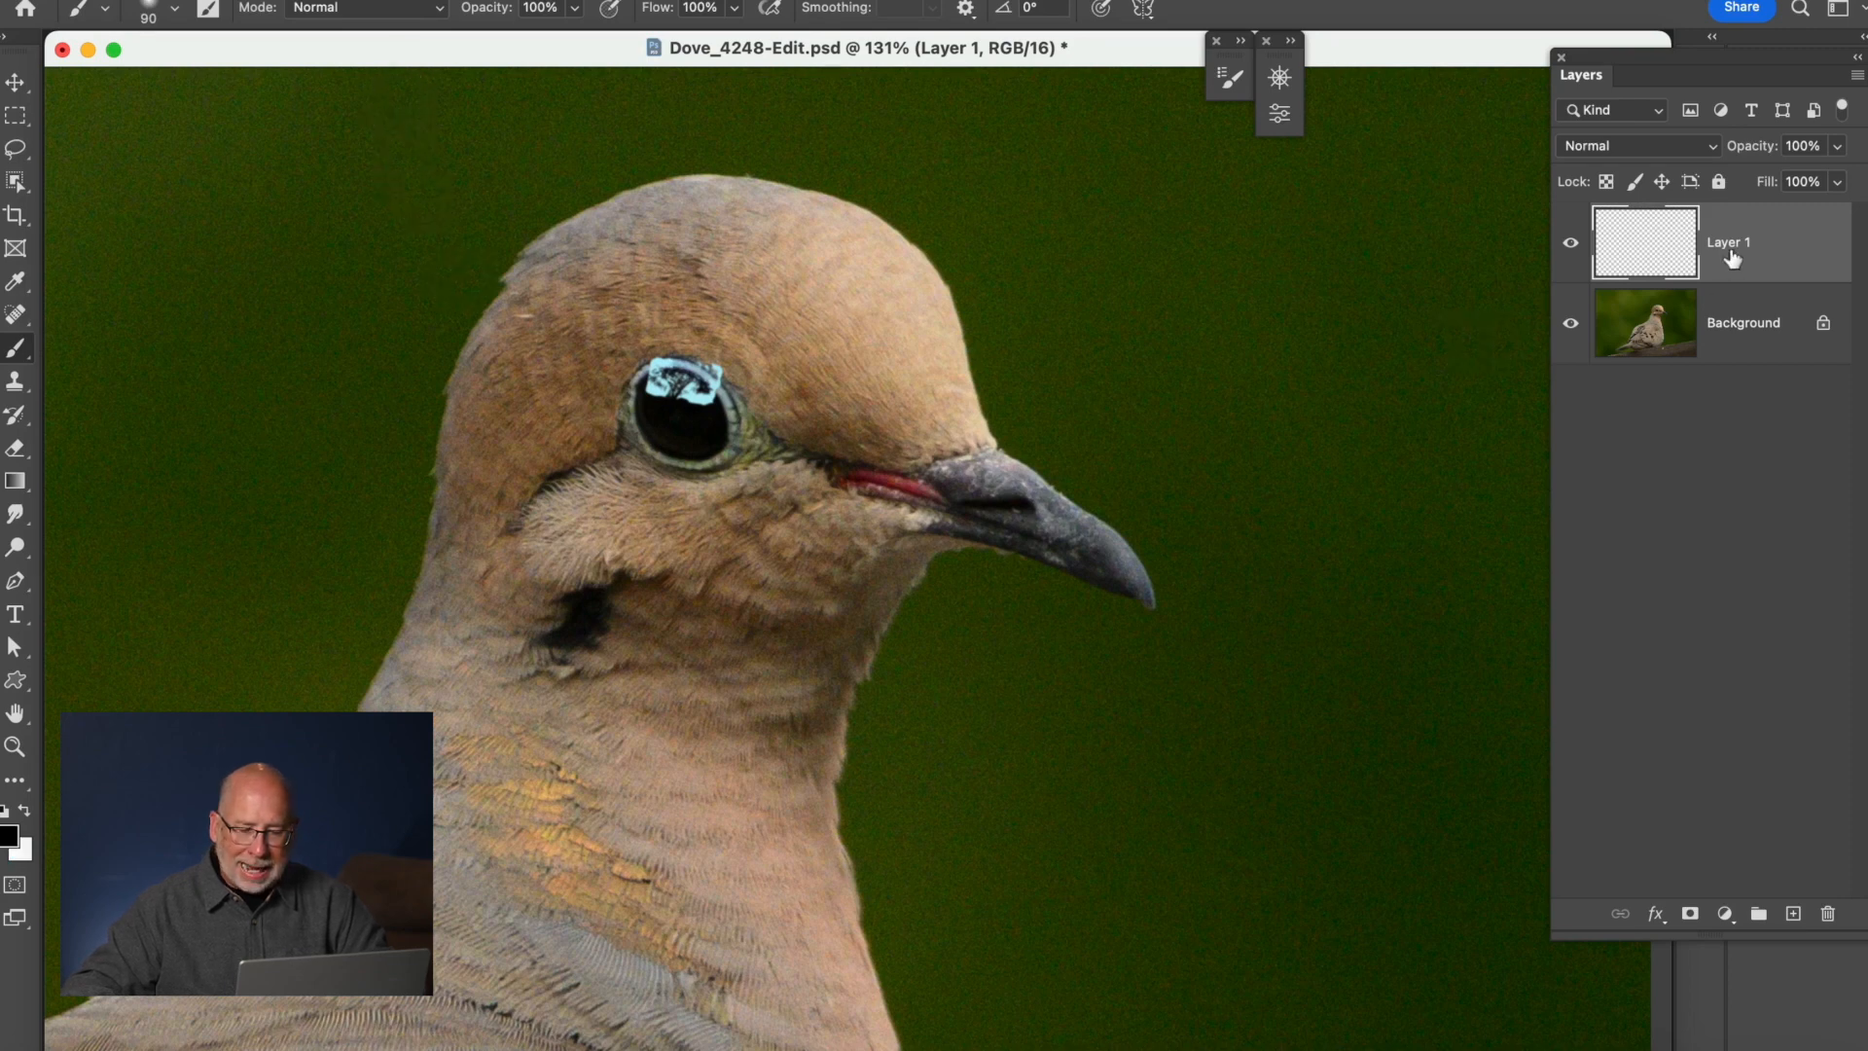
{"action": "left_click", "coordinate": [1690, 915]}
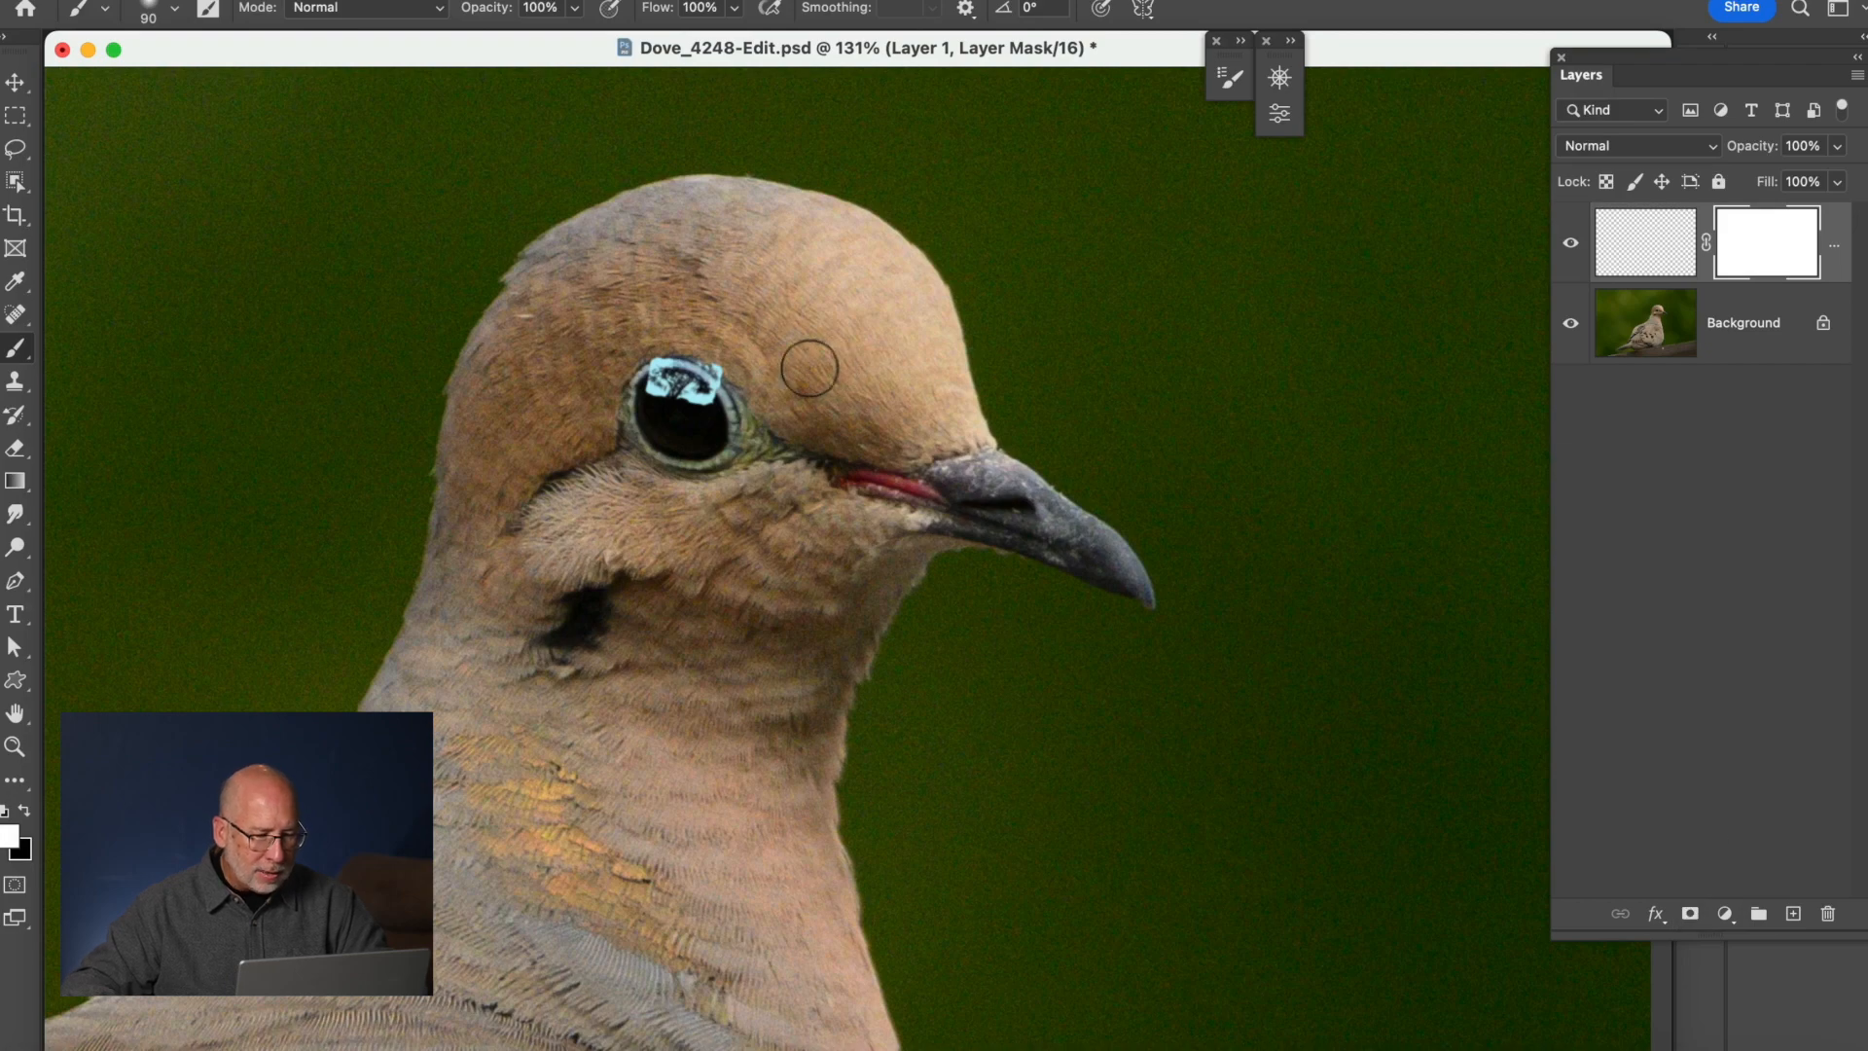
Zoom in on the dove's eye, reduce the brush to 40 px, and paint black on the mask where the highlight overlaps the eye ring.
{"action": "key", "text": "z"}
{"action": "left_click_drag", "start_coordinate": [561, 297], "coordinate": [871, 634]}
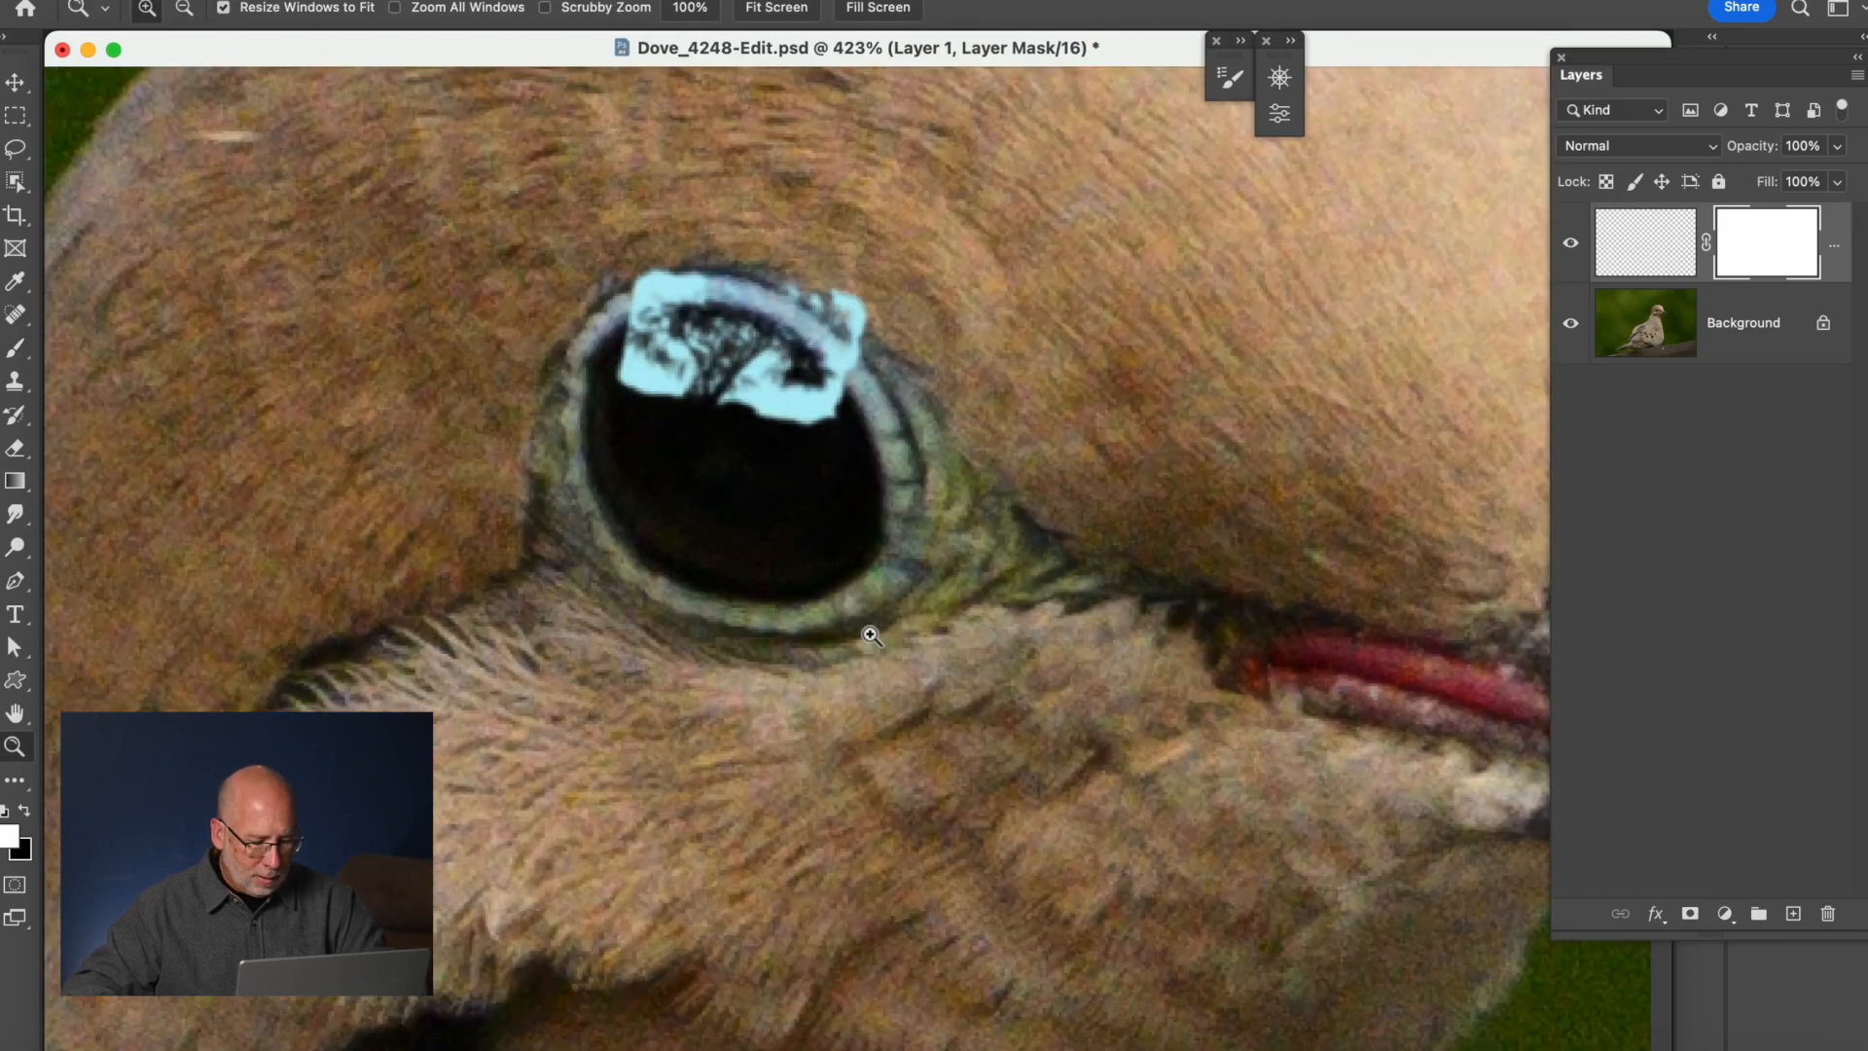
{"action": "key", "text": "b"}
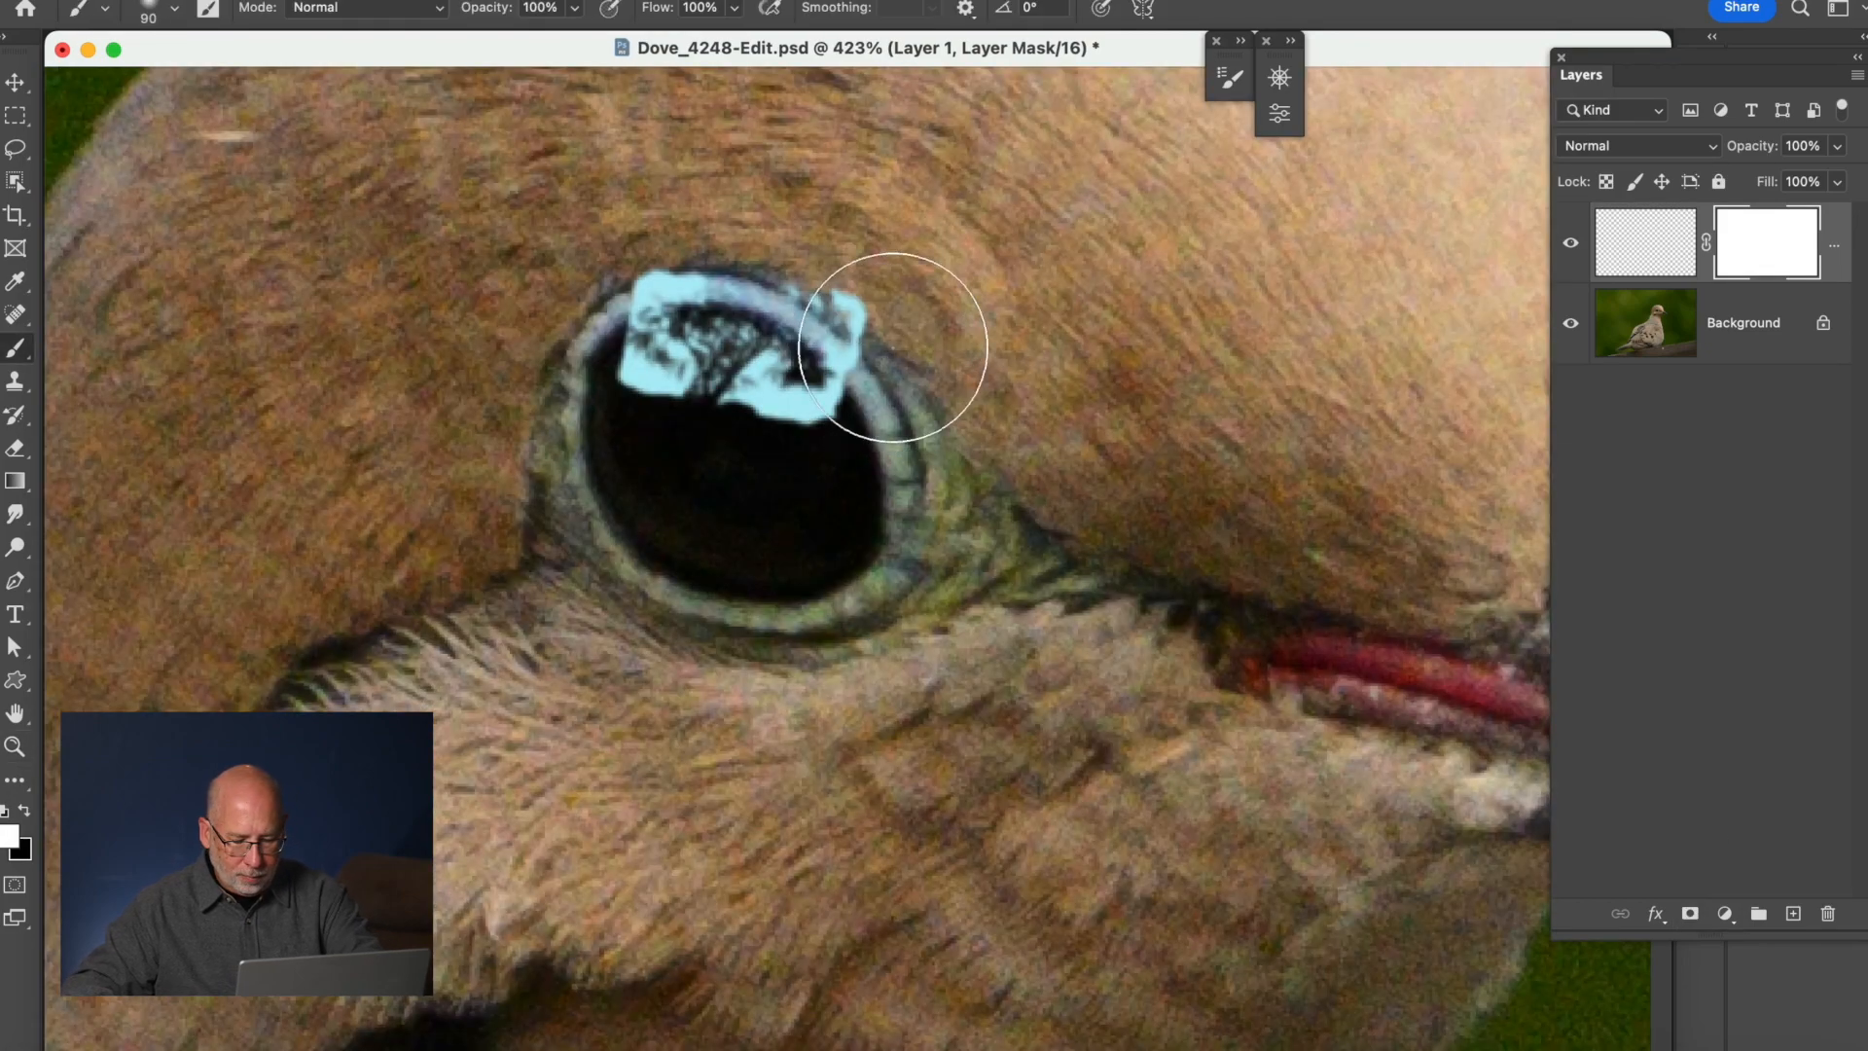
{"action": "key", "text": "bracketleft"}
{"action": "key", "text": "bracketleft"}
{"action": "key", "text": "bracketleft"}
{"action": "key", "text": "bracketleft"}
{"action": "key", "text": "bracketleft"}
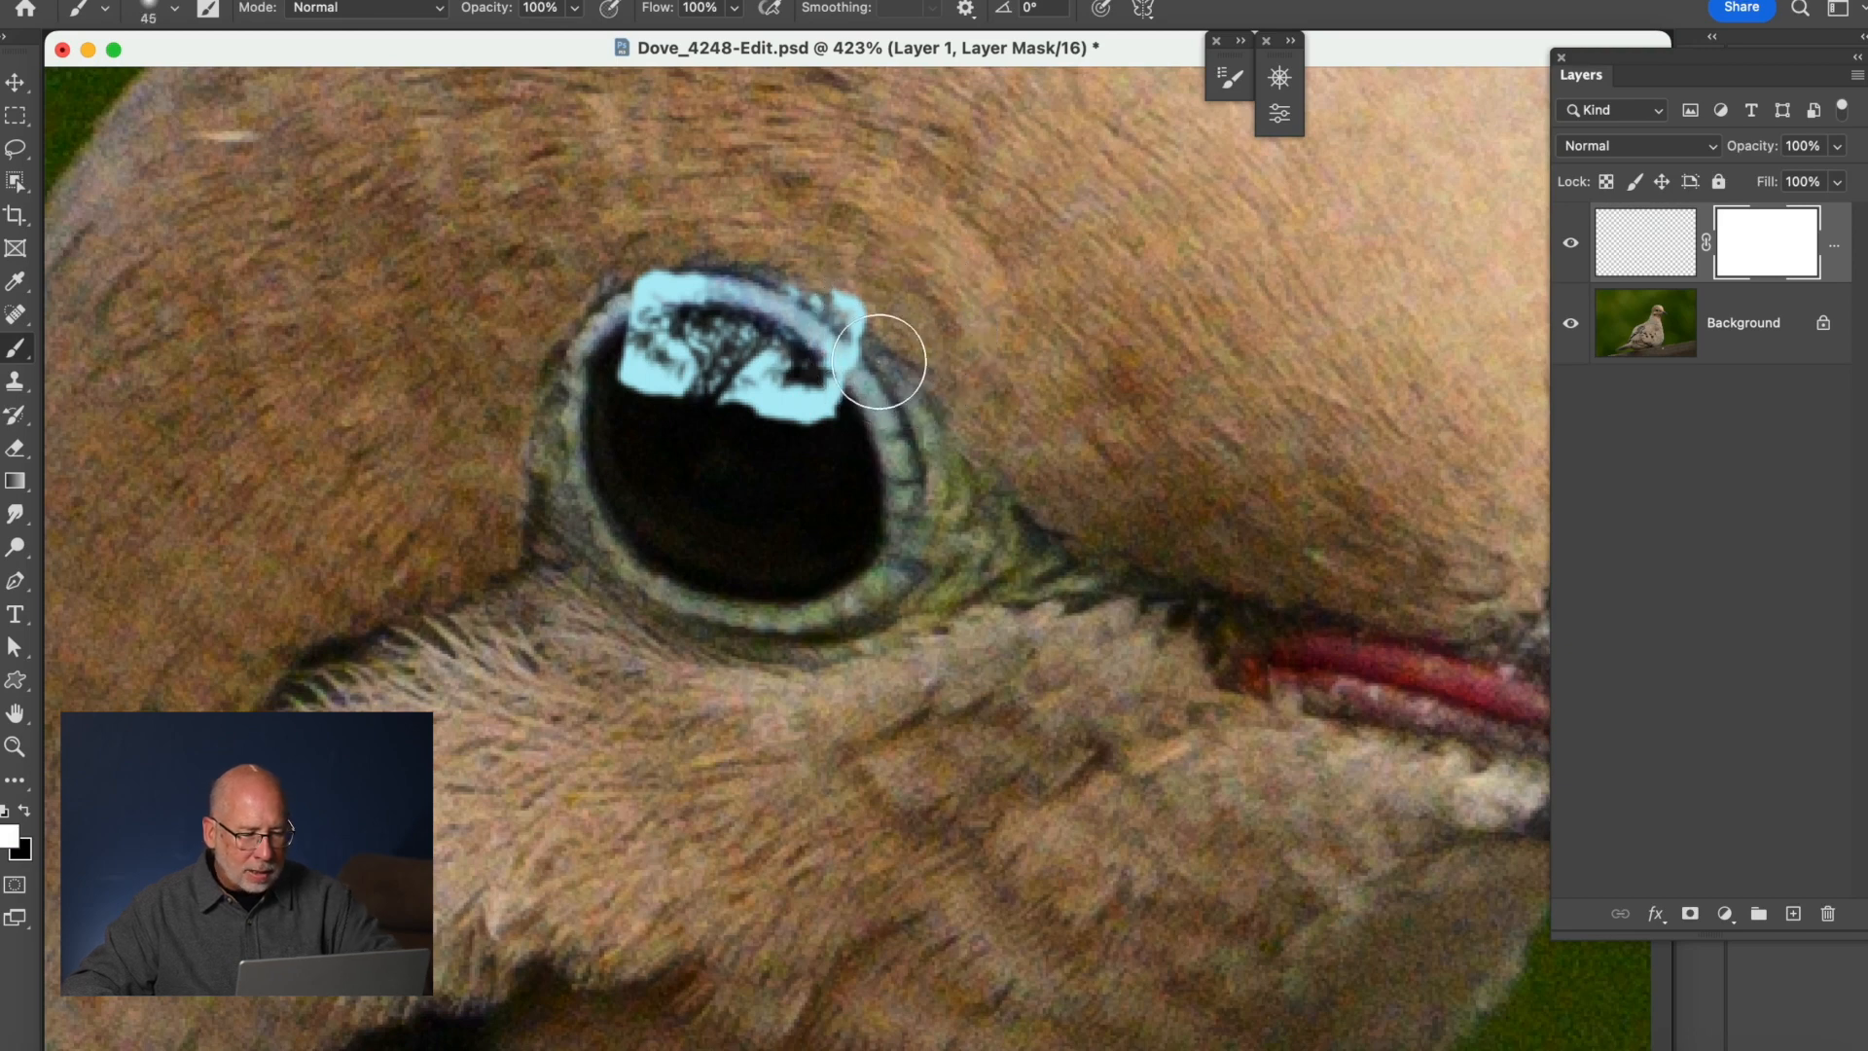
{"action": "key", "text": "x"}
{"action": "mouse_move", "coordinate": [885, 354]}
{"action": "left_mouse_down"}
{"action": "mouse_move", "coordinate": [746, 270]}
{"action": "mouse_move", "coordinate": [643, 264]}
{"action": "mouse_move", "coordinate": [591, 292]}
{"action": "mouse_move", "coordinate": [625, 267]}
{"action": "mouse_move", "coordinate": [770, 271]}
{"action": "left_mouse_up"}
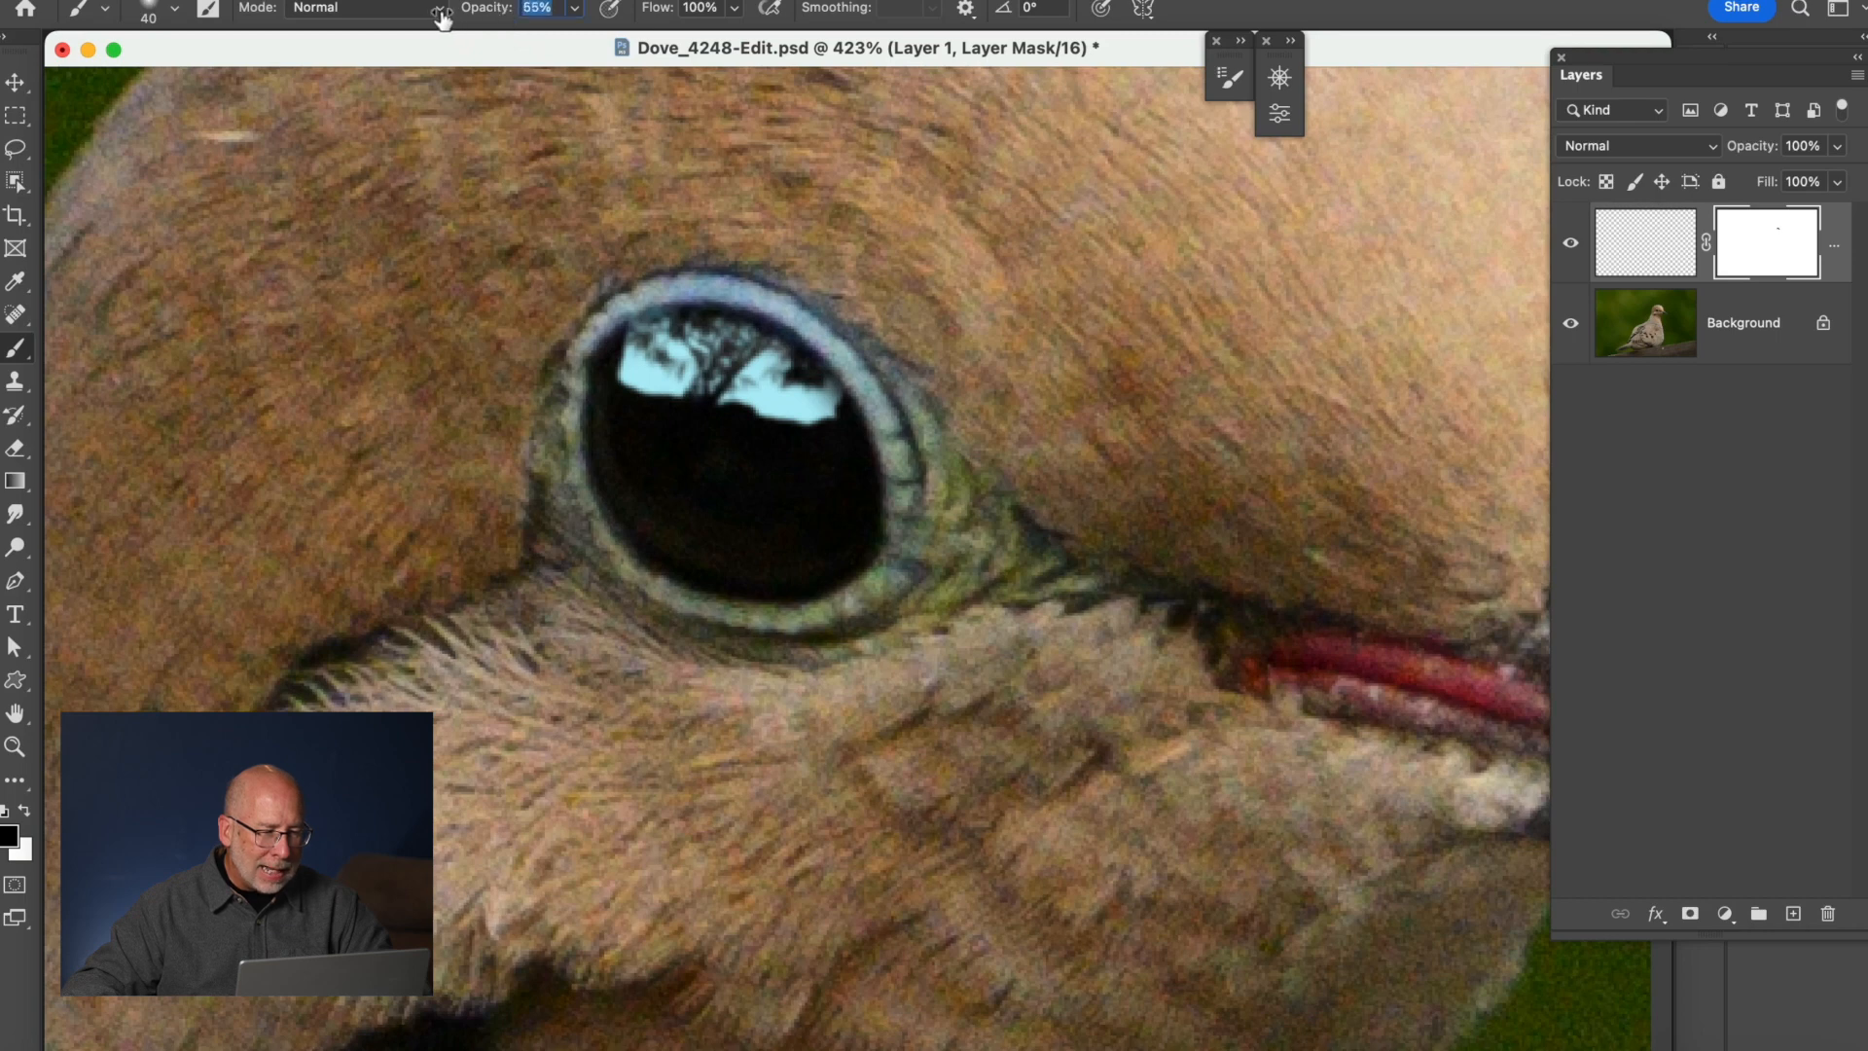
Paint black at 26% opacity on the layer mask to tone down the dove's eye highlight, and compare the whole head with the highlight layer hidden.
{"action": "left_click_drag", "start_coordinate": [823, 352], "coordinate": [836, 430]}
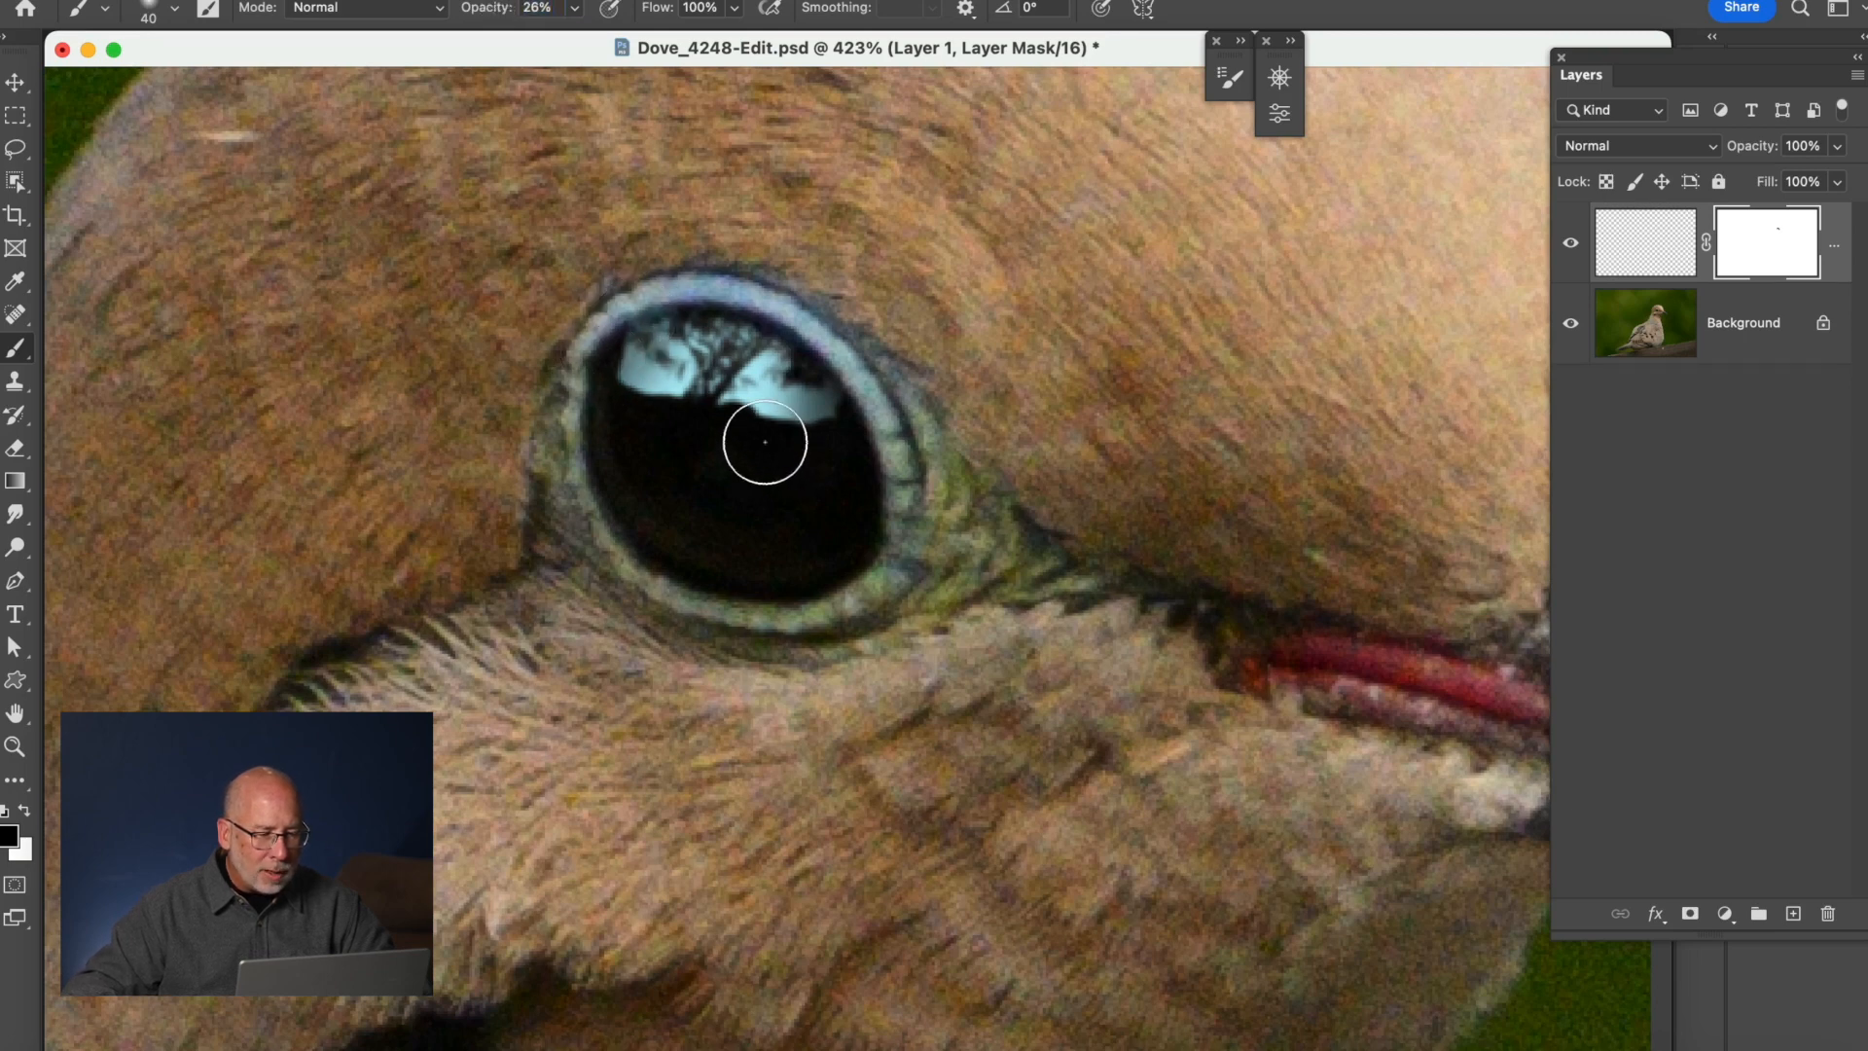
{"action": "mouse_move", "coordinate": [721, 424]}
{"action": "left_mouse_down"}
{"action": "mouse_move", "coordinate": [697, 412]}
{"action": "mouse_move", "coordinate": [750, 442]}
{"action": "mouse_move", "coordinate": [762, 424]}
{"action": "mouse_move", "coordinate": [687, 413]}
{"action": "mouse_move", "coordinate": [739, 438]}
{"action": "left_mouse_up"}
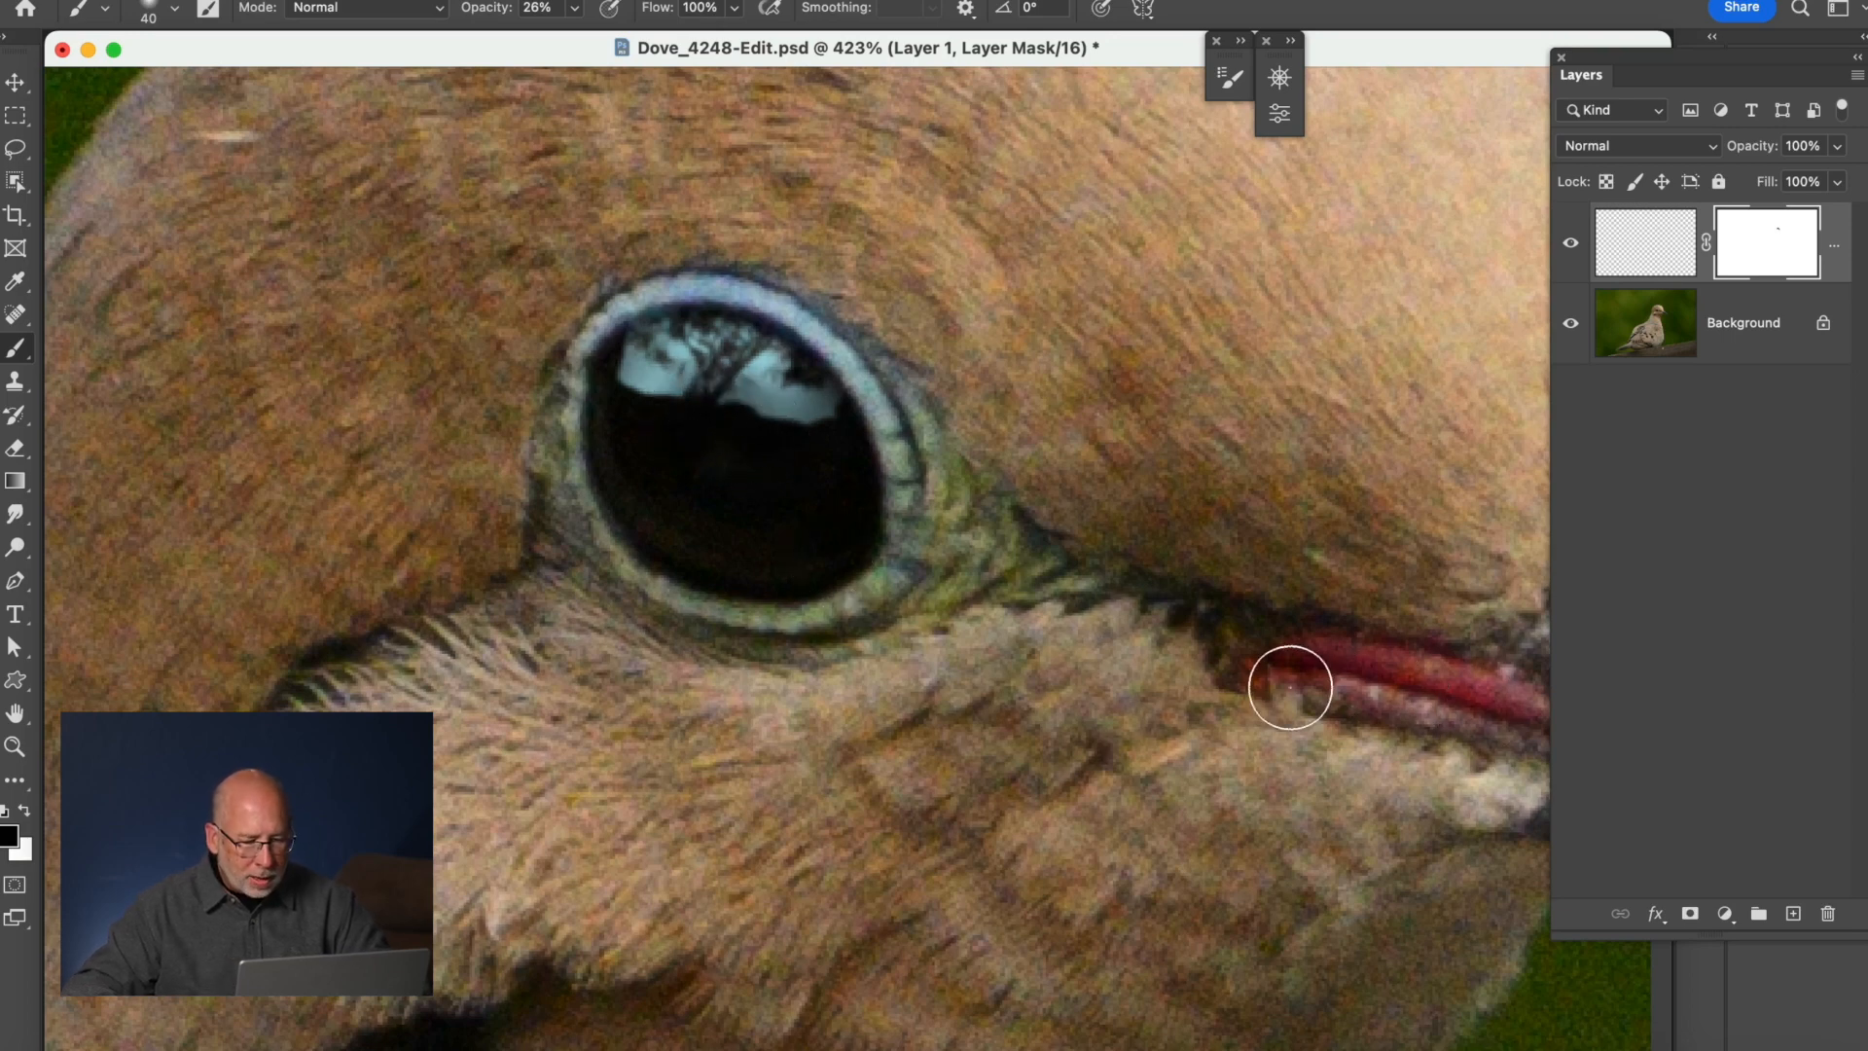
{"action": "key", "text": "z"}
{"action": "left_click", "coordinate": [951, 641], "text": "alt"}
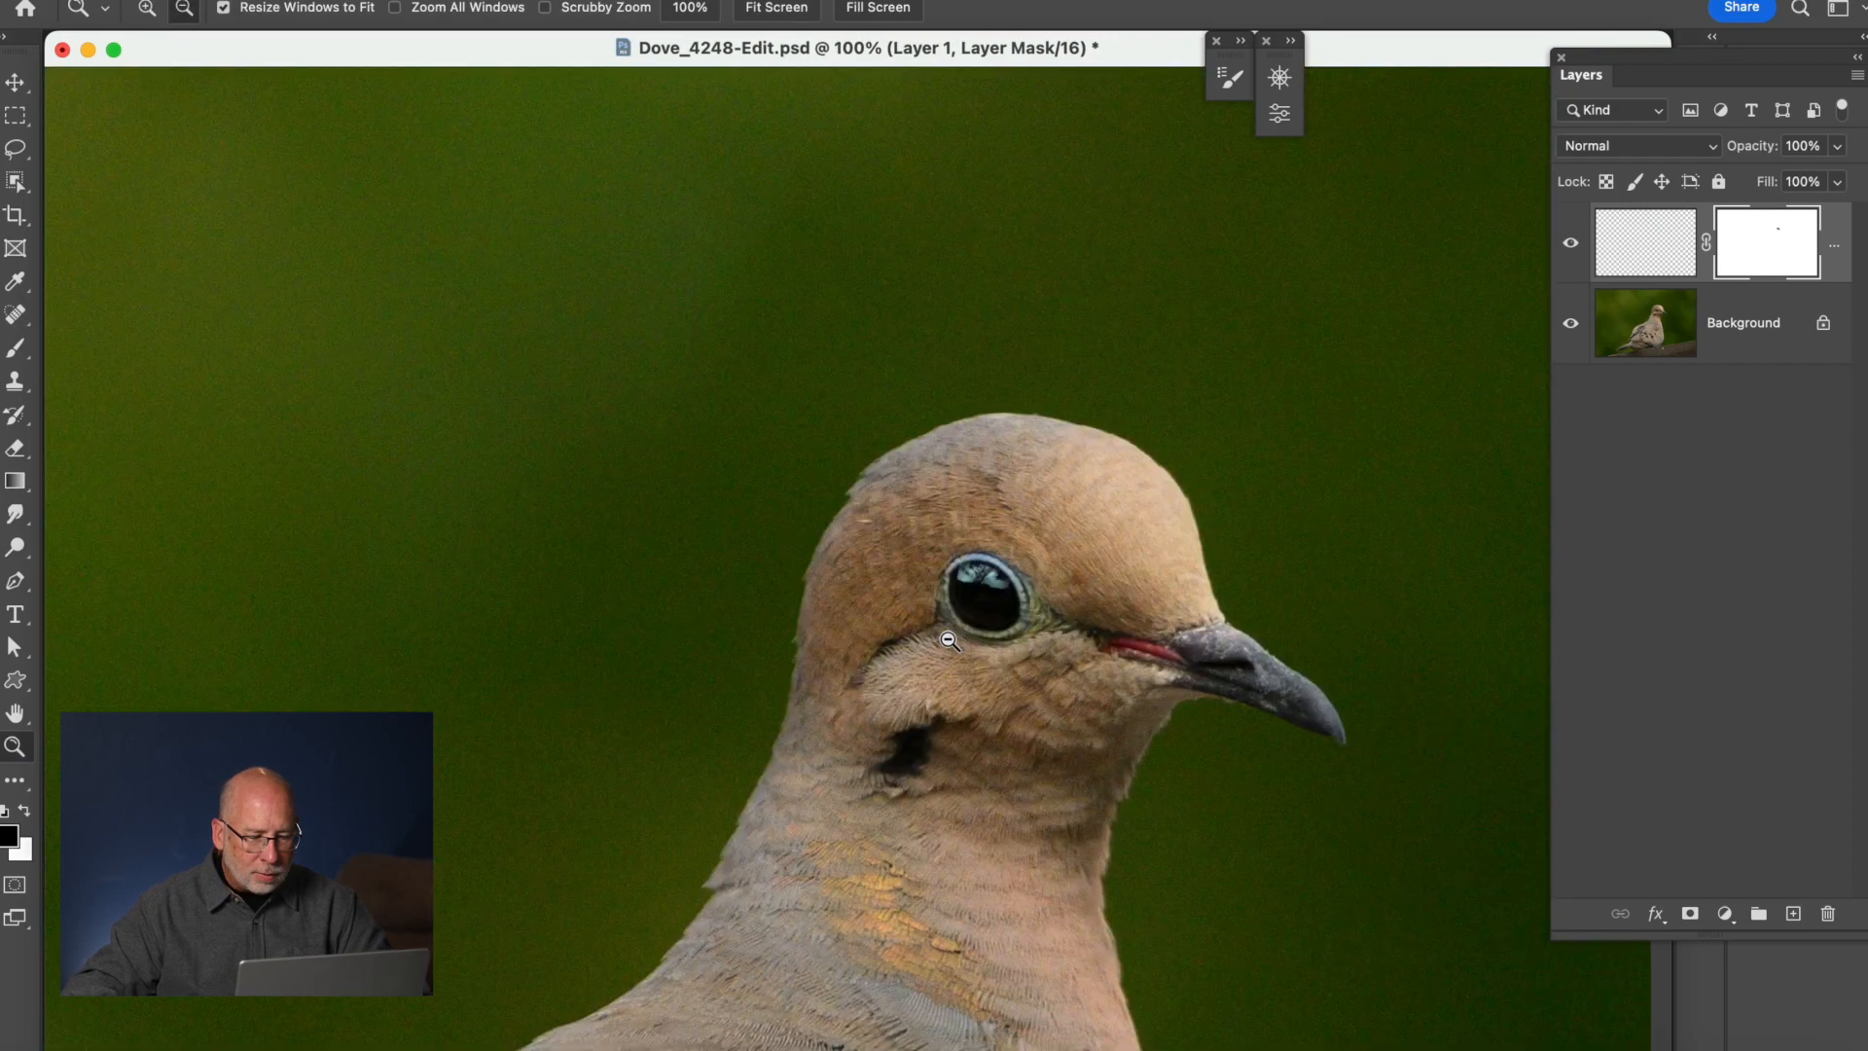
{"action": "left_click", "coordinate": [951, 641], "text": "alt"}
{"action": "left_click", "coordinate": [950, 640], "text": "alt"}
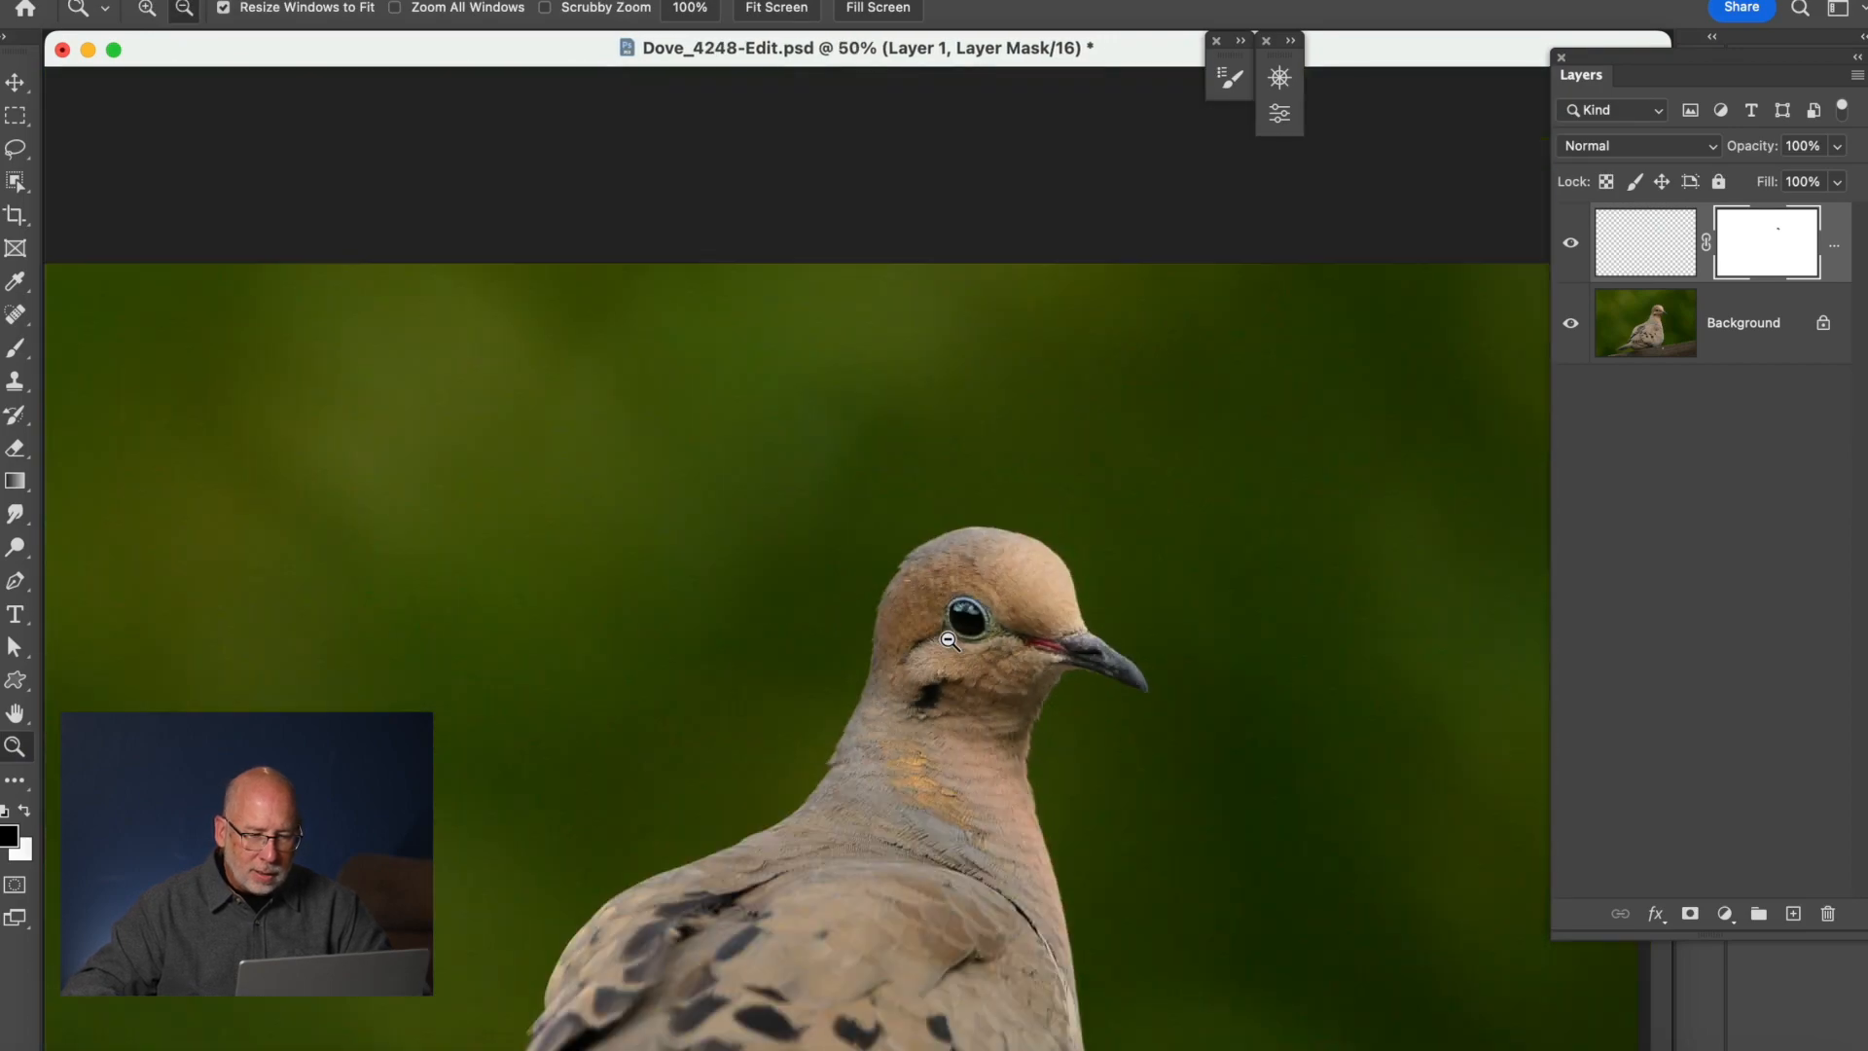
{"action": "left_click", "coordinate": [1571, 244]}
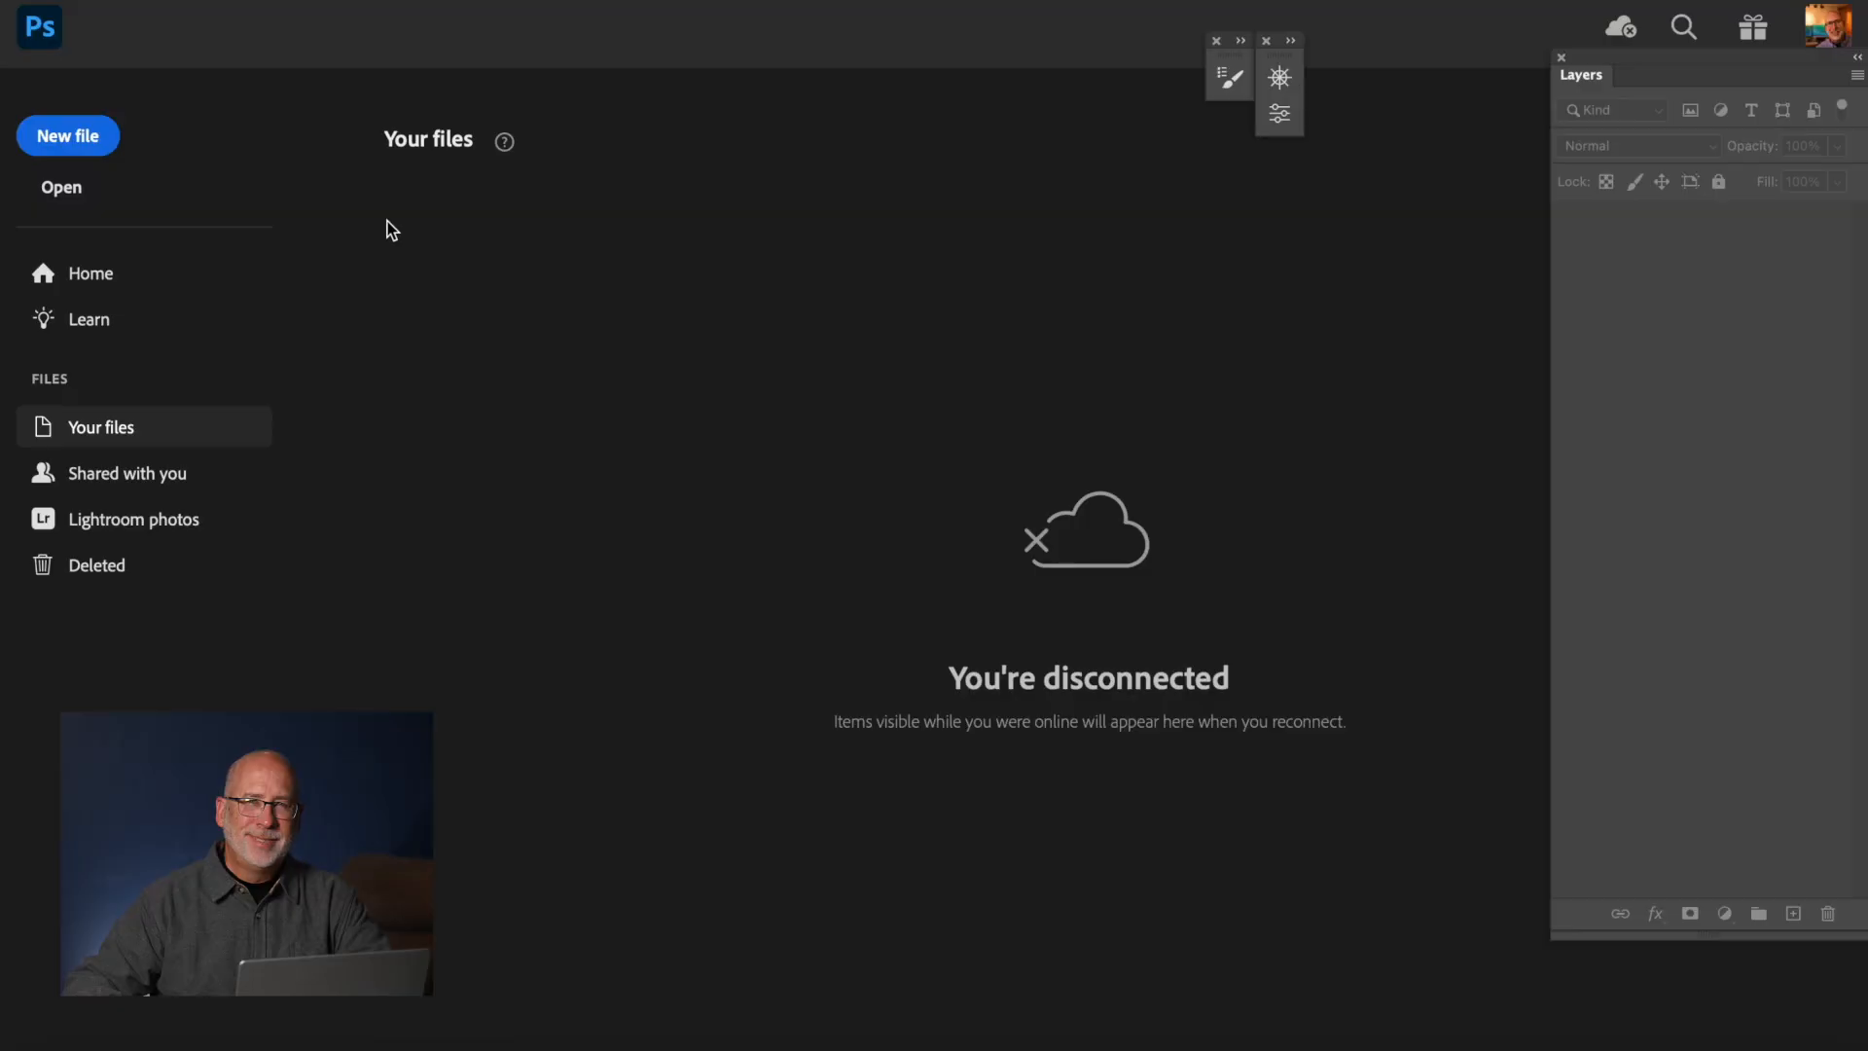
Open Coyote_7319-Edit.psd from the Eye Enhancement folder and move its window toward the middle of the workspace.
{"action": "left_click", "coordinate": [41, 196]}
{"action": "left_click", "coordinate": [715, 229]}
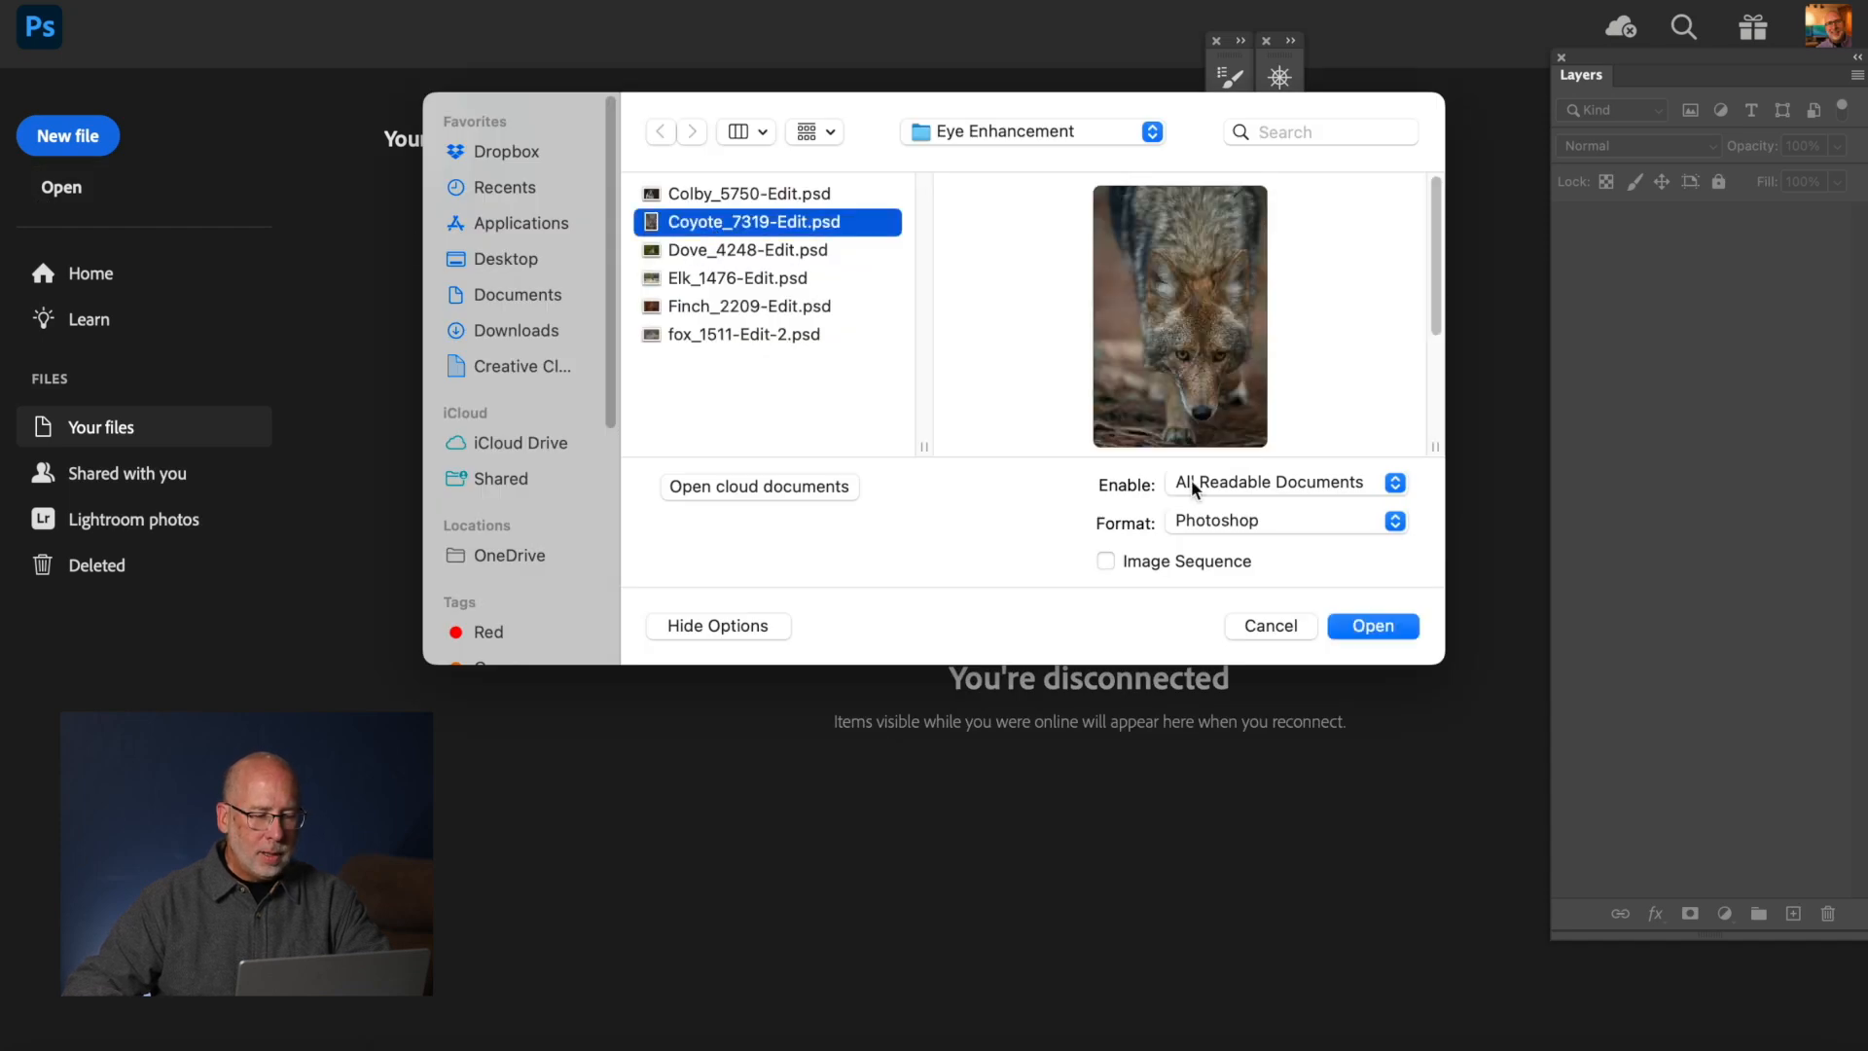
{"action": "left_click", "coordinate": [1360, 634]}
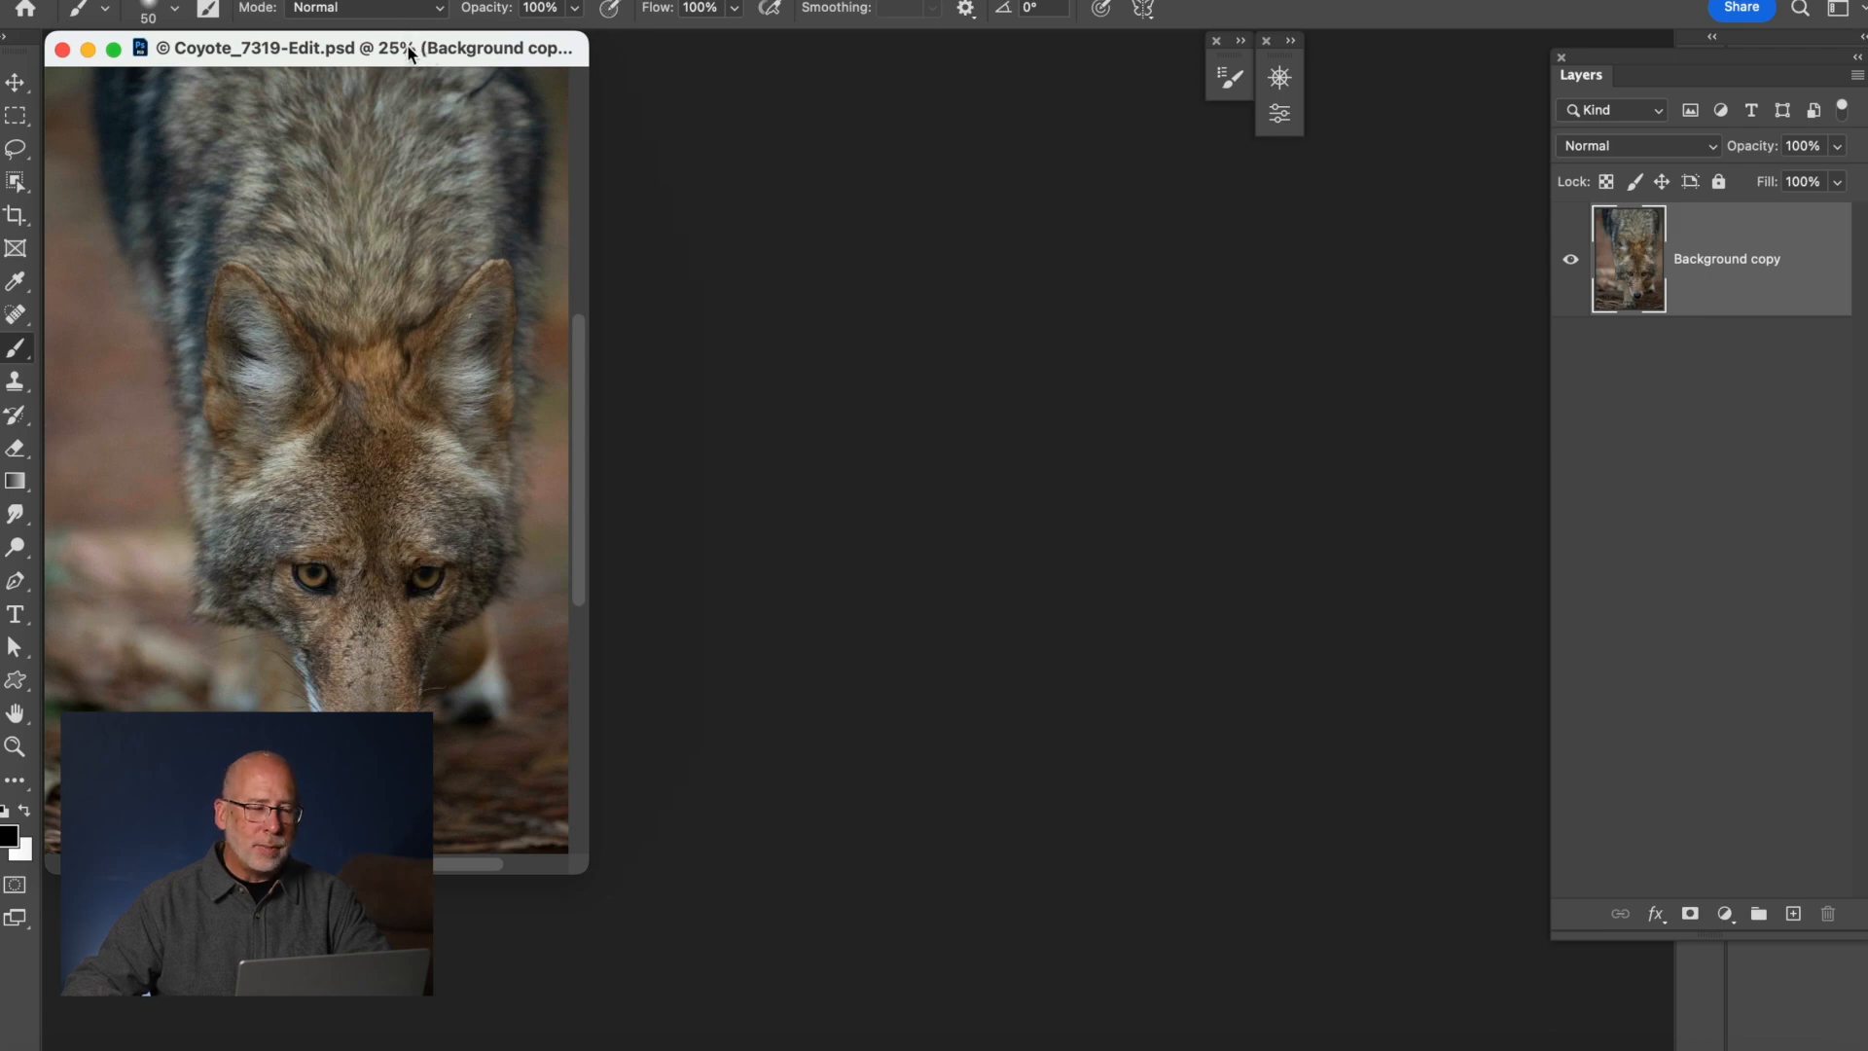
{"action": "left_click_drag", "start_coordinate": [406, 44], "coordinate": [751, 119]}
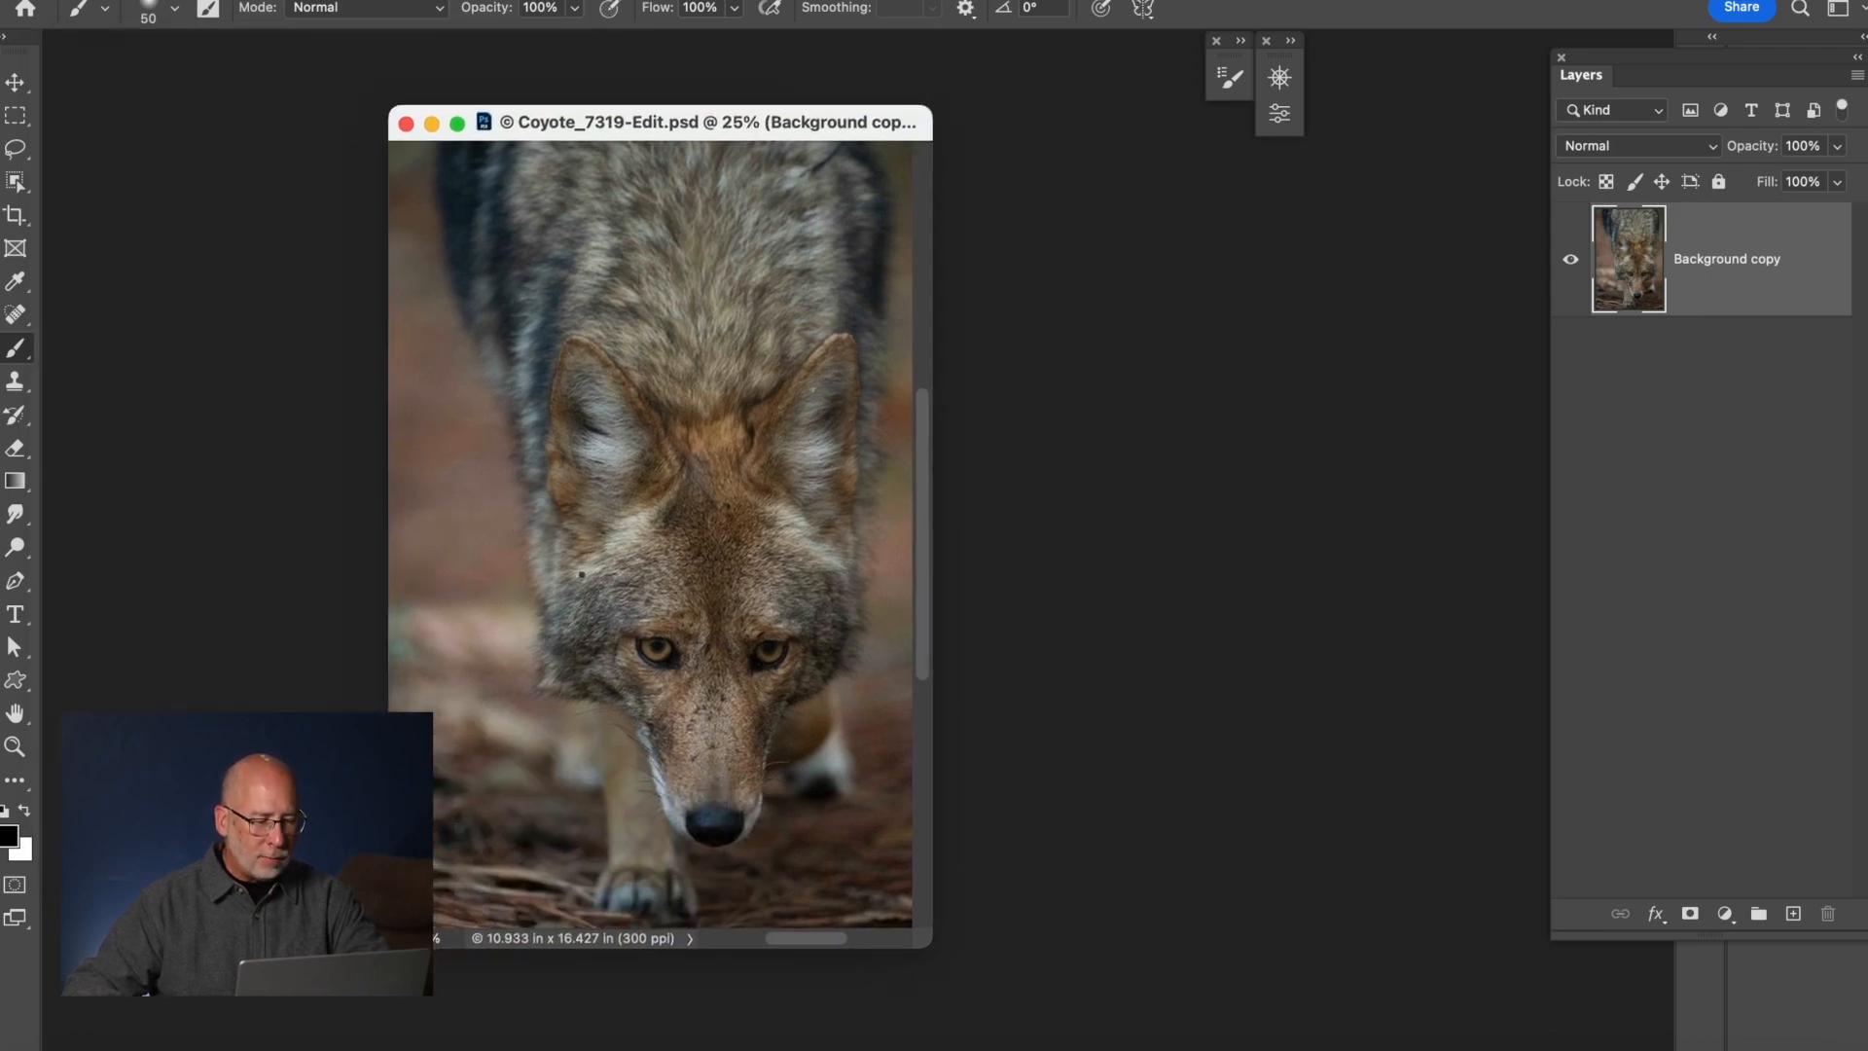
Add a Hue/Saturation adjustment layer above the coyote photo and raise its saturation to +46.
{"action": "key", "text": "z"}
{"action": "left_click_drag", "start_coordinate": [582, 575], "coordinate": [842, 746]}
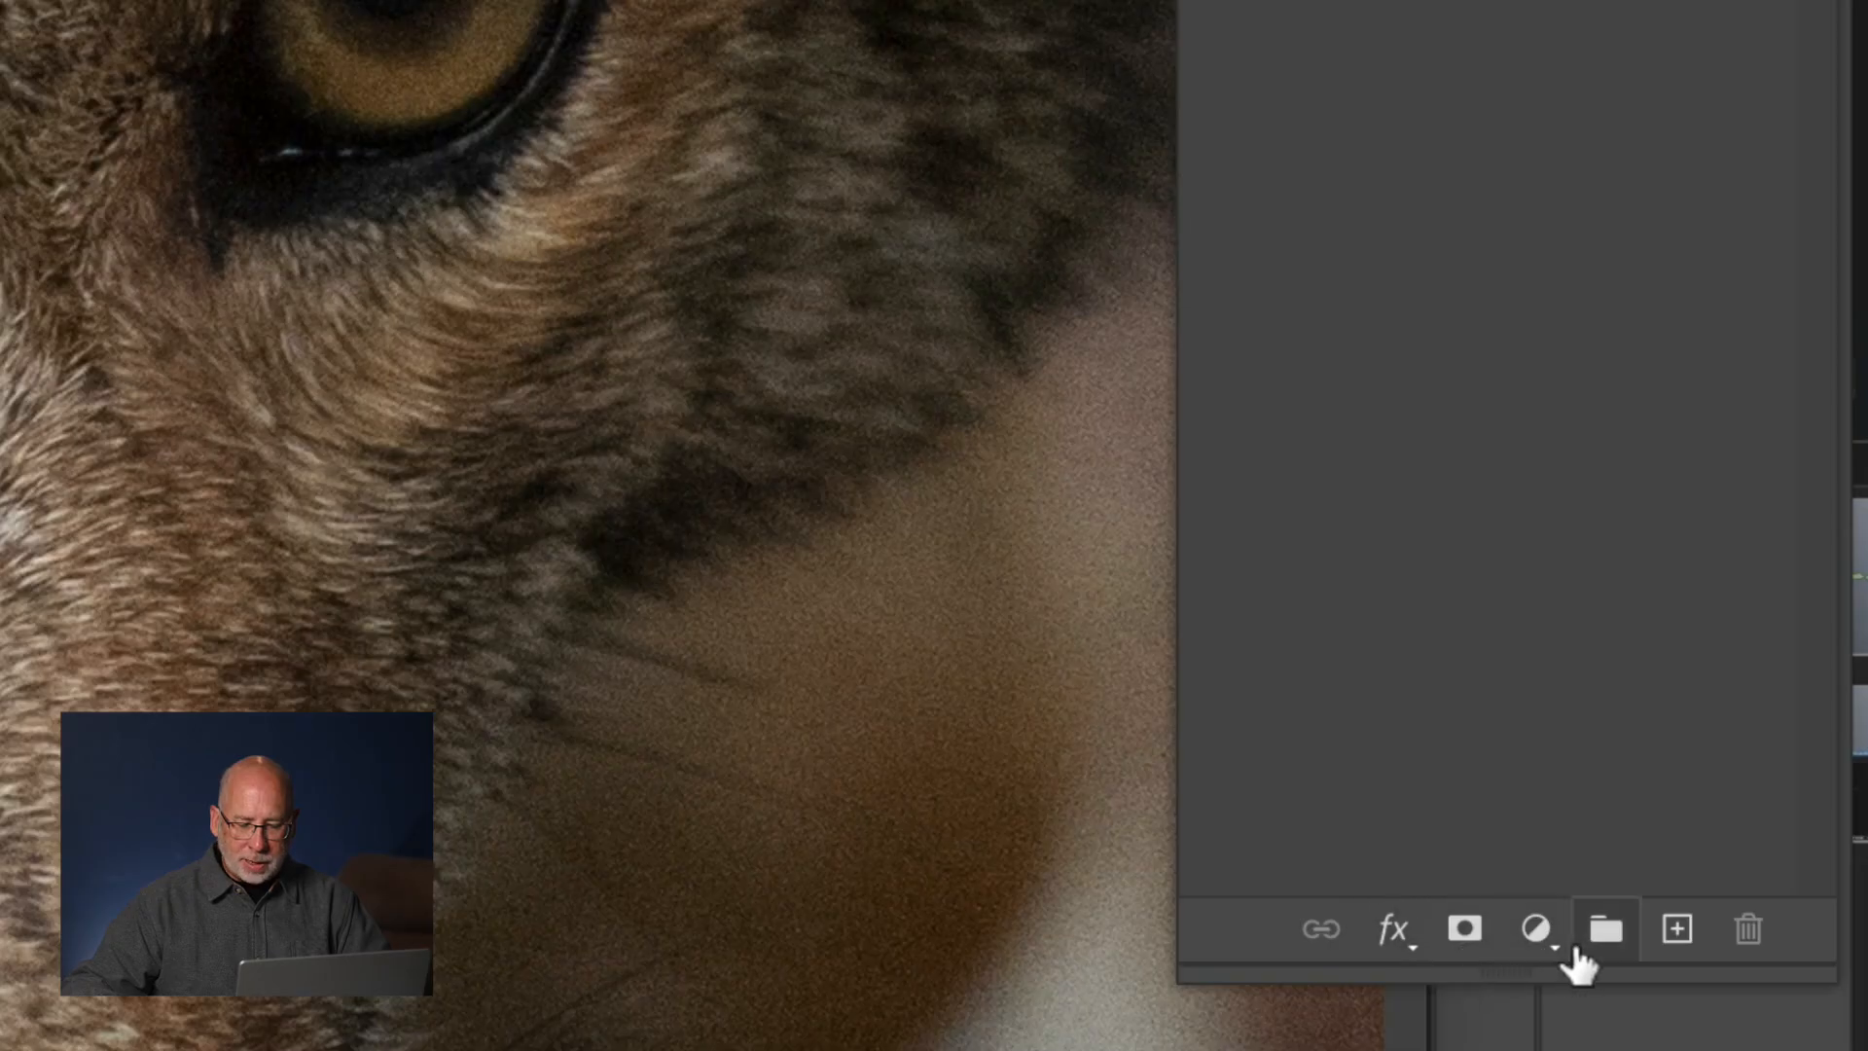
{"action": "left_click", "coordinate": [1537, 932]}
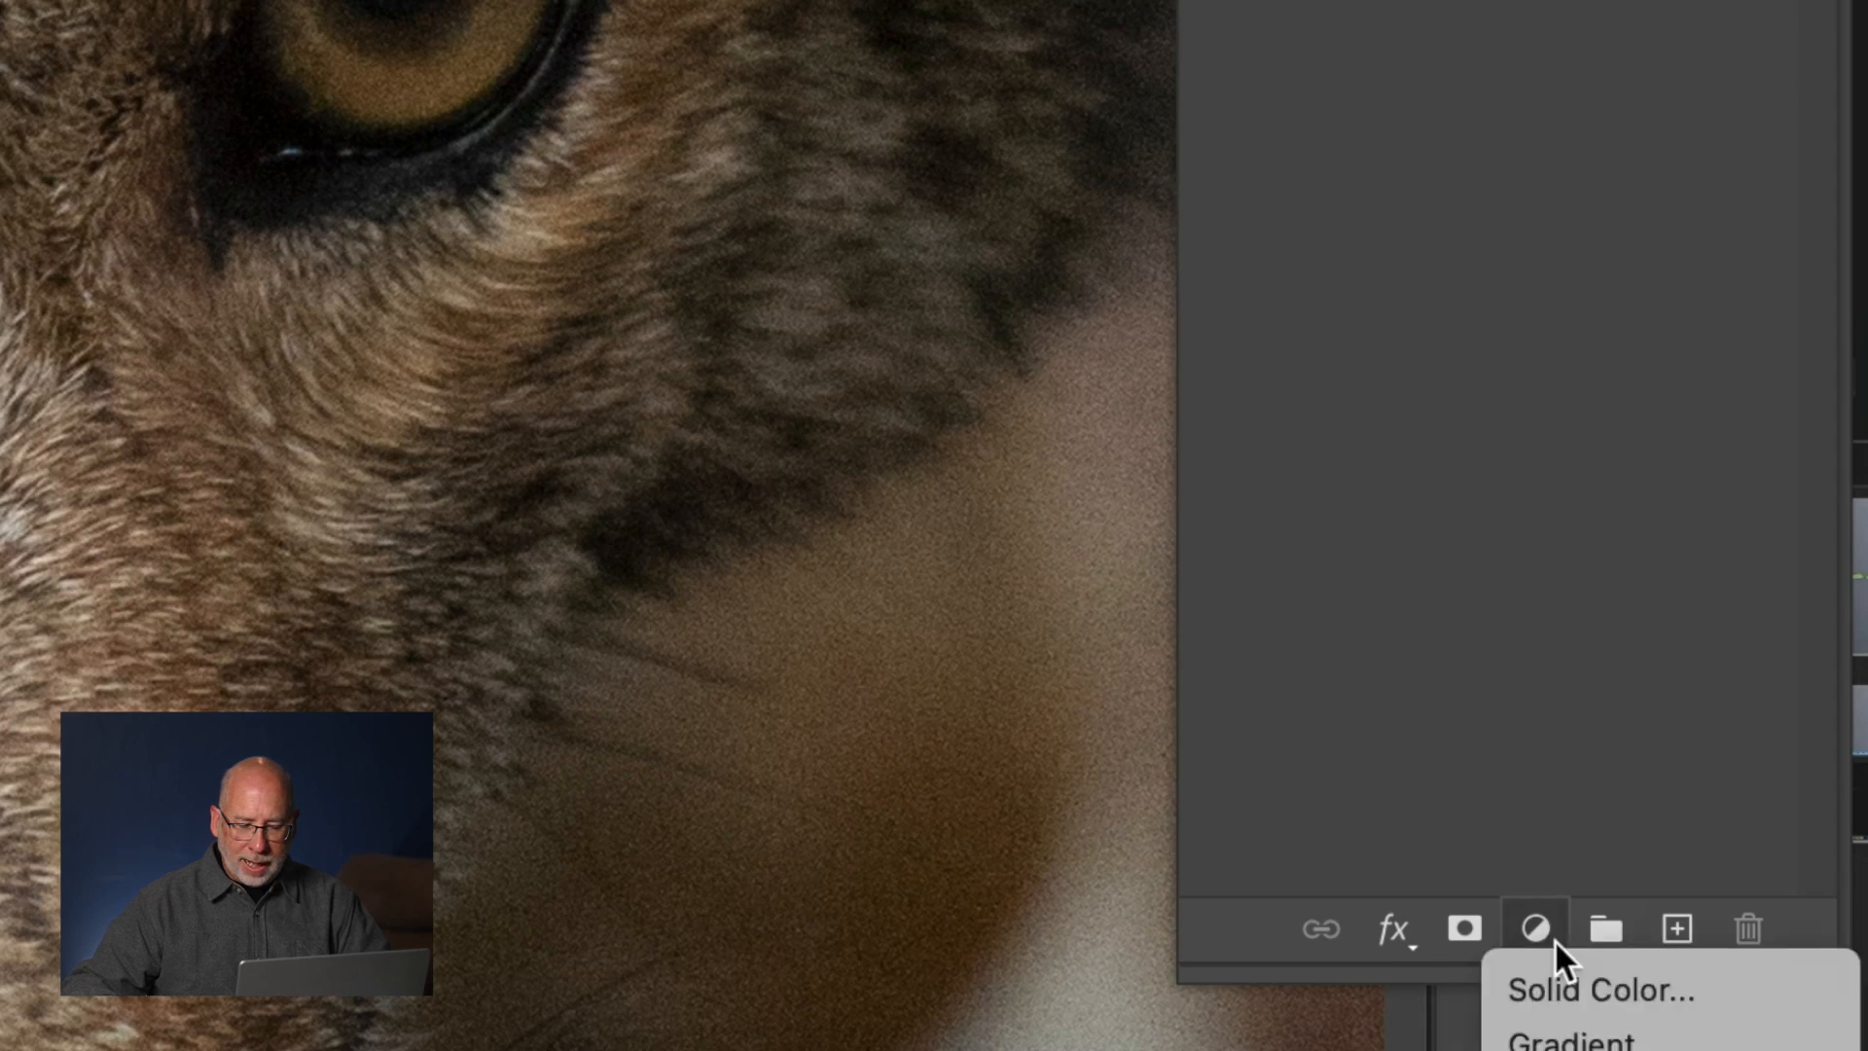
{"action": "mouse_move", "coordinate": [1574, 1049]}
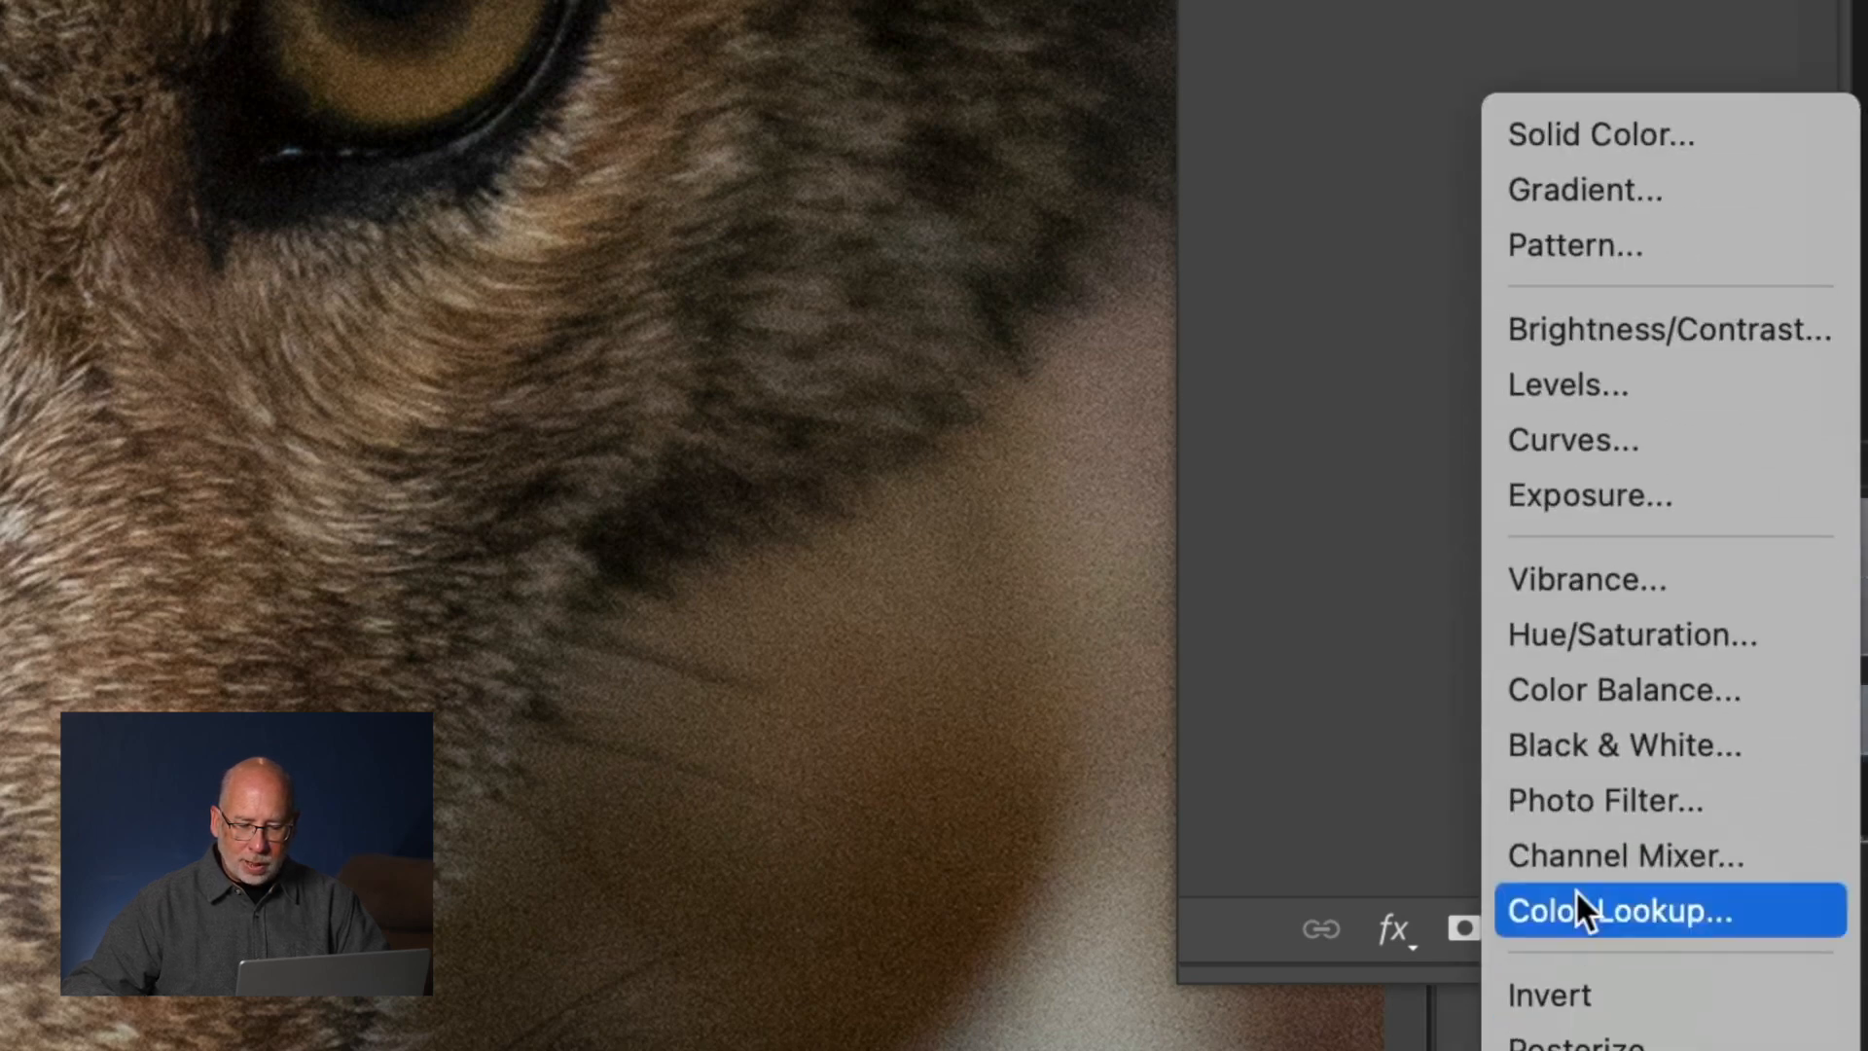
{"action": "left_click", "coordinate": [1600, 637]}
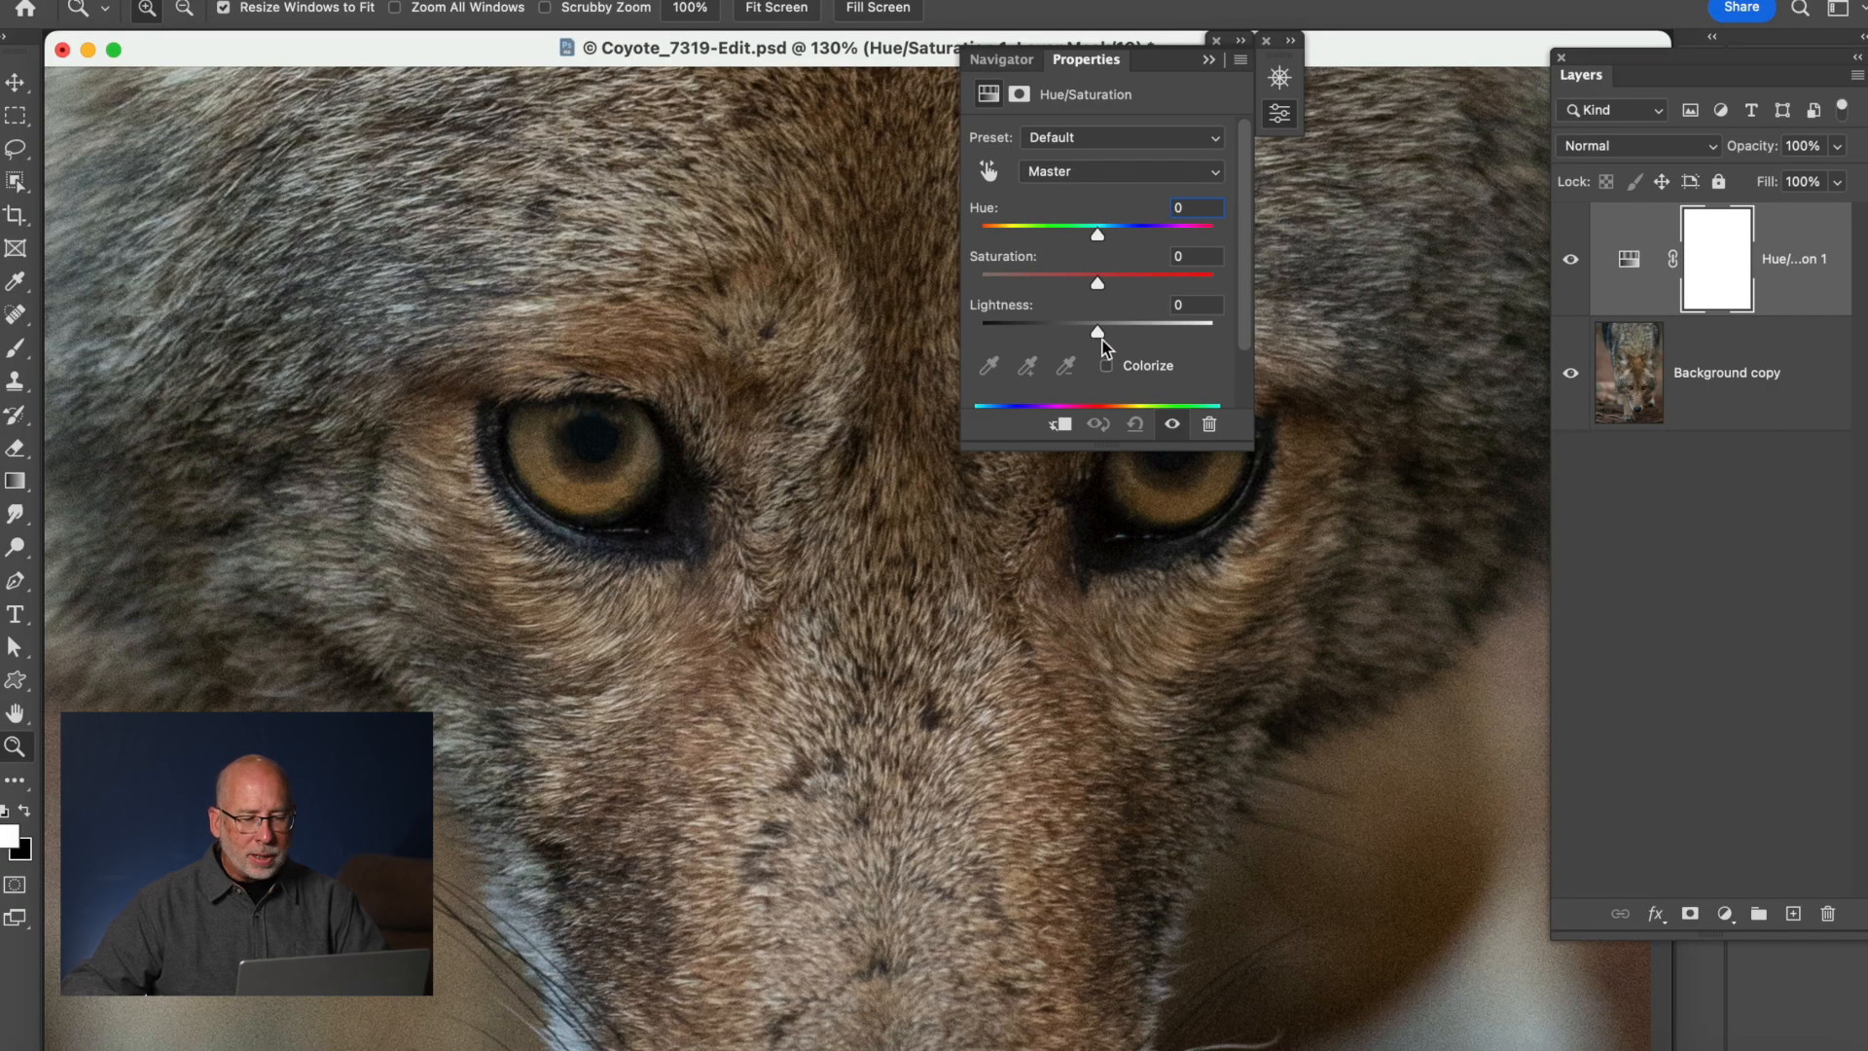
{"action": "left_click_drag", "start_coordinate": [1101, 289], "coordinate": [1152, 288]}
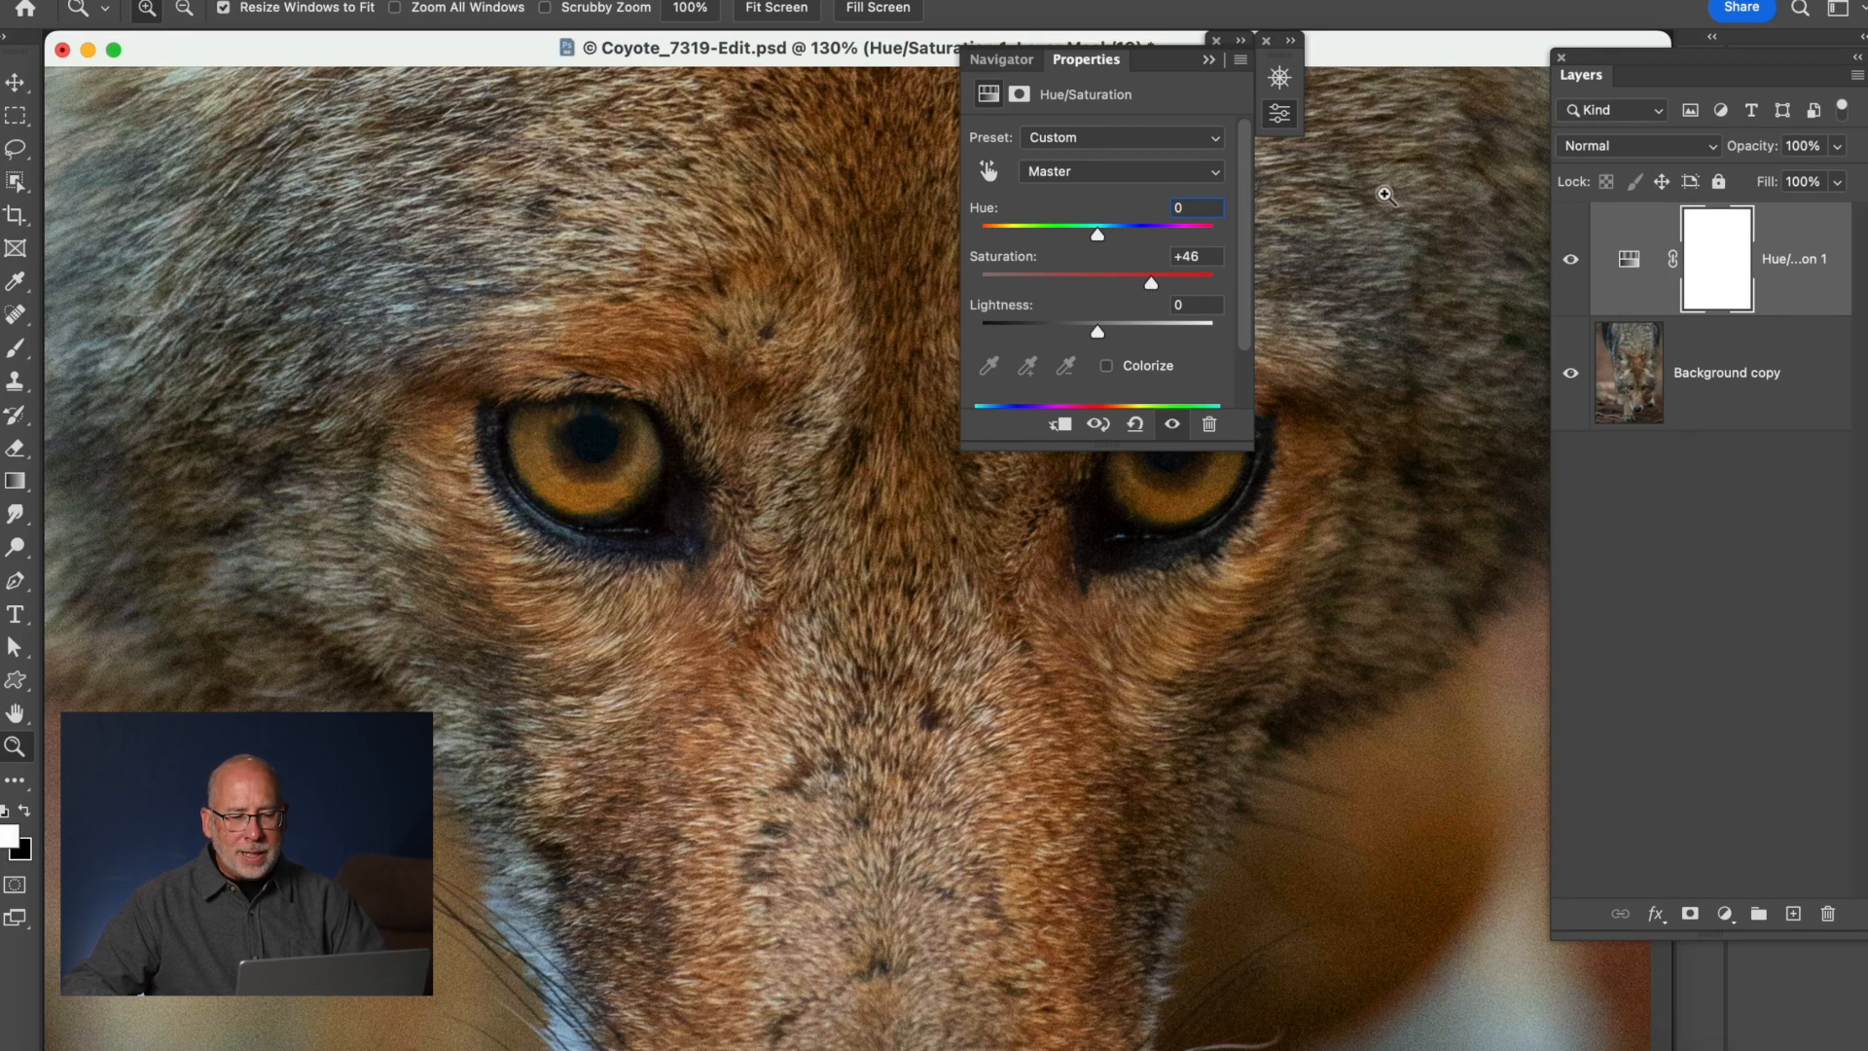
{"action": "left_click", "coordinate": [1208, 61]}
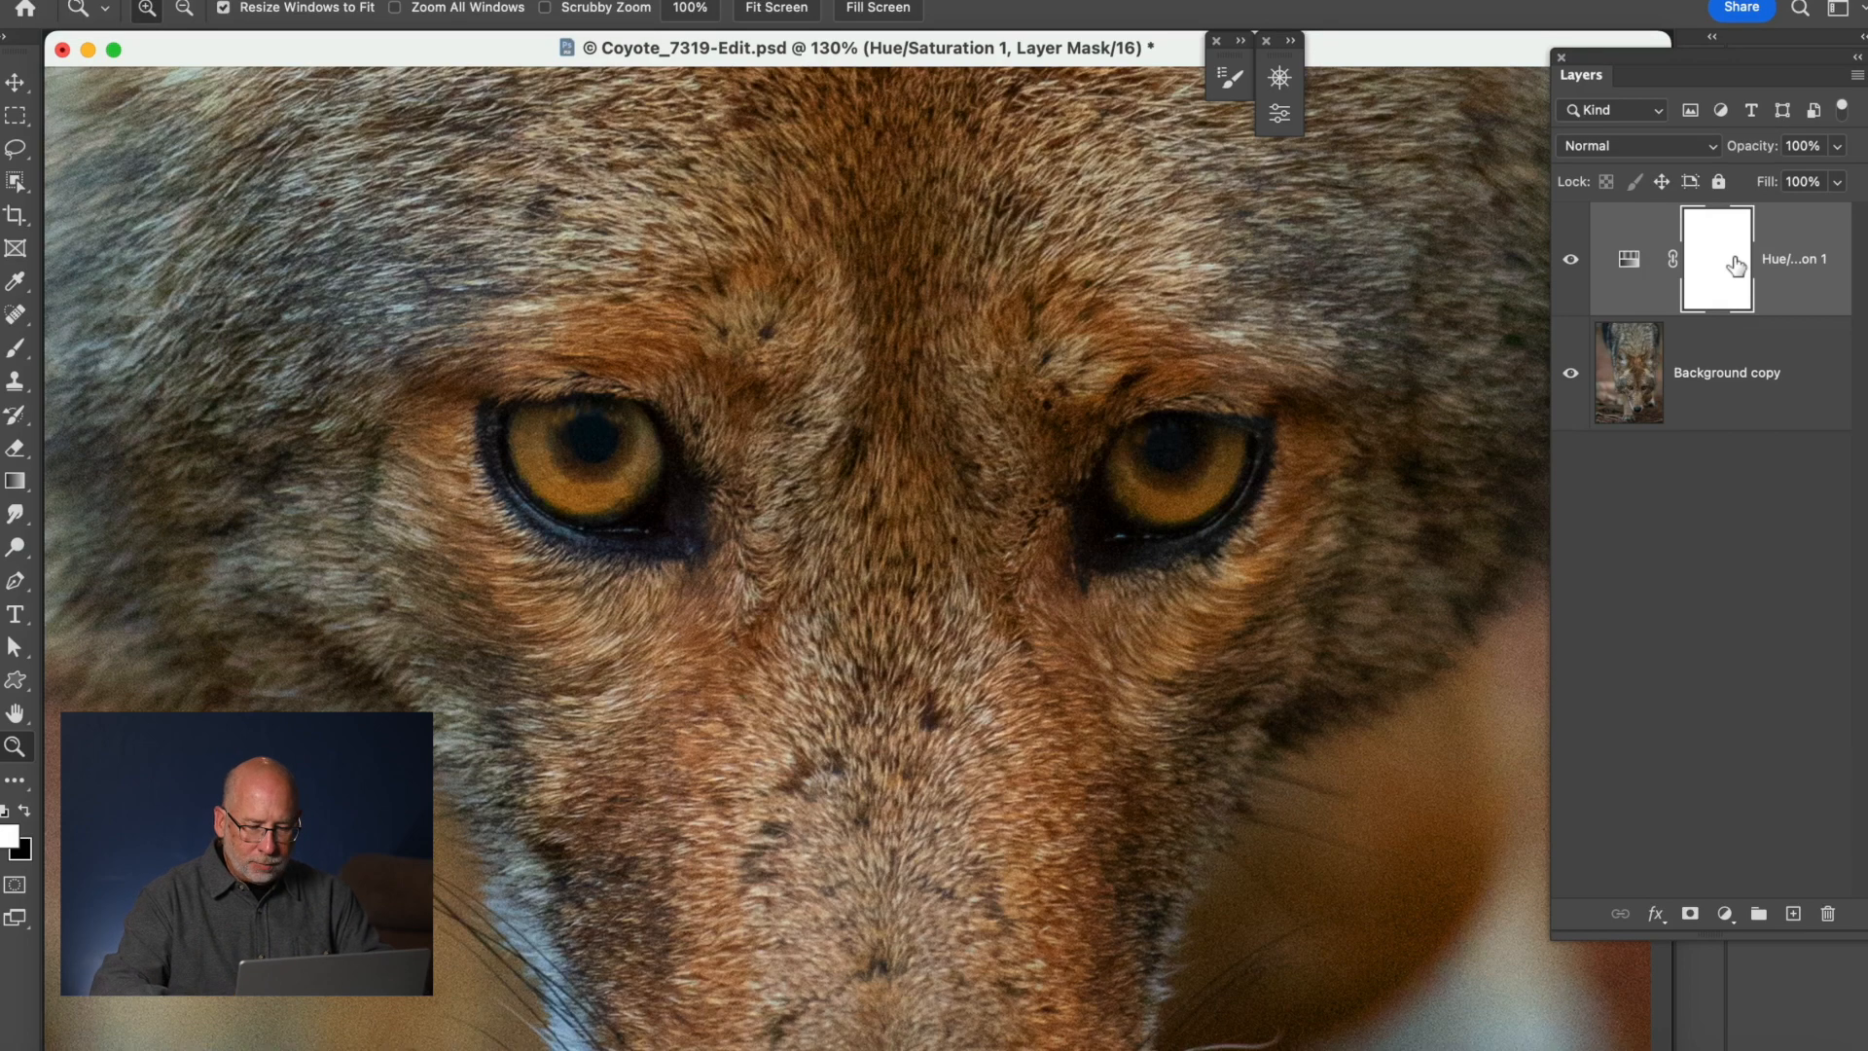
Invert the Hue/Saturation mask to black and paint white over both of the coyote's irises with the 50 px brush at 100% opacity.
{"action": "key", "text": "super+i"}
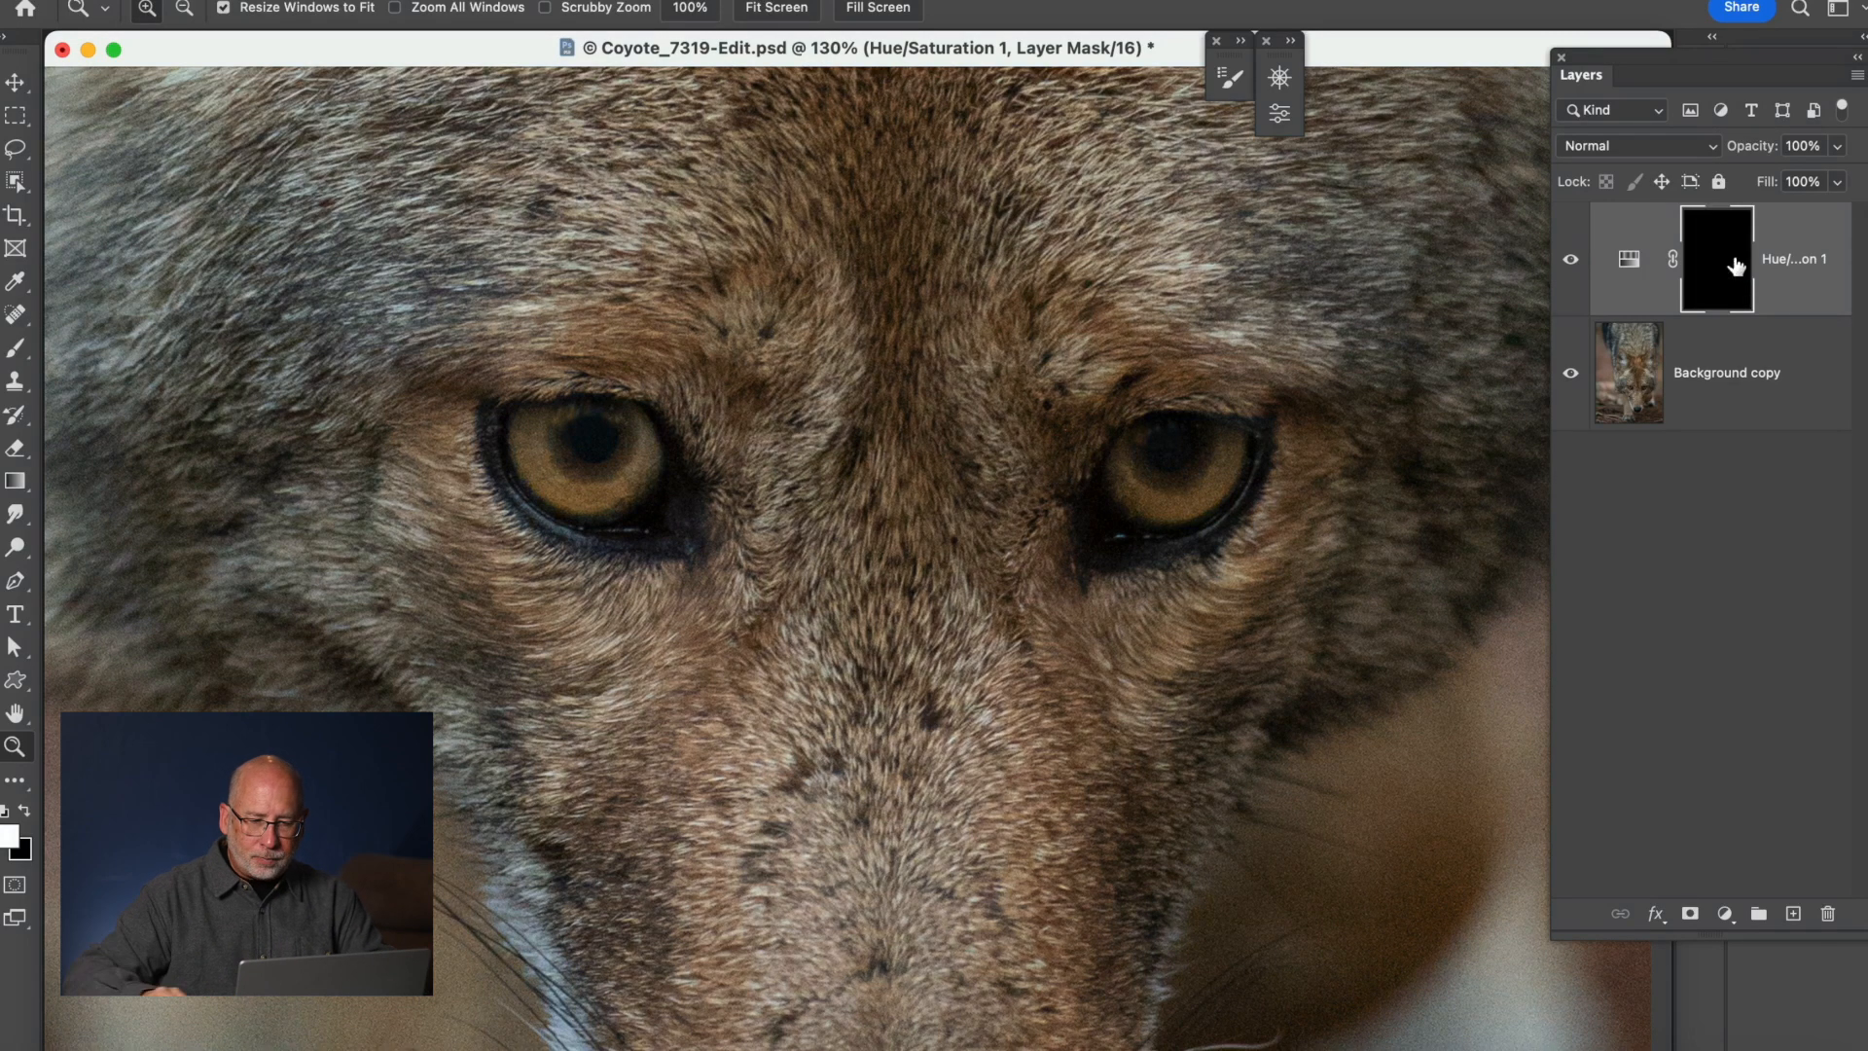
{"action": "key", "text": "b"}
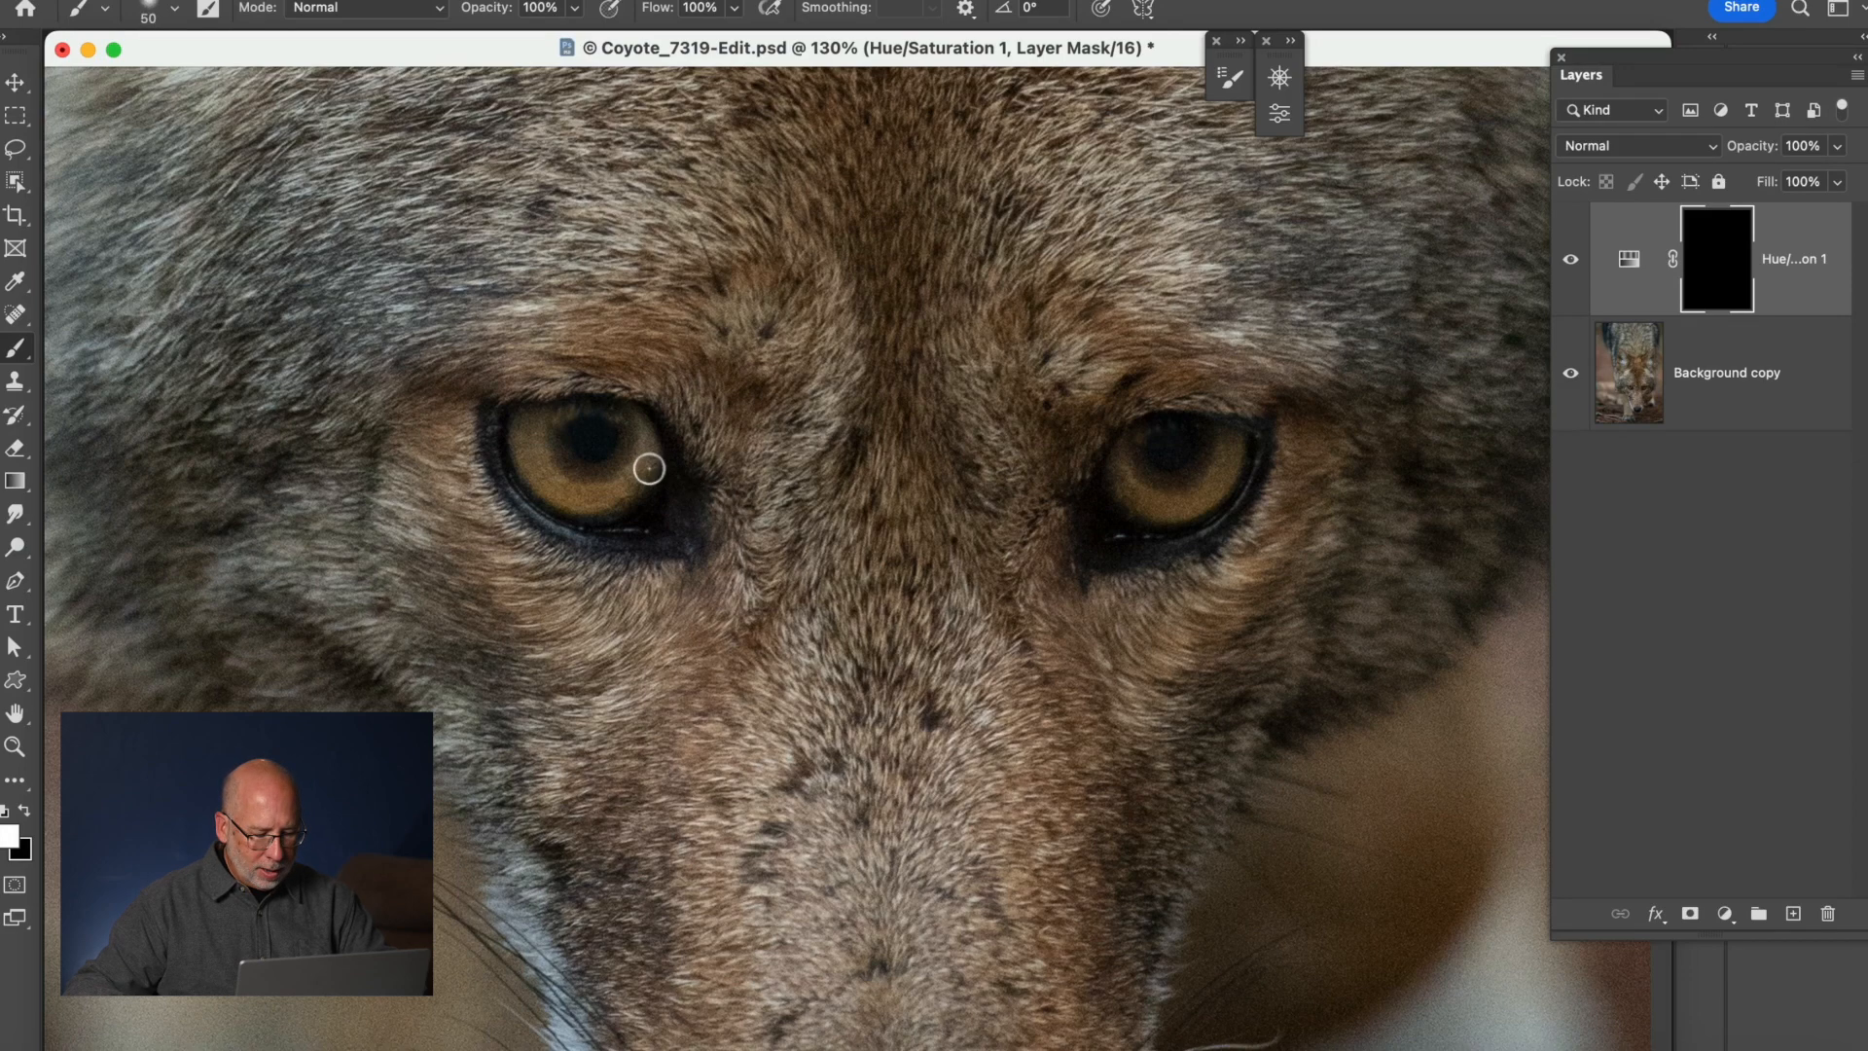
{"action": "key", "text": "z"}
{"action": "left_click", "coordinate": [649, 467]}
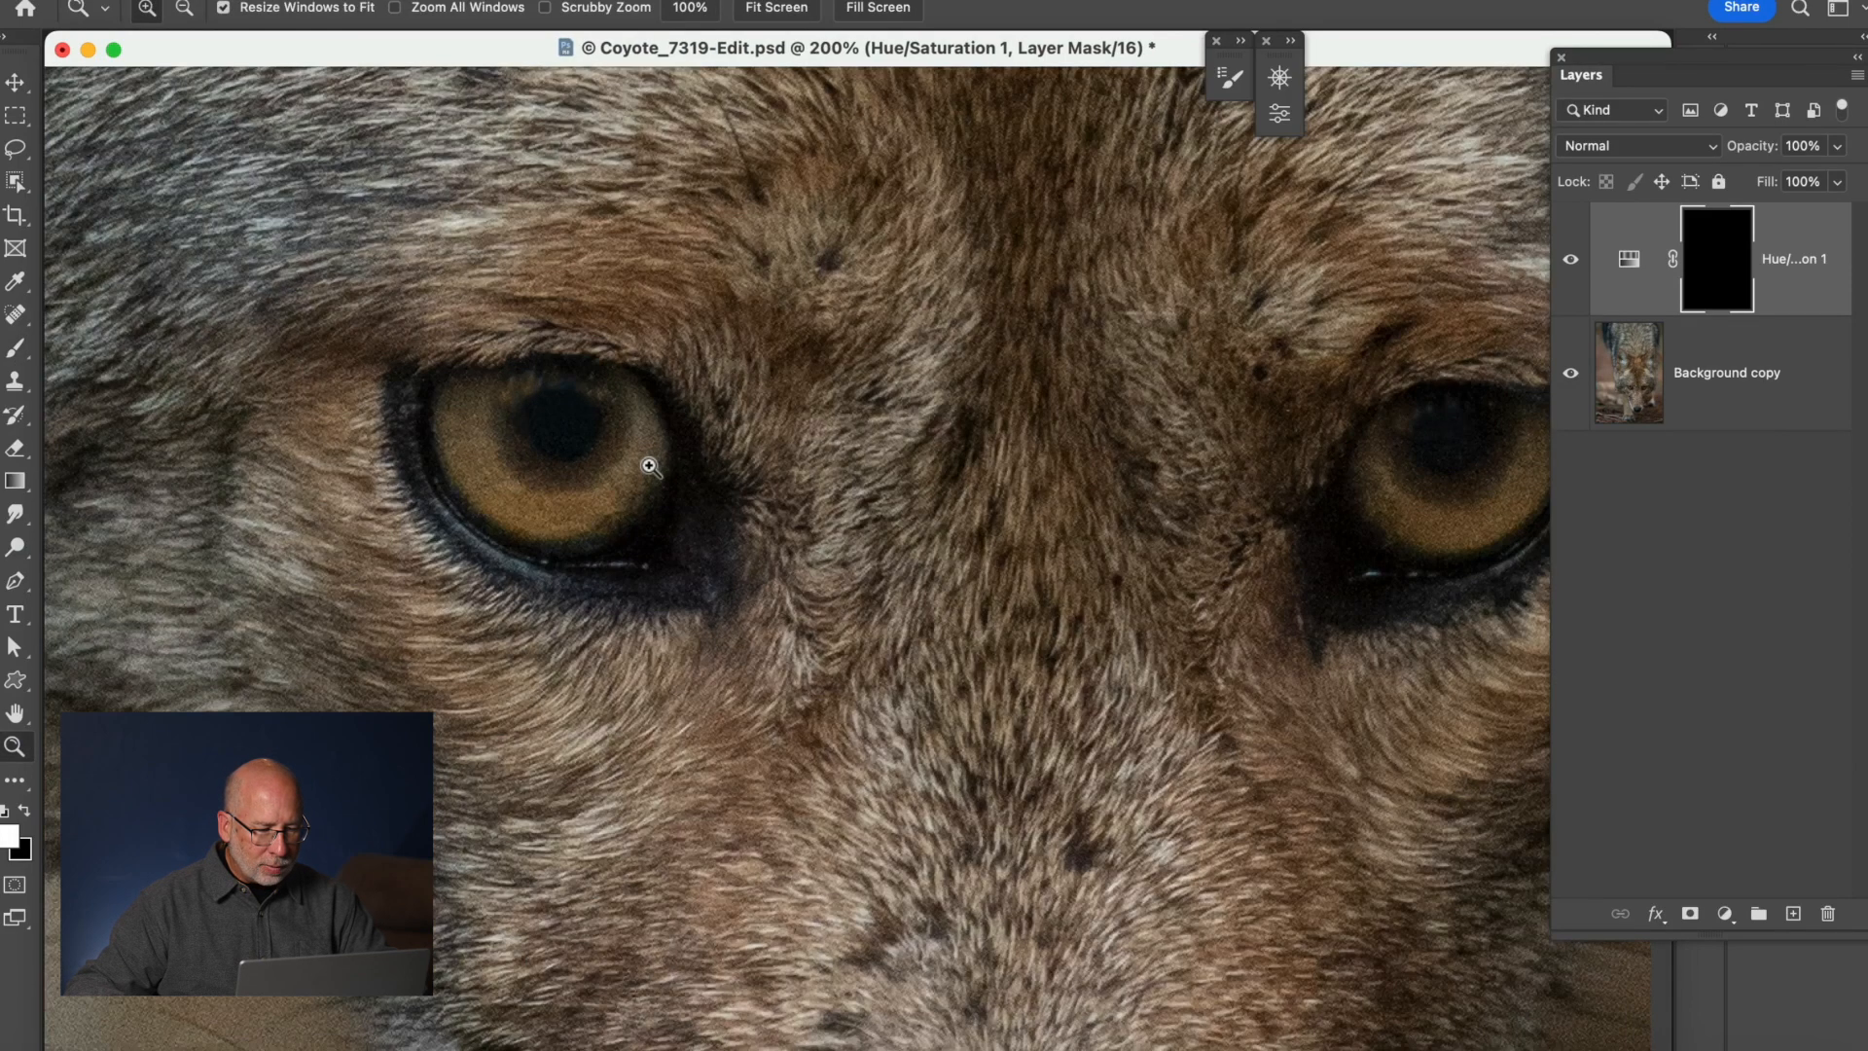
{"action": "left_click", "coordinate": [649, 467]}
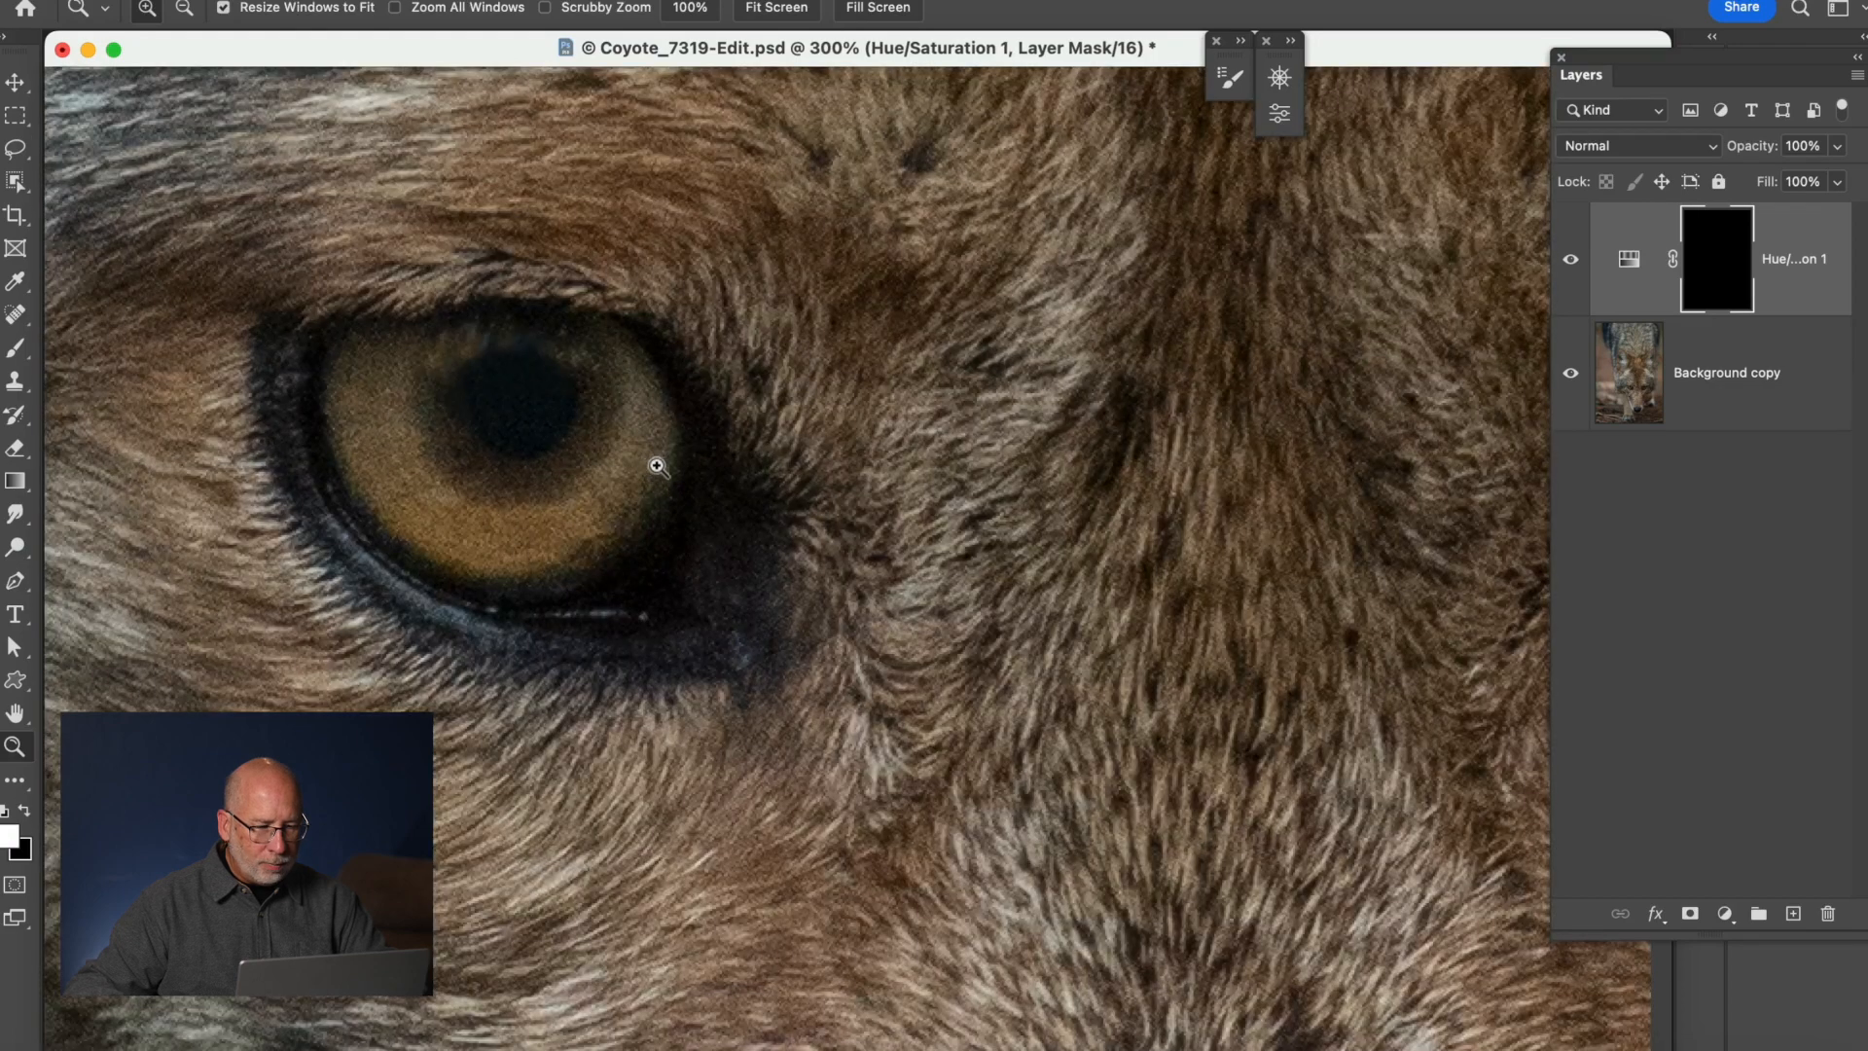
{"action": "key", "text": "b"}
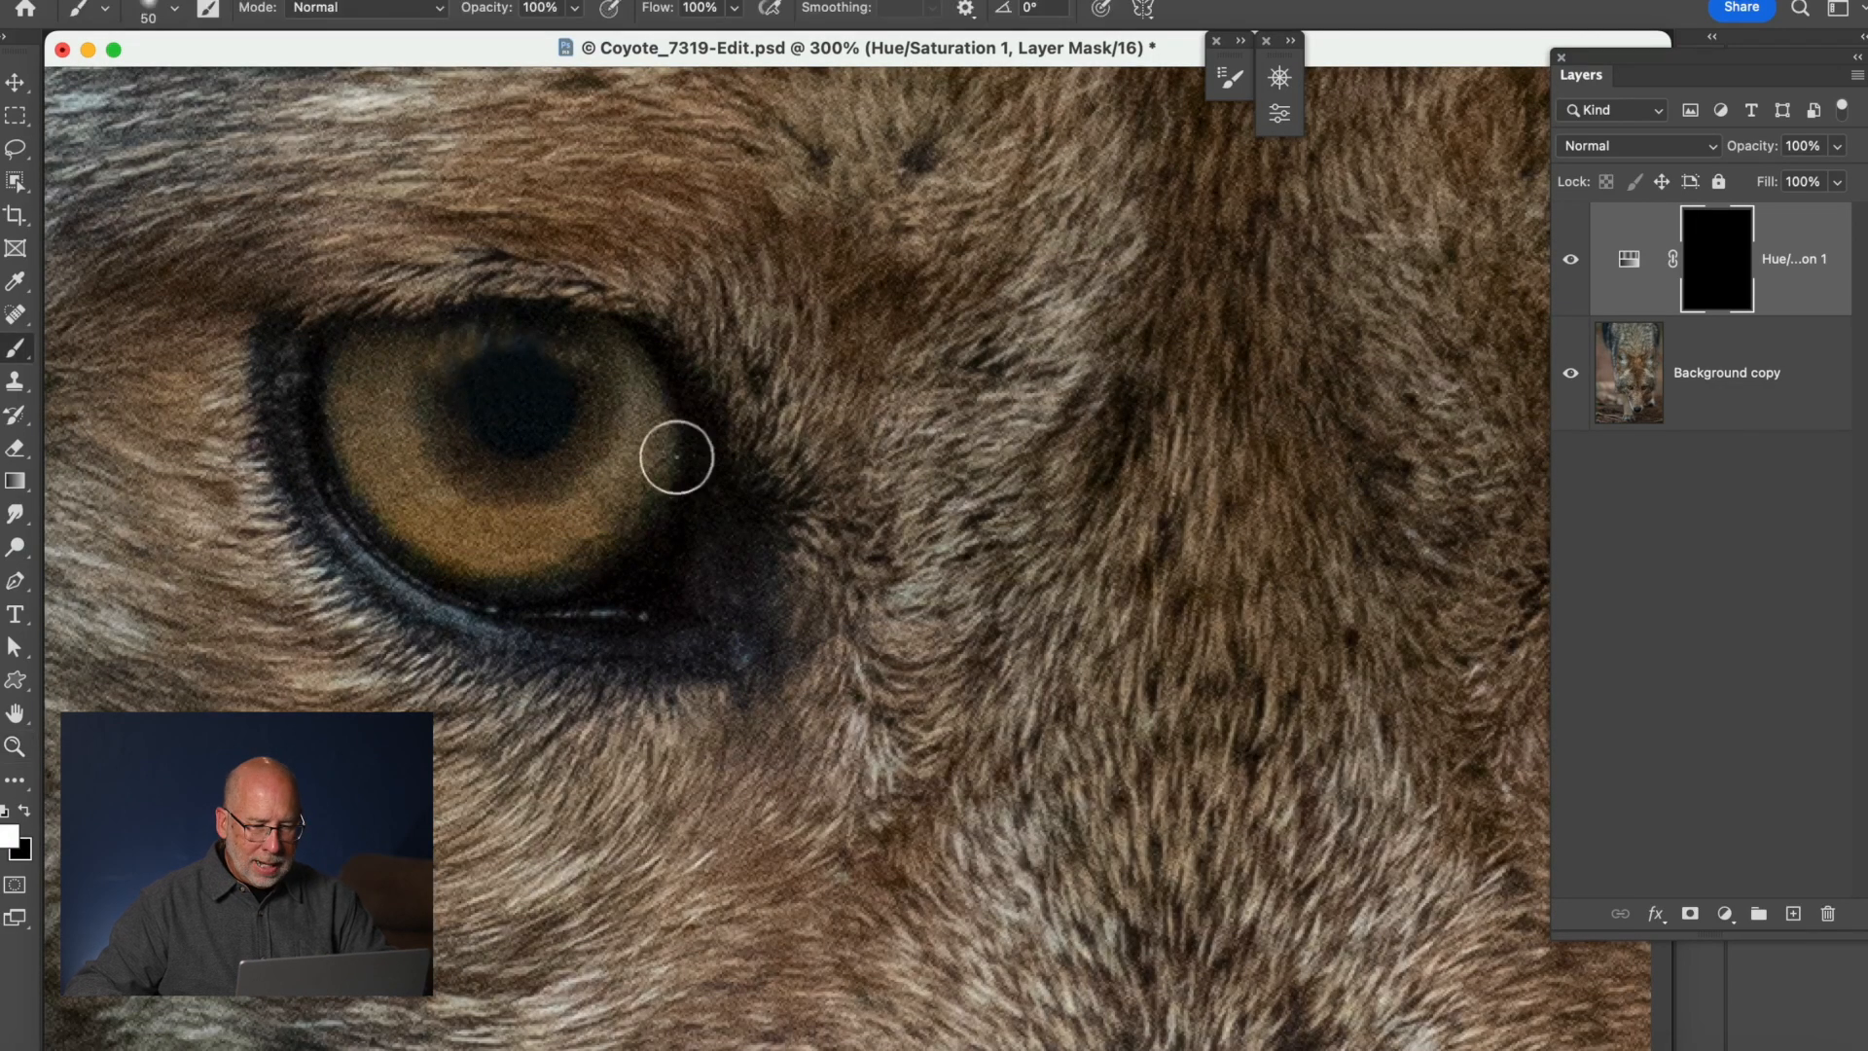
{"action": "mouse_move", "coordinate": [673, 473]}
{"action": "left_mouse_down"}
{"action": "mouse_move", "coordinate": [642, 440]}
{"action": "mouse_move", "coordinate": [574, 520]}
{"action": "mouse_move", "coordinate": [452, 533]}
{"action": "mouse_move", "coordinate": [384, 468]}
{"action": "mouse_move", "coordinate": [369, 363]}
{"action": "mouse_move", "coordinate": [370, 492]}
{"action": "mouse_move", "coordinate": [413, 546]}
{"action": "mouse_move", "coordinate": [515, 546]}
{"action": "mouse_move", "coordinate": [585, 512]}
{"action": "mouse_move", "coordinate": [661, 423]}
{"action": "left_mouse_up"}
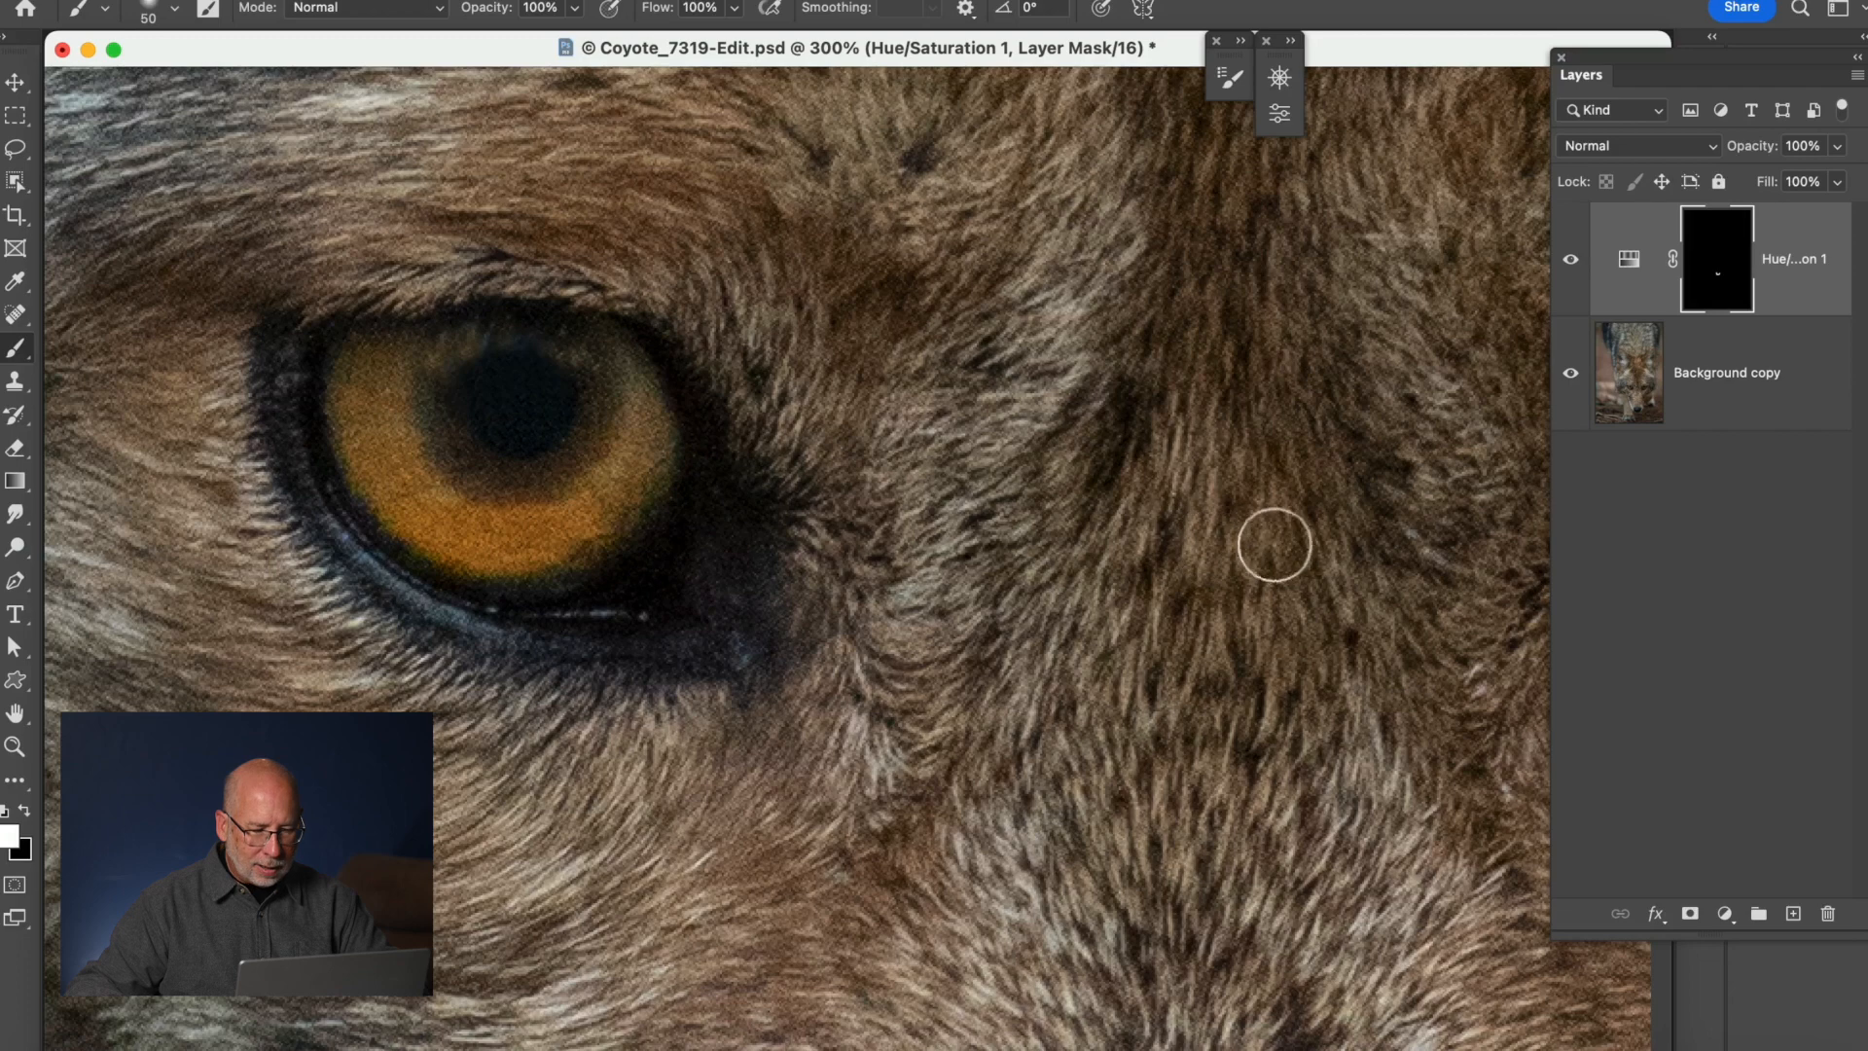
{"action": "left_click_drag", "start_coordinate": [1305, 487], "coordinate": [525, 500]}
{"action": "mouse_move", "coordinate": [1192, 443]}
{"action": "left_mouse_down"}
{"action": "mouse_move", "coordinate": [1127, 551]}
{"action": "mouse_move", "coordinate": [1045, 577]}
{"action": "mouse_move", "coordinate": [927, 502]}
{"action": "mouse_move", "coordinate": [901, 441]}
{"action": "mouse_move", "coordinate": [935, 506]}
{"action": "mouse_move", "coordinate": [1014, 560]}
{"action": "mouse_move", "coordinate": [1138, 575]}
{"action": "mouse_move", "coordinate": [951, 559]}
{"action": "left_mouse_up"}
{"action": "mouse_move", "coordinate": [572, 542]}
{"action": "left_mouse_down"}
{"action": "mouse_move", "coordinate": [429, 525]}
{"action": "mouse_move", "coordinate": [512, 546]}
{"action": "mouse_move", "coordinate": [1113, 561]}
{"action": "left_mouse_up"}
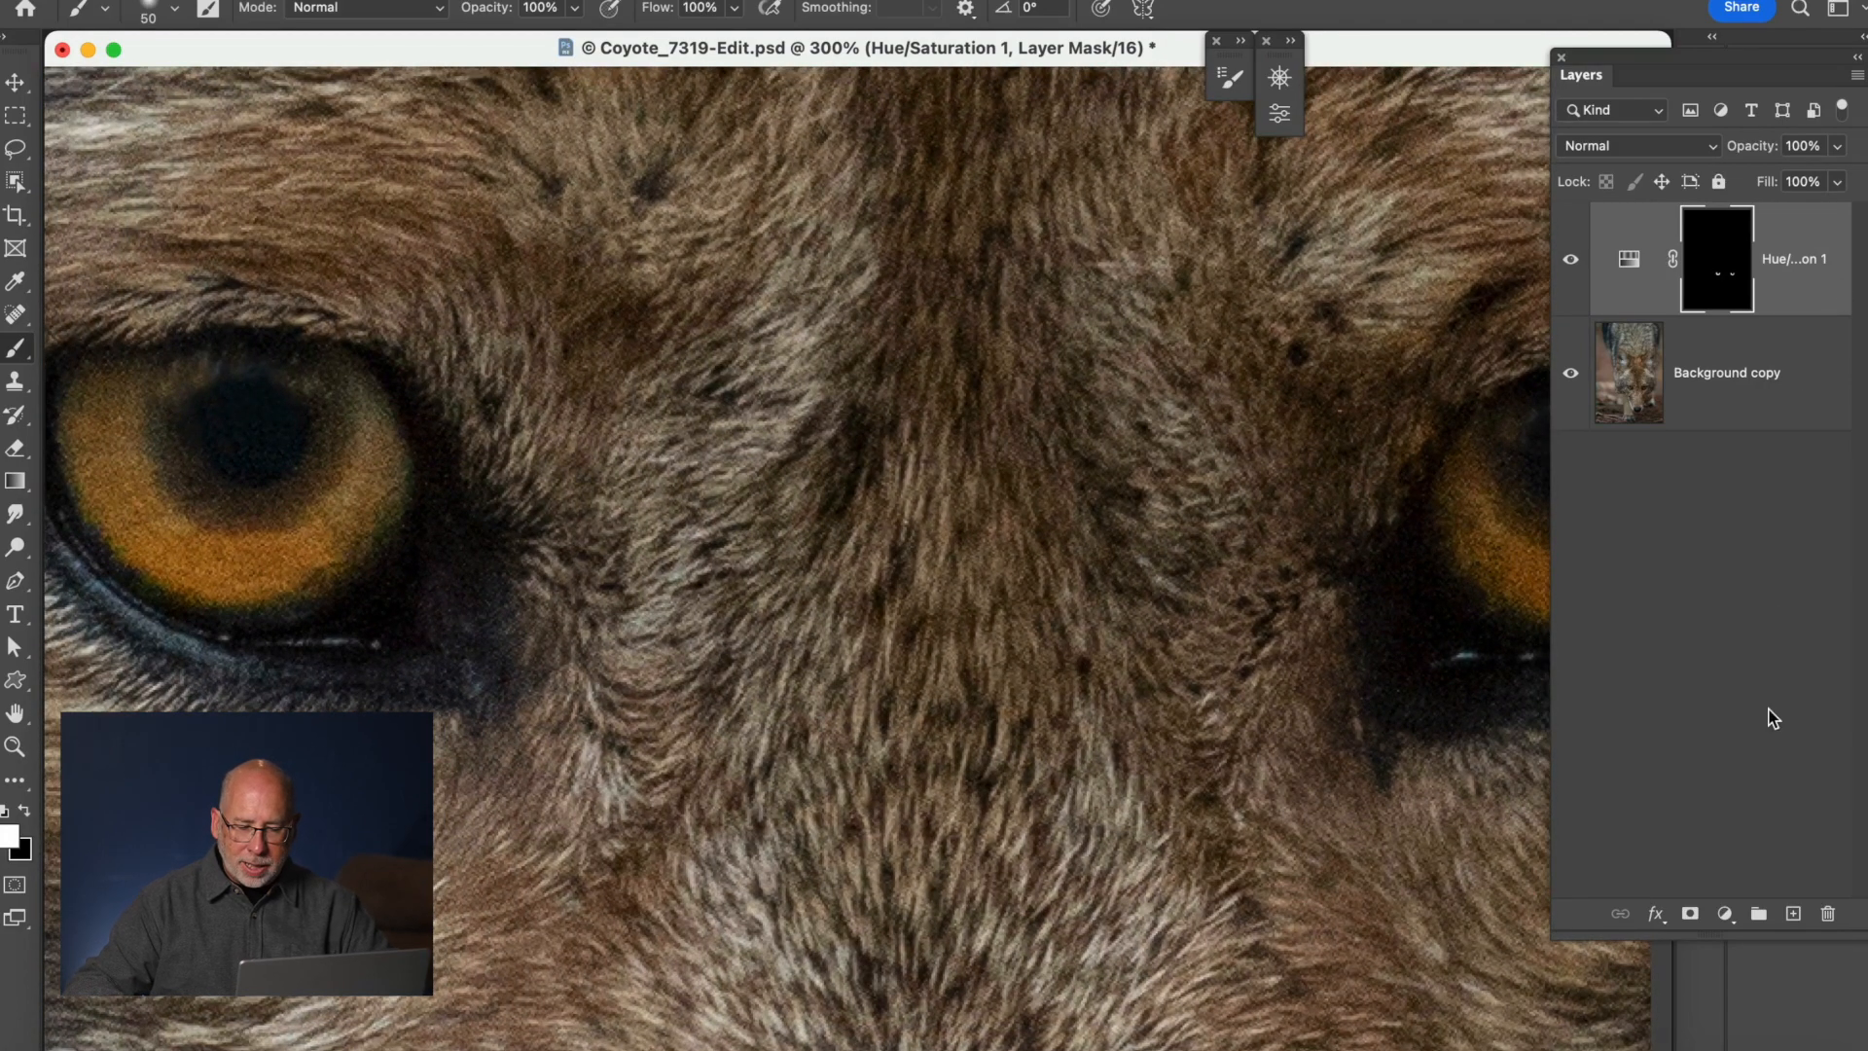
Add a Levels adjustment layer above the Hue/Saturation layer and set its white input level to 181.
{"action": "left_click", "coordinate": [1718, 916]}
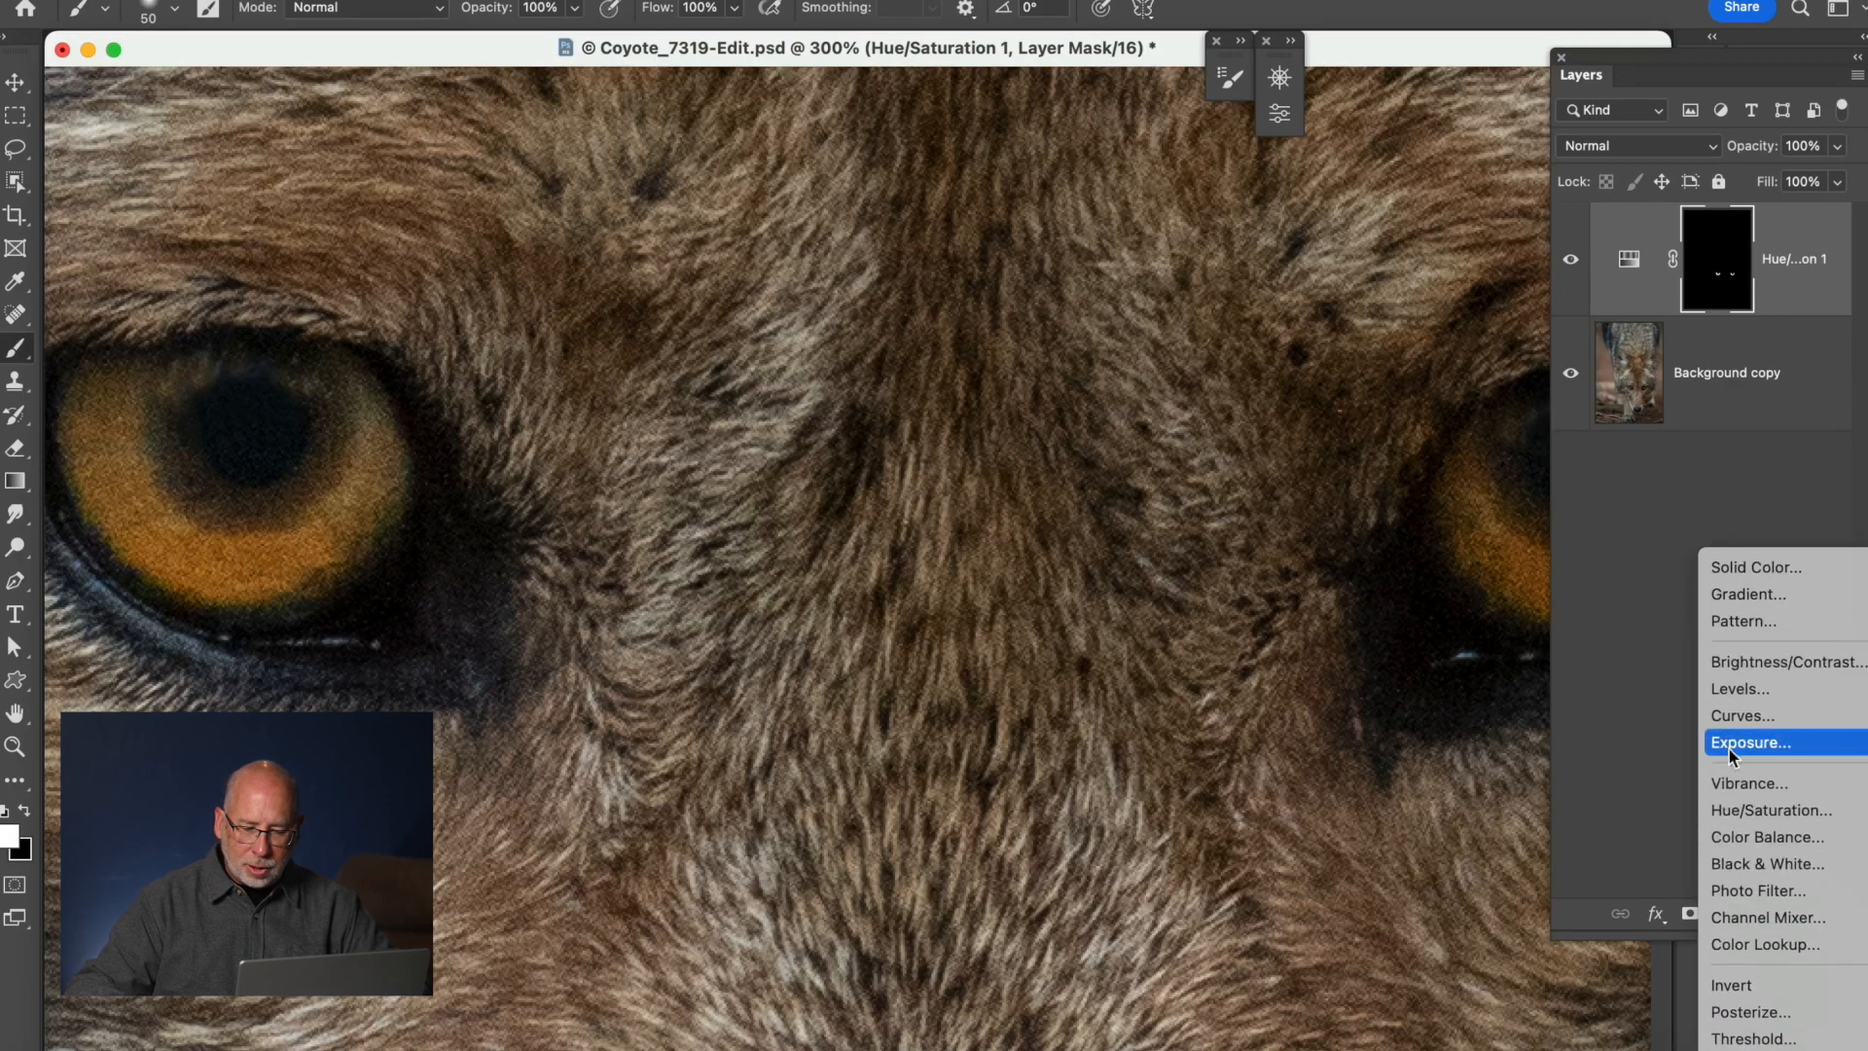
{"action": "left_click", "coordinate": [1732, 691]}
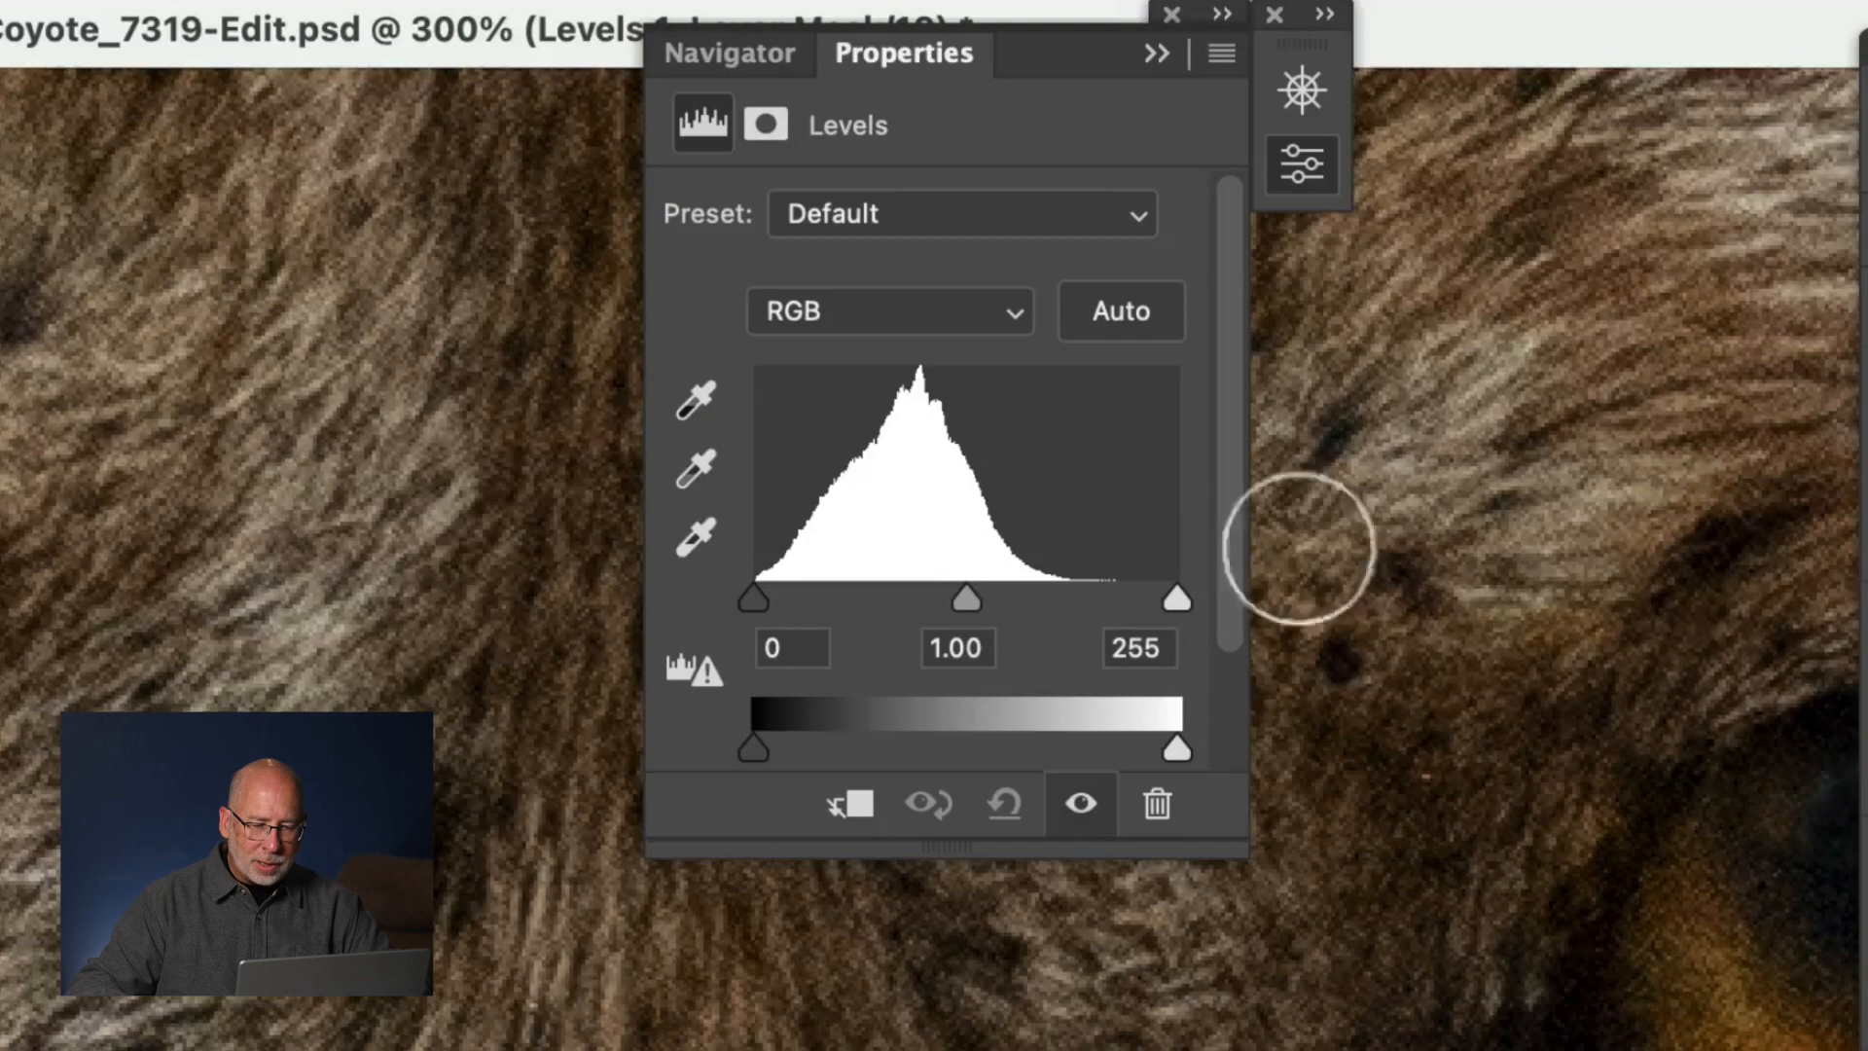
{"action": "left_click_drag", "start_coordinate": [1172, 597], "coordinate": [1053, 597]}
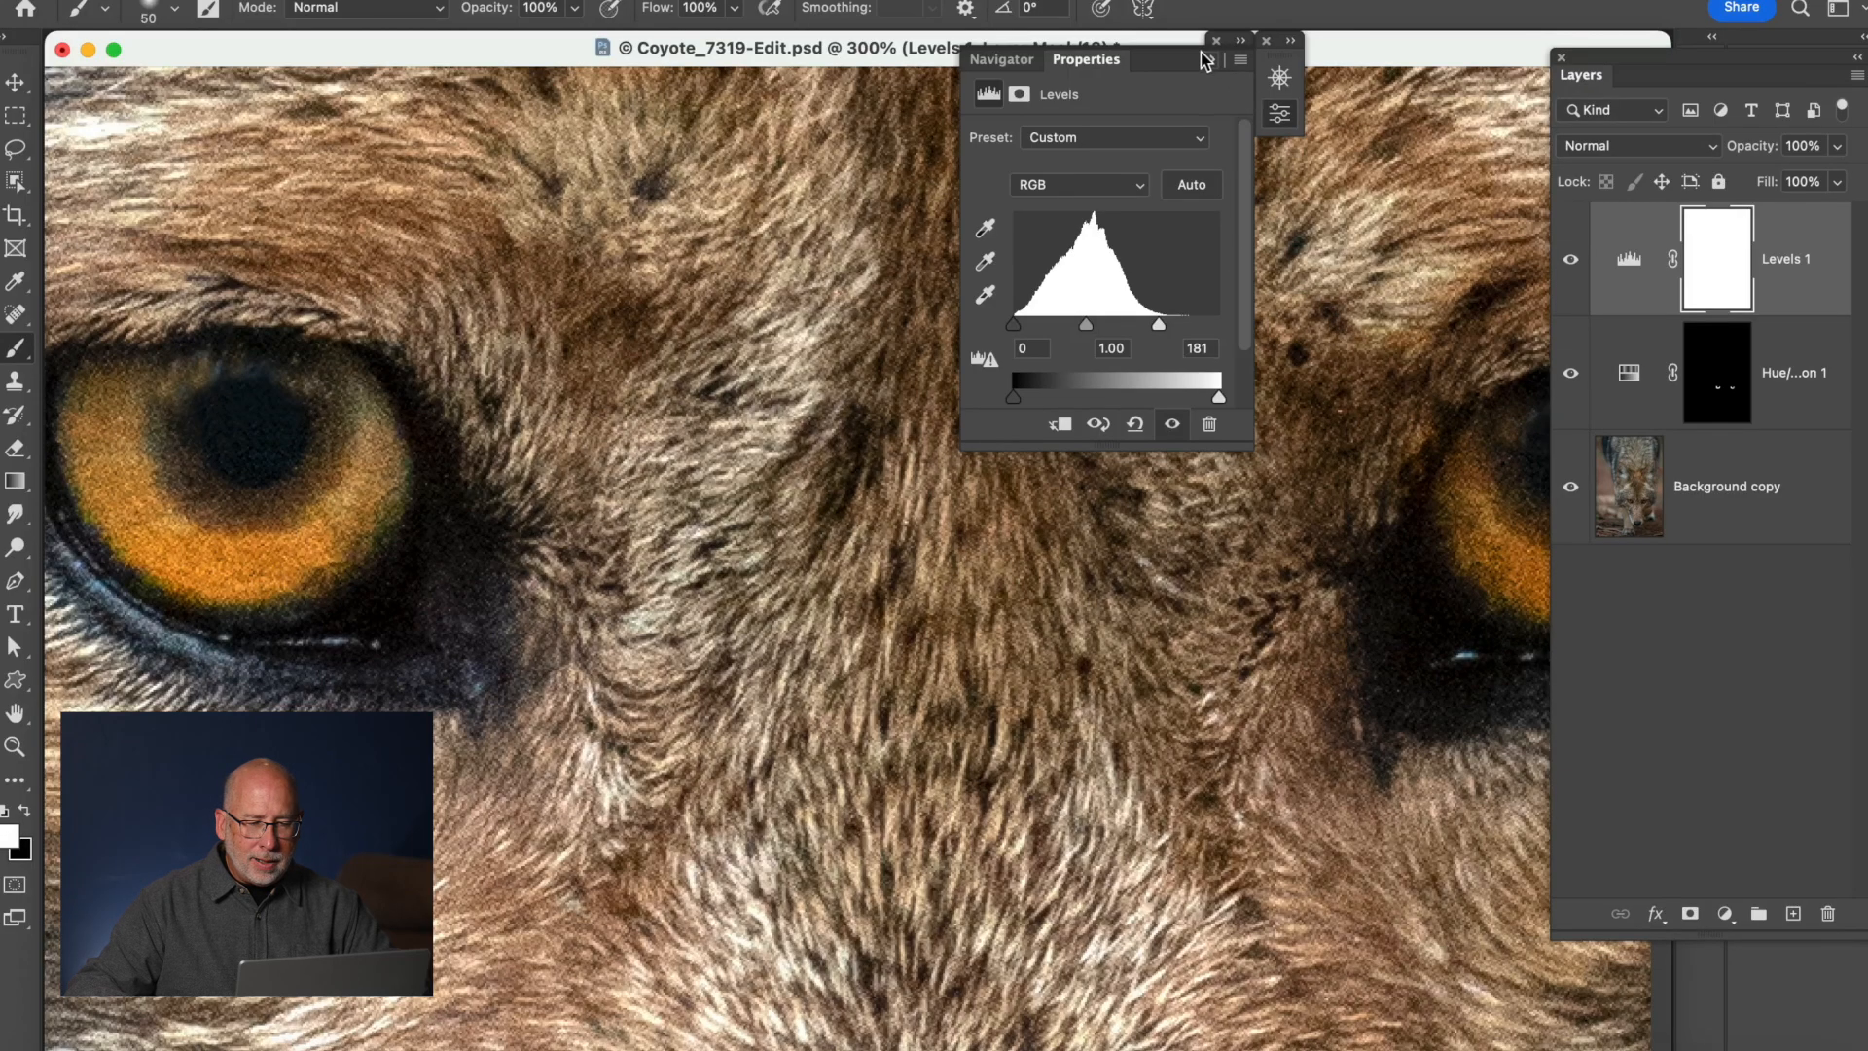
{"action": "left_click", "coordinate": [1206, 61]}
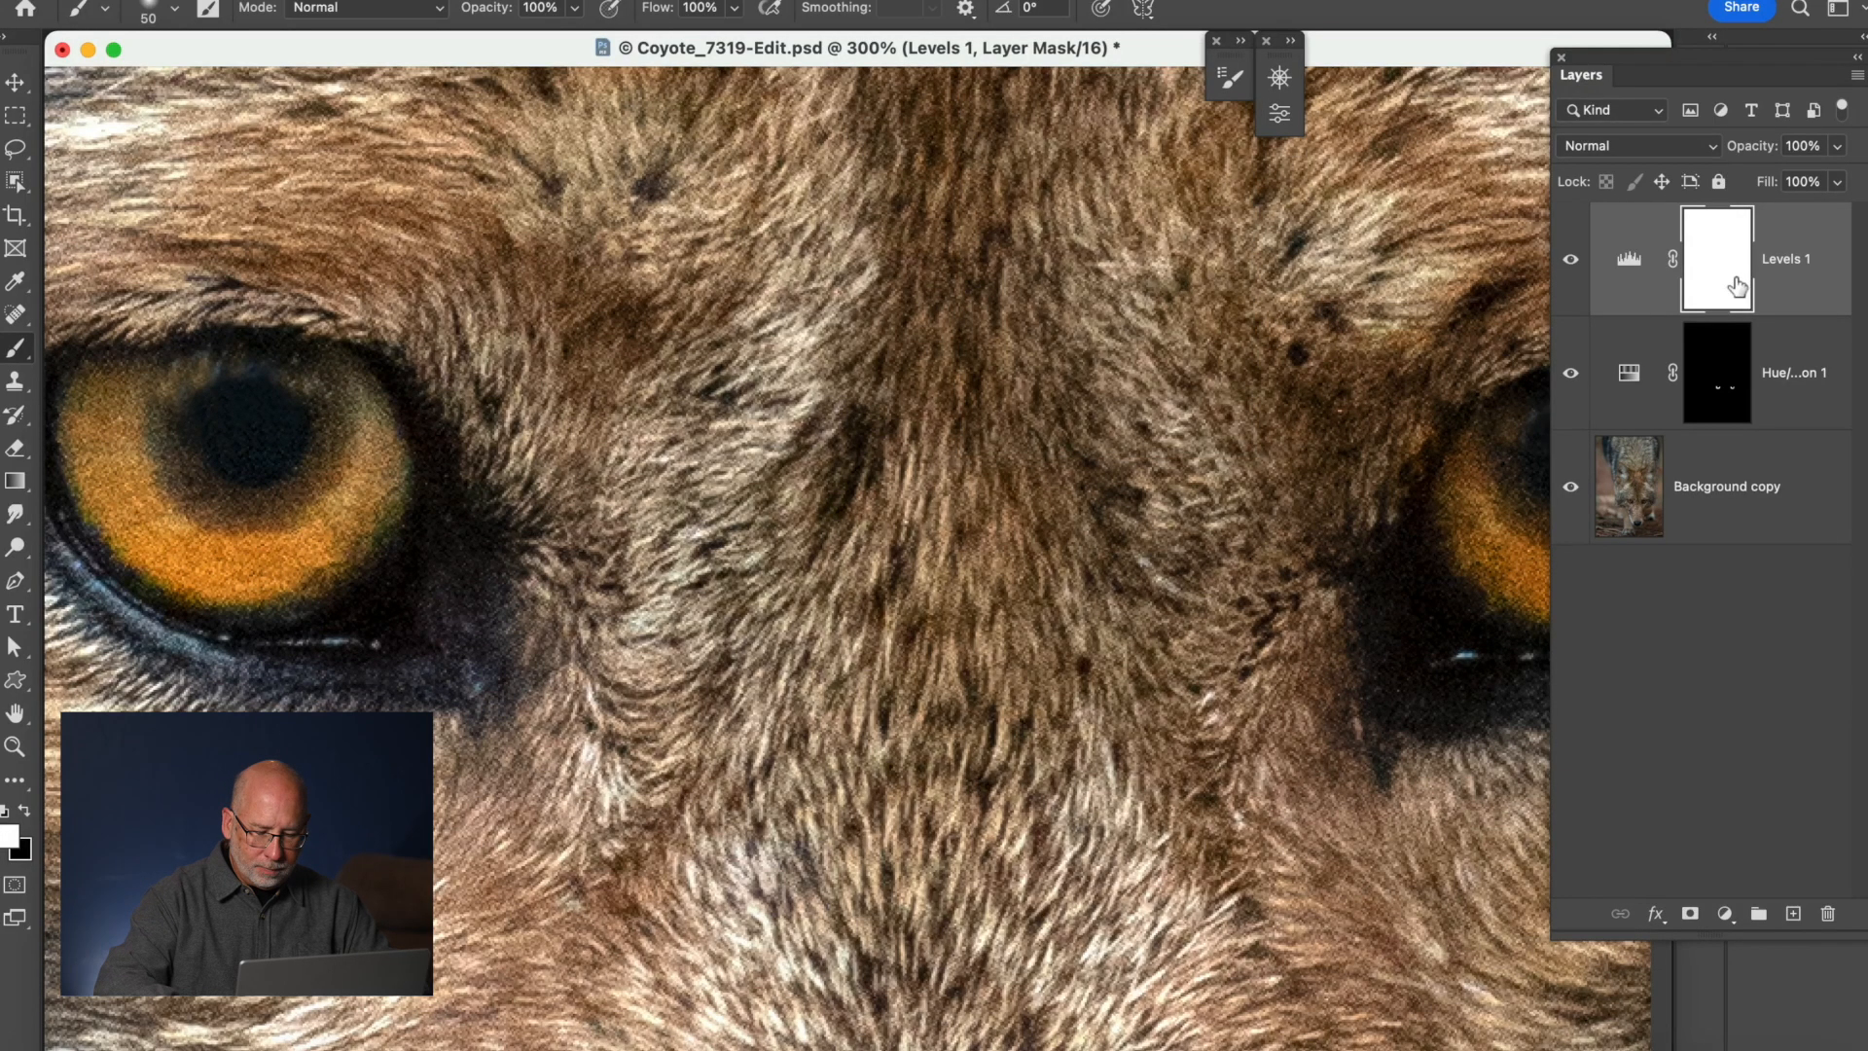
Fill the Levels mask with black and paint white over both of the coyote's irises to brighten them.
{"action": "key", "text": "super+BackSpace"}
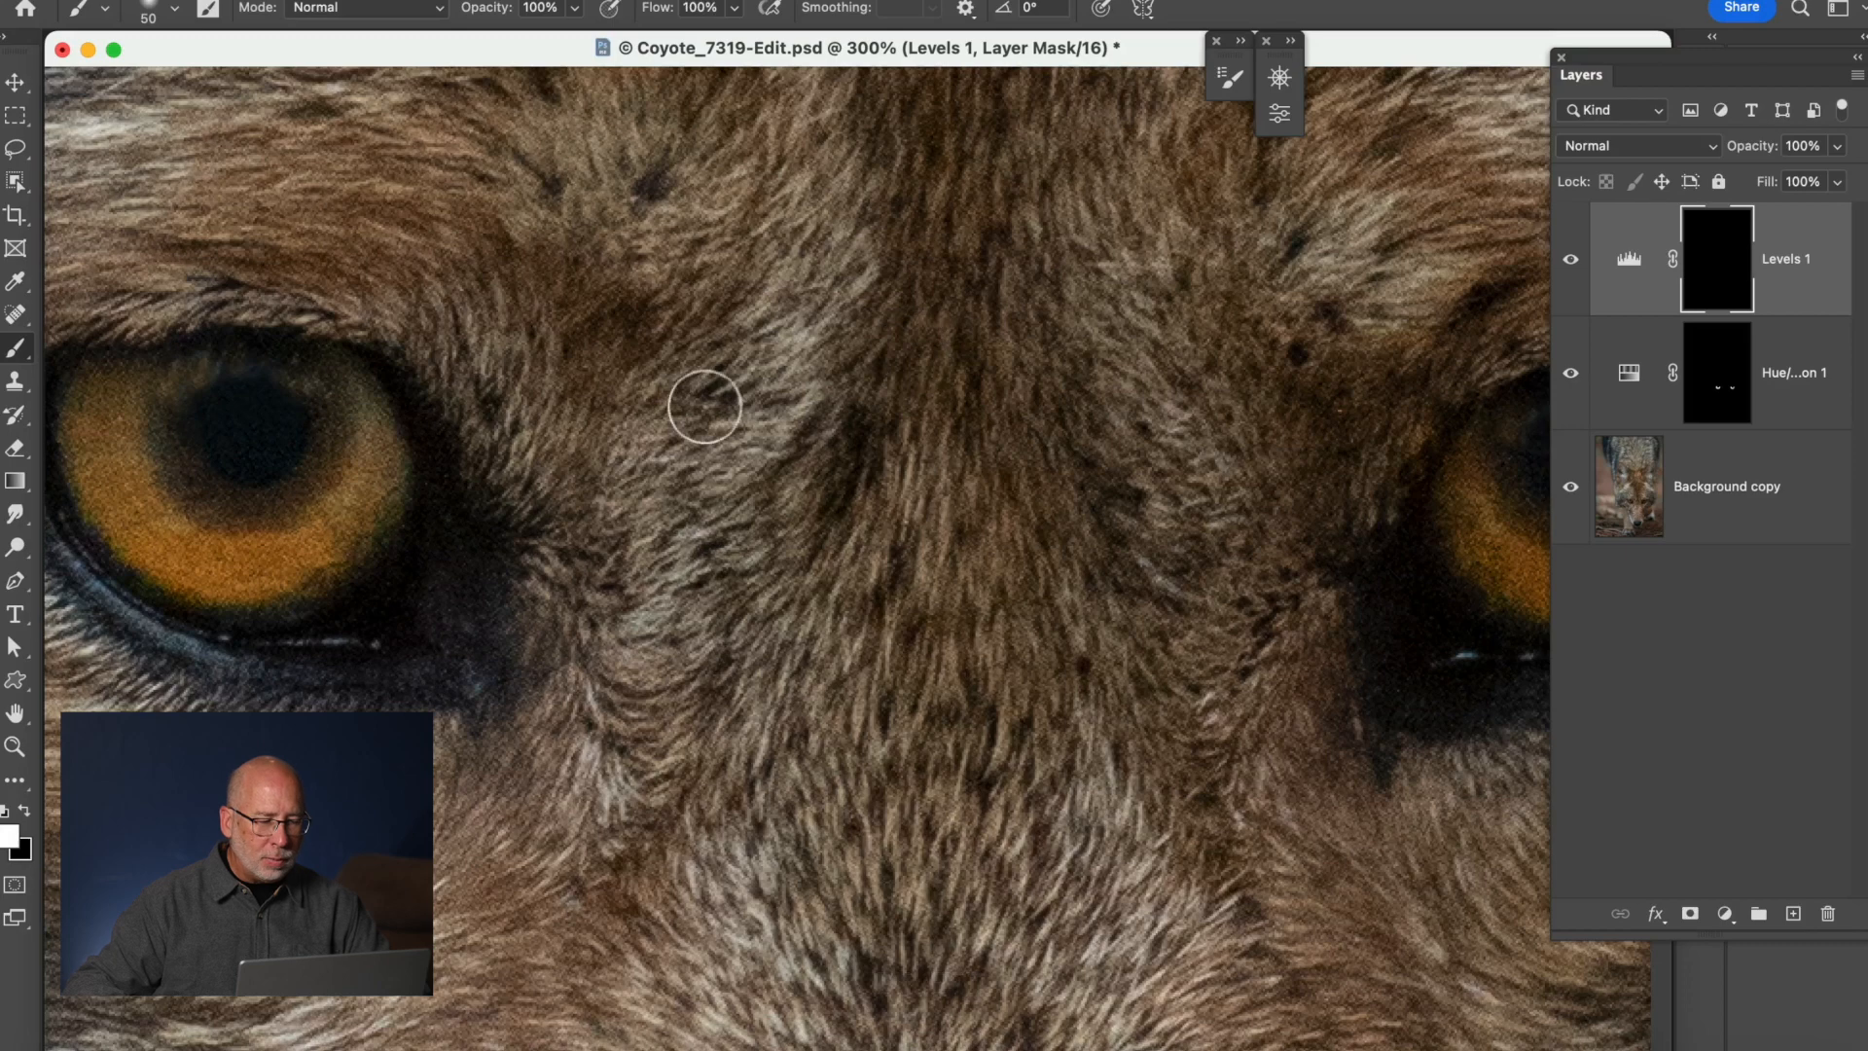
{"action": "left_click_drag", "start_coordinate": [541, 458], "coordinate": [941, 478]}
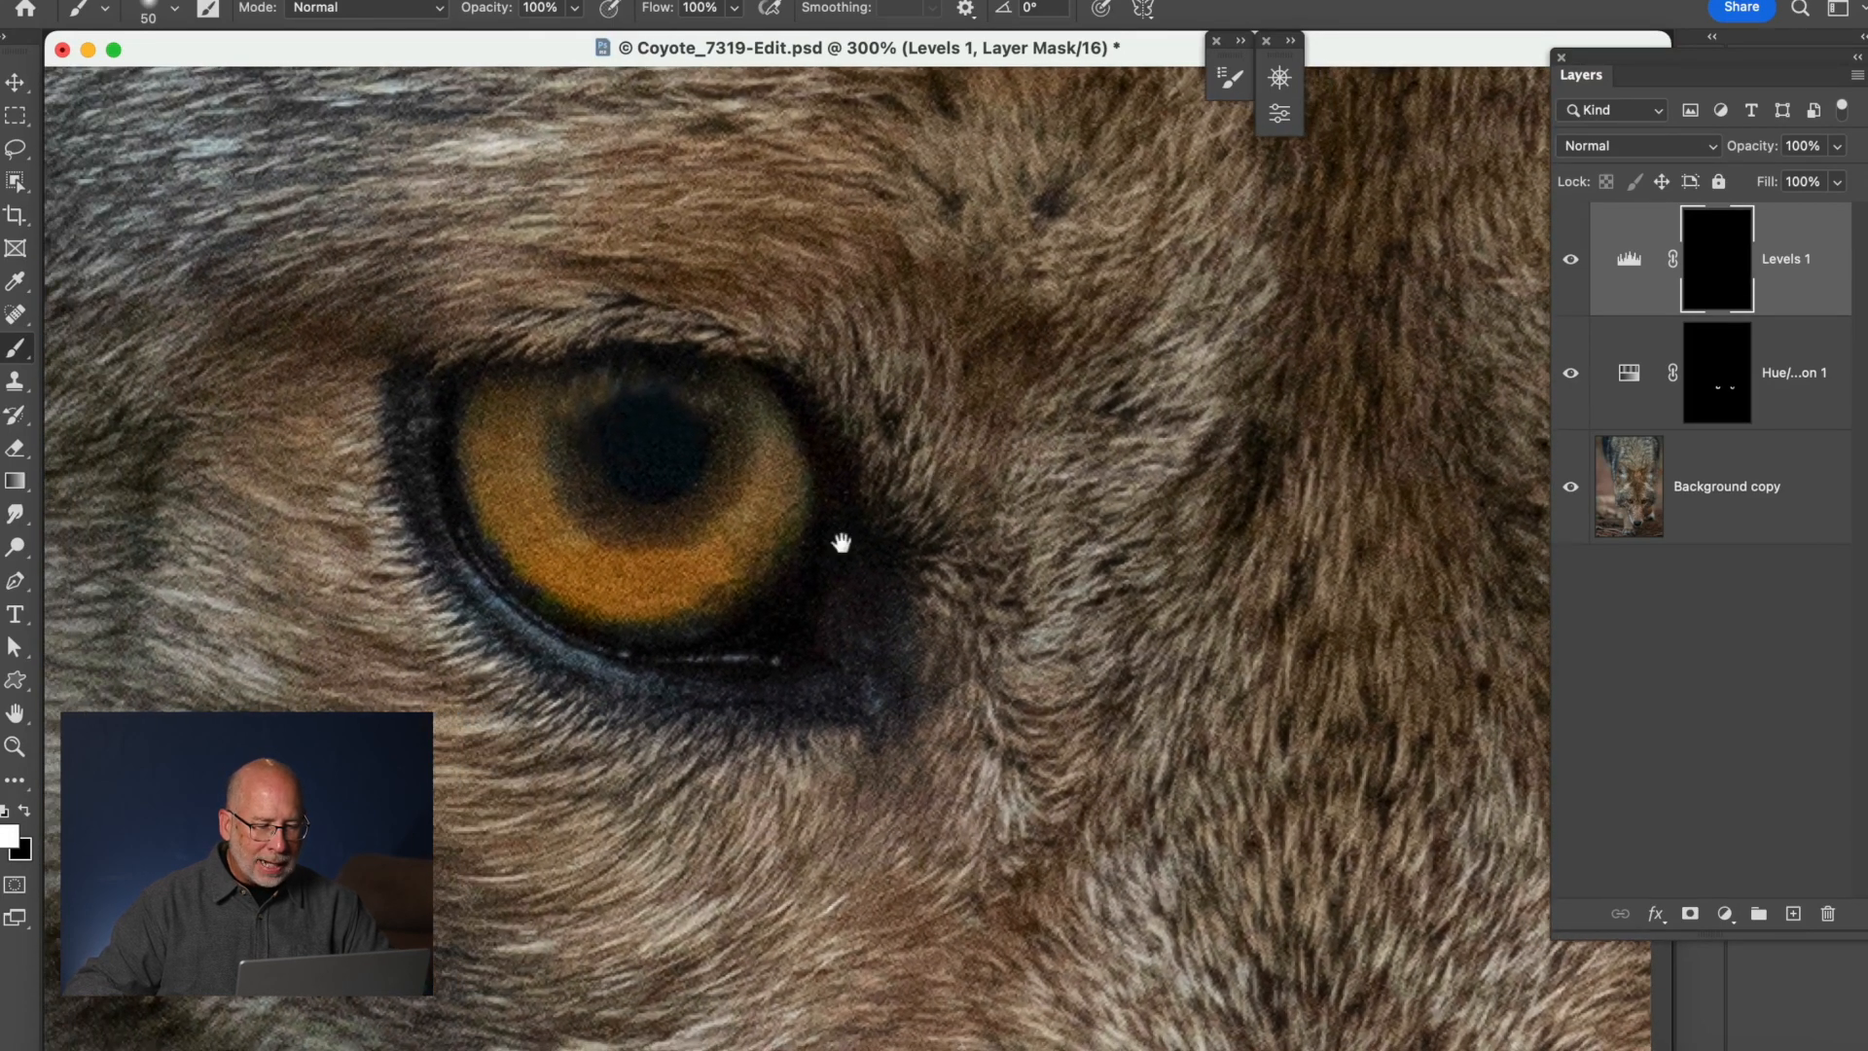
{"action": "mouse_move", "coordinate": [772, 467]}
{"action": "left_mouse_down"}
{"action": "mouse_move", "coordinate": [746, 549]}
{"action": "mouse_move", "coordinate": [662, 580]}
{"action": "mouse_move", "coordinate": [588, 563]}
{"action": "mouse_move", "coordinate": [516, 513]}
{"action": "mouse_move", "coordinate": [500, 444]}
{"action": "left_mouse_up"}
{"action": "left_click_drag", "start_coordinate": [934, 617], "coordinate": [308, 613]}
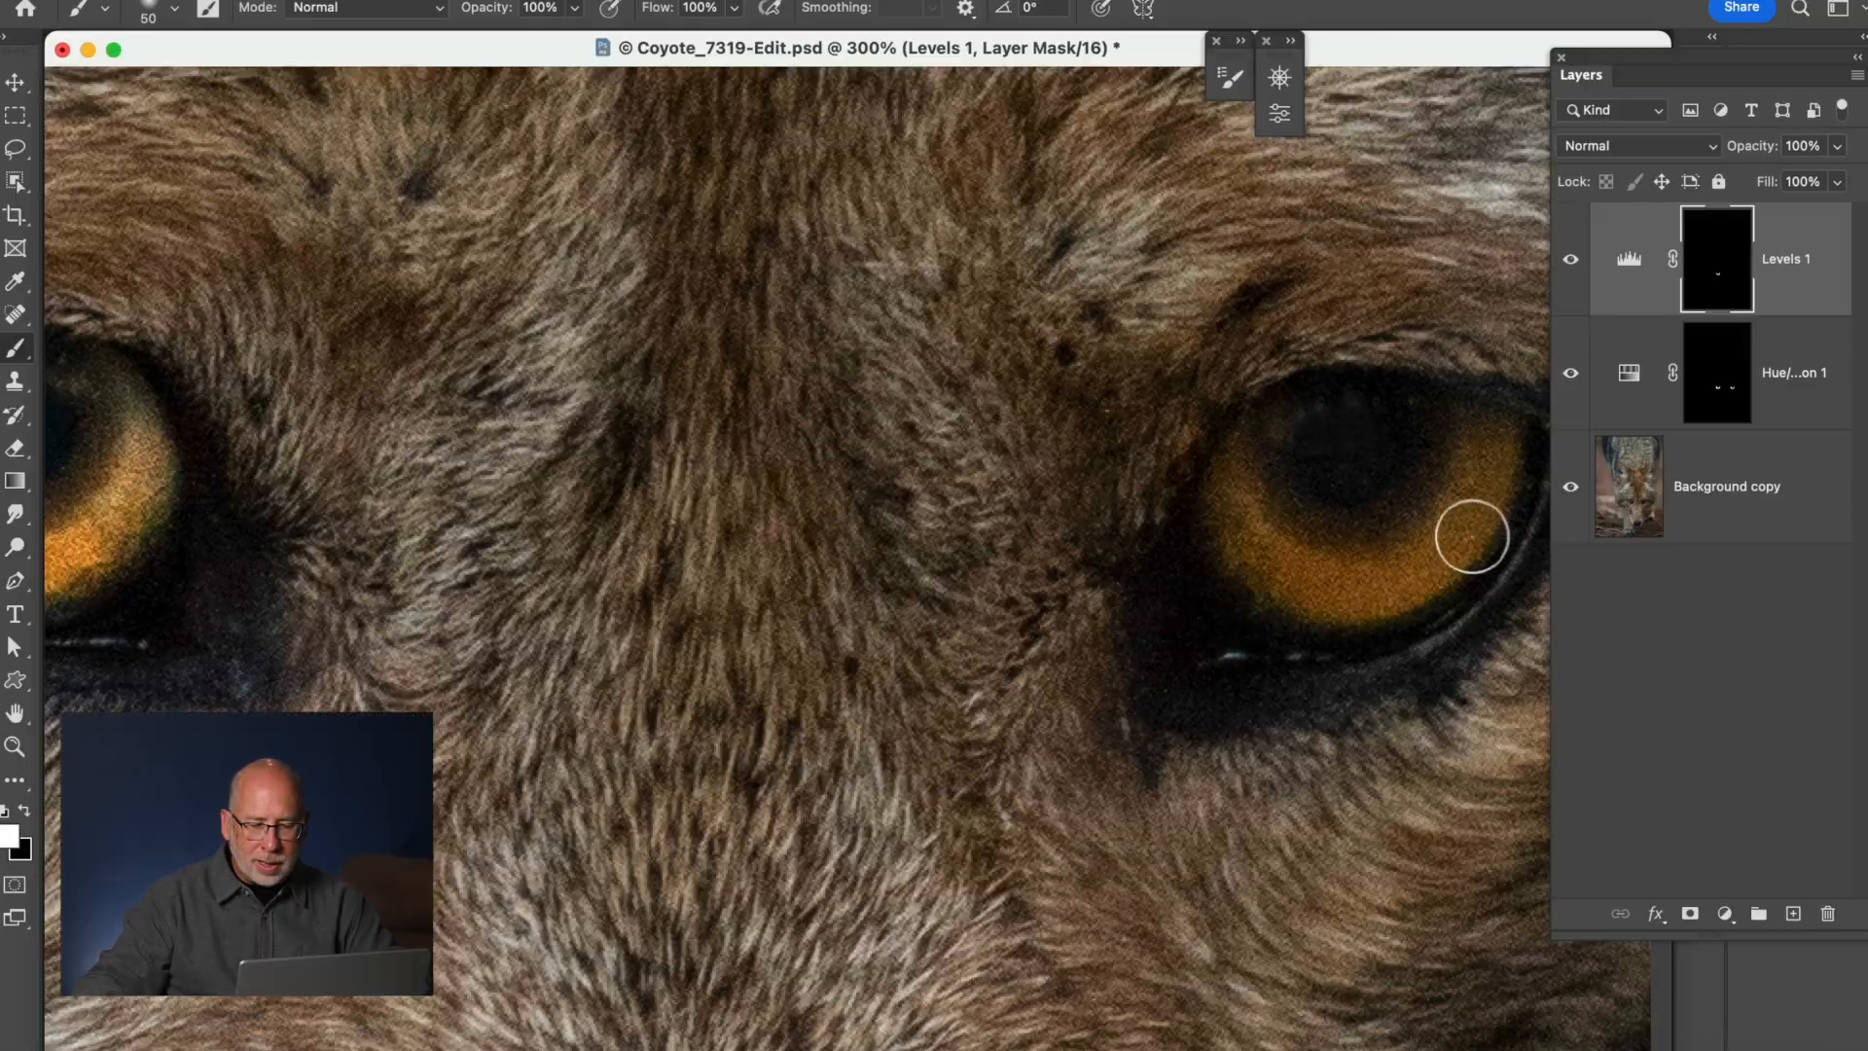
{"action": "mouse_move", "coordinate": [1471, 536]}
{"action": "left_mouse_down"}
{"action": "mouse_move", "coordinate": [1382, 586]}
{"action": "mouse_move", "coordinate": [1310, 592]}
{"action": "mouse_move", "coordinate": [1268, 576]}
{"action": "mouse_move", "coordinate": [1232, 522]}
{"action": "mouse_move", "coordinate": [1337, 585]}
{"action": "mouse_move", "coordinate": [1446, 562]}
{"action": "left_mouse_up"}
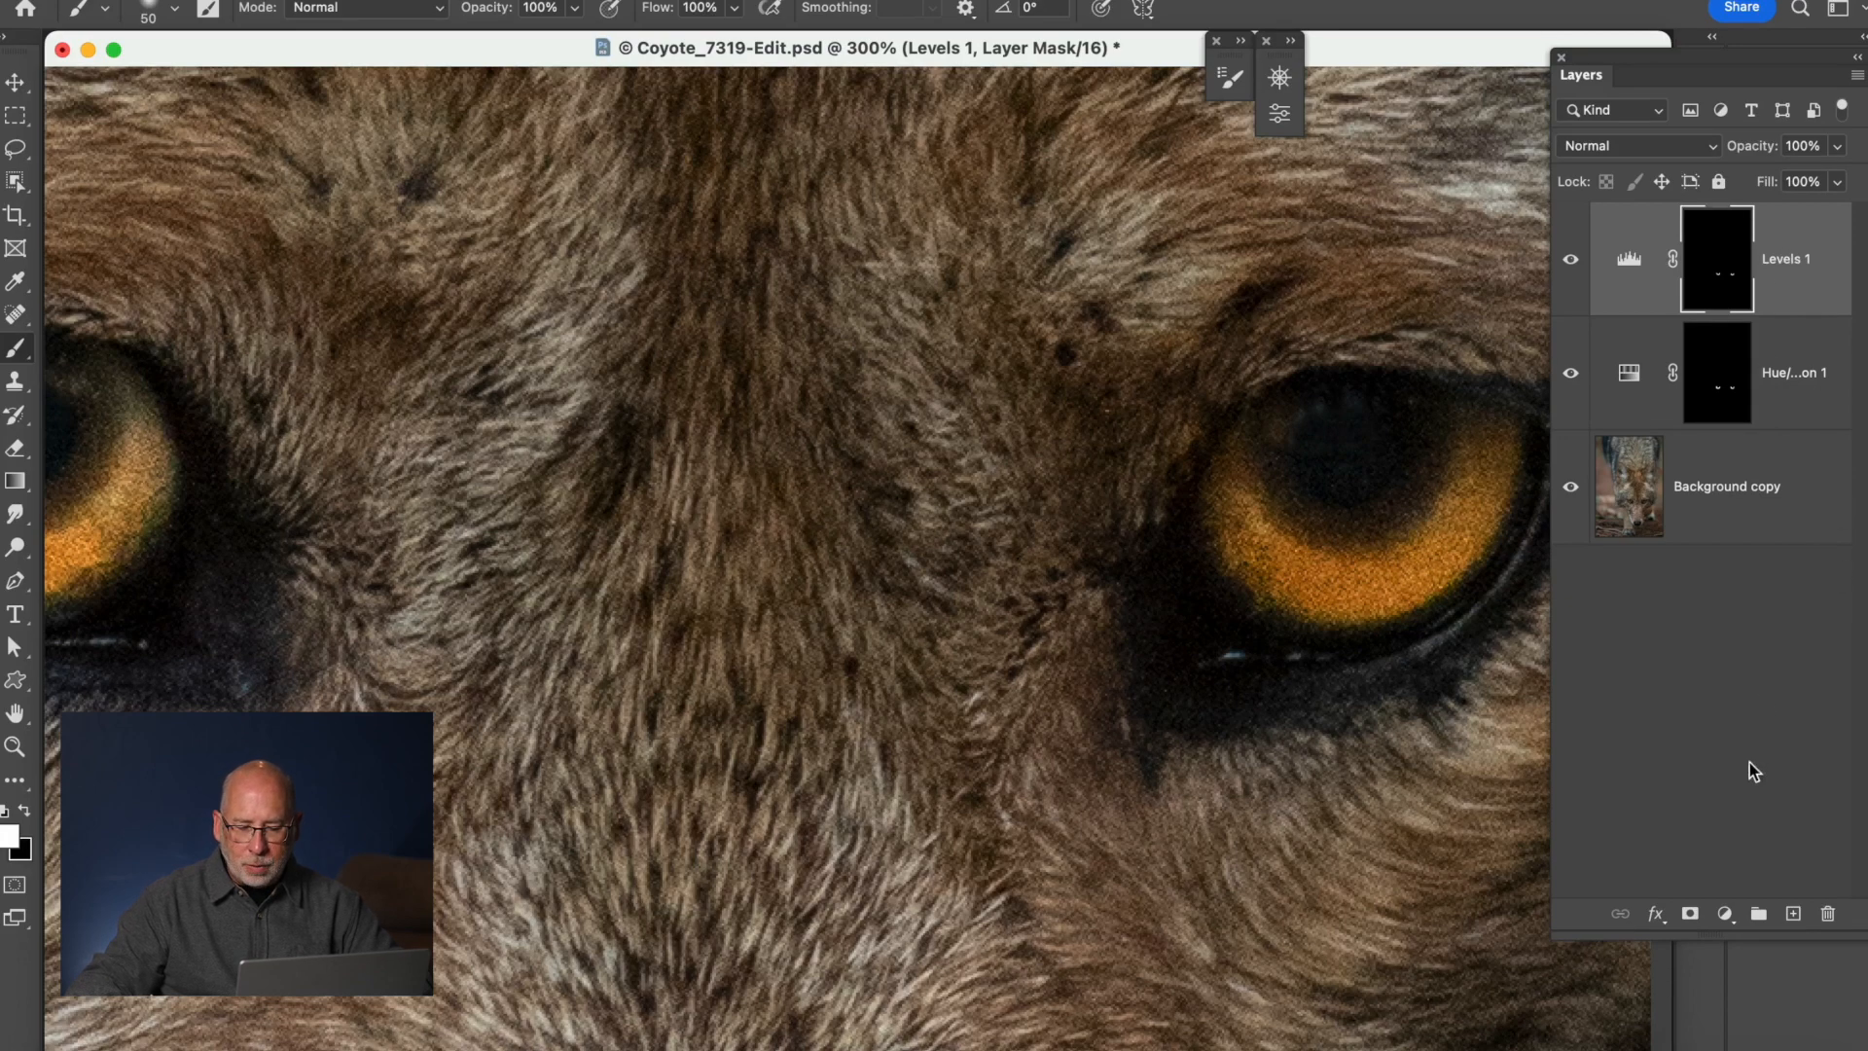
Add a second Levels adjustment layer on top and set its white input level to 125.
{"action": "left_click", "coordinate": [1724, 912]}
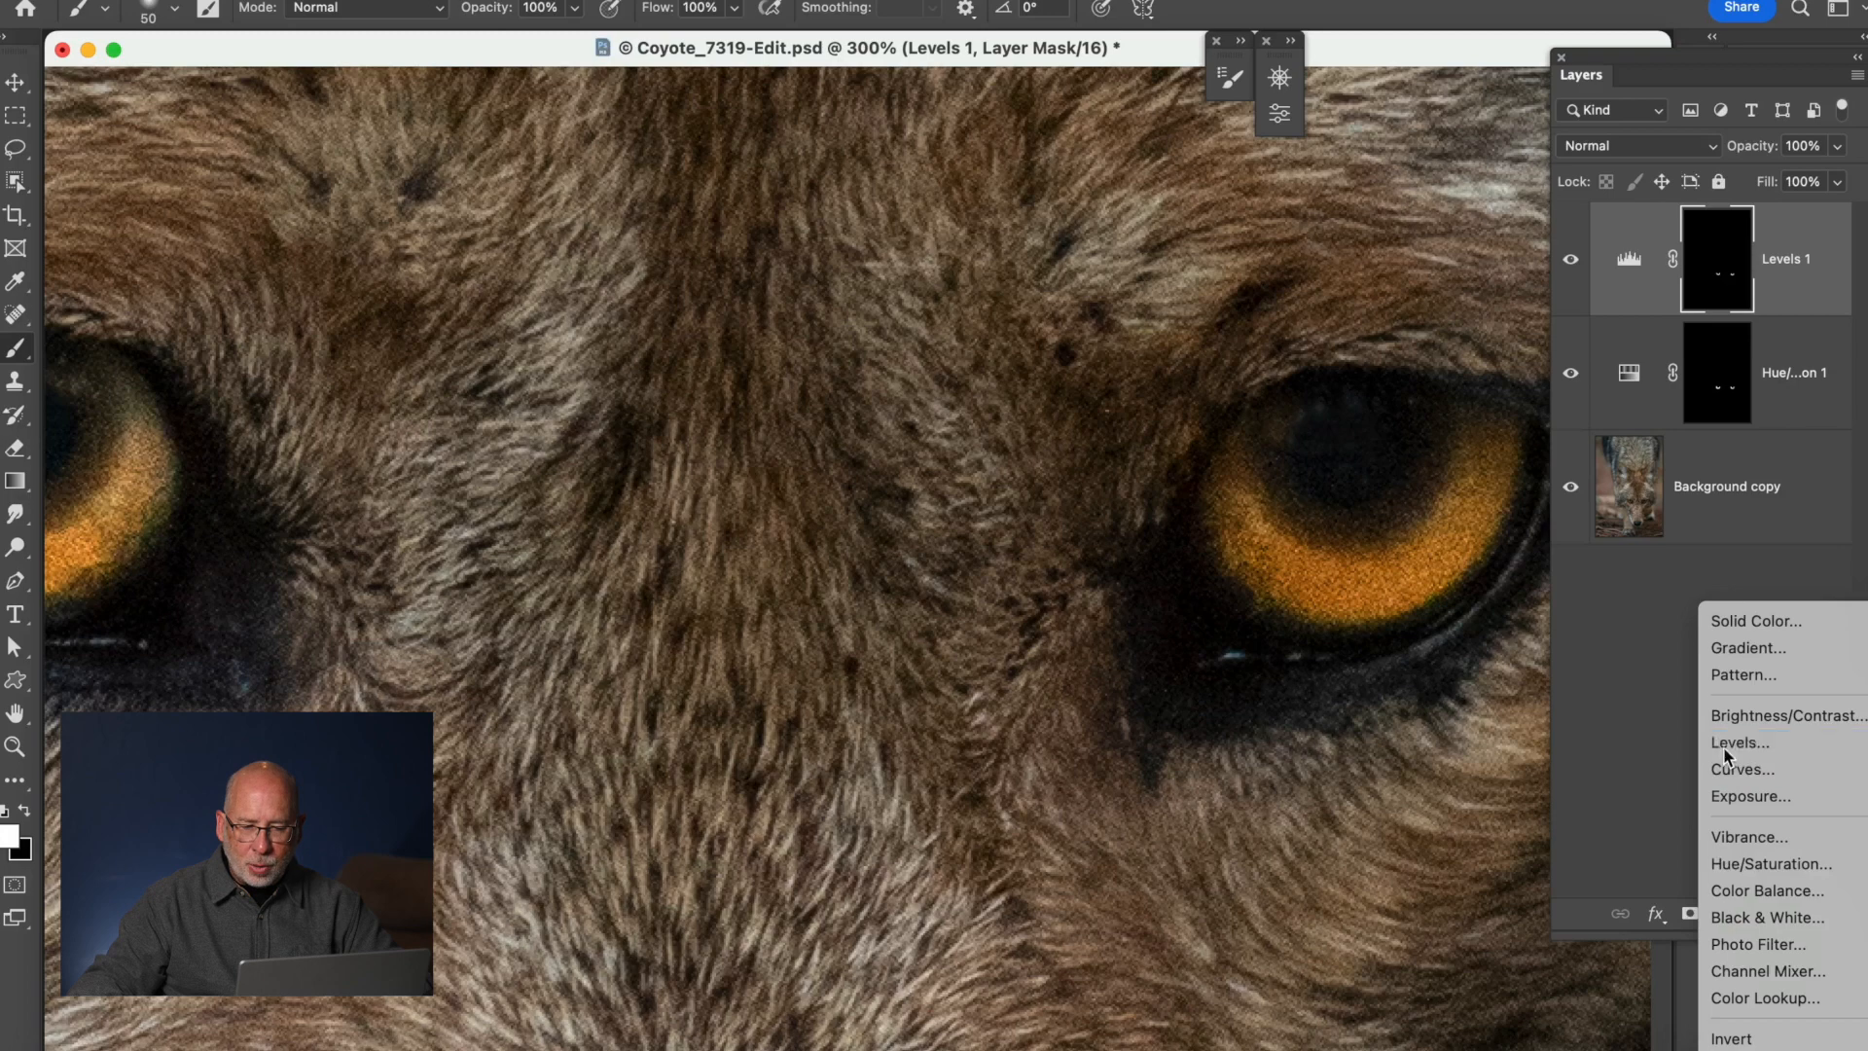
{"action": "left_click", "coordinate": [1724, 744]}
{"action": "left_click_drag", "start_coordinate": [1218, 320], "coordinate": [1113, 323]}
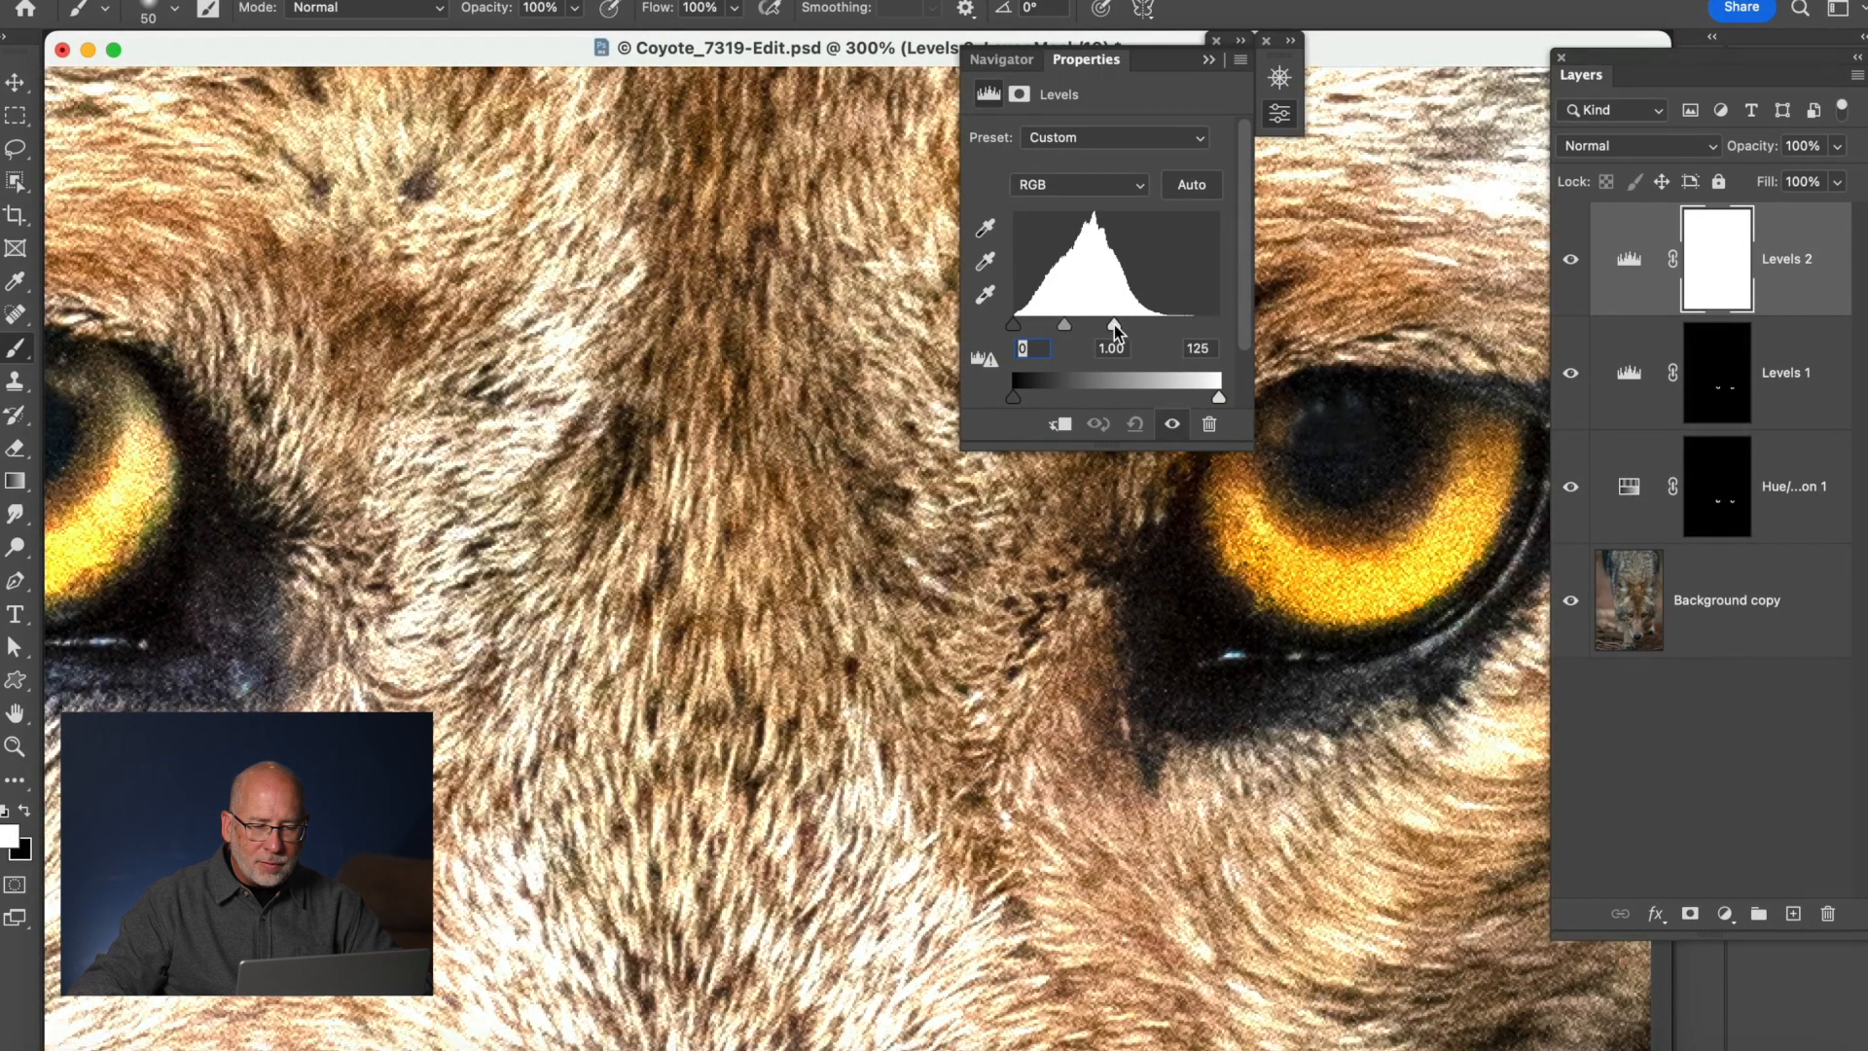
Invert the second Levels mask to black and paint white along the lower part of both of the coyote's irises.
{"action": "left_click", "coordinate": [1715, 265]}
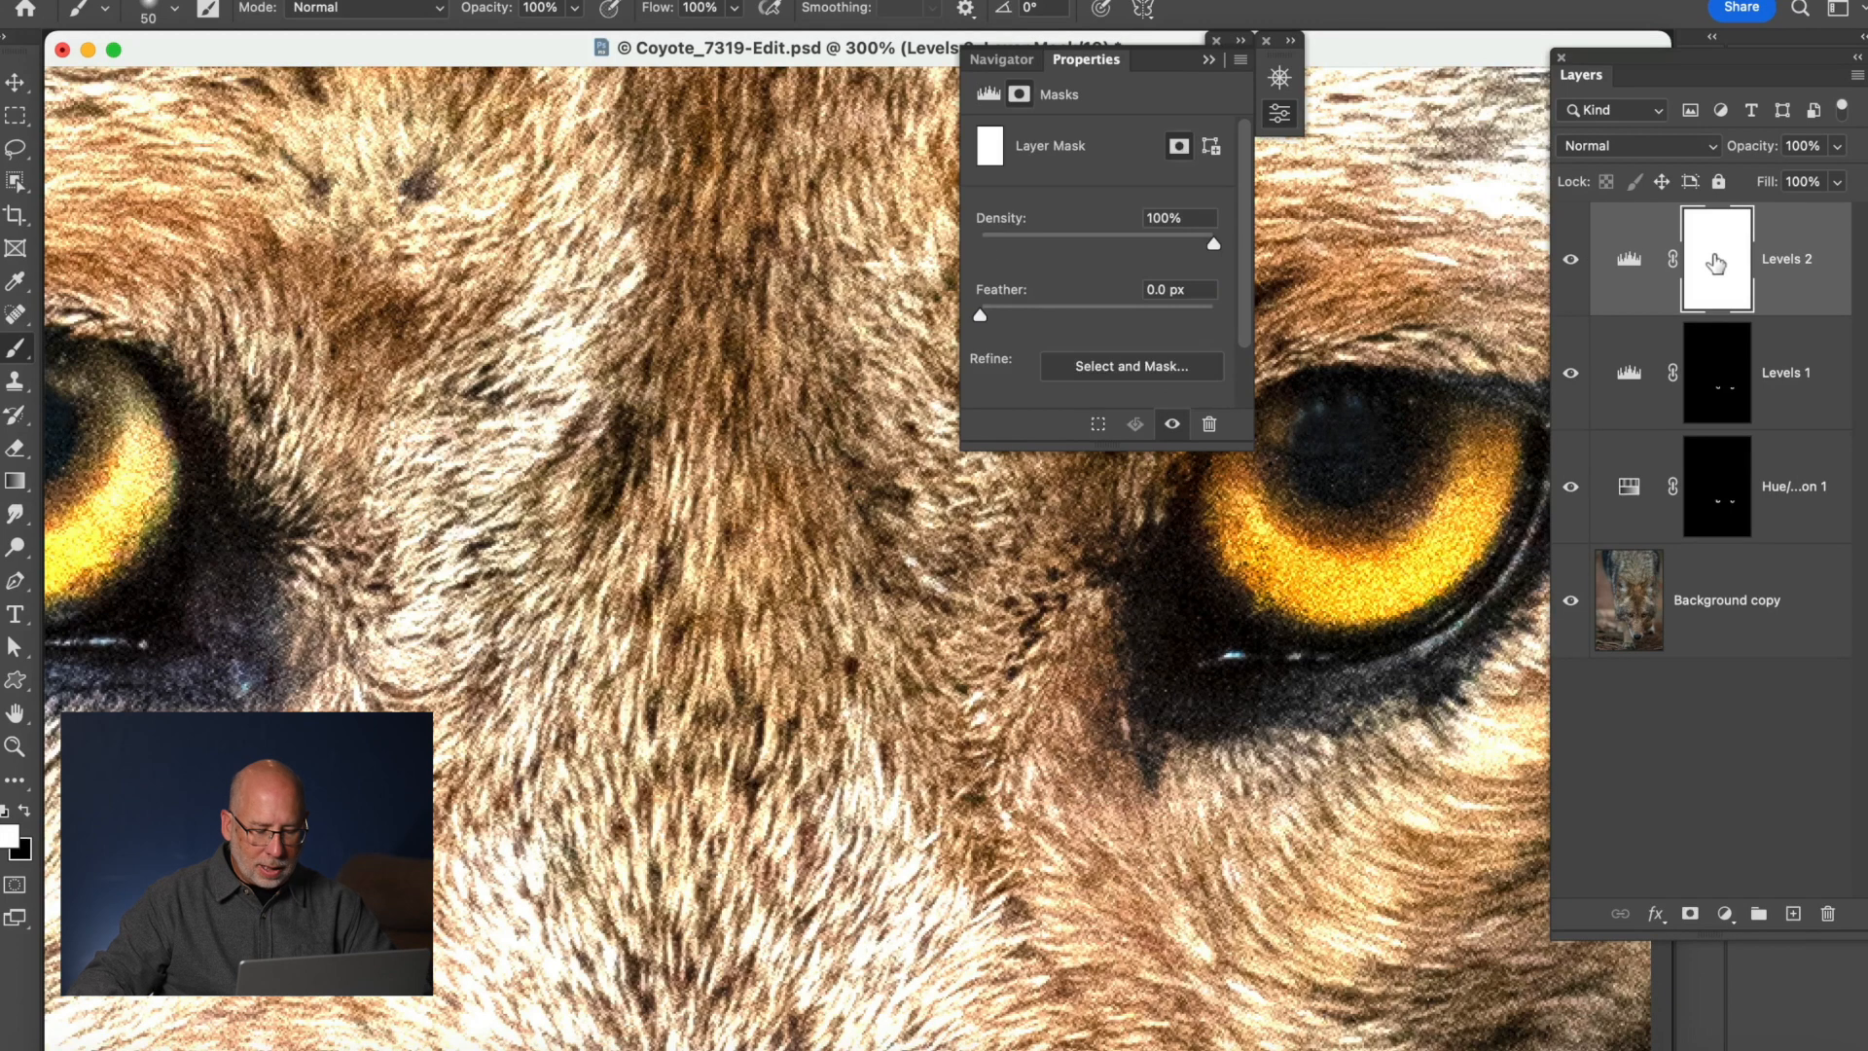
{"action": "key", "text": "super+i"}
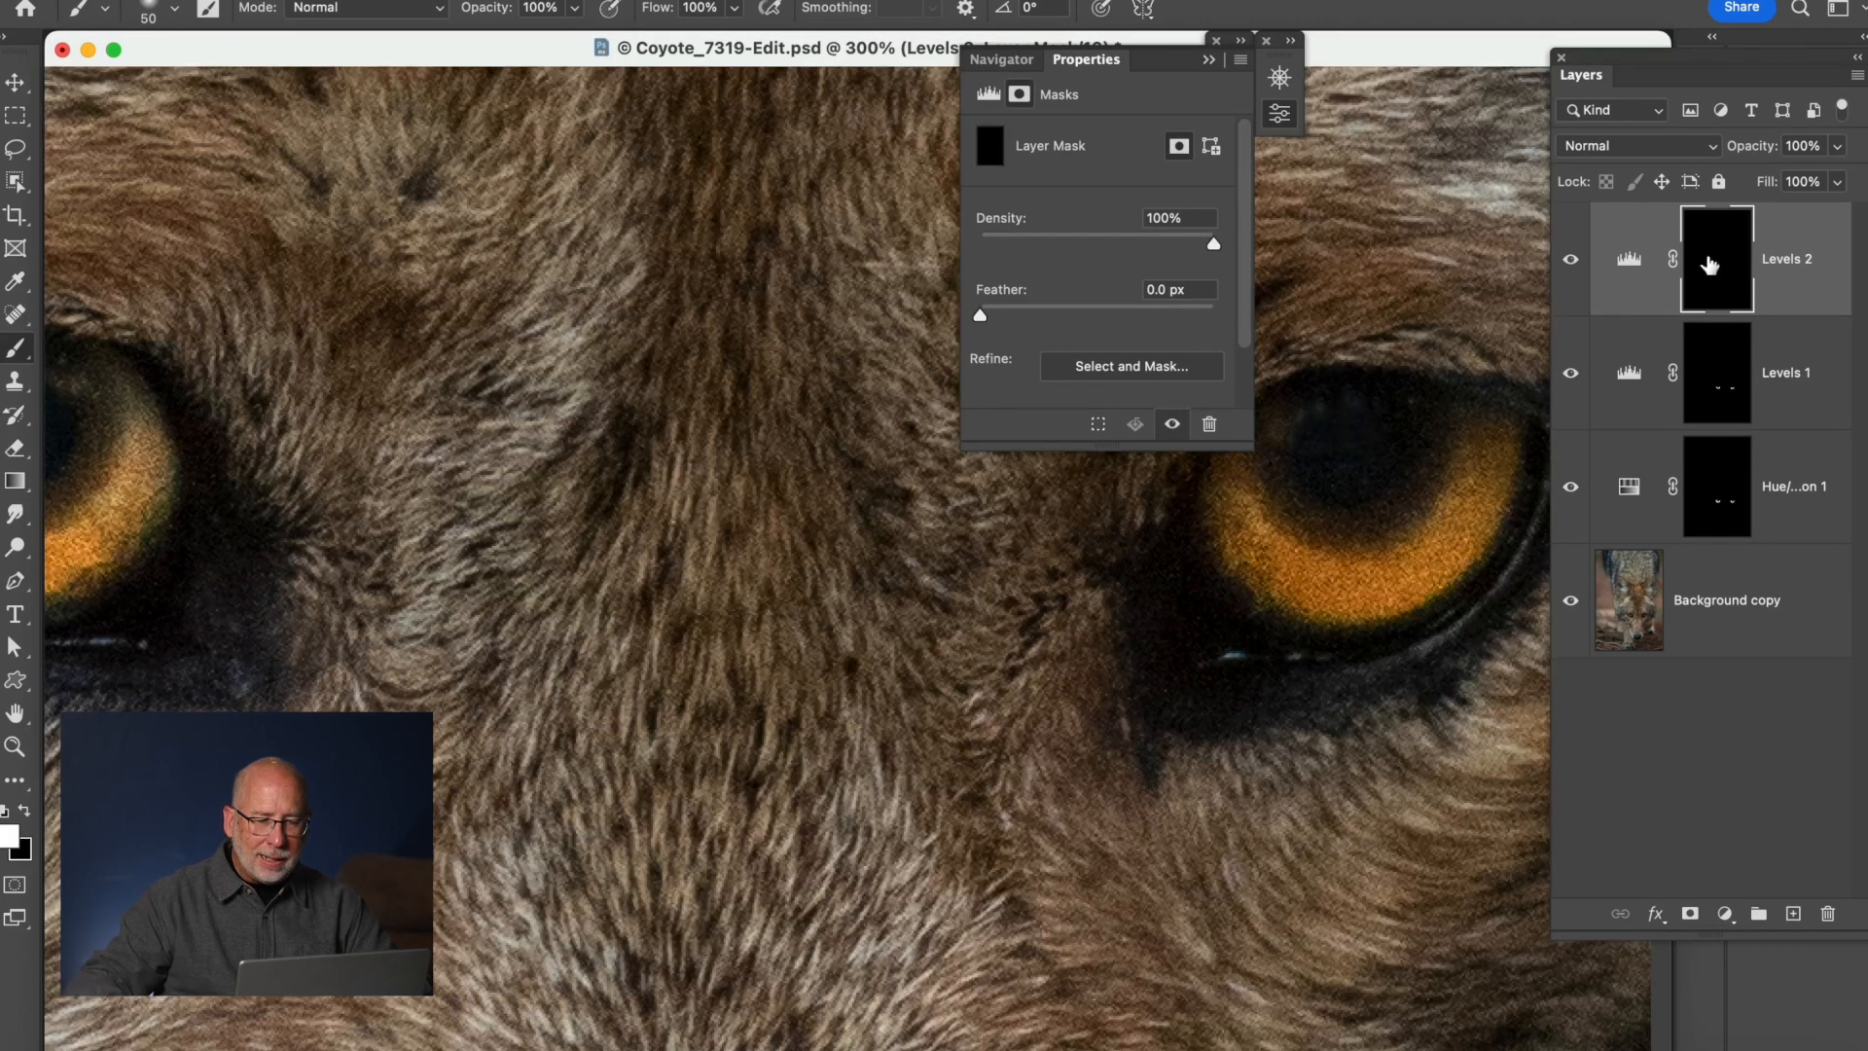
{"action": "left_click", "coordinate": [1208, 64]}
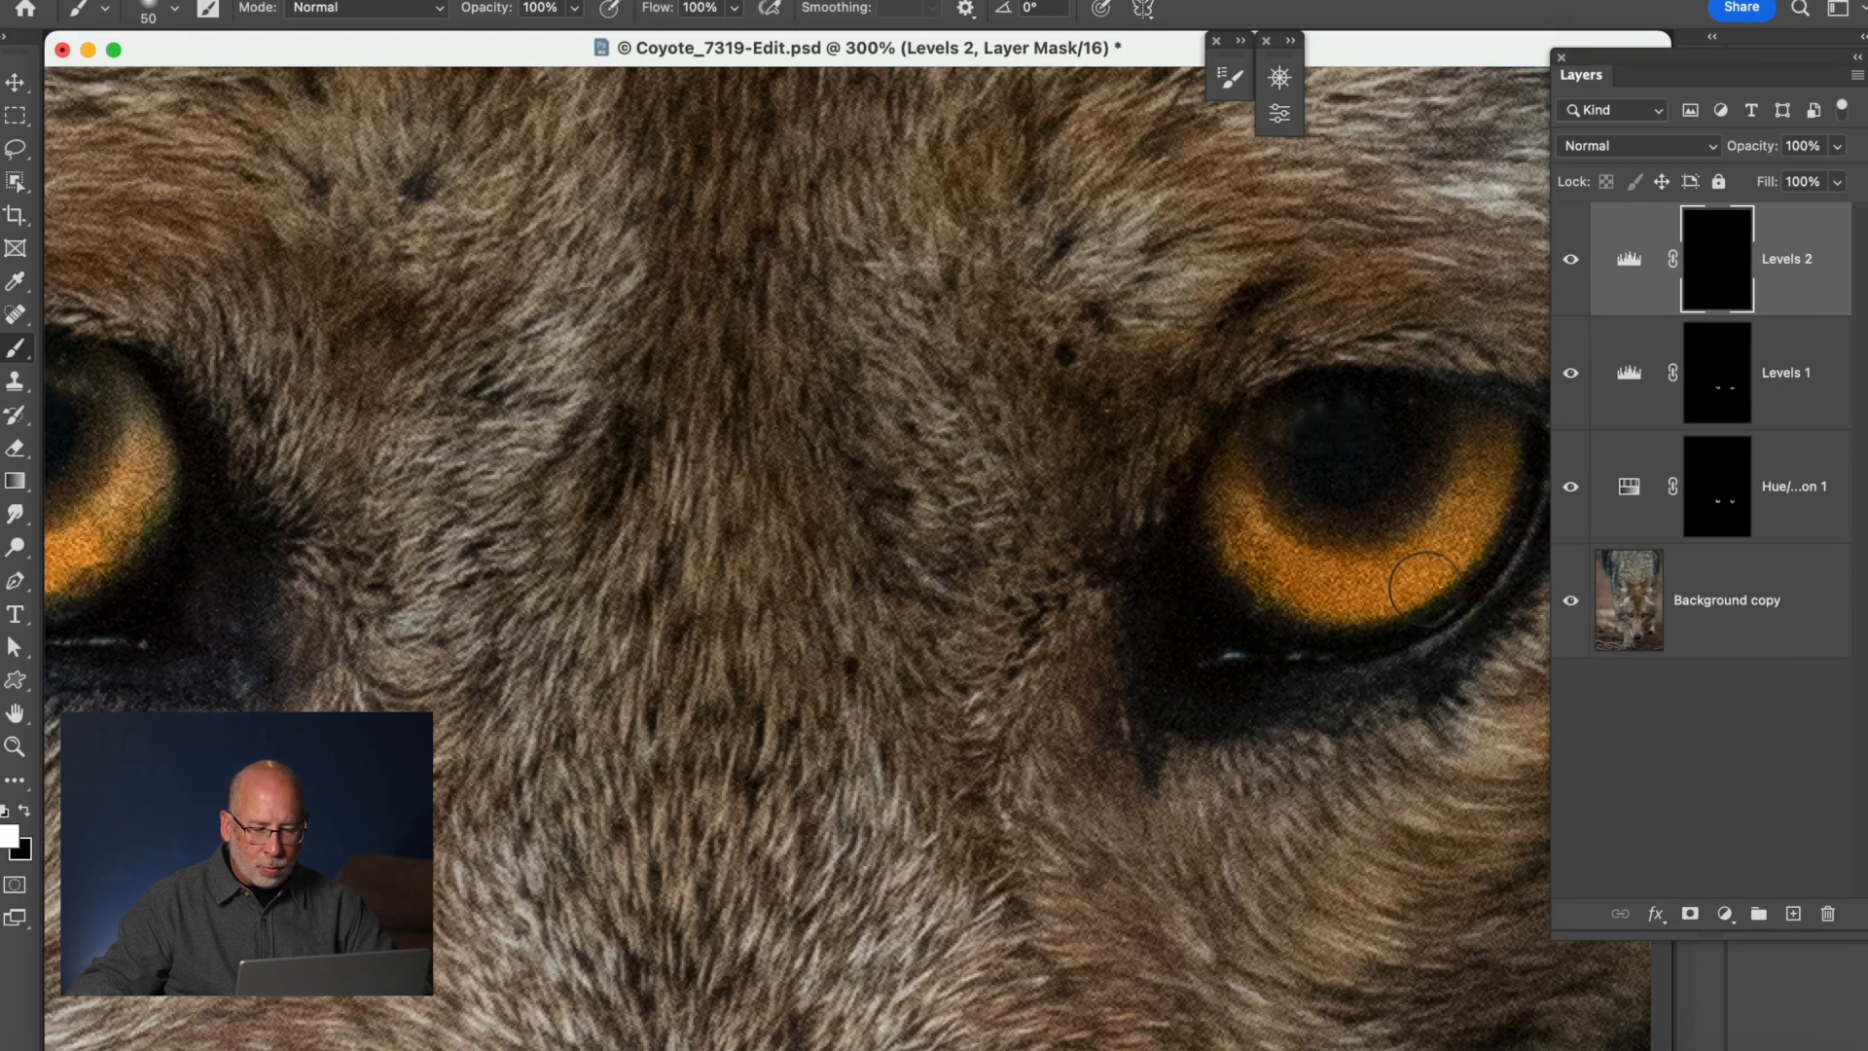
{"action": "left_click_drag", "start_coordinate": [1405, 570], "coordinate": [1315, 578]}
{"action": "left_click_drag", "start_coordinate": [708, 574], "coordinate": [975, 598]}
{"action": "left_click_drag", "start_coordinate": [294, 578], "coordinate": [197, 554]}
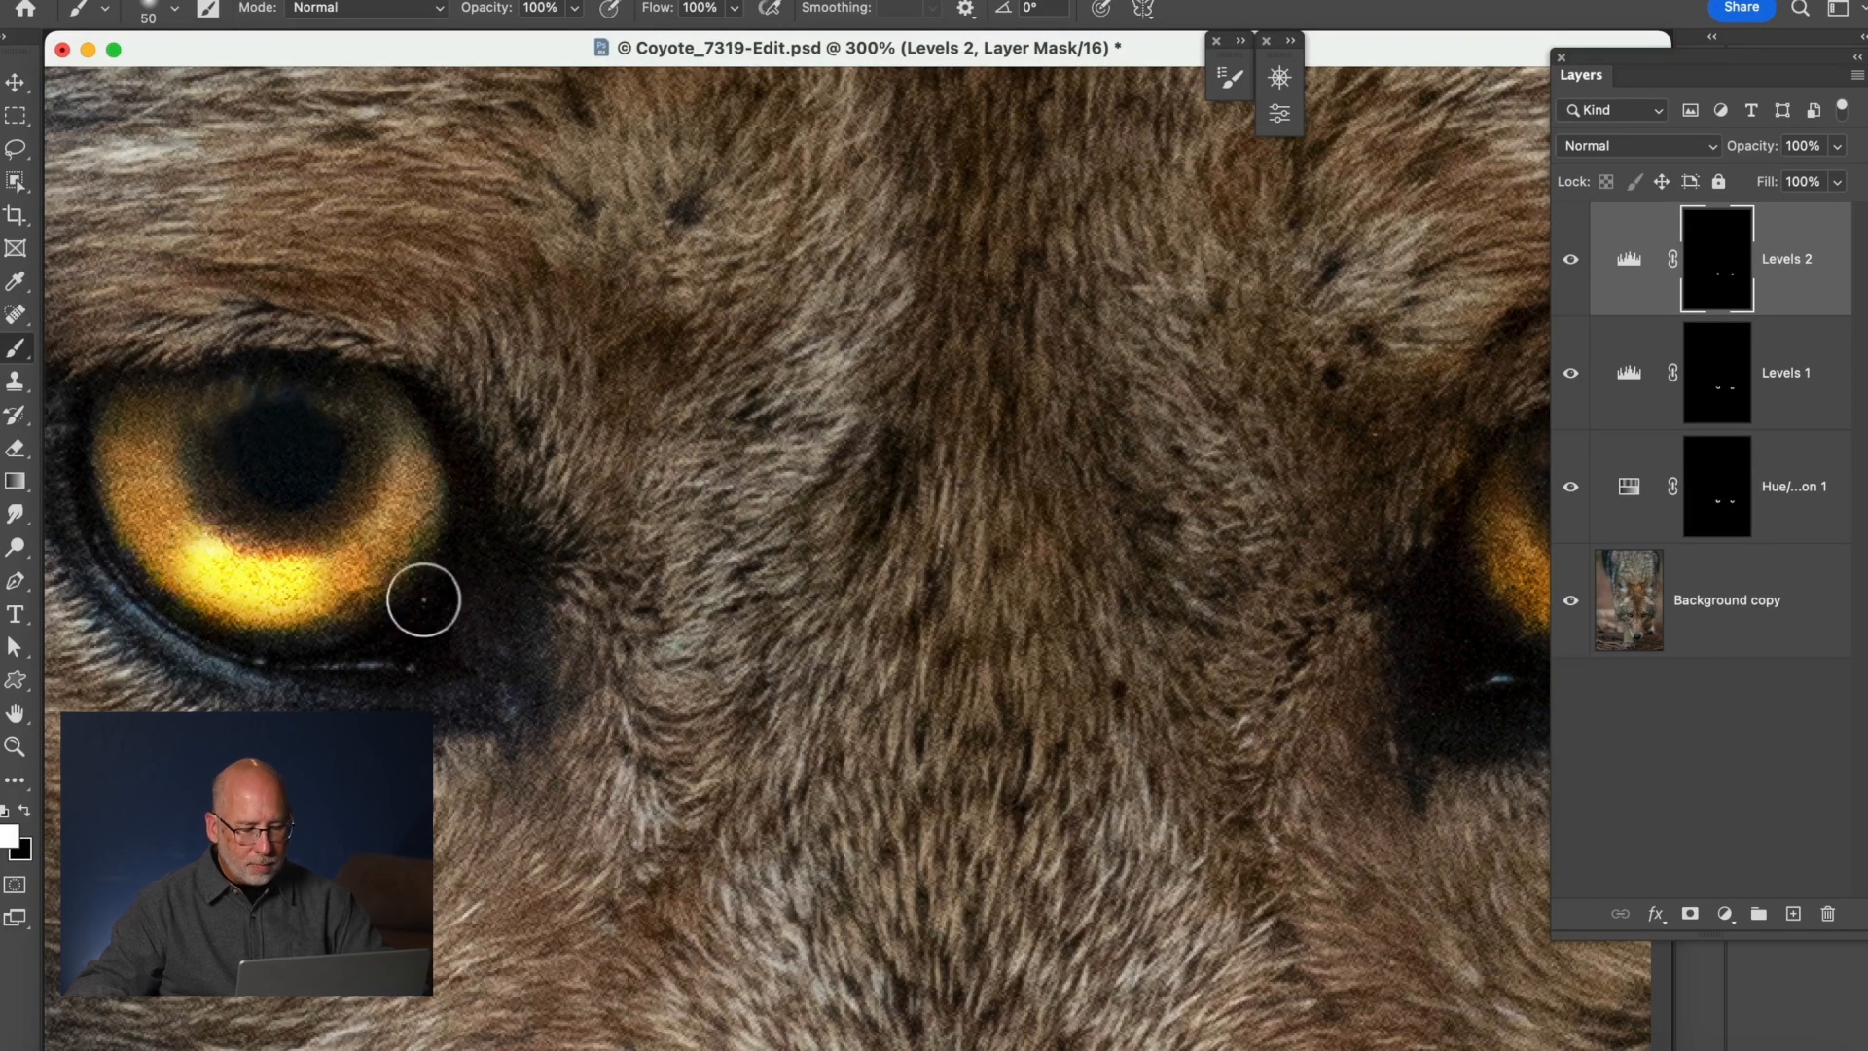
Lower the Levels 2 layer's opacity to 0% and the Levels 1 layer's opacity to 46%.
{"action": "key", "text": "z"}
{"action": "left_click", "coordinate": [632, 656], "text": "alt"}
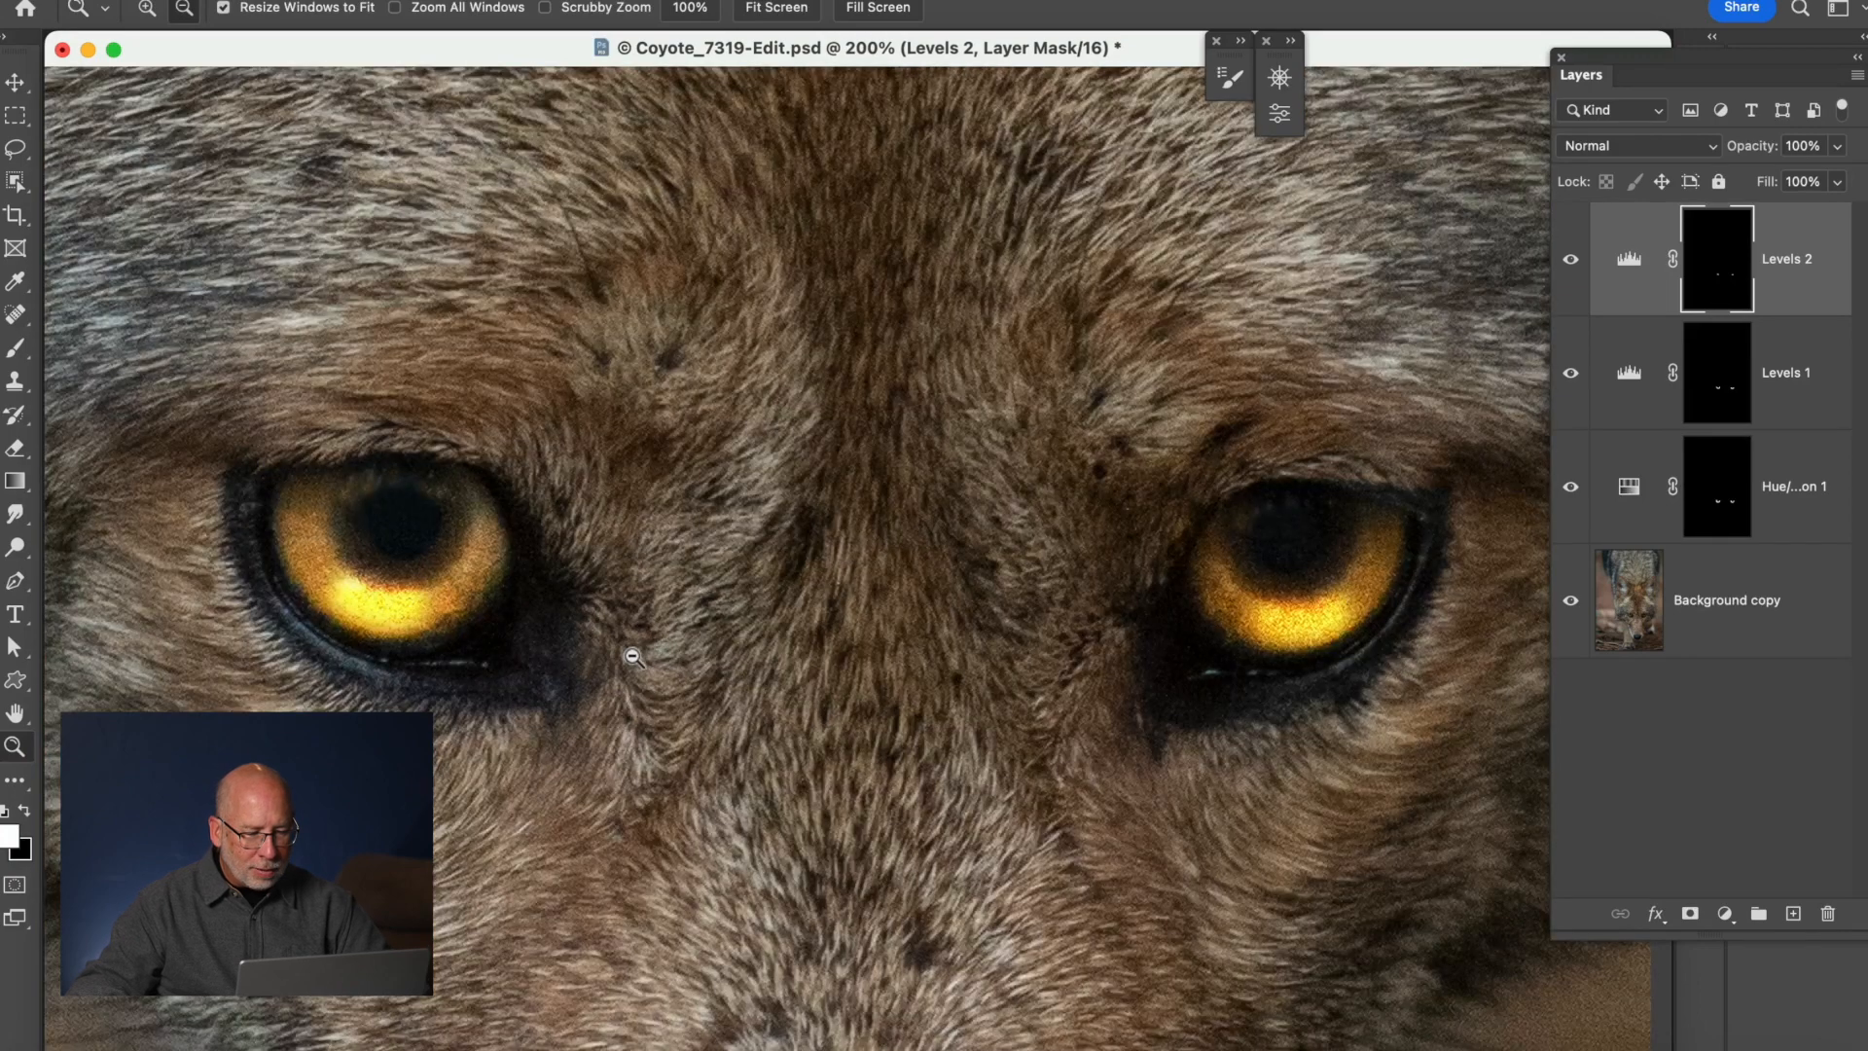
{"action": "left_click", "coordinate": [633, 657], "text": "alt"}
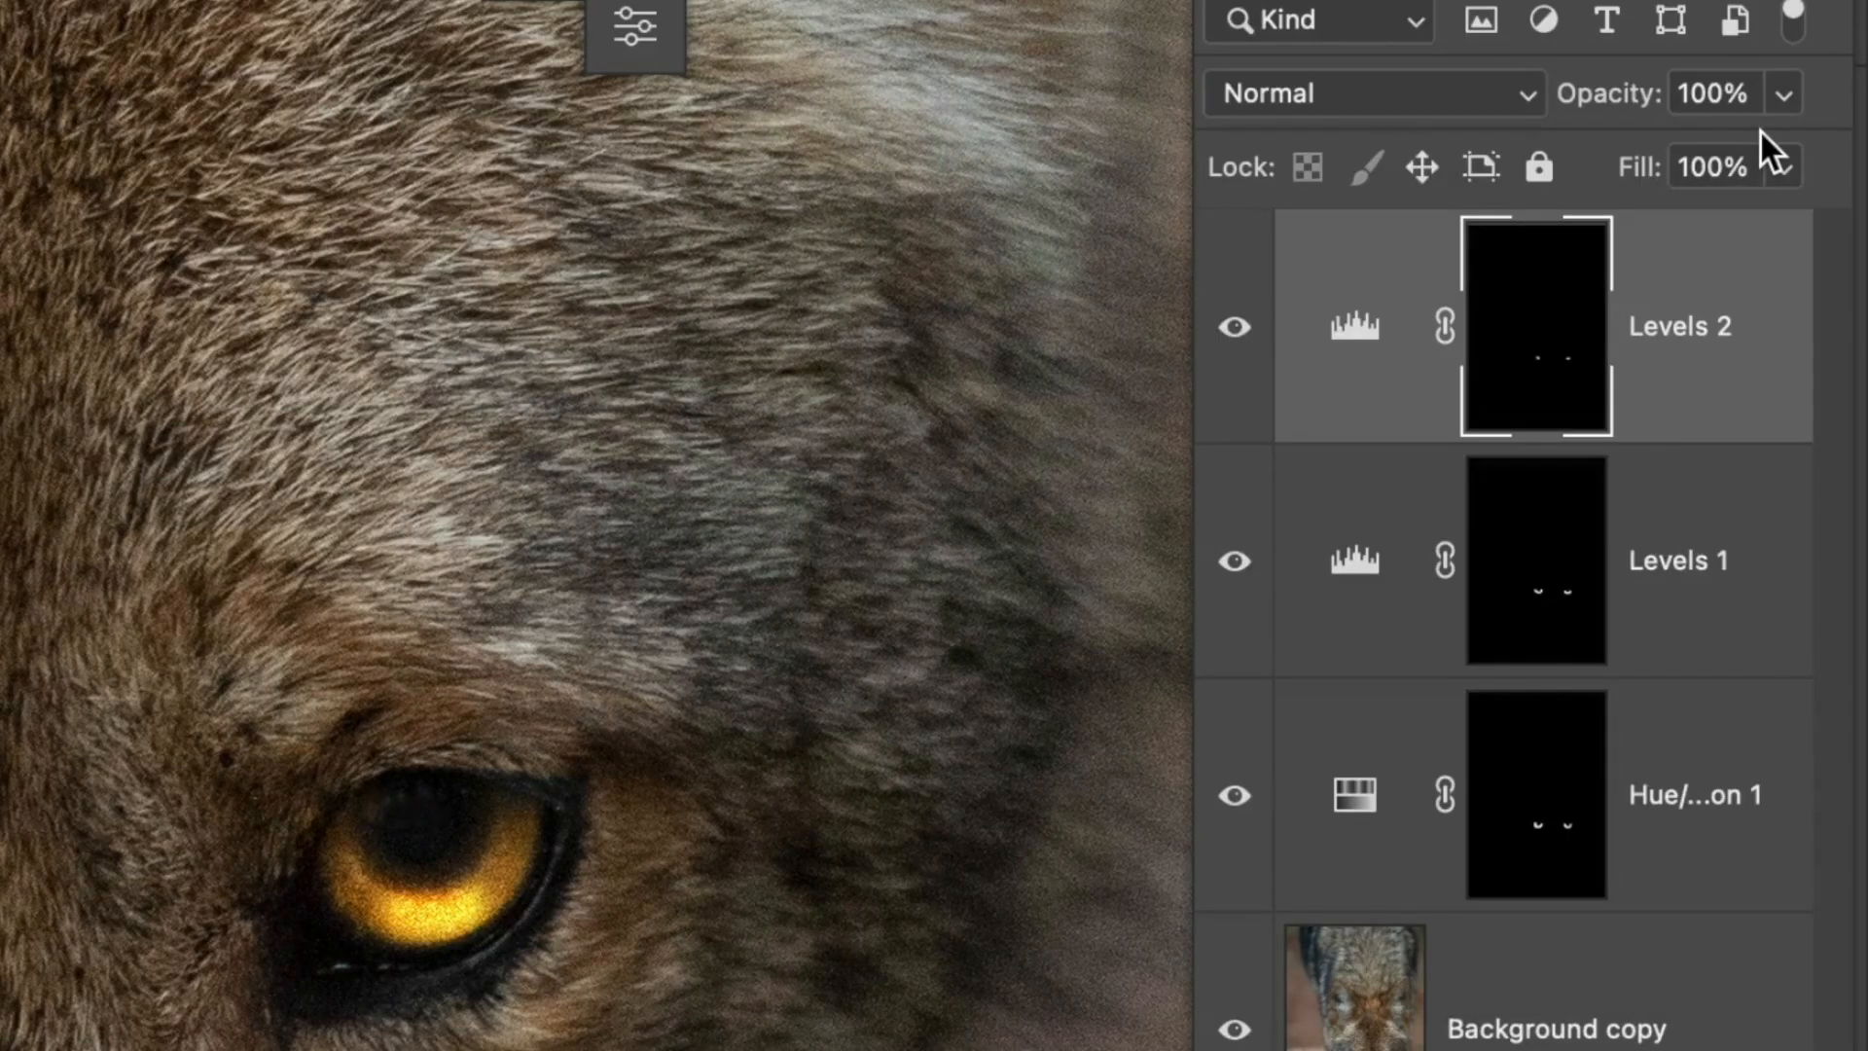
{"action": "left_click", "coordinate": [1790, 89]}
{"action": "left_click_drag", "start_coordinate": [1783, 148], "coordinate": [1524, 150]}
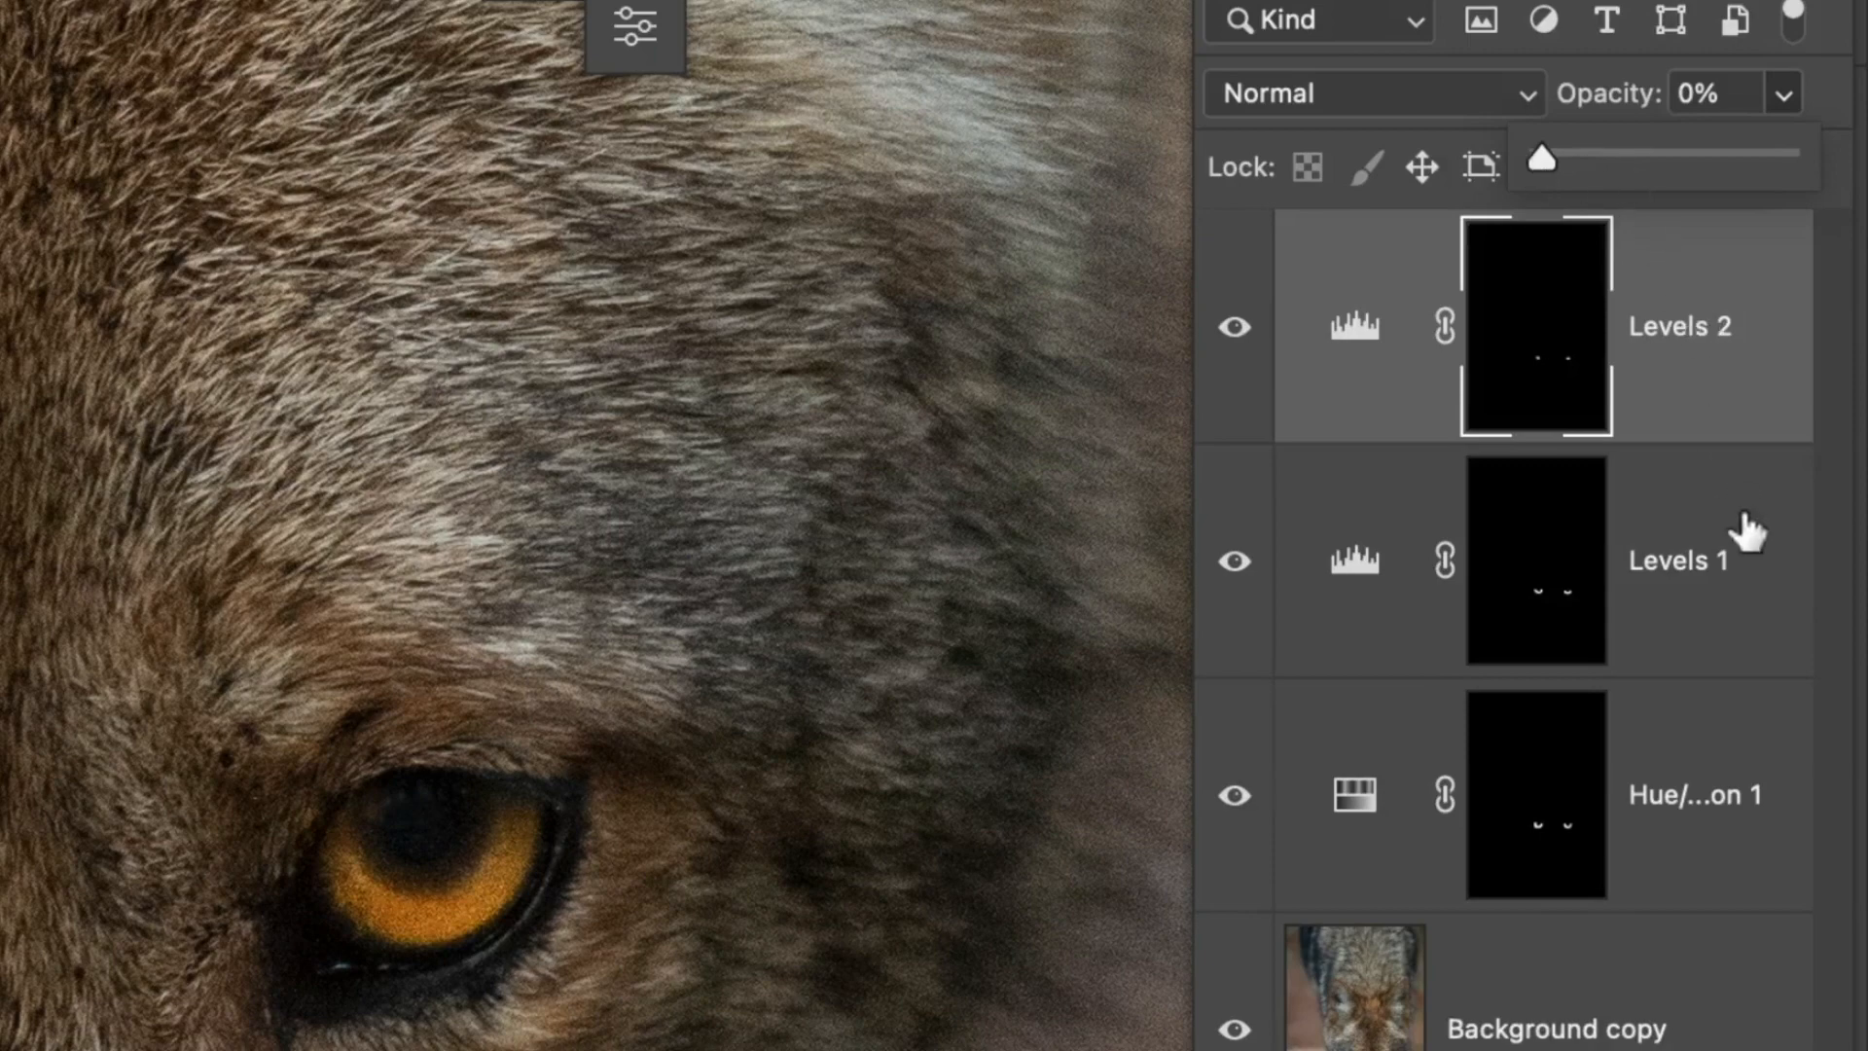
{"action": "left_click", "coordinate": [1742, 506]}
{"action": "left_click", "coordinate": [1783, 97]}
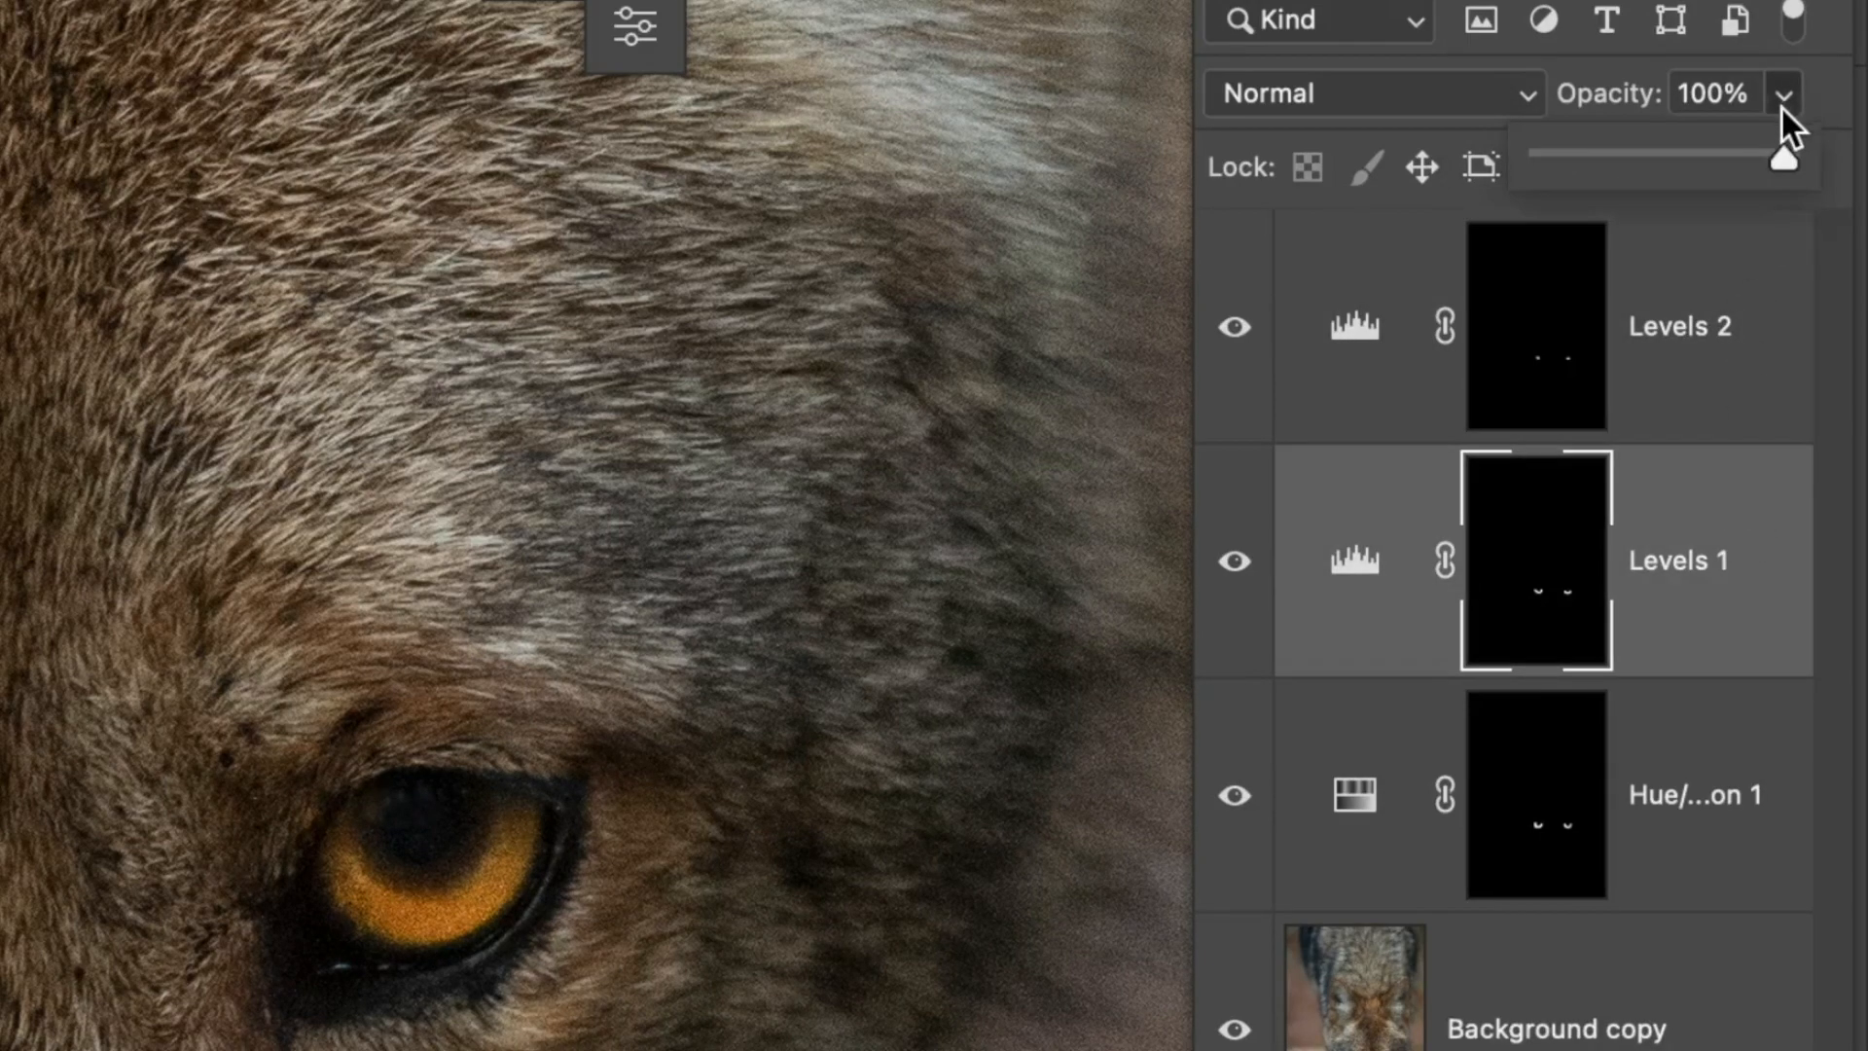
{"action": "left_click_drag", "start_coordinate": [1778, 153], "coordinate": [1653, 161]}
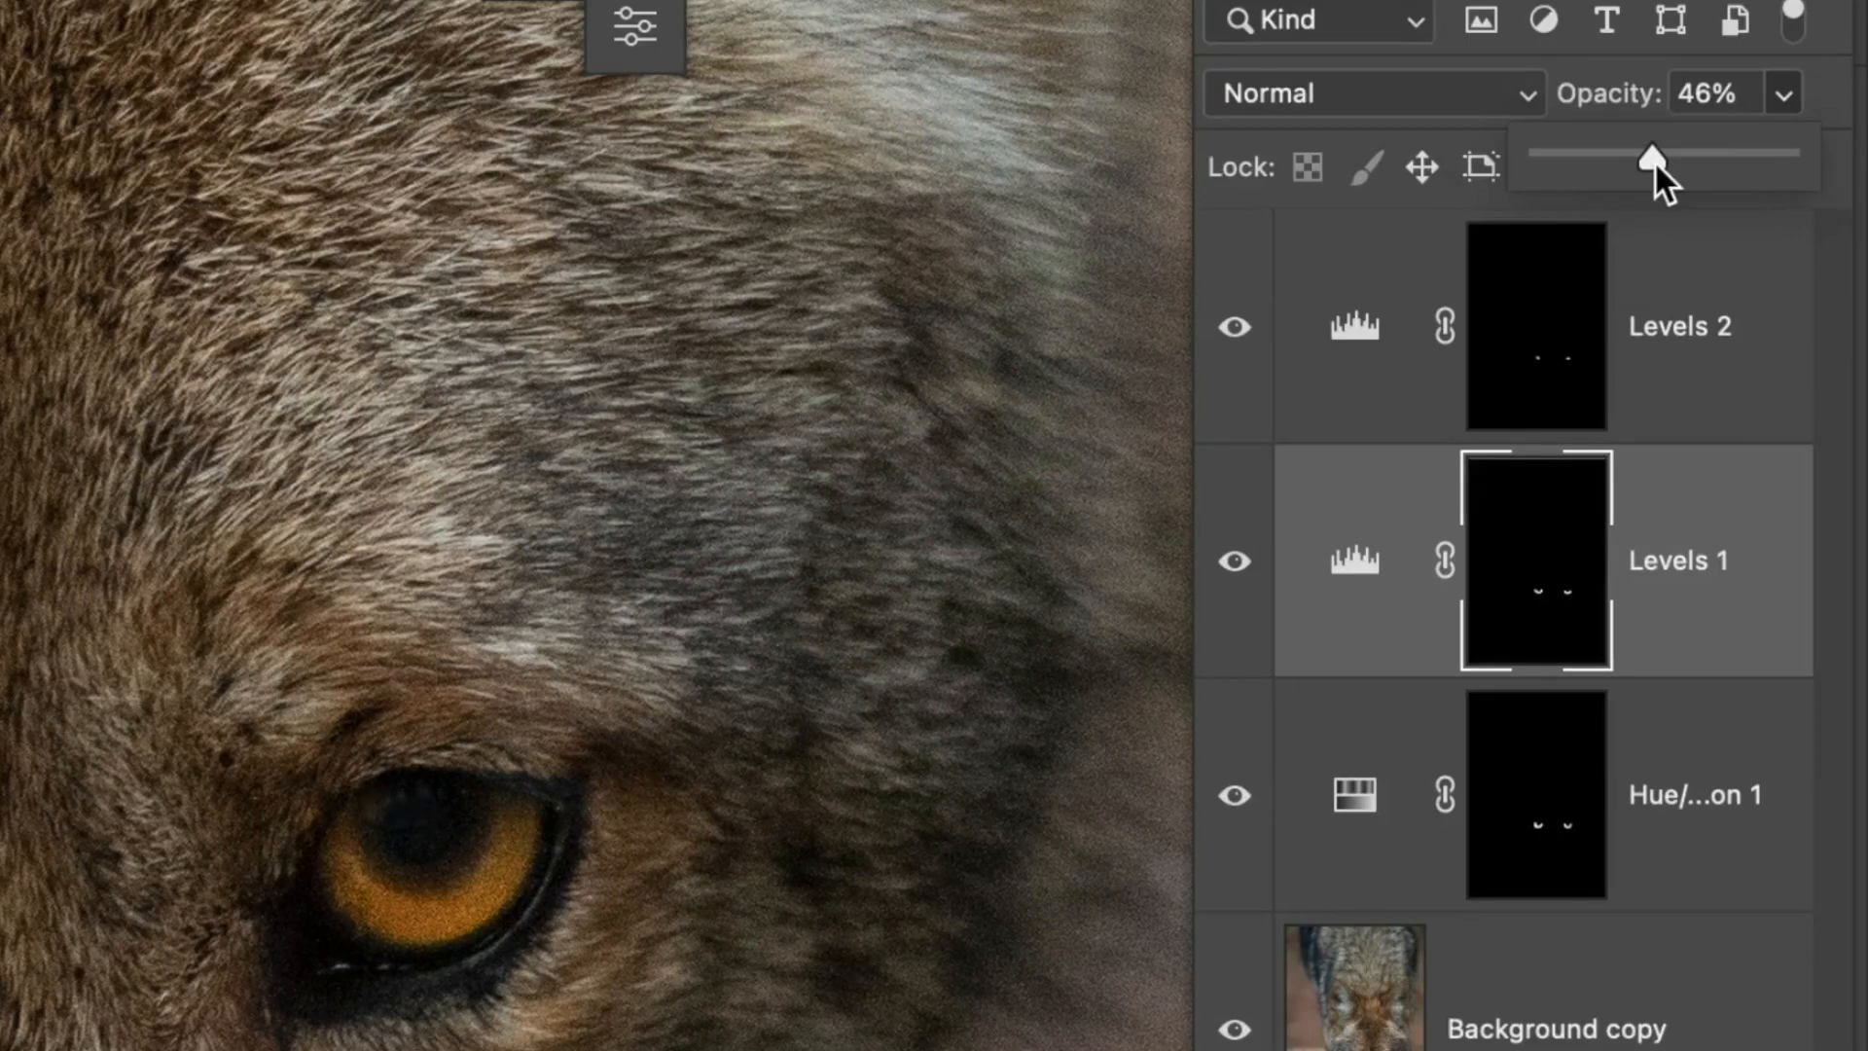
Raise the Levels 2 layer's opacity to 23%.
{"action": "left_click", "coordinate": [1656, 299]}
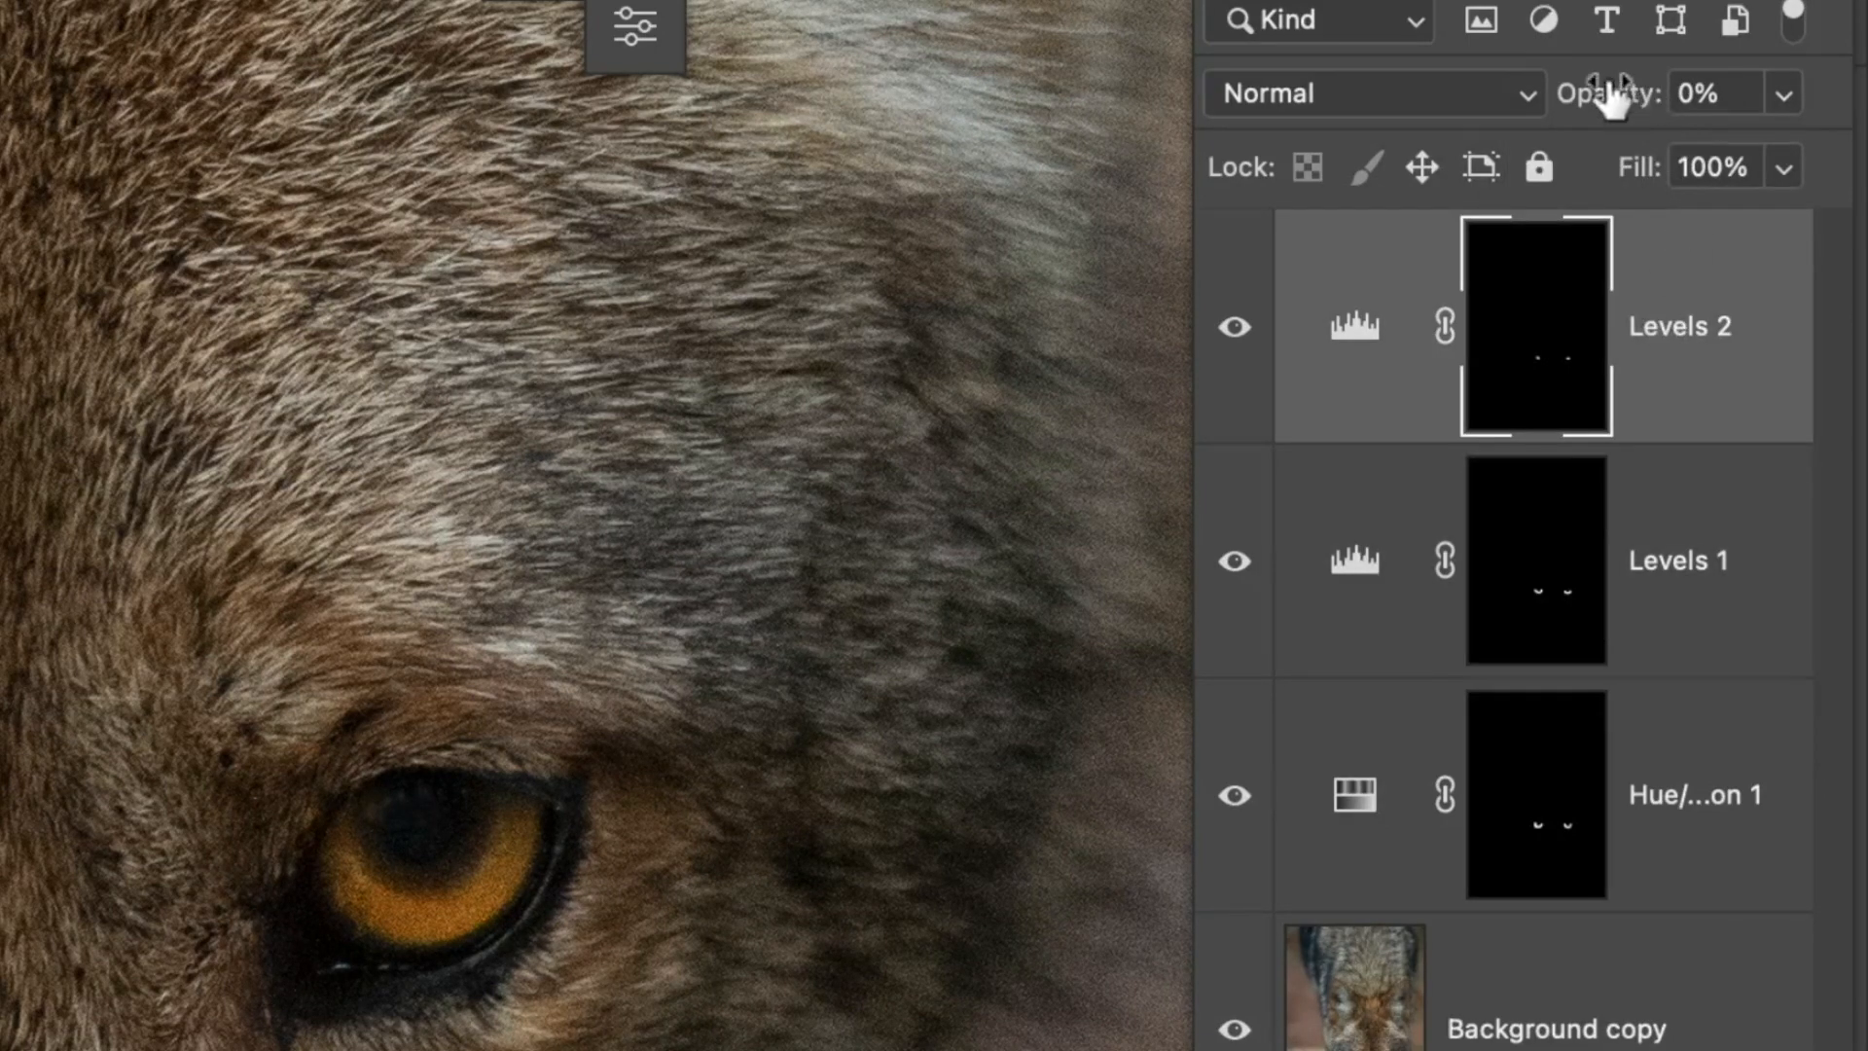
{"action": "left_click_drag", "start_coordinate": [1610, 97], "coordinate": [1669, 99]}
{"action": "key", "text": "Return"}
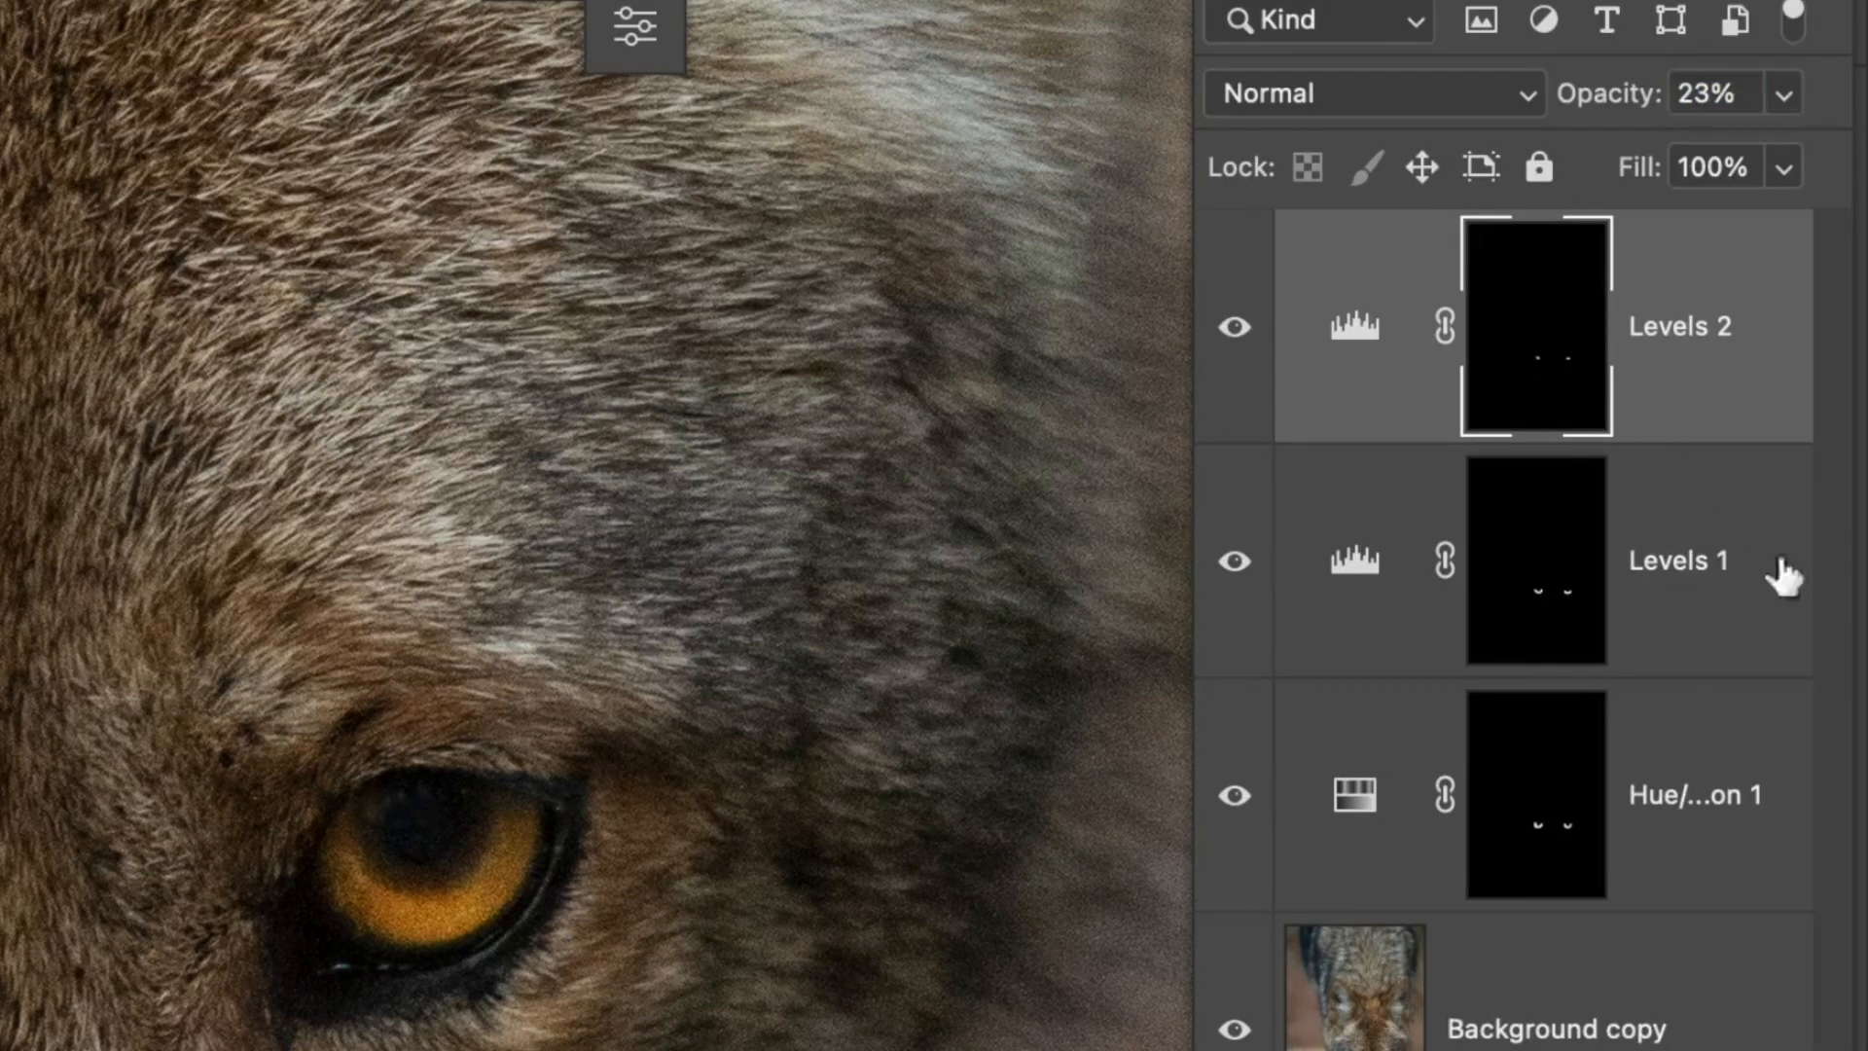
Set the Hue/Saturation layer's opacity to 65% and toggle the adjustment layers' visibility to compare the eyes before and after.
{"action": "left_click", "coordinate": [1709, 779]}
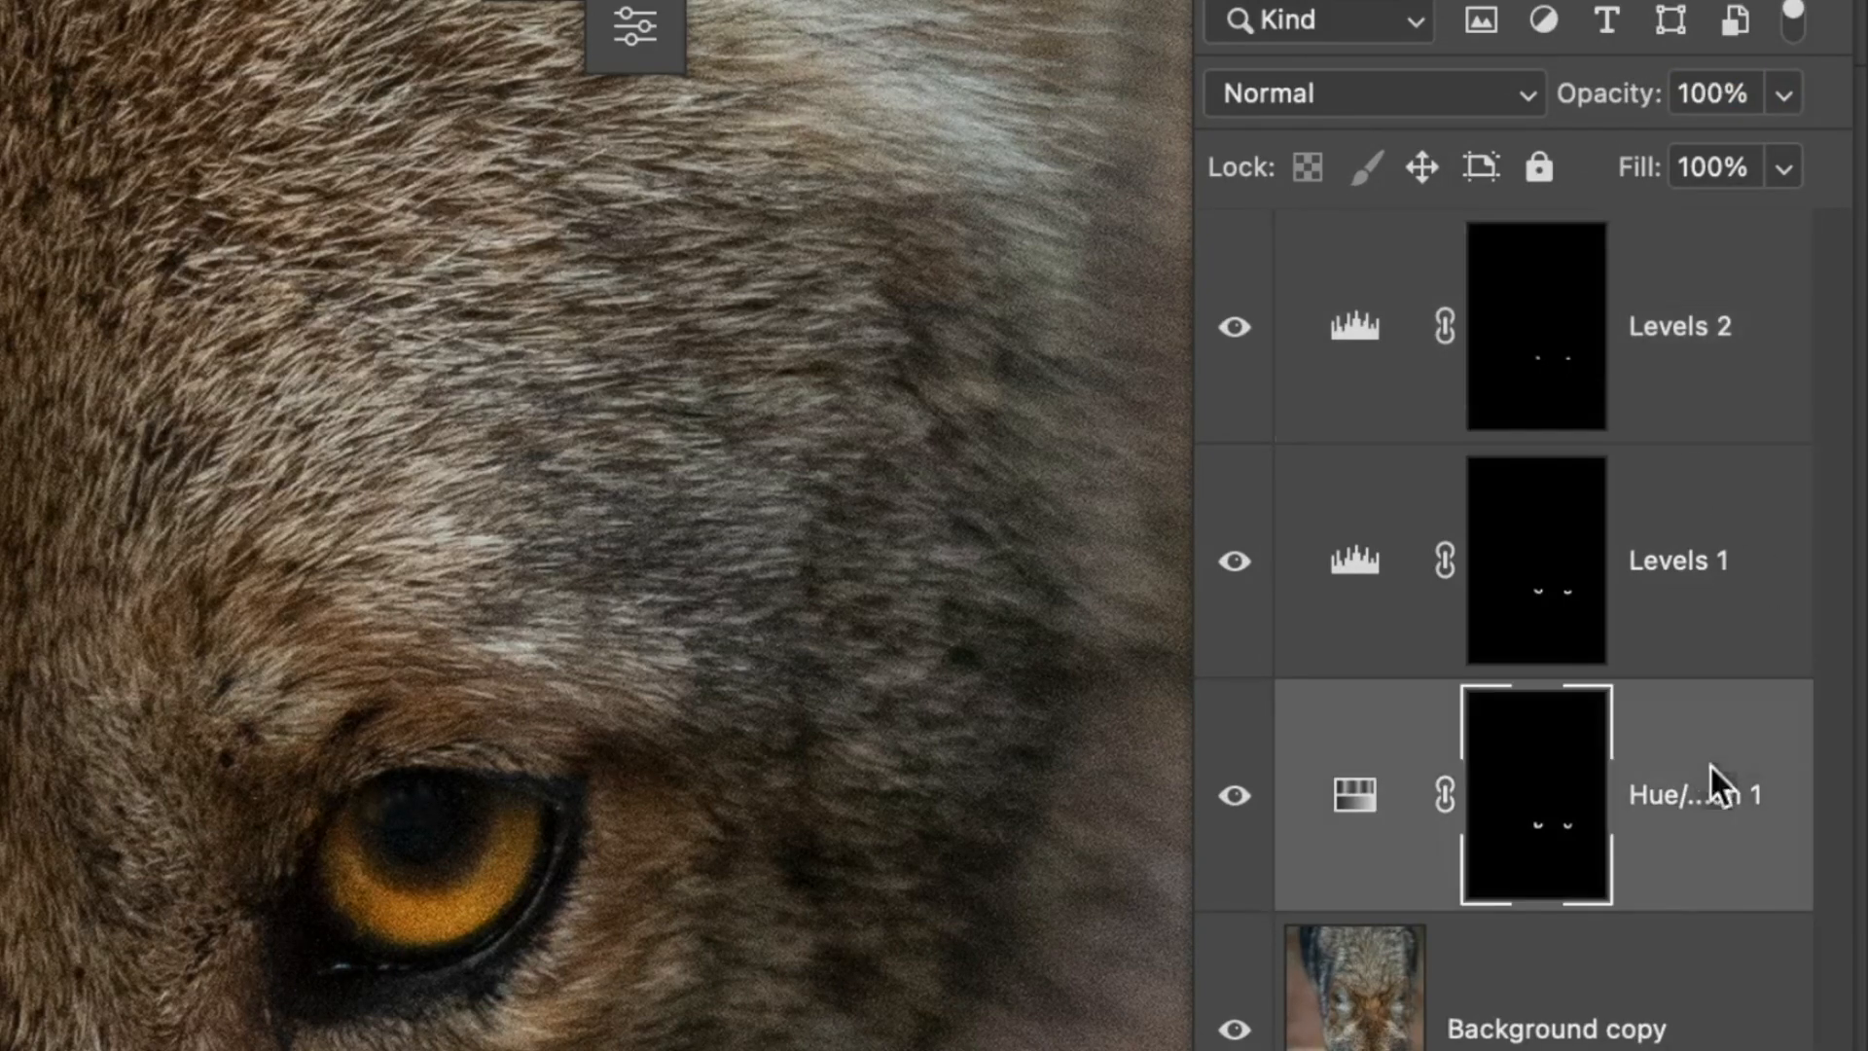
{"action": "left_click", "coordinate": [1790, 101]}
{"action": "left_click_drag", "start_coordinate": [1761, 146], "coordinate": [1698, 161]}
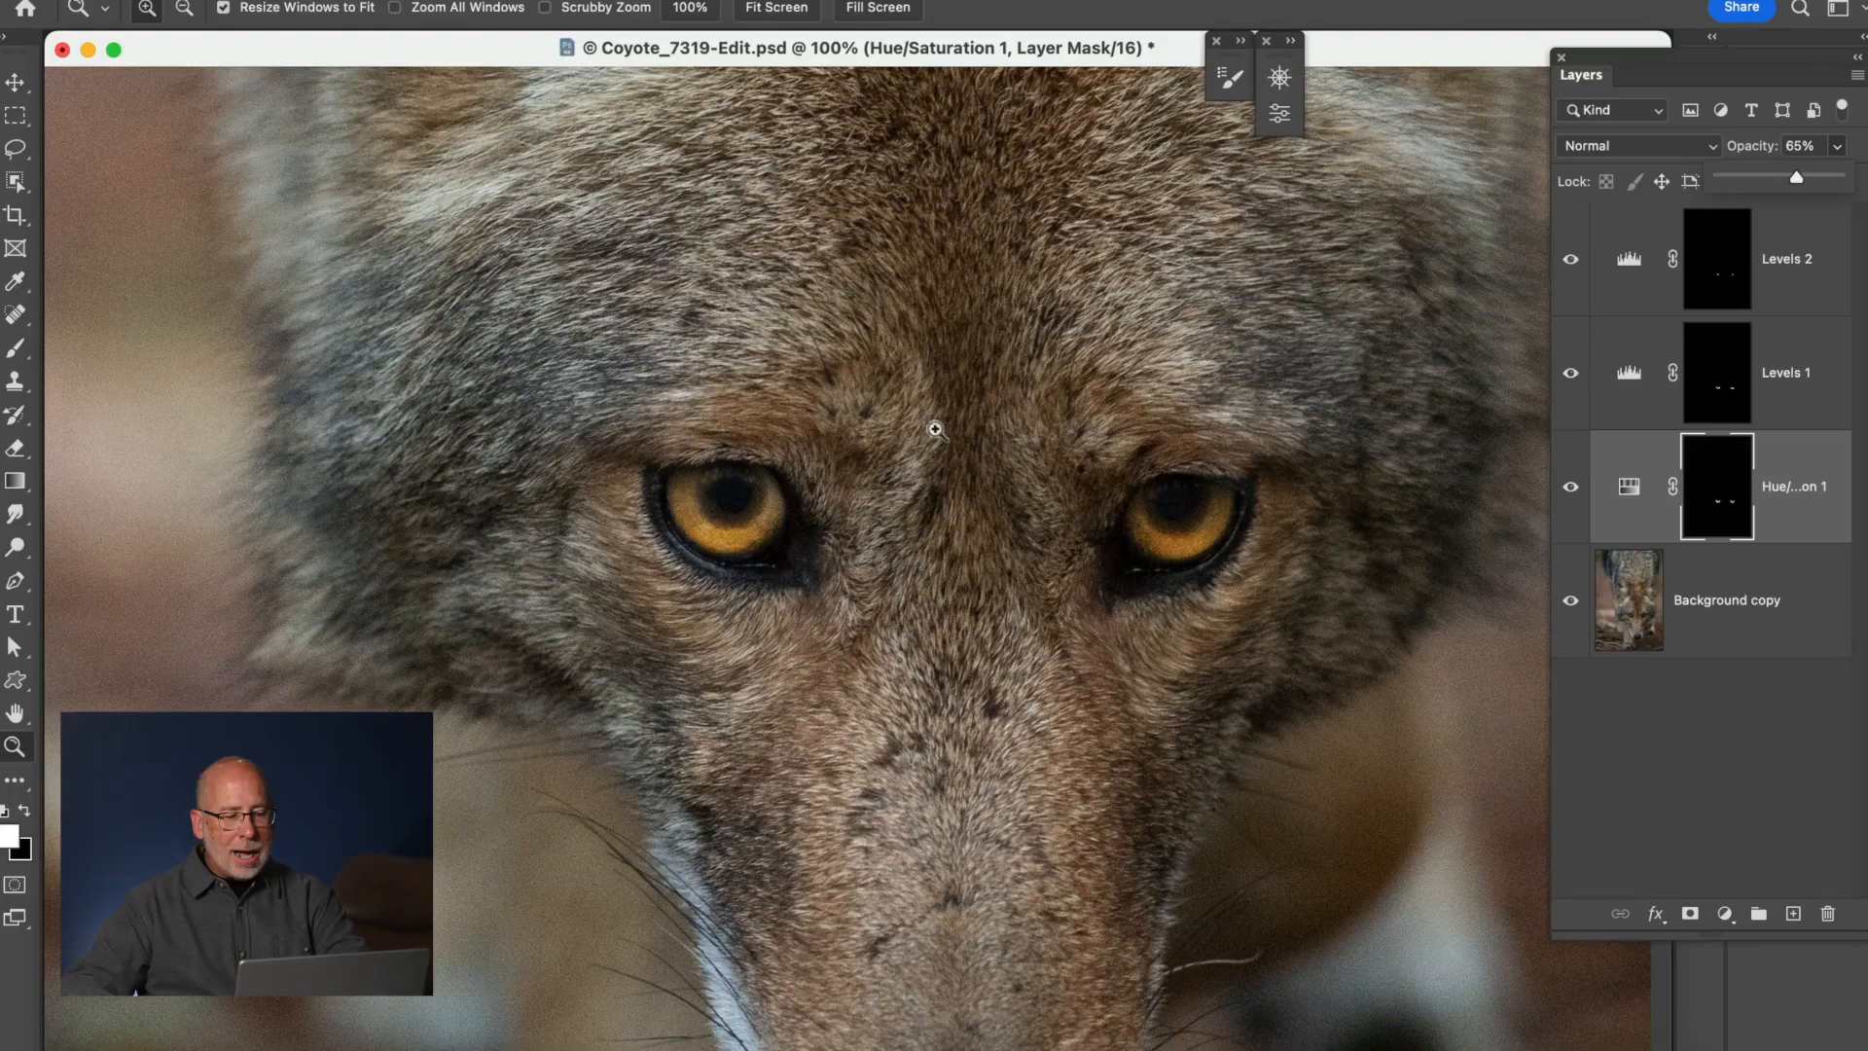
{"action": "left_click", "coordinate": [1568, 260]}
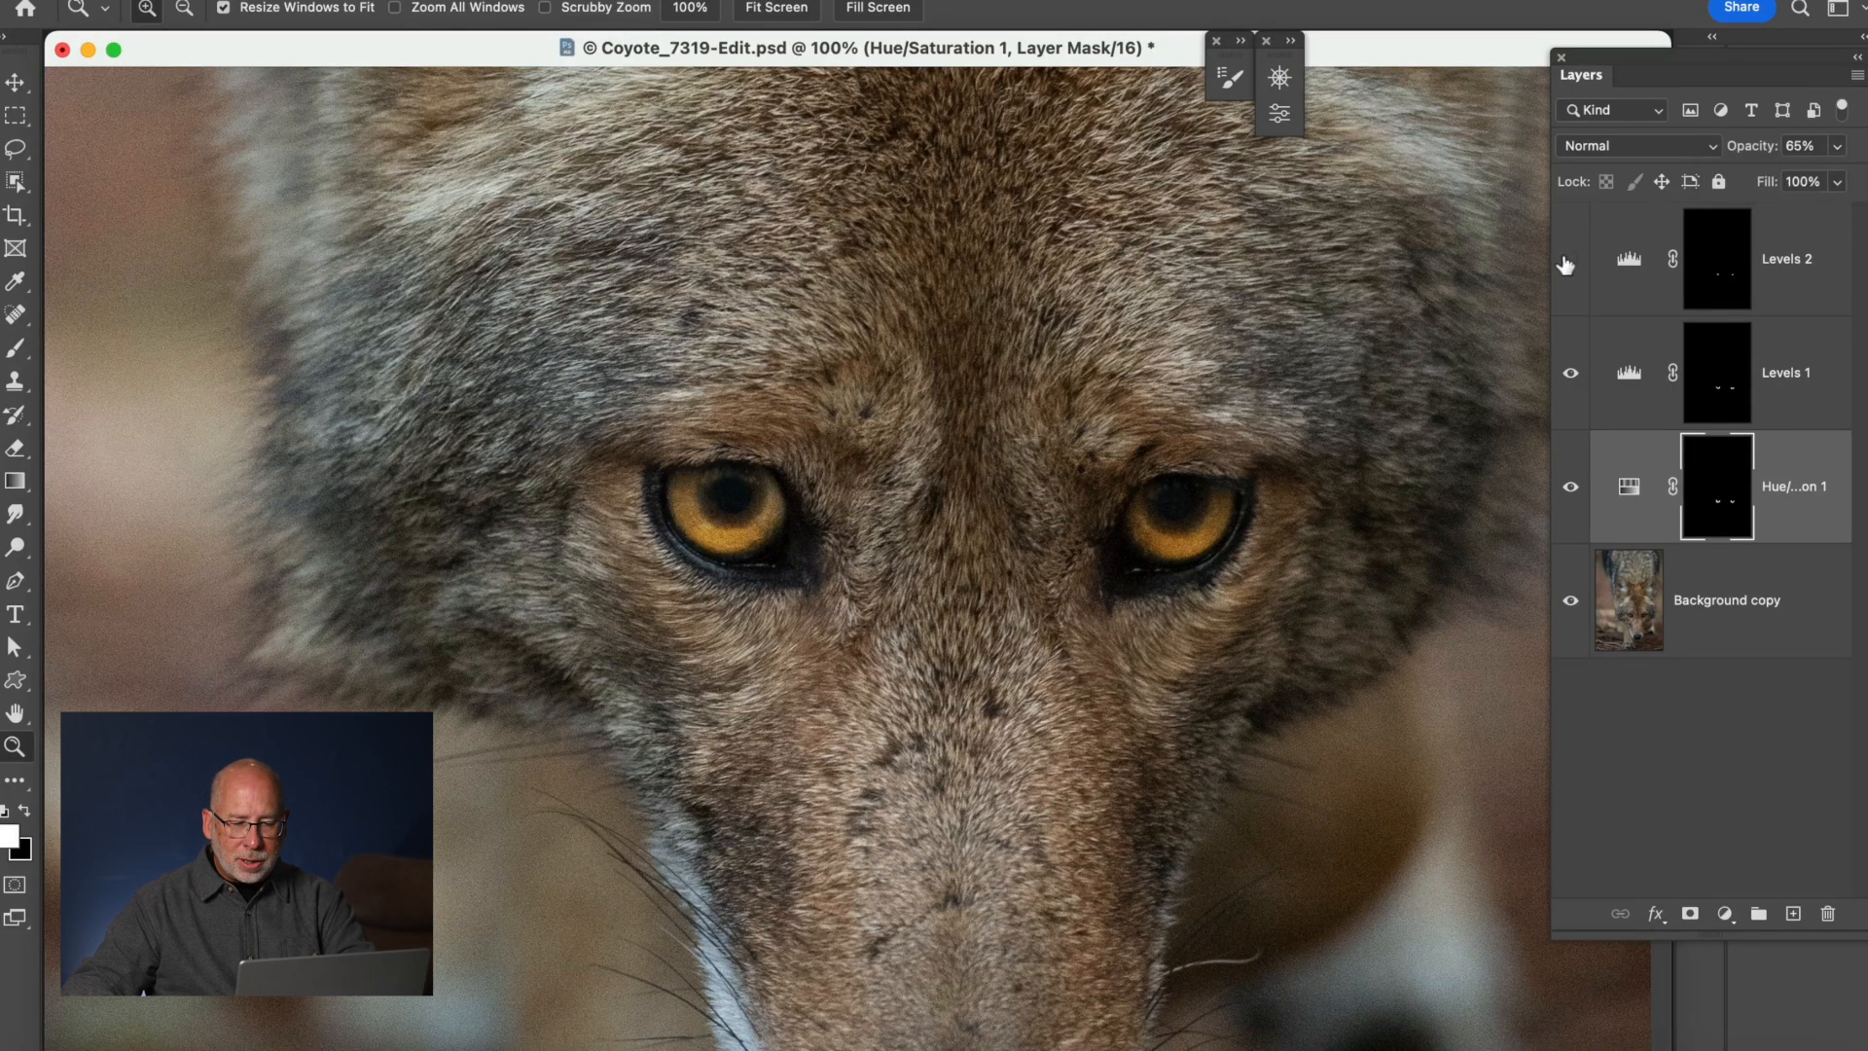
{"action": "left_click", "coordinate": [1578, 488]}
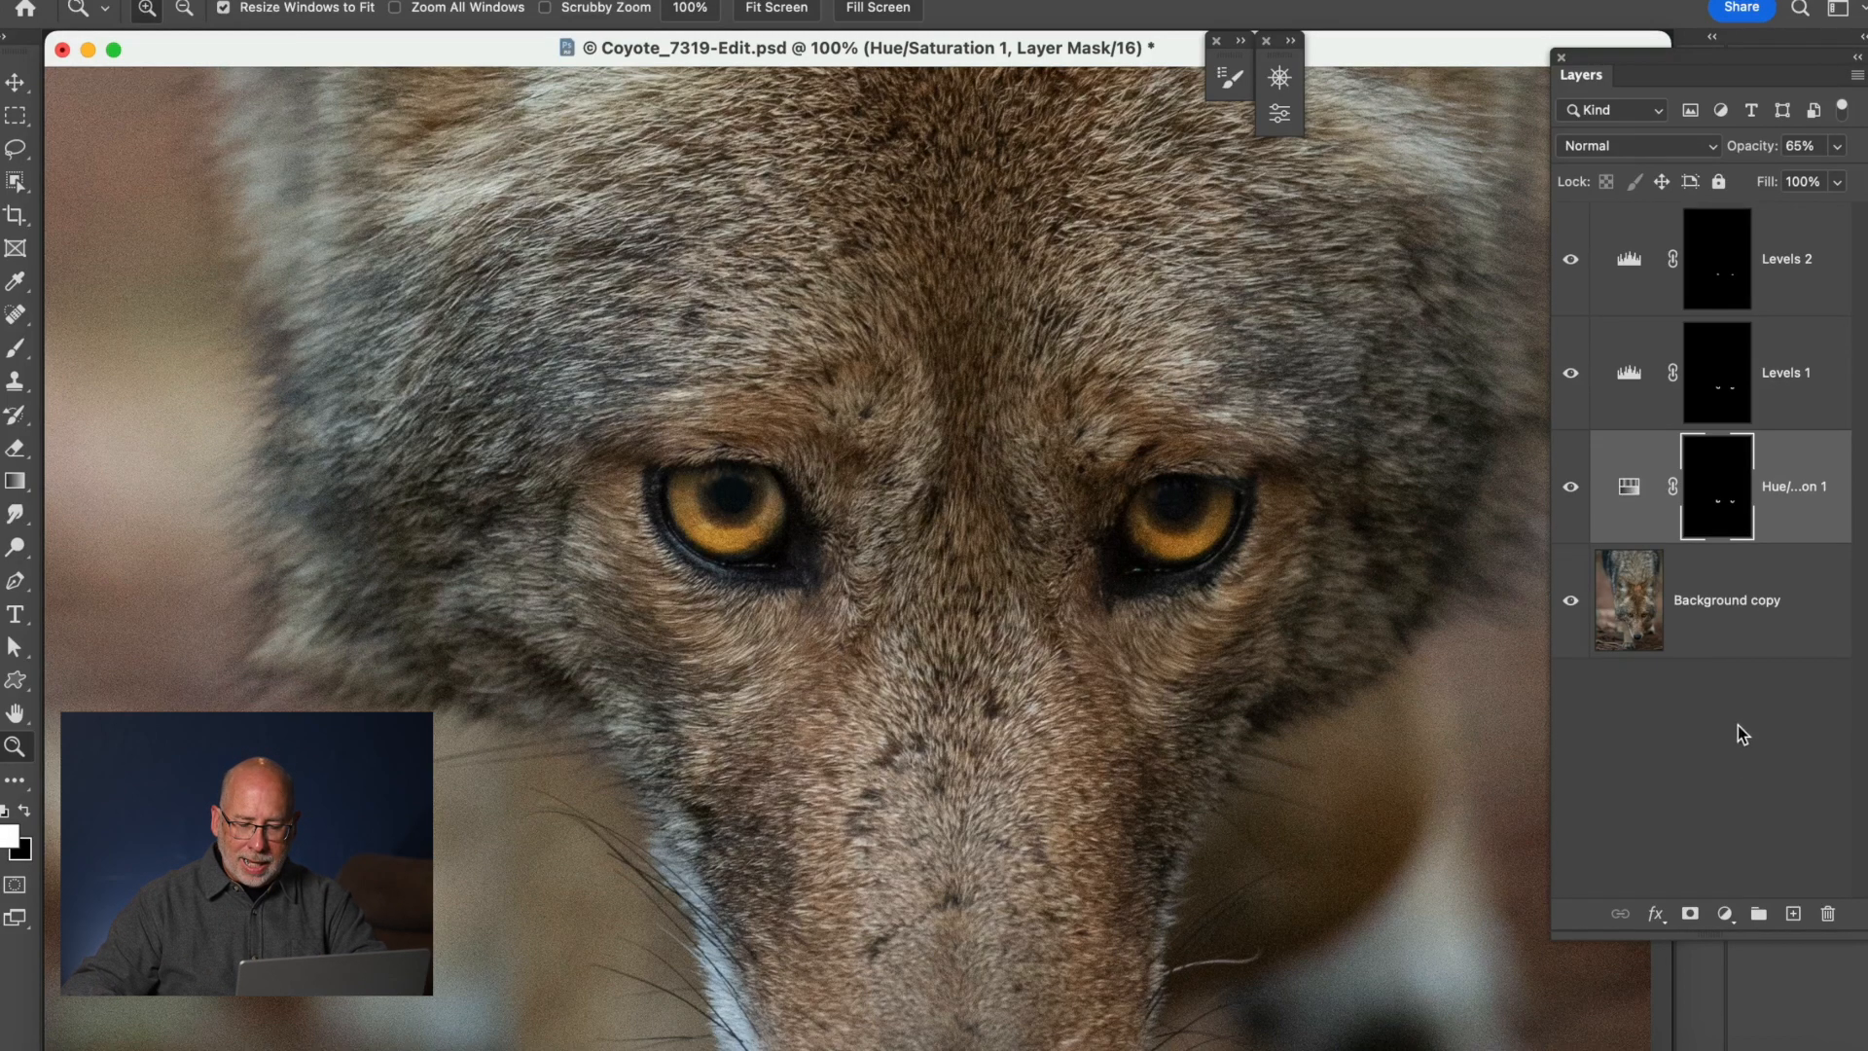
Add an empty layer above all the adjustment layers and choose the Eye Highlight brush preset for painting.
{"action": "left_click", "coordinate": [1795, 915]}
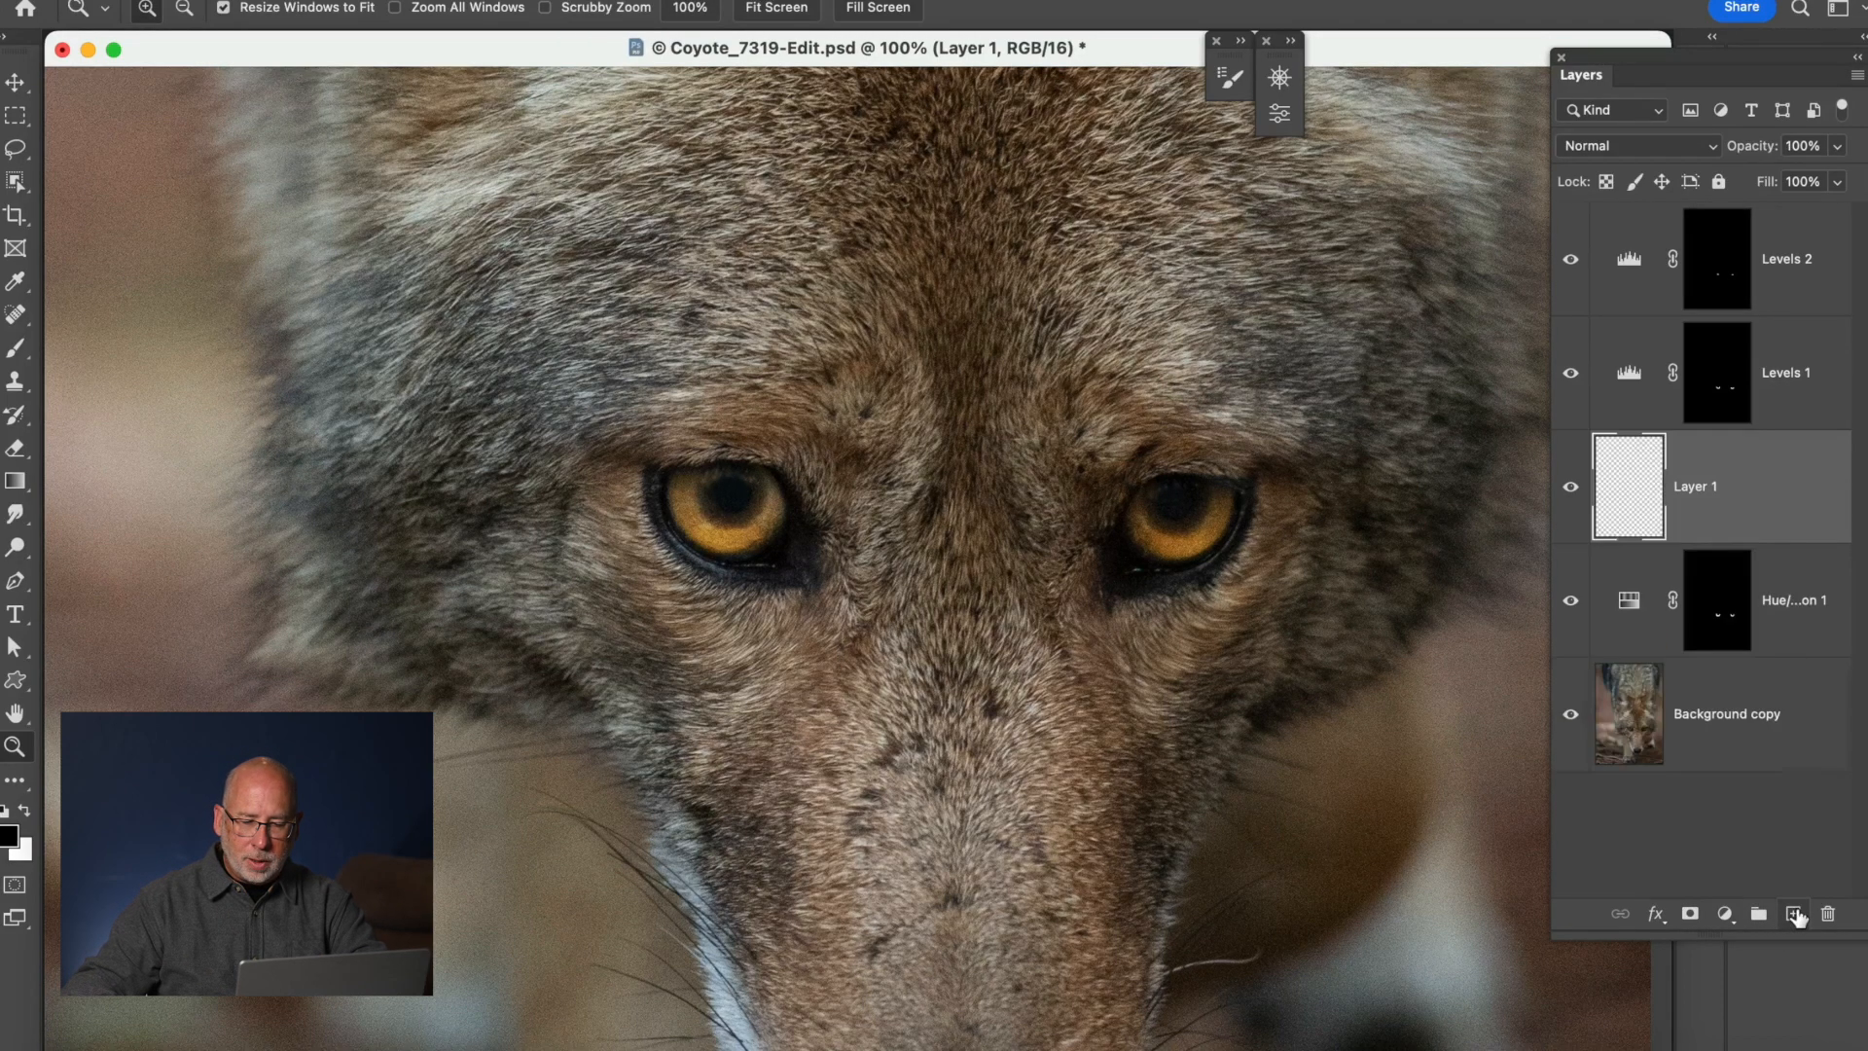
{"action": "left_click_drag", "start_coordinate": [1784, 501], "coordinate": [1763, 231]}
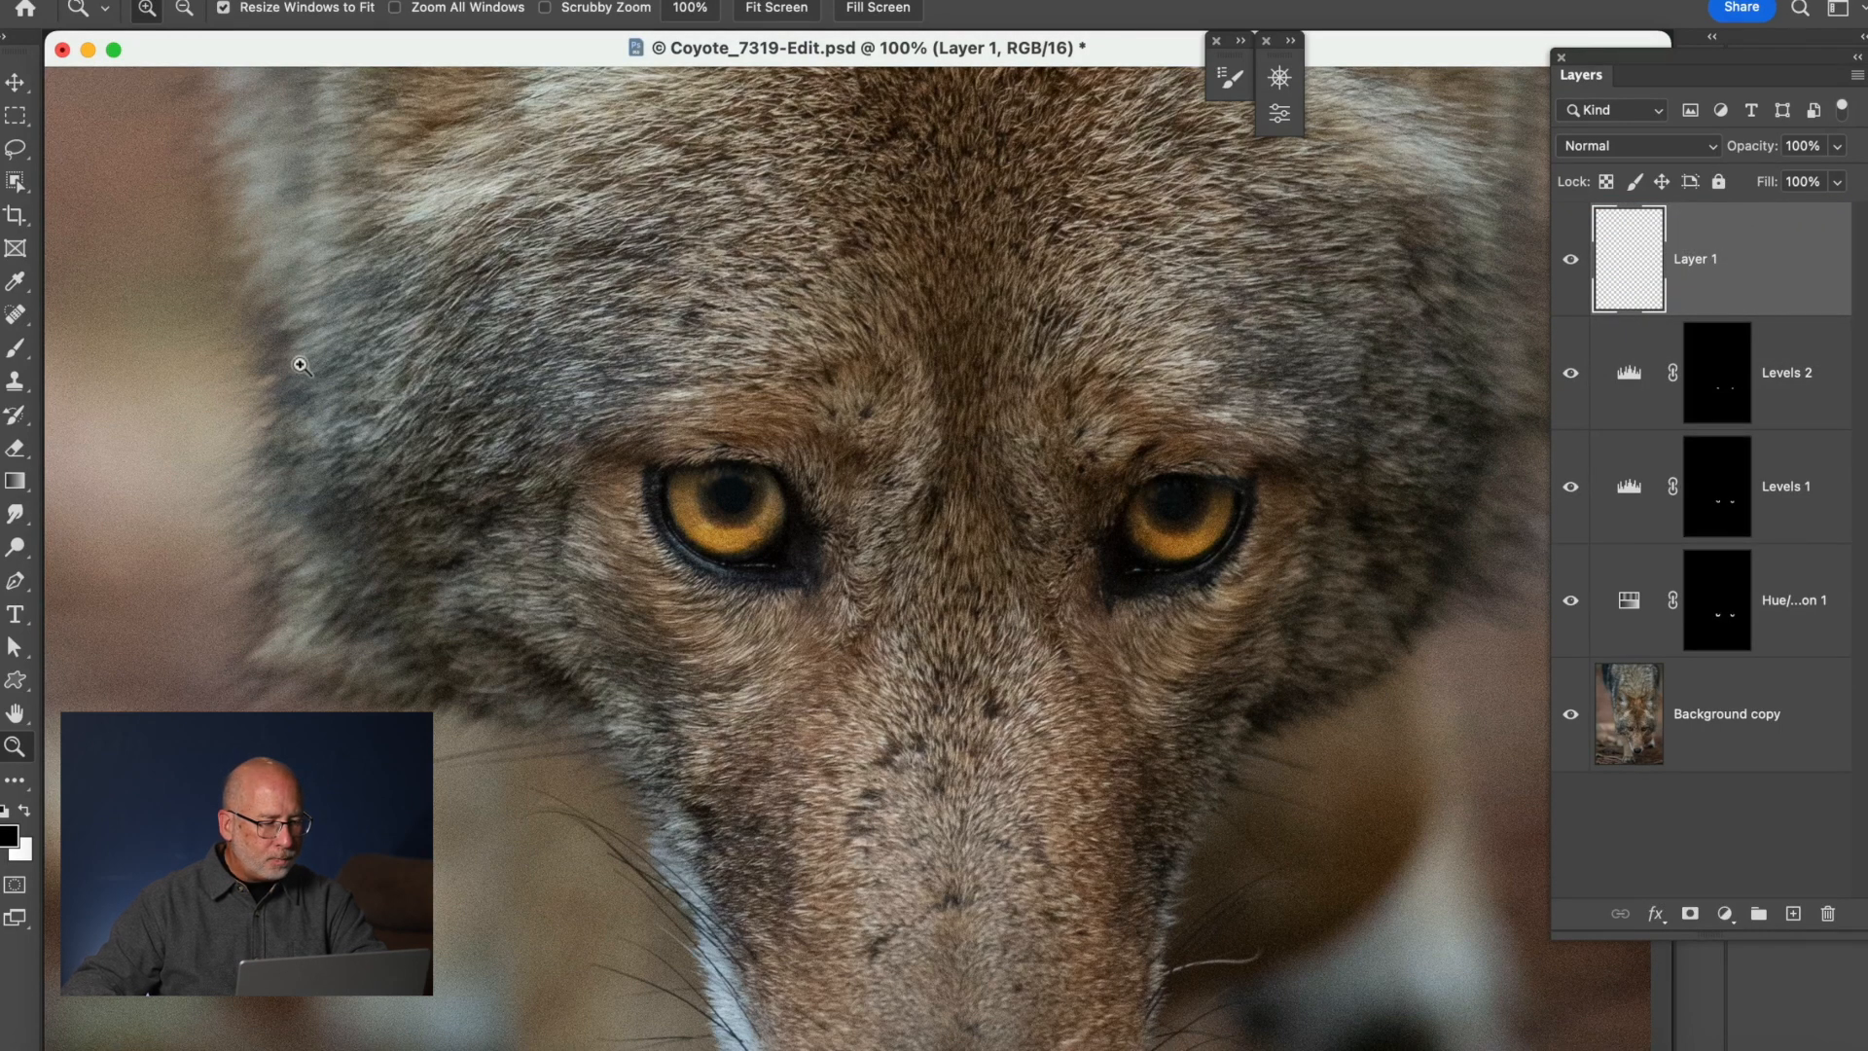
{"action": "left_click", "coordinate": [11, 360]}
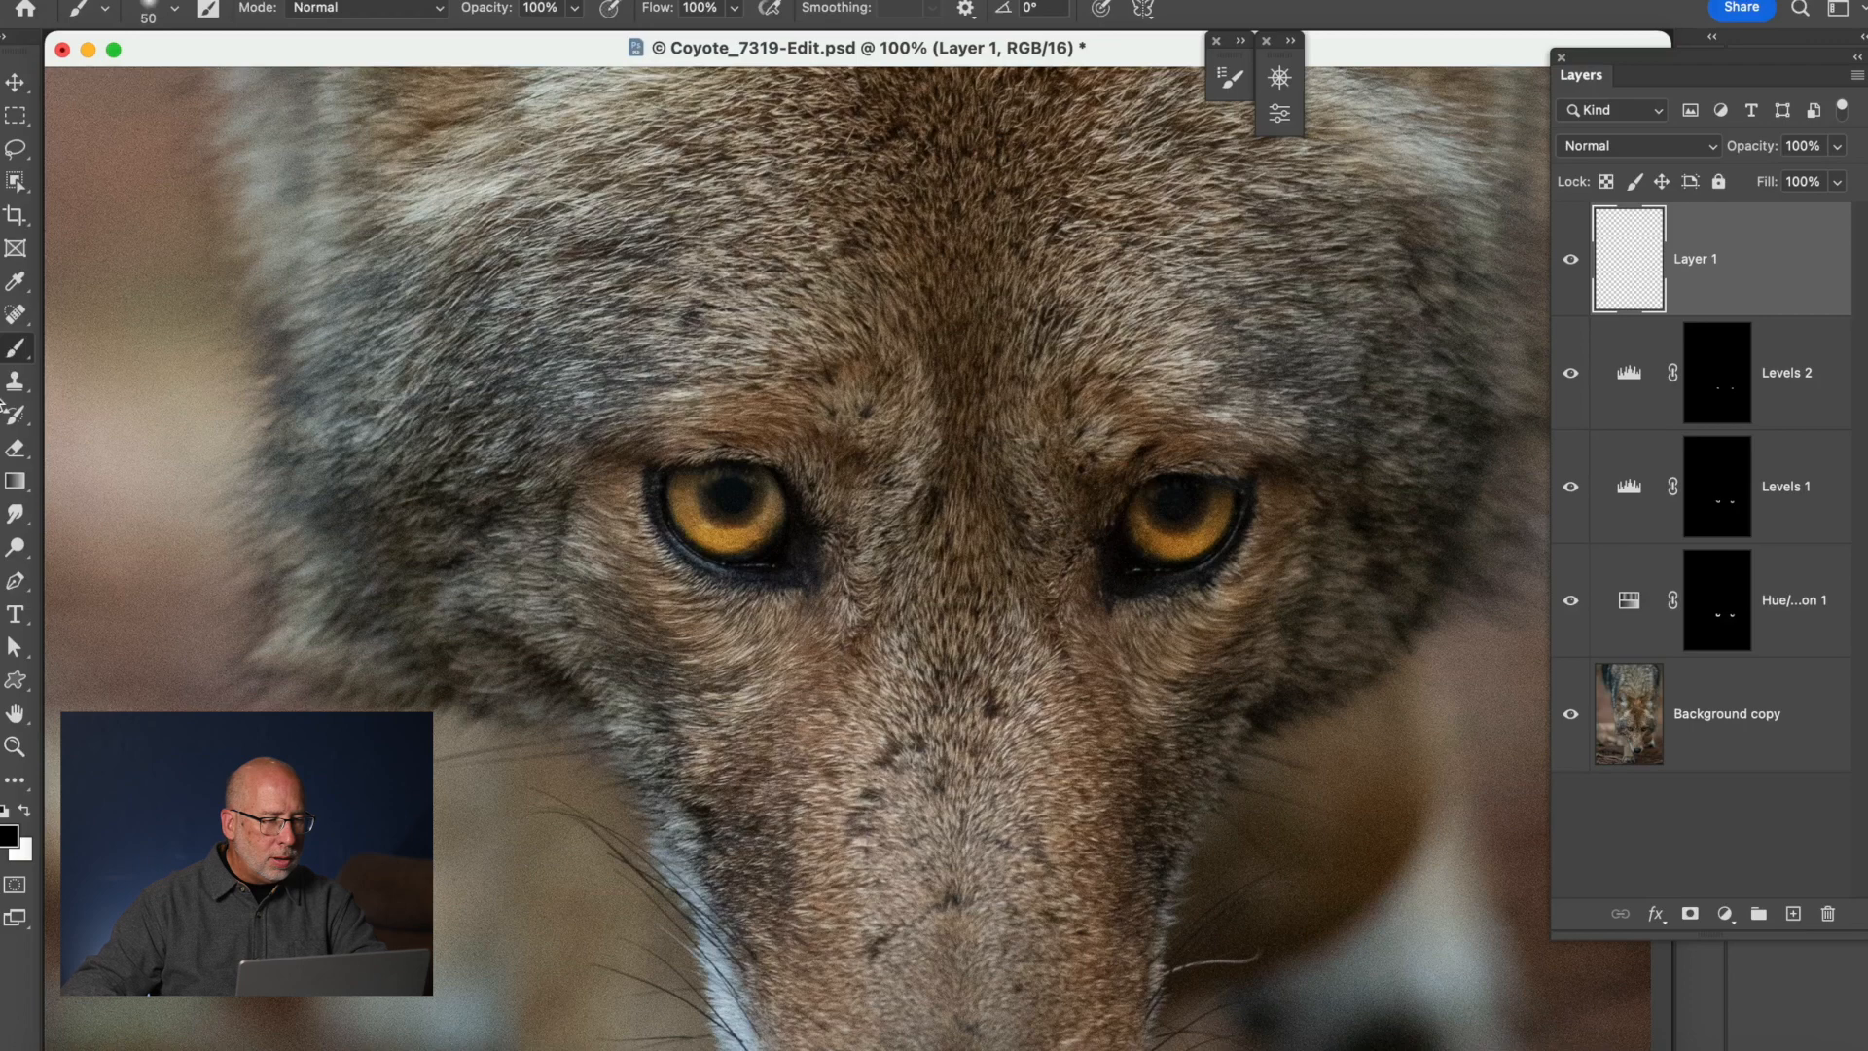
{"action": "left_click", "coordinate": [175, 11]}
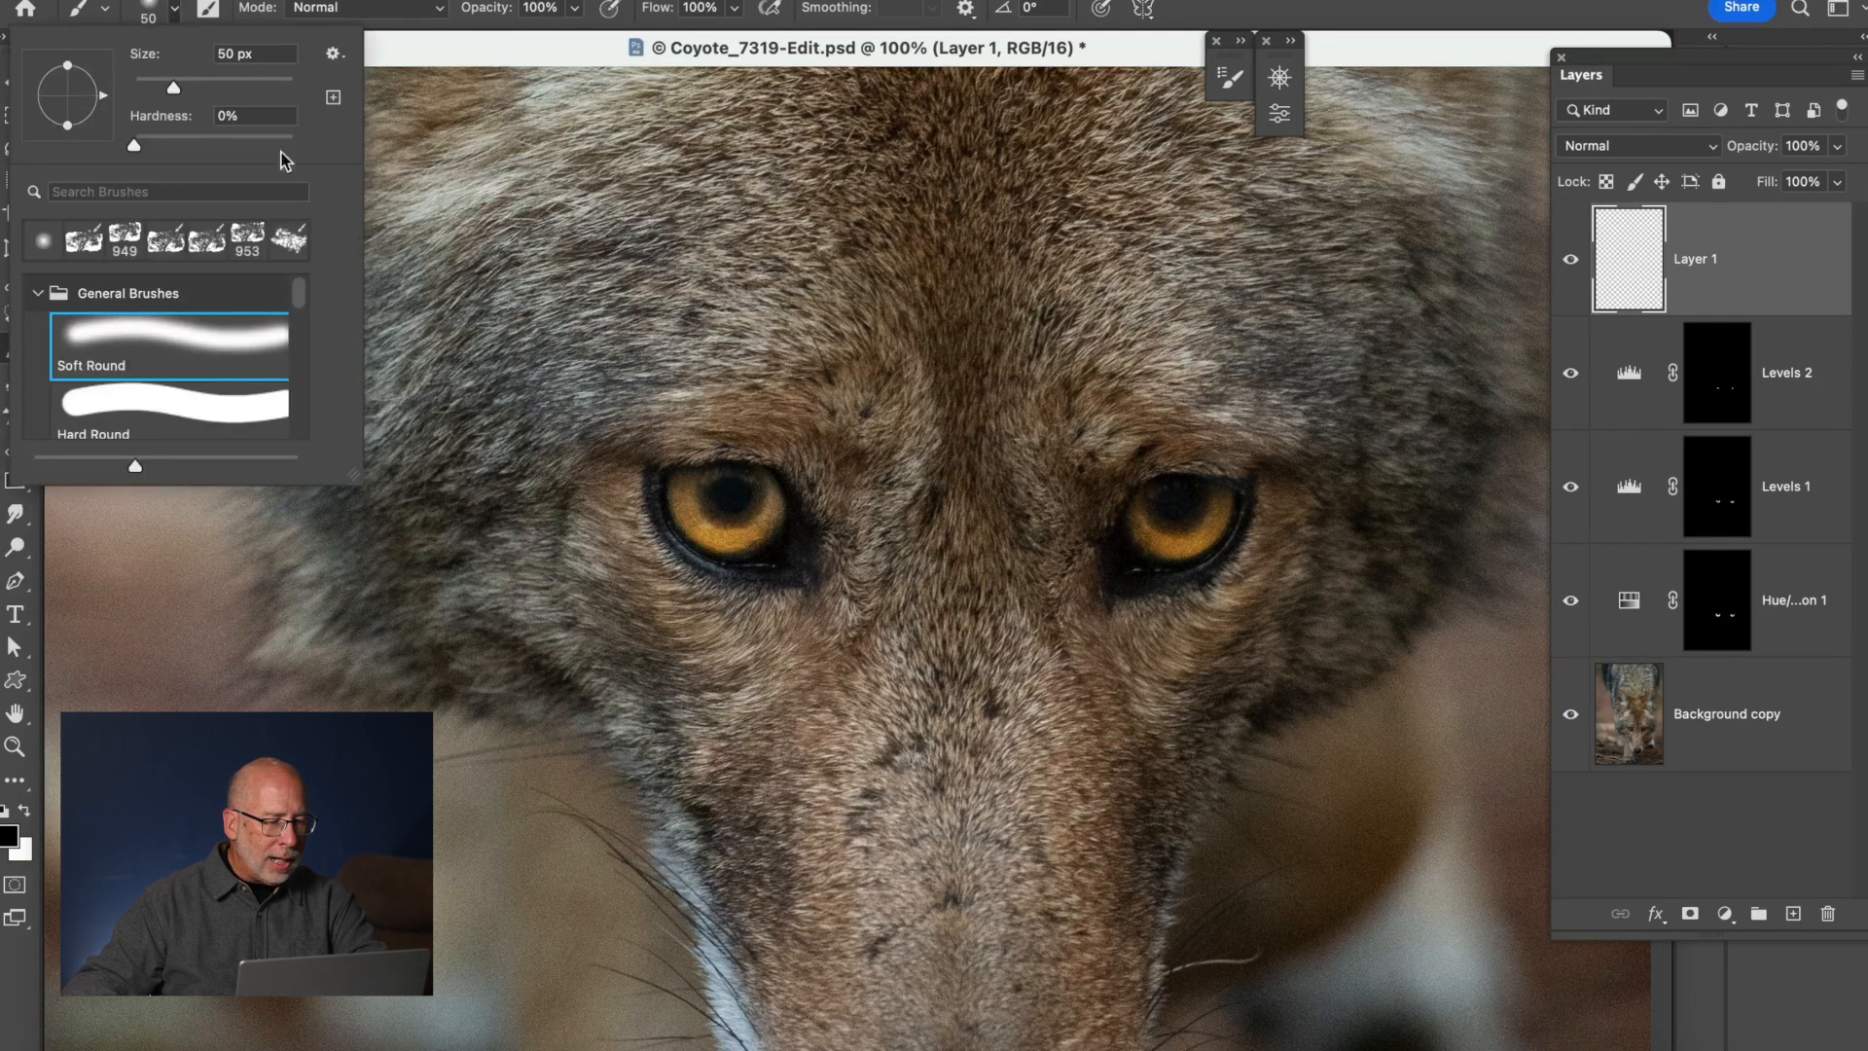
{"action": "left_click_drag", "start_coordinate": [299, 297], "coordinate": [302, 446]}
{"action": "left_click", "coordinate": [131, 417]}
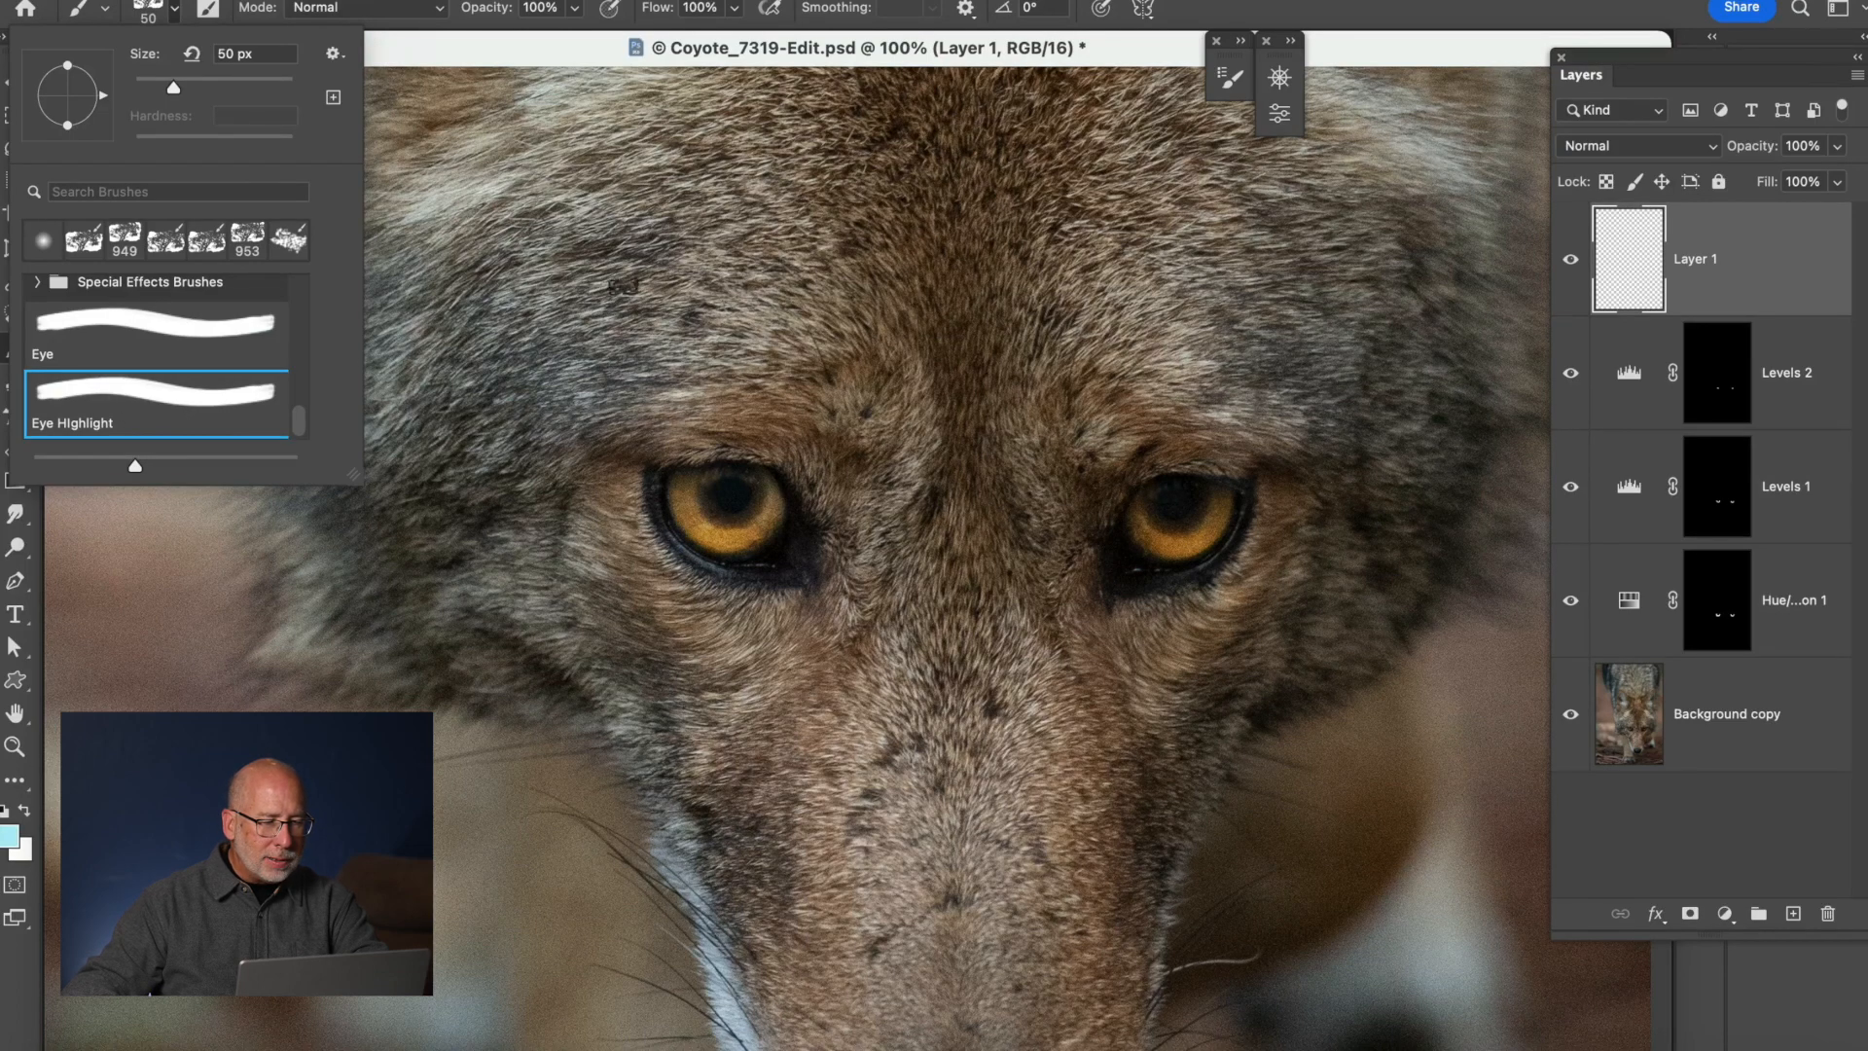
{"action": "left_click", "coordinate": [546, 65]}
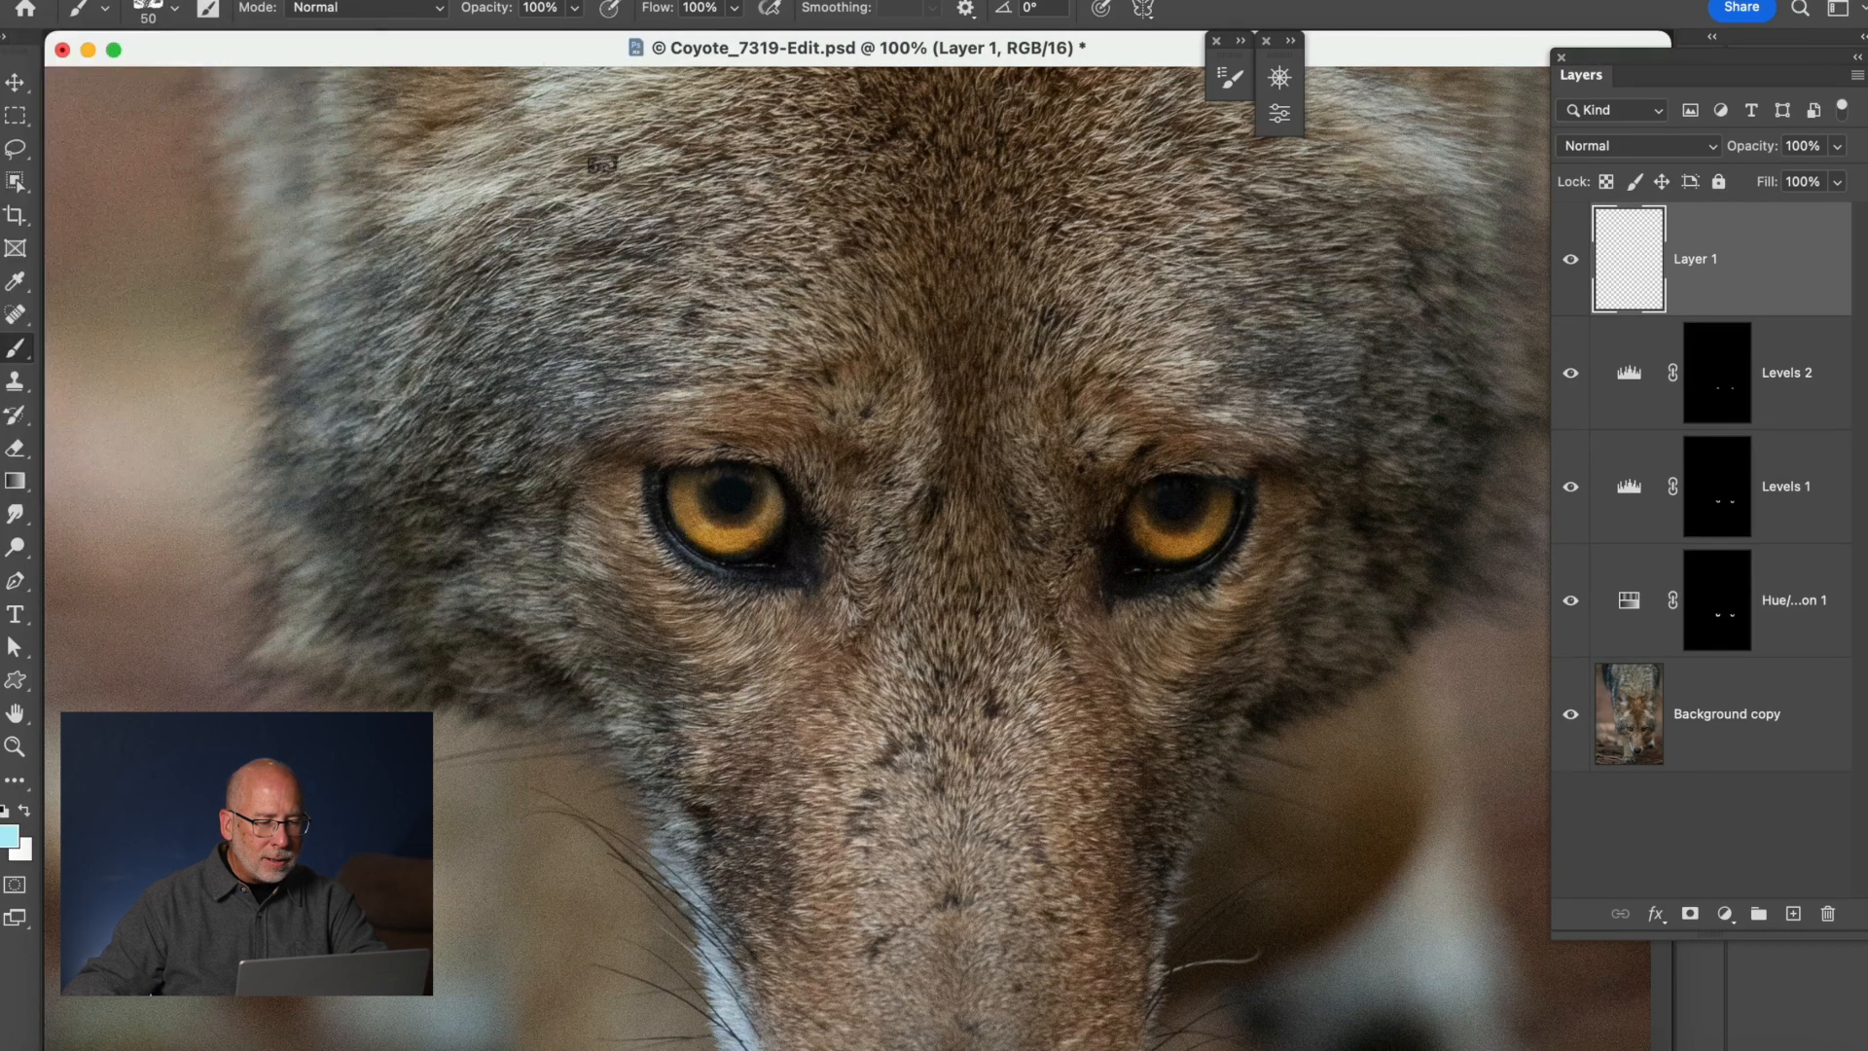
Size the Eye Highlight brush to 175 px to fit the upper part of the coyote's eye.
{"action": "key", "text": "bracketright"}
{"action": "key", "text": "bracketright"}
{"action": "key", "text": "bracketright"}
{"action": "key", "text": "bracketright"}
{"action": "key", "text": "bracketright"}
{"action": "key", "text": "bracketright"}
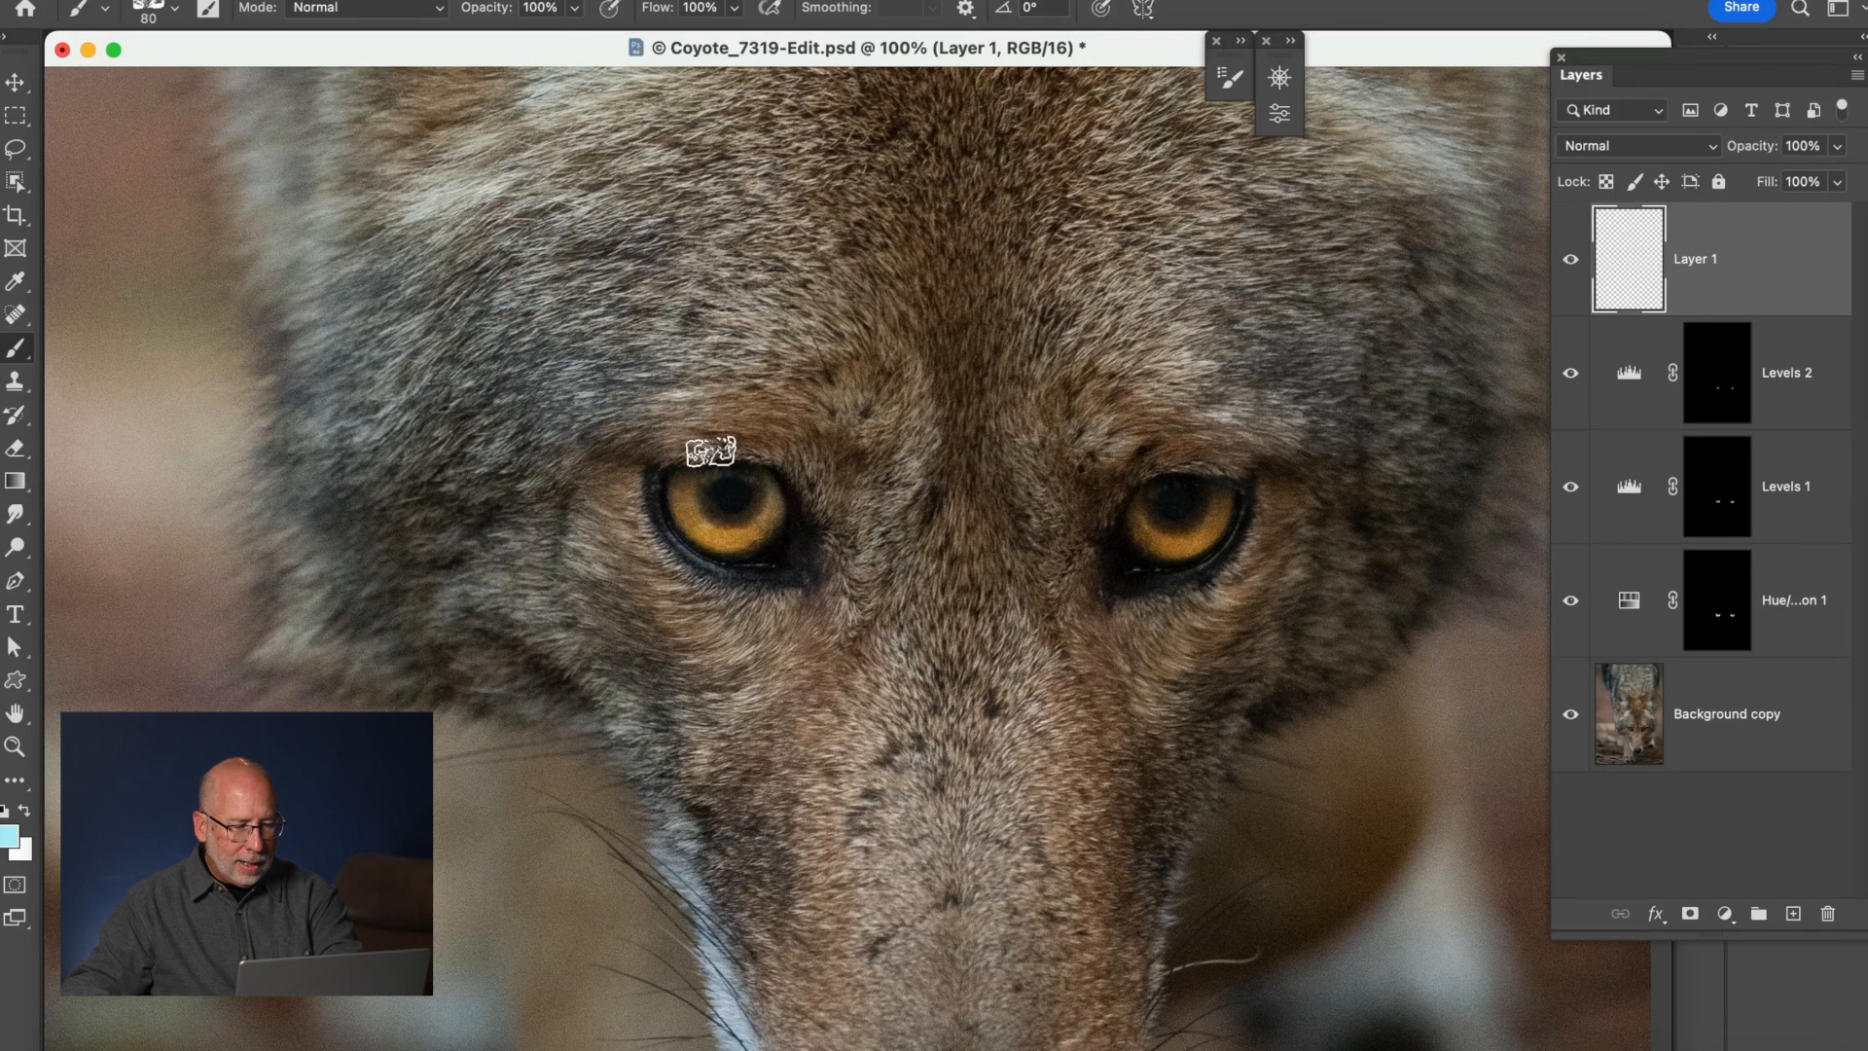
{"action": "key", "text": "bracketright"}
{"action": "key", "text": "bracketright"}
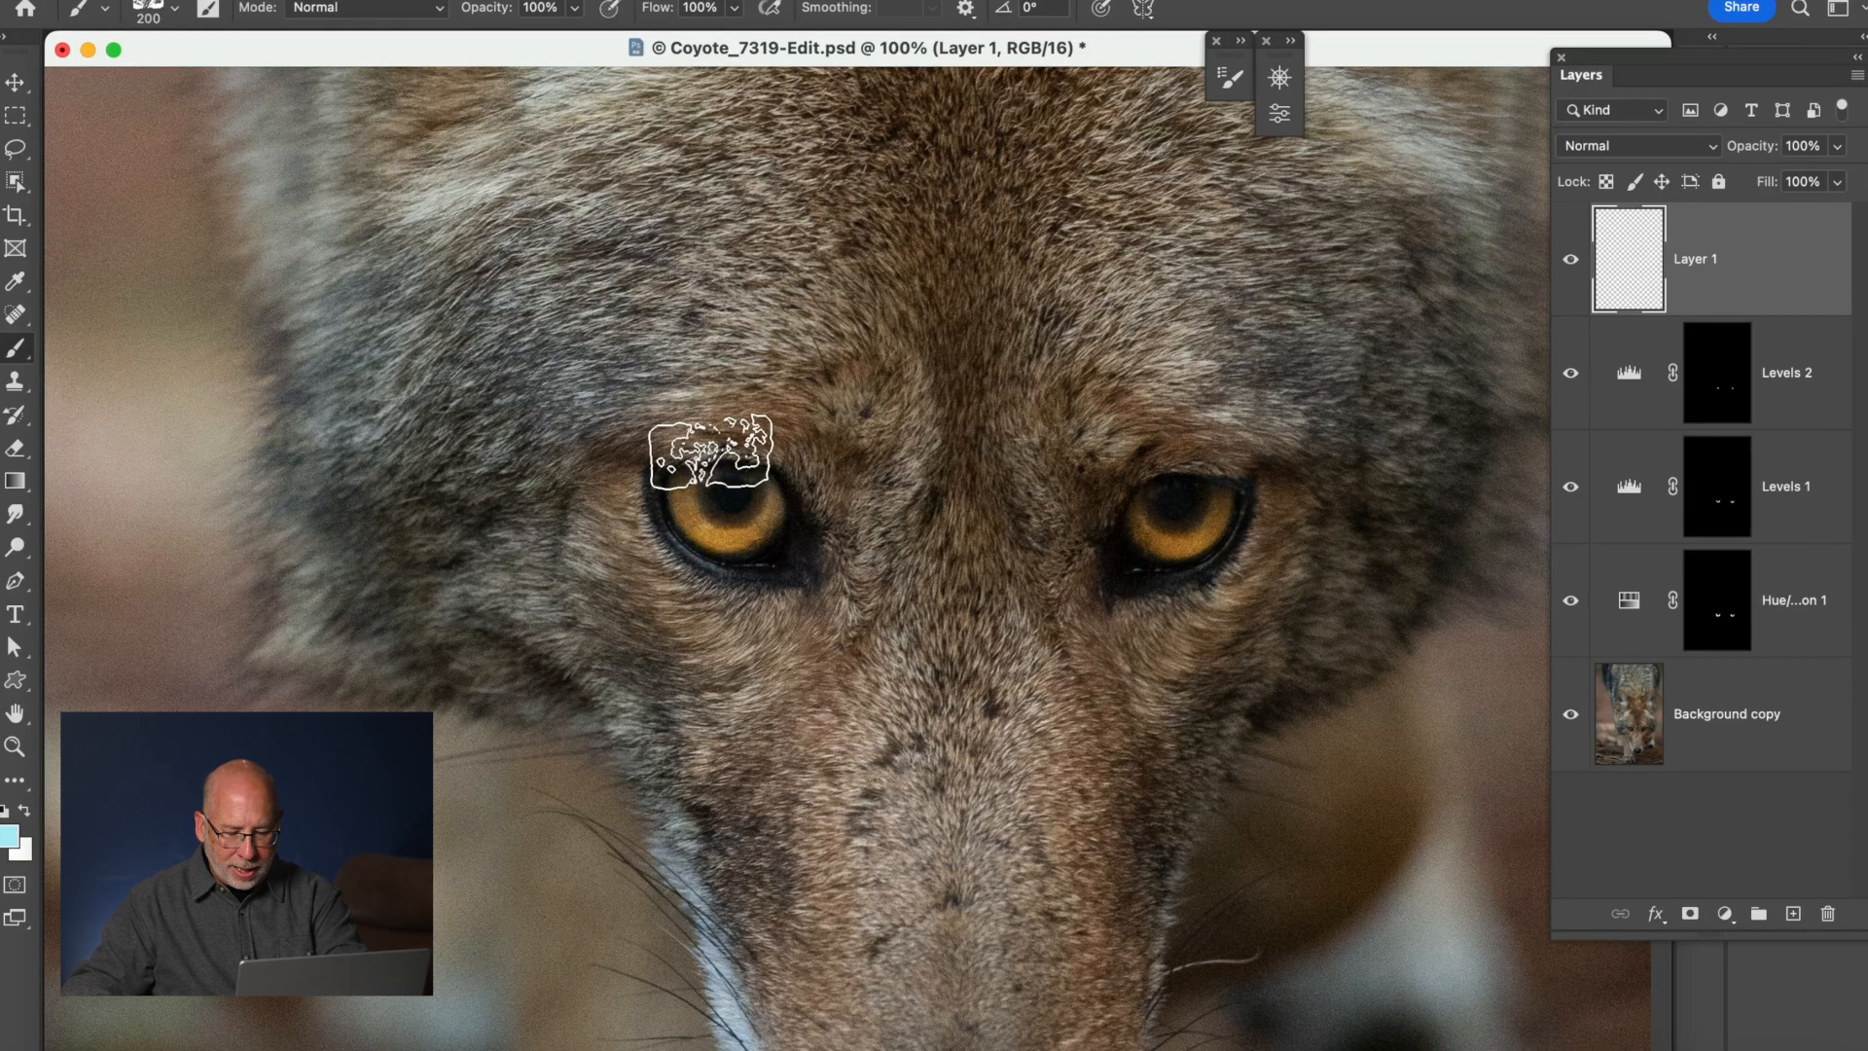
{"action": "key", "text": "bracketleft"}
{"action": "key", "text": "bracketleft"}
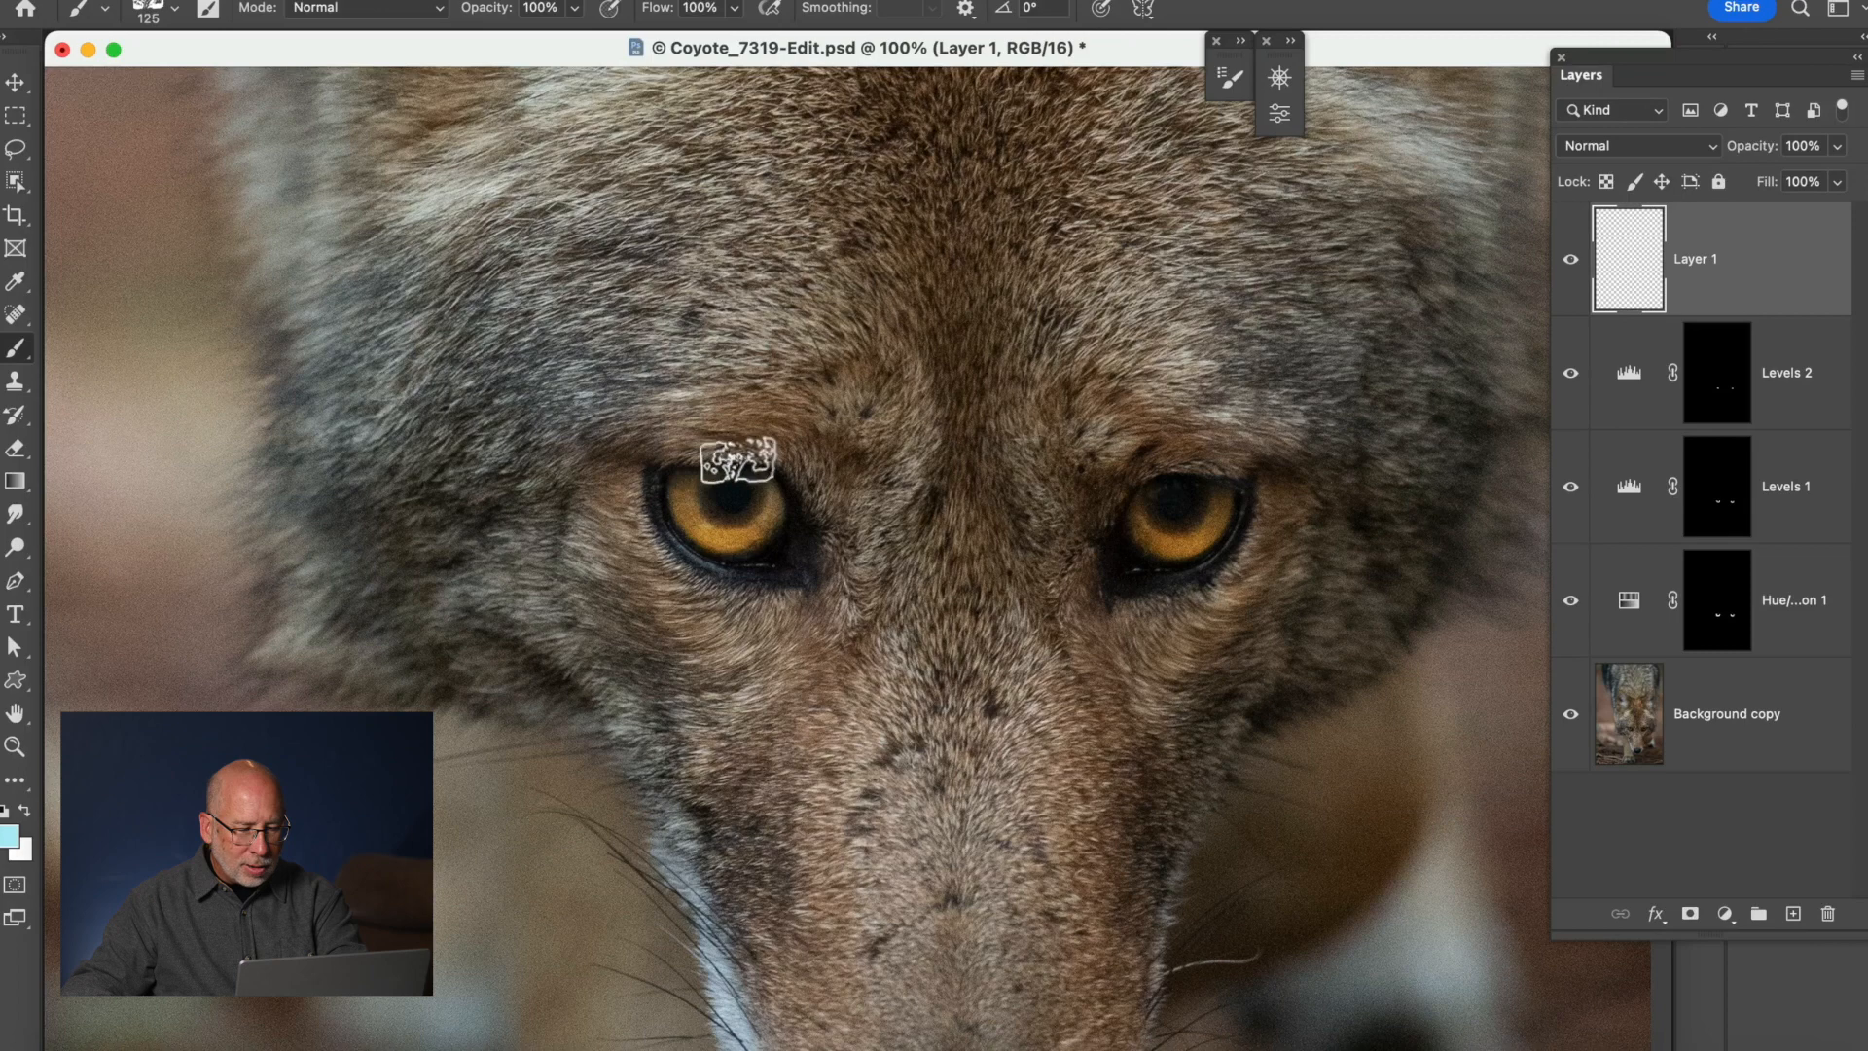
{"action": "key", "text": "bracketright"}
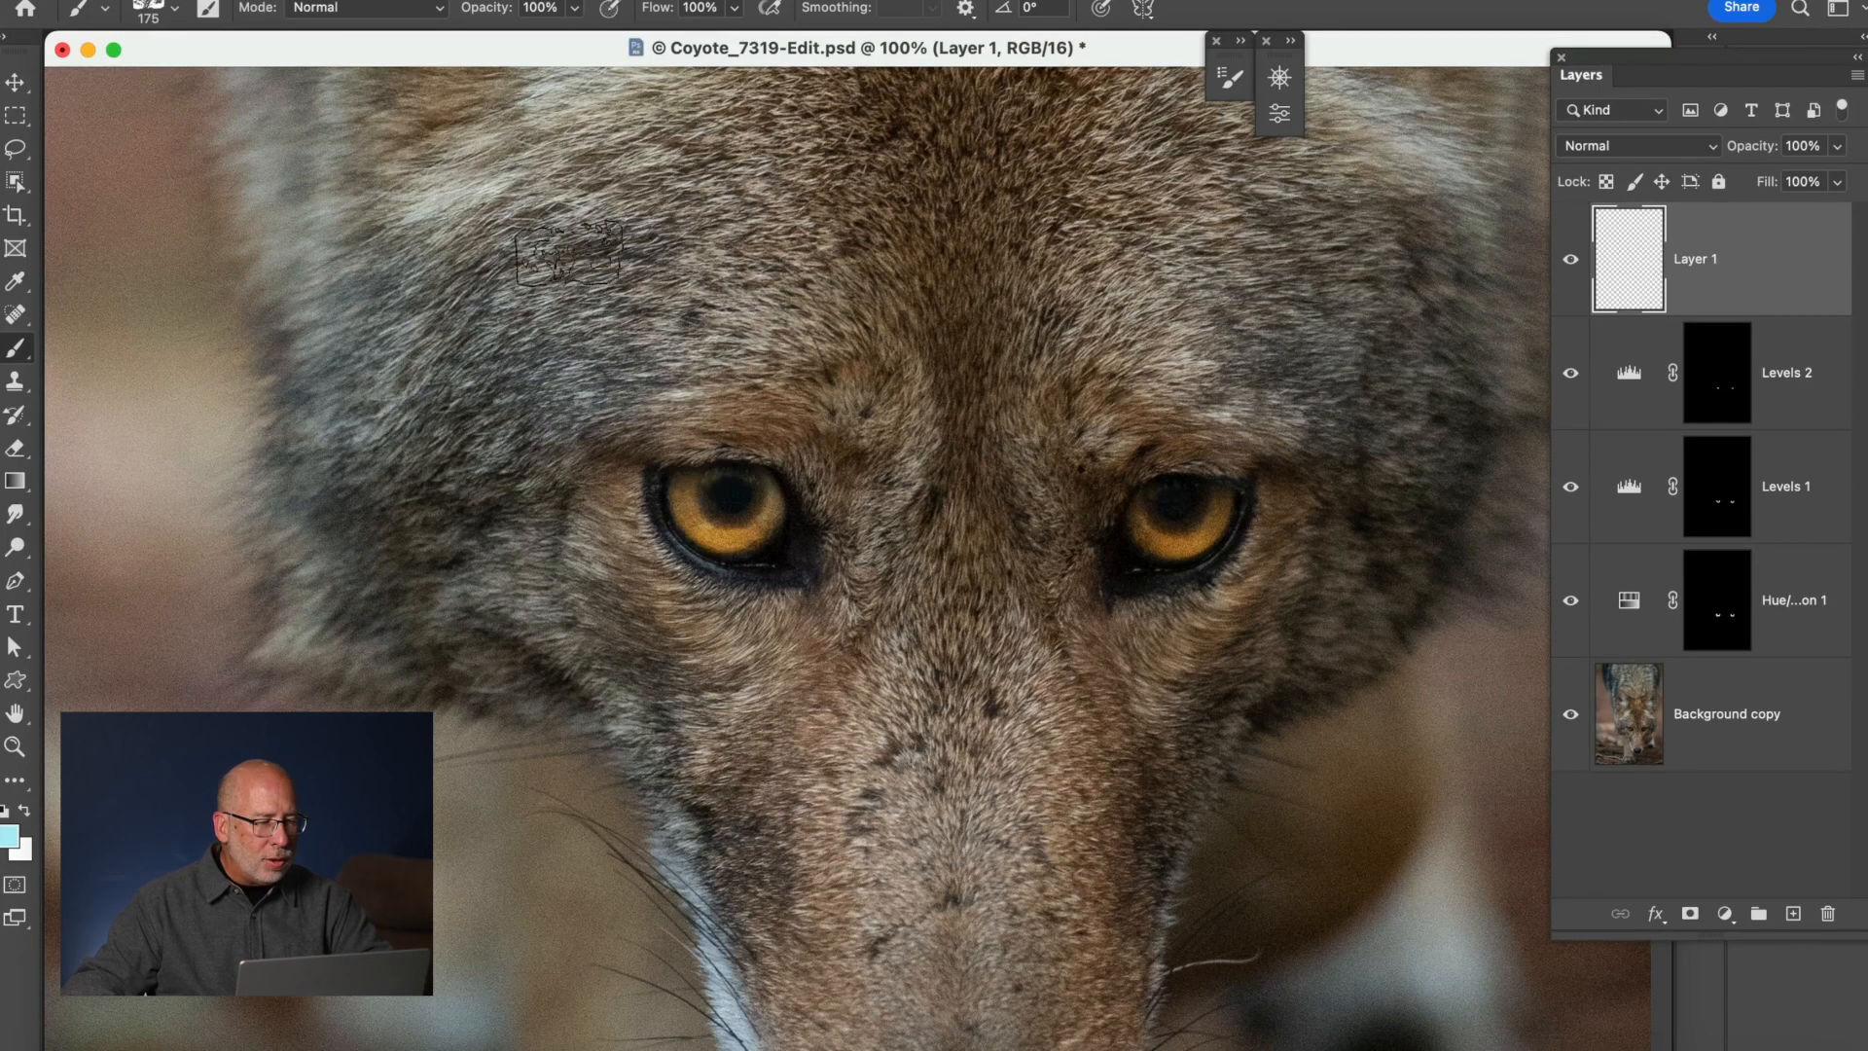
Rotate the brush tip to -10° and stamp one light-blue tree highlight over the upper part of each coyote eye.
{"action": "left_click", "coordinate": [177, 13]}
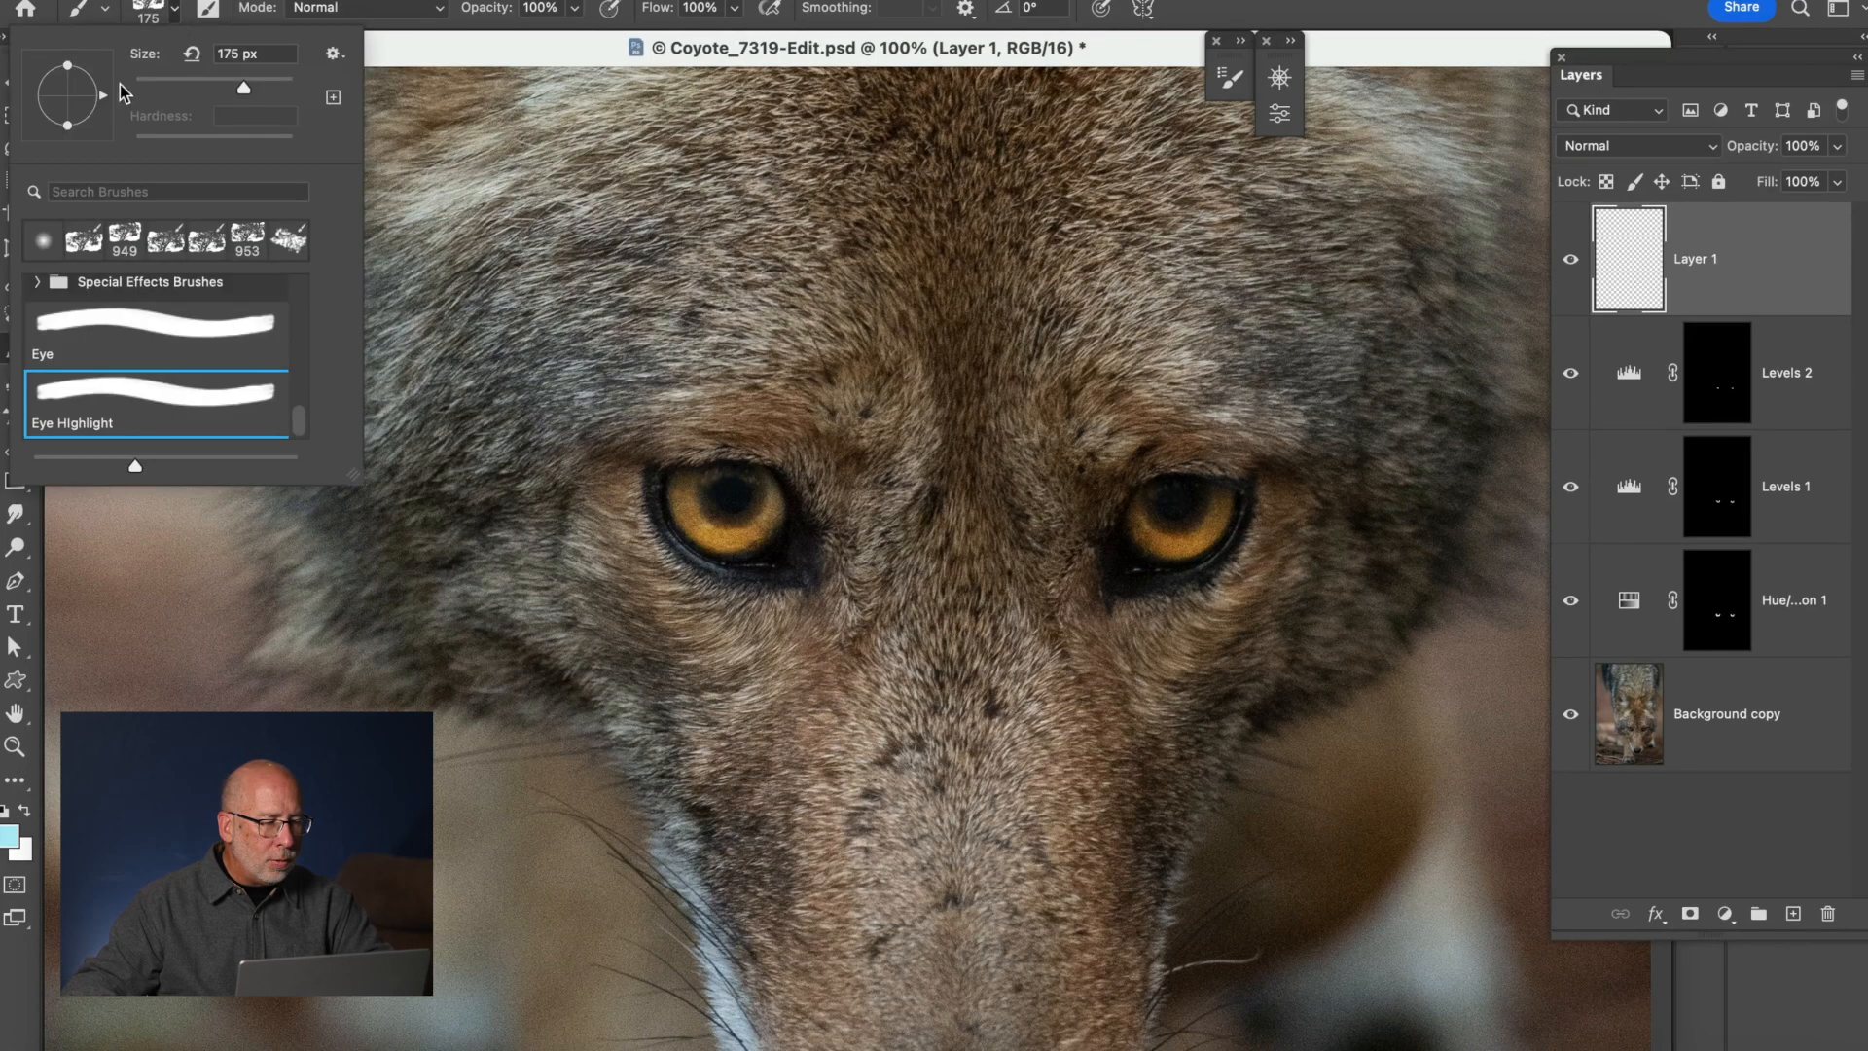
{"action": "mouse_move", "coordinate": [100, 113]}
{"action": "left_mouse_down"}
{"action": "mouse_move", "coordinate": [709, 479]}
{"action": "mouse_move", "coordinate": [238, 176]}
{"action": "left_mouse_up"}
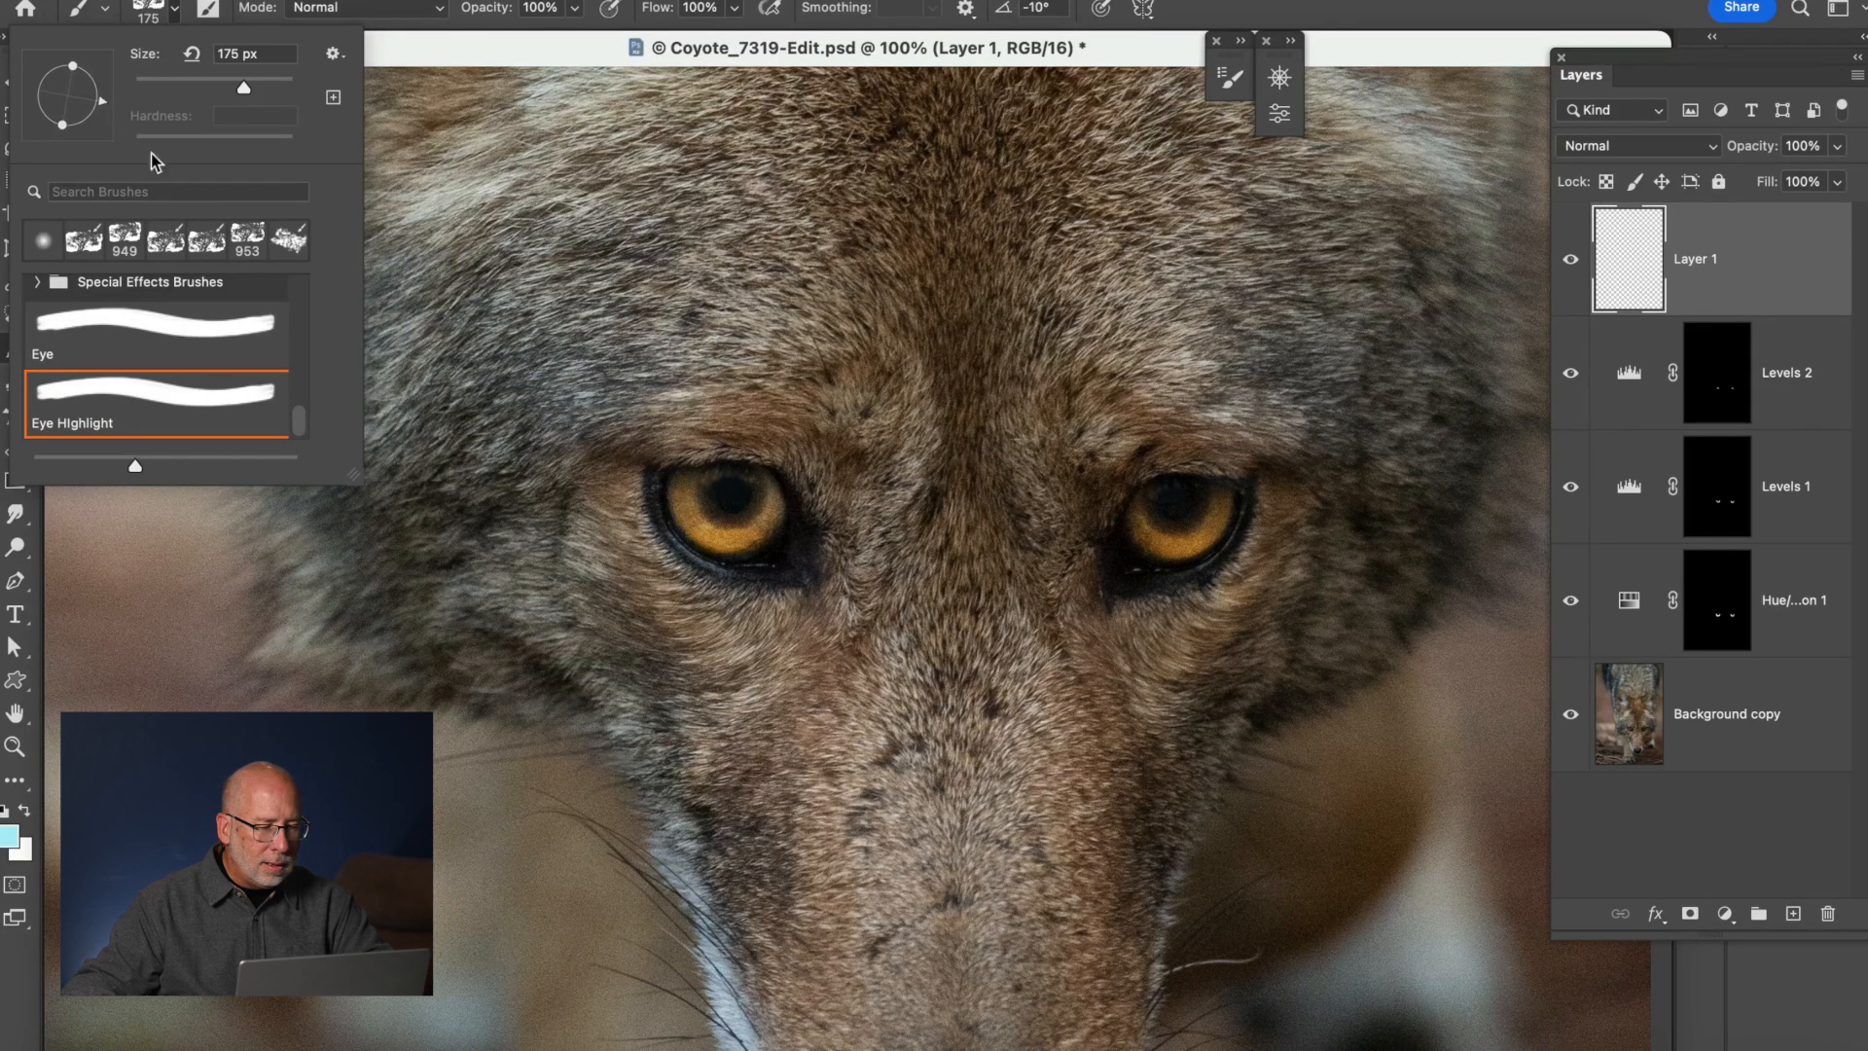
{"action": "left_click", "coordinate": [623, 74]}
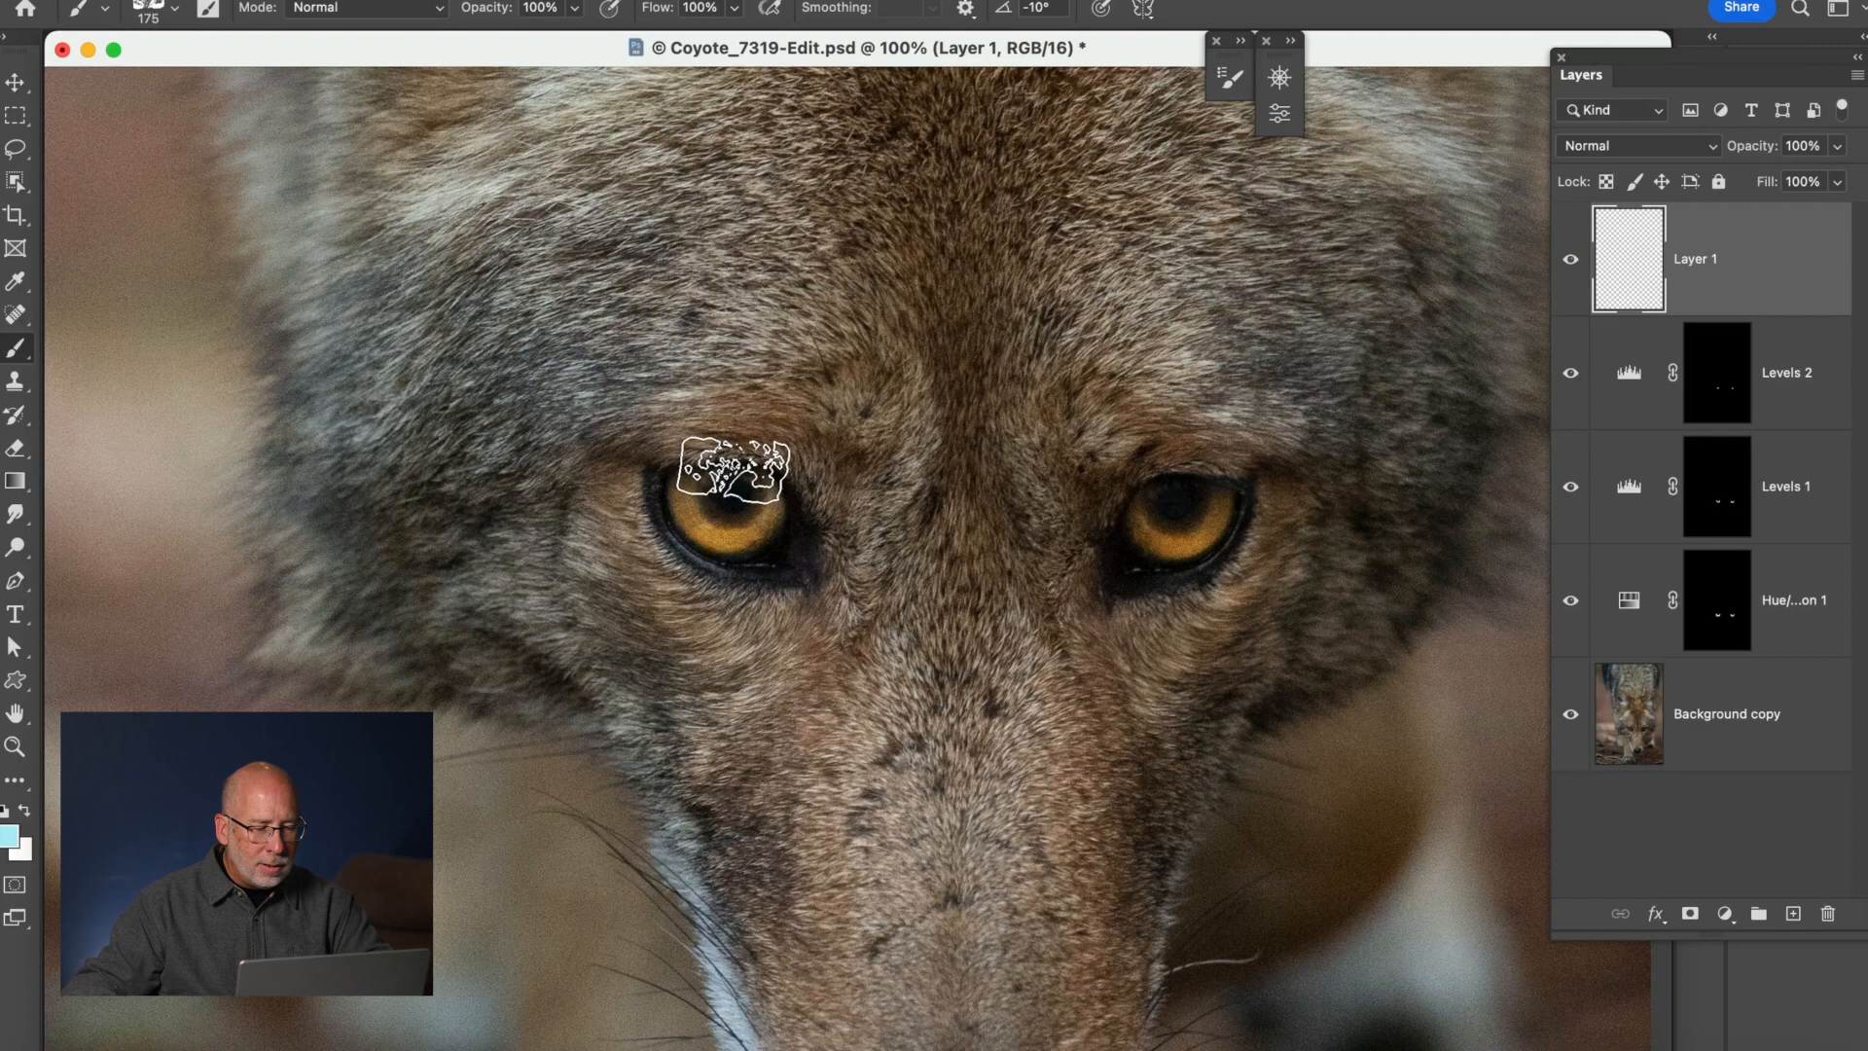
{"action": "left_click", "coordinate": [734, 471]}
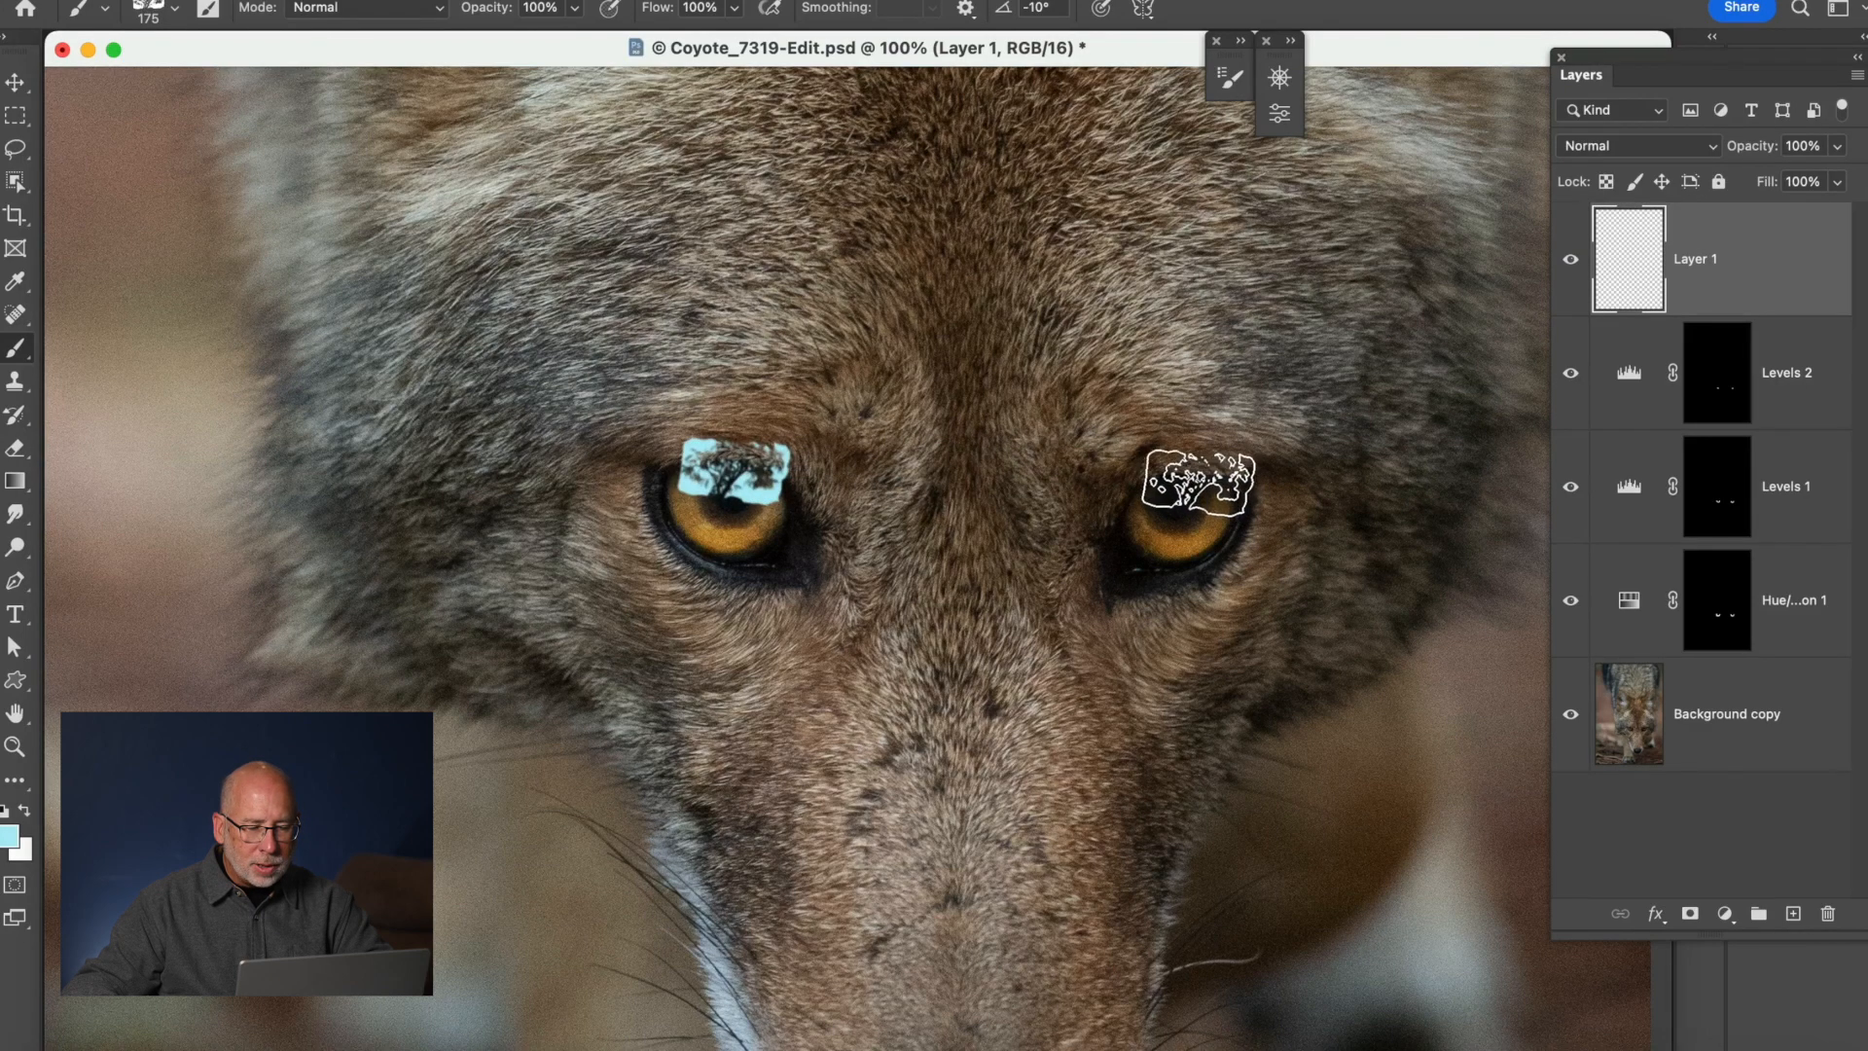
{"action": "left_click", "coordinate": [1187, 474]}
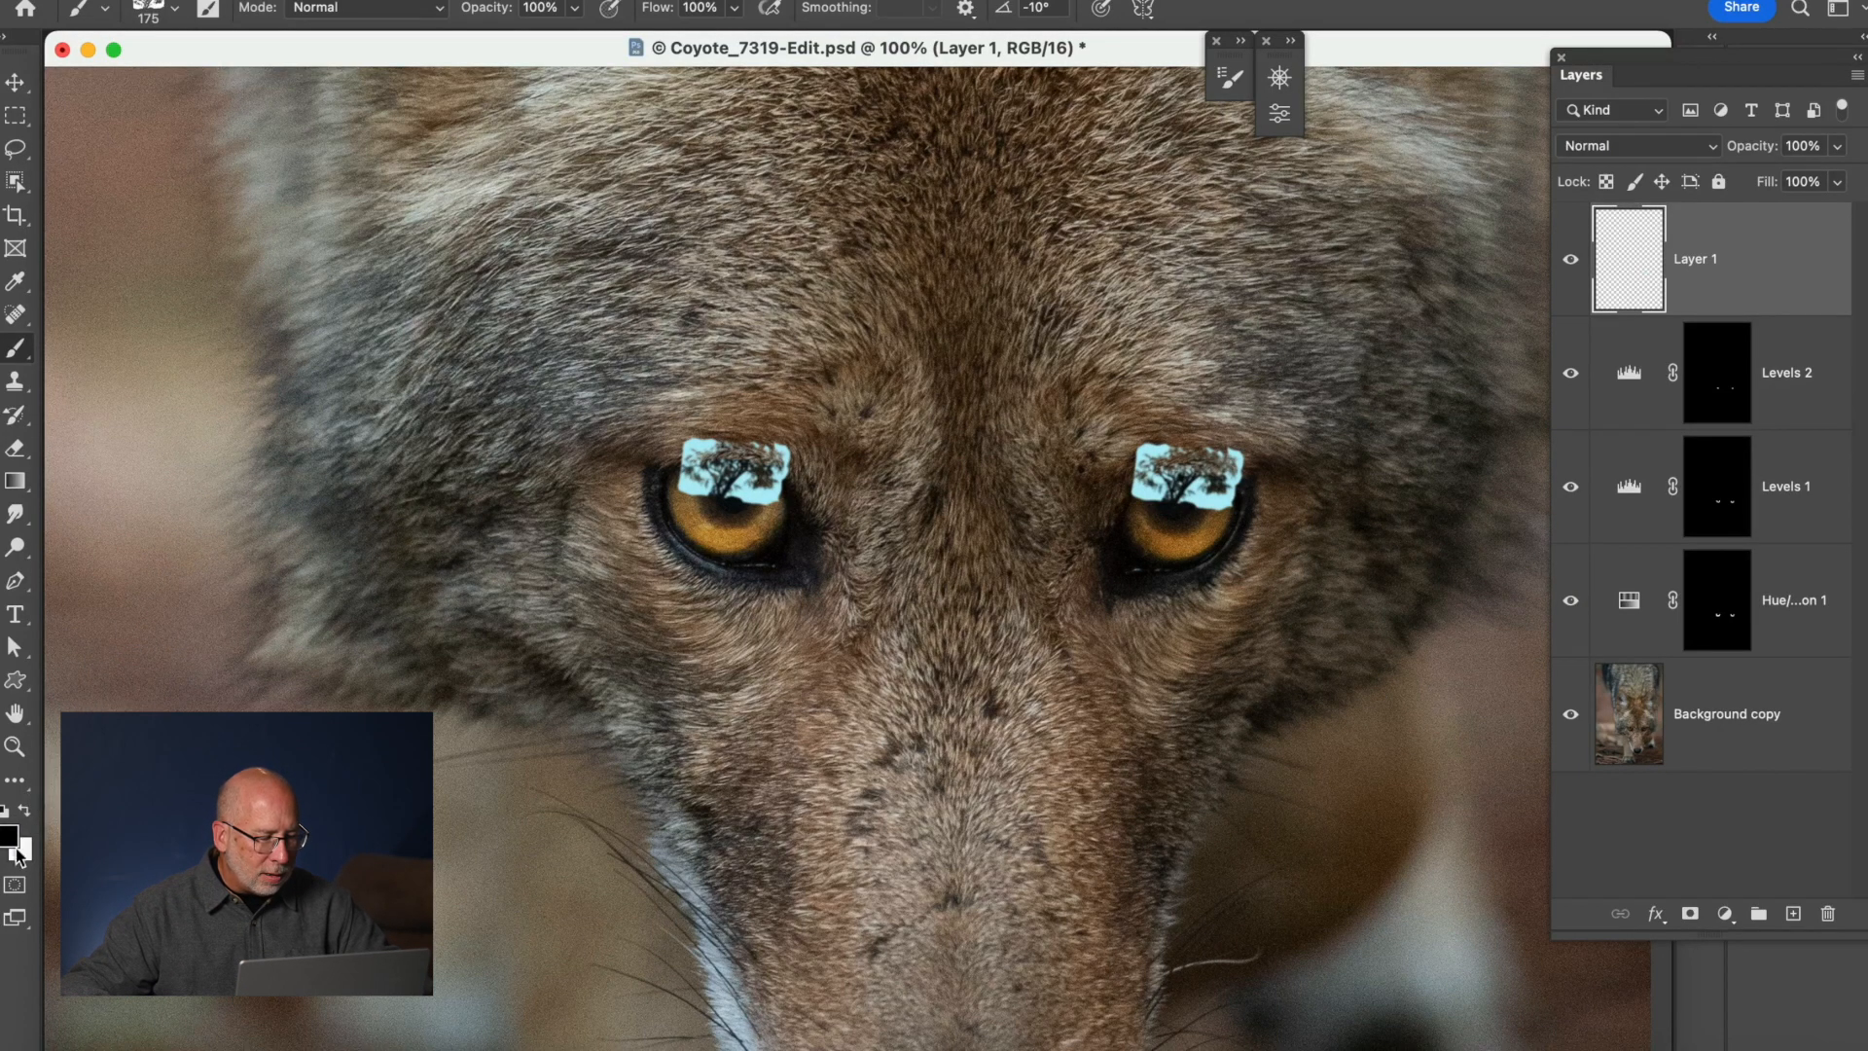
Switch to the Soft Round brush and add a white layer mask to the highlight layer.
{"action": "left_click", "coordinate": [175, 14]}
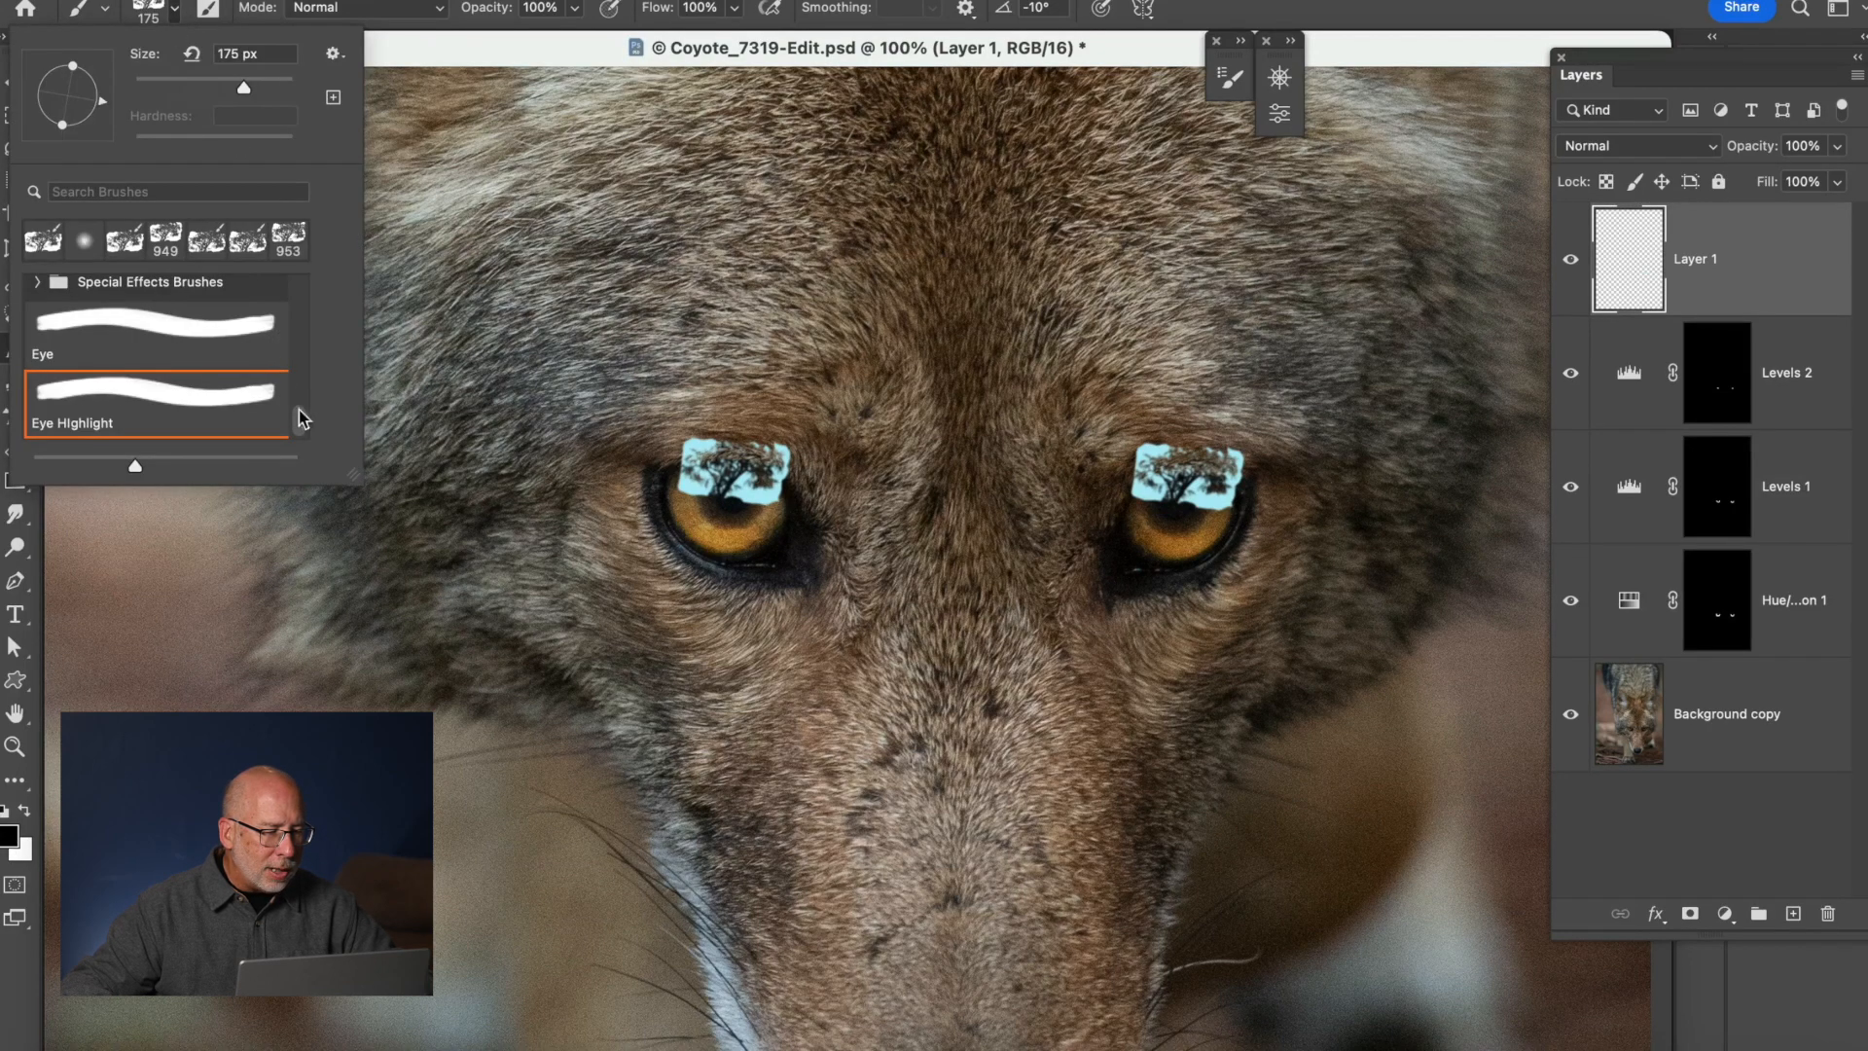
{"action": "left_click_drag", "start_coordinate": [303, 420], "coordinate": [324, 260]}
{"action": "left_click", "coordinate": [181, 338]}
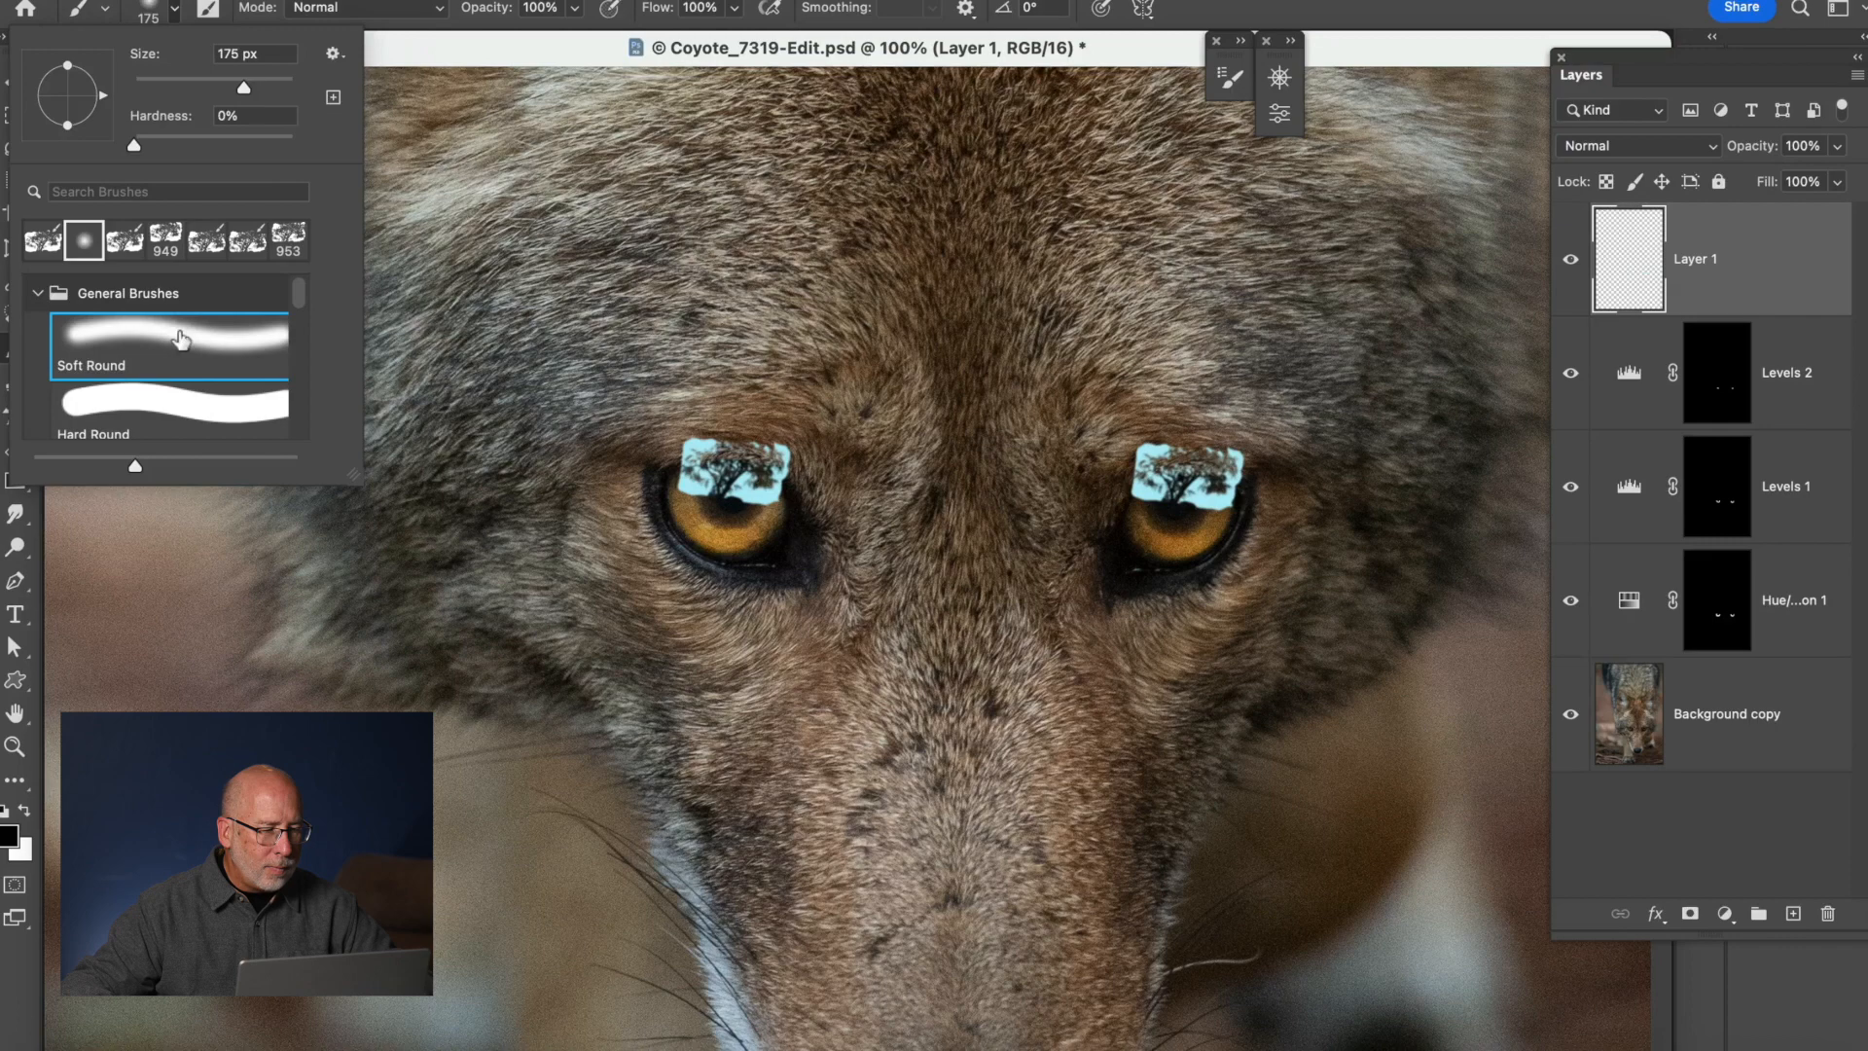
{"action": "left_click", "coordinate": [522, 55]}
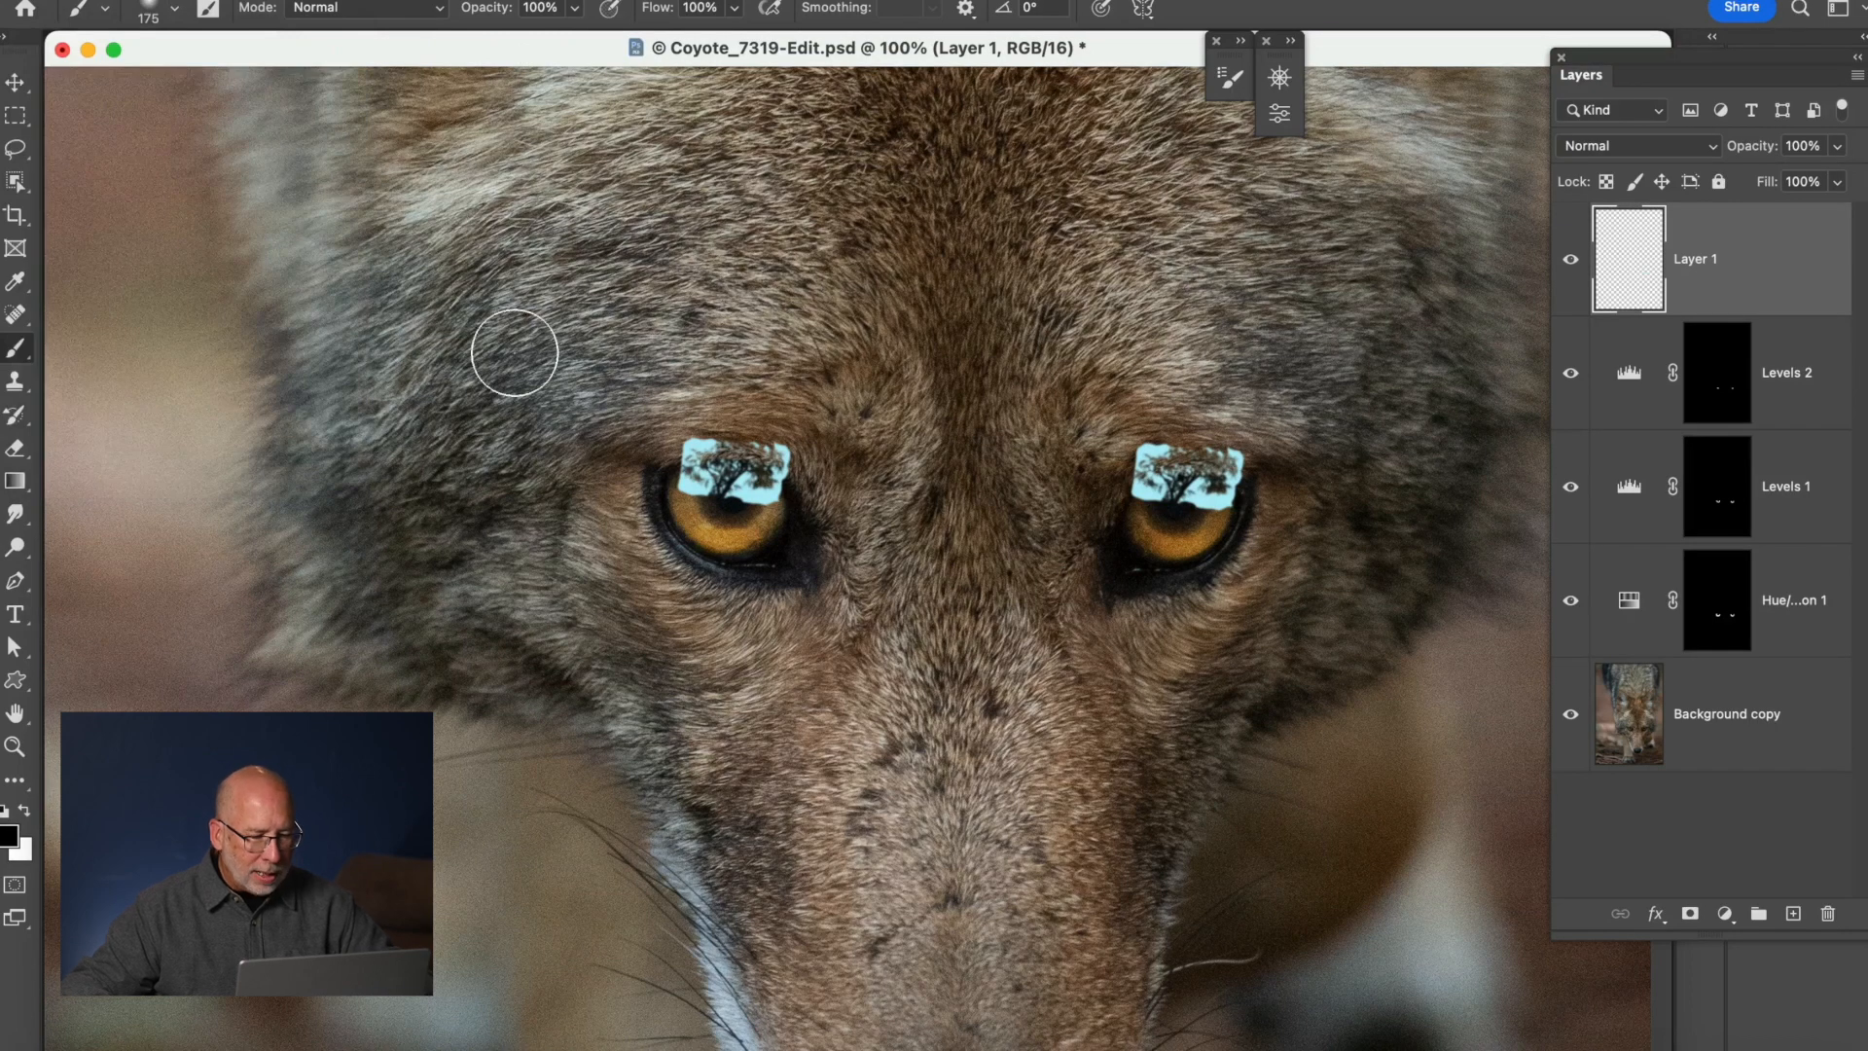
{"action": "key", "text": "z"}
{"action": "left_click_drag", "start_coordinate": [641, 383], "coordinate": [931, 707]}
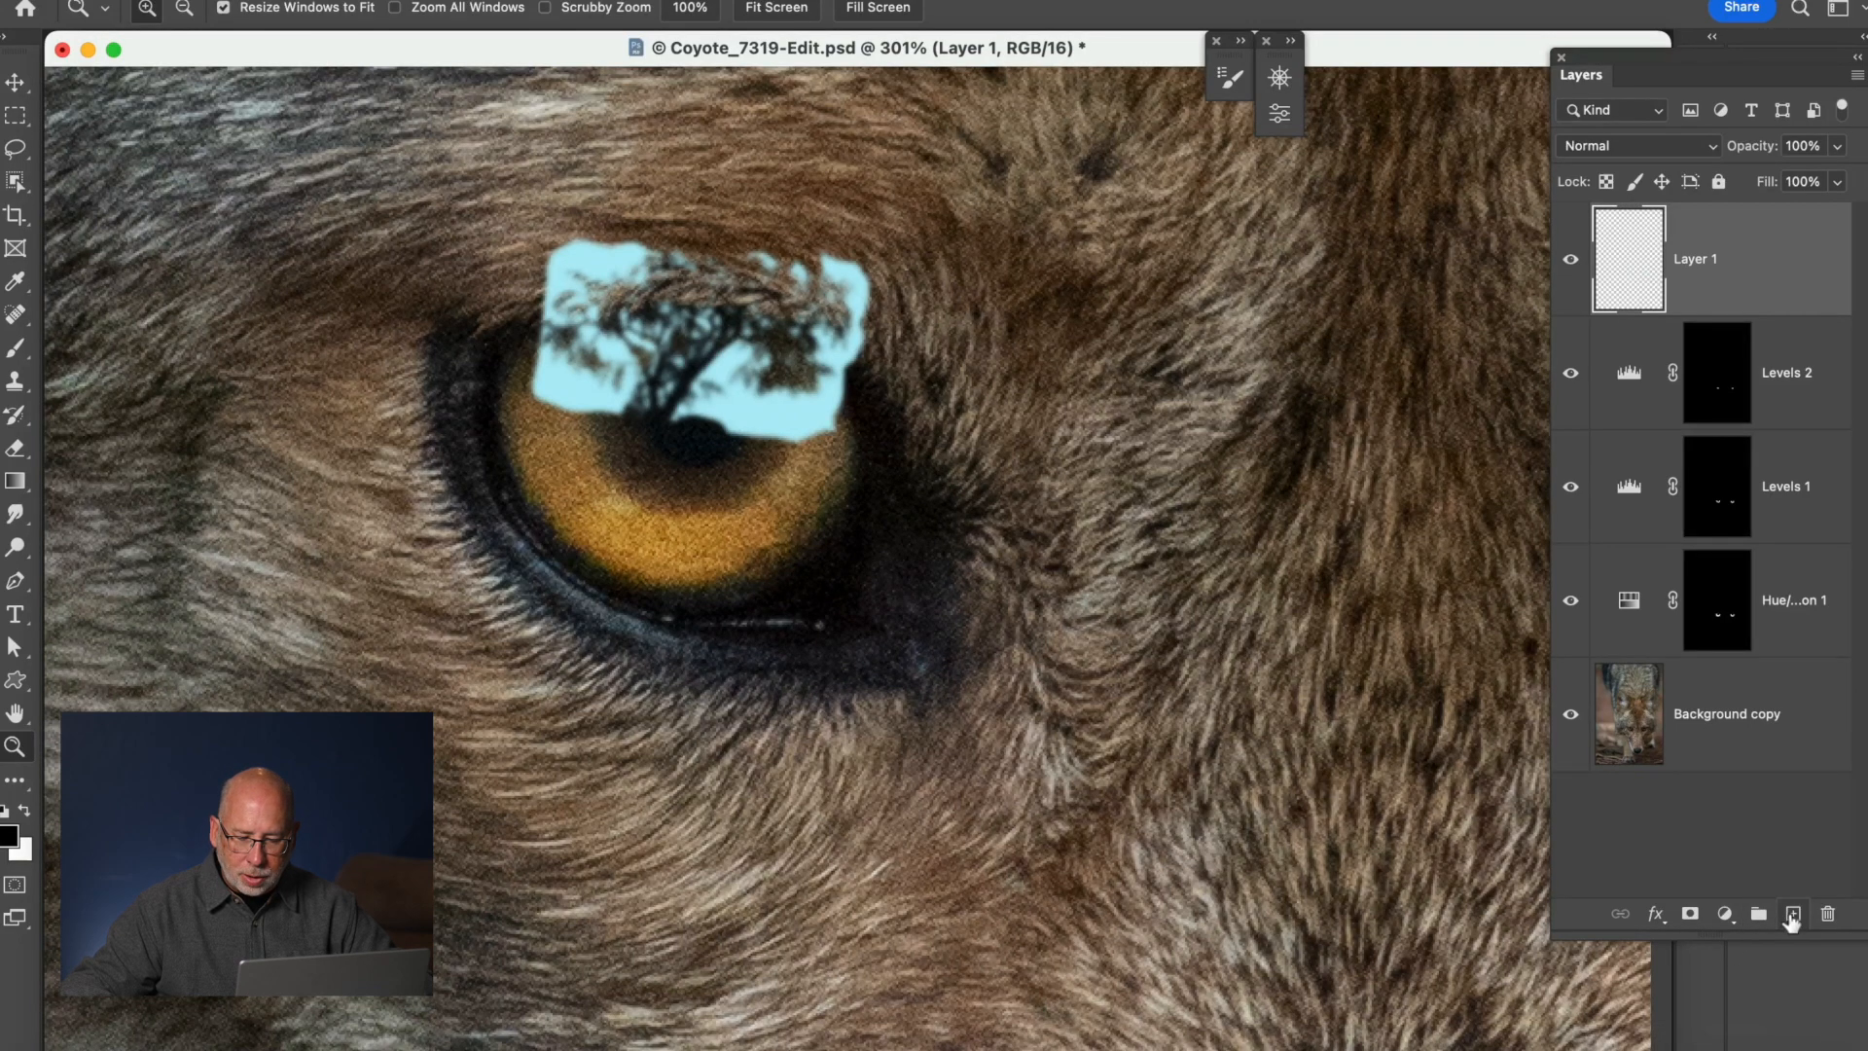
{"action": "left_click", "coordinate": [1690, 913]}
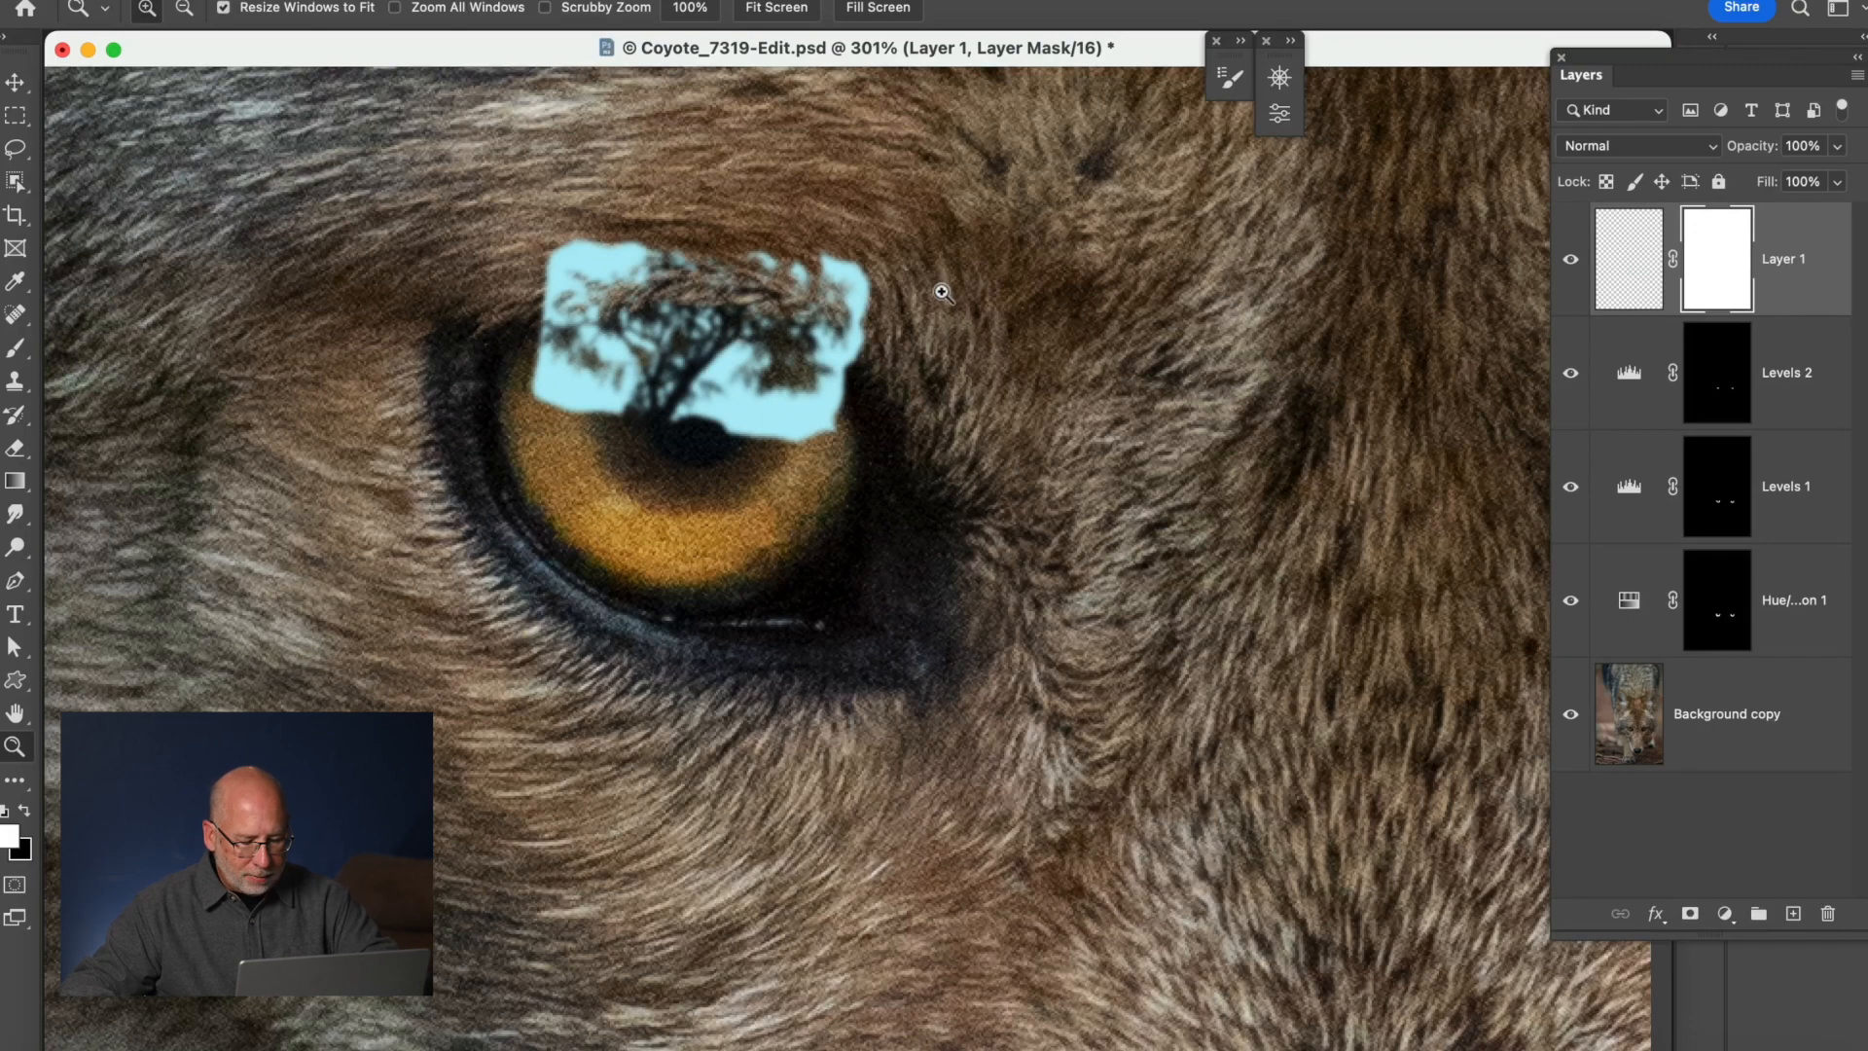
Paint black on the mask with a 60 px brush to hide the highlight areas spilling past both irises onto the eyelids.
{"action": "key", "text": "b"}
{"action": "key", "text": "bracketleft"}
{"action": "key", "text": "bracketleft"}
{"action": "key", "text": "bracketleft"}
{"action": "key", "text": "bracketleft"}
{"action": "key", "text": "bracketleft"}
{"action": "key", "text": "bracketleft"}
{"action": "key", "text": "bracketleft"}
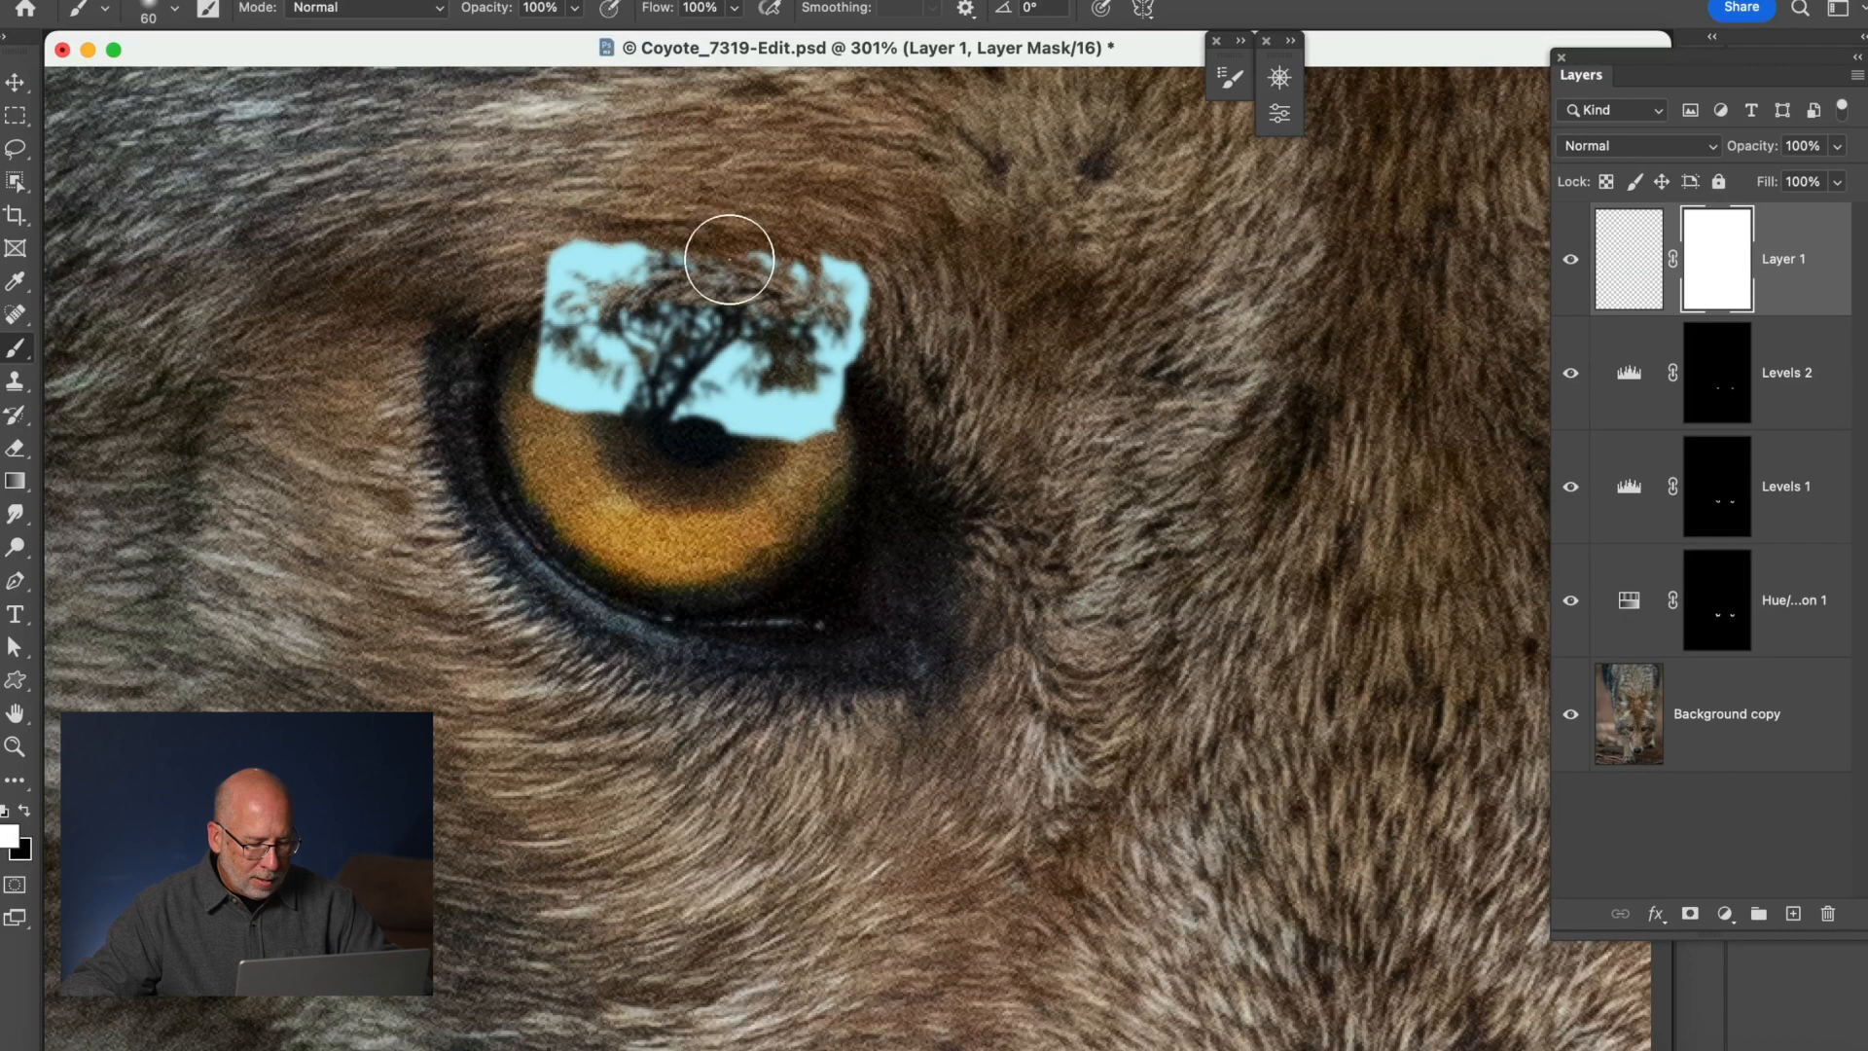
{"action": "key", "text": "x"}
{"action": "mouse_move", "coordinate": [948, 366]}
{"action": "left_mouse_down"}
{"action": "mouse_move", "coordinate": [888, 304]}
{"action": "mouse_move", "coordinate": [717, 259]}
{"action": "mouse_move", "coordinate": [867, 300]}
{"action": "mouse_move", "coordinate": [647, 267]}
{"action": "mouse_move", "coordinate": [496, 296]}
{"action": "mouse_move", "coordinate": [742, 279]}
{"action": "mouse_move", "coordinate": [867, 321]}
{"action": "mouse_move", "coordinate": [908, 369]}
{"action": "mouse_move", "coordinate": [868, 312]}
{"action": "mouse_move", "coordinate": [883, 330]}
{"action": "left_mouse_up"}
{"action": "mouse_move", "coordinate": [1173, 452]}
{"action": "left_mouse_down"}
{"action": "mouse_move", "coordinate": [483, 392]}
{"action": "mouse_move", "coordinate": [358, 417]}
{"action": "left_mouse_up"}
{"action": "mouse_move", "coordinate": [1016, 315]}
{"action": "left_mouse_down"}
{"action": "mouse_move", "coordinate": [1166, 260]}
{"action": "mouse_move", "coordinate": [1363, 259]}
{"action": "mouse_move", "coordinate": [1428, 281]}
{"action": "mouse_move", "coordinate": [1249, 237]}
{"action": "mouse_move", "coordinate": [1084, 262]}
{"action": "mouse_move", "coordinate": [1410, 275]}
{"action": "mouse_move", "coordinate": [1309, 266]}
{"action": "left_mouse_up"}
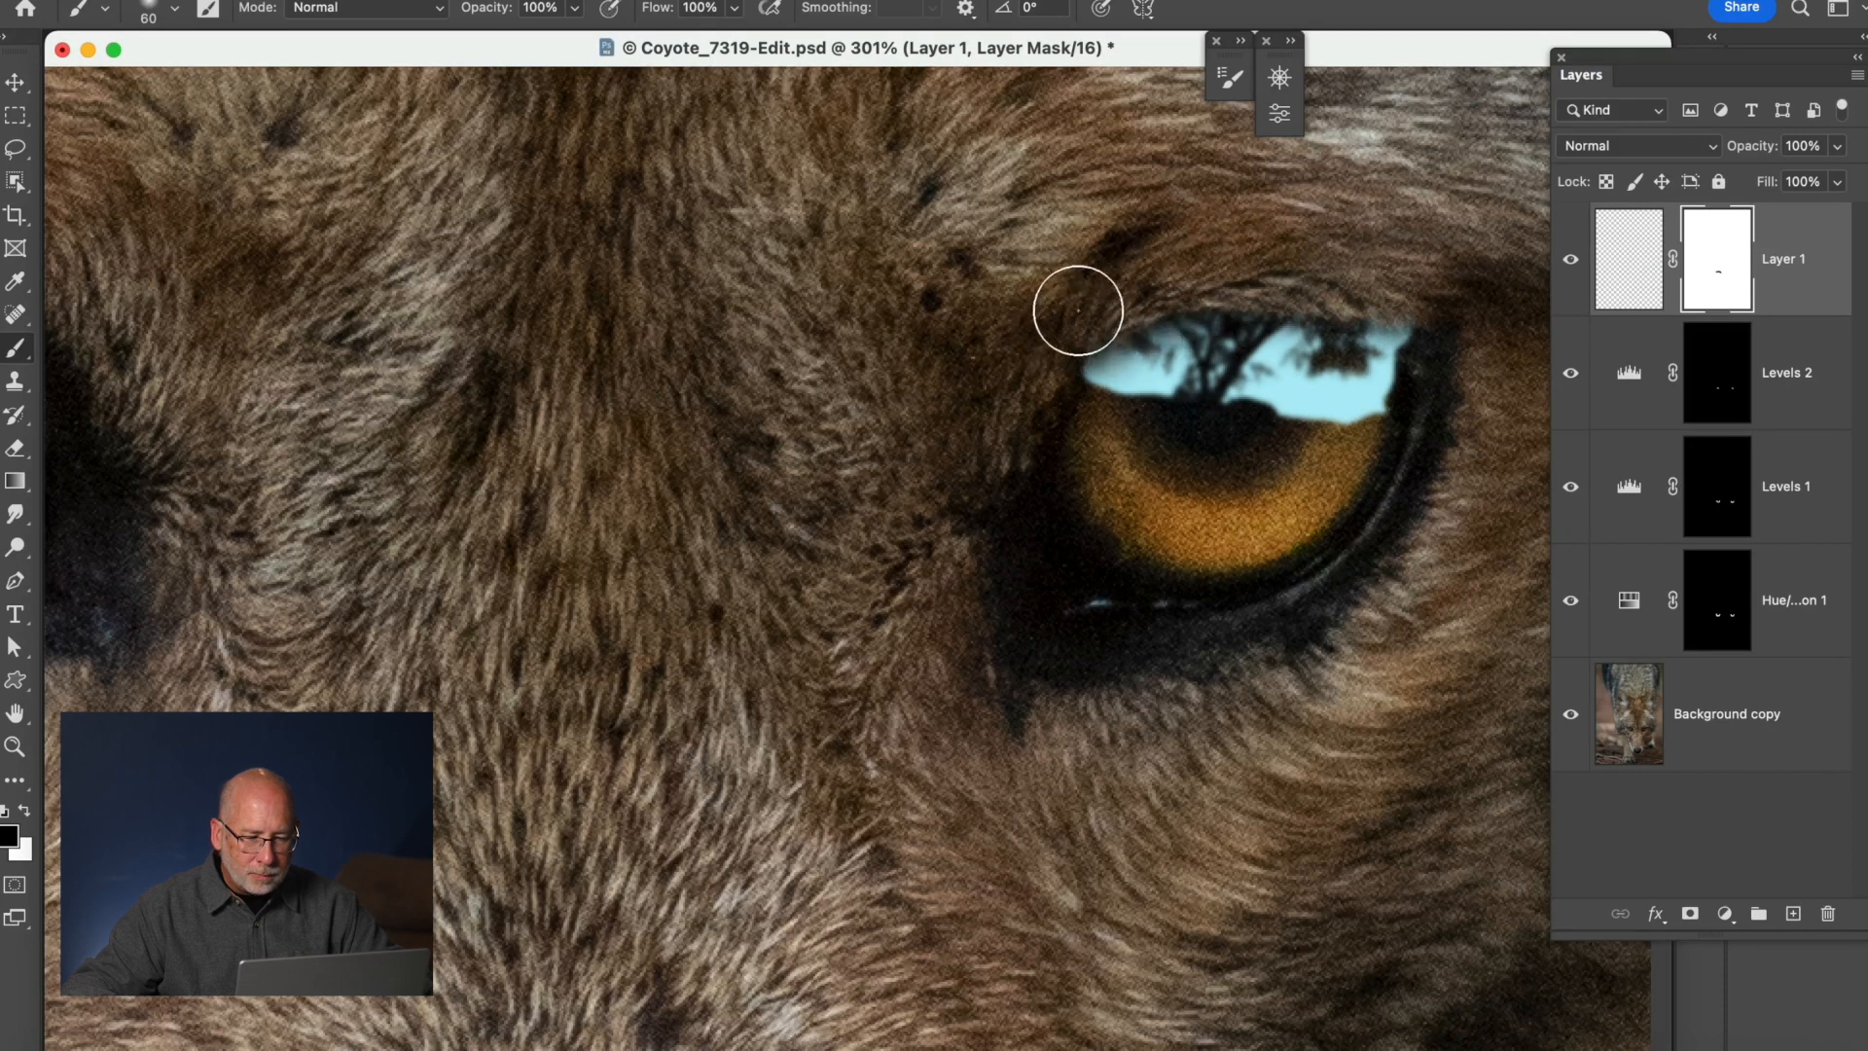
{"action": "mouse_move", "coordinate": [1366, 275]}
{"action": "left_mouse_down"}
{"action": "mouse_move", "coordinate": [1462, 335]}
{"action": "mouse_move", "coordinate": [1389, 264]}
{"action": "mouse_move", "coordinate": [1447, 352]}
{"action": "left_mouse_up"}
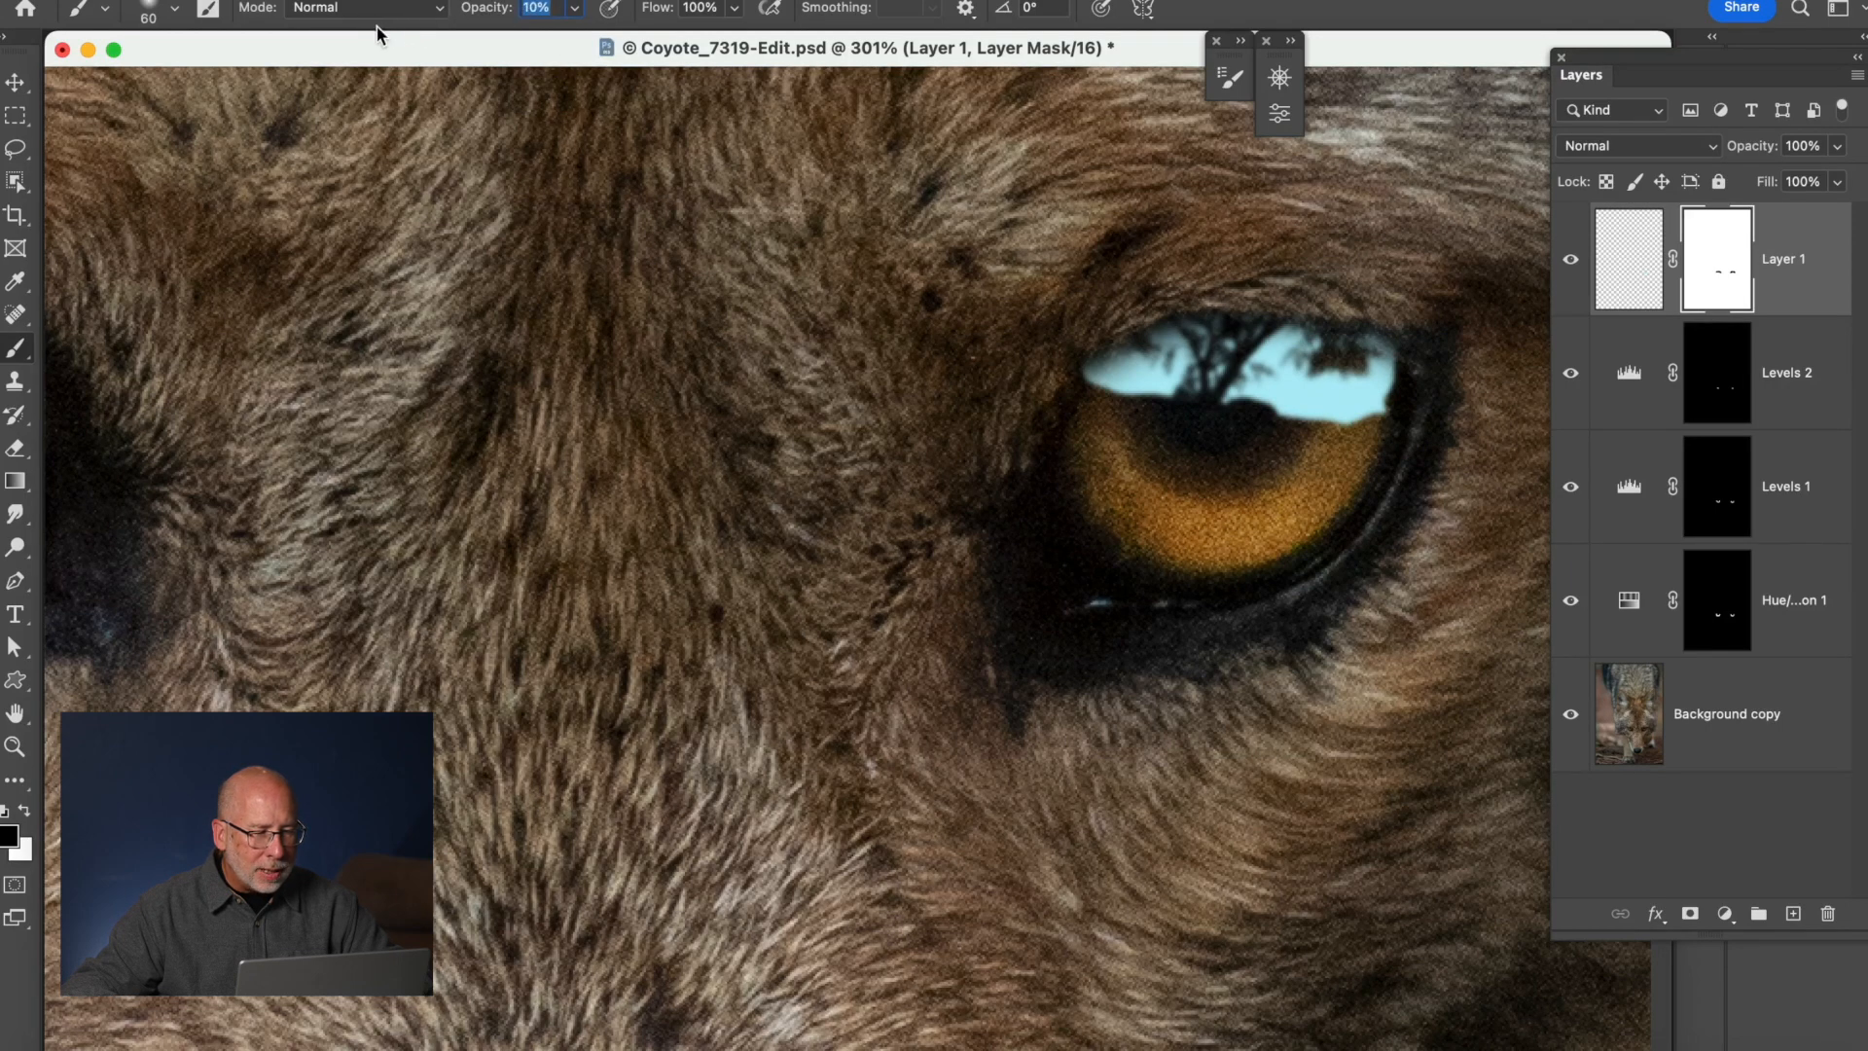
Set the brush opacity to 24% and paint black on the Layer 1 mask to soften the highlight edges in both coyote eyes.
{"action": "type", "text": "24"}
{"action": "key", "text": "Return"}
{"action": "mouse_move", "coordinate": [1401, 350]}
{"action": "left_mouse_down"}
{"action": "mouse_move", "coordinate": [1390, 403]}
{"action": "mouse_move", "coordinate": [1345, 321]}
{"action": "mouse_move", "coordinate": [1384, 394]}
{"action": "mouse_move", "coordinate": [1374, 309]}
{"action": "mouse_move", "coordinate": [1408, 417]}
{"action": "mouse_move", "coordinate": [1368, 302]}
{"action": "mouse_move", "coordinate": [1379, 318]}
{"action": "mouse_move", "coordinate": [1417, 429]}
{"action": "left_mouse_up"}
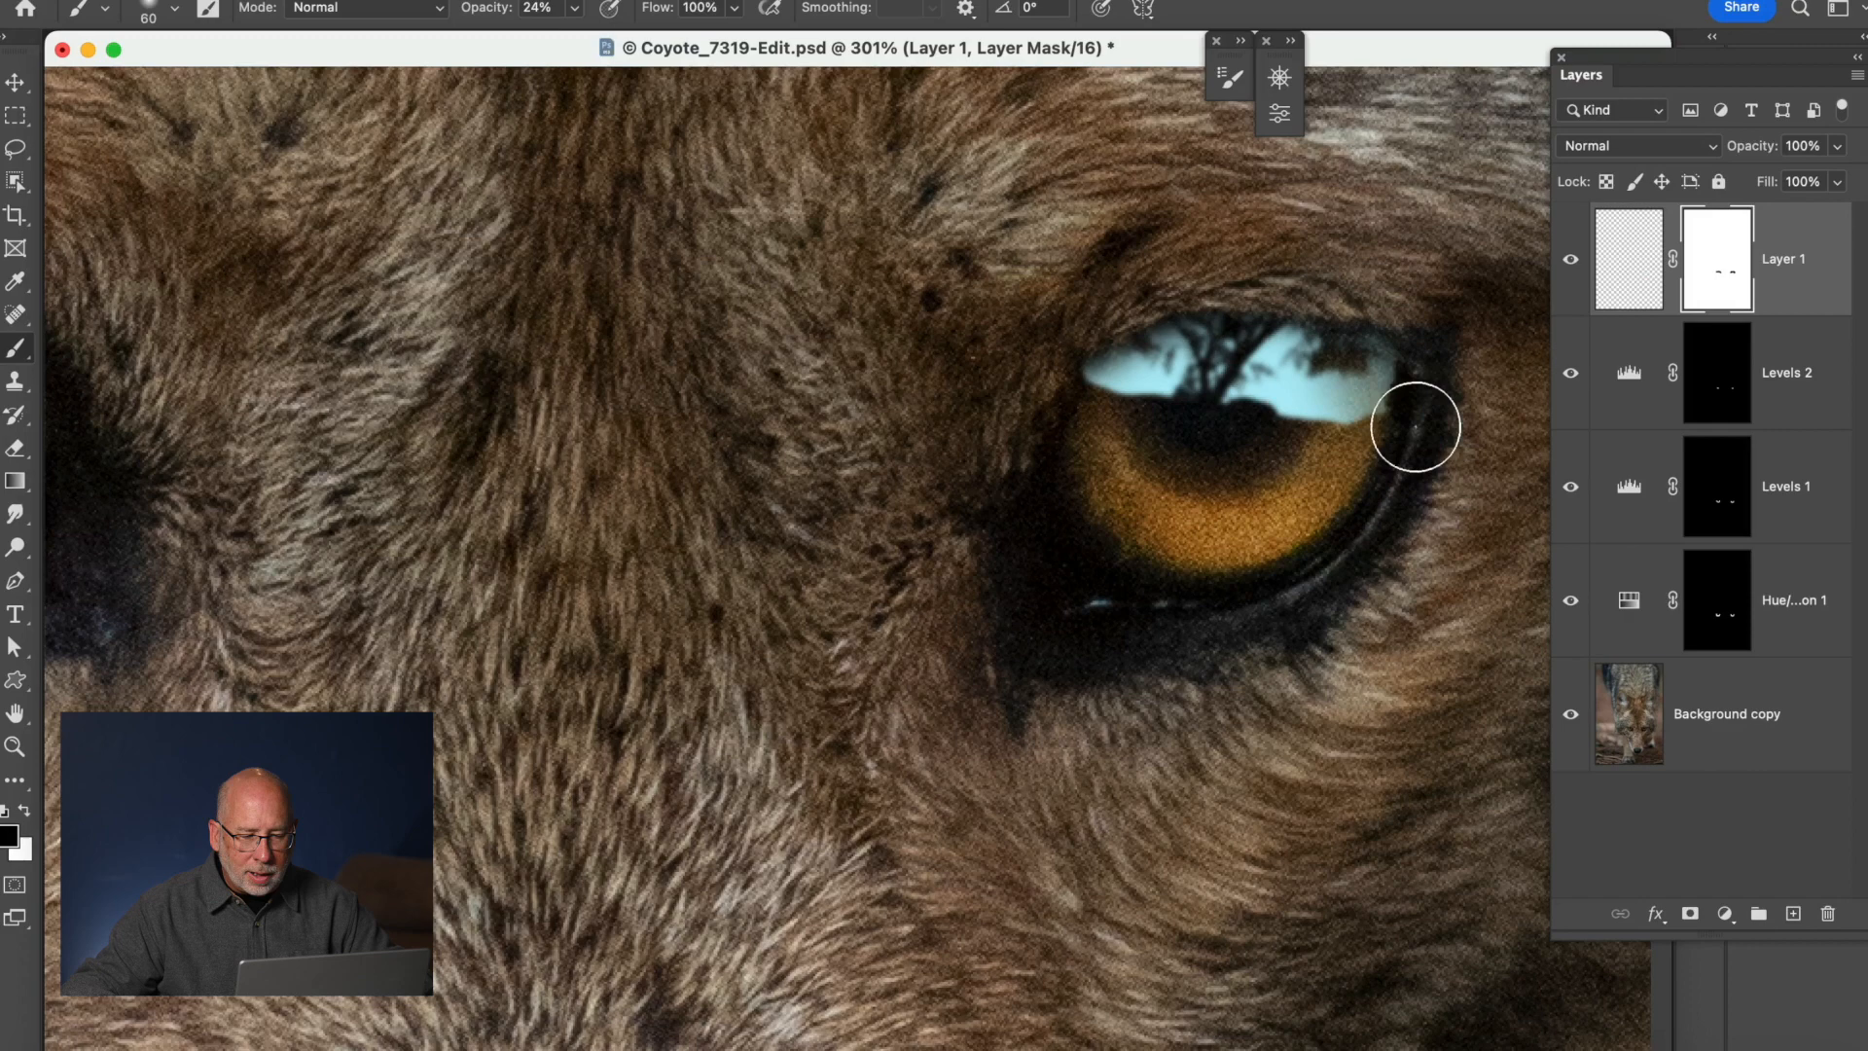
{"action": "mouse_move", "coordinate": [1126, 328]}
{"action": "left_mouse_down"}
{"action": "mouse_move", "coordinate": [1058, 394]}
{"action": "mouse_move", "coordinate": [1107, 316]}
{"action": "mouse_move", "coordinate": [1050, 390]}
{"action": "mouse_move", "coordinate": [1236, 417]}
{"action": "mouse_move", "coordinate": [1265, 447]}
{"action": "mouse_move", "coordinate": [1257, 427]}
{"action": "mouse_move", "coordinate": [1168, 417]}
{"action": "left_mouse_up"}
{"action": "left_click_drag", "start_coordinate": [451, 491], "coordinate": [825, 502]}
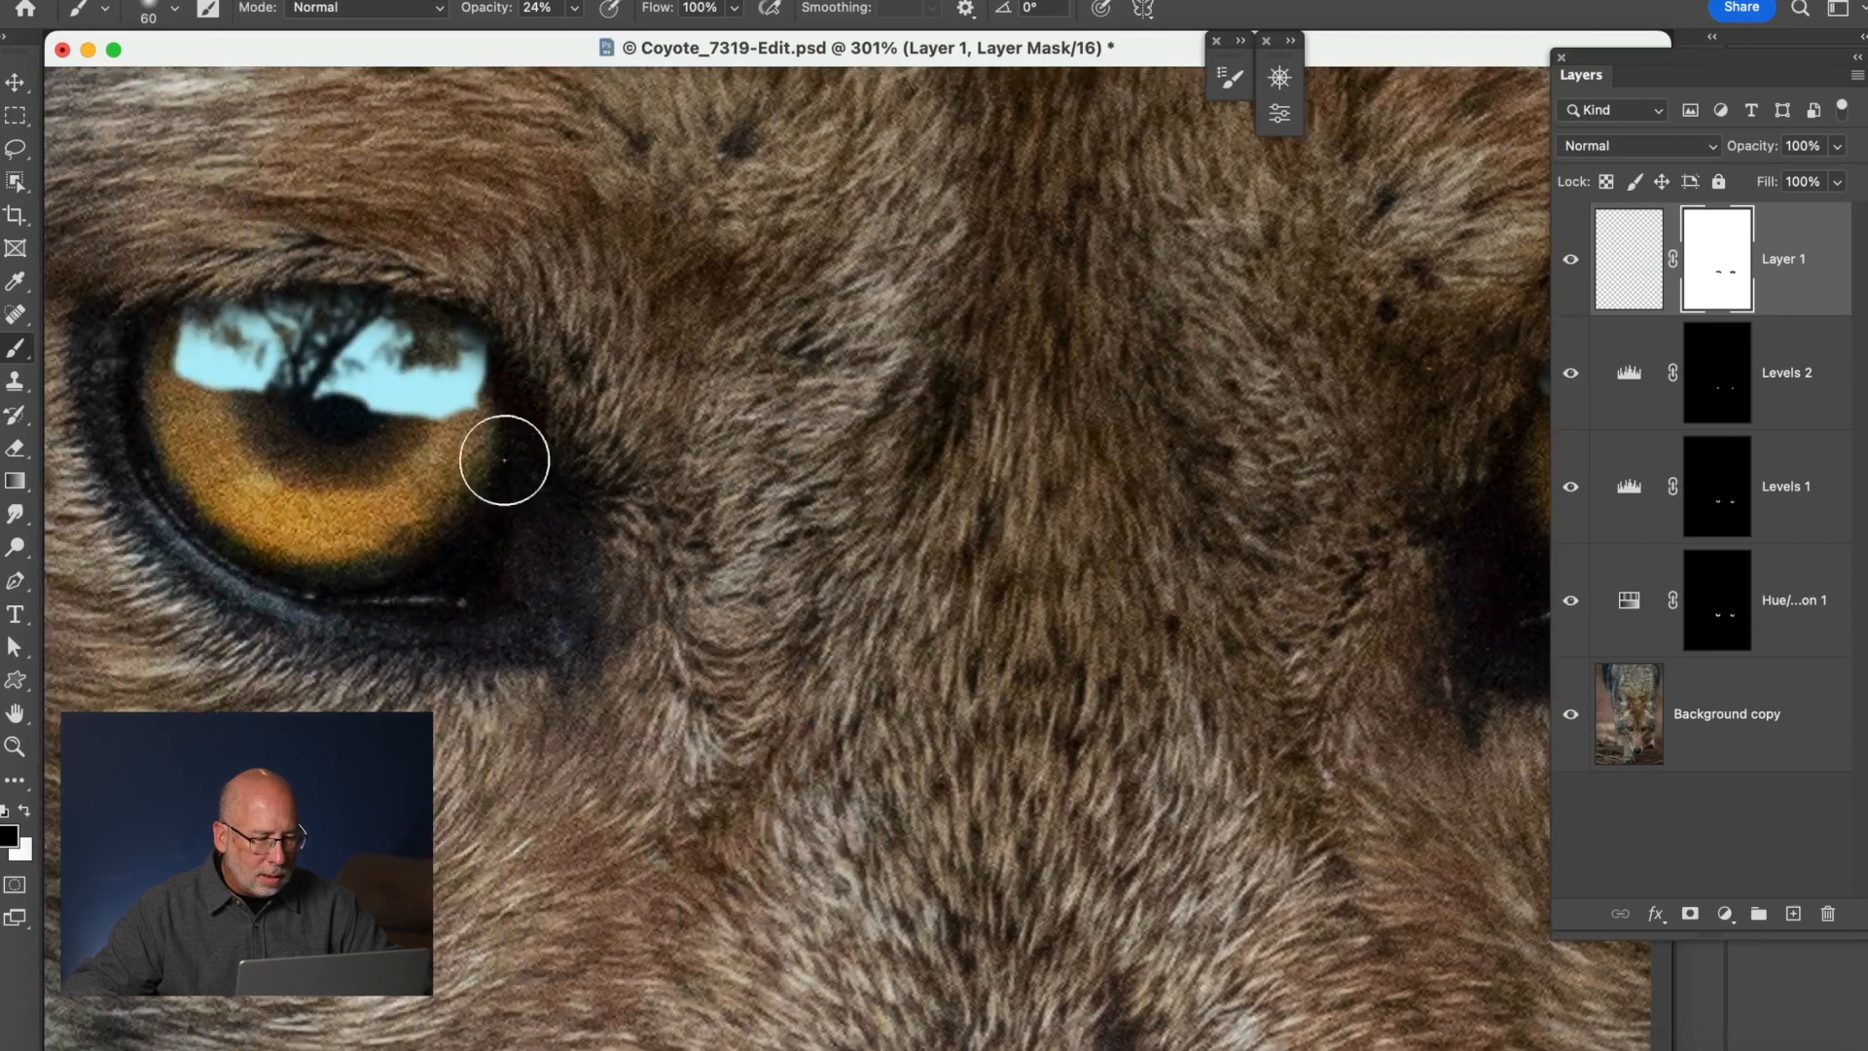
{"action": "mouse_move", "coordinate": [258, 401]}
{"action": "left_mouse_down"}
{"action": "mouse_move", "coordinate": [492, 413]}
{"action": "mouse_move", "coordinate": [458, 300]}
{"action": "mouse_move", "coordinate": [471, 413]}
{"action": "mouse_move", "coordinate": [488, 370]}
{"action": "mouse_move", "coordinate": [466, 371]}
{"action": "mouse_move", "coordinate": [480, 414]}
{"action": "left_mouse_up"}
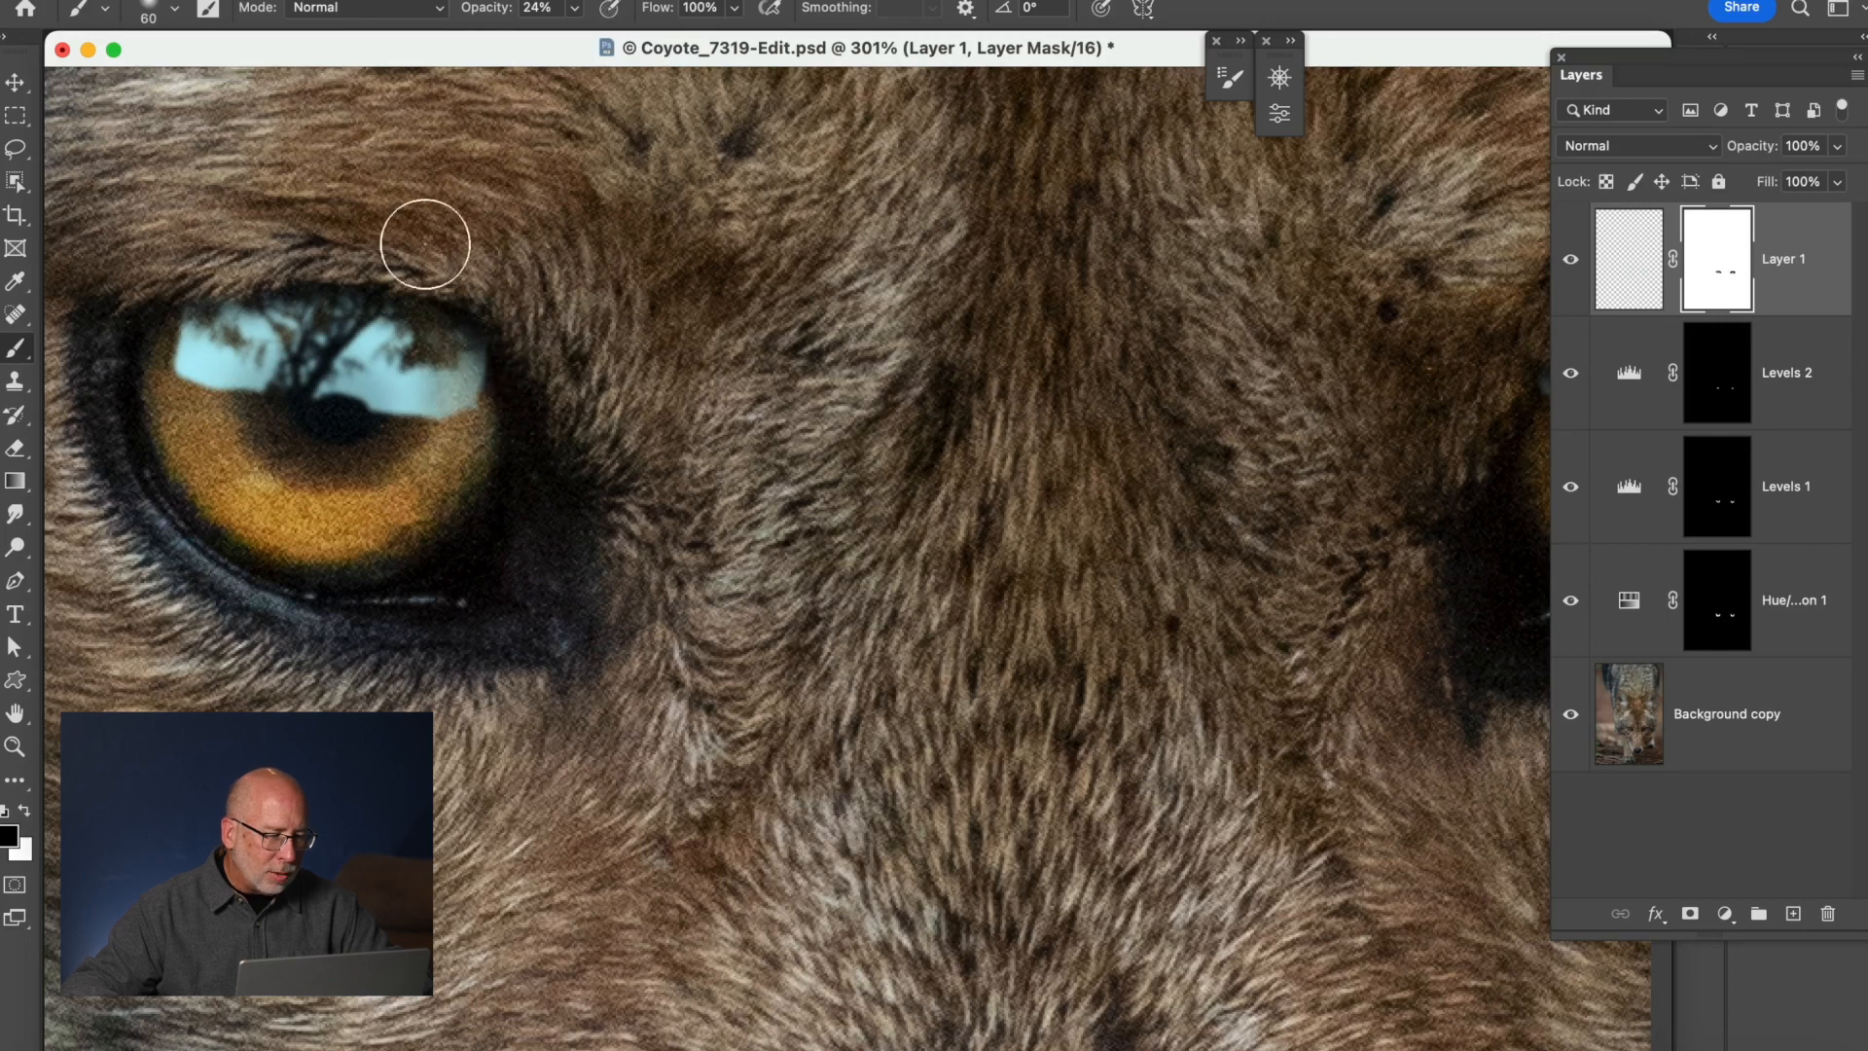
{"action": "mouse_move", "coordinate": [224, 296]}
{"action": "left_mouse_down"}
{"action": "mouse_move", "coordinate": [183, 321]}
{"action": "mouse_move", "coordinate": [130, 418]}
{"action": "mouse_move", "coordinate": [204, 283]}
{"action": "mouse_move", "coordinate": [113, 367]}
{"action": "mouse_move", "coordinate": [143, 345]}
{"action": "left_mouse_up"}
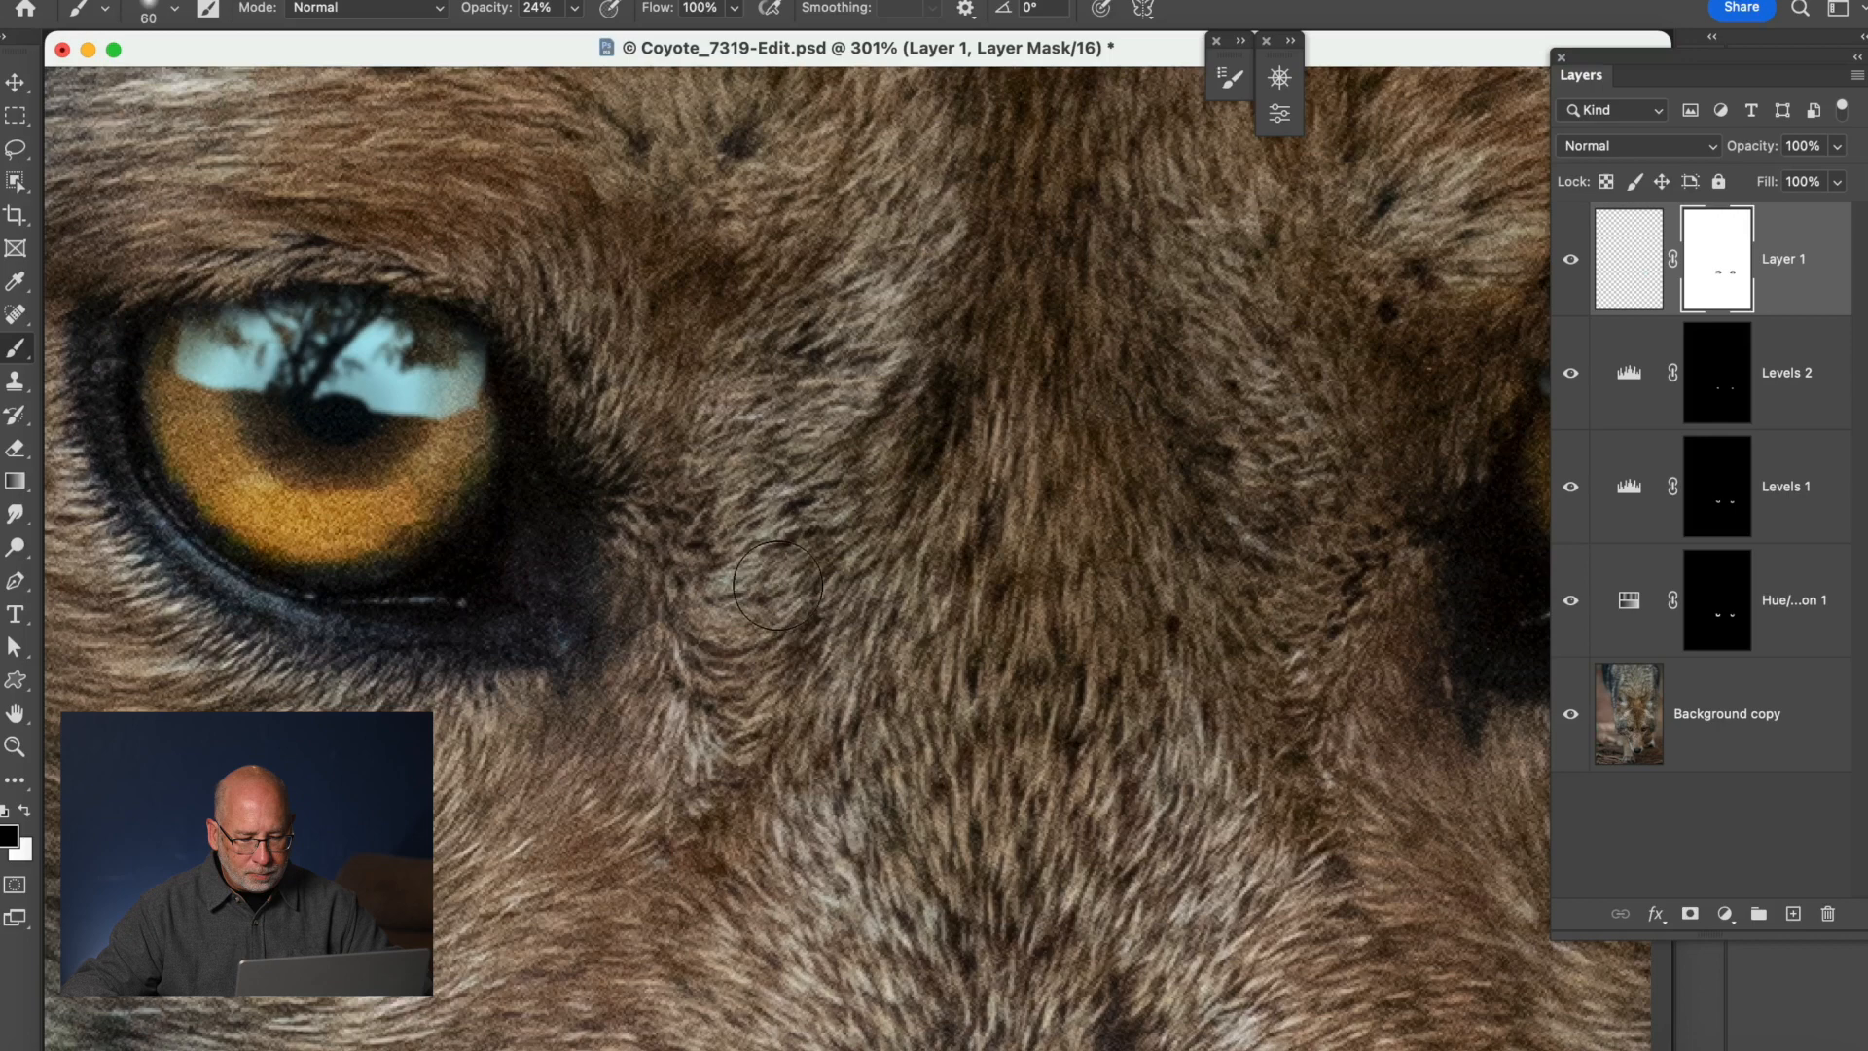
Swap the foreground color to white and reduce the opacity of the Layer 1 eye highlights to 51%.
{"action": "key", "text": "x"}
{"action": "key", "text": "z"}
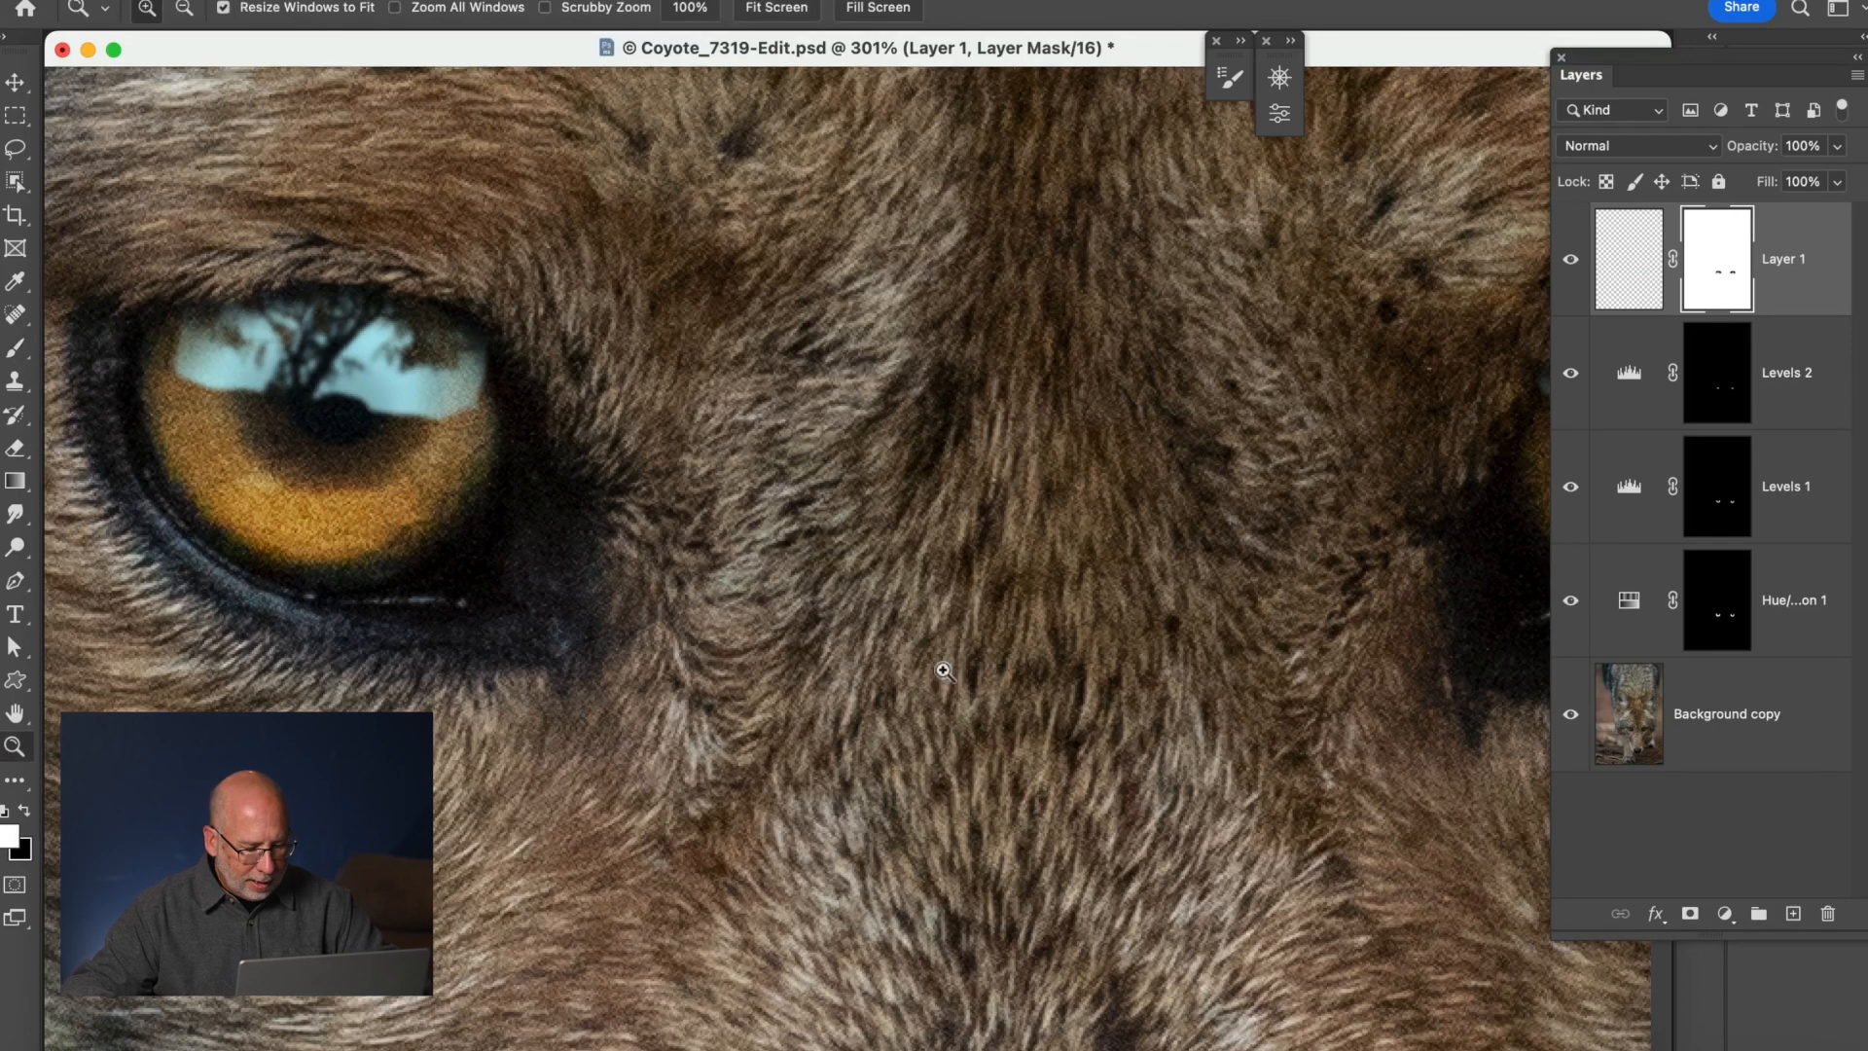
{"action": "left_click", "coordinate": [916, 662], "text": "alt"}
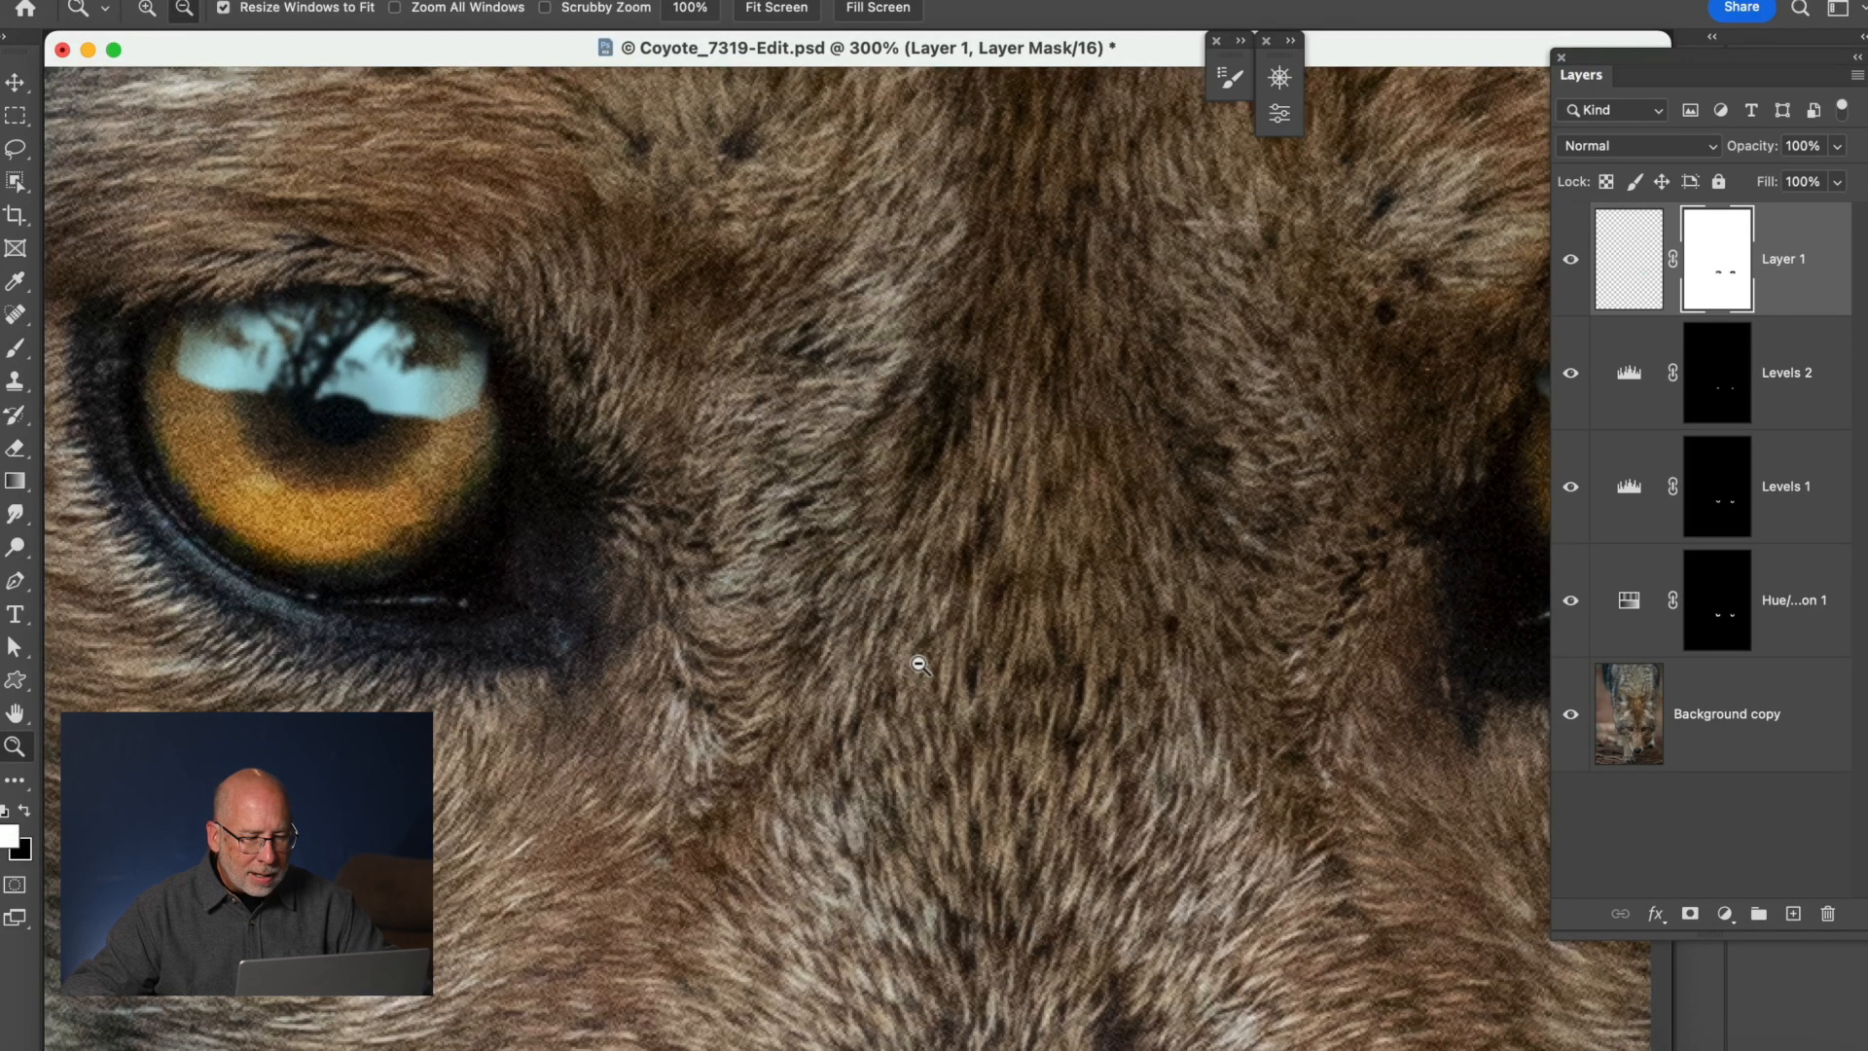
{"action": "left_click", "coordinate": [914, 661], "text": "alt"}
{"action": "left_click", "coordinate": [912, 659], "text": "alt"}
{"action": "left_click", "coordinate": [909, 658], "text": "alt"}
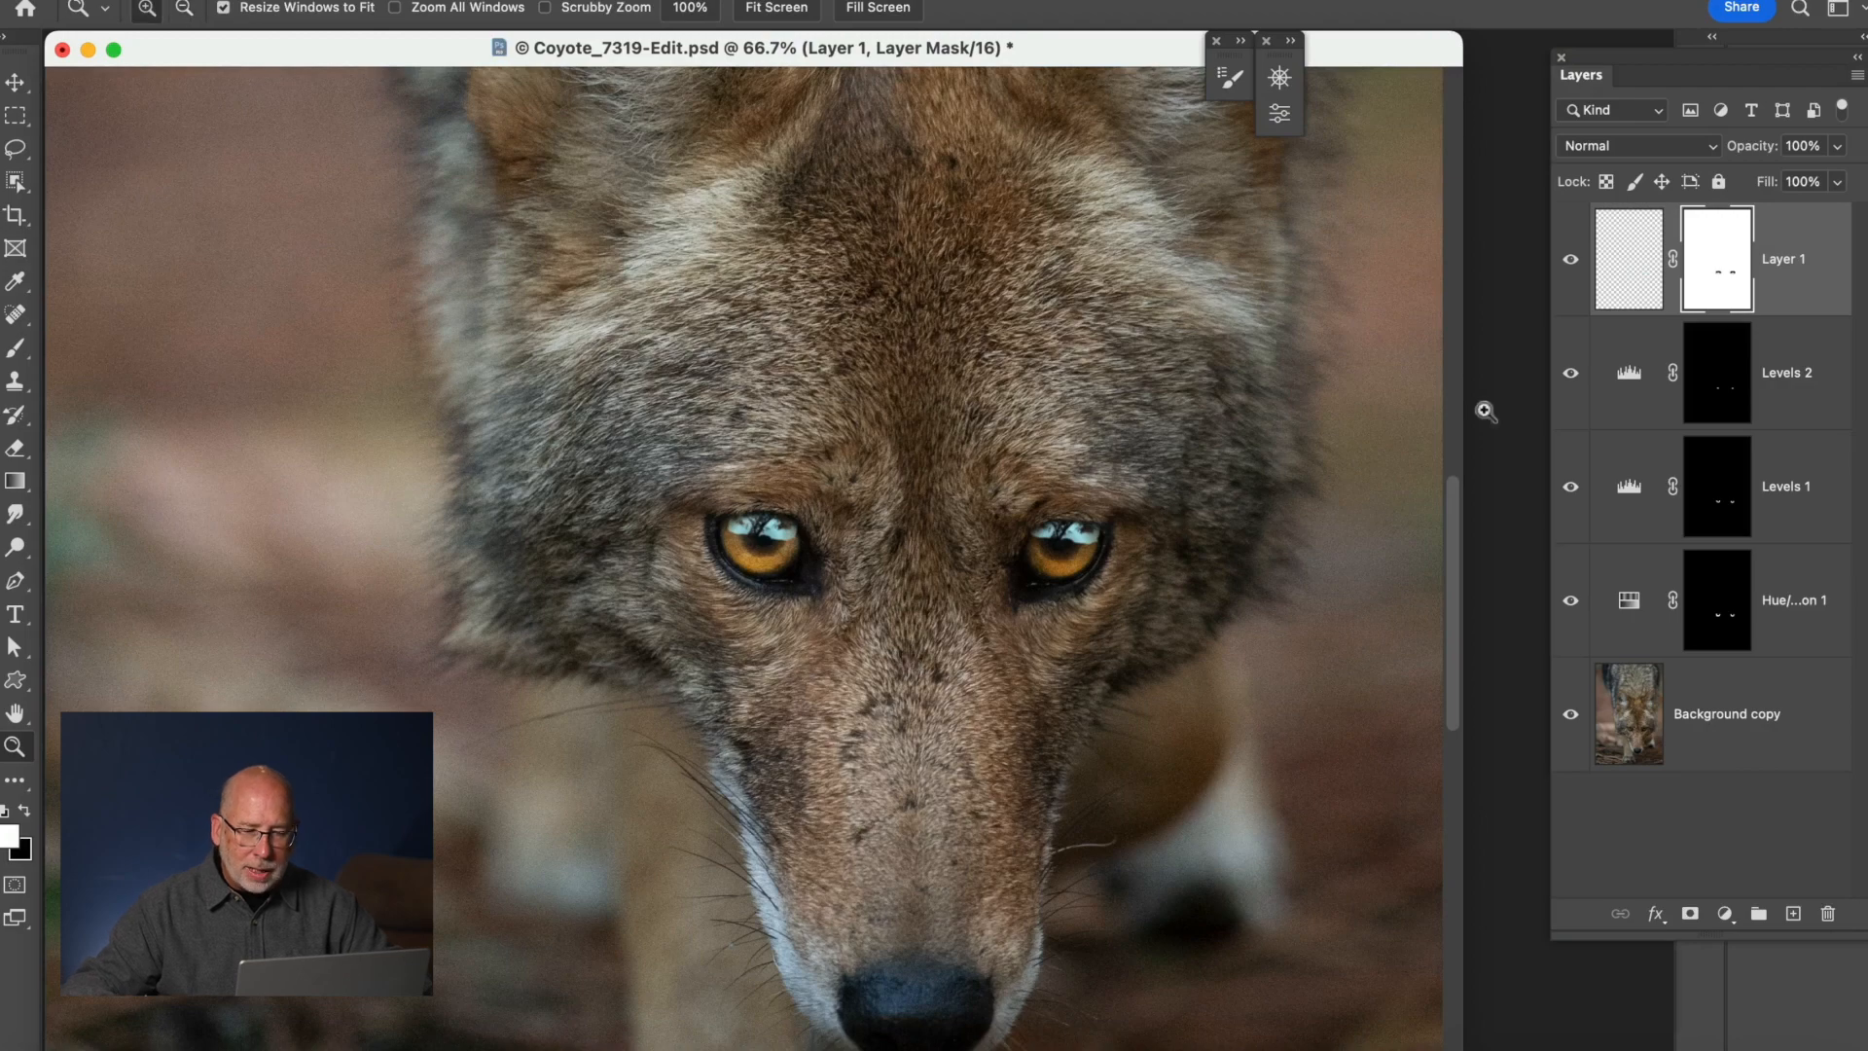
{"action": "left_click", "coordinate": [1839, 149]}
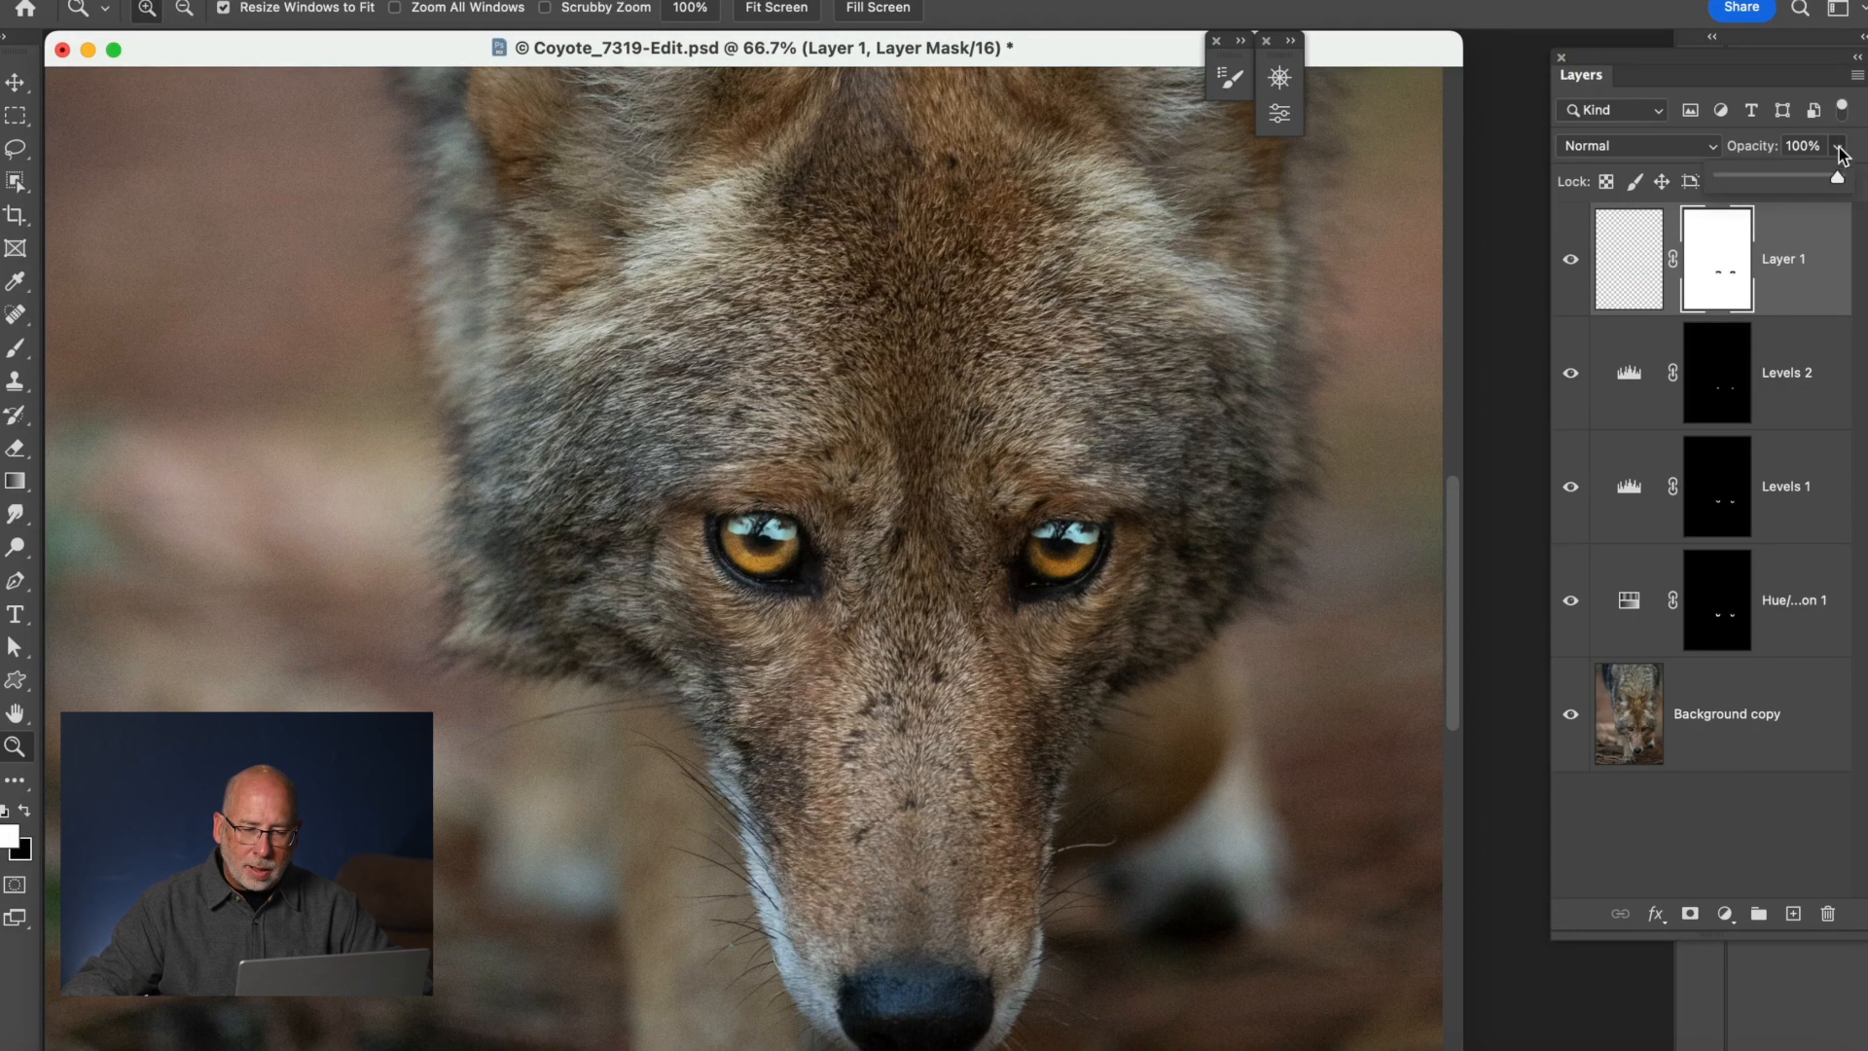
{"action": "left_click_drag", "start_coordinate": [1782, 177], "coordinate": [1779, 178]}
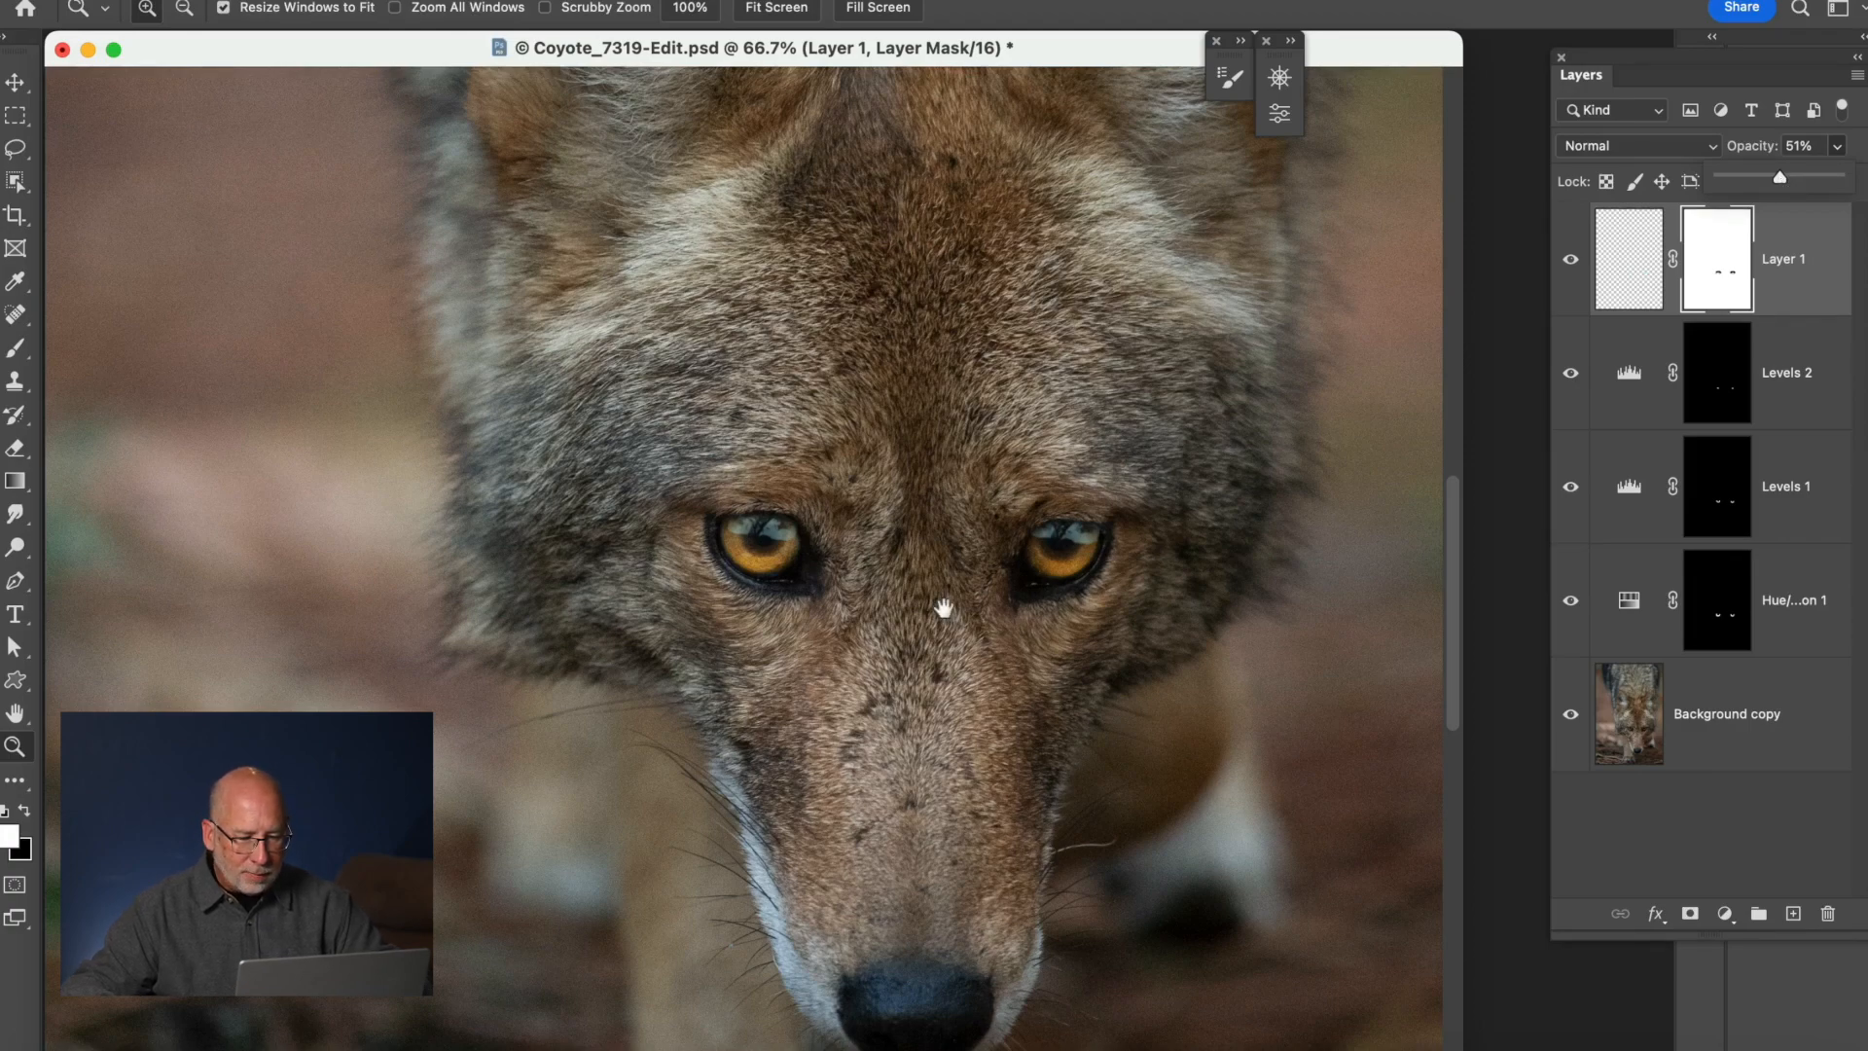
Compare the coyote's eyes before and after the edits by showing only the Background copy layer, then restoring all layers.
{"action": "left_click_drag", "start_coordinate": [944, 608], "coordinate": [755, 534]}
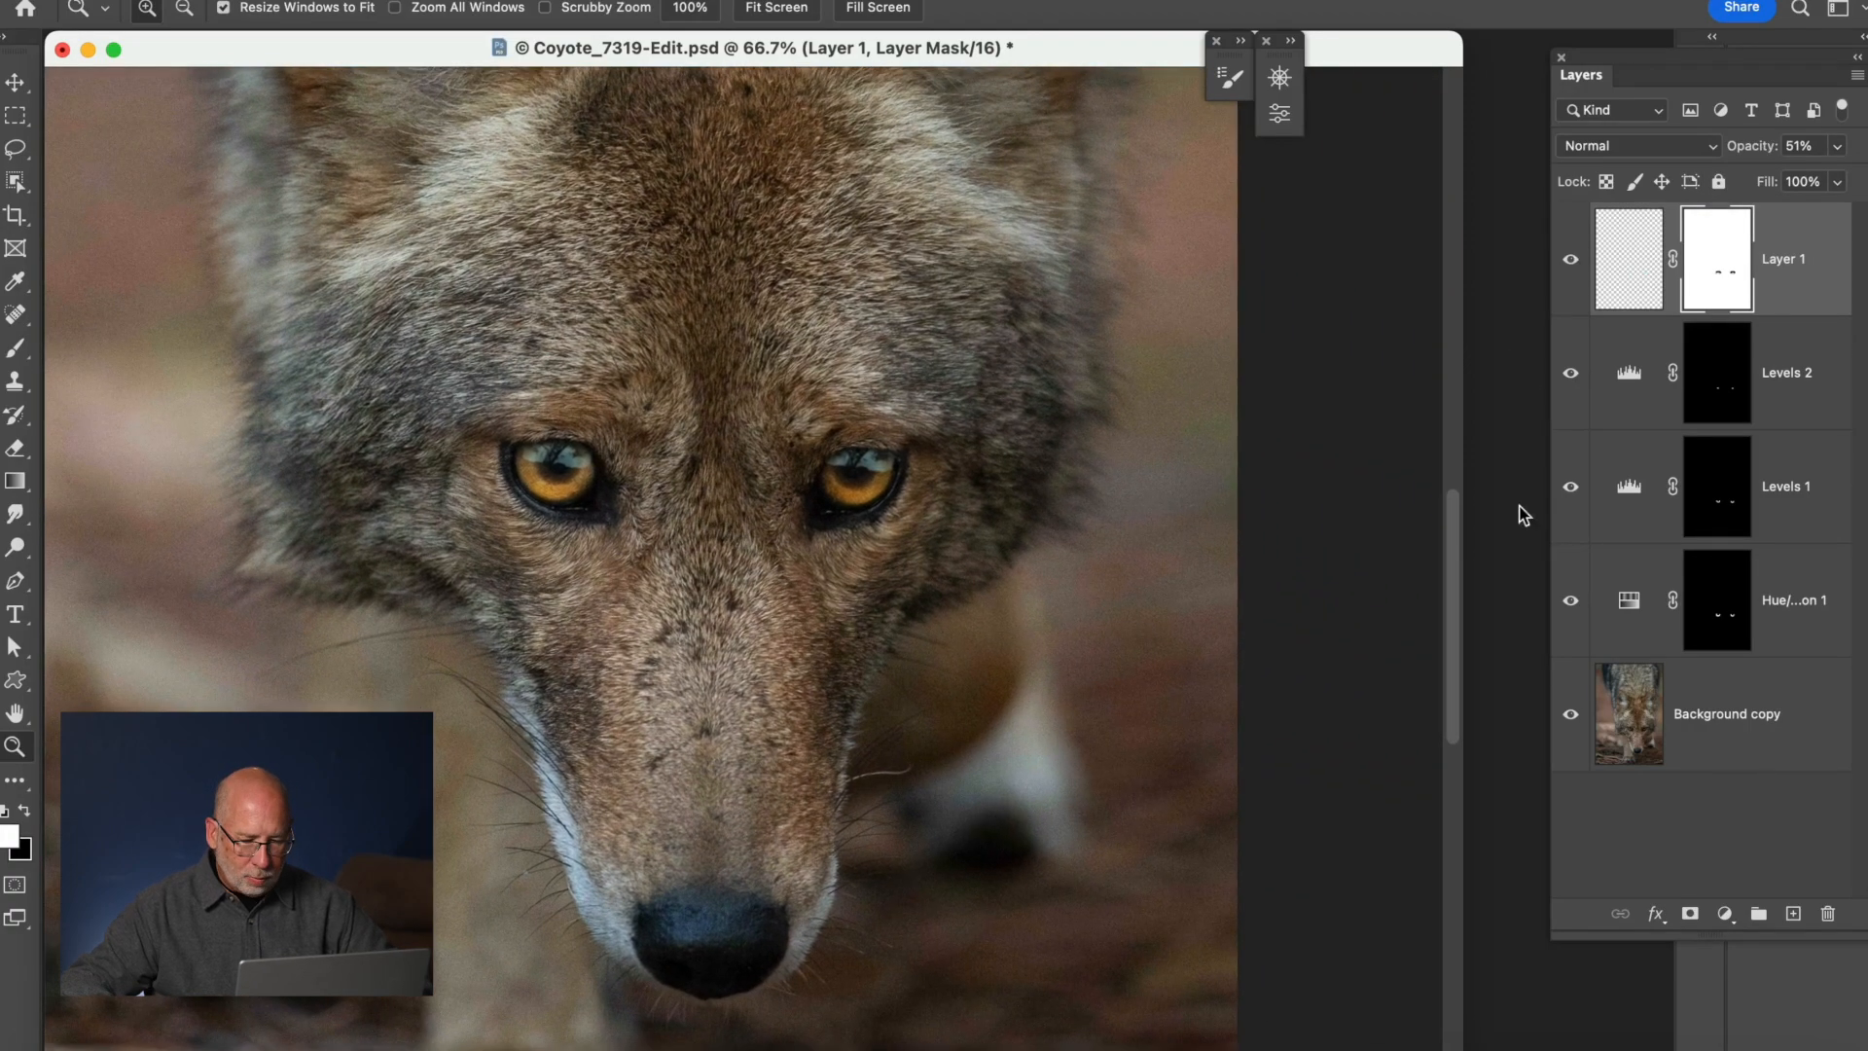
{"action": "left_click", "coordinate": [1571, 716], "text": "alt"}
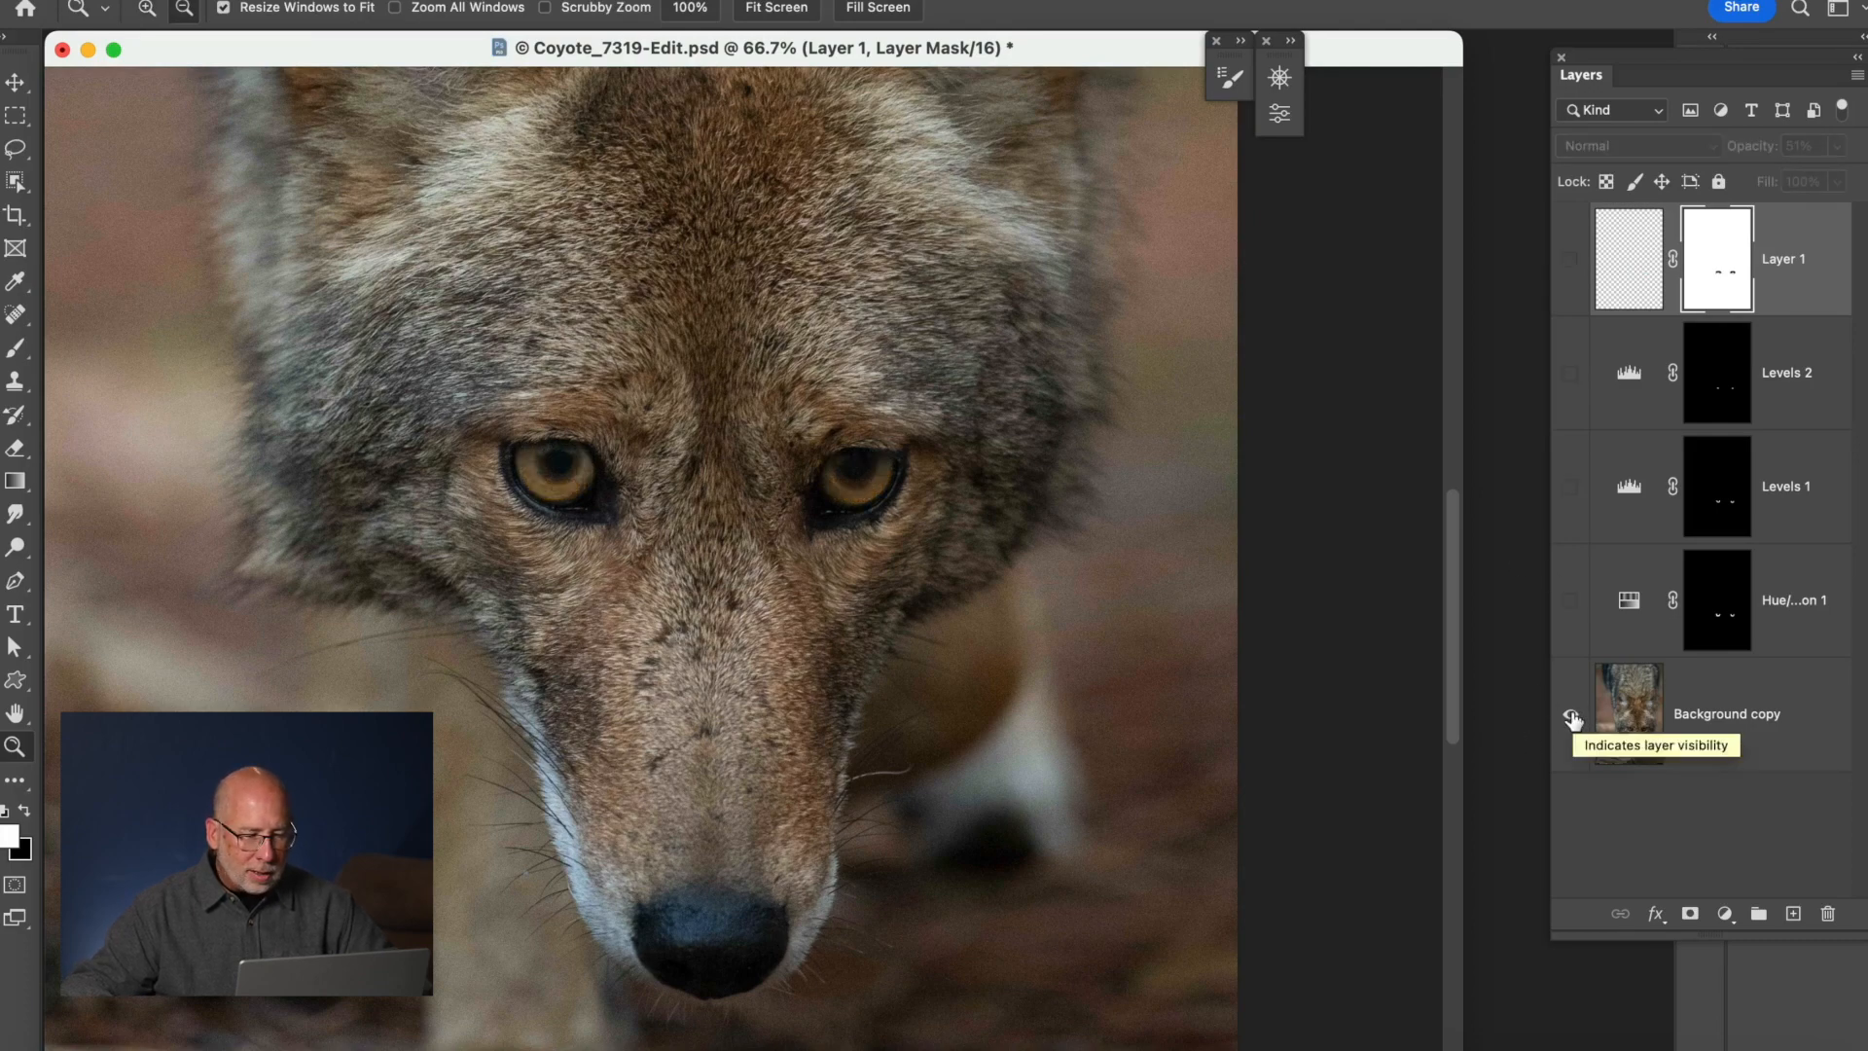
{"action": "left_click", "coordinate": [1571, 717], "text": "alt"}
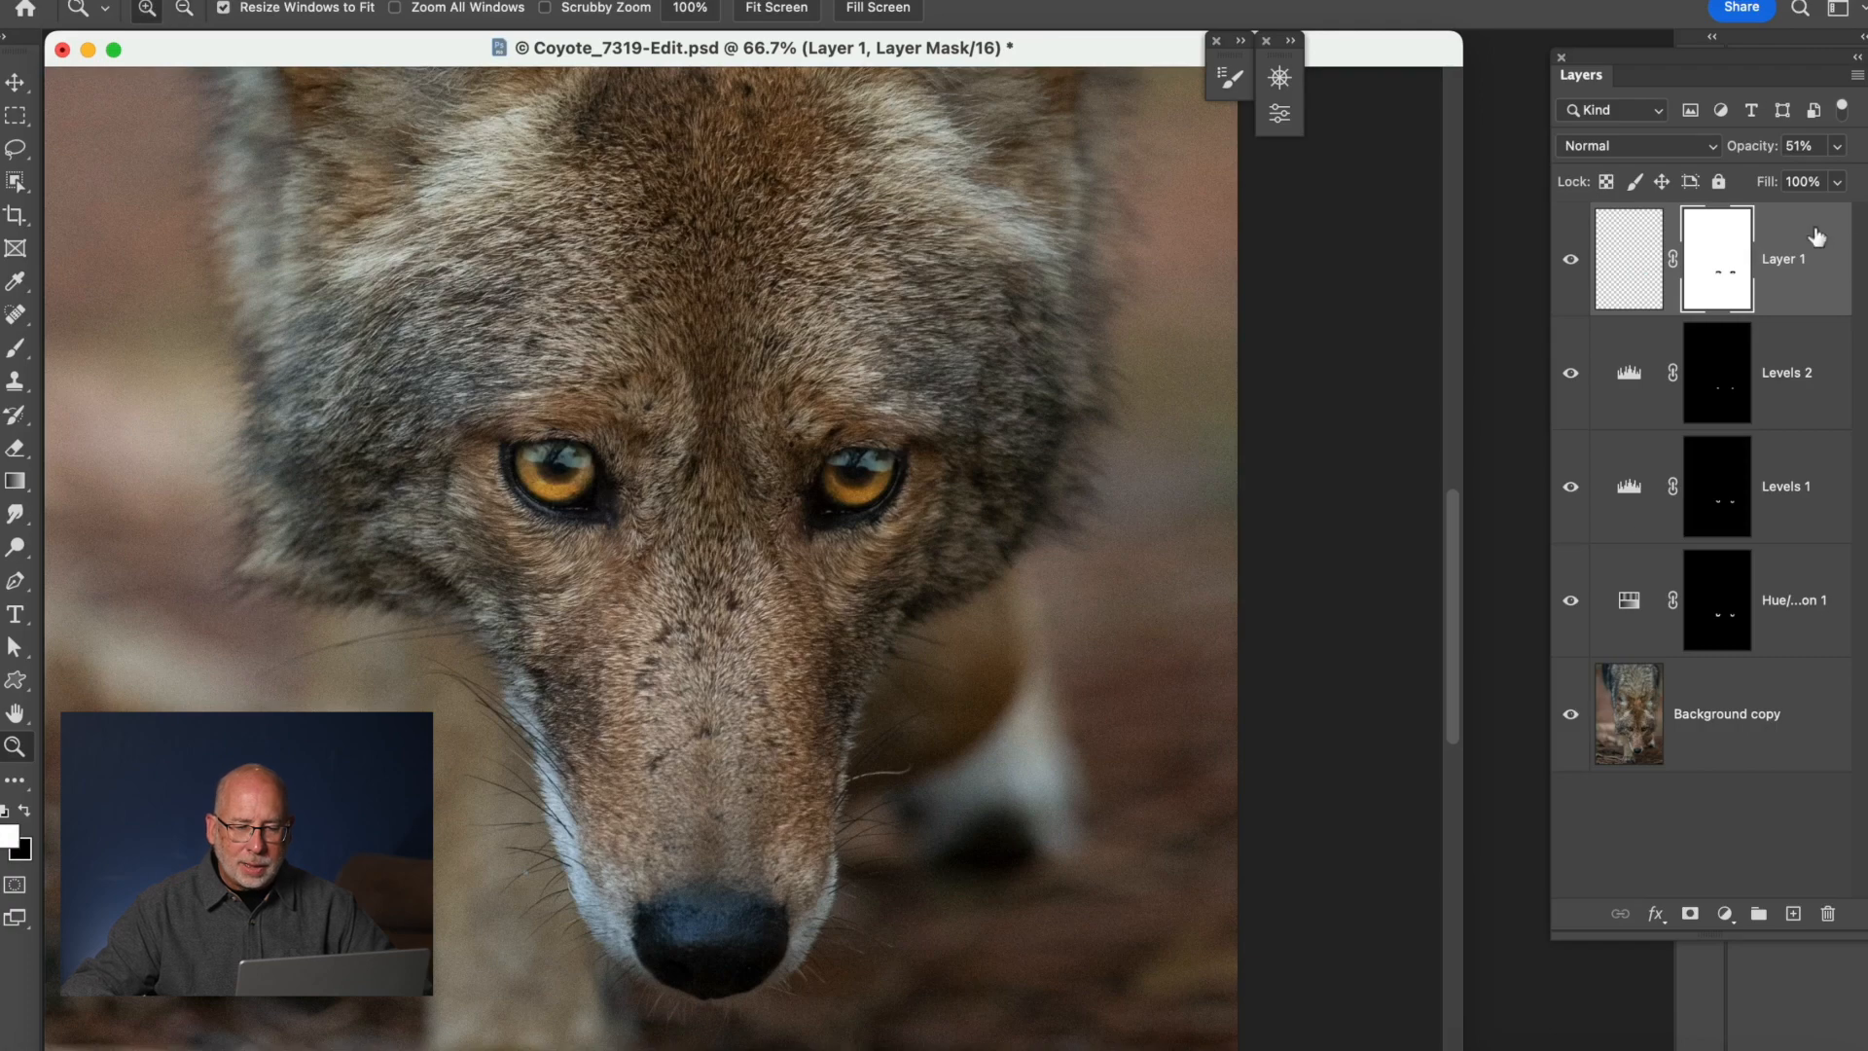
Lower the Layer 1 highlight opacity further to 41%.
{"action": "left_click", "coordinate": [1837, 147]}
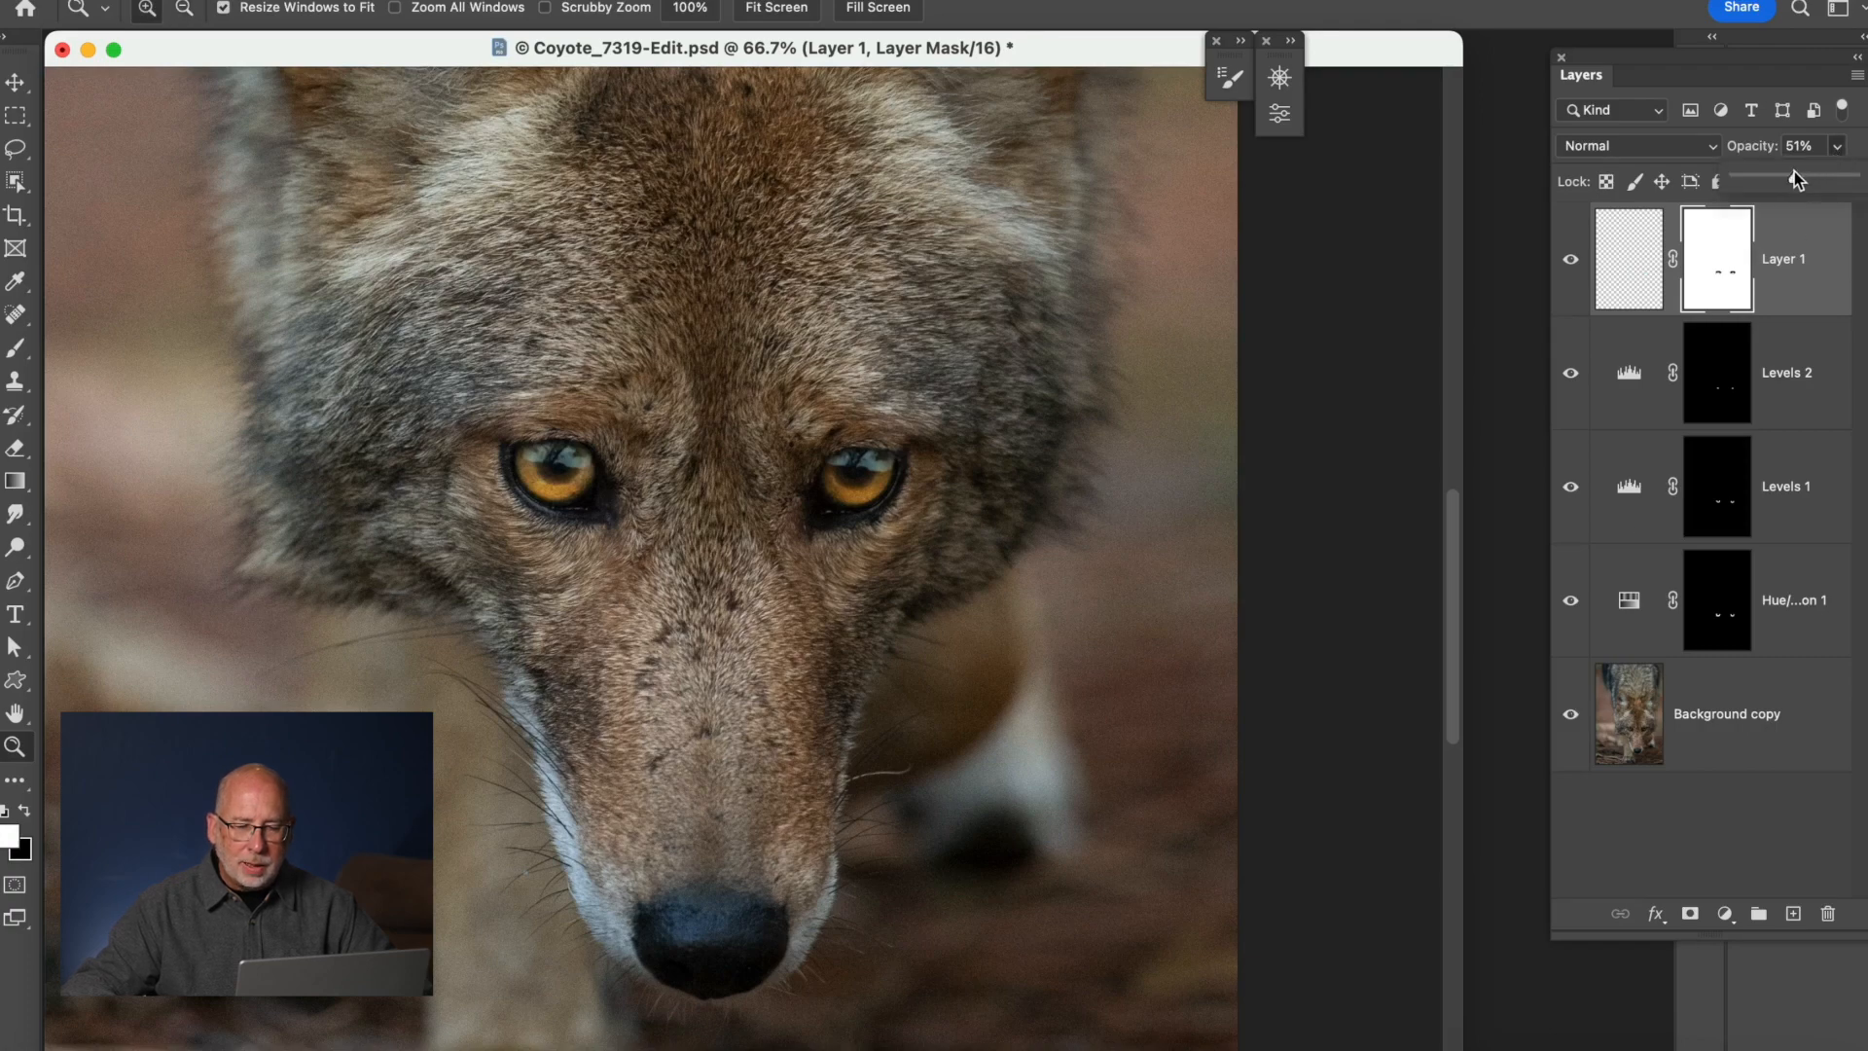
{"action": "left_click_drag", "start_coordinate": [1777, 179], "coordinate": [1778, 179]}
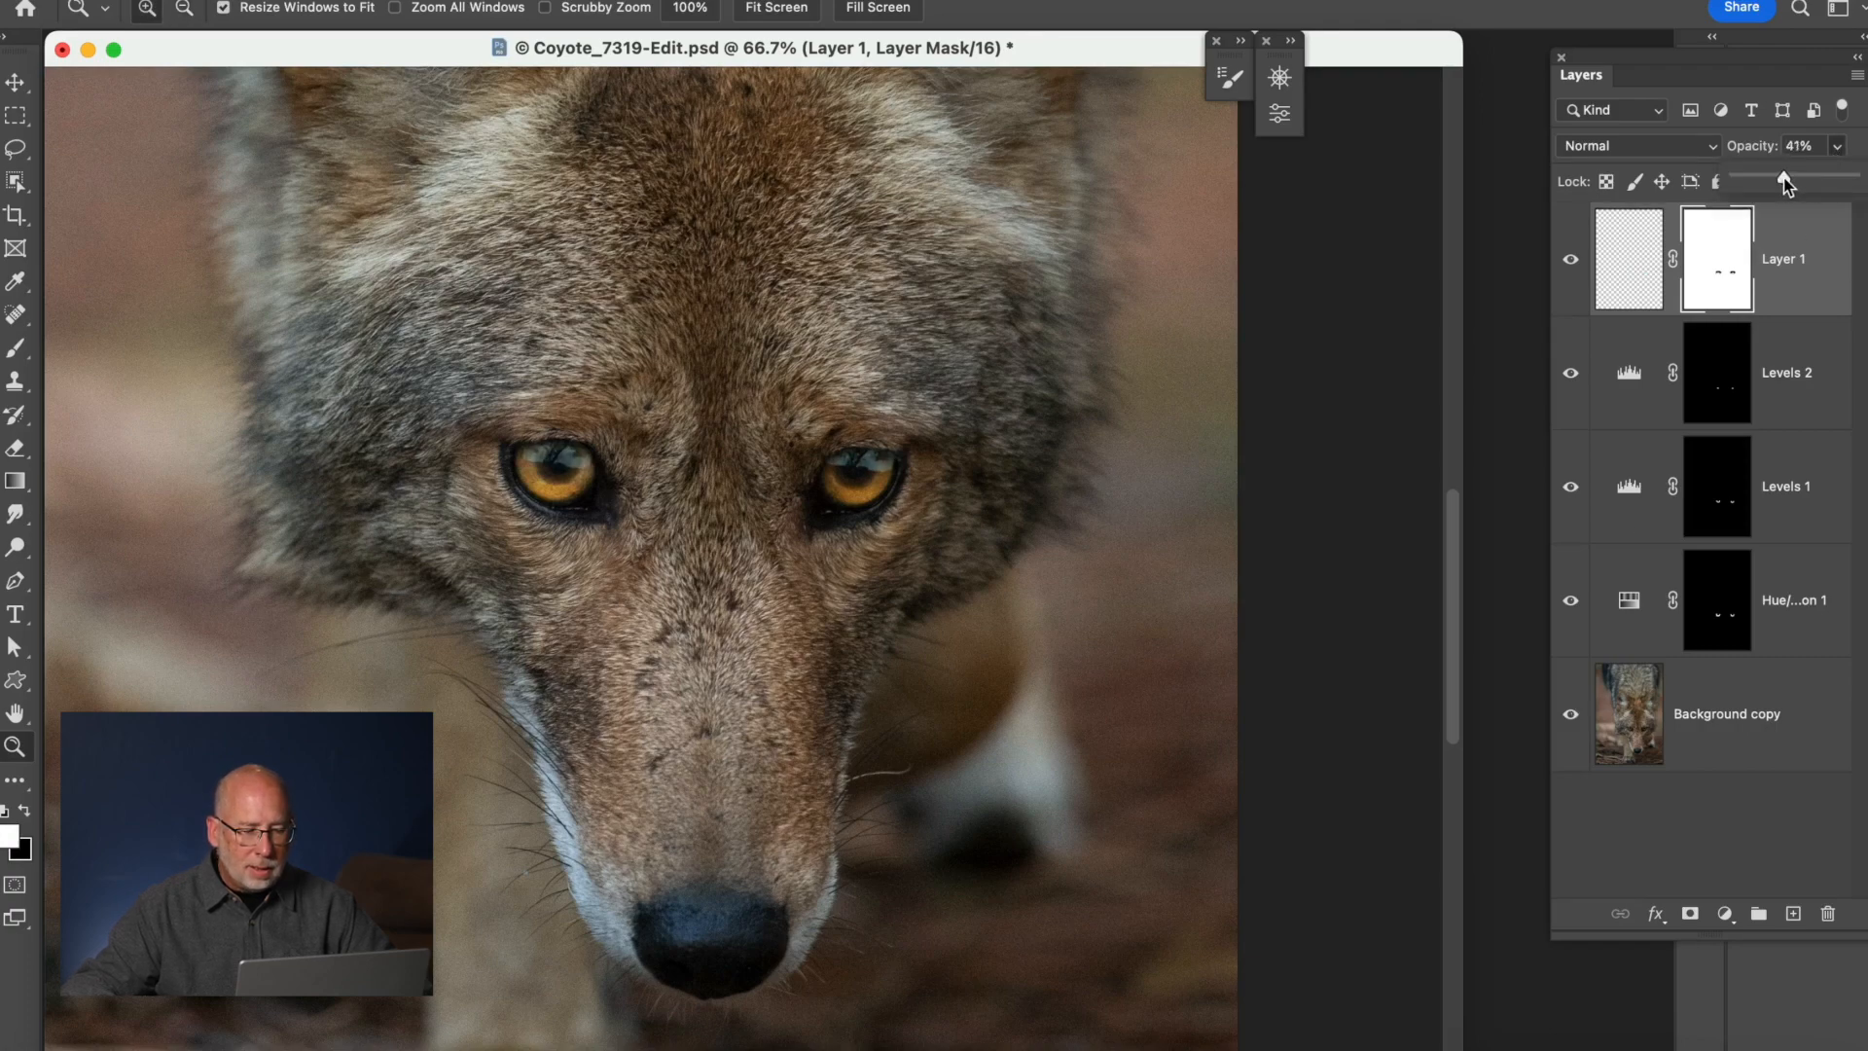